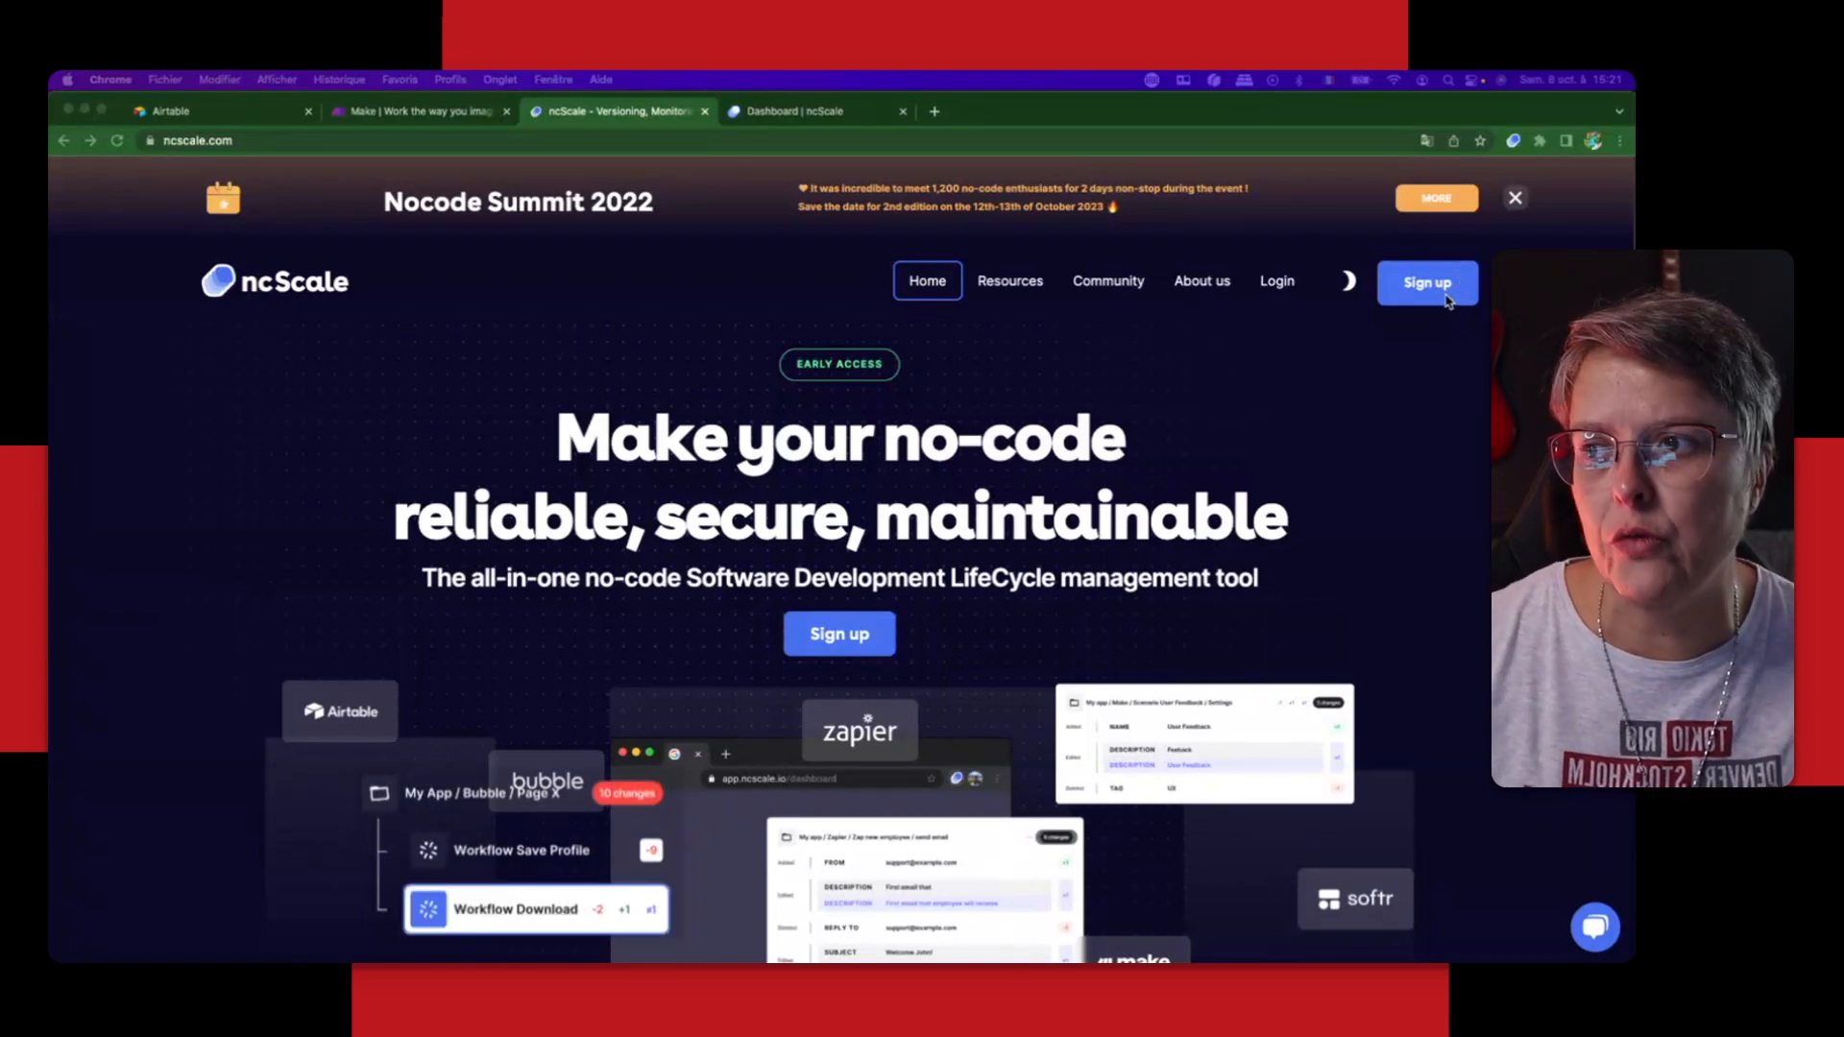
Step: Look over the ncScale home page and check the account options in the ncScale dashboard
scroll(1168, 641, down, 2)
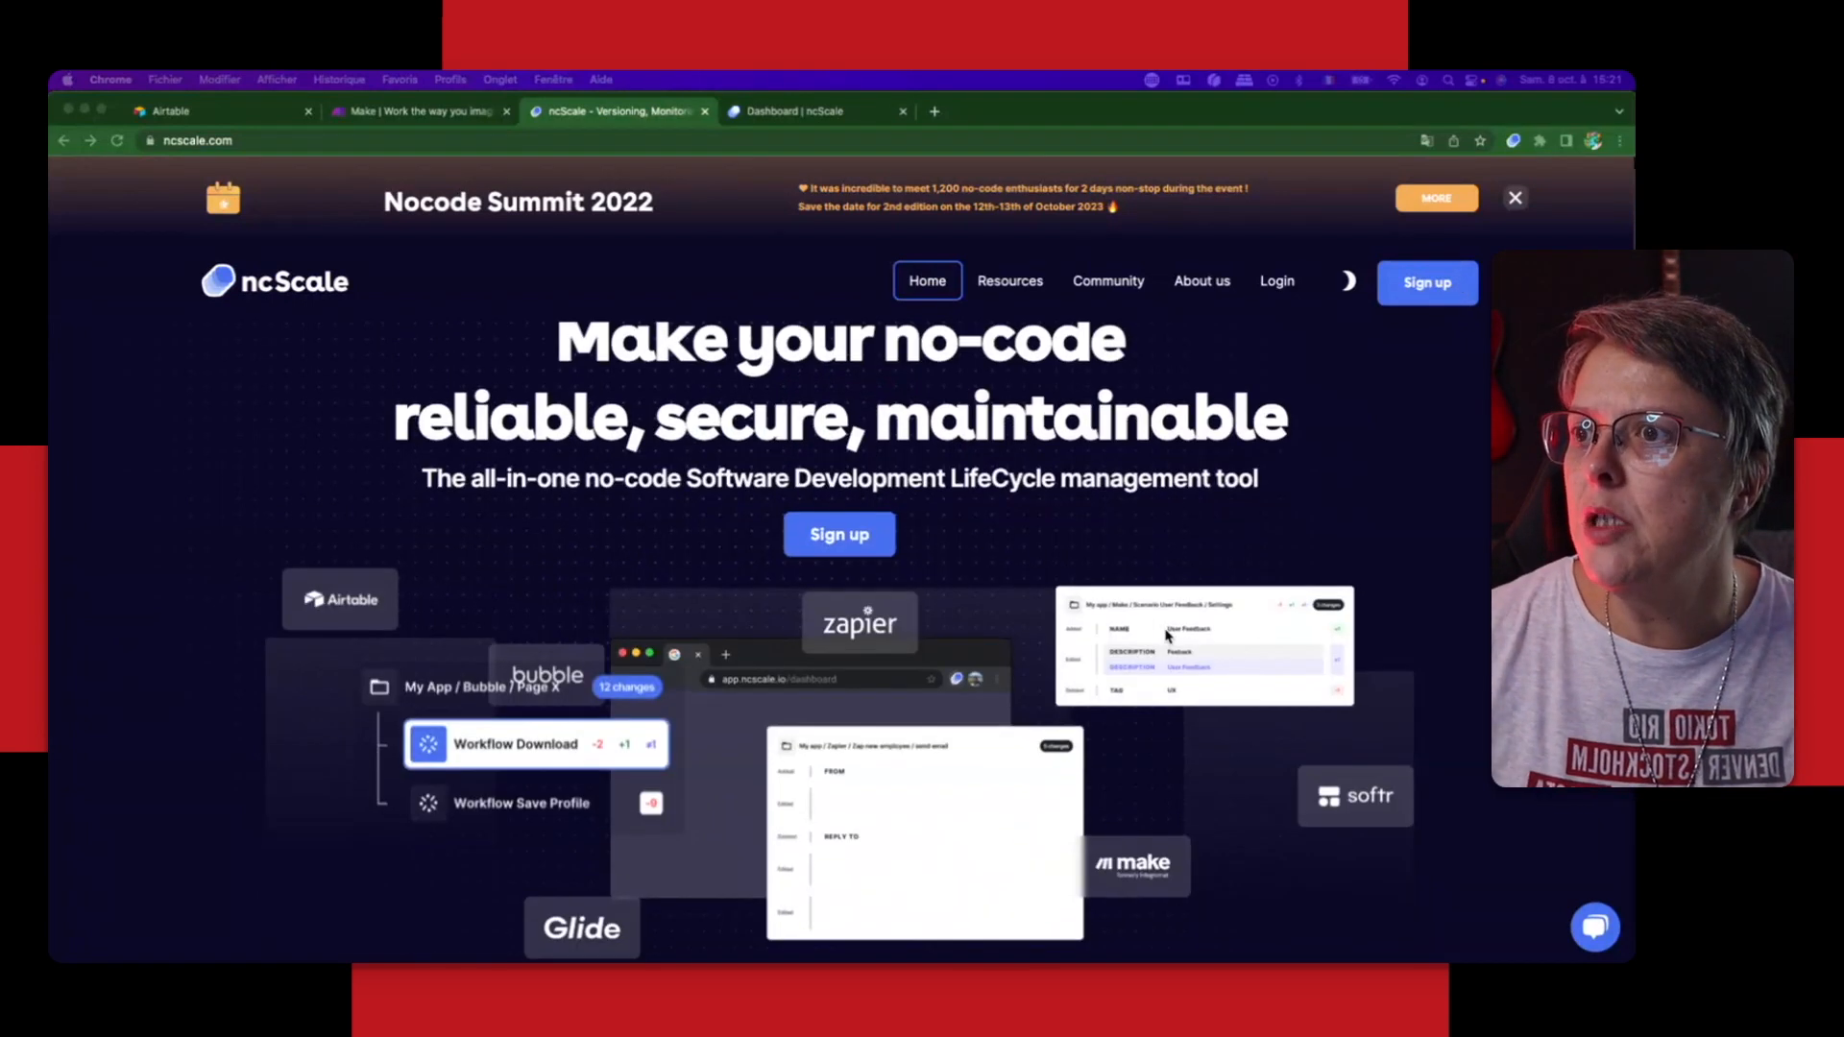
scroll(1172, 631, down, 2)
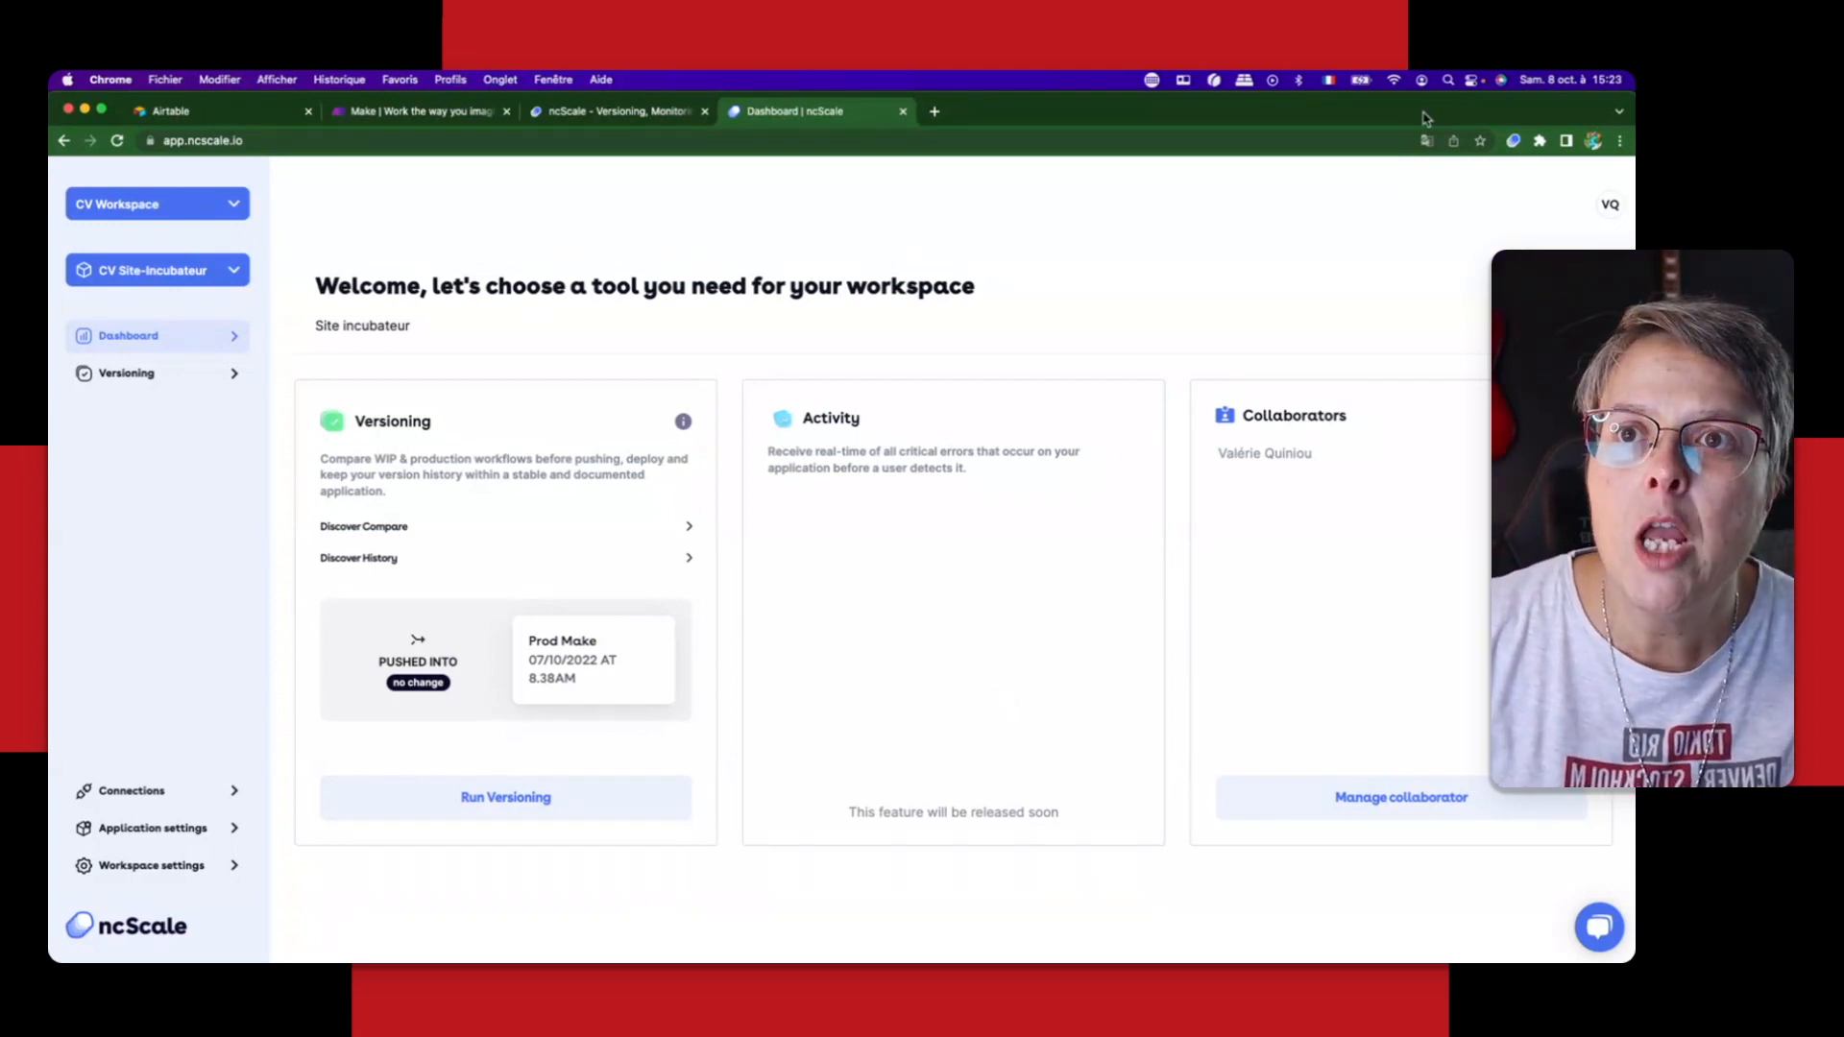
click(1611, 205)
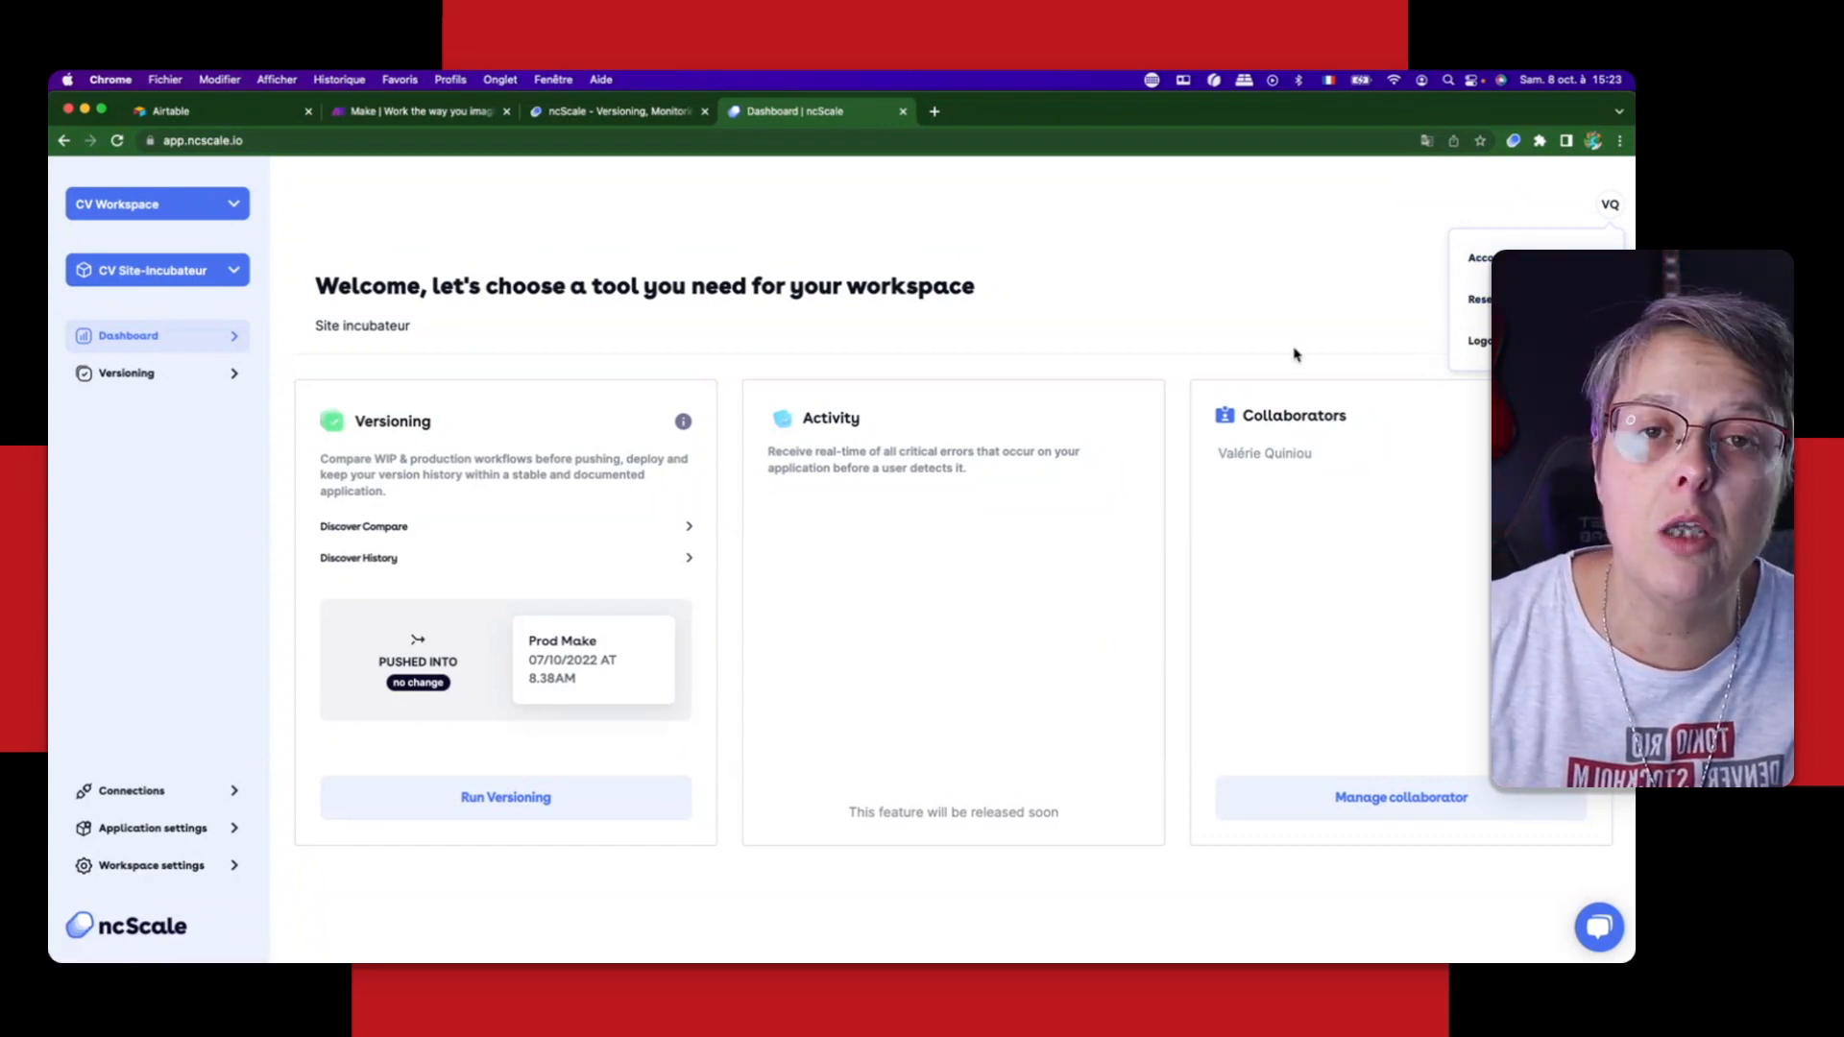
click(1294, 302)
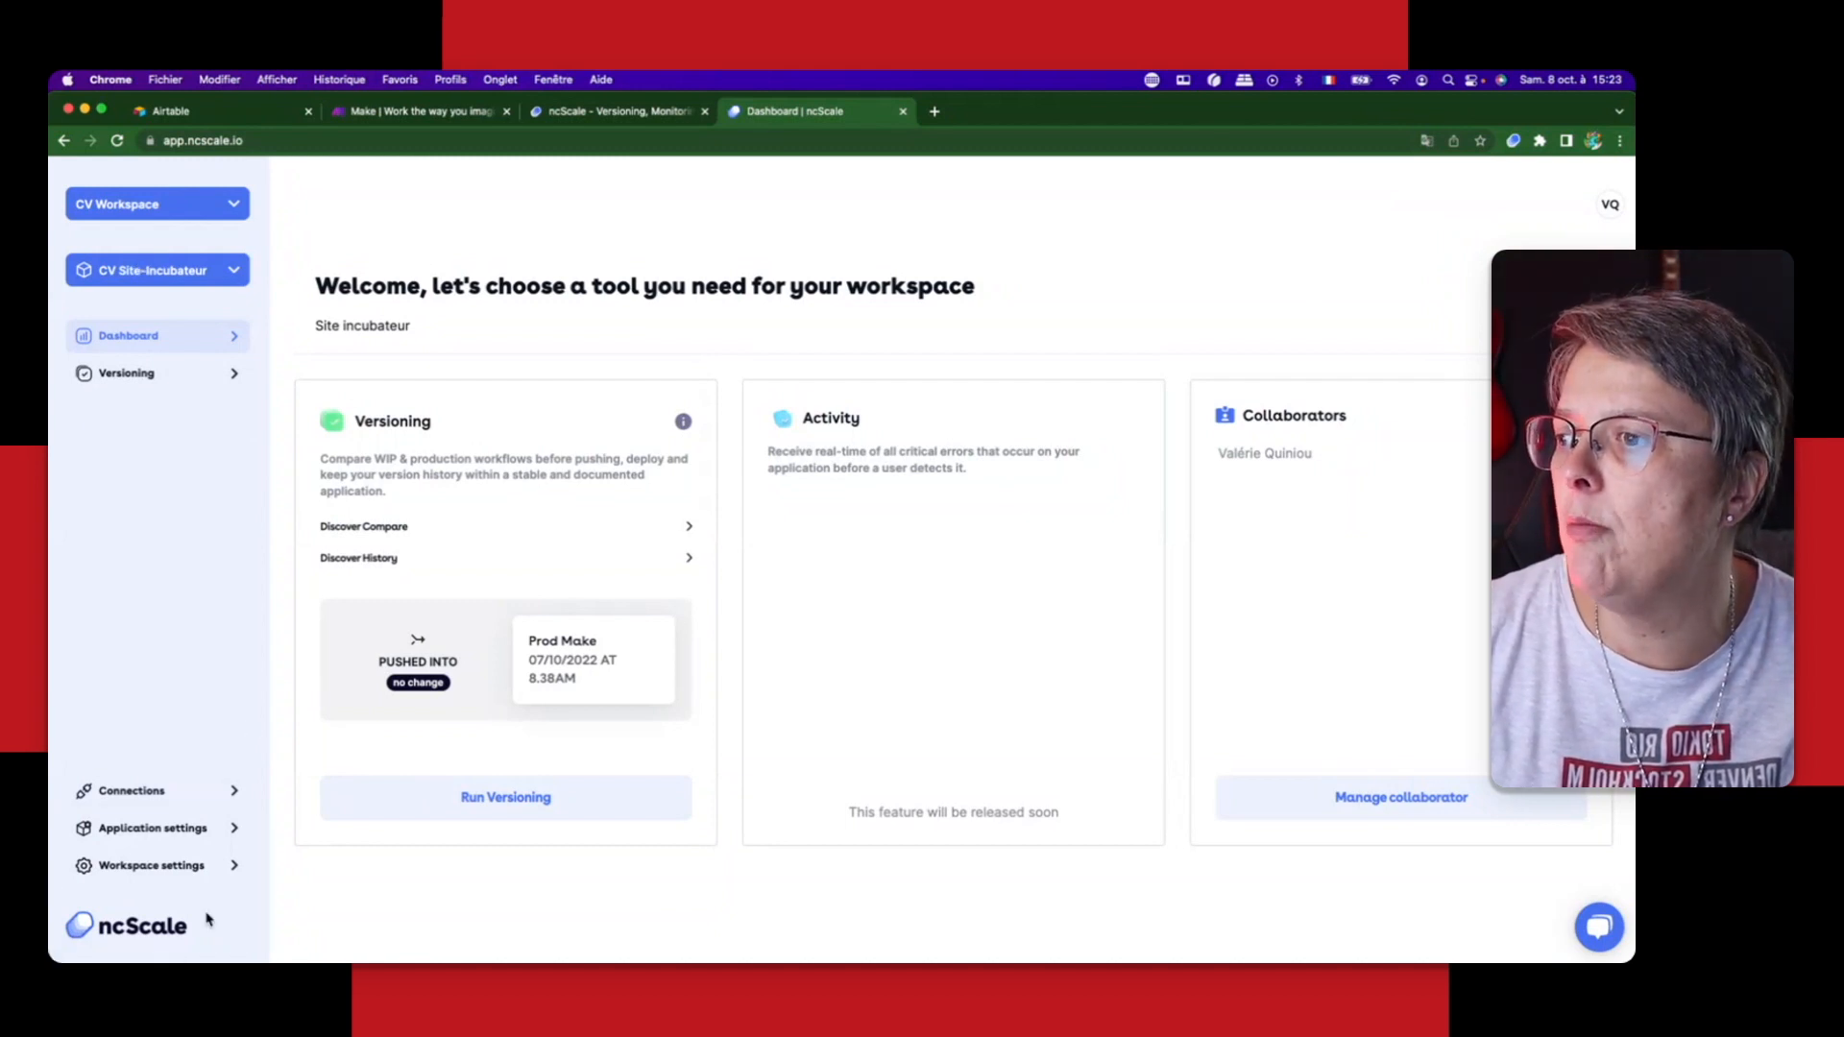
Step: Review the available workspaces and applications, and view the tools connected to CV Site-Incubateur
click(180, 210)
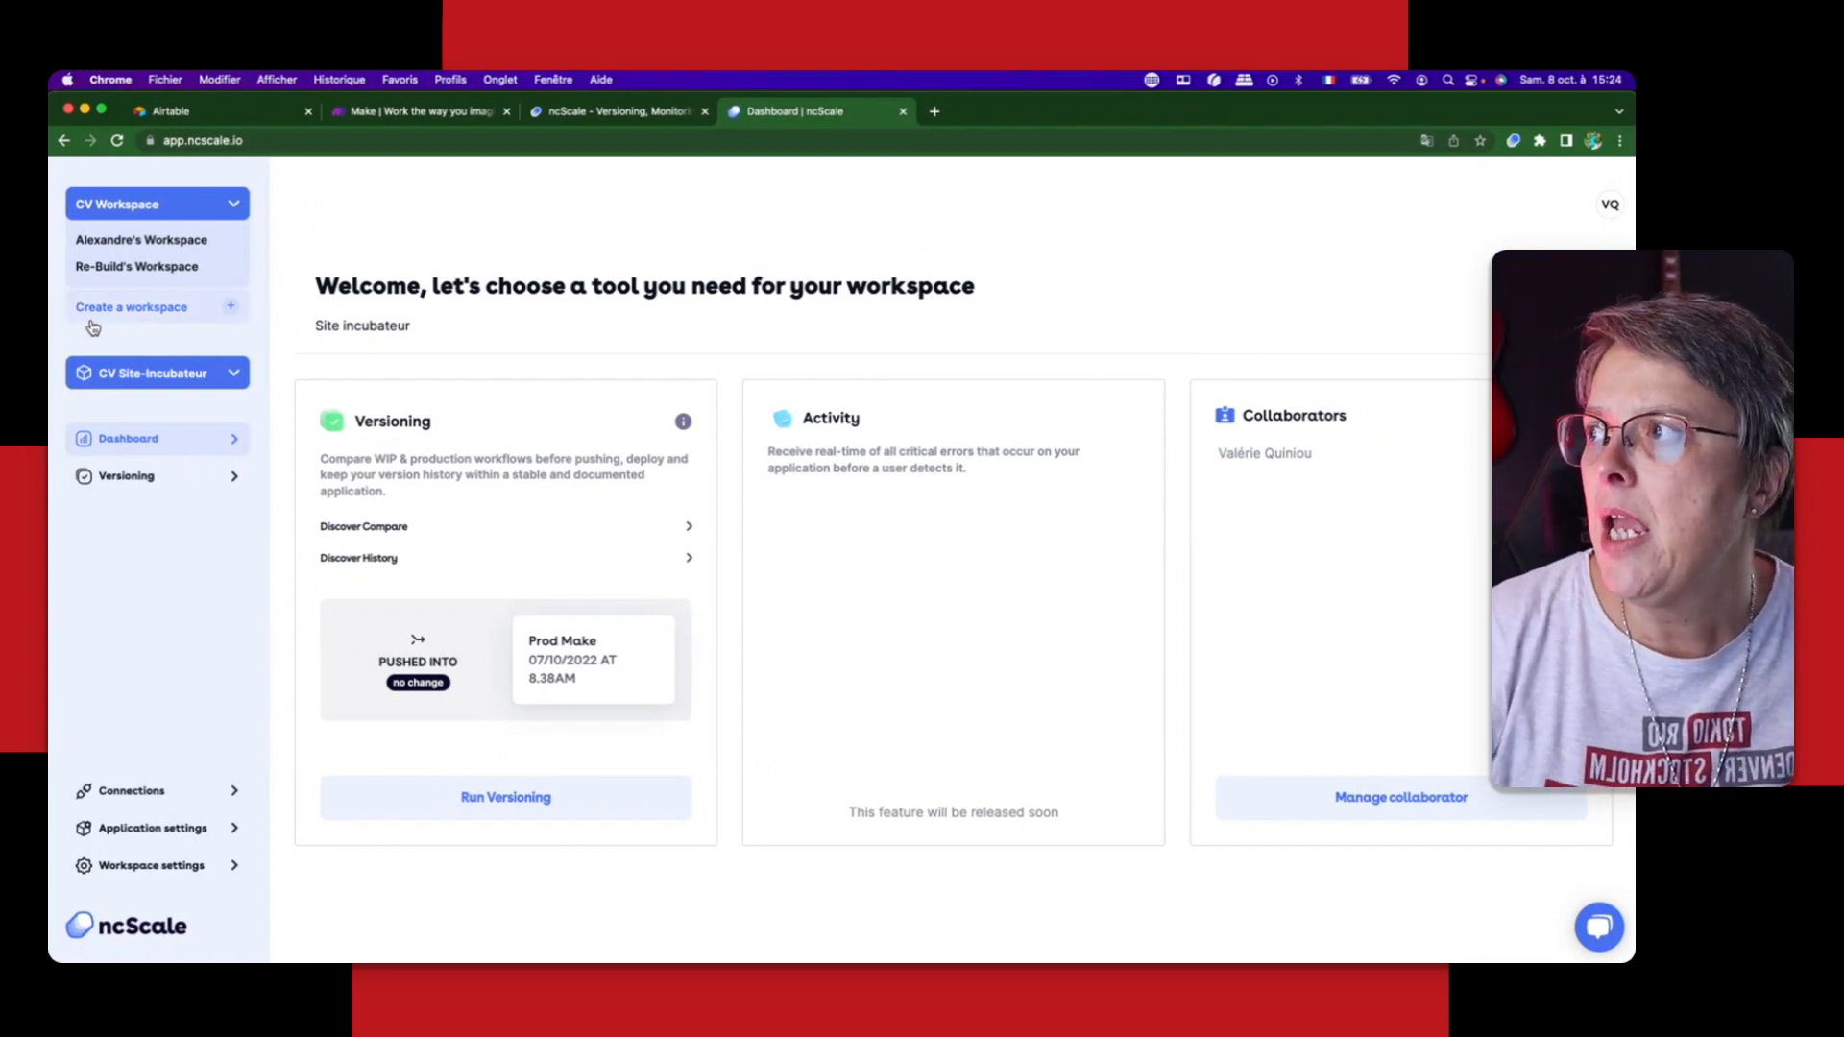
click(128, 205)
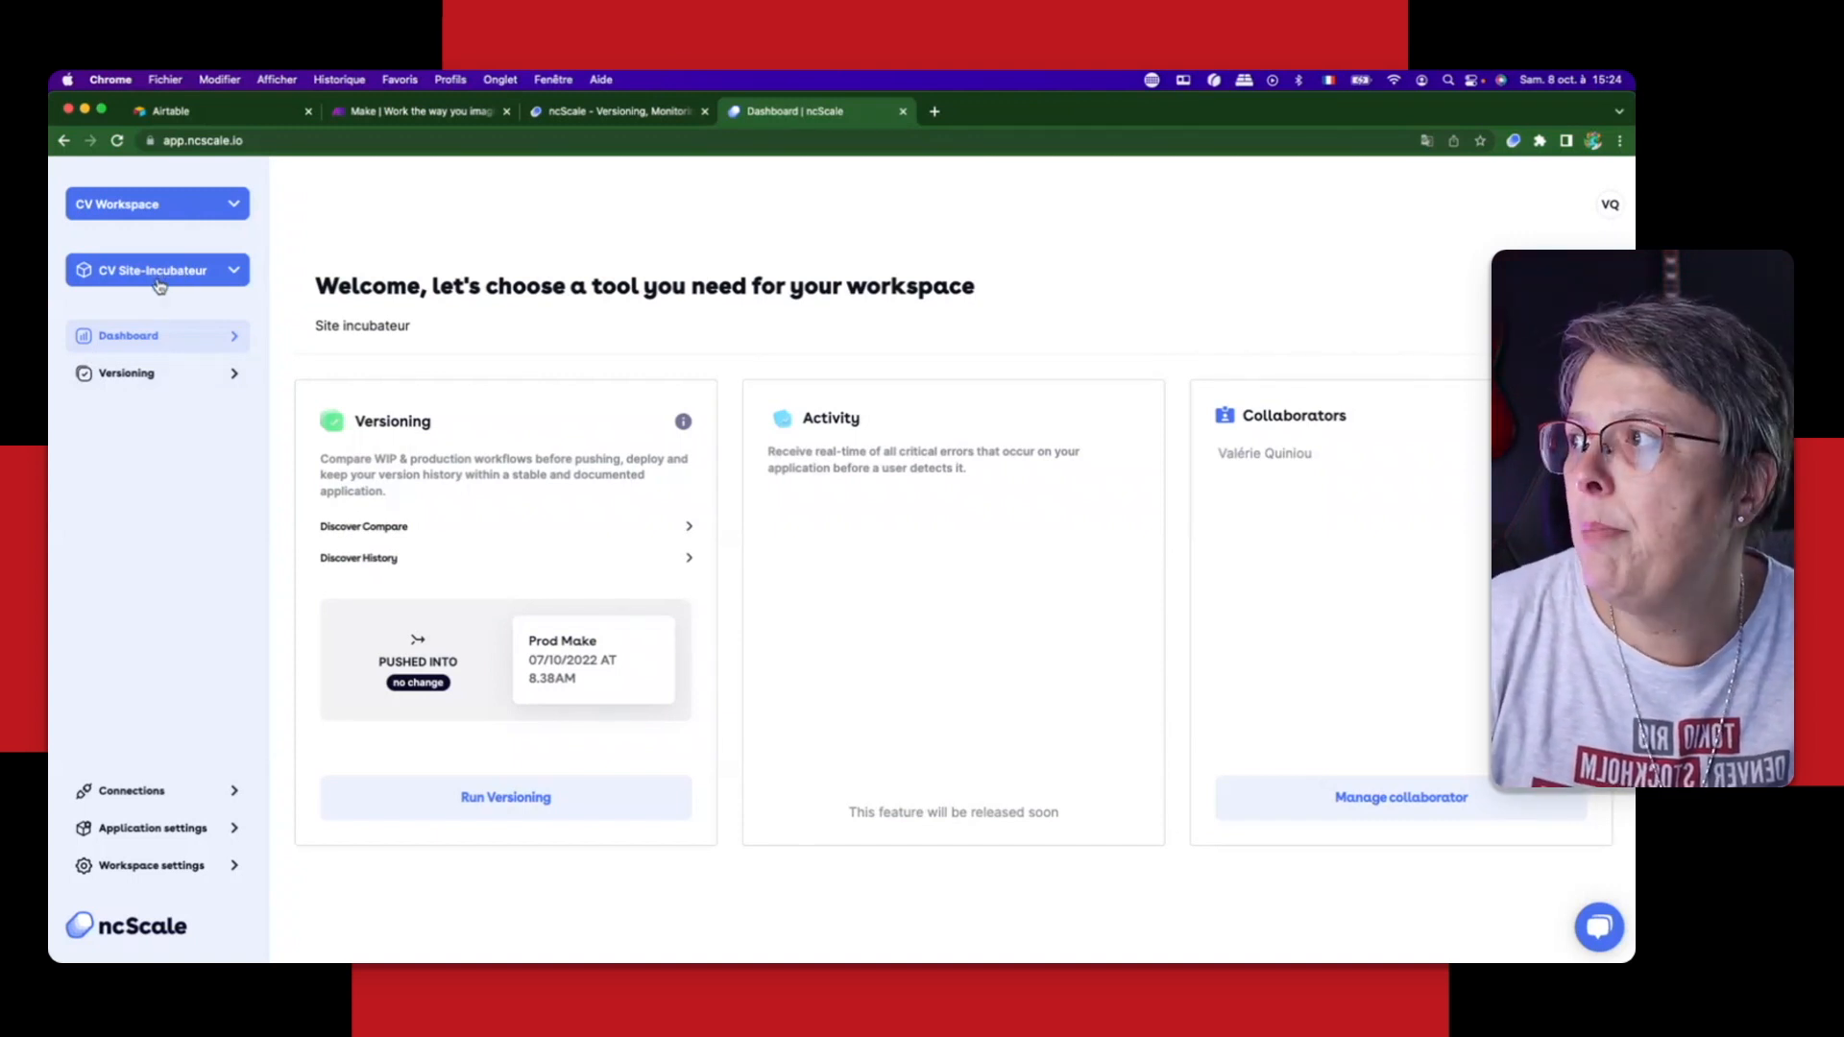
click(159, 283)
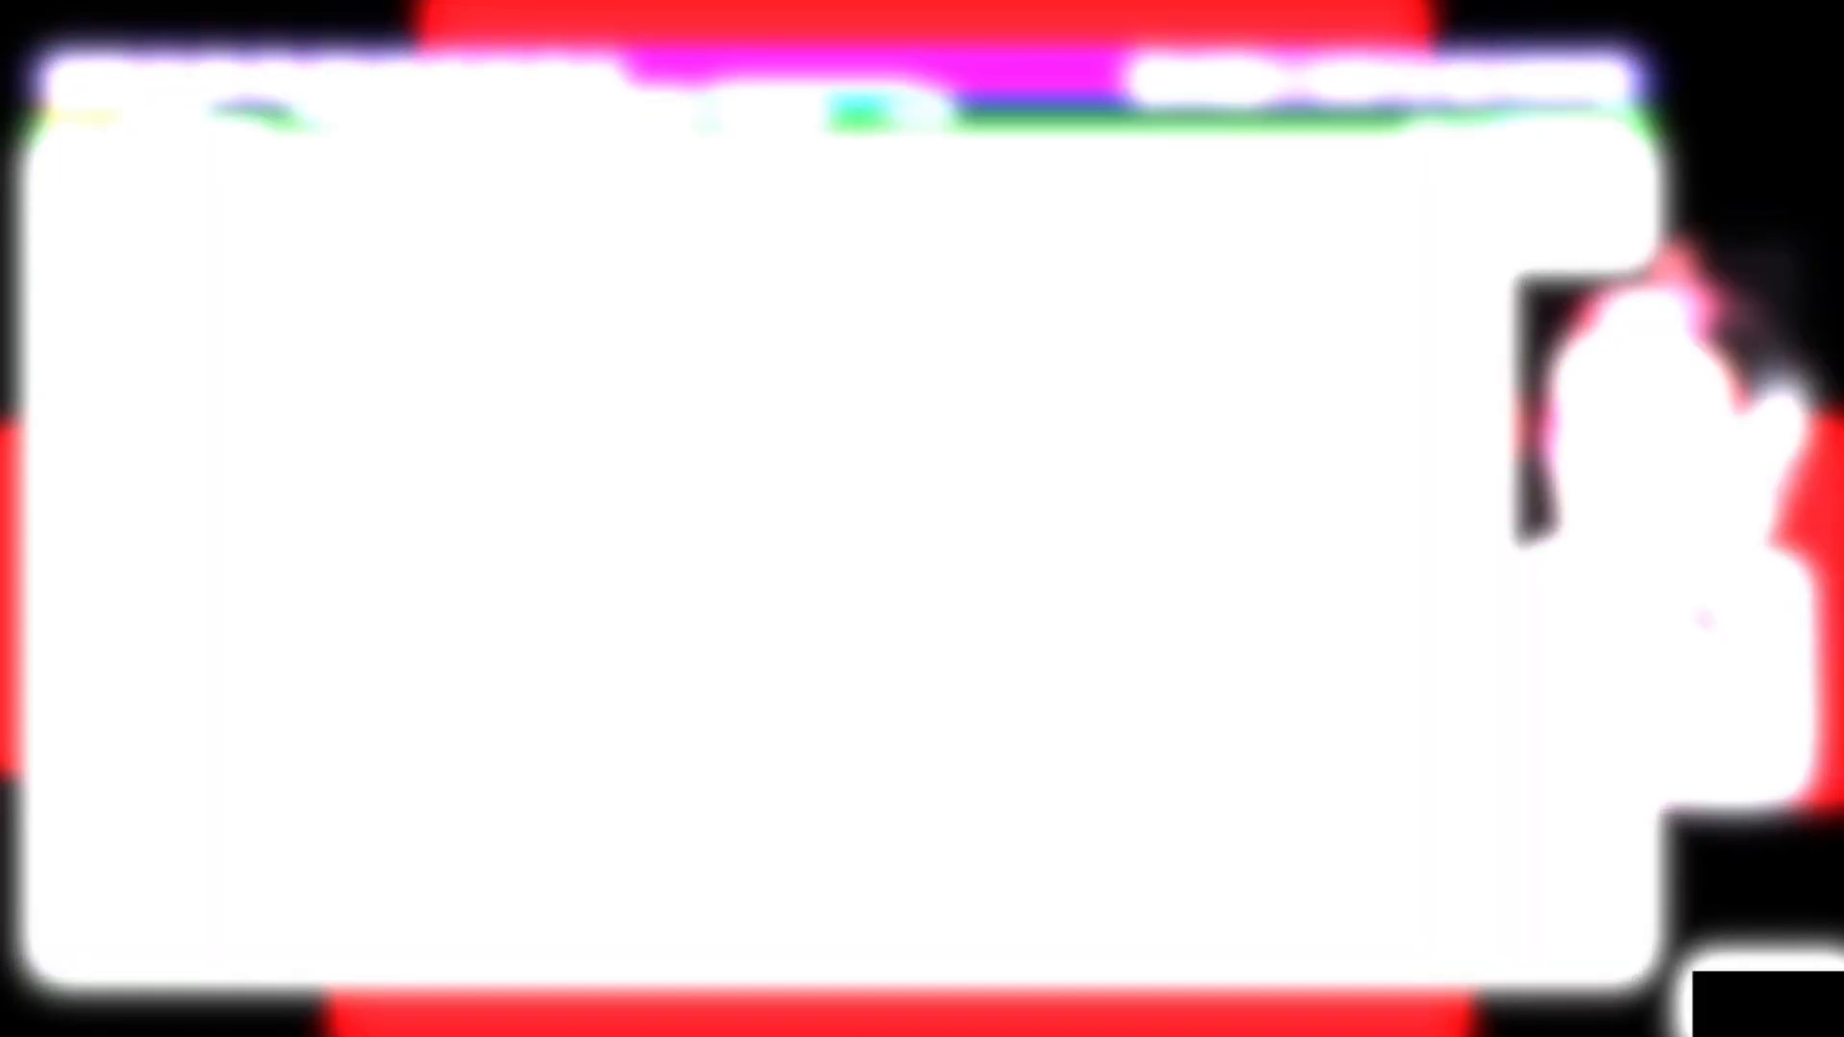
click(134, 790)
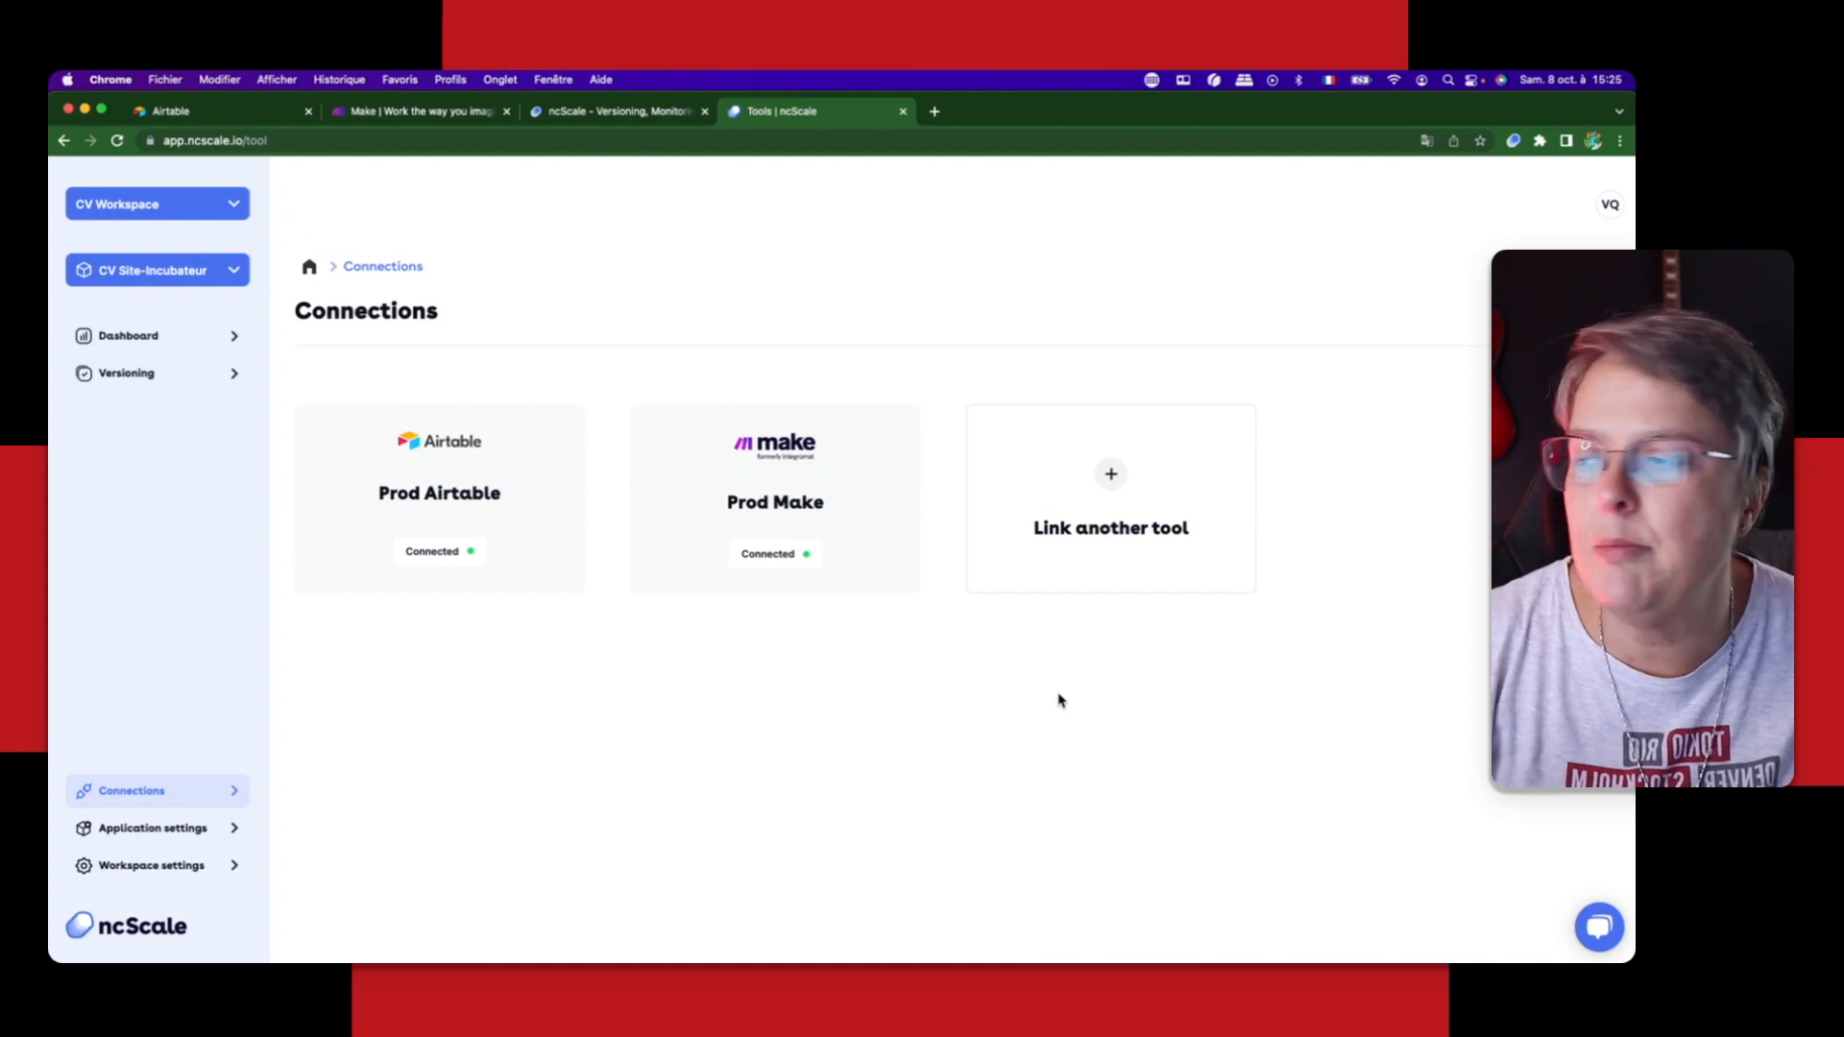
Step: Review the general settings and collaborators of the CV Site-Incubateur application
click(152, 830)
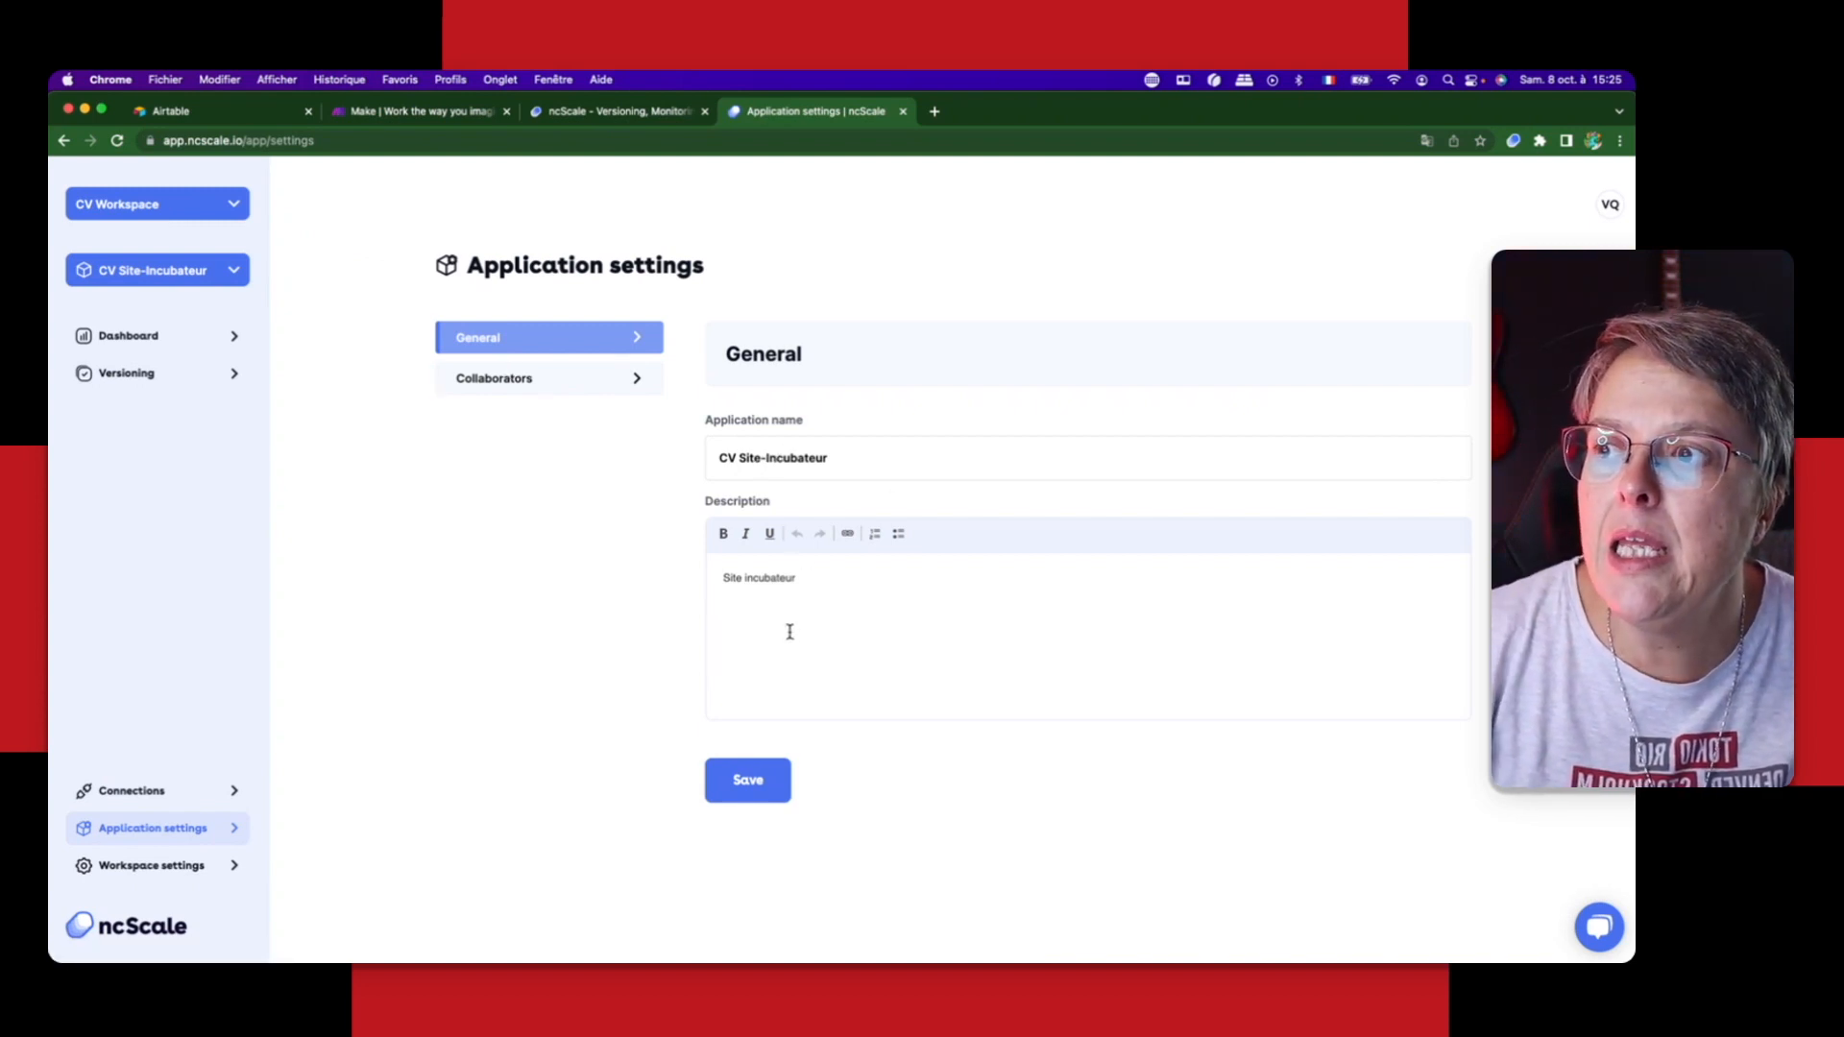
click(851, 698)
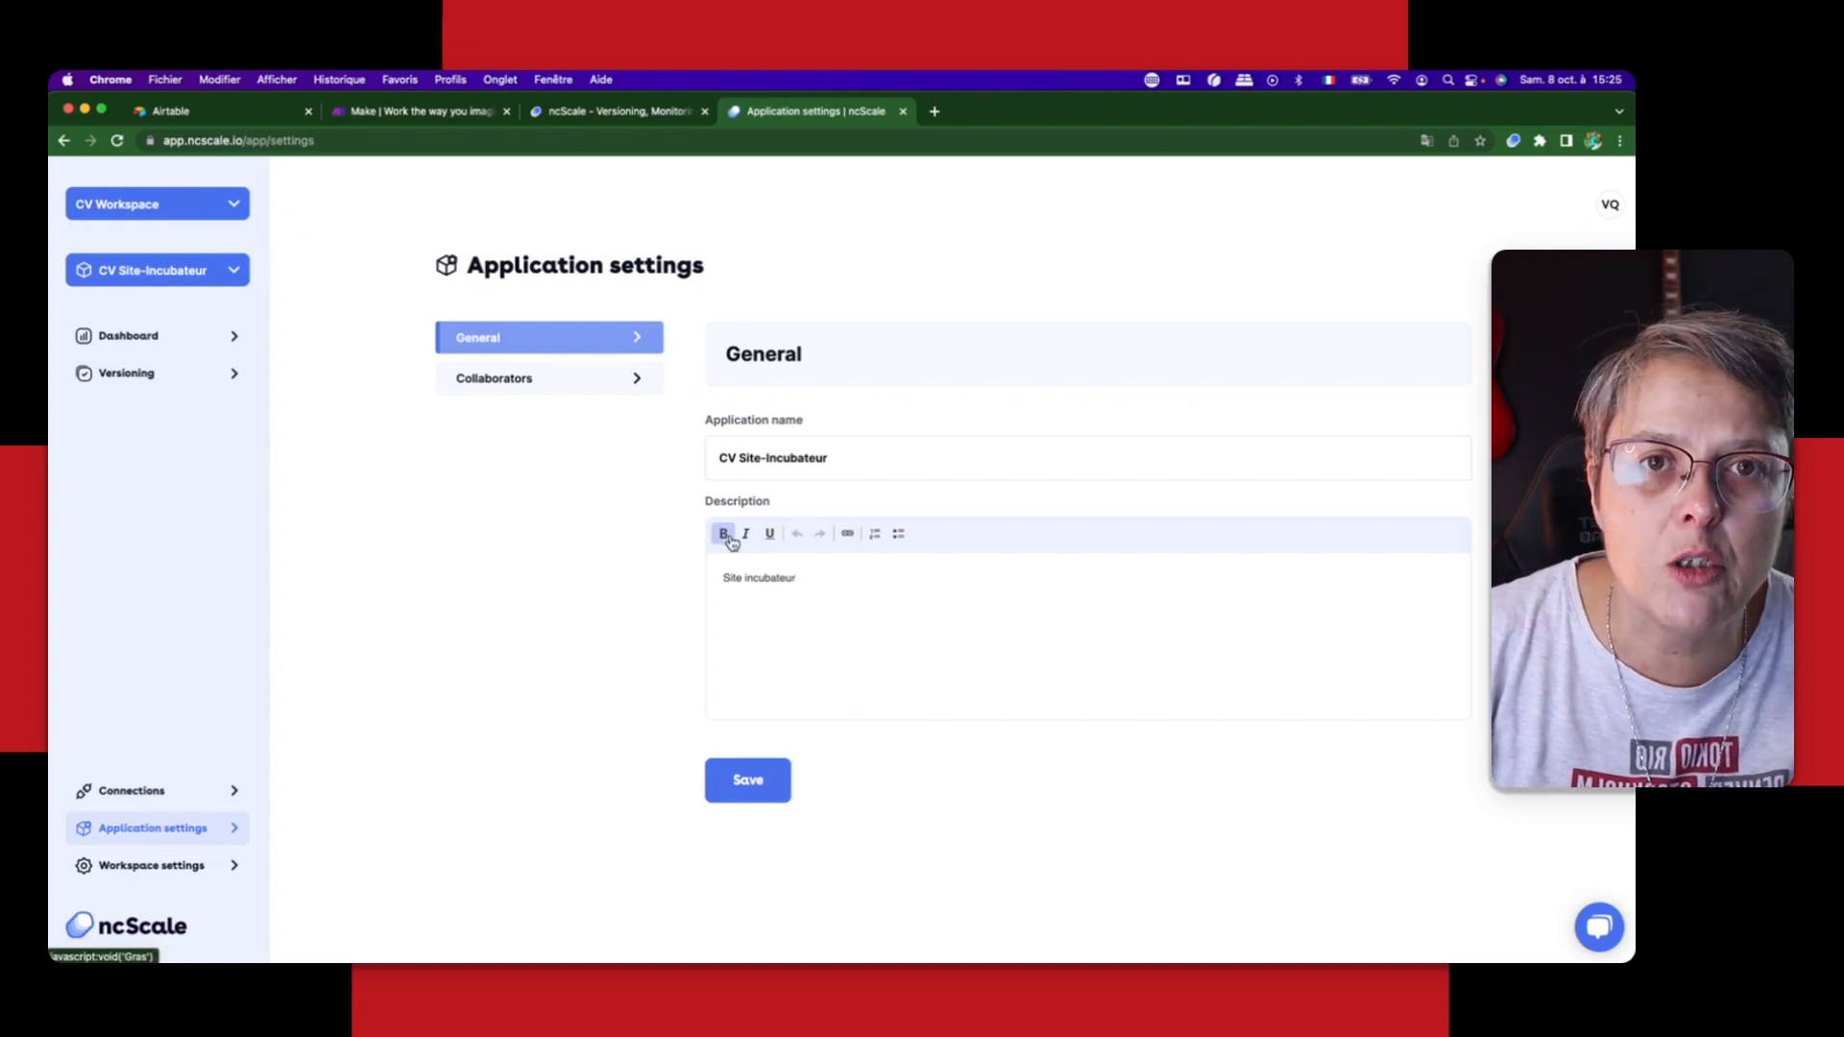
click(507, 381)
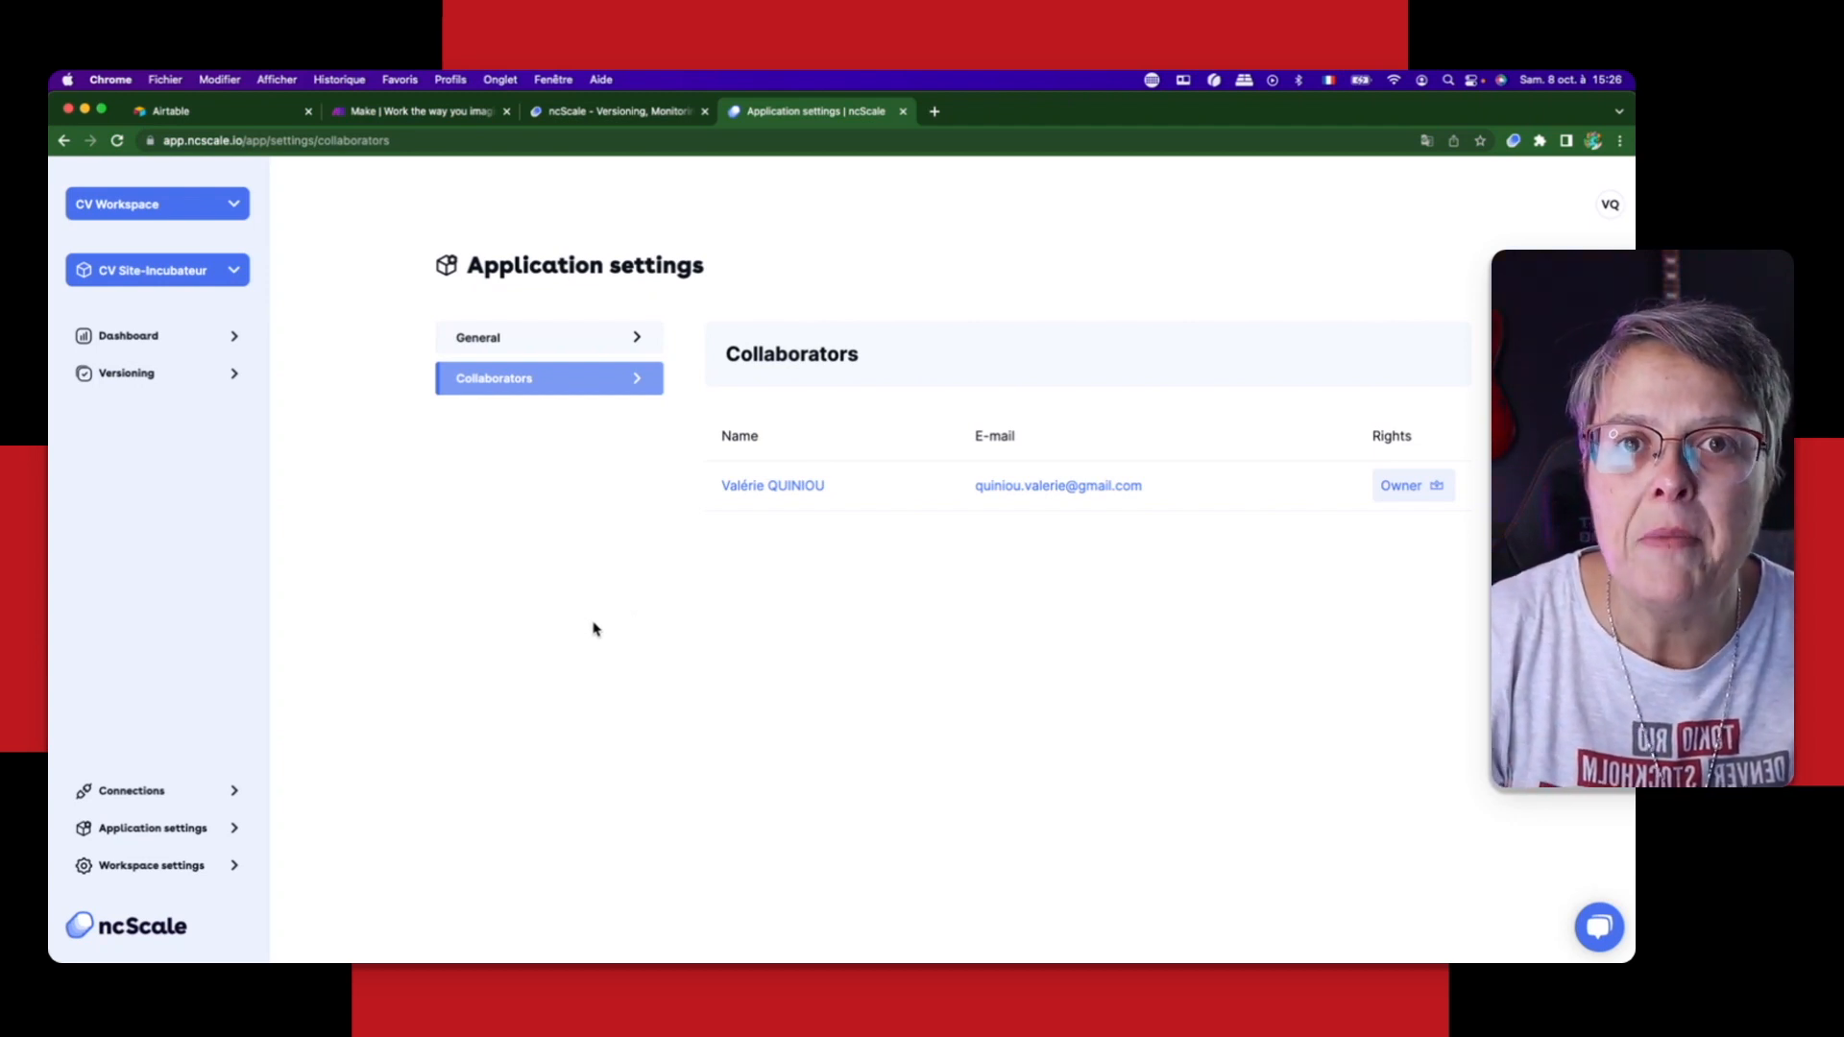
Step: Review the general settings and collaborators of CV Workspace
click(150, 867)
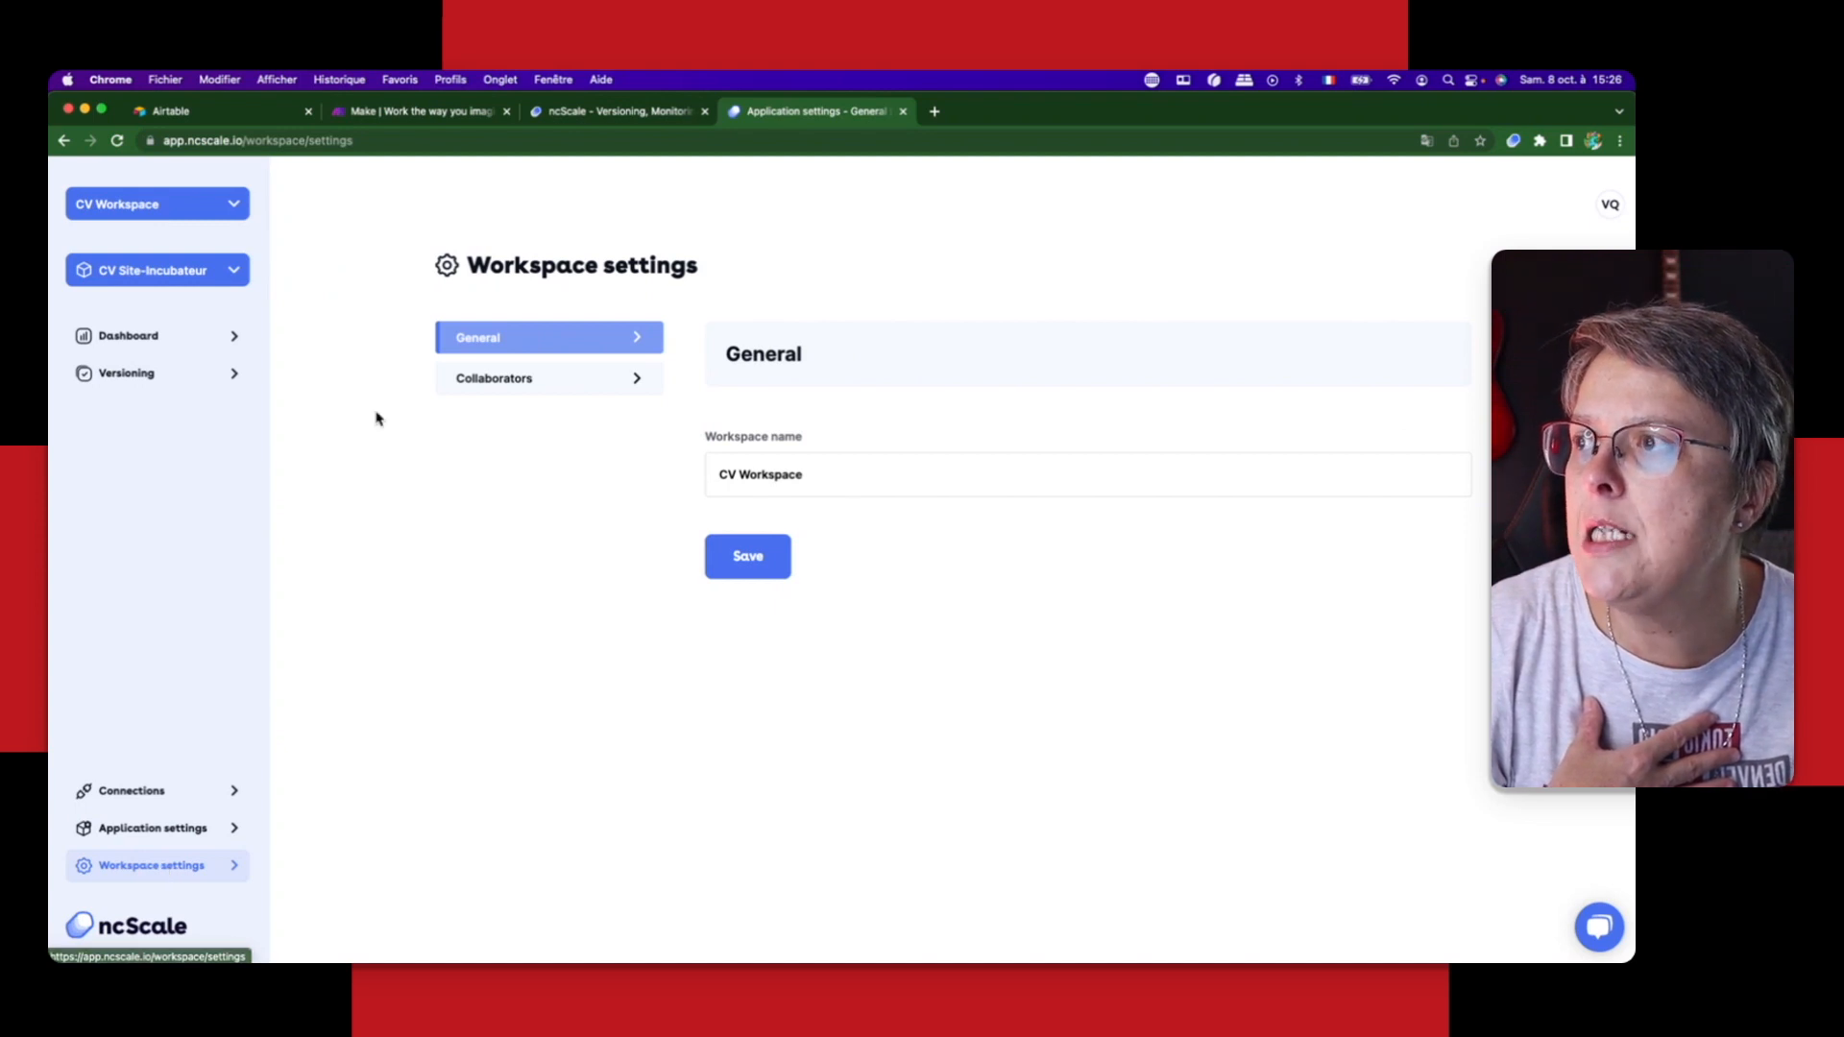
click(873, 475)
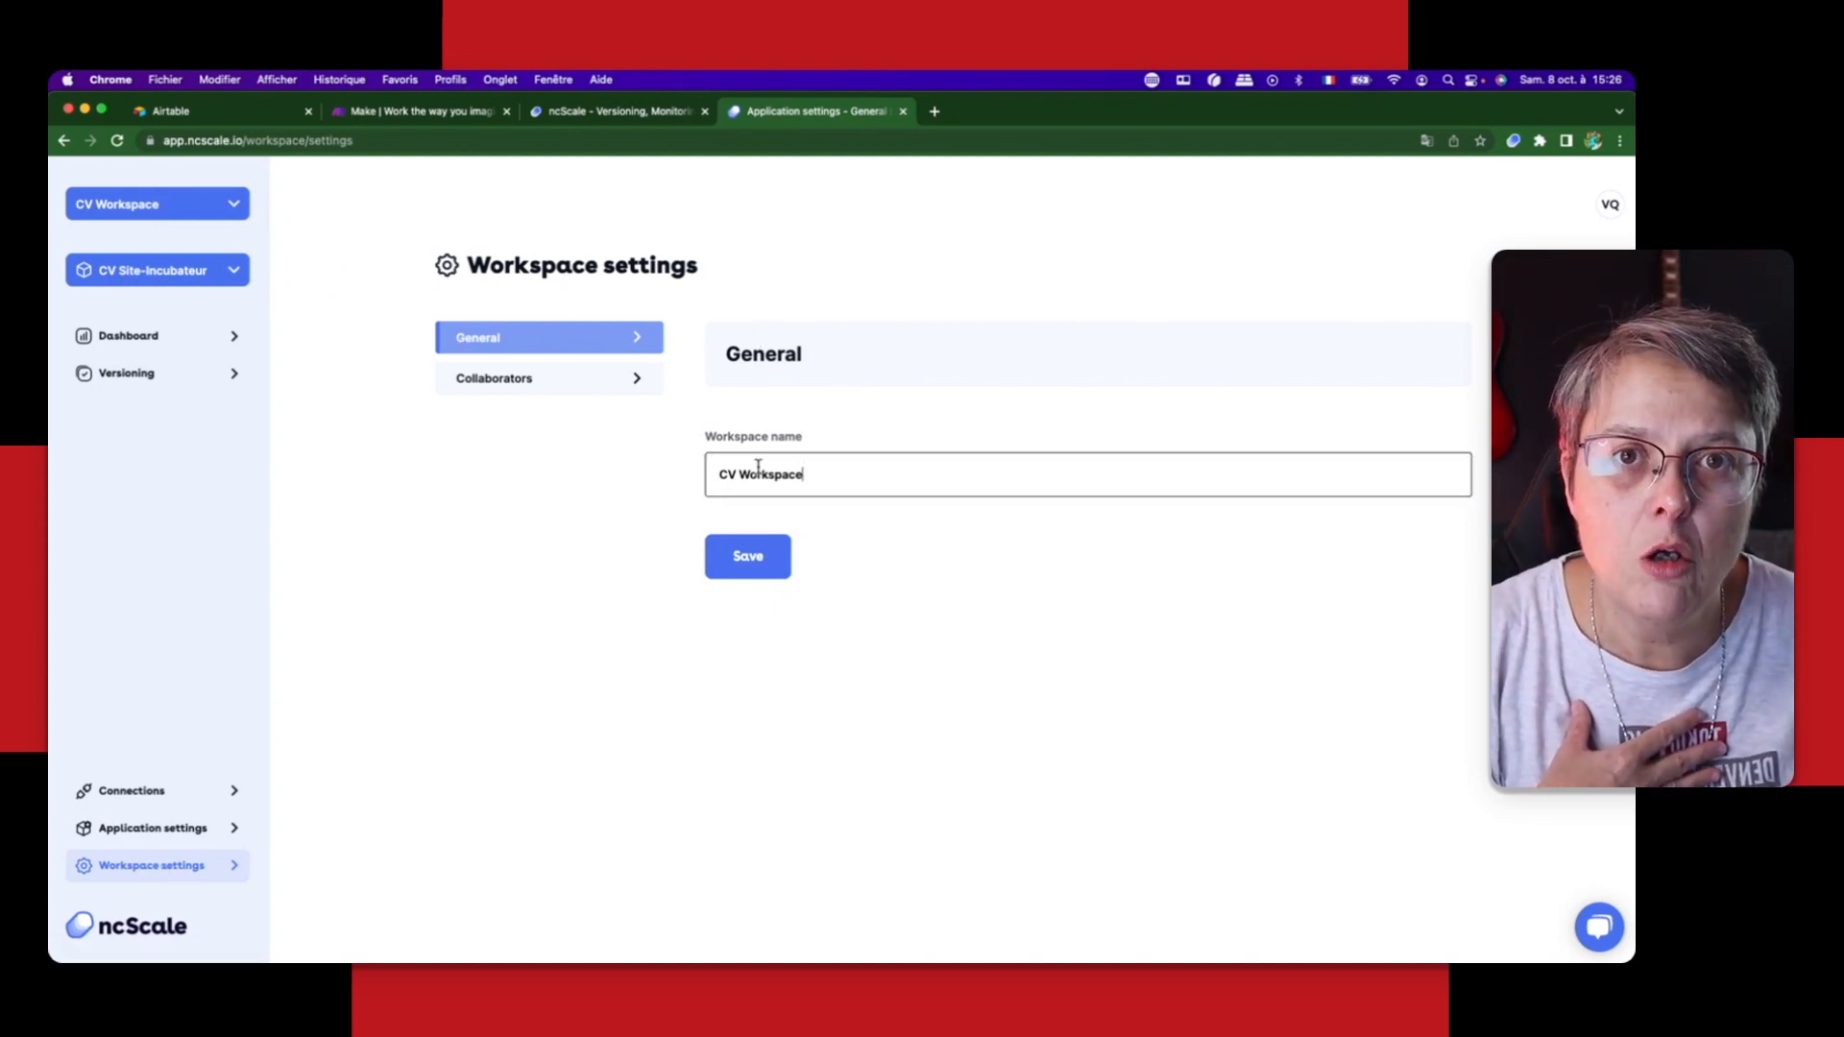
click(531, 380)
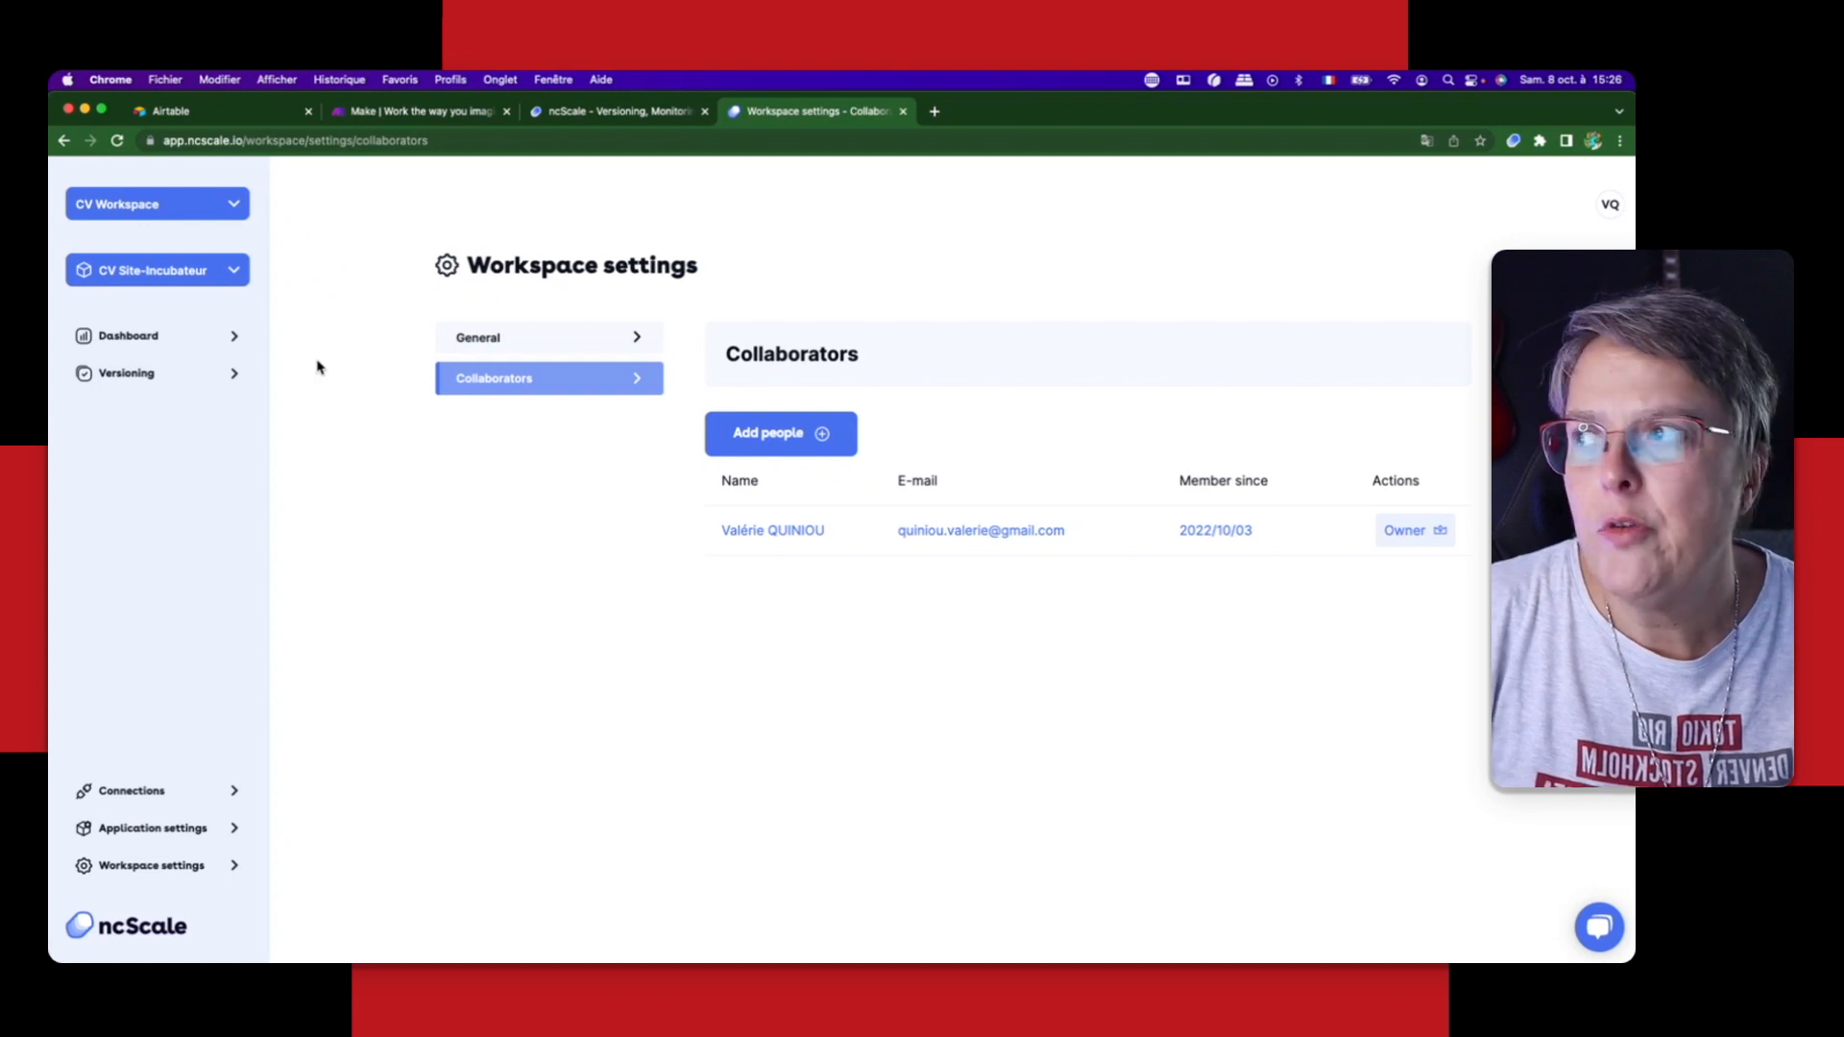
Step: View the application's collaborator management from the dashboard, and return to the dashboard
click(135, 338)
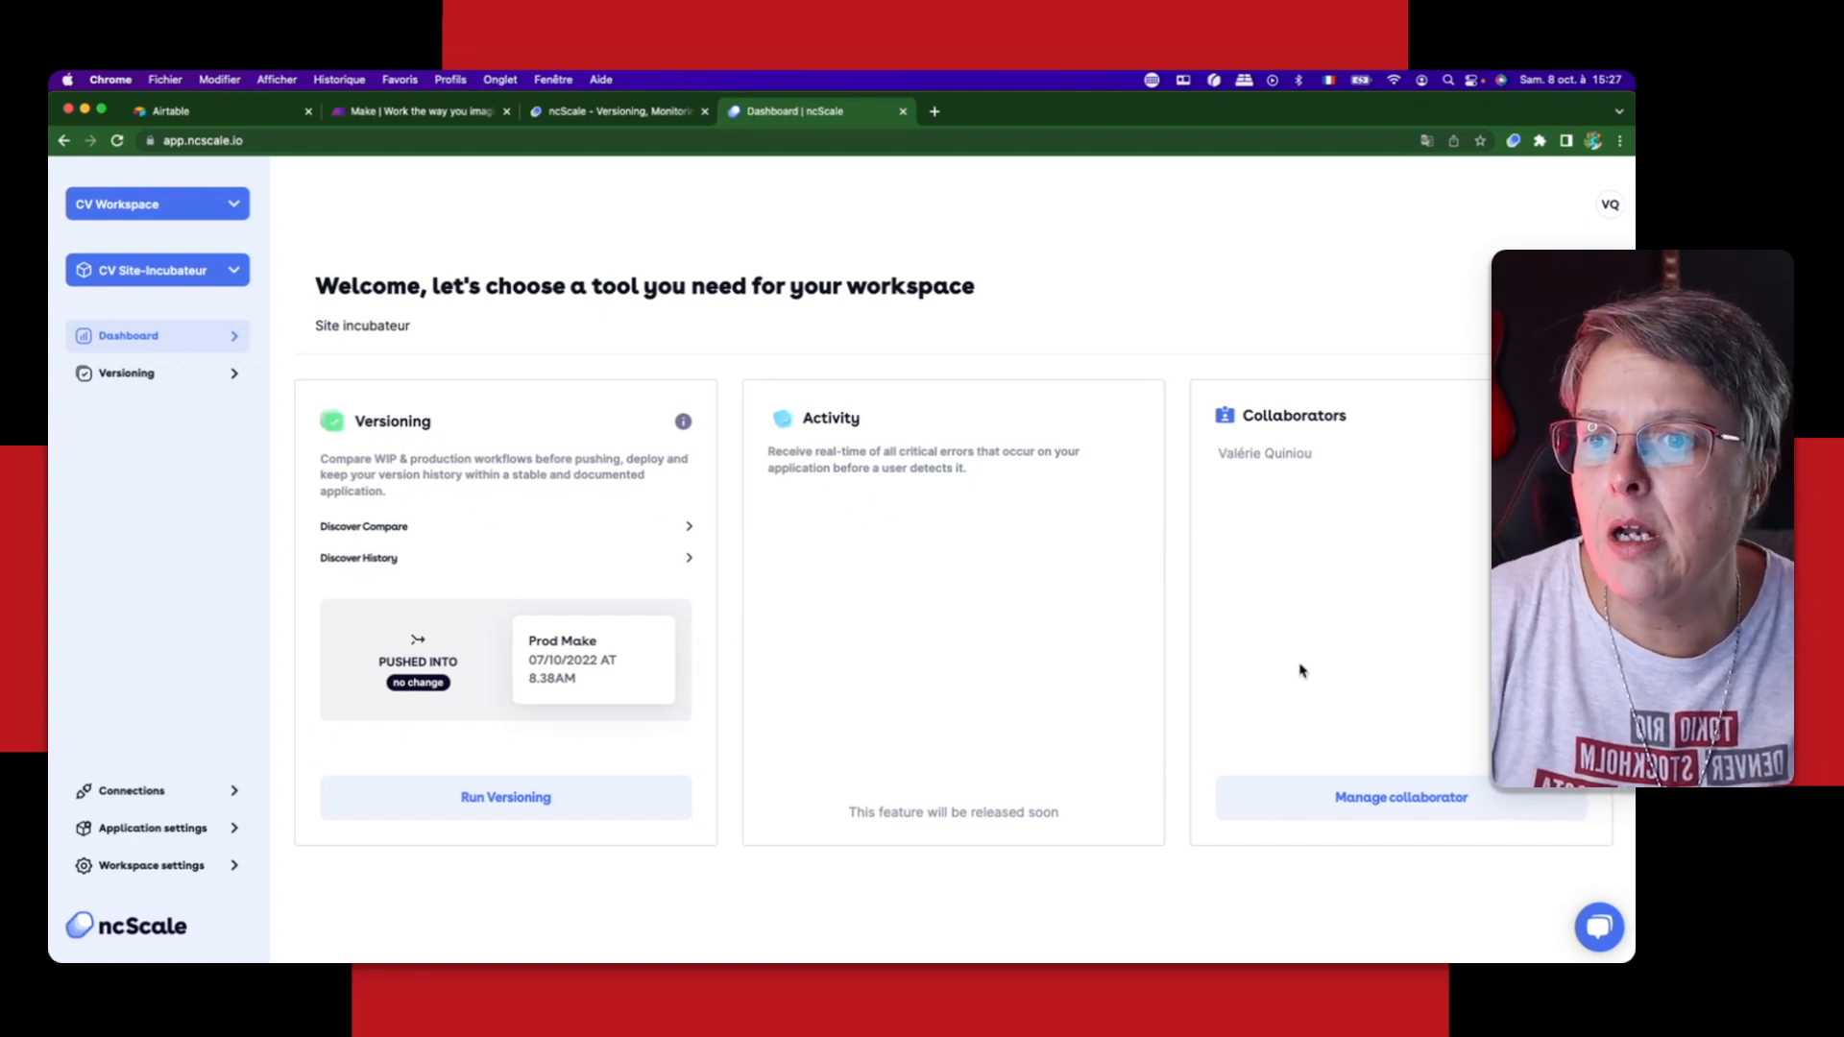
click(1400, 808)
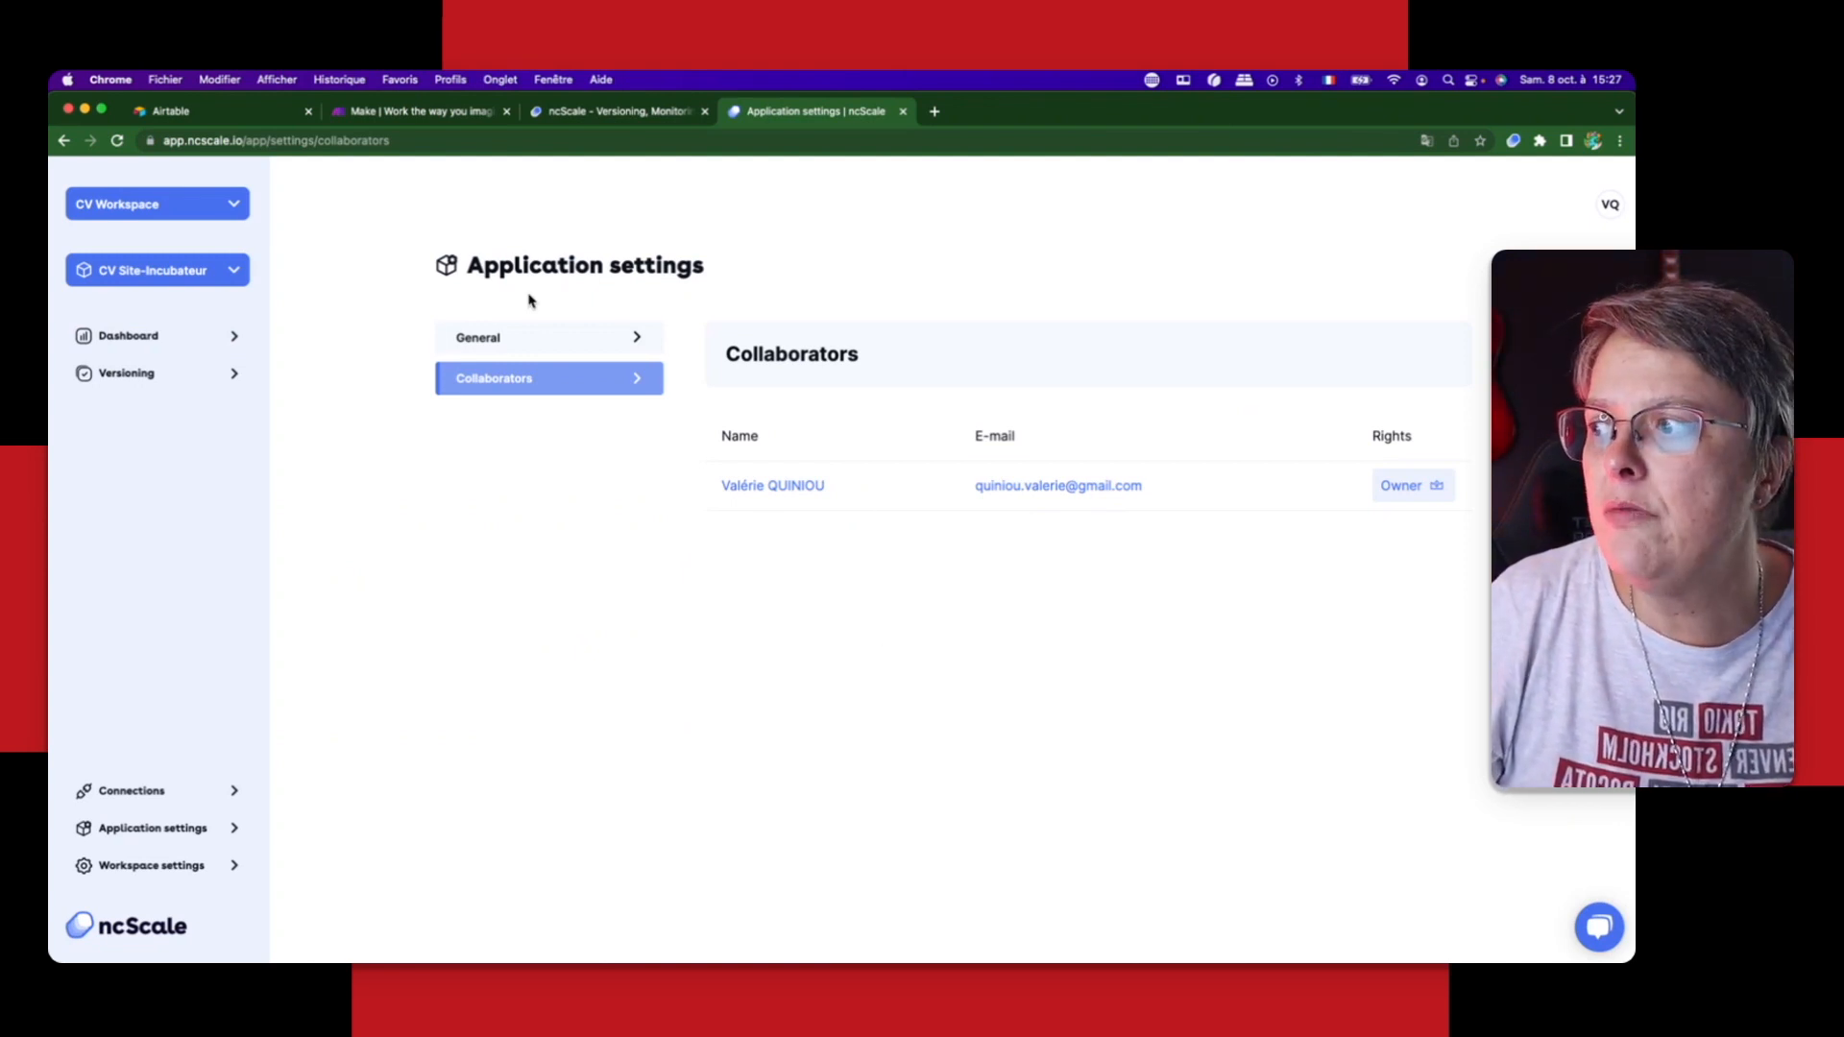
click(158, 342)
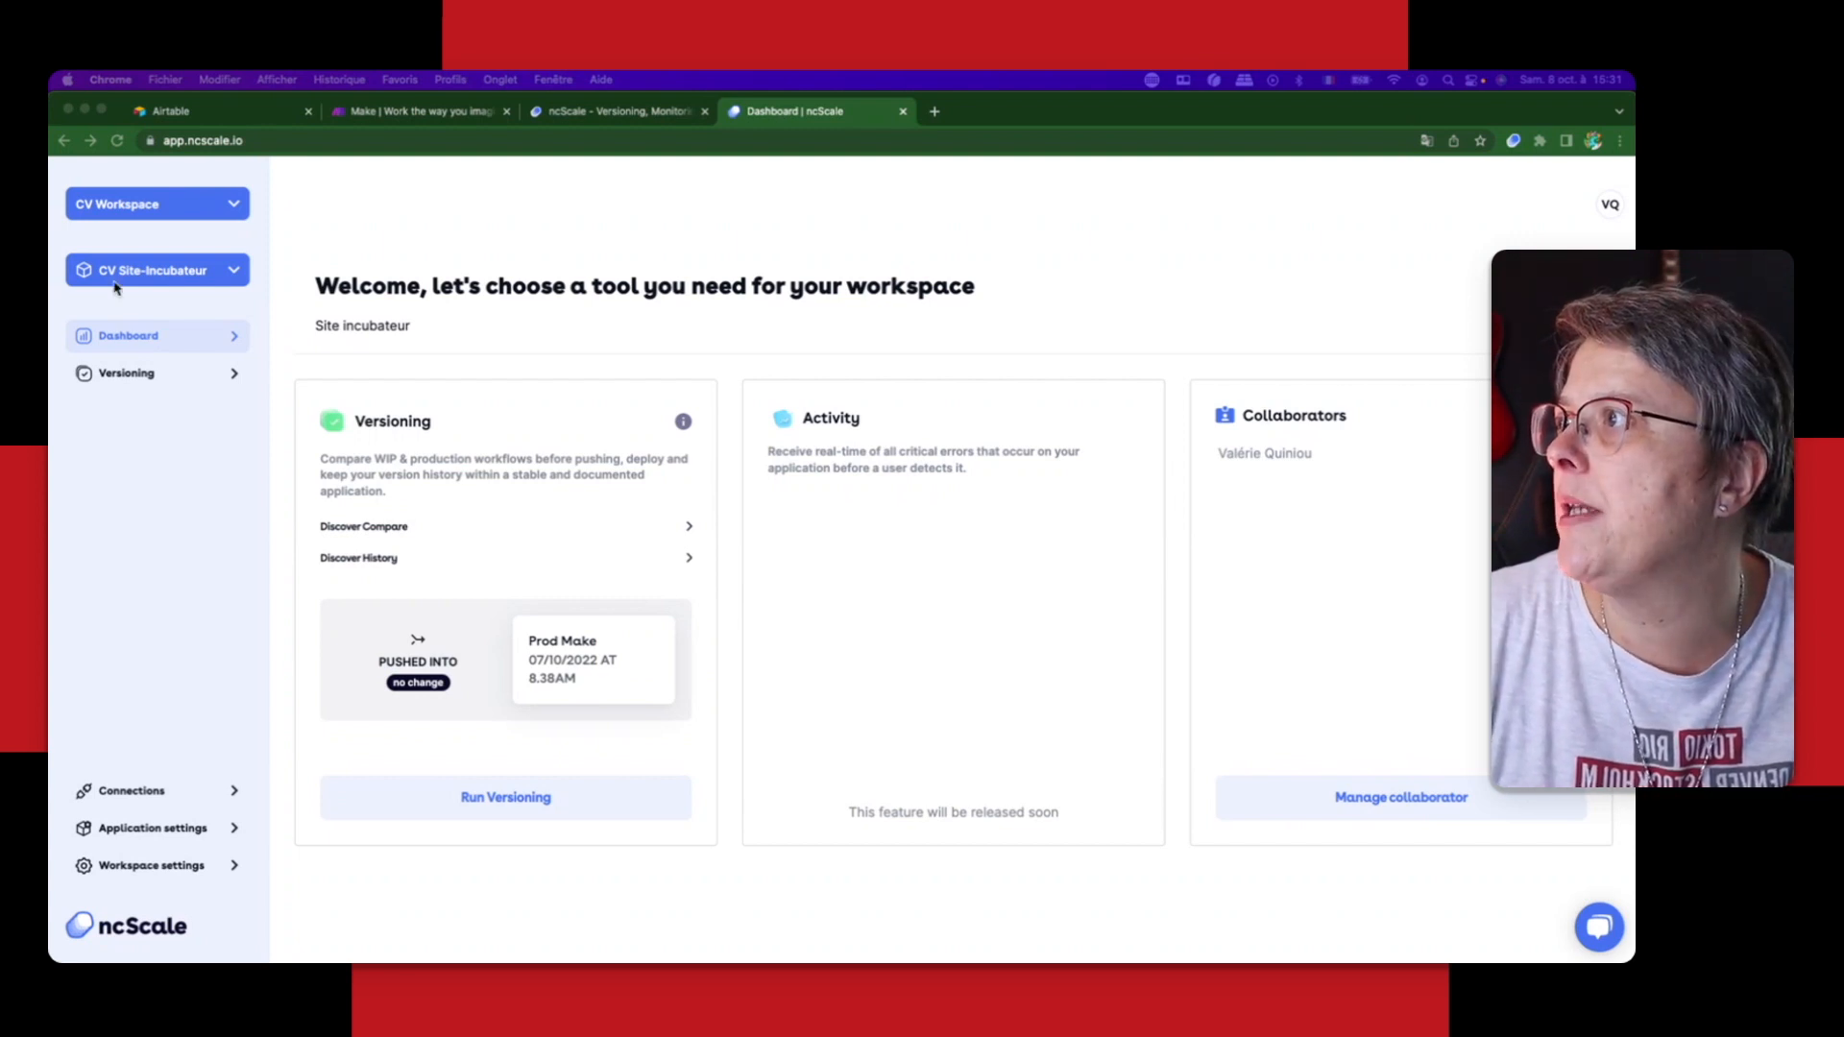
Step: Create a new workspace named "Client Workspace"
click(146, 207)
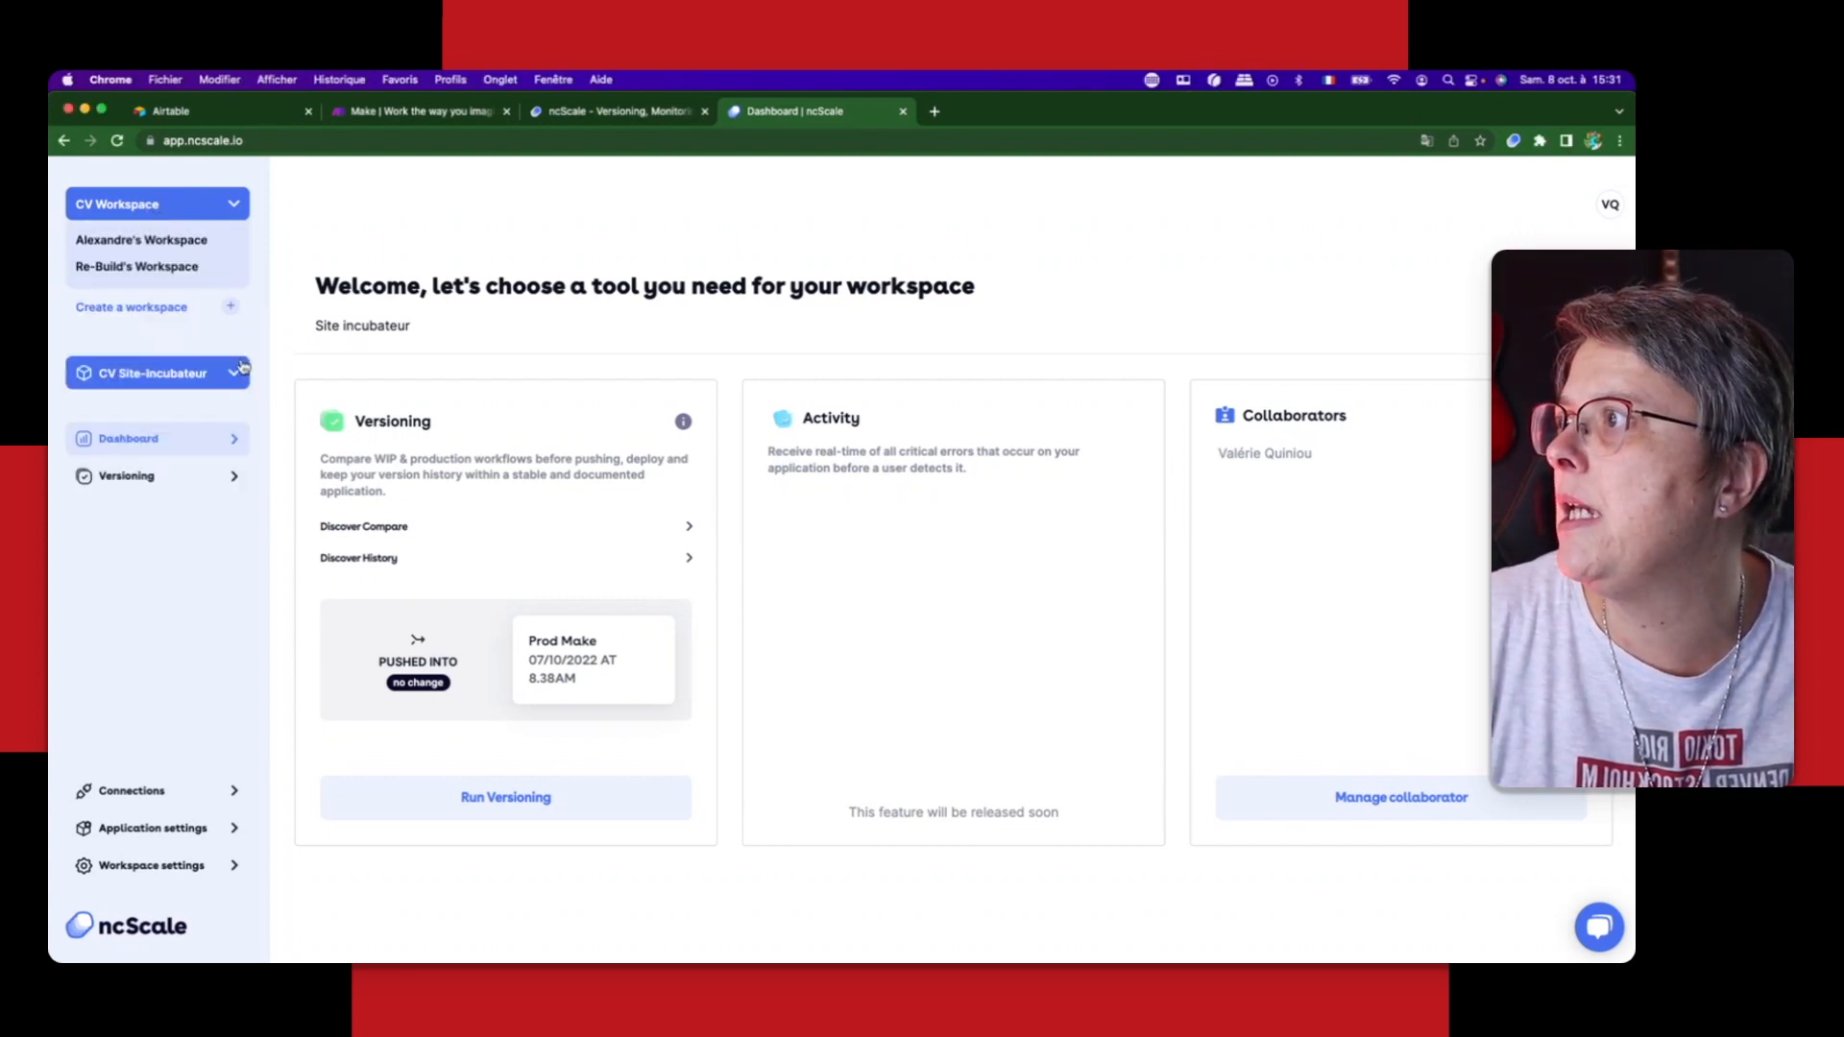
click(230, 306)
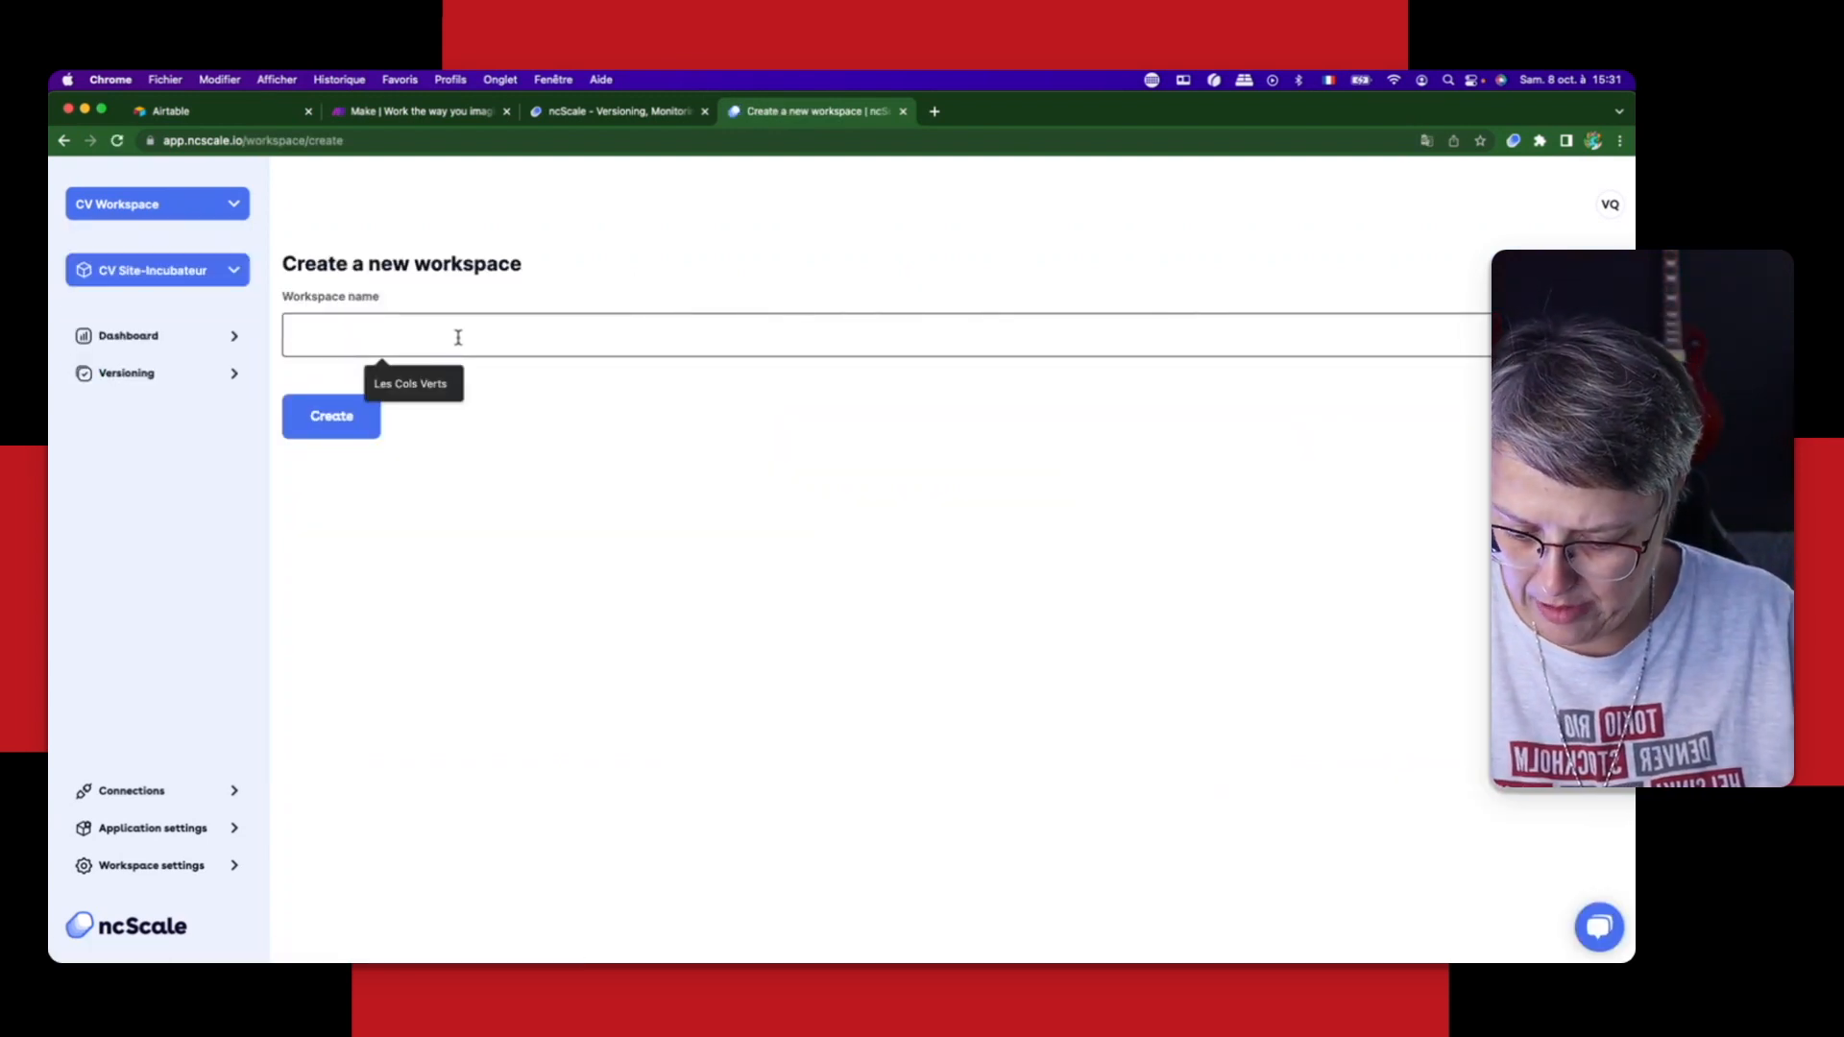
text(client)
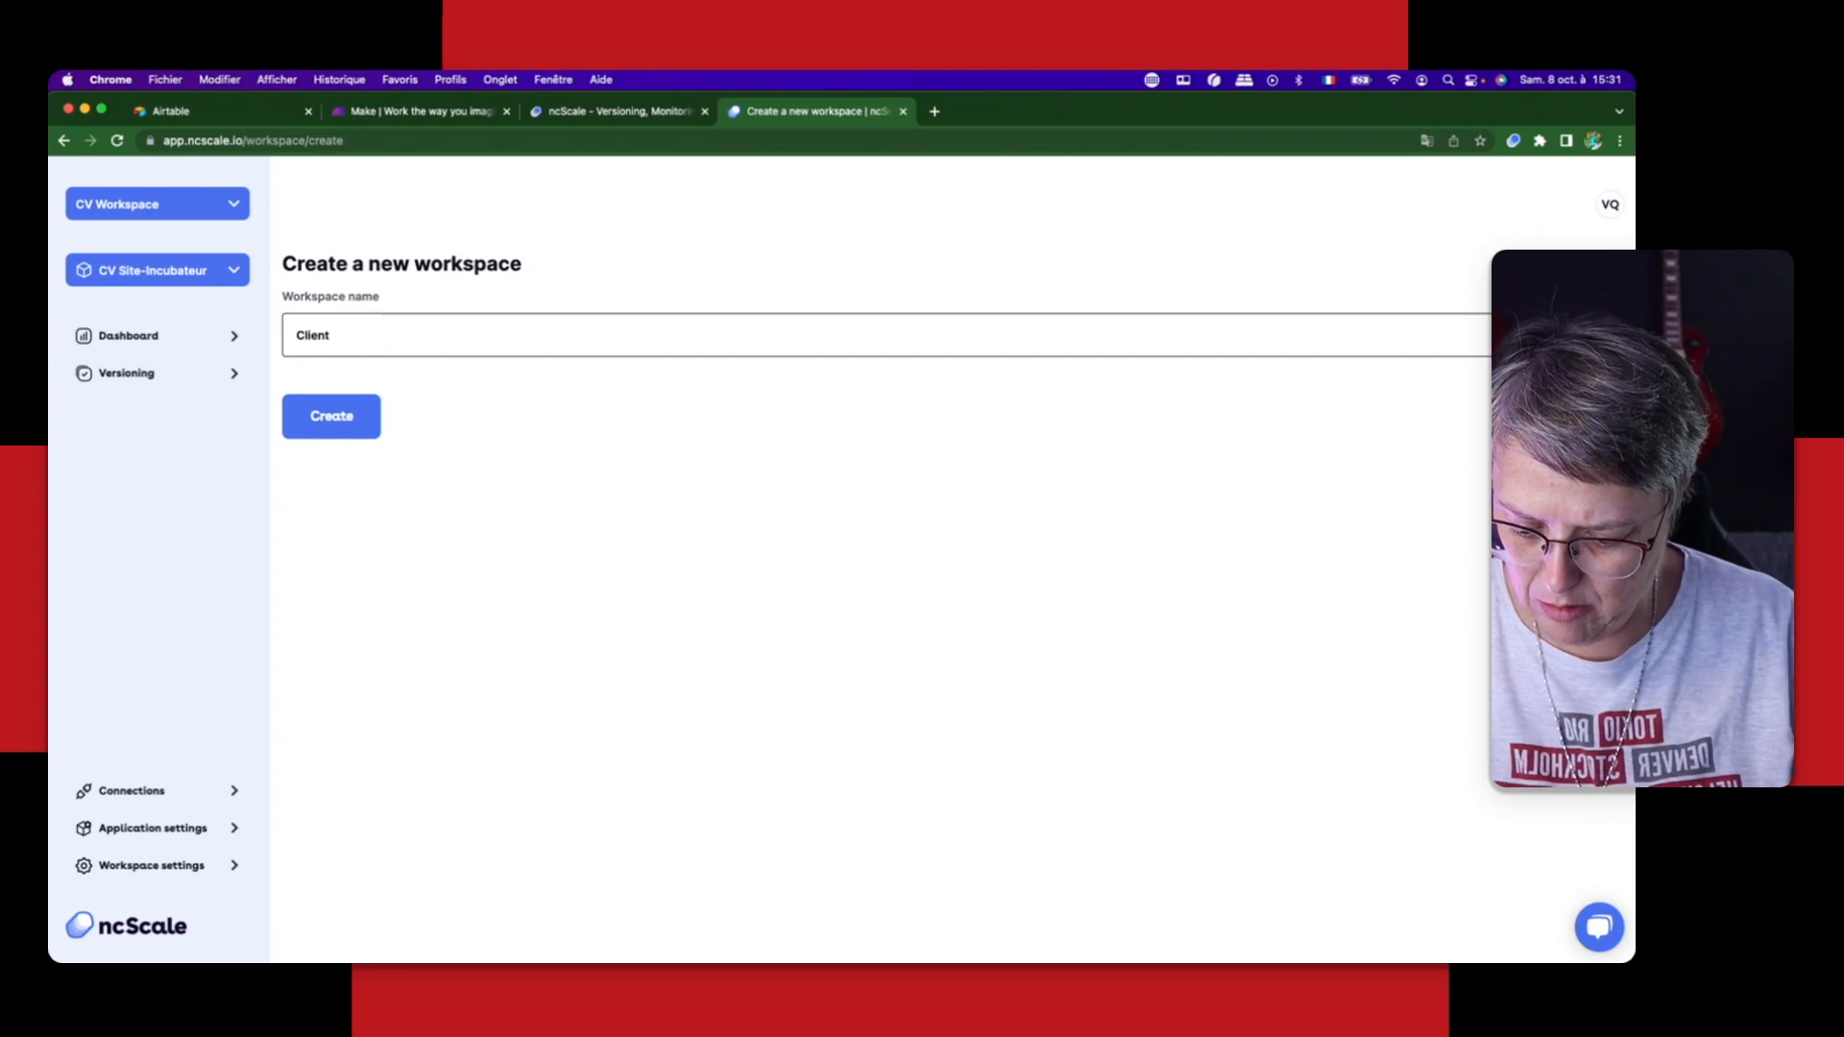
text( Workspace)
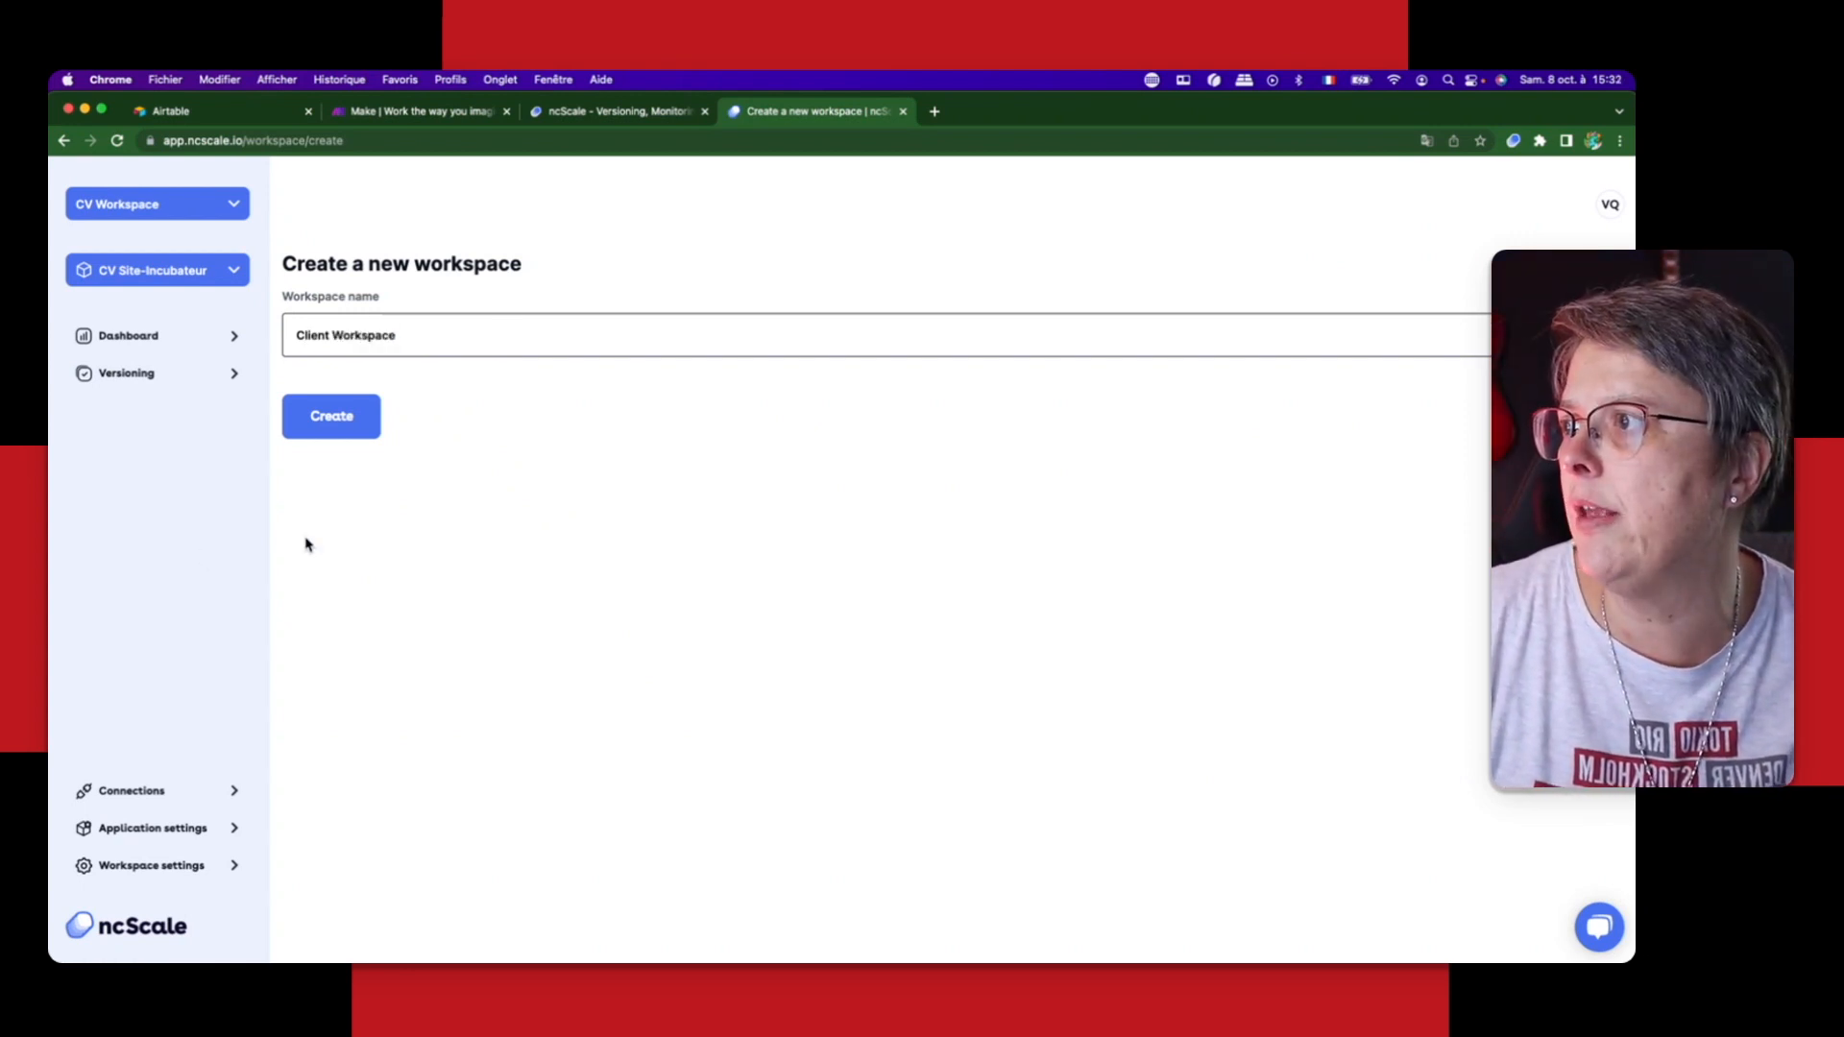
key(Return)
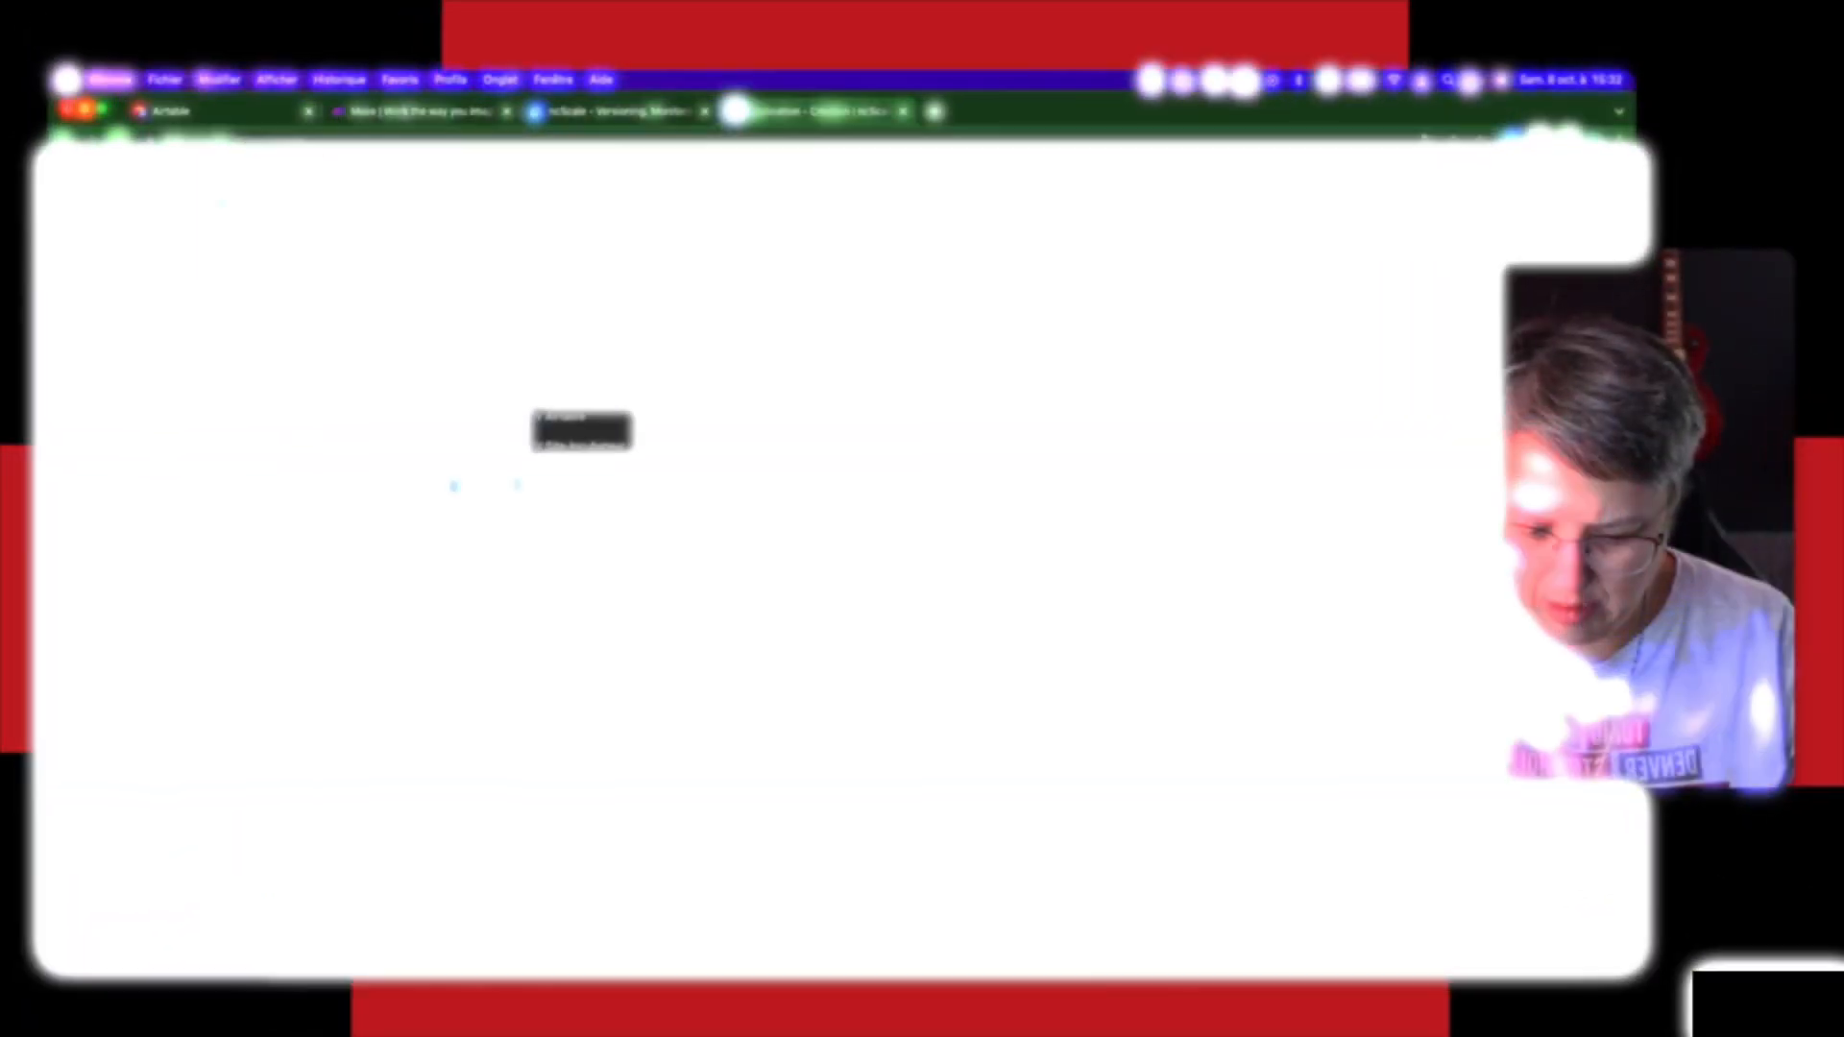
Step: Create an application named "Incubateur formation Client" in the new workspace, without a description
click(473, 385)
text(Incu)
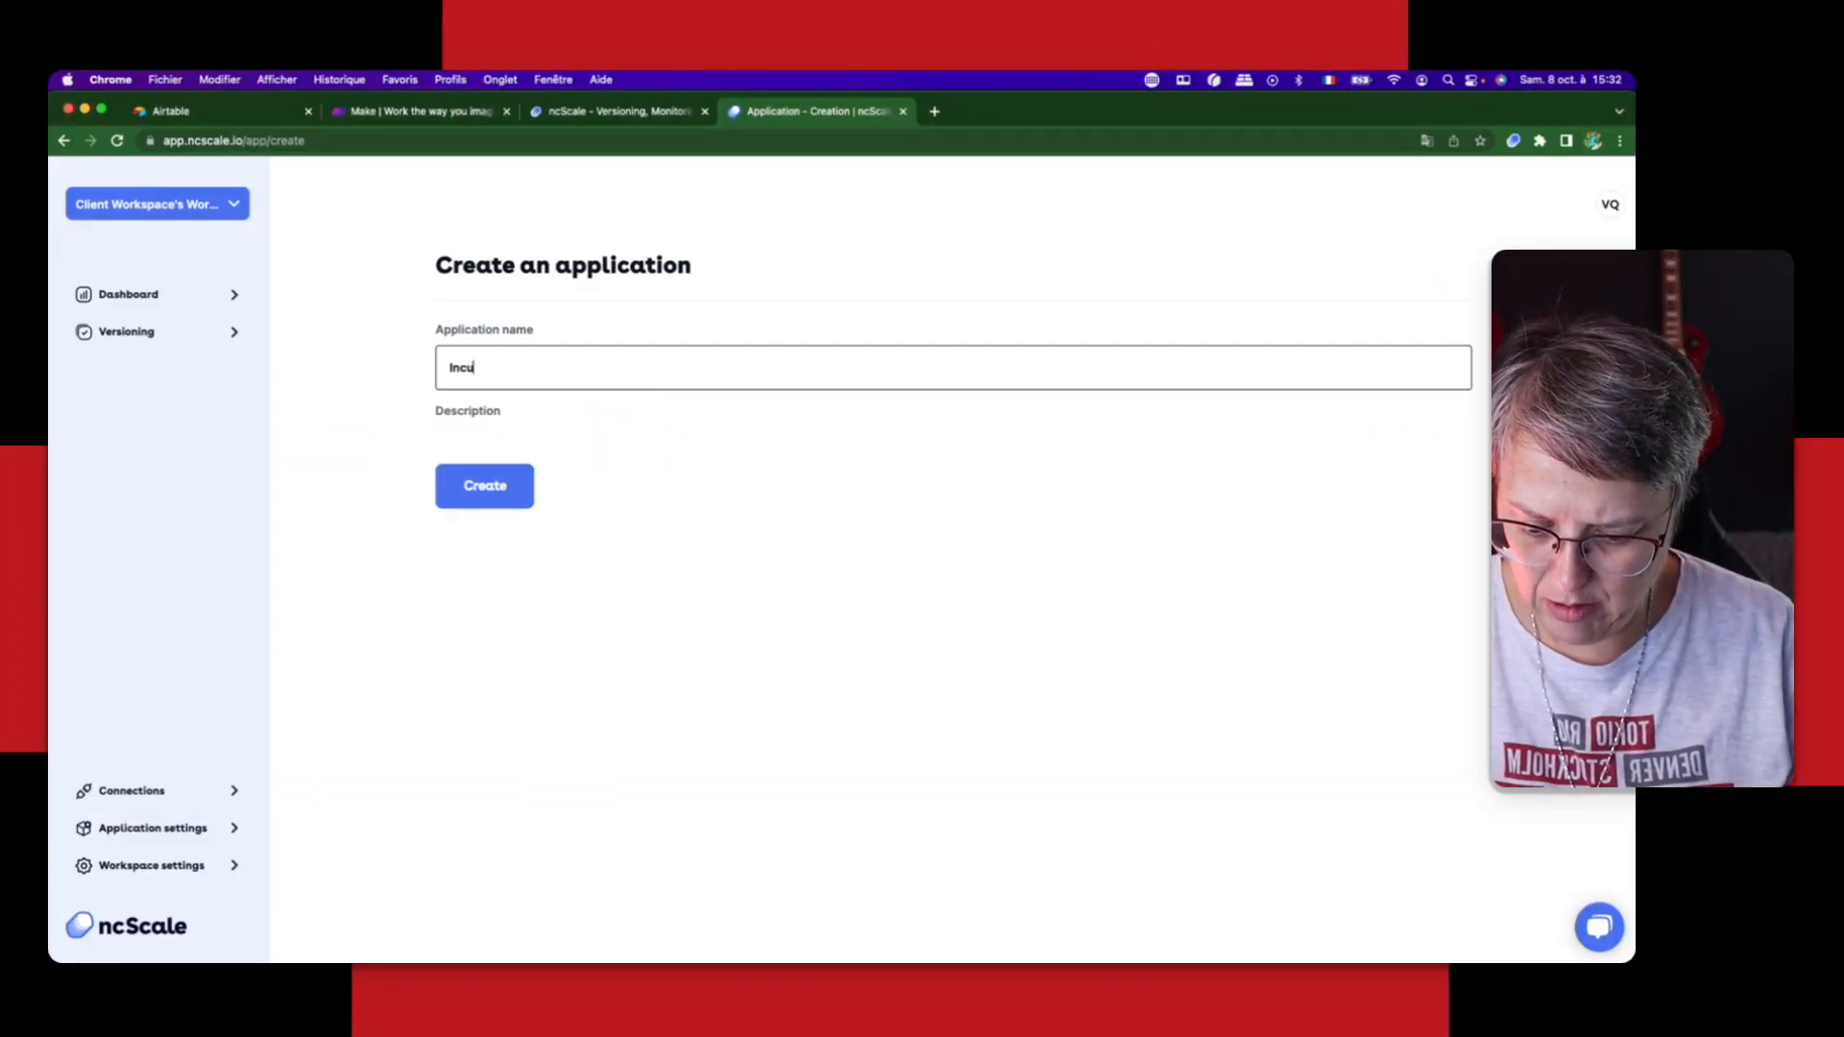
text(bateur formatio)
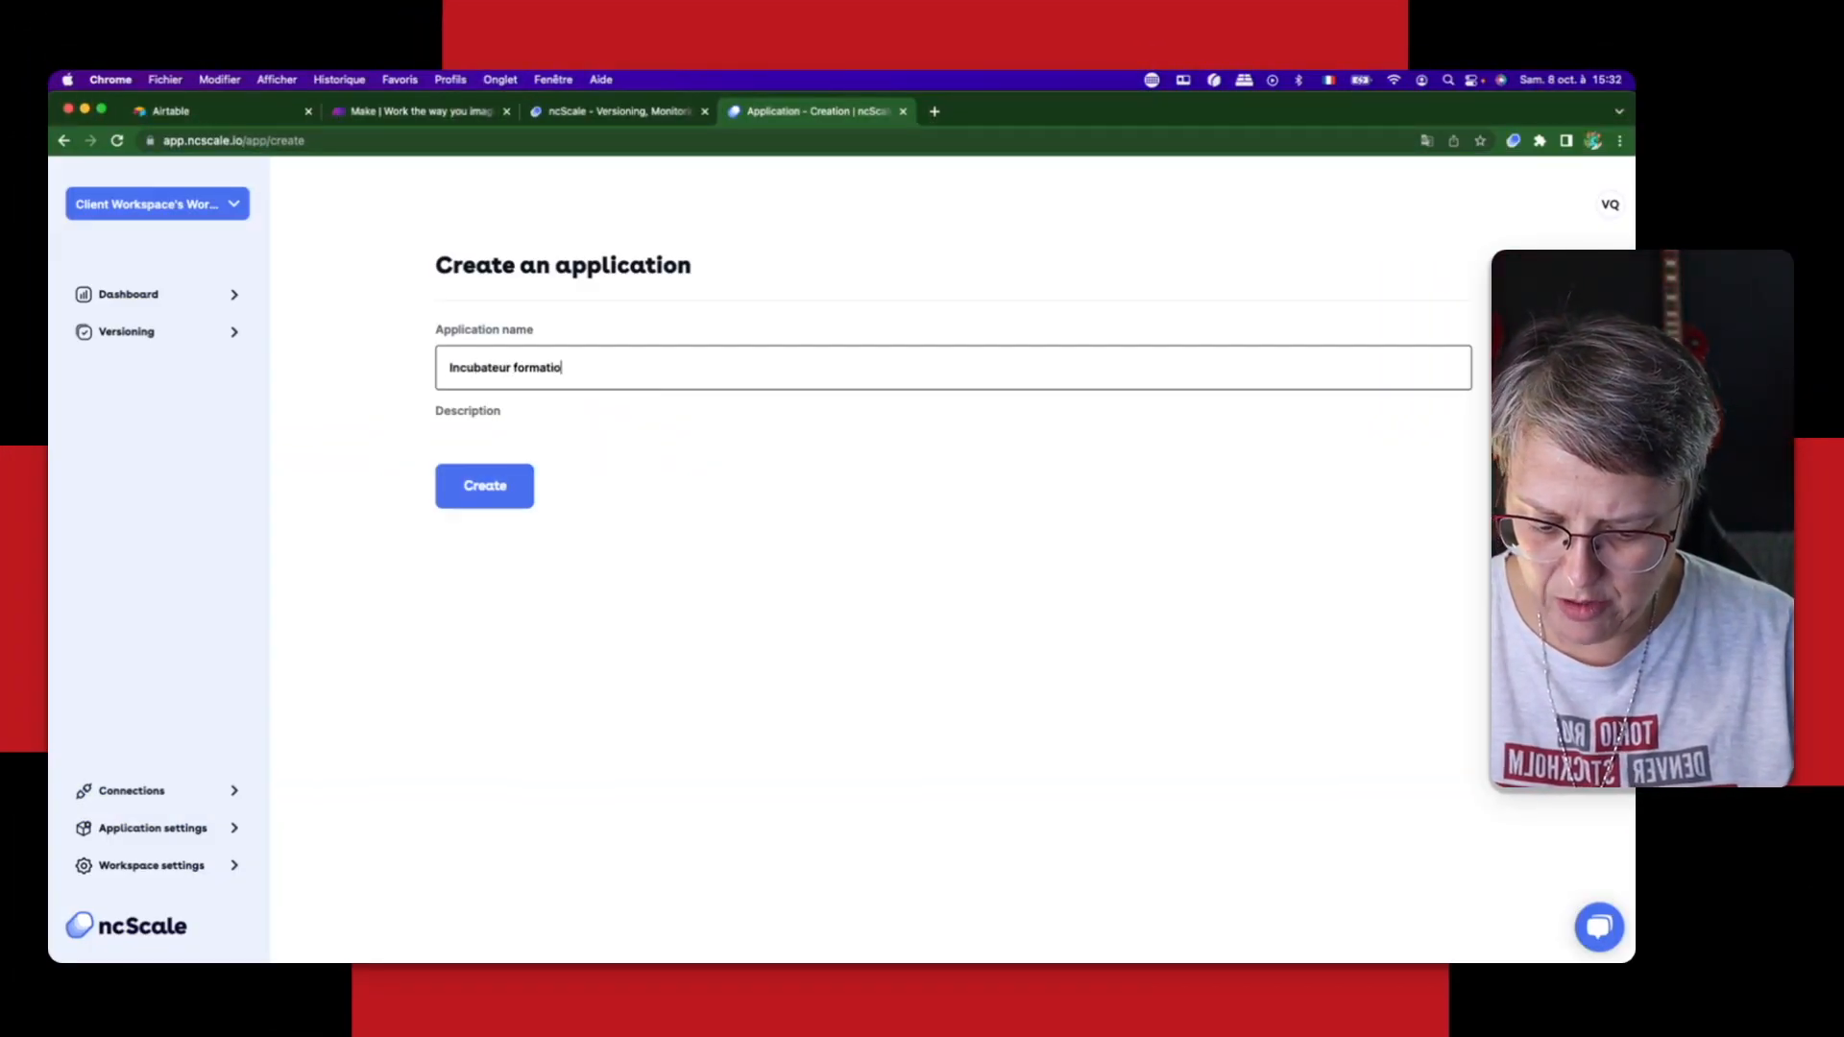
text(n )
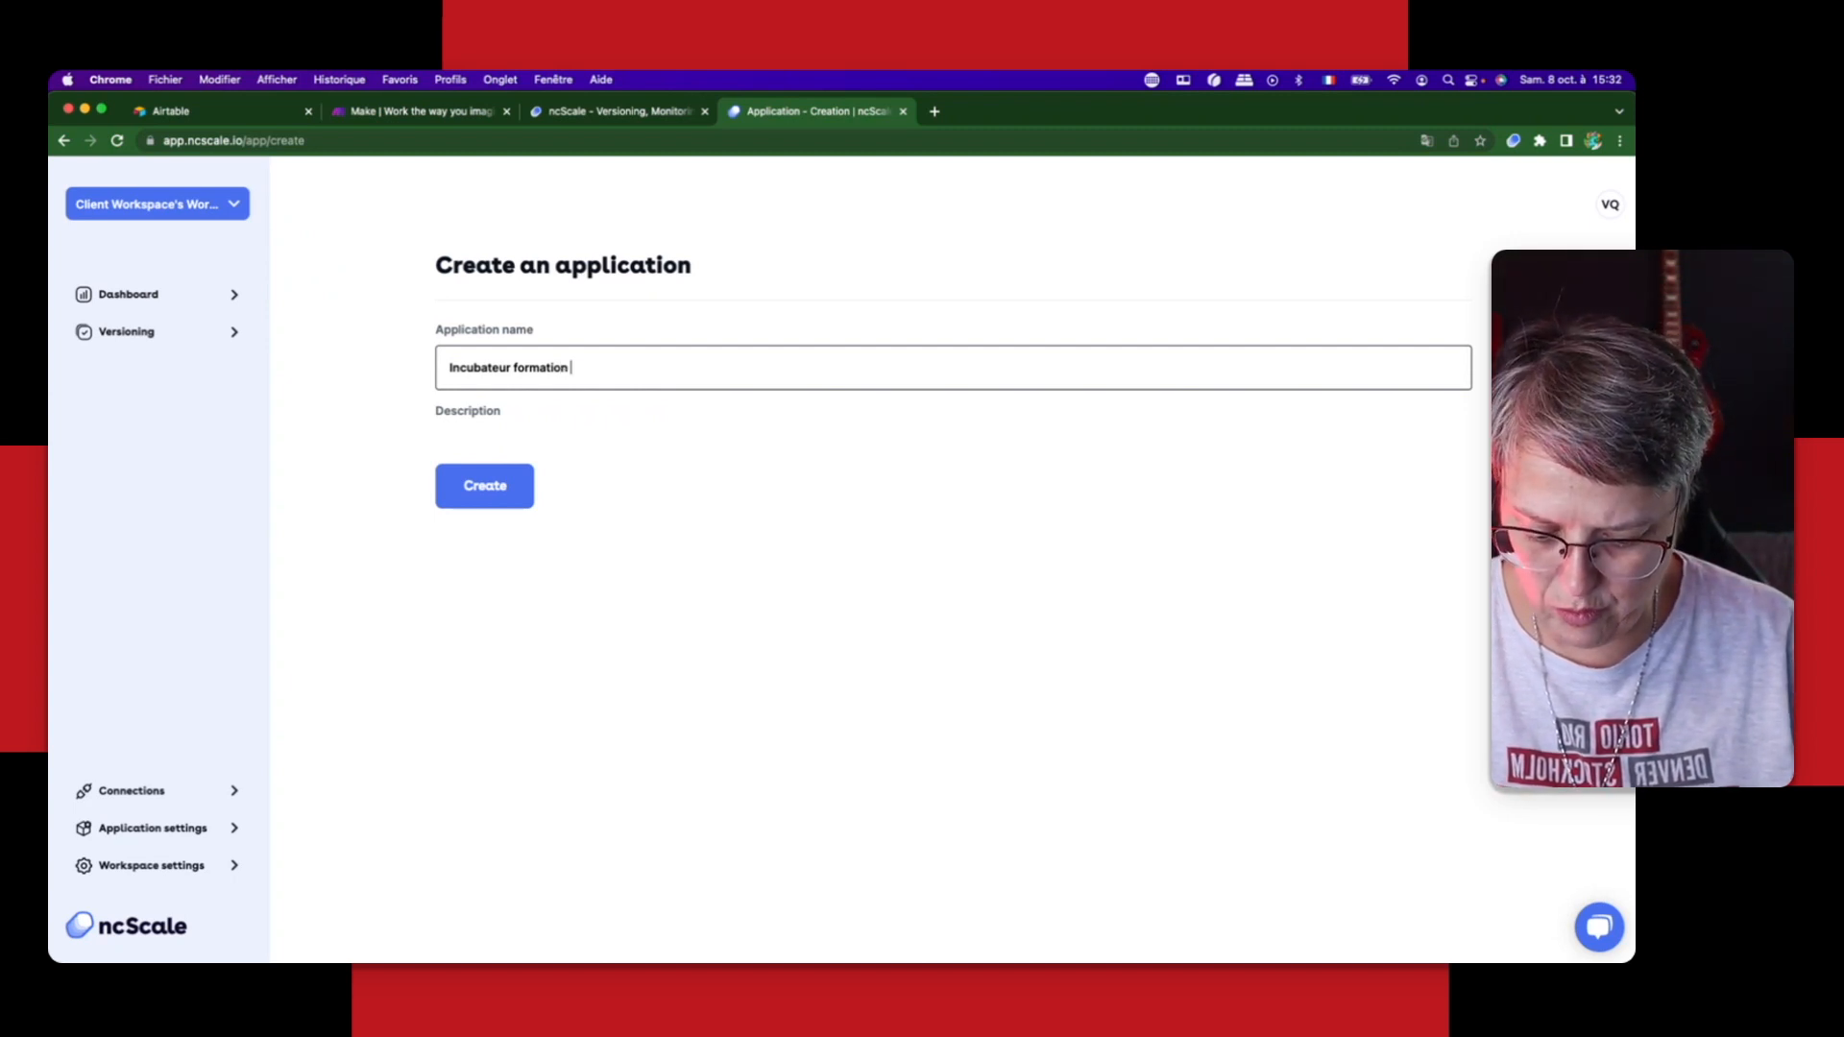
text(Client)
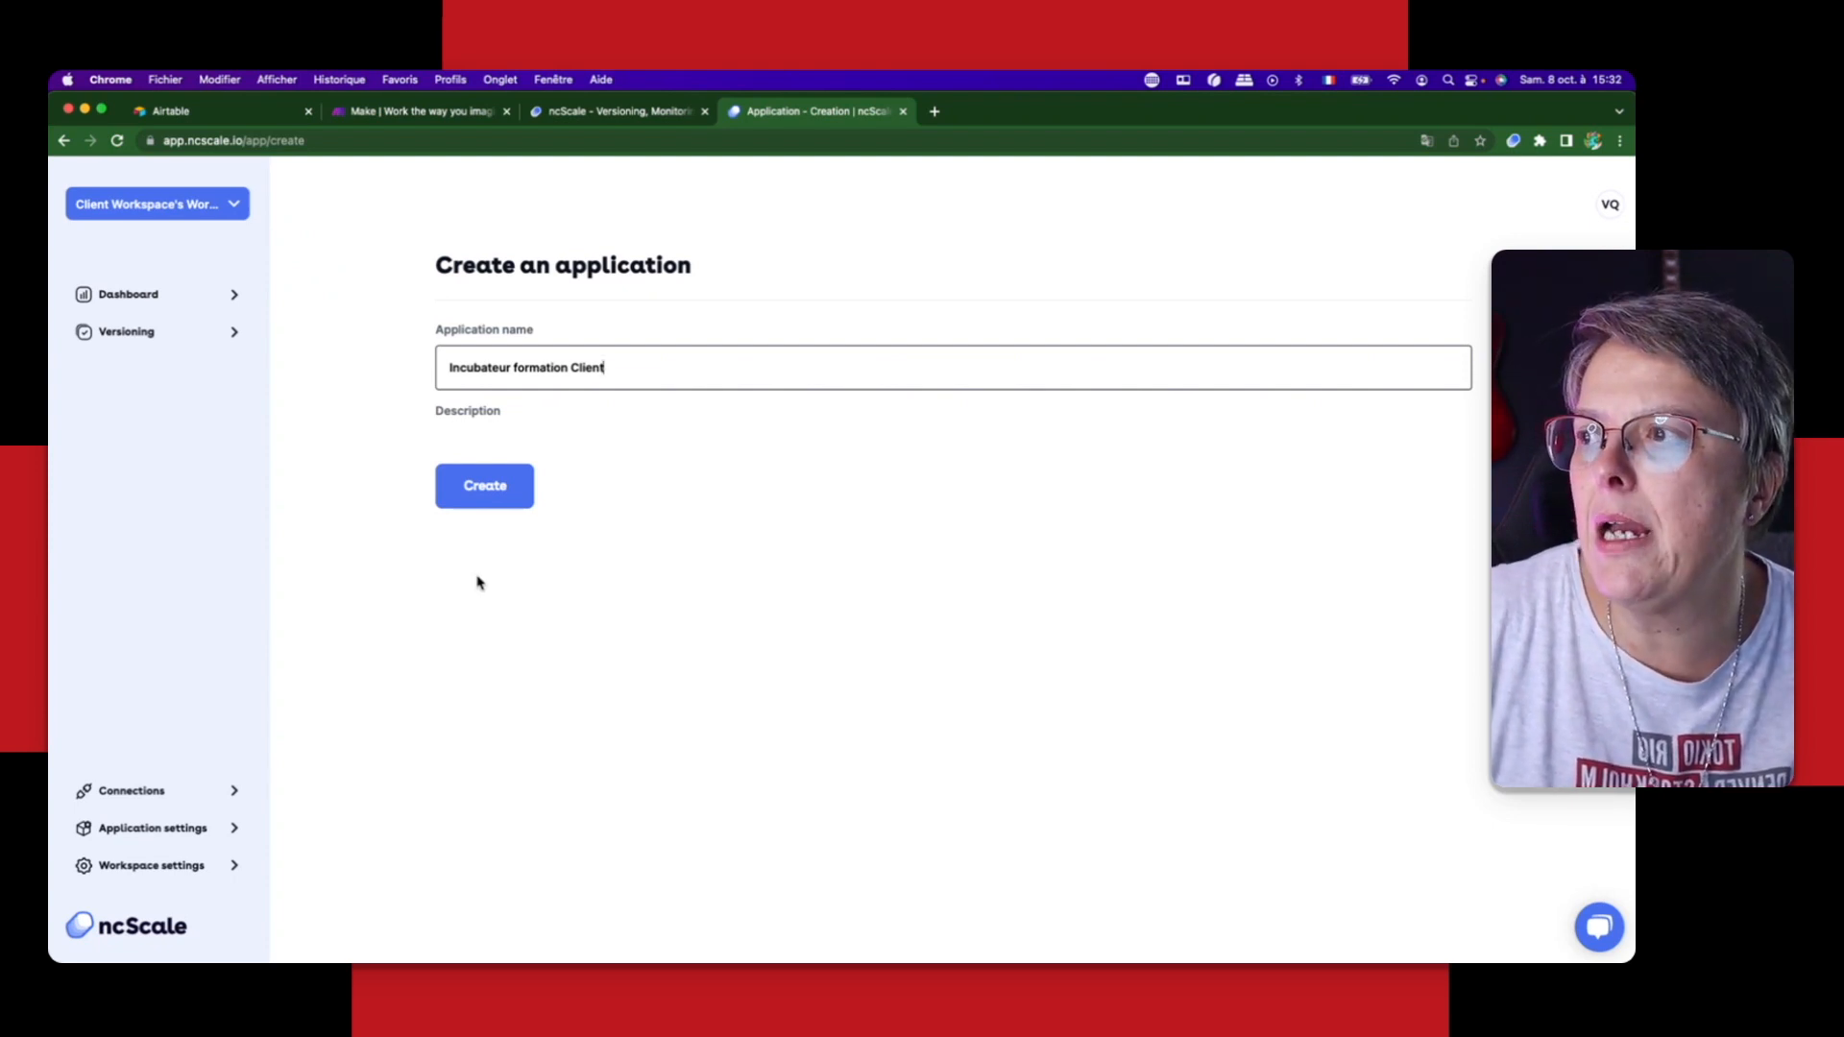
click(496, 489)
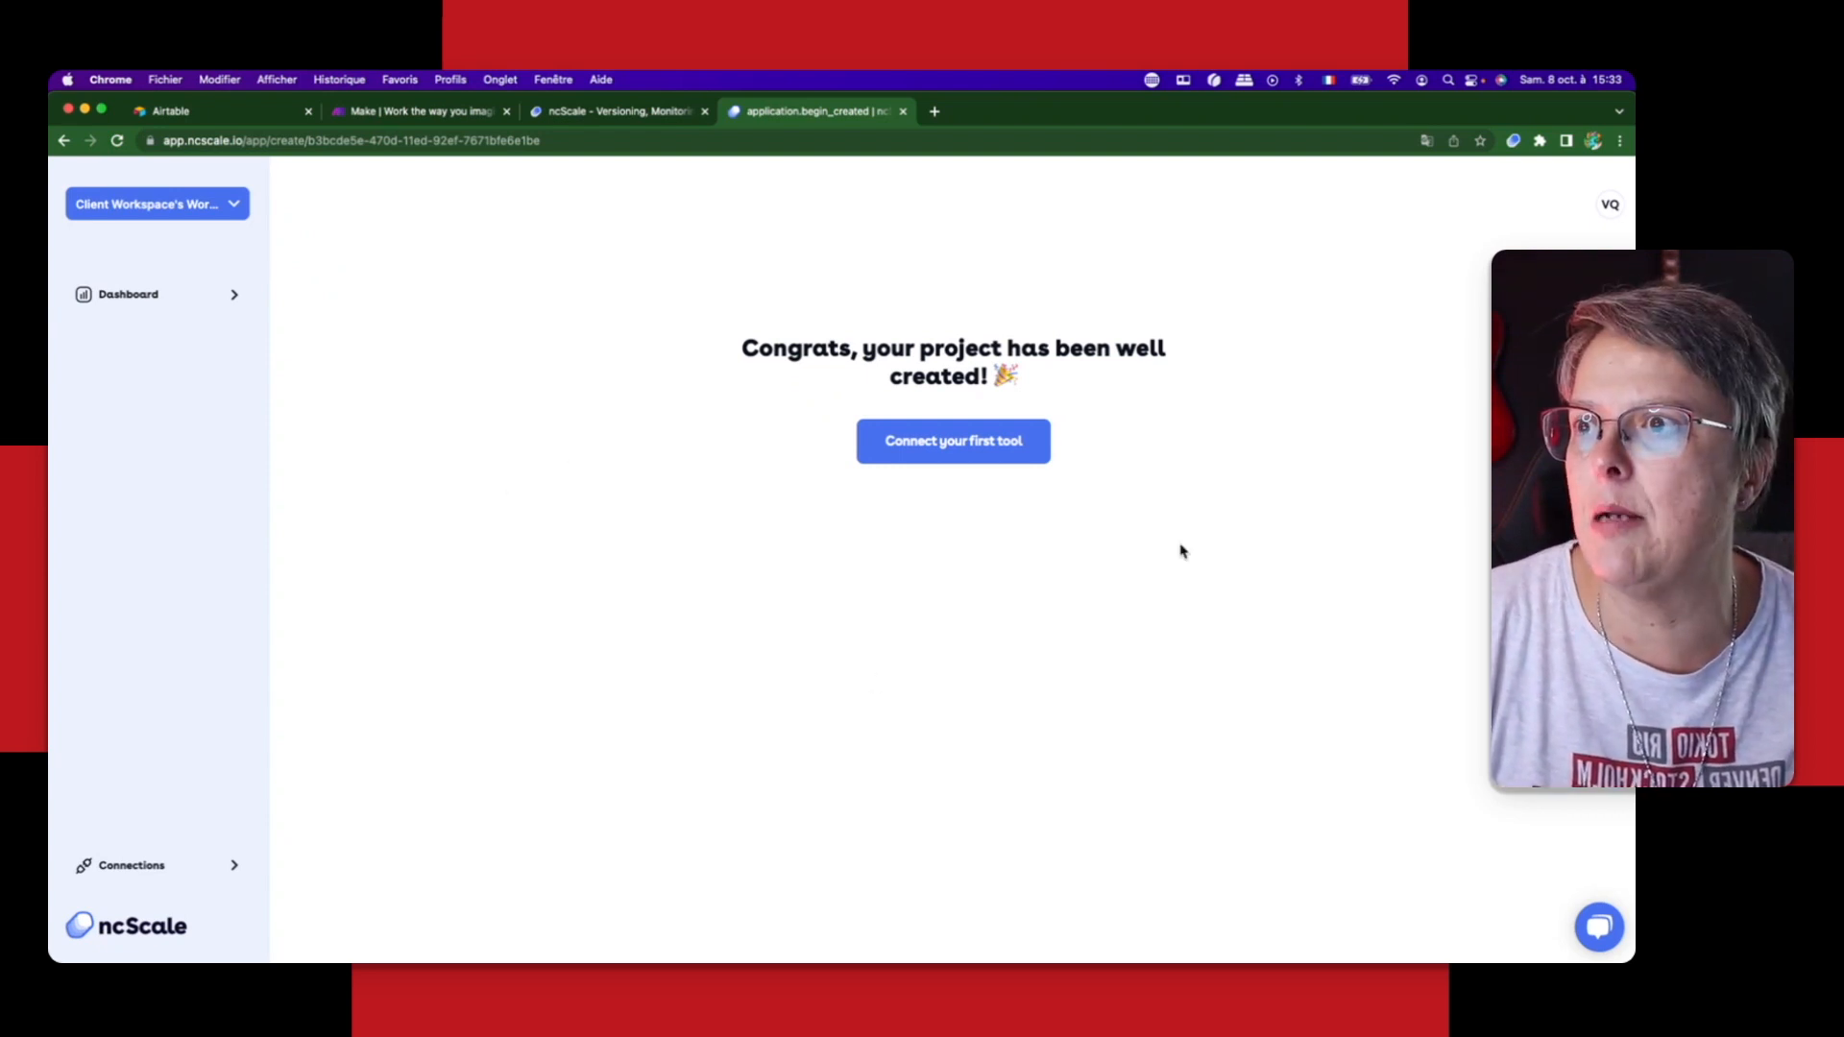
Step: Start connecting Airtable as the application's first tool, ready for its Application ID
click(952, 453)
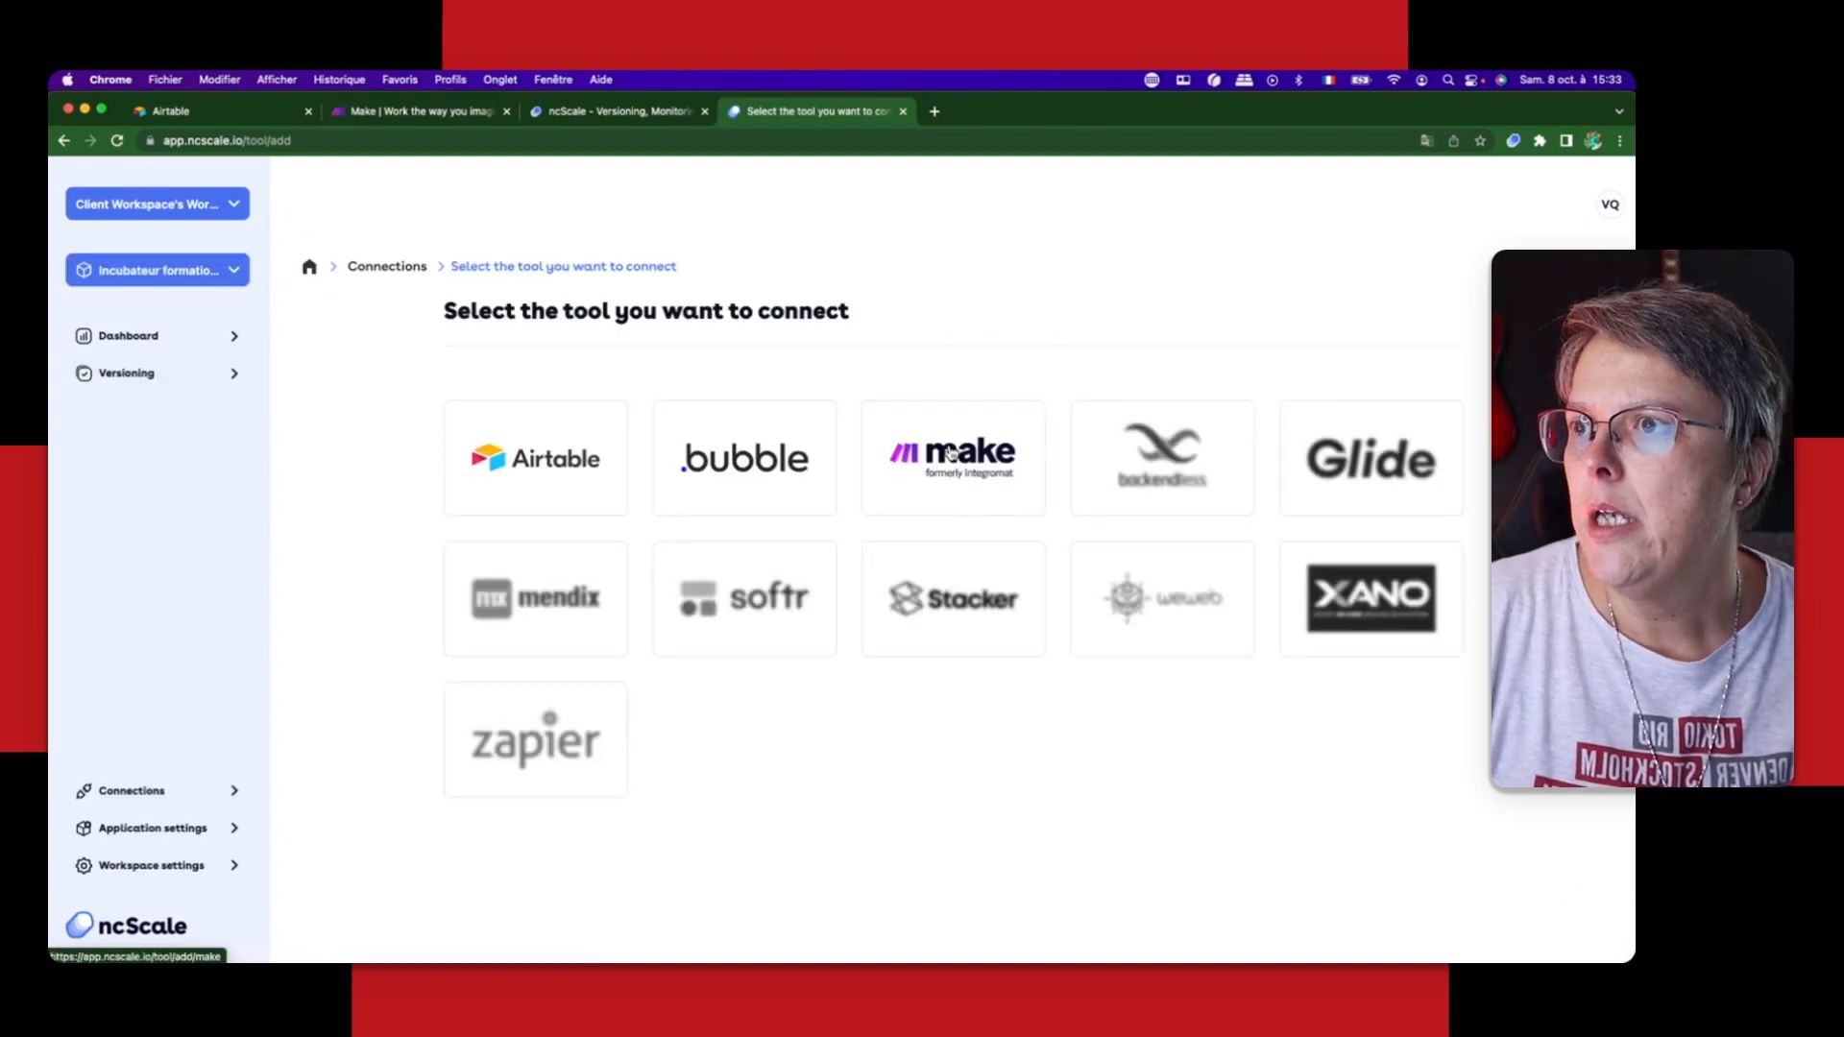
click(547, 448)
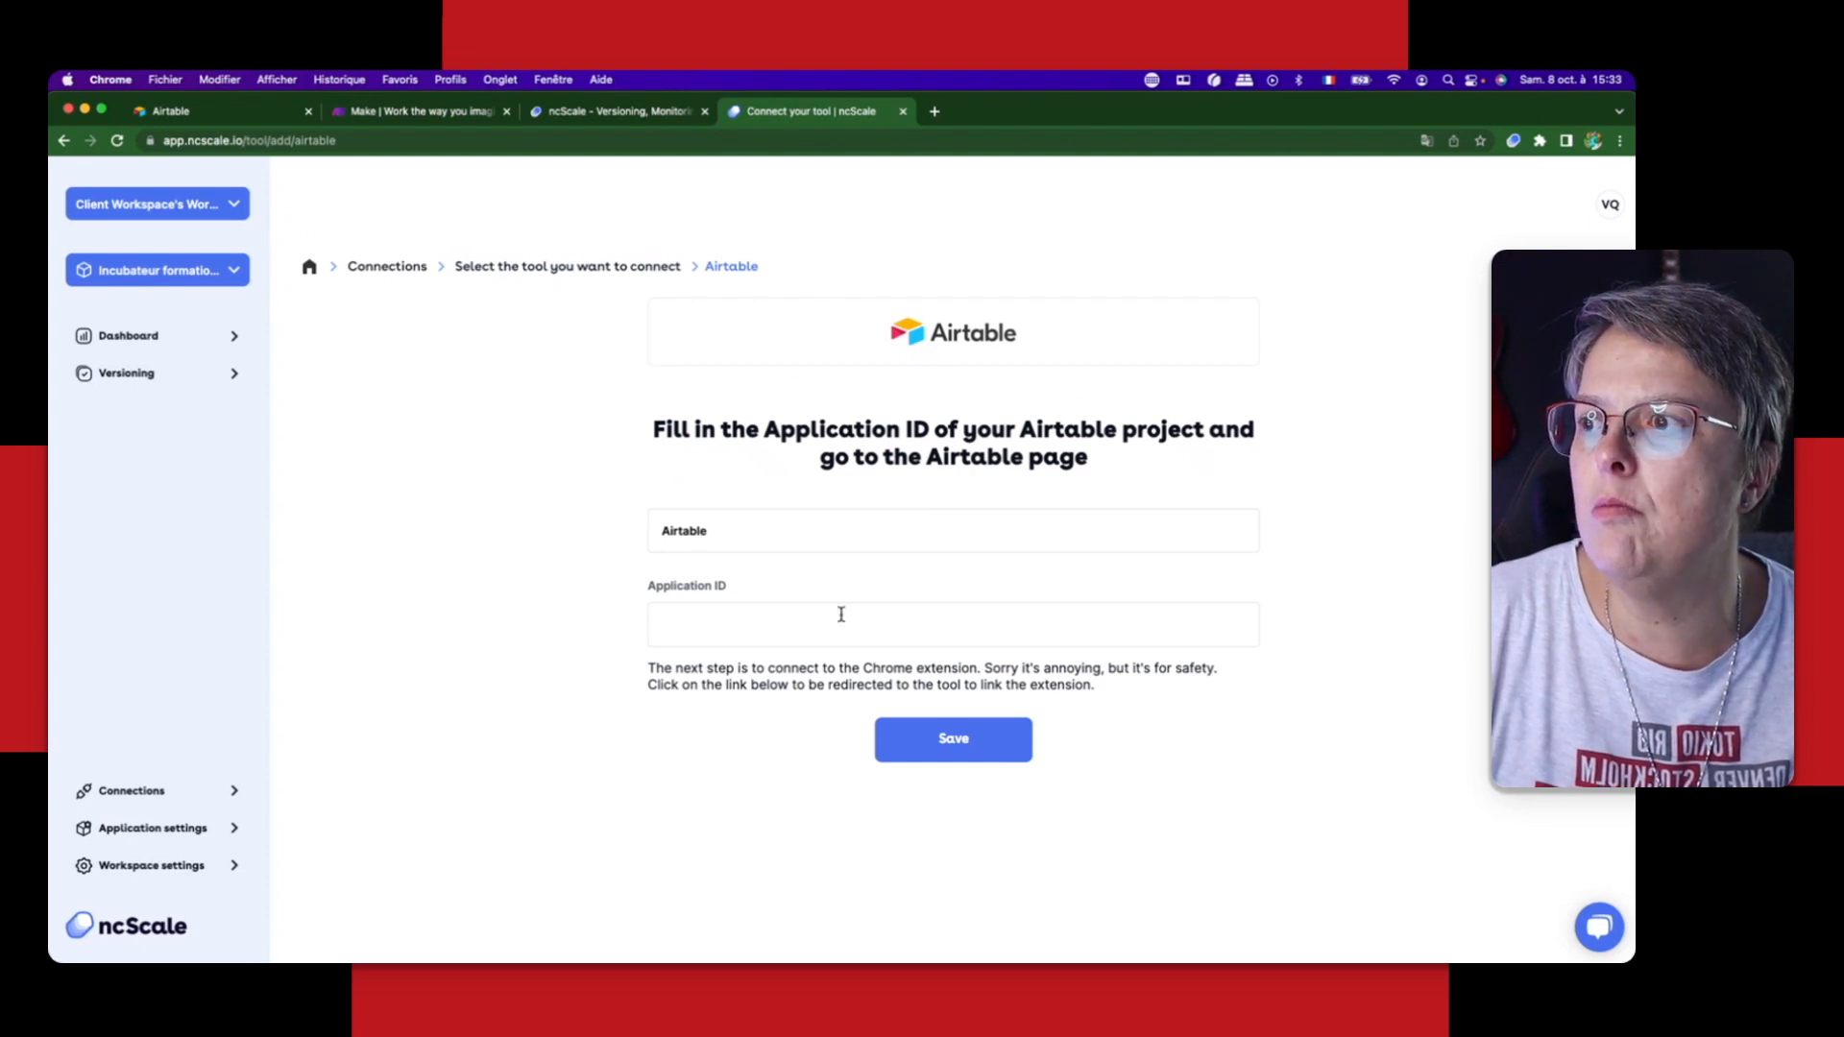
click(691, 625)
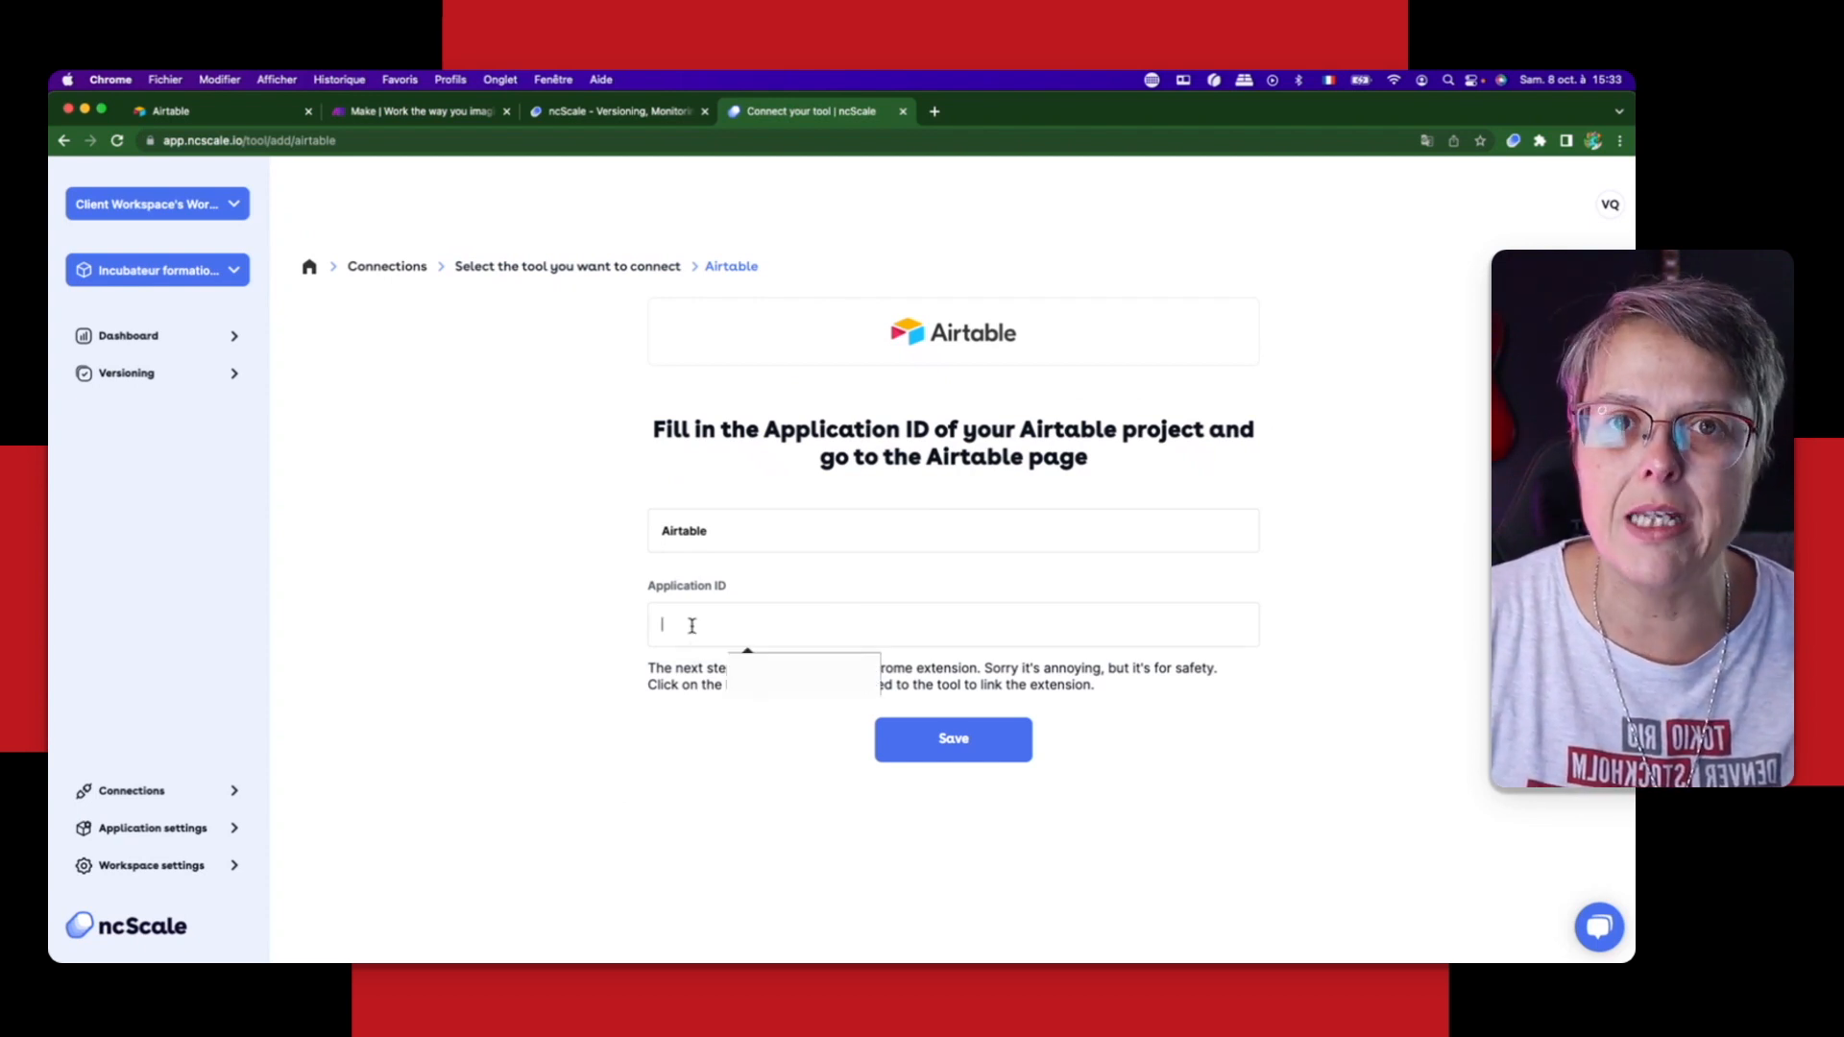
Step: Switch to Airtable, open the base in My First Workspace and copy its application ID from the page address
click(185, 114)
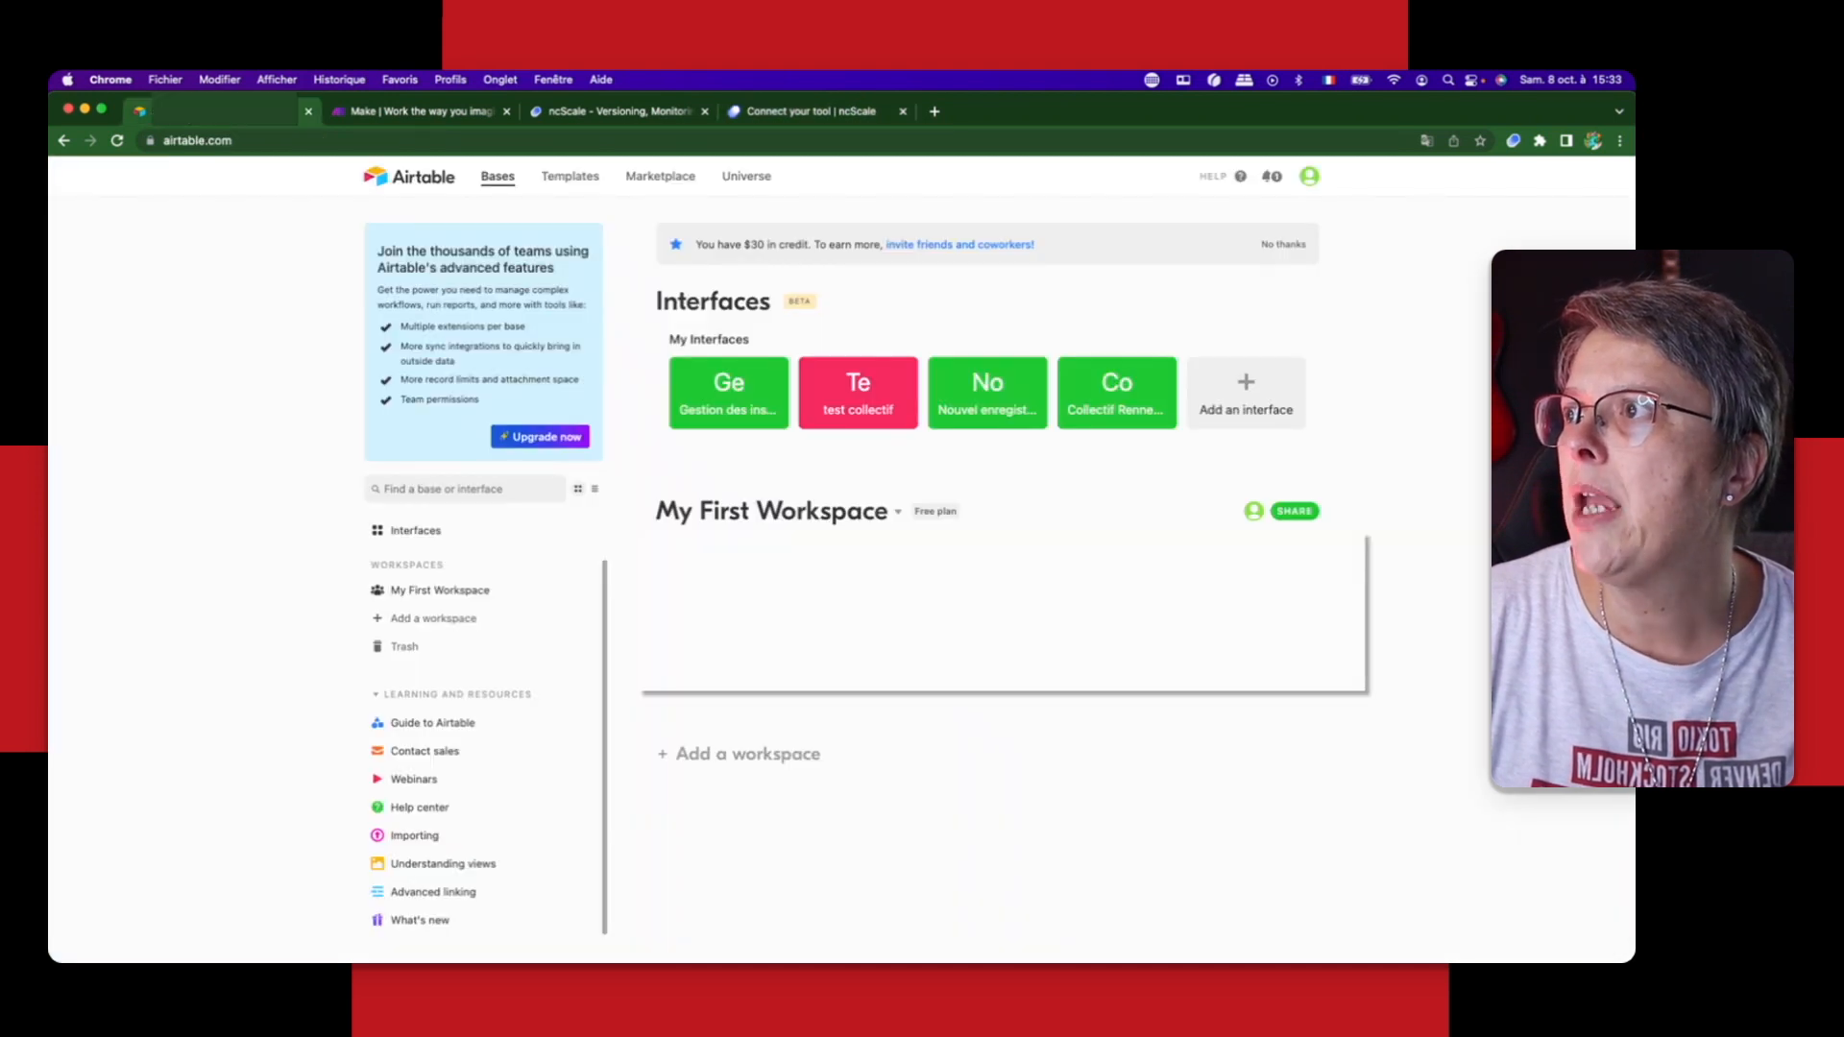
click(929, 589)
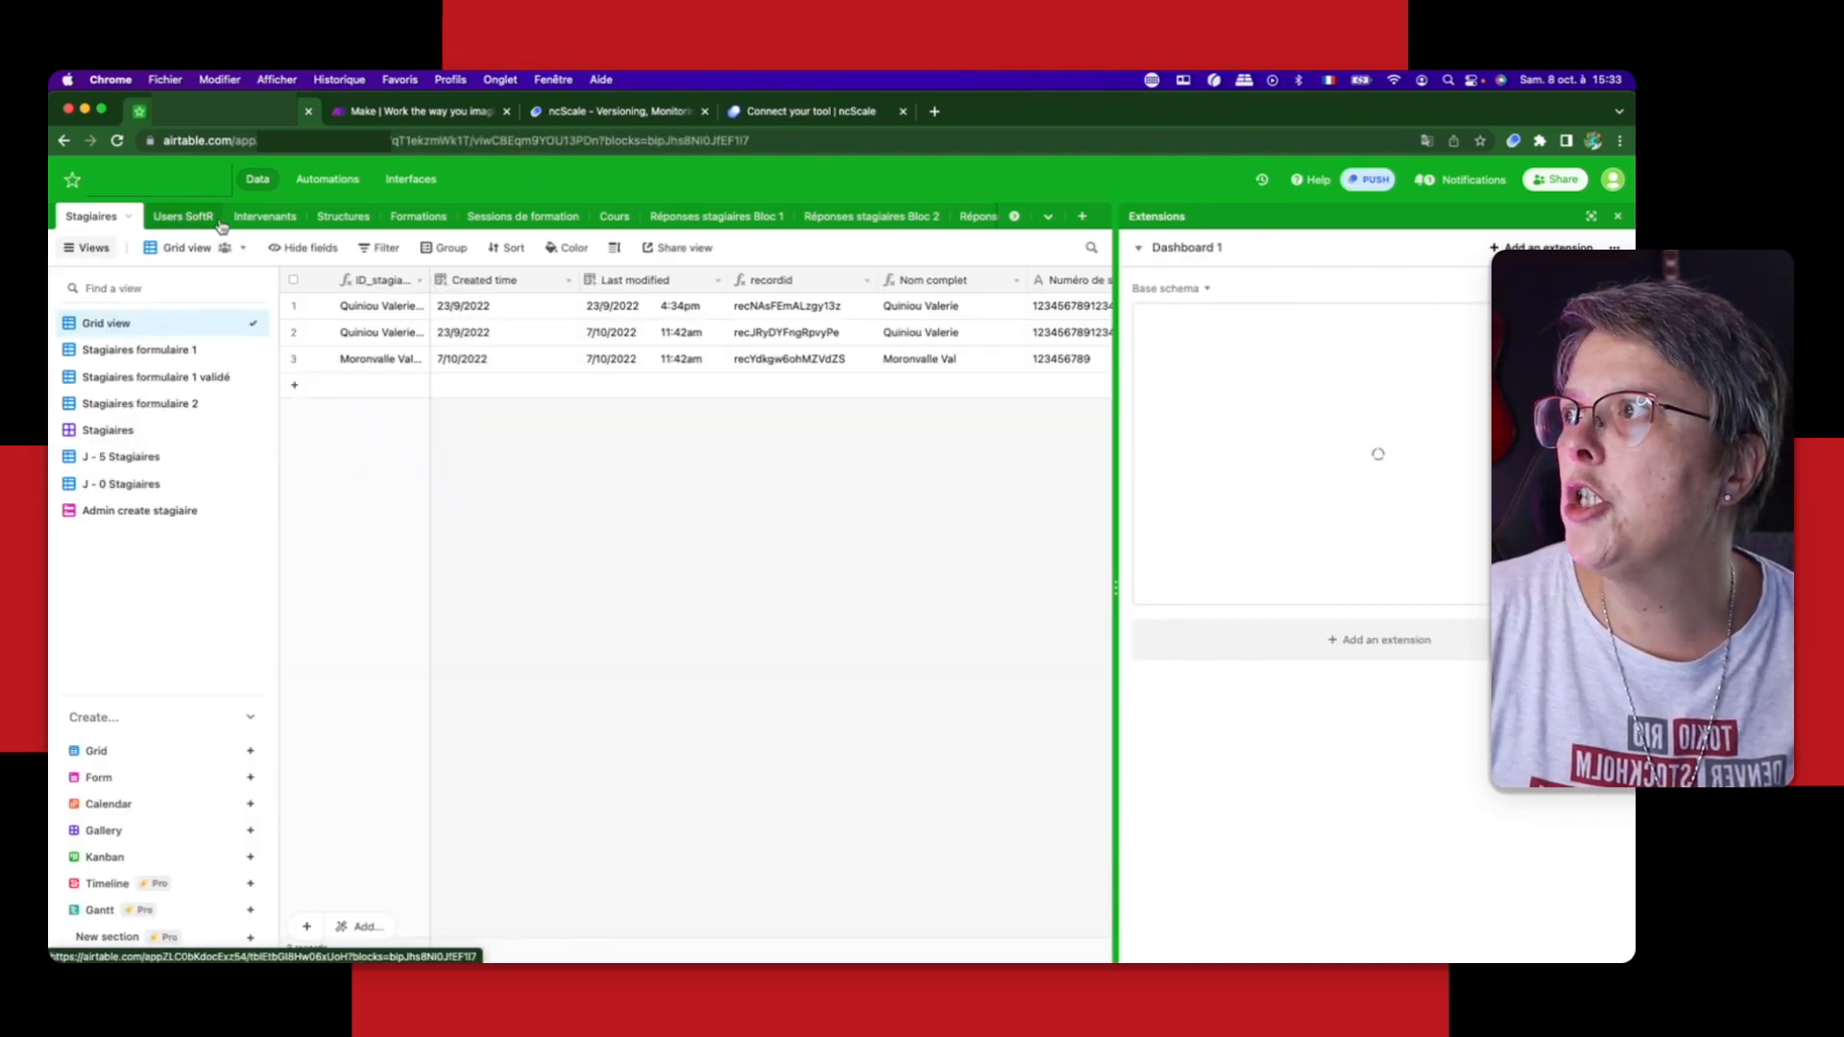
click(288, 141)
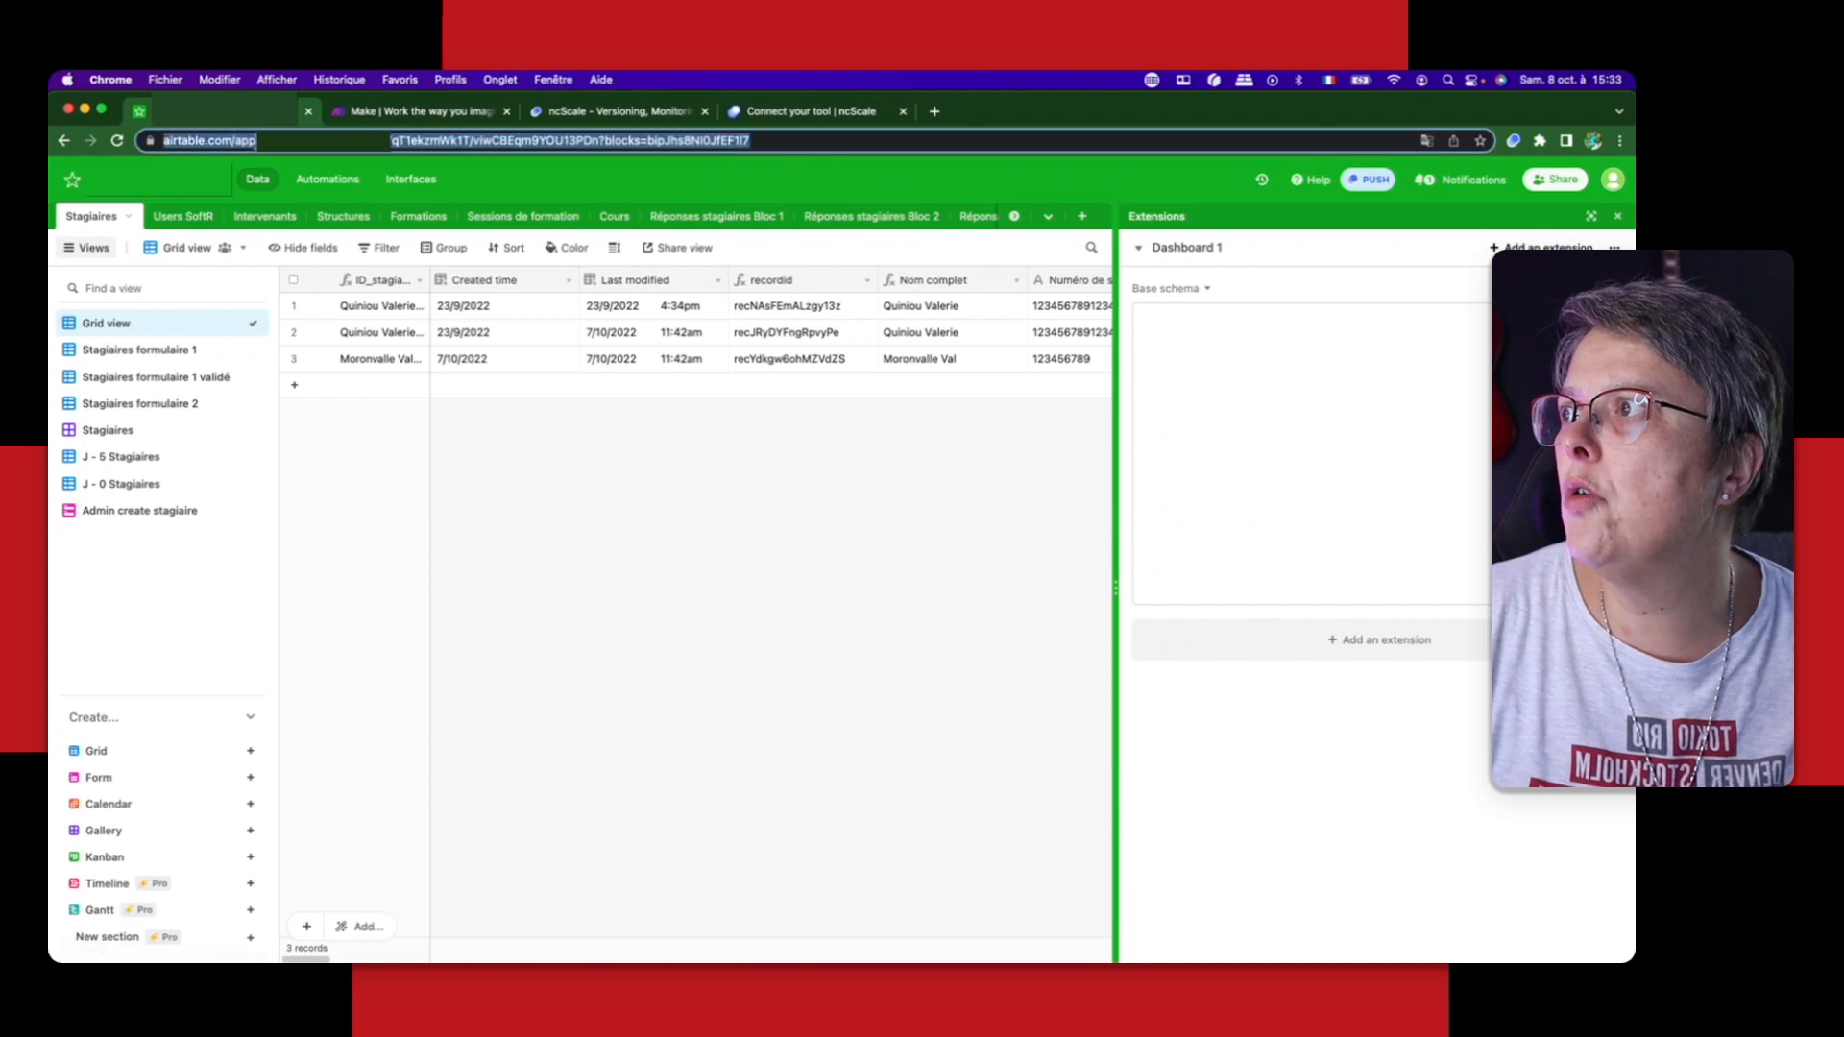
double_click(242, 140)
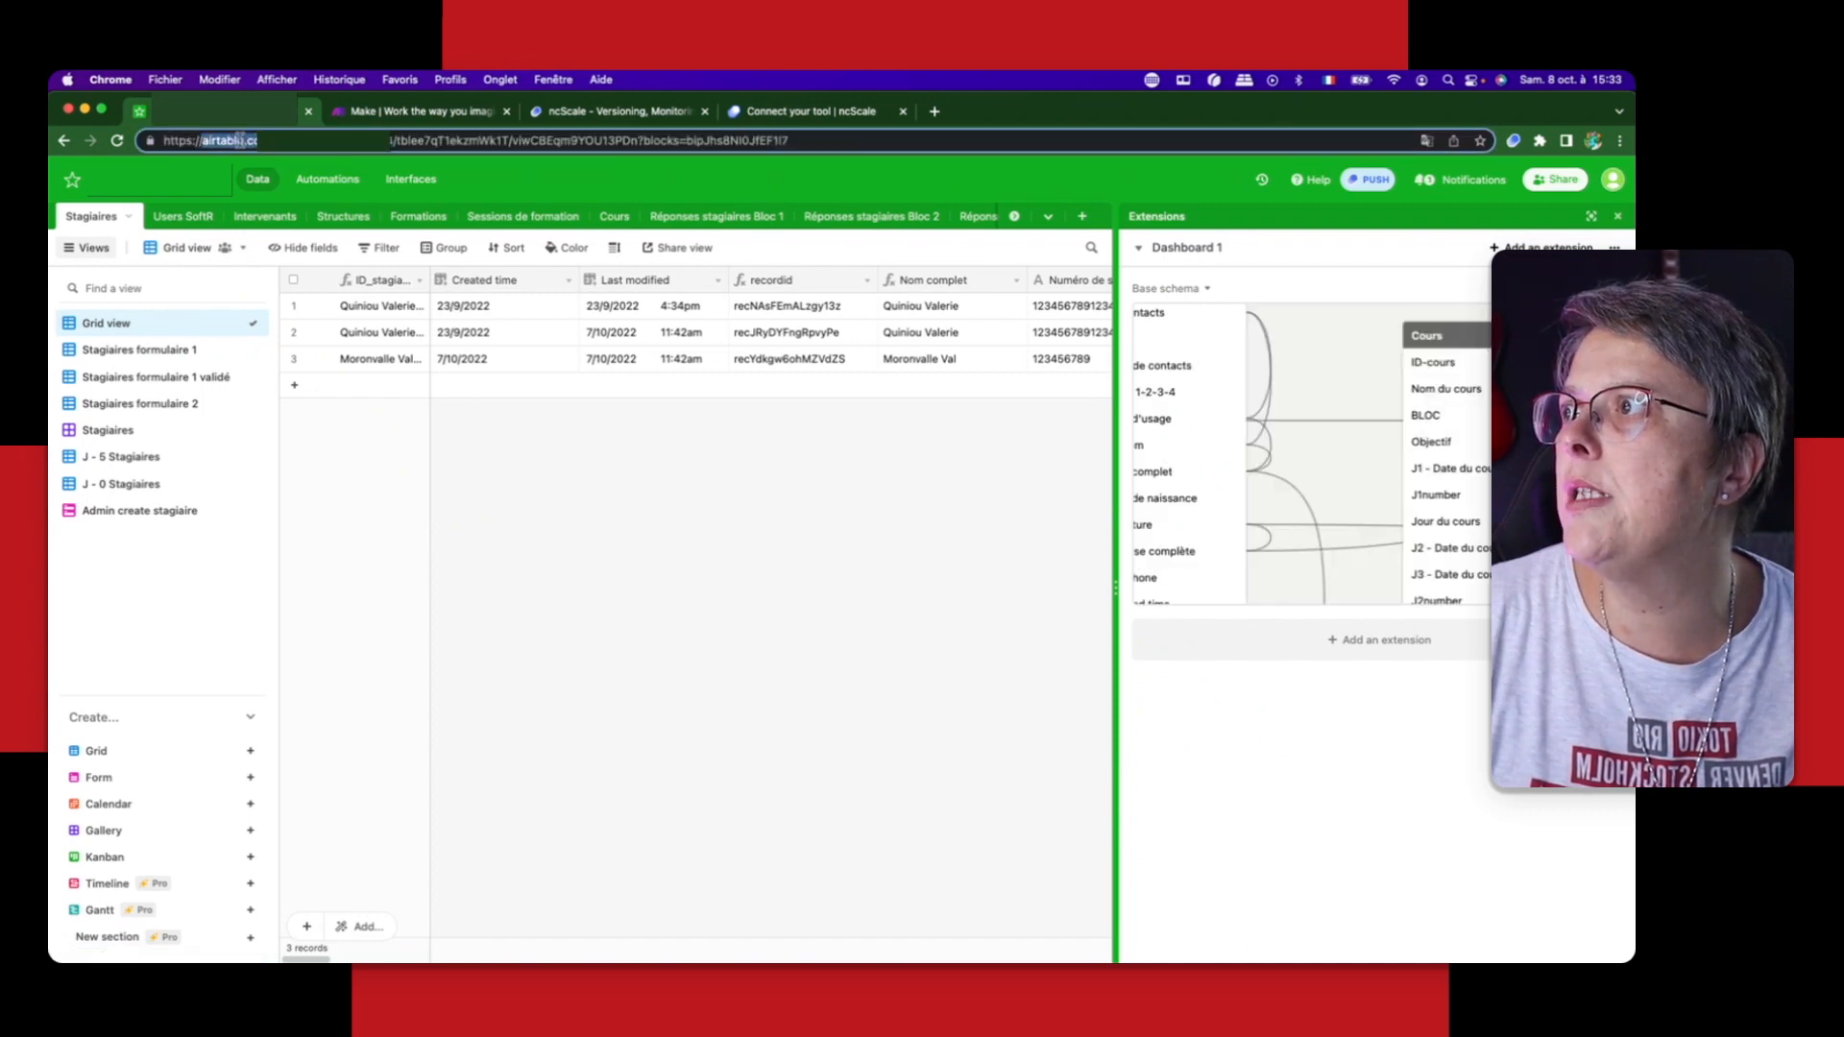
click(252, 140)
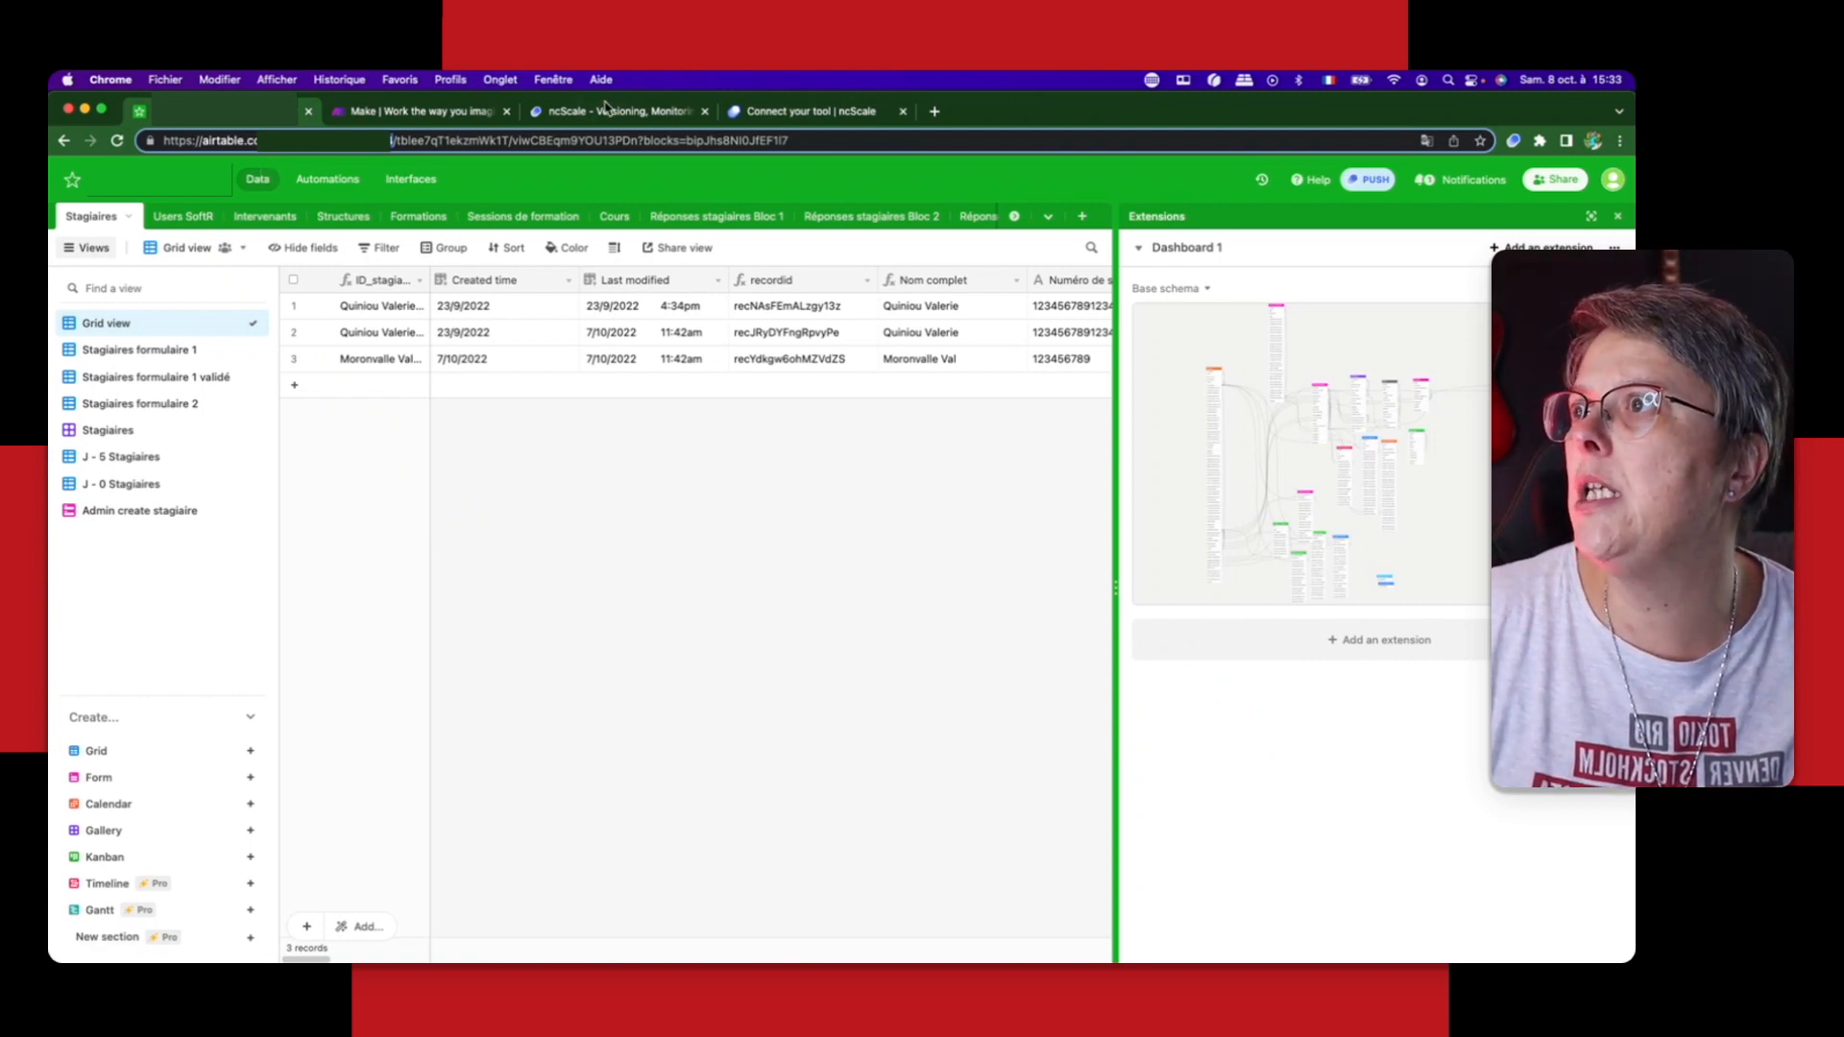
Step: Switch back to ncScale's Airtable connection form and enter the base's copied Application ID
click(797, 111)
click(724, 617)
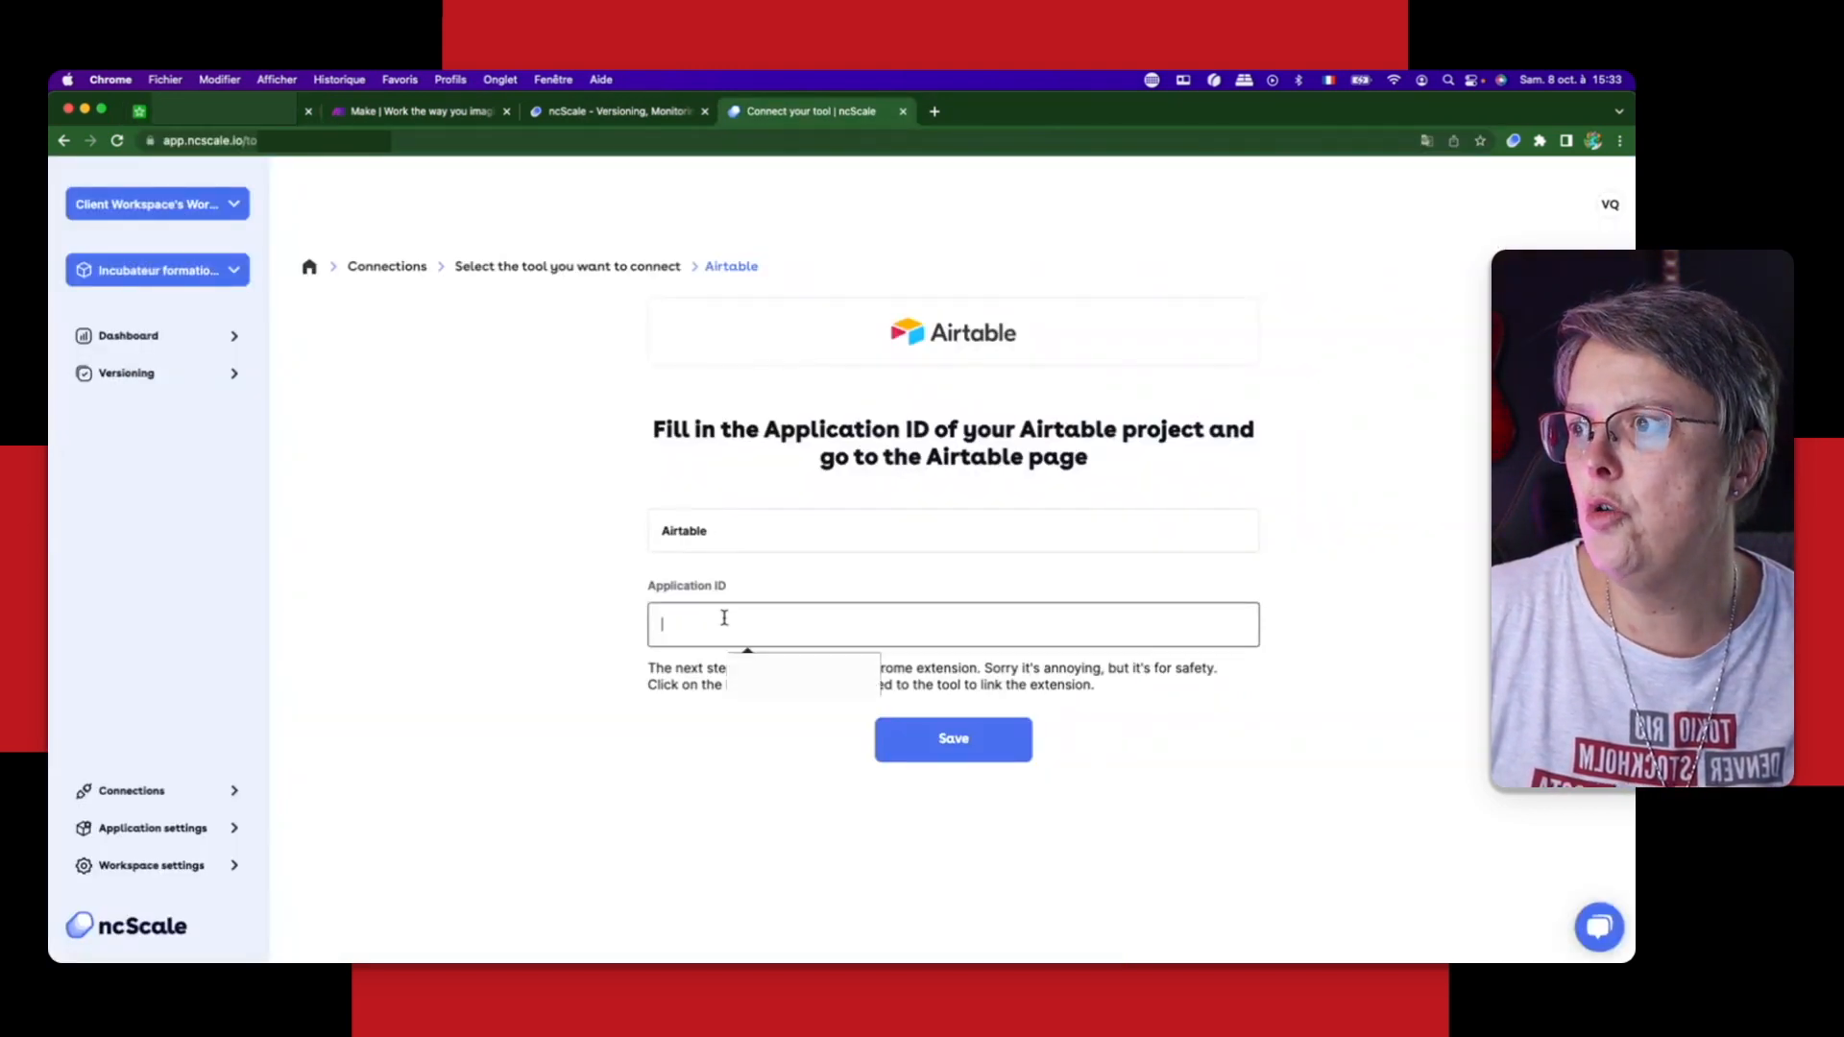
text(app)
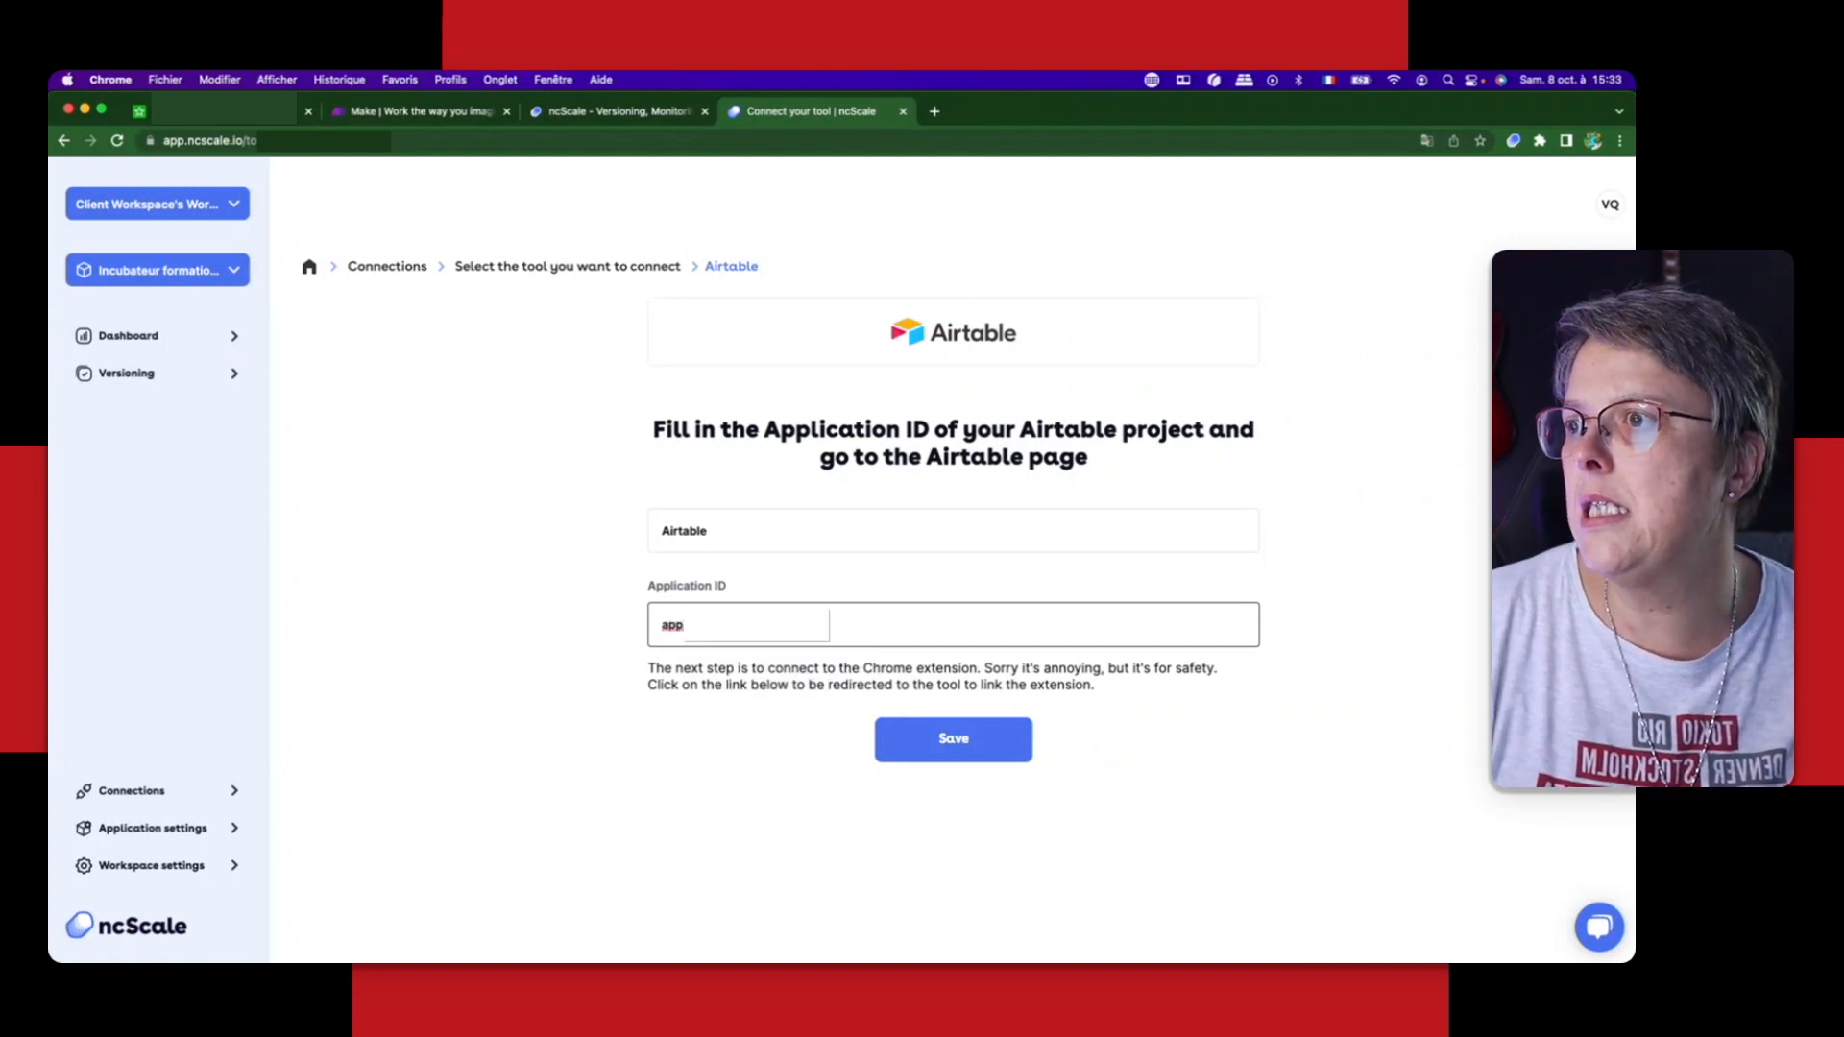
Step: Rename the connection as "Base 1 Airtable" and save it
click(663, 544)
click(664, 544)
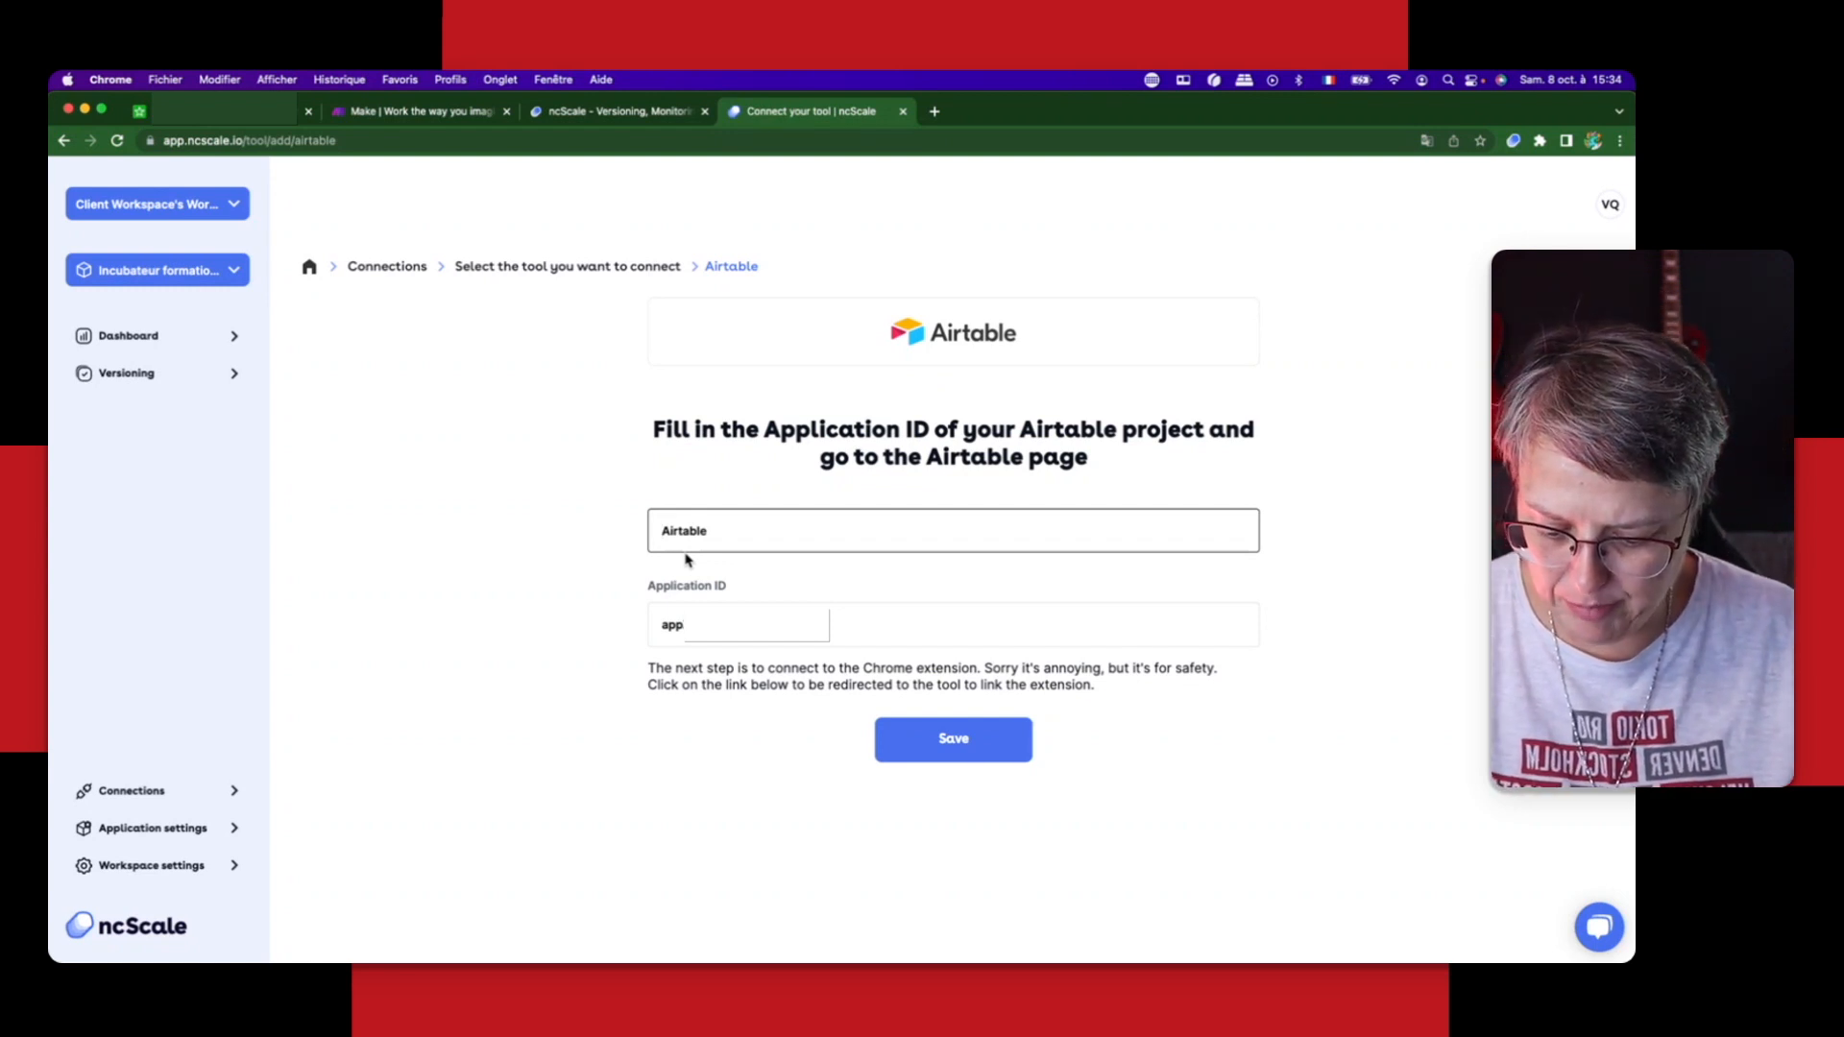
text(Base 1)
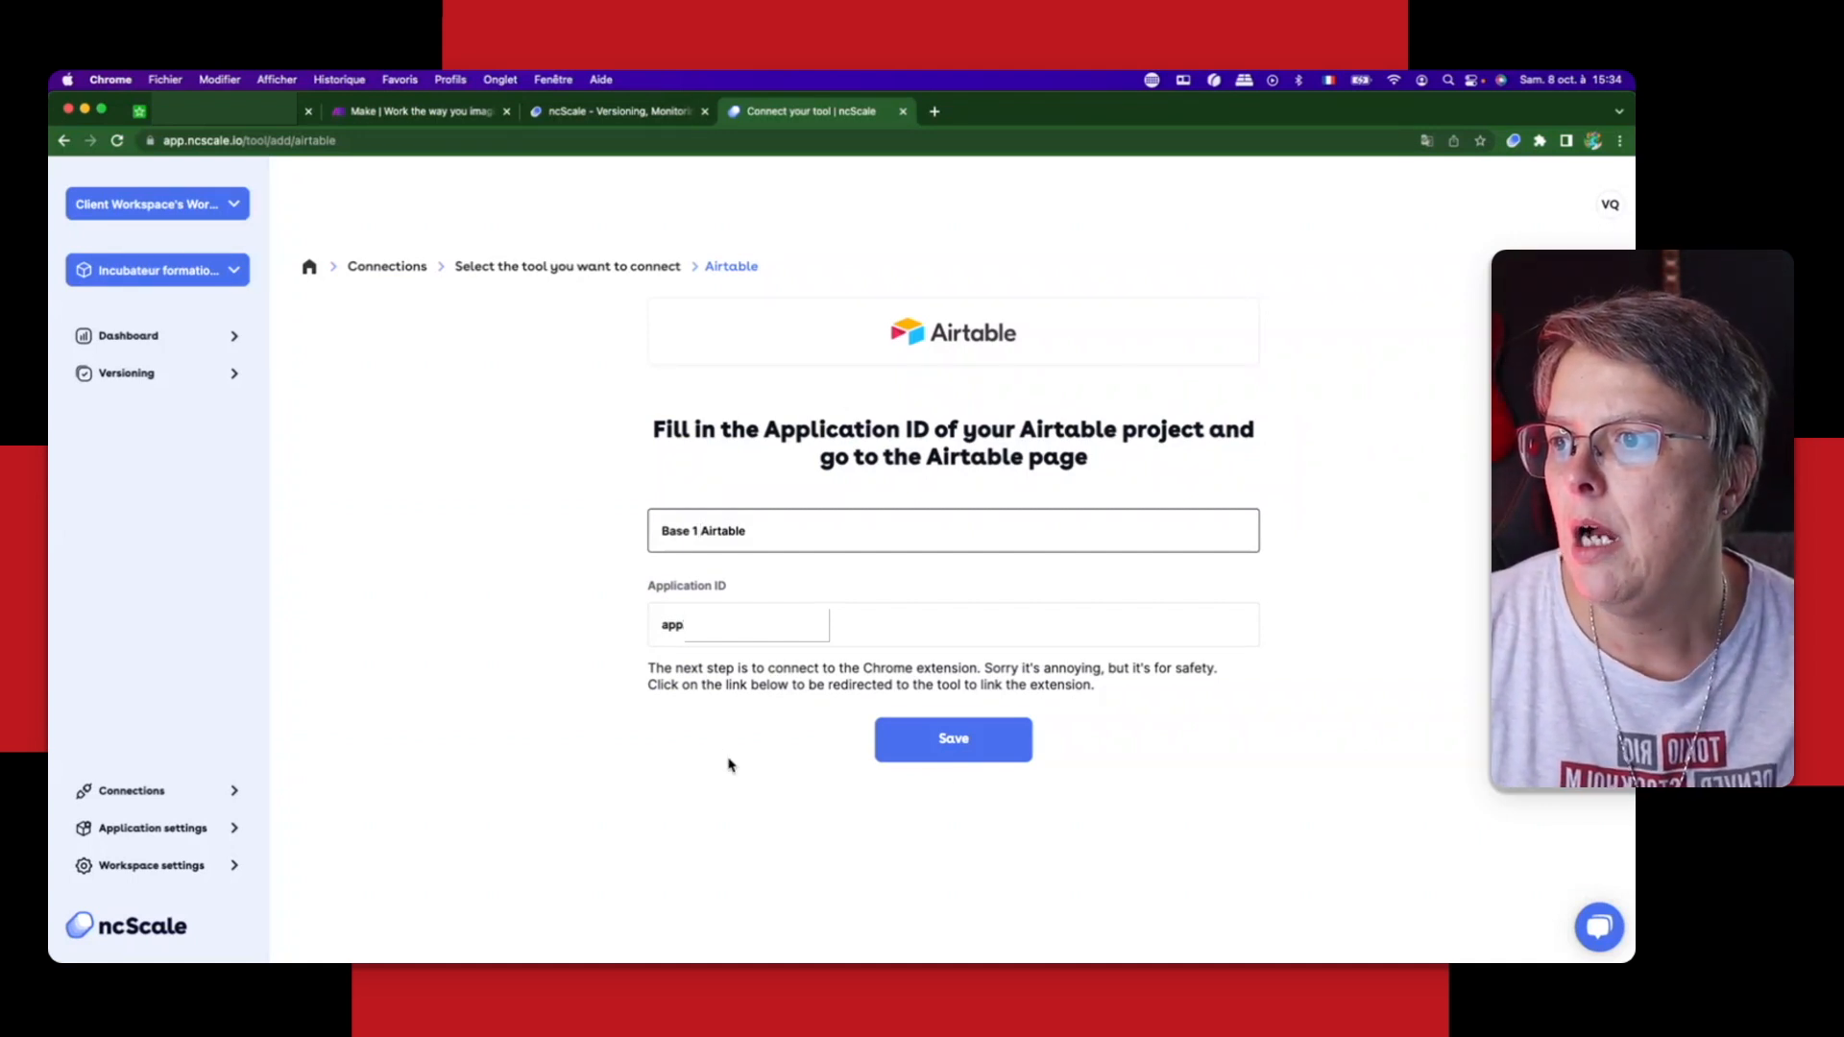
click(954, 739)
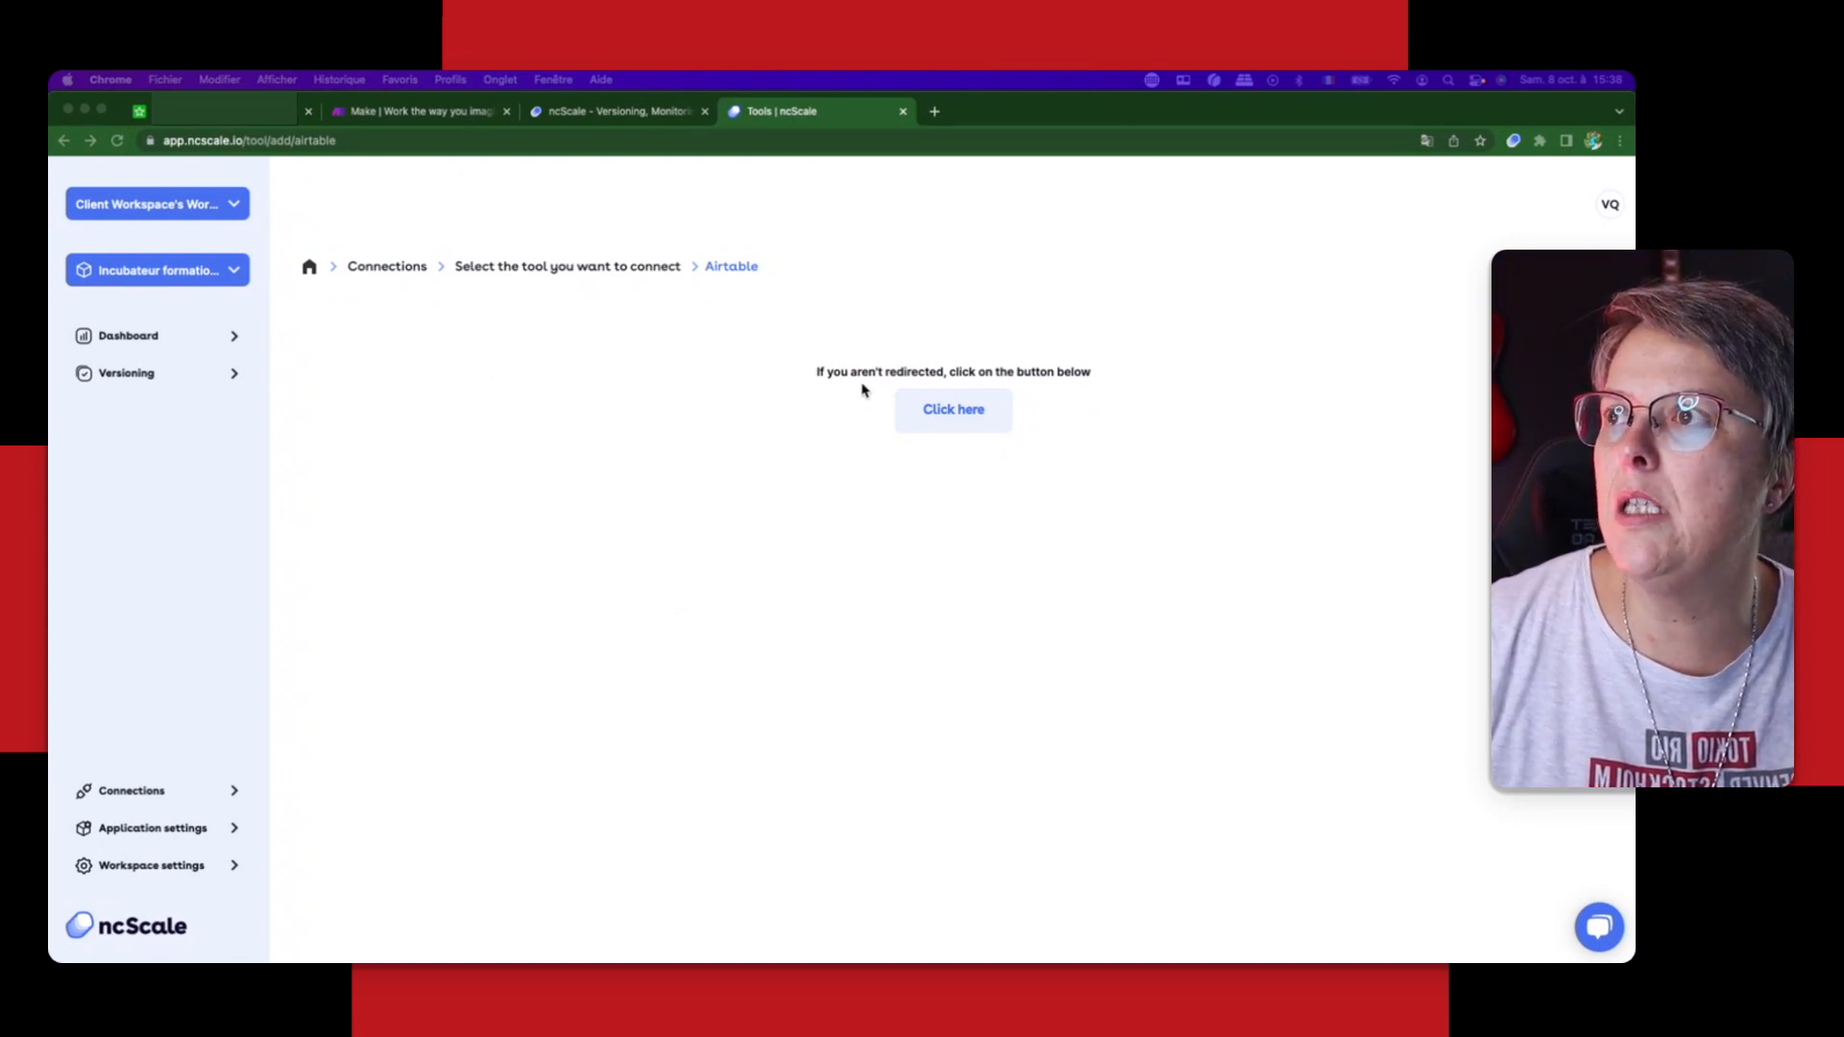
Step: Go to the linked Airtable base, dismiss the ncScale welcome message and open the ncScale browser extension
click(958, 411)
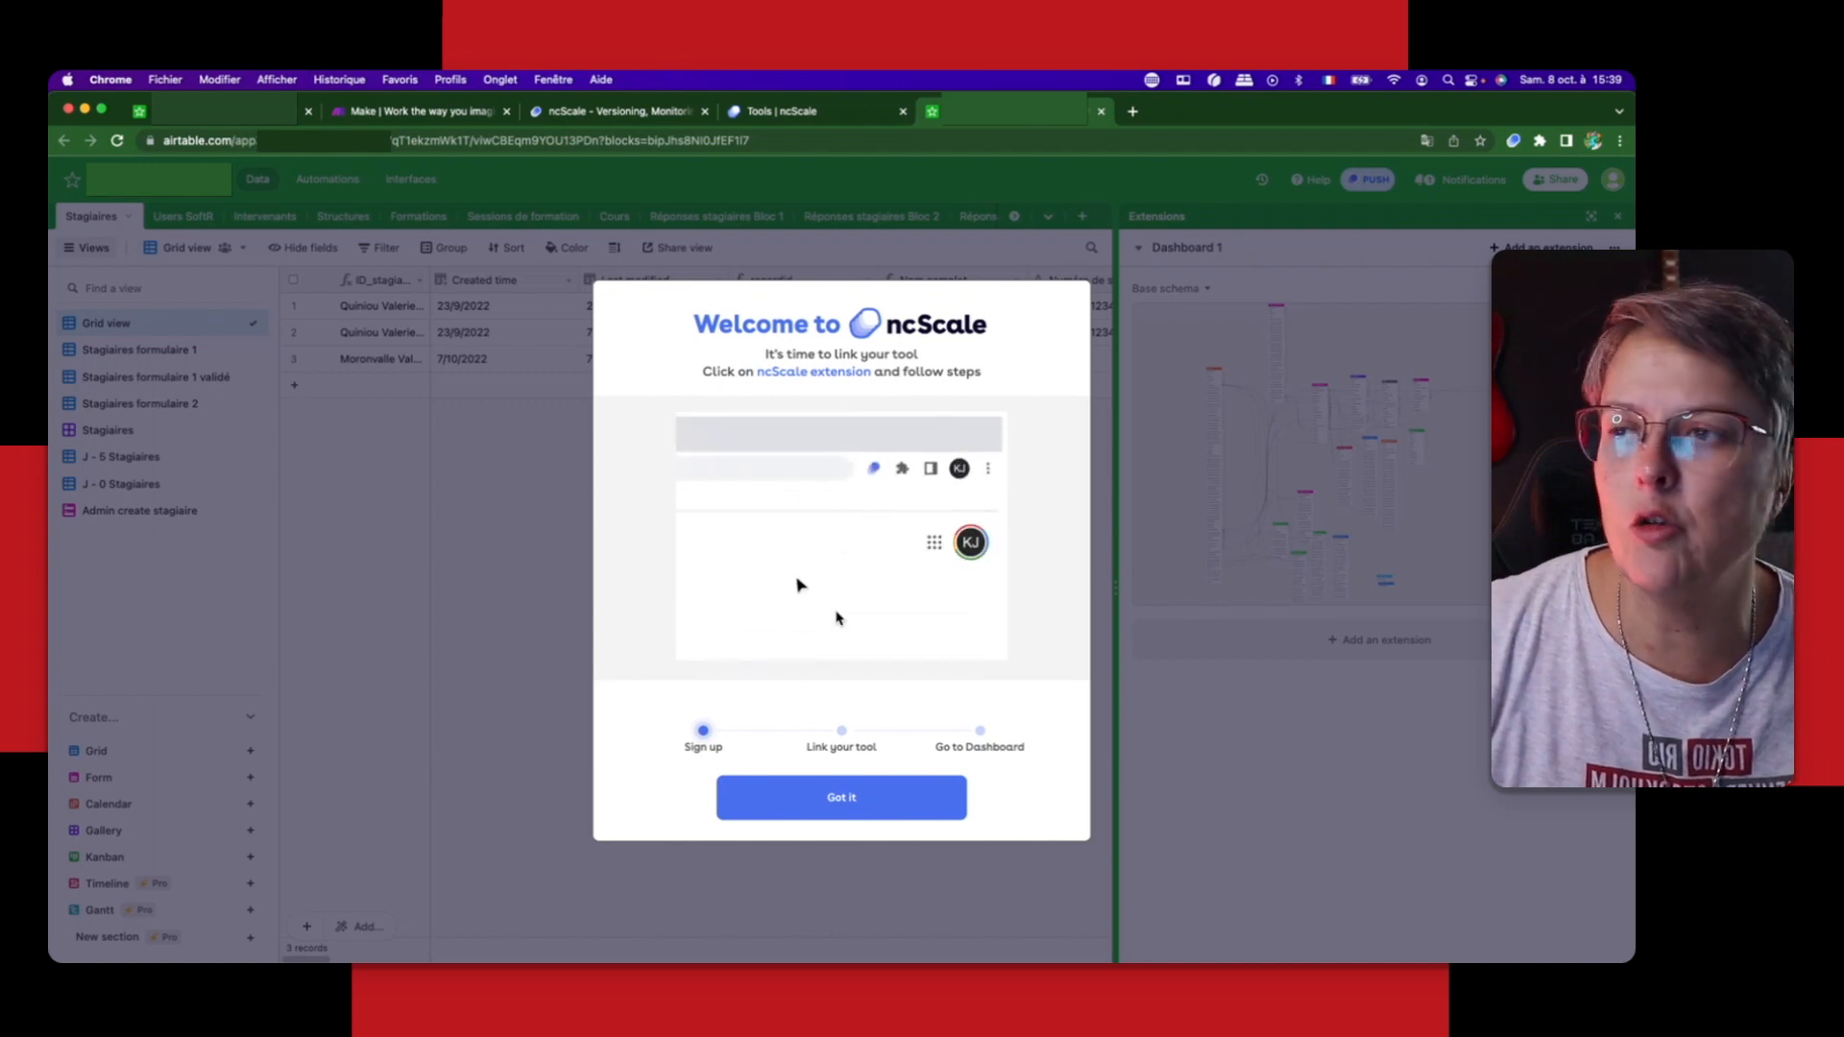
click(848, 796)
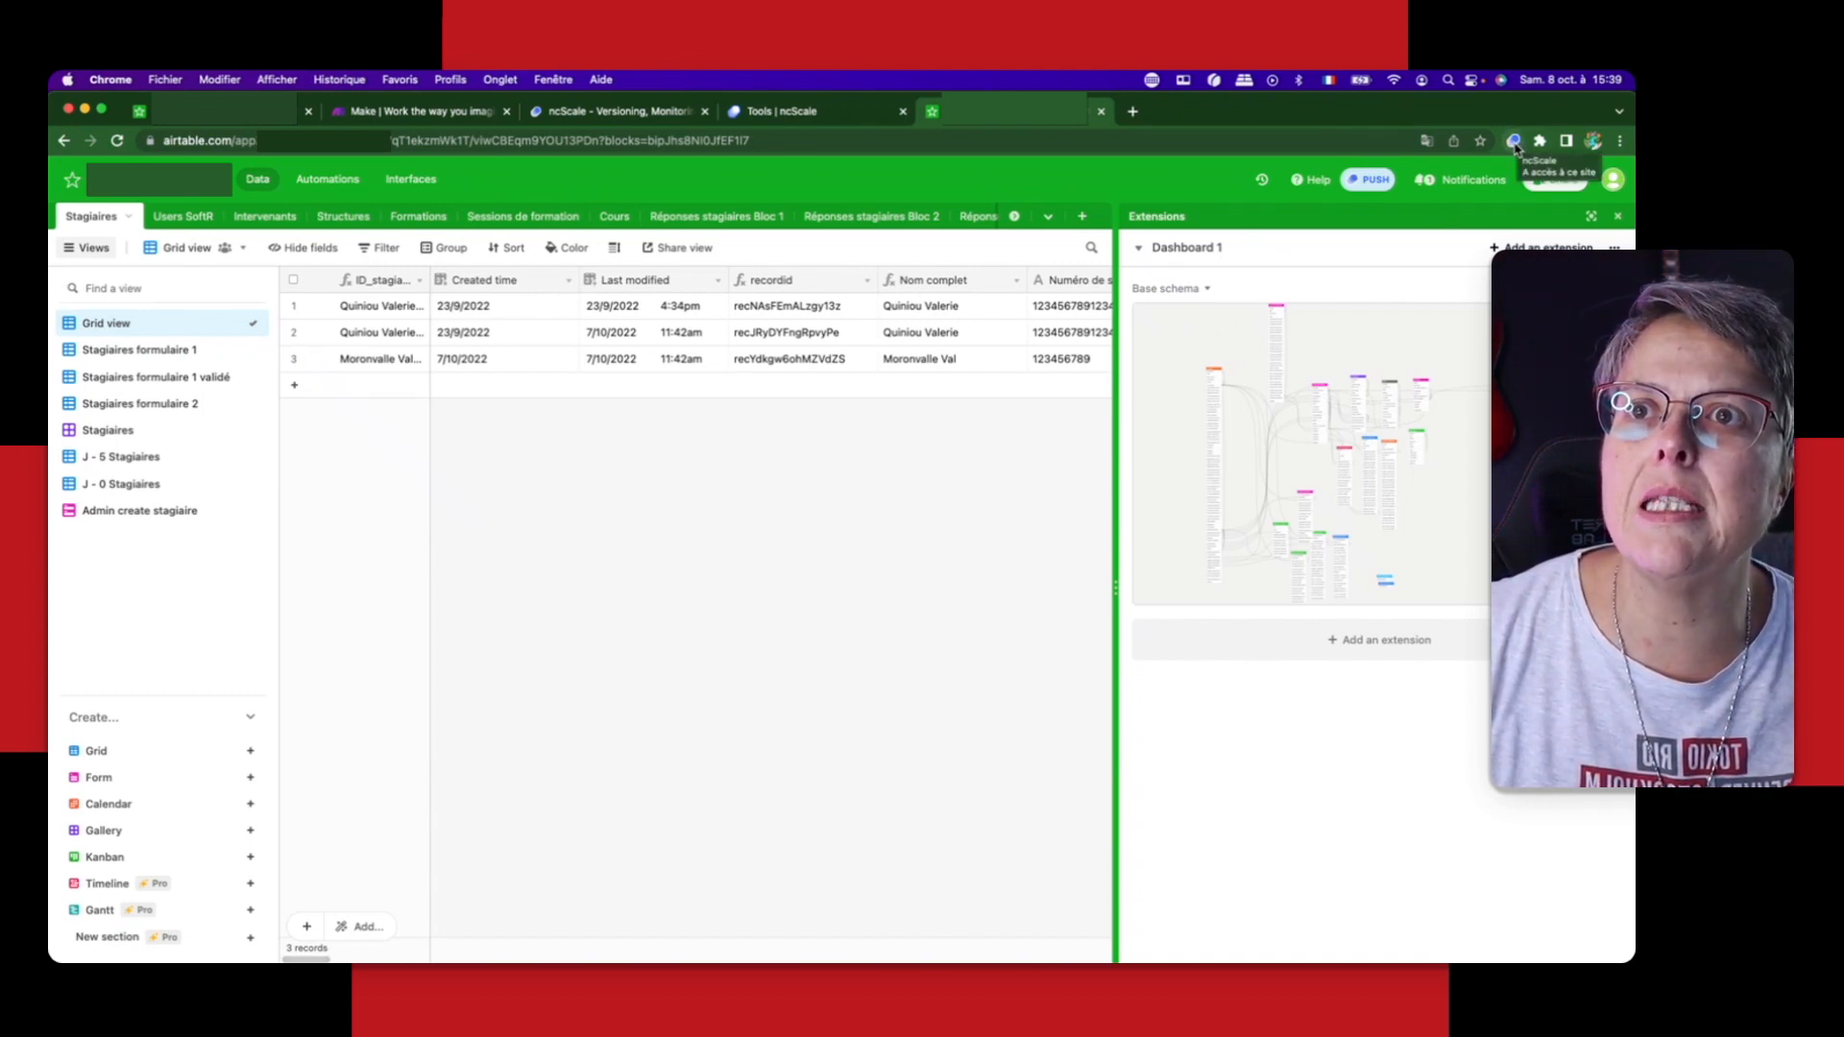
click(1515, 144)
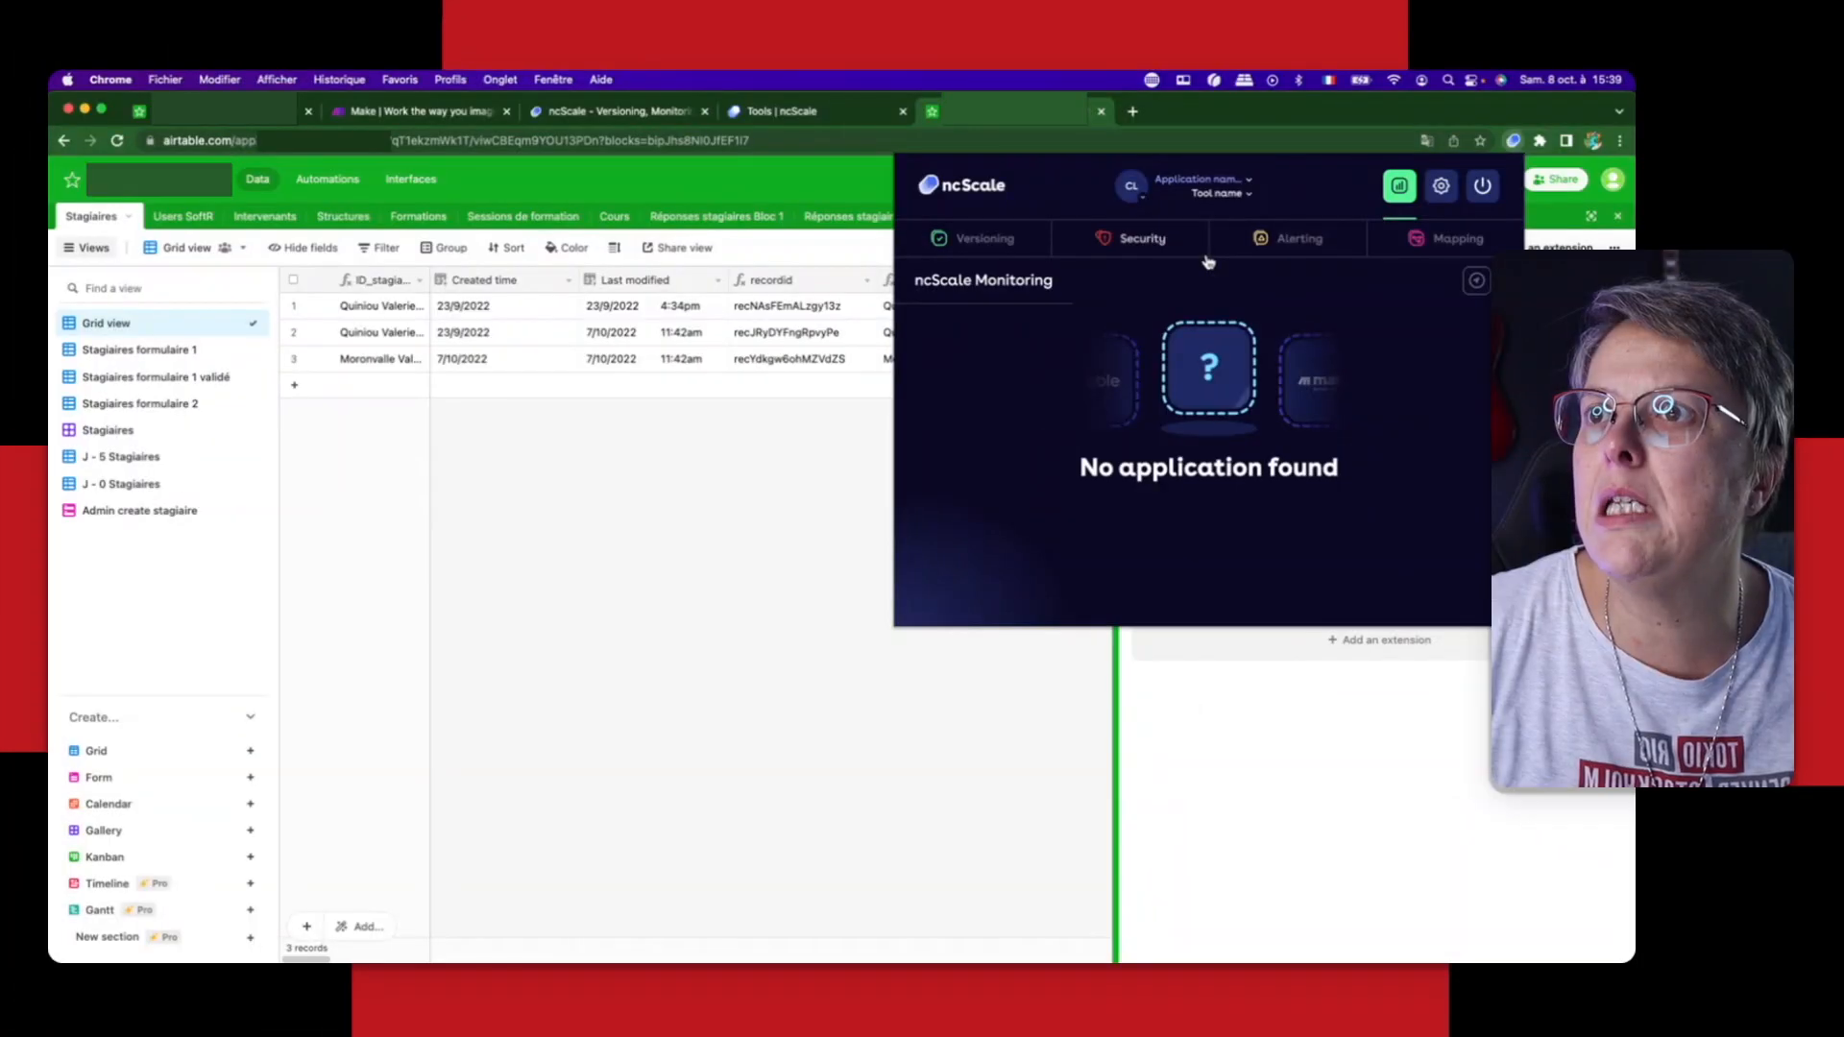
Step: Choose the application "Incubateur formation Client" and the tool "Base 1 Airtable" in the ncScale extension
click(1247, 186)
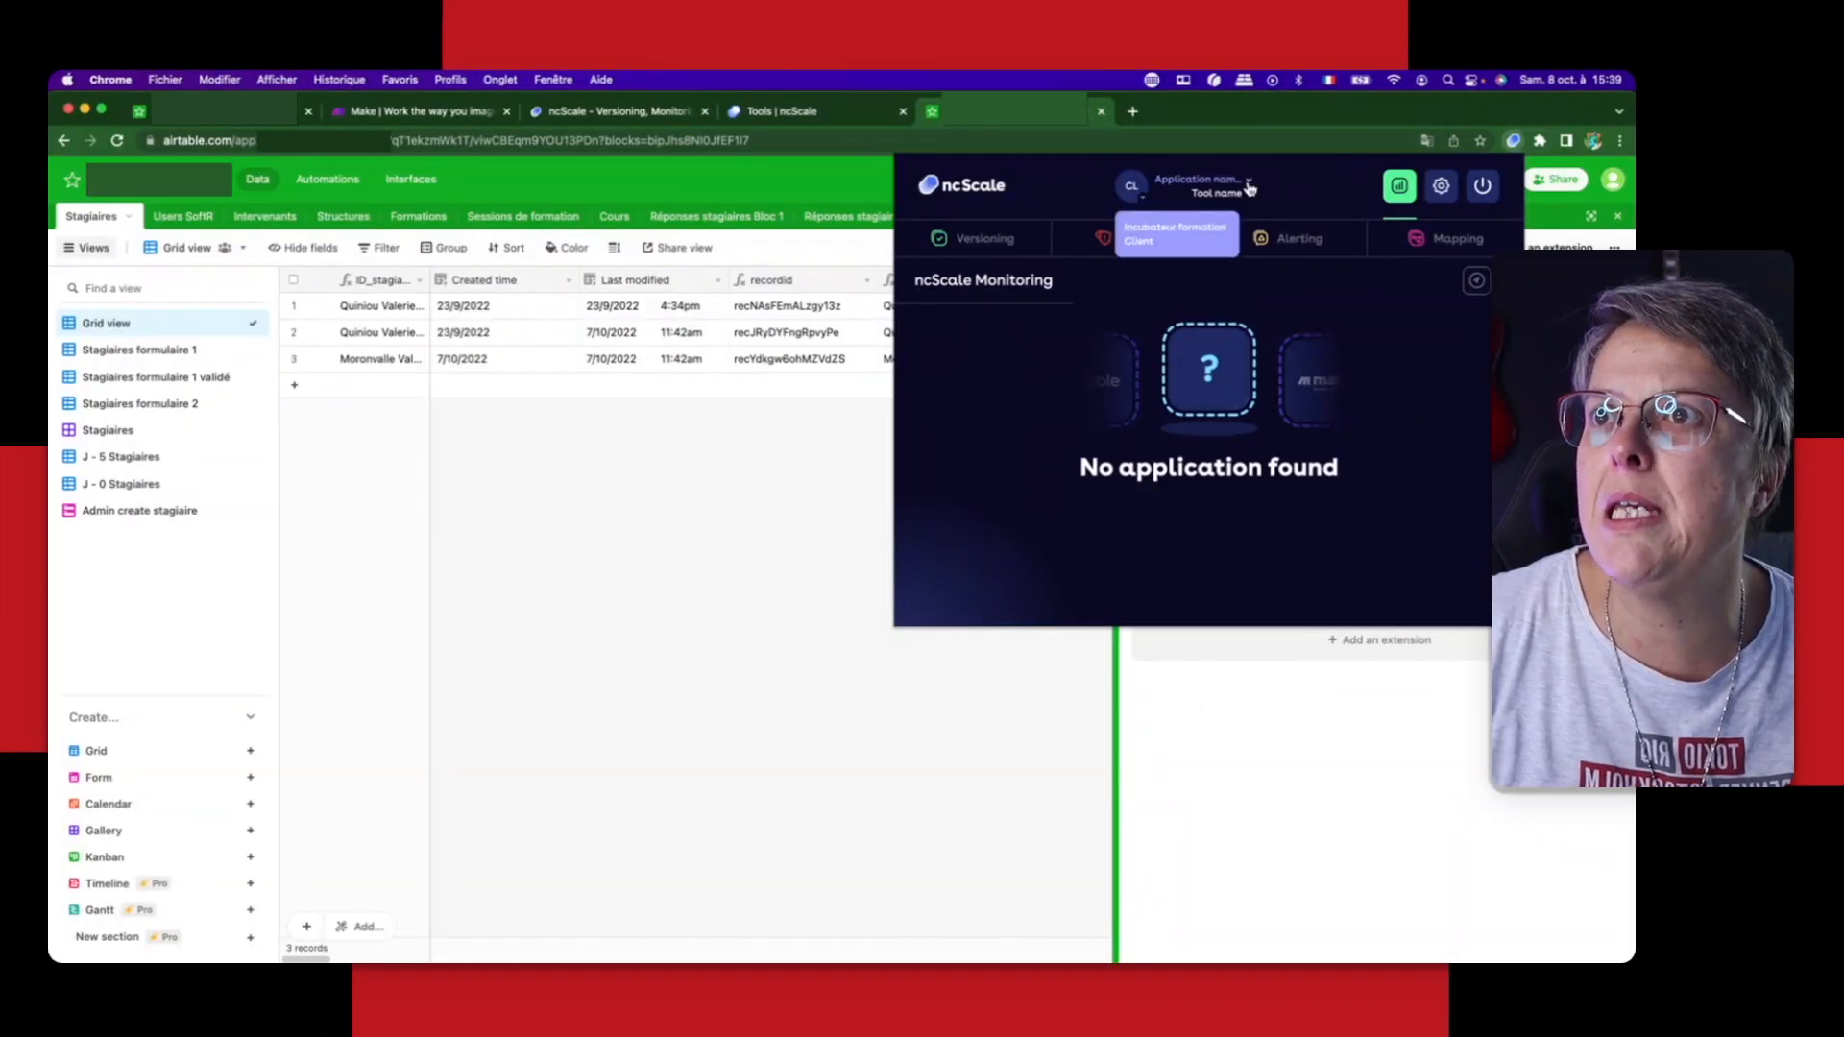
click(1146, 232)
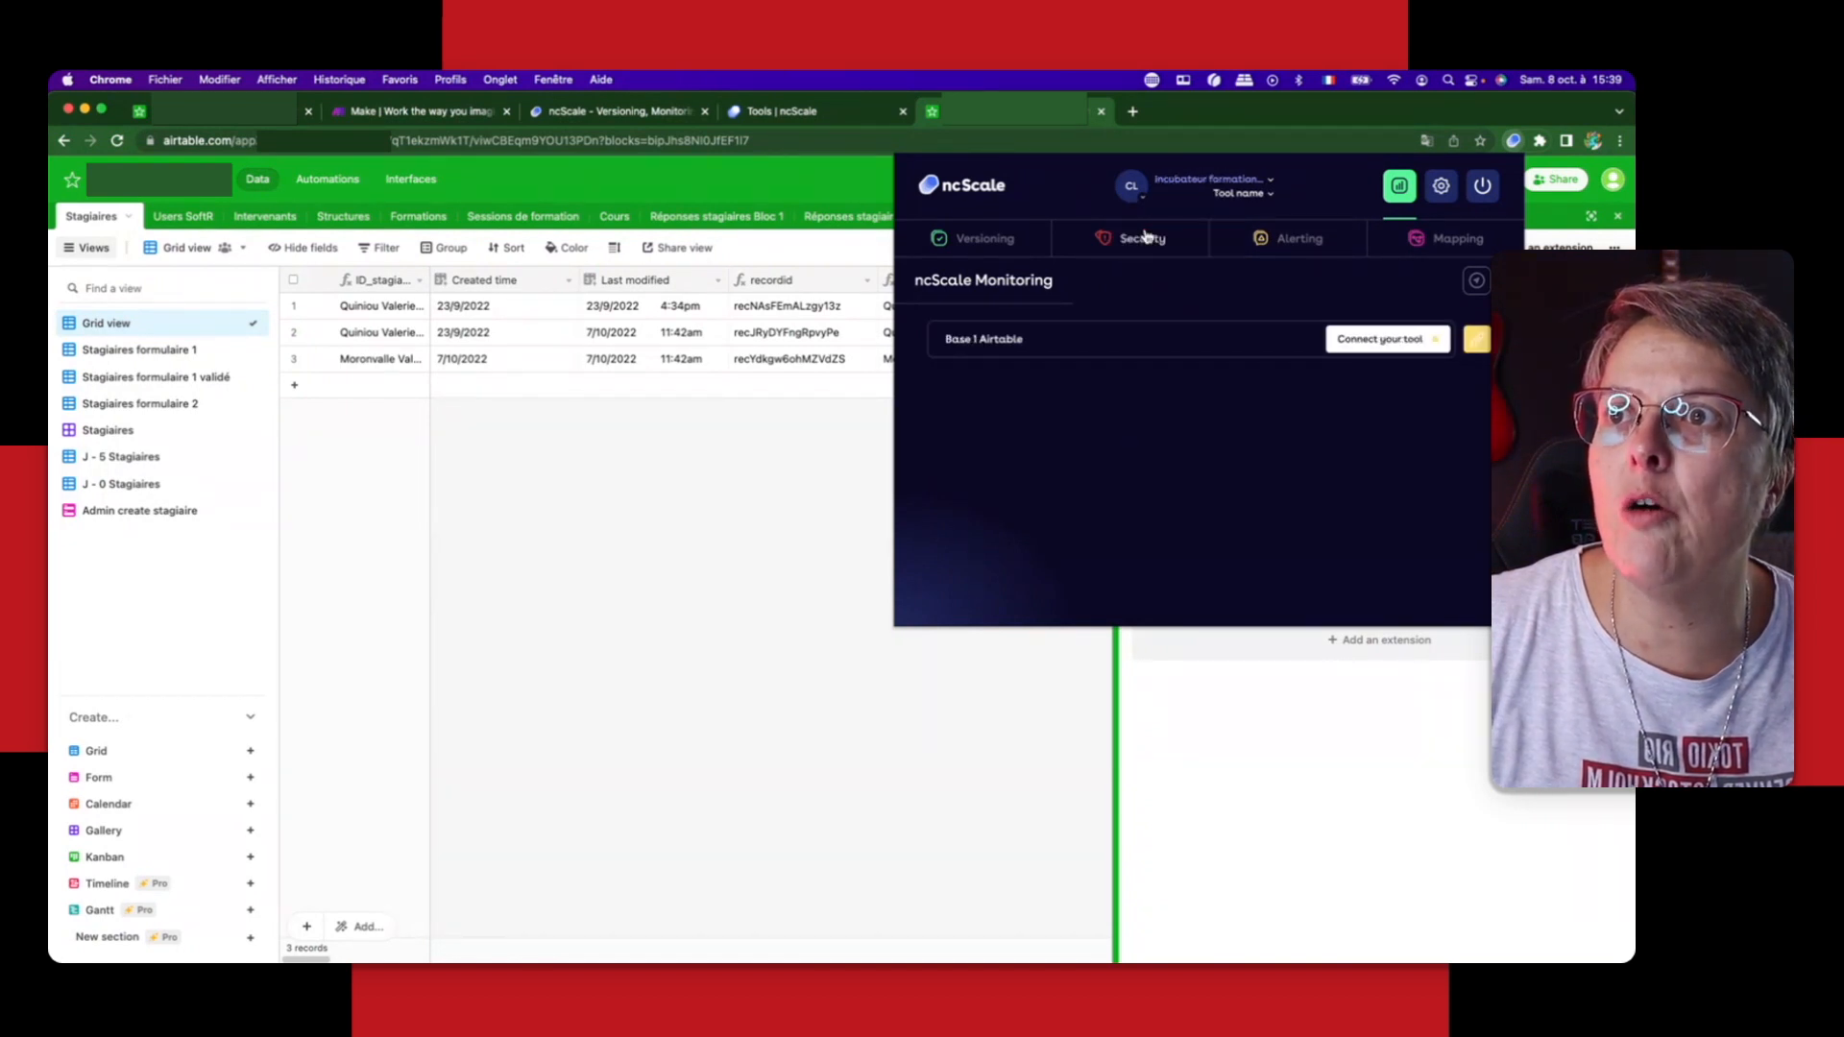
click(1269, 195)
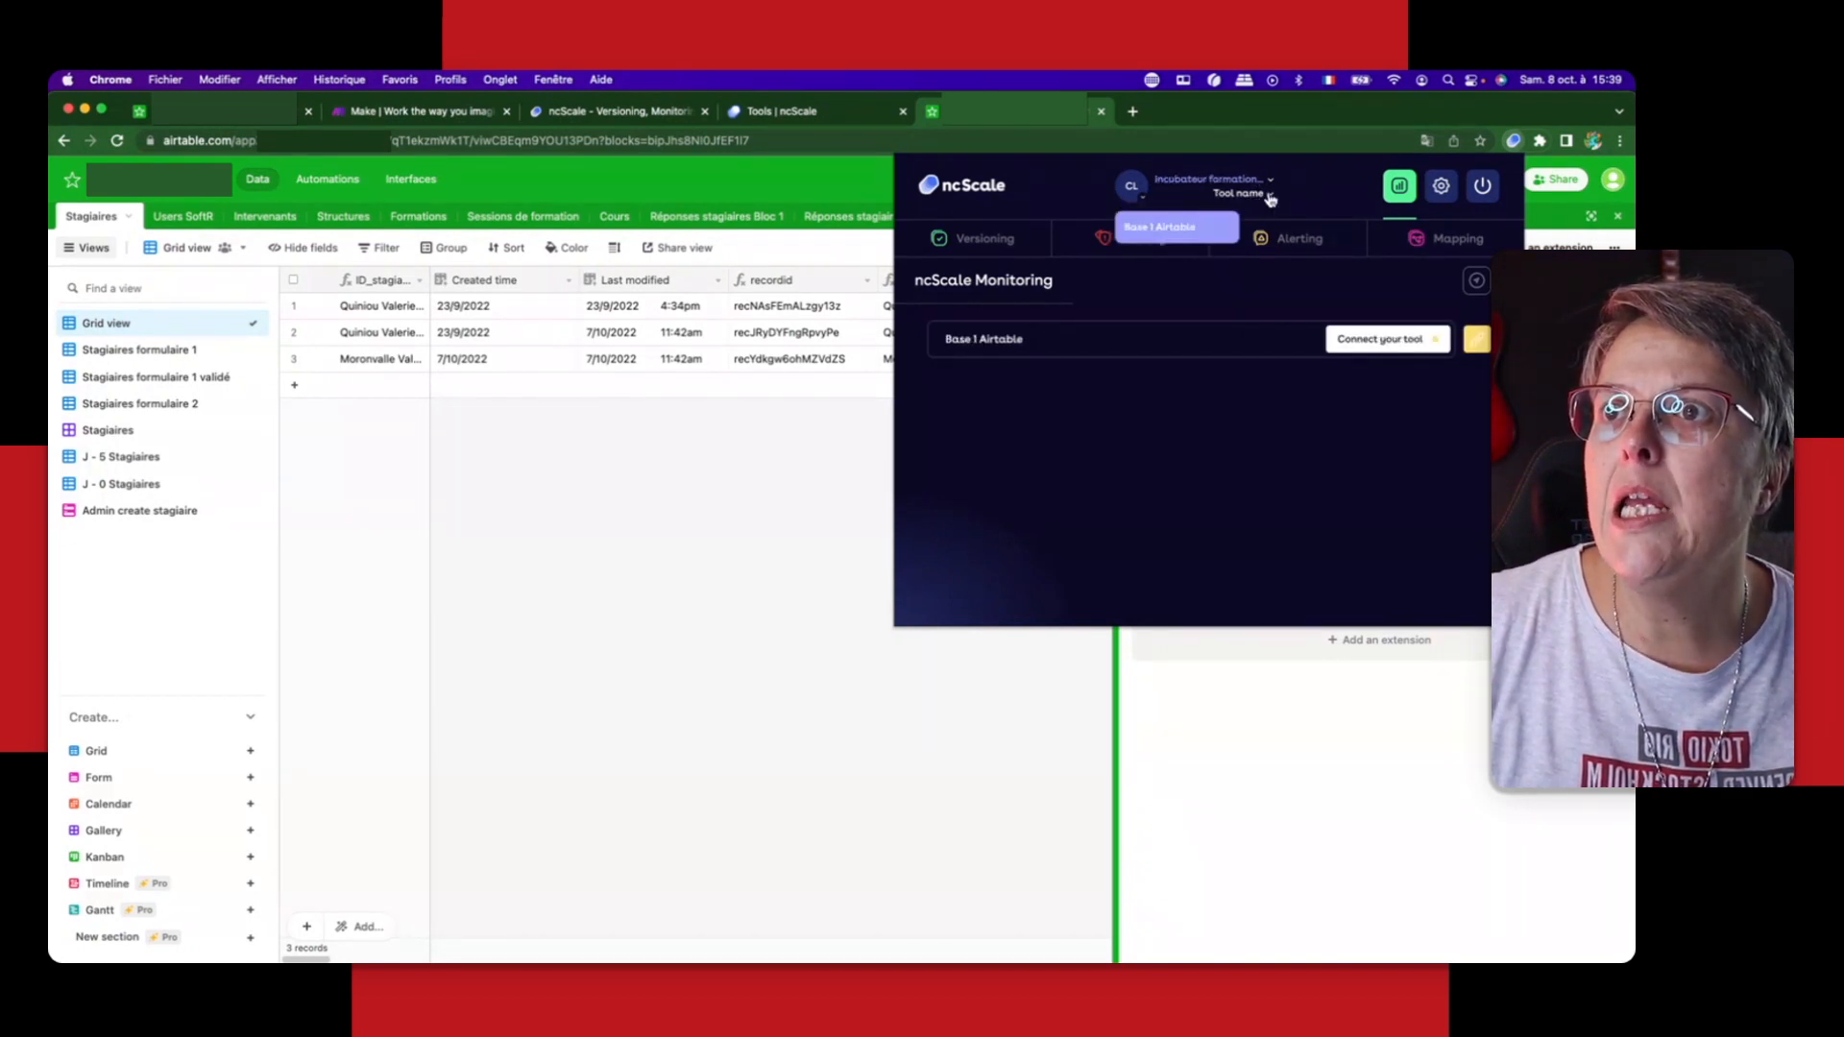
click(1152, 232)
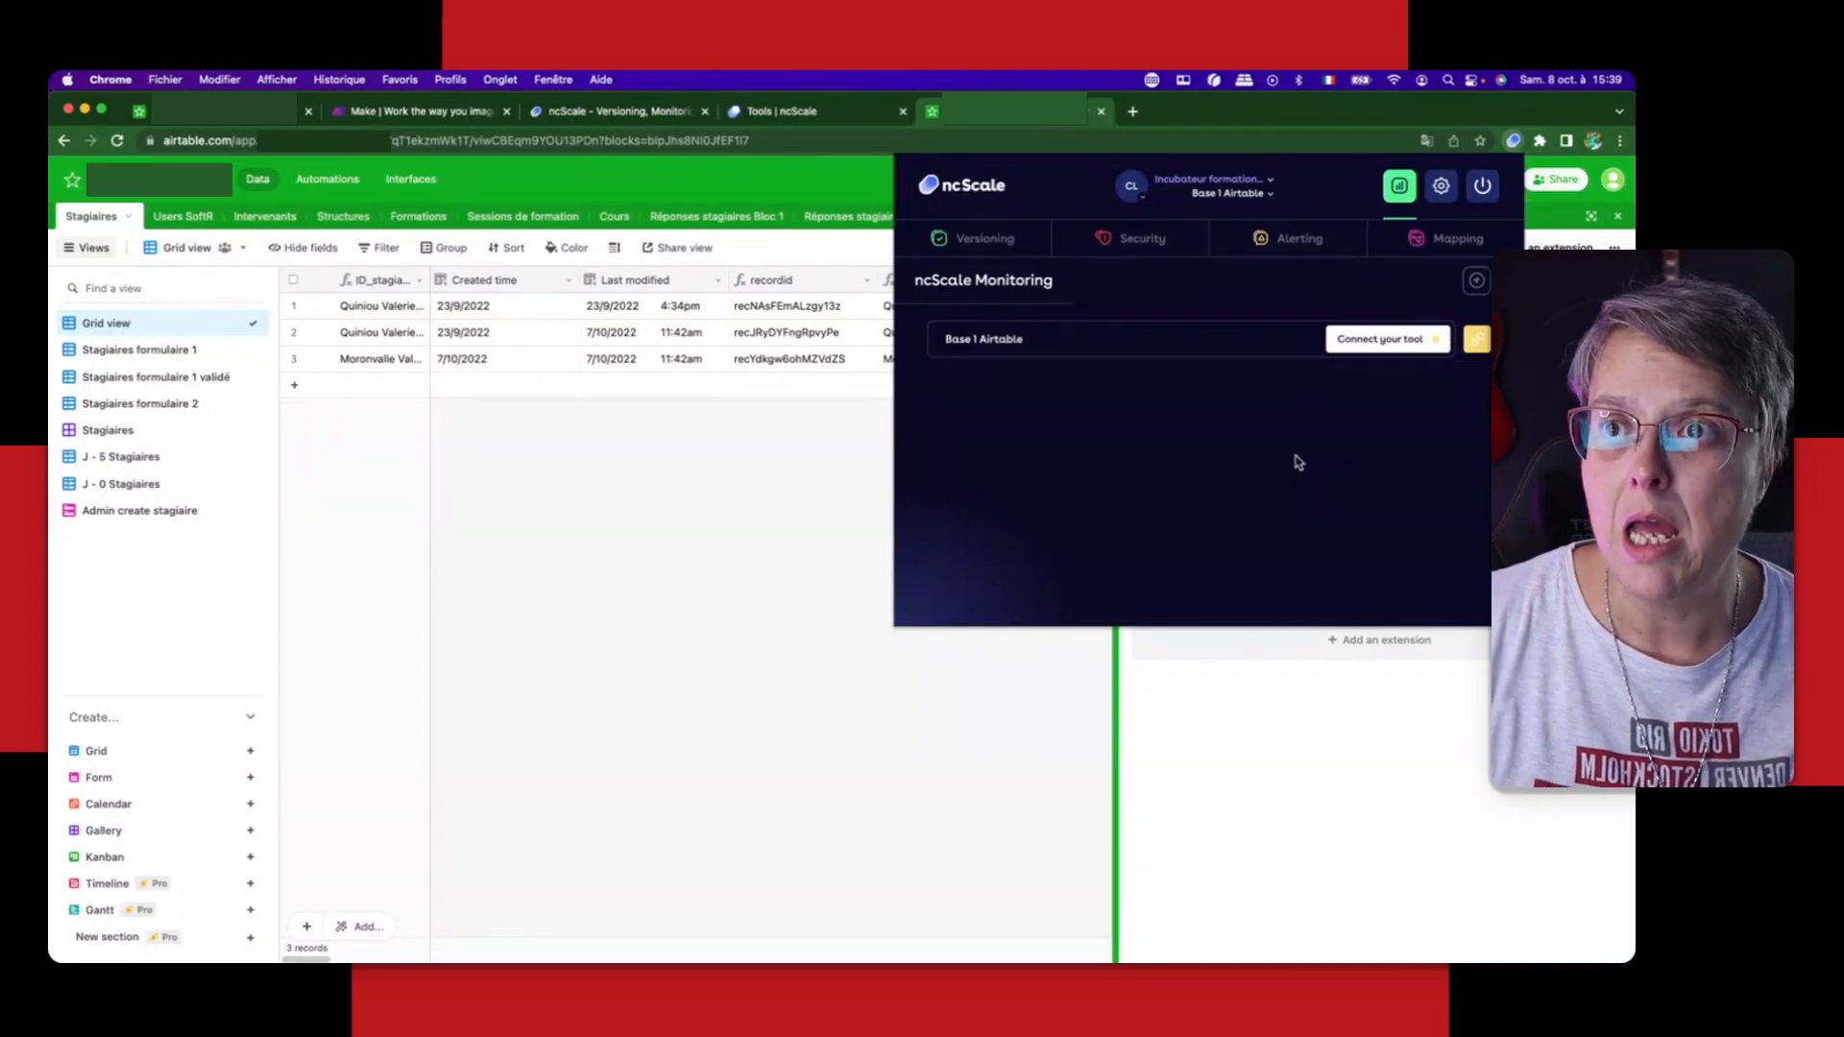
Step: Link the Base 1 Airtable tool to ncScale, reviewing the selected application and workspace before confirming
click(1478, 342)
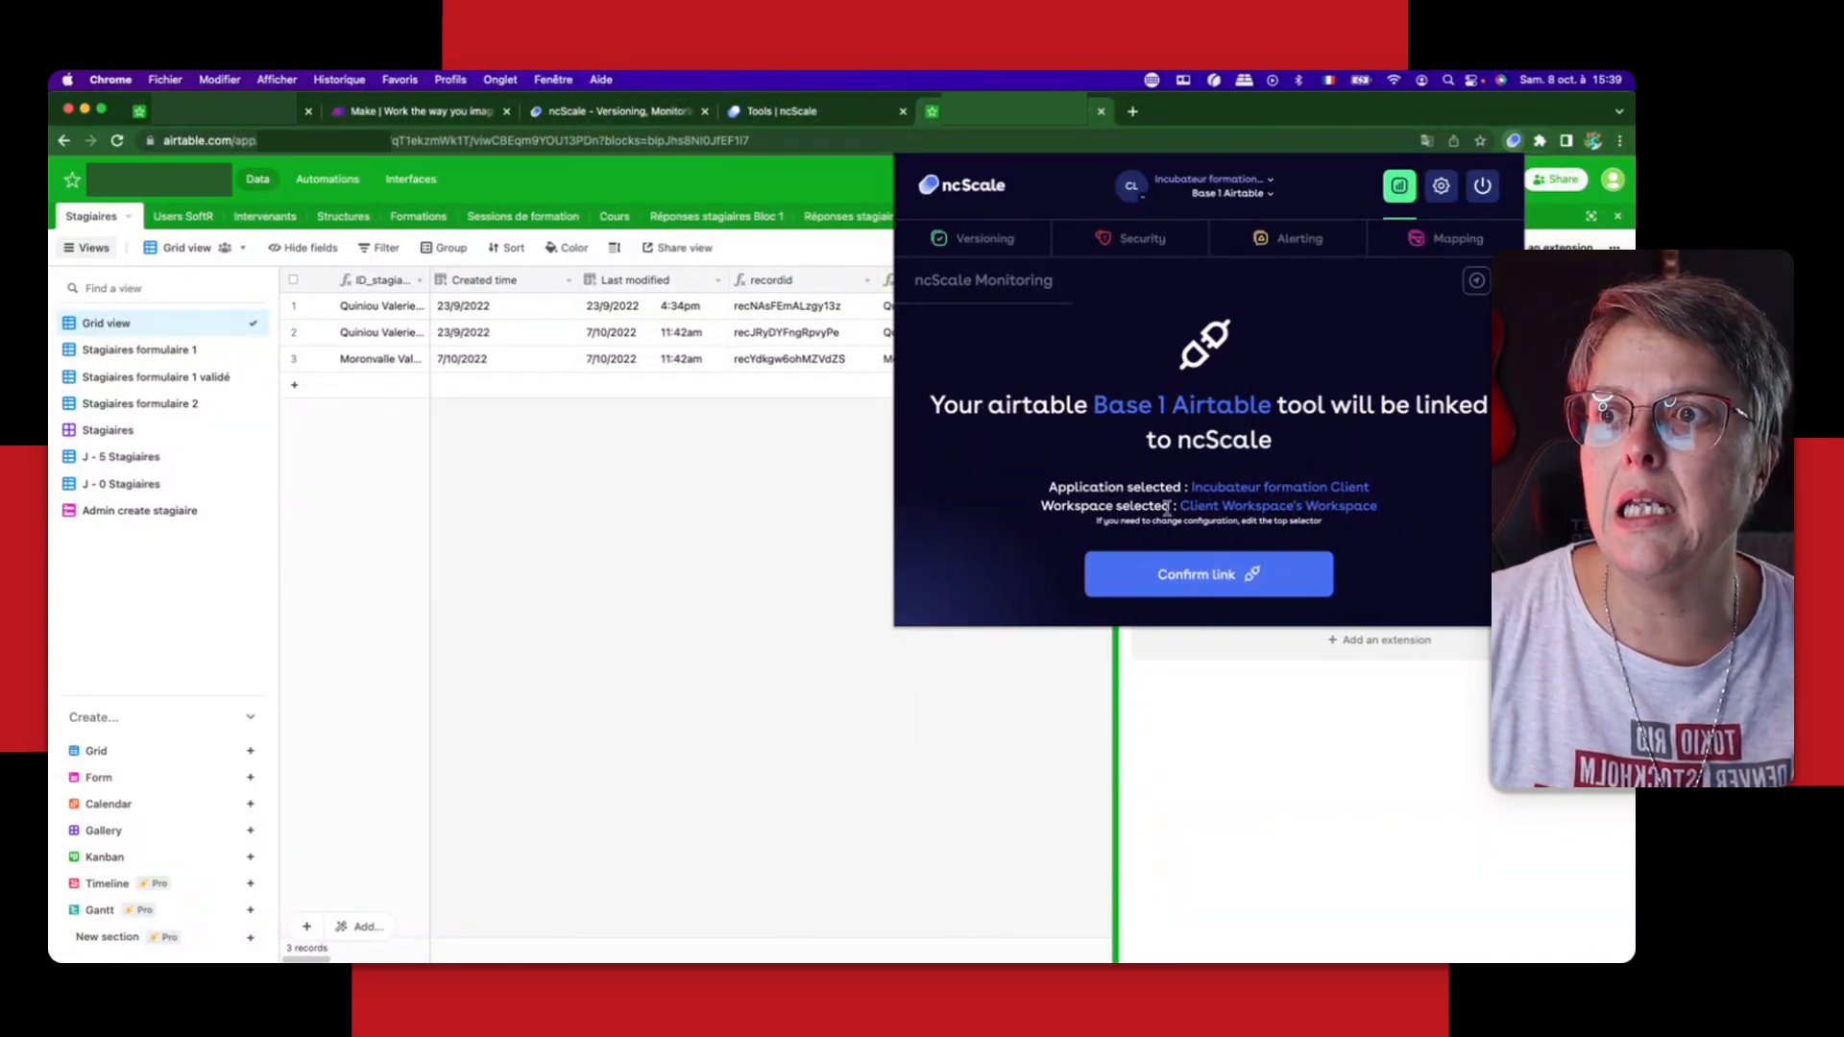
drag(1191, 487, 1393, 509)
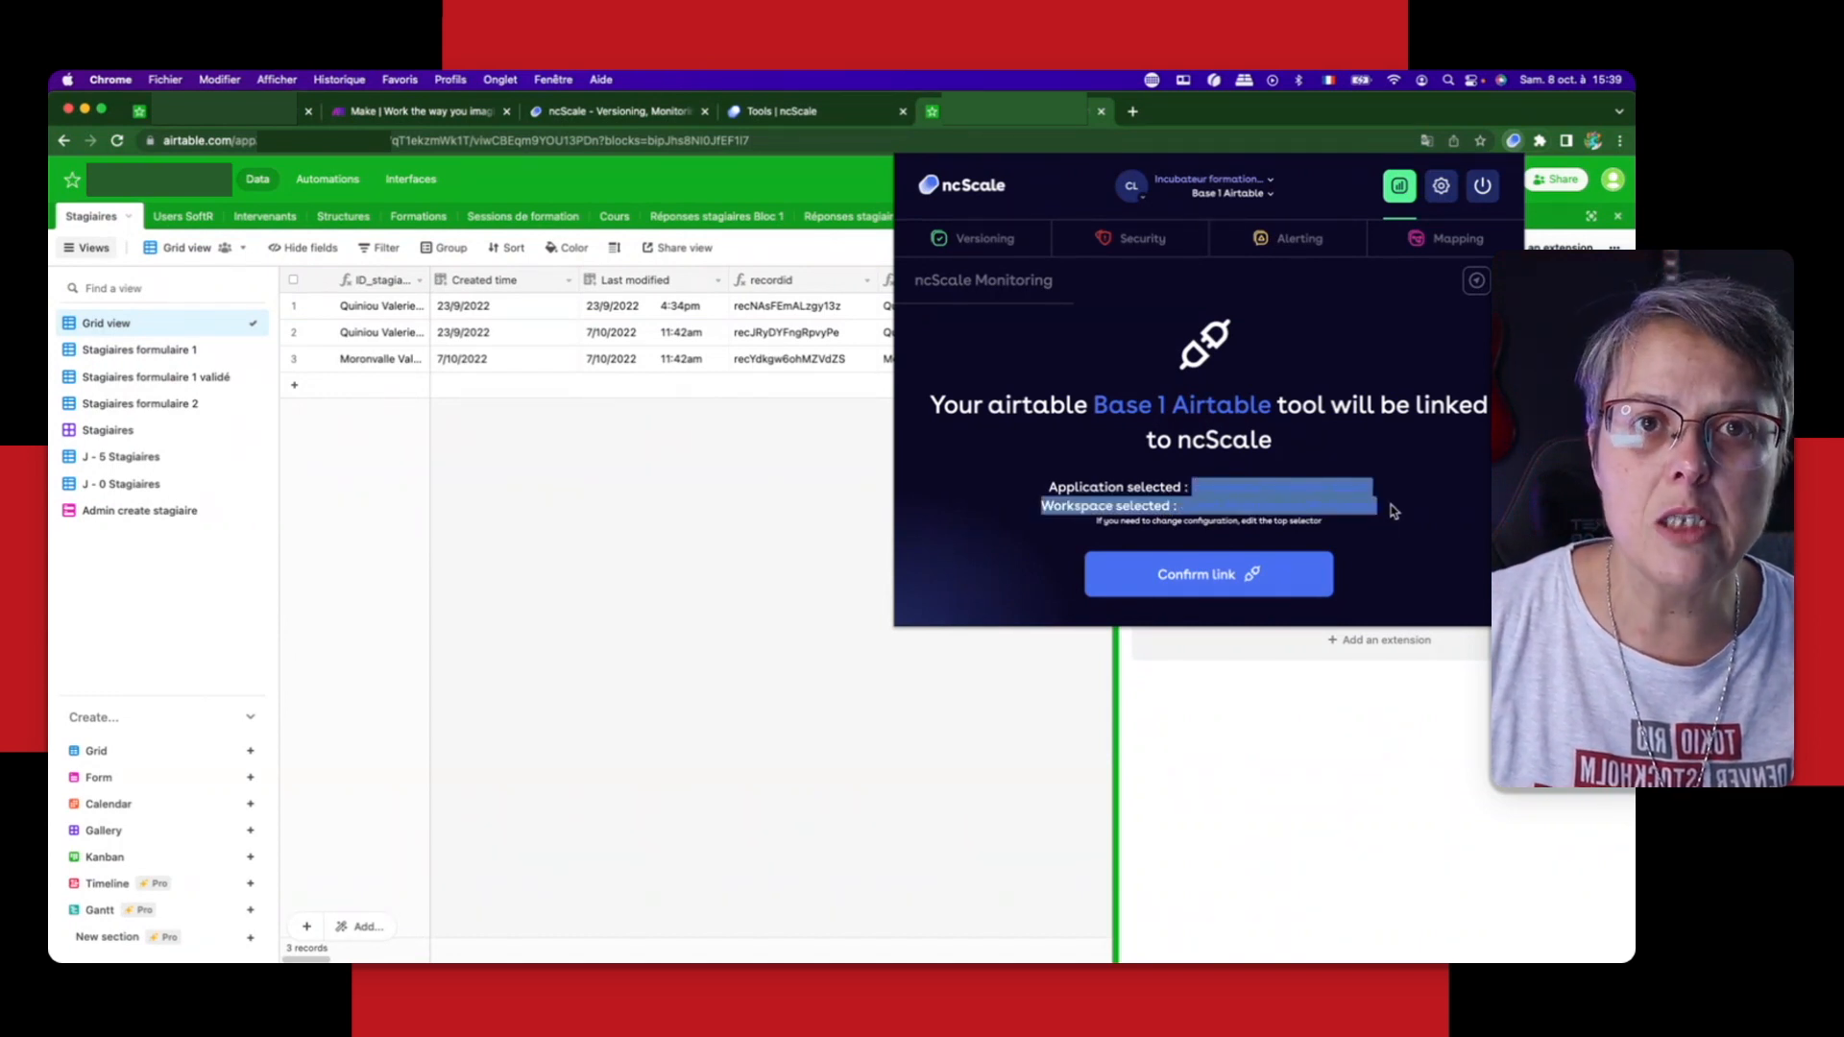
click(1395, 510)
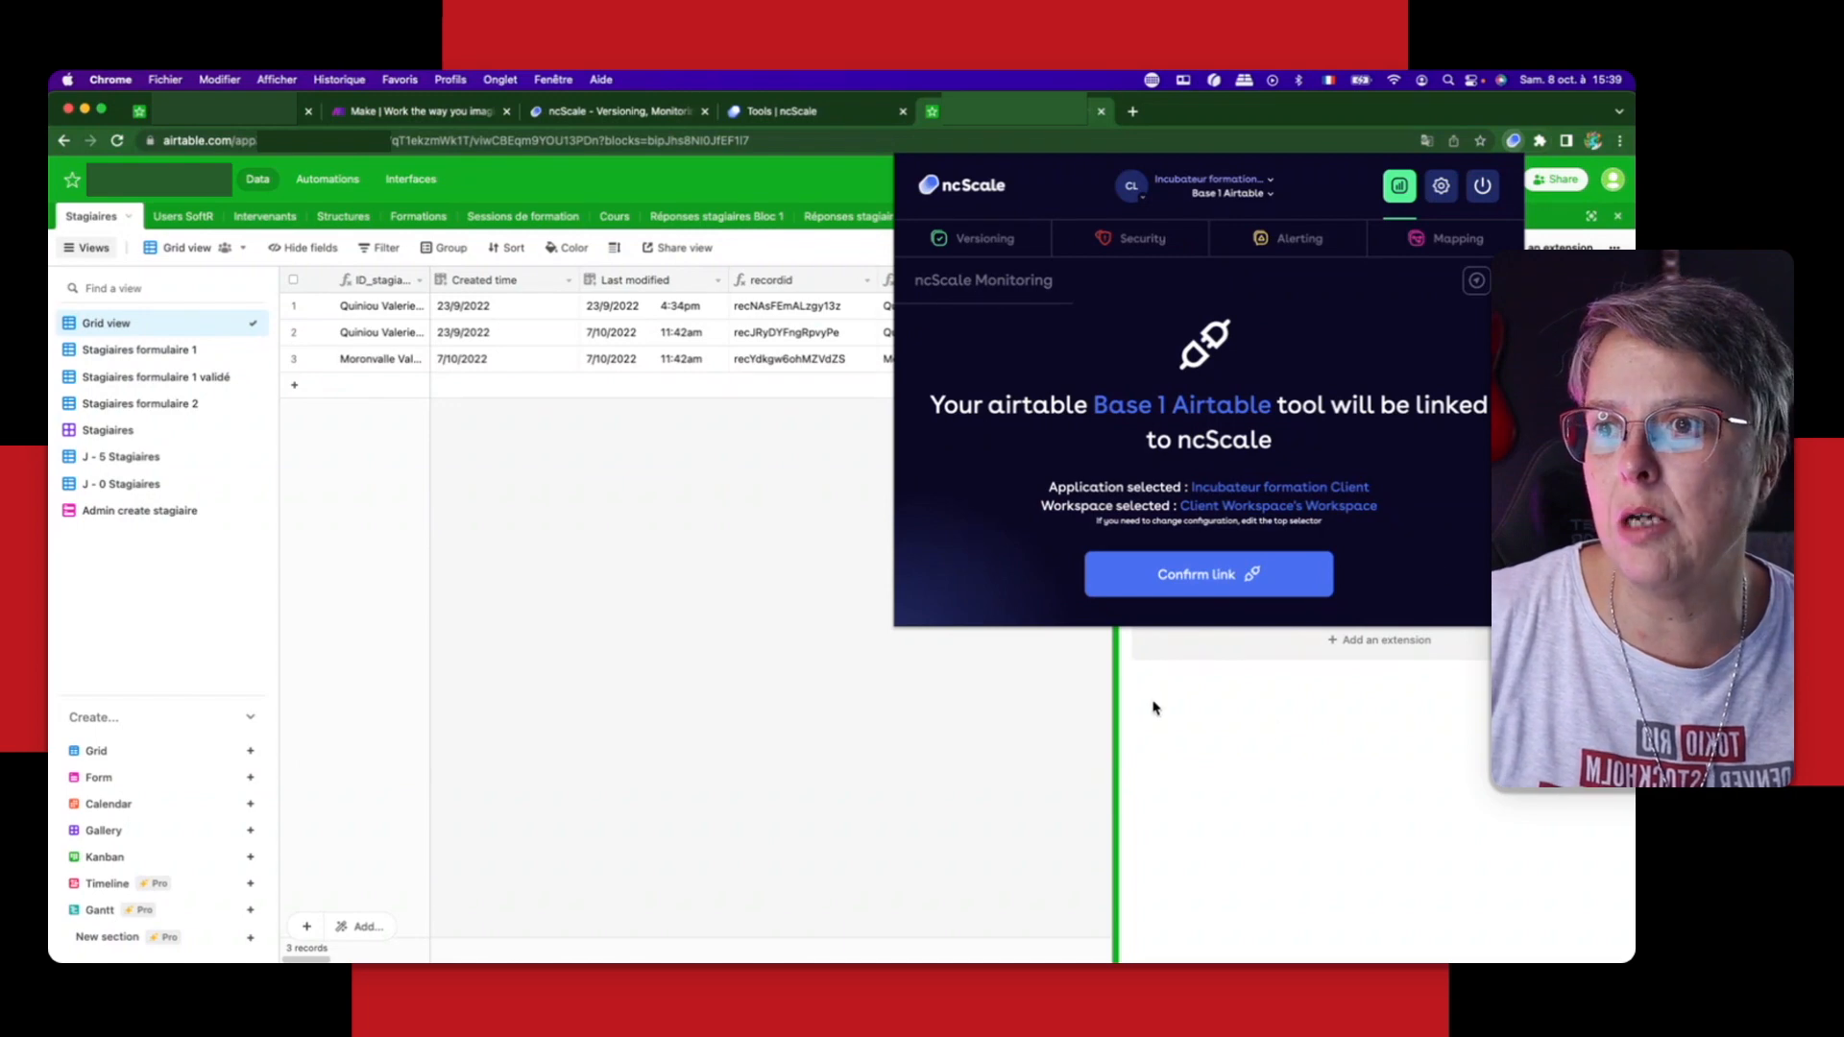
click(1203, 579)
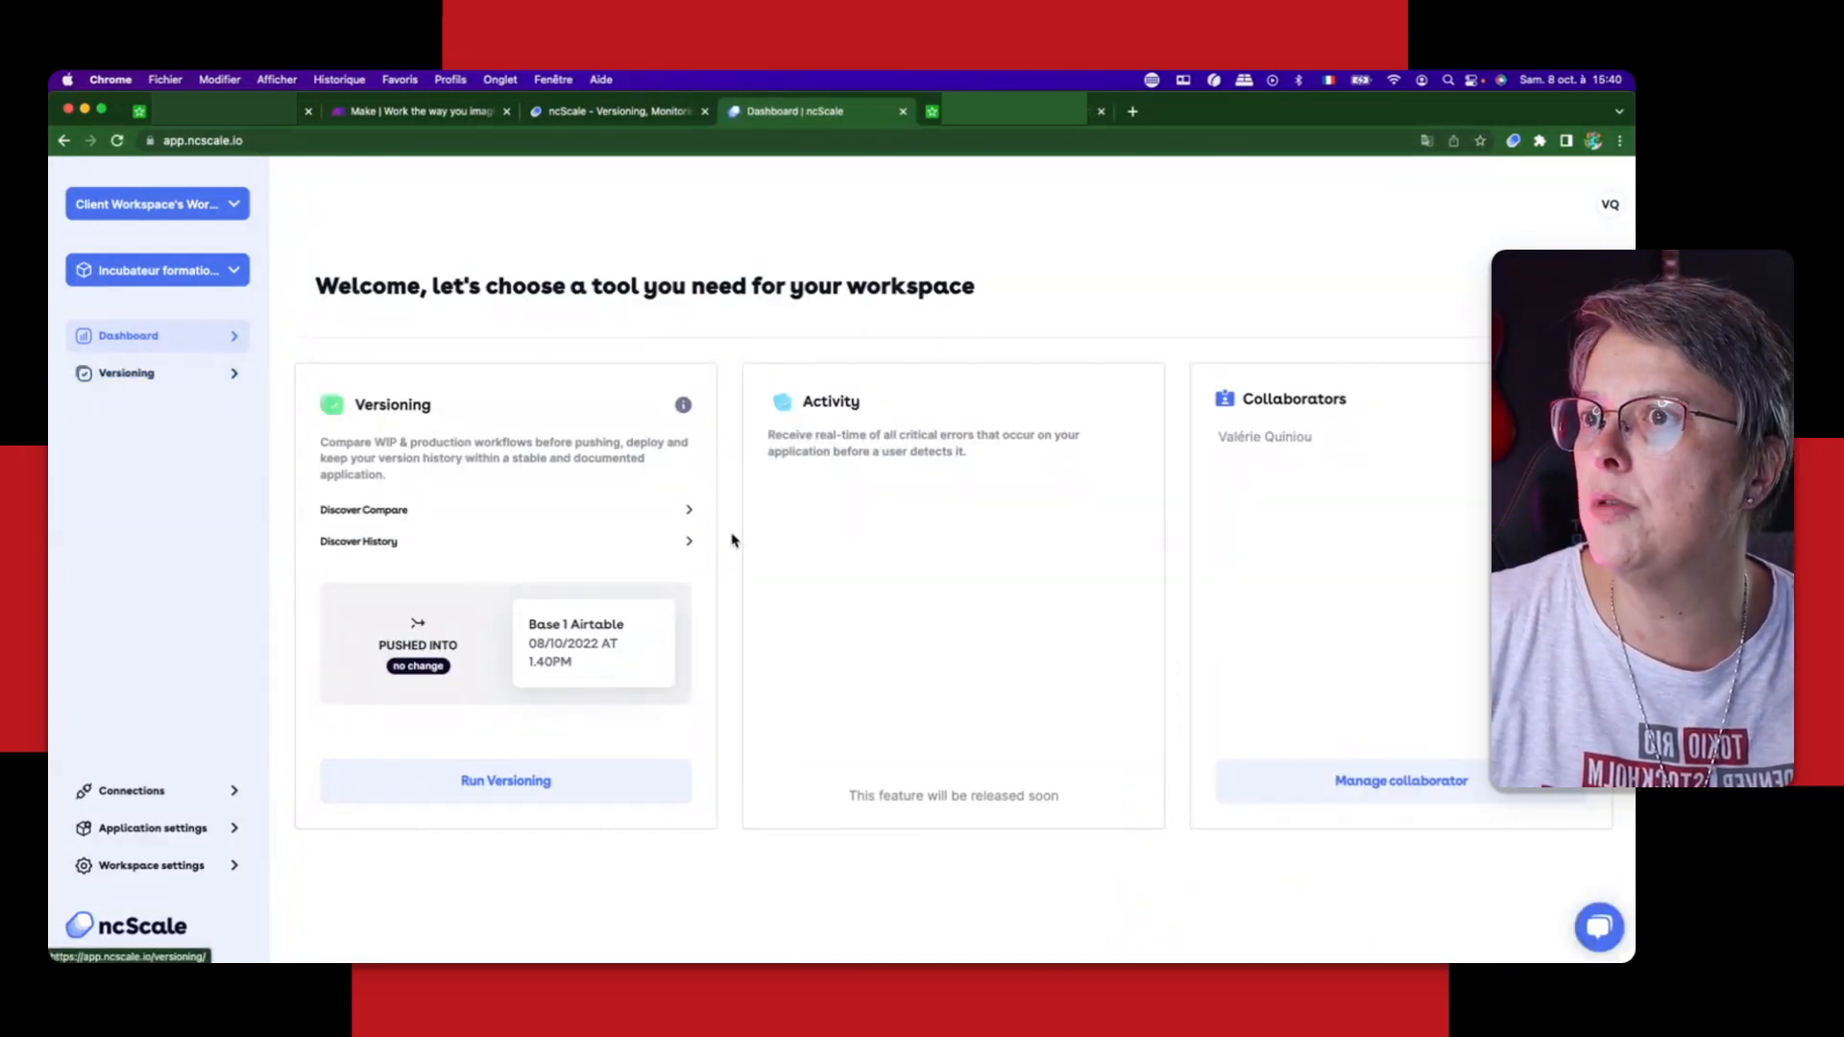
Step: View the application's versioning history in ncScale, filtered to Base 1 Airtable
click(524, 800)
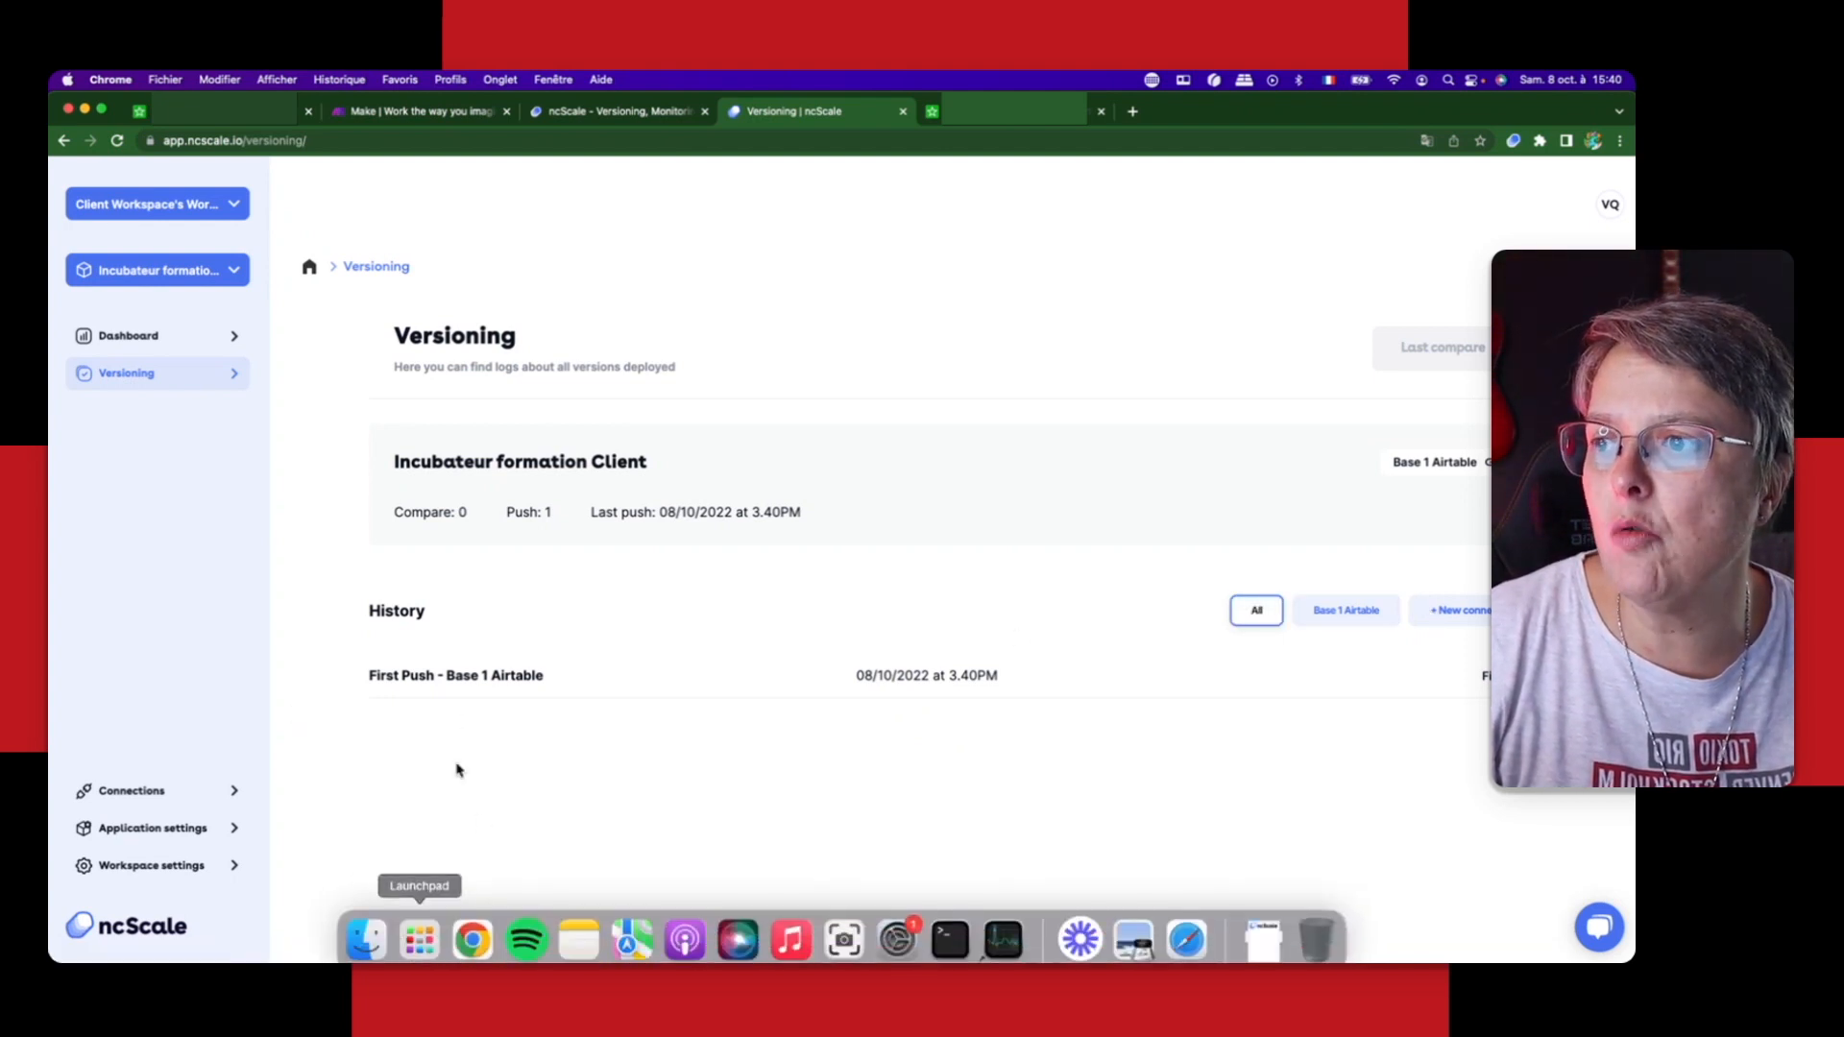
click(1357, 611)
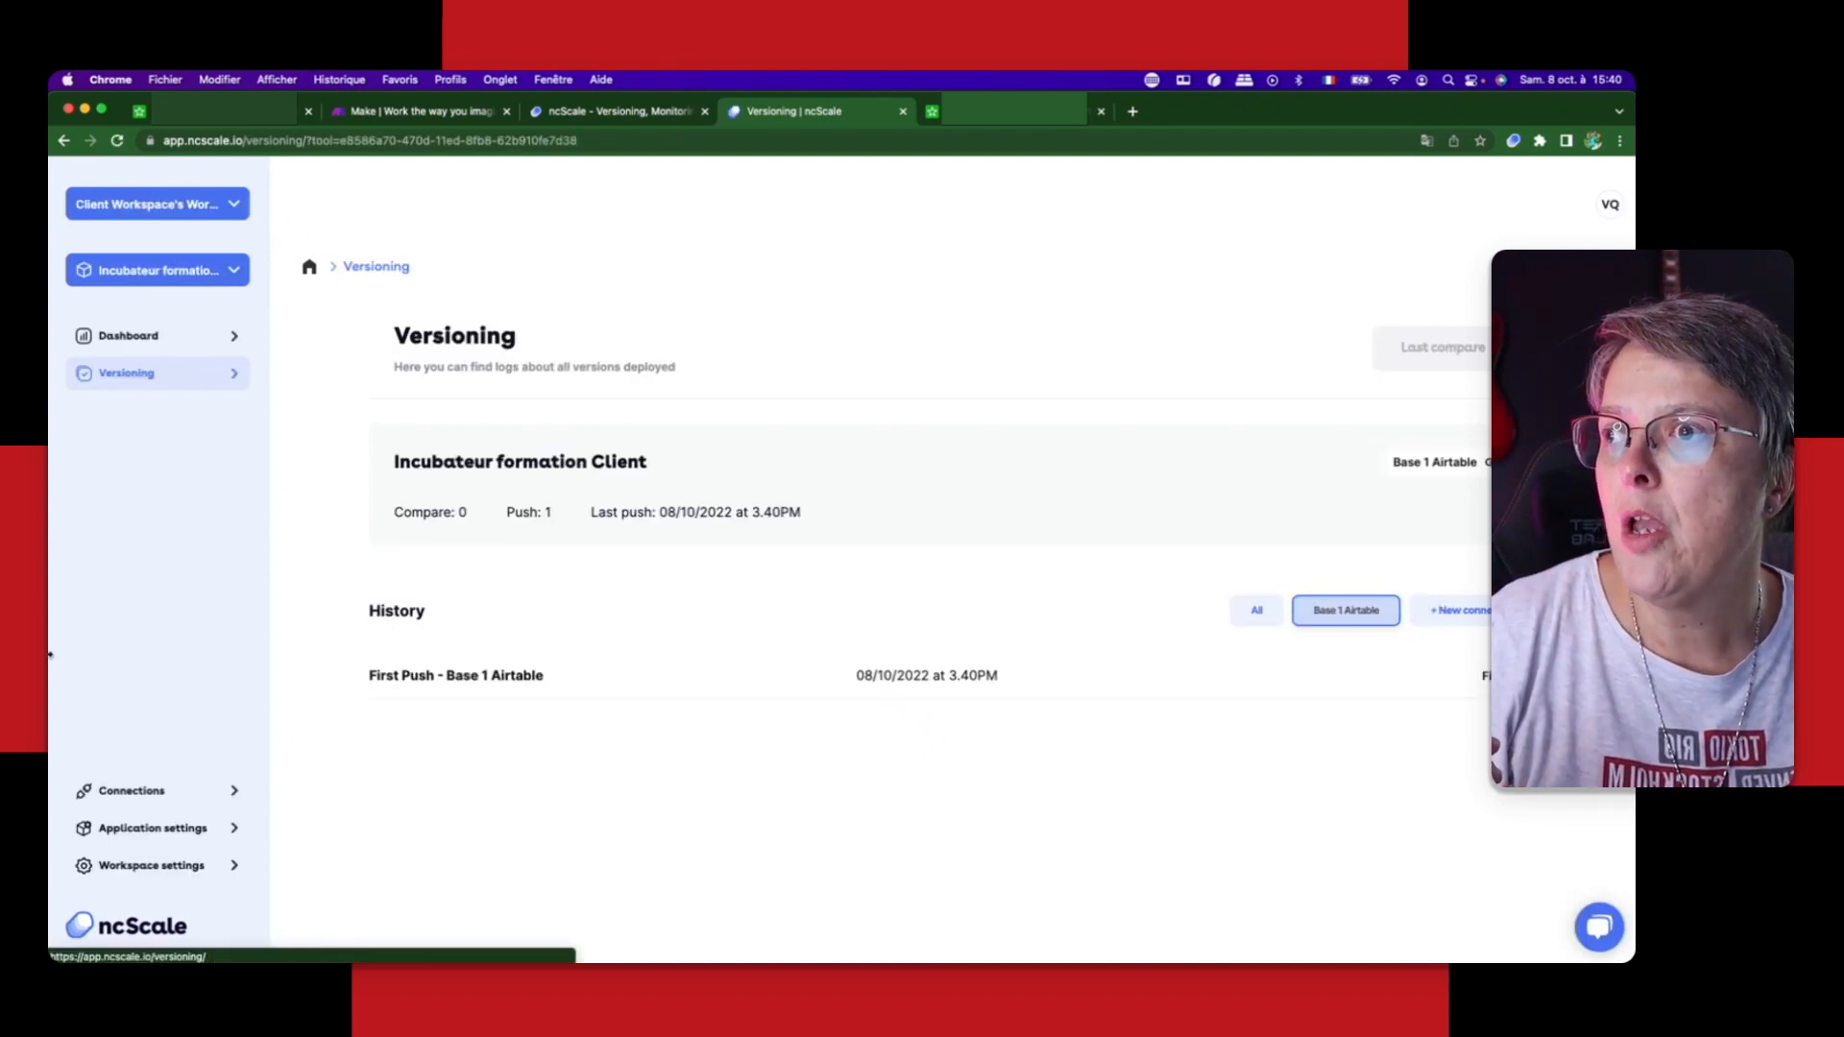
Step: Start connecting Make as another tool and read the instructions for finding its API key
click(127, 791)
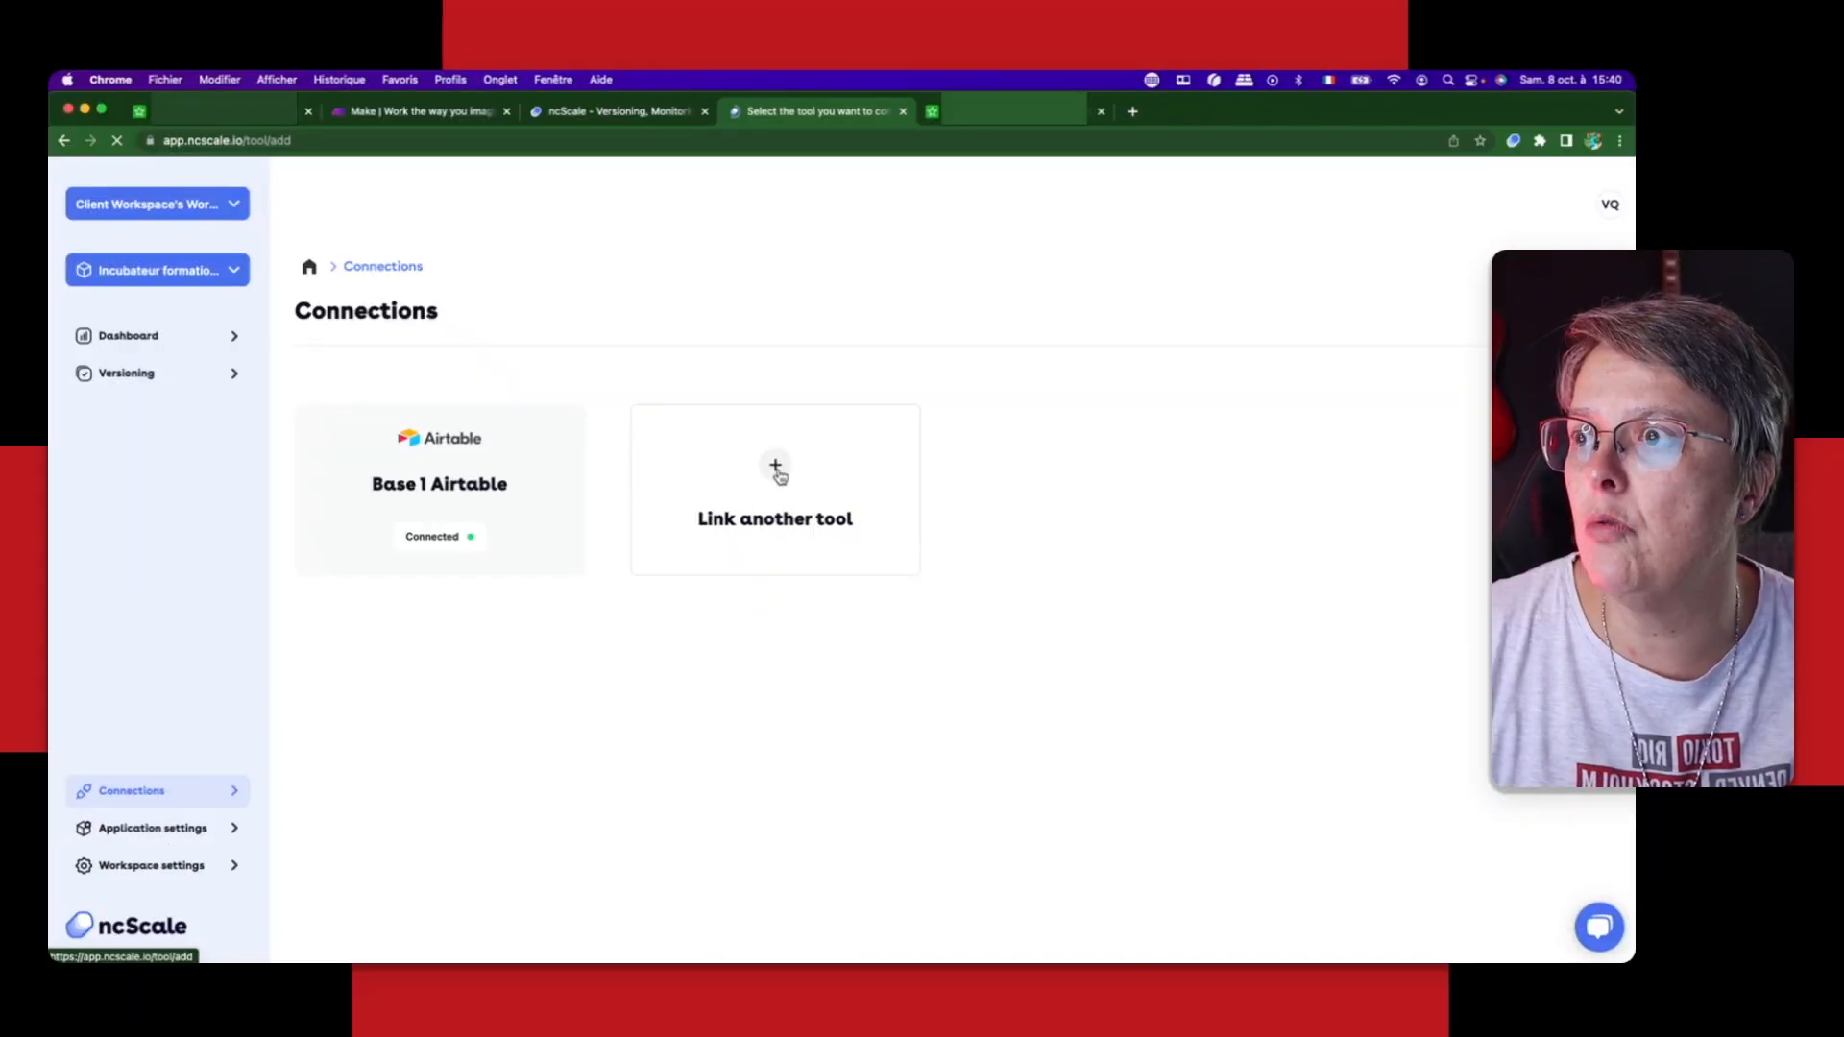
click(773, 471)
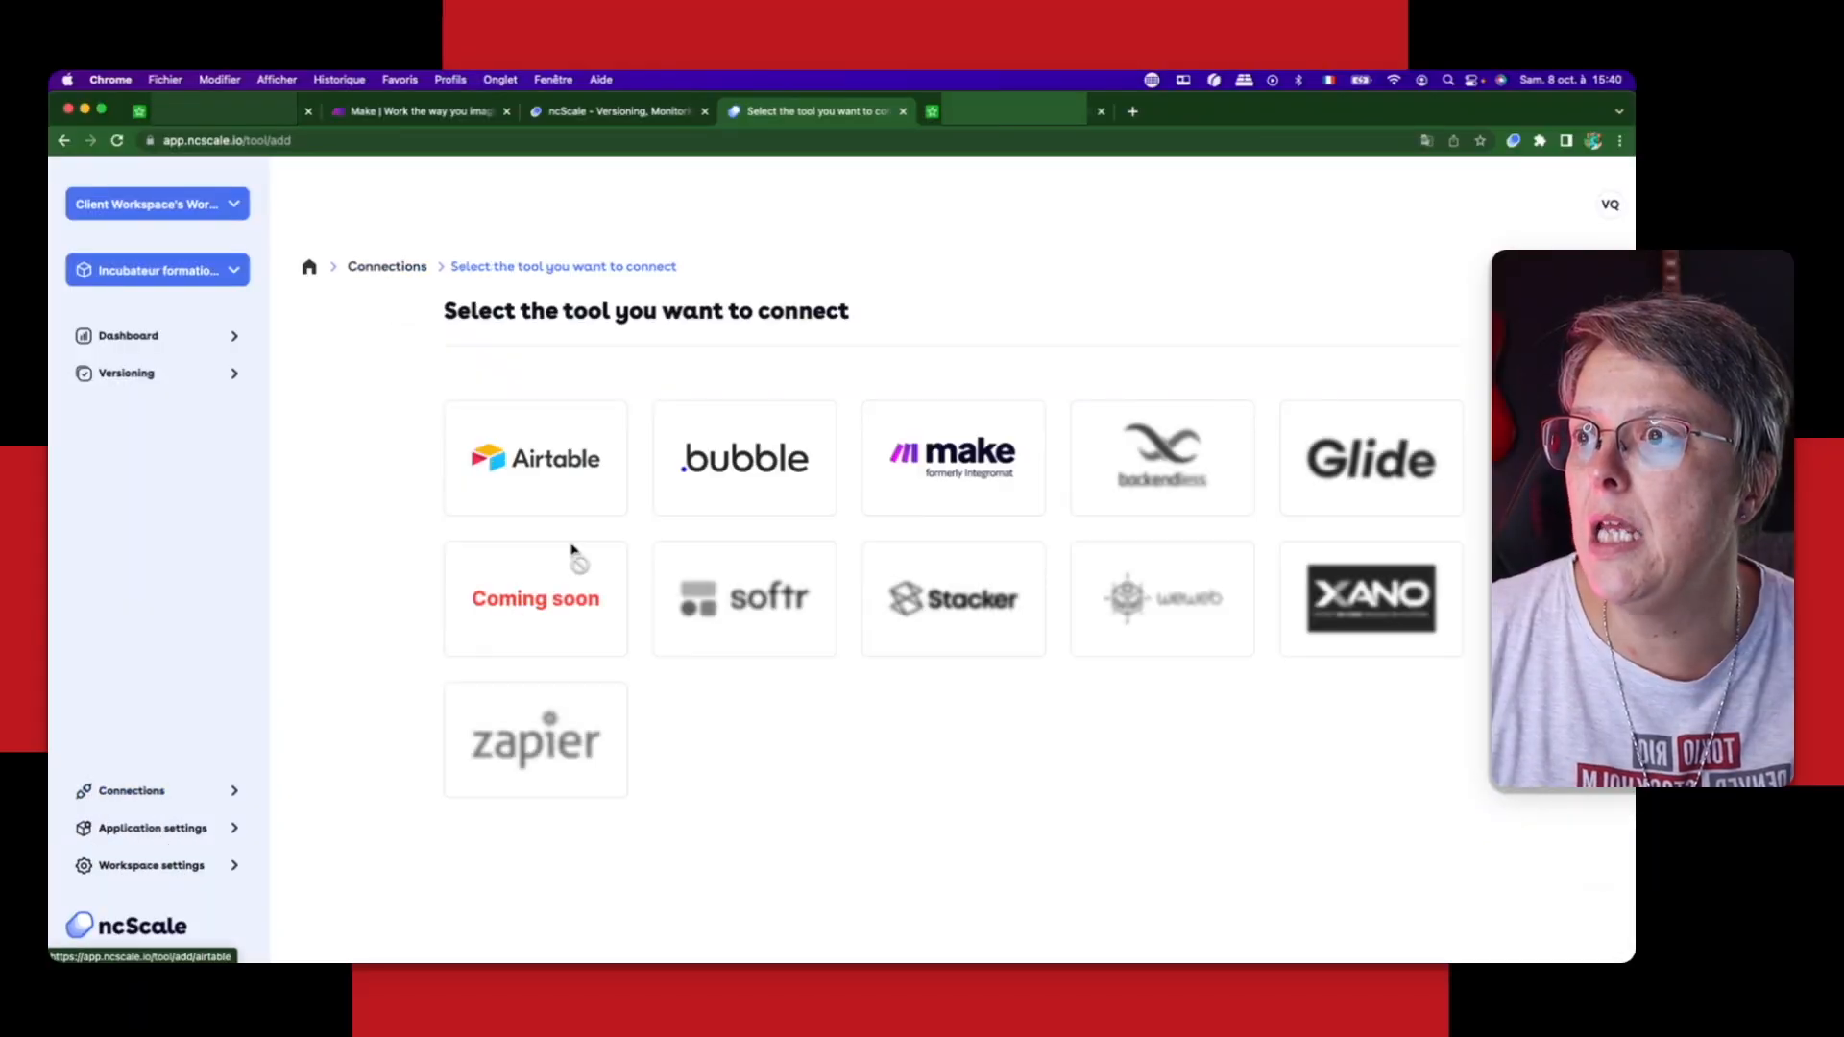
click(968, 467)
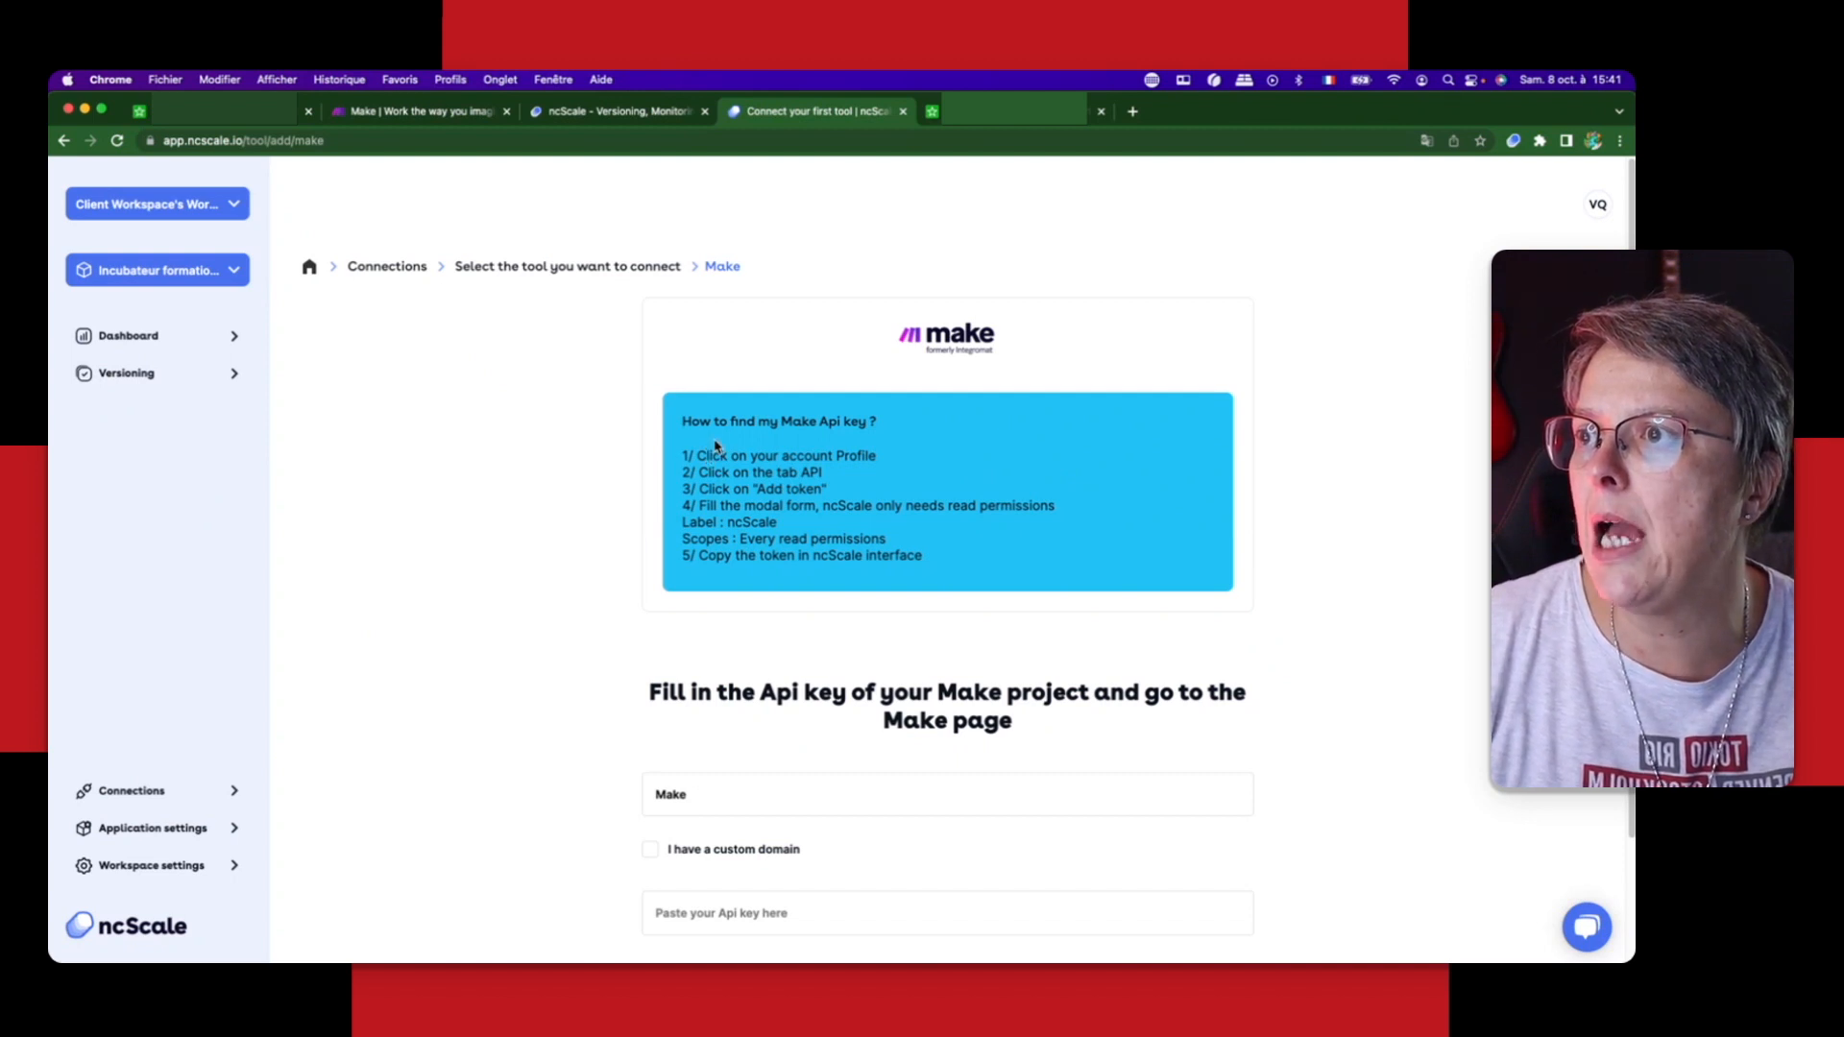
scroll(677, 764, down, 3)
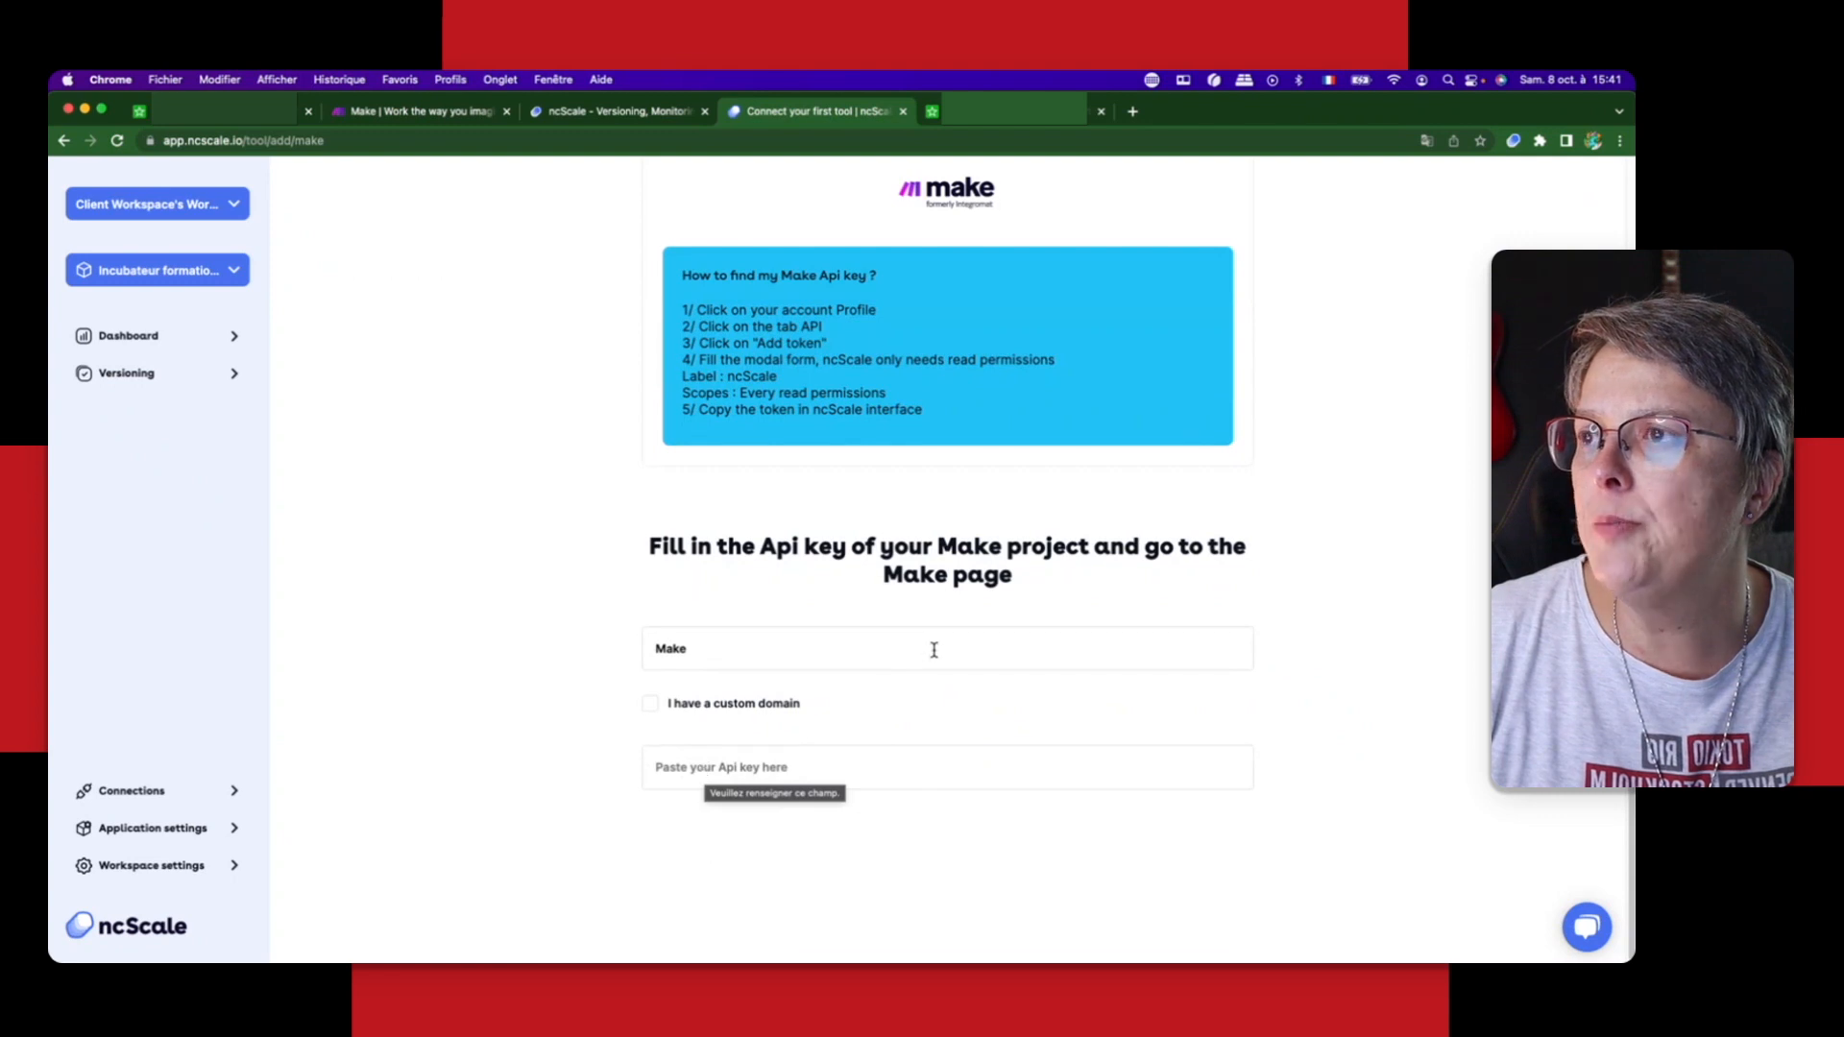
scroll(931, 652, up, 1)
scroll(822, 397, up, 1)
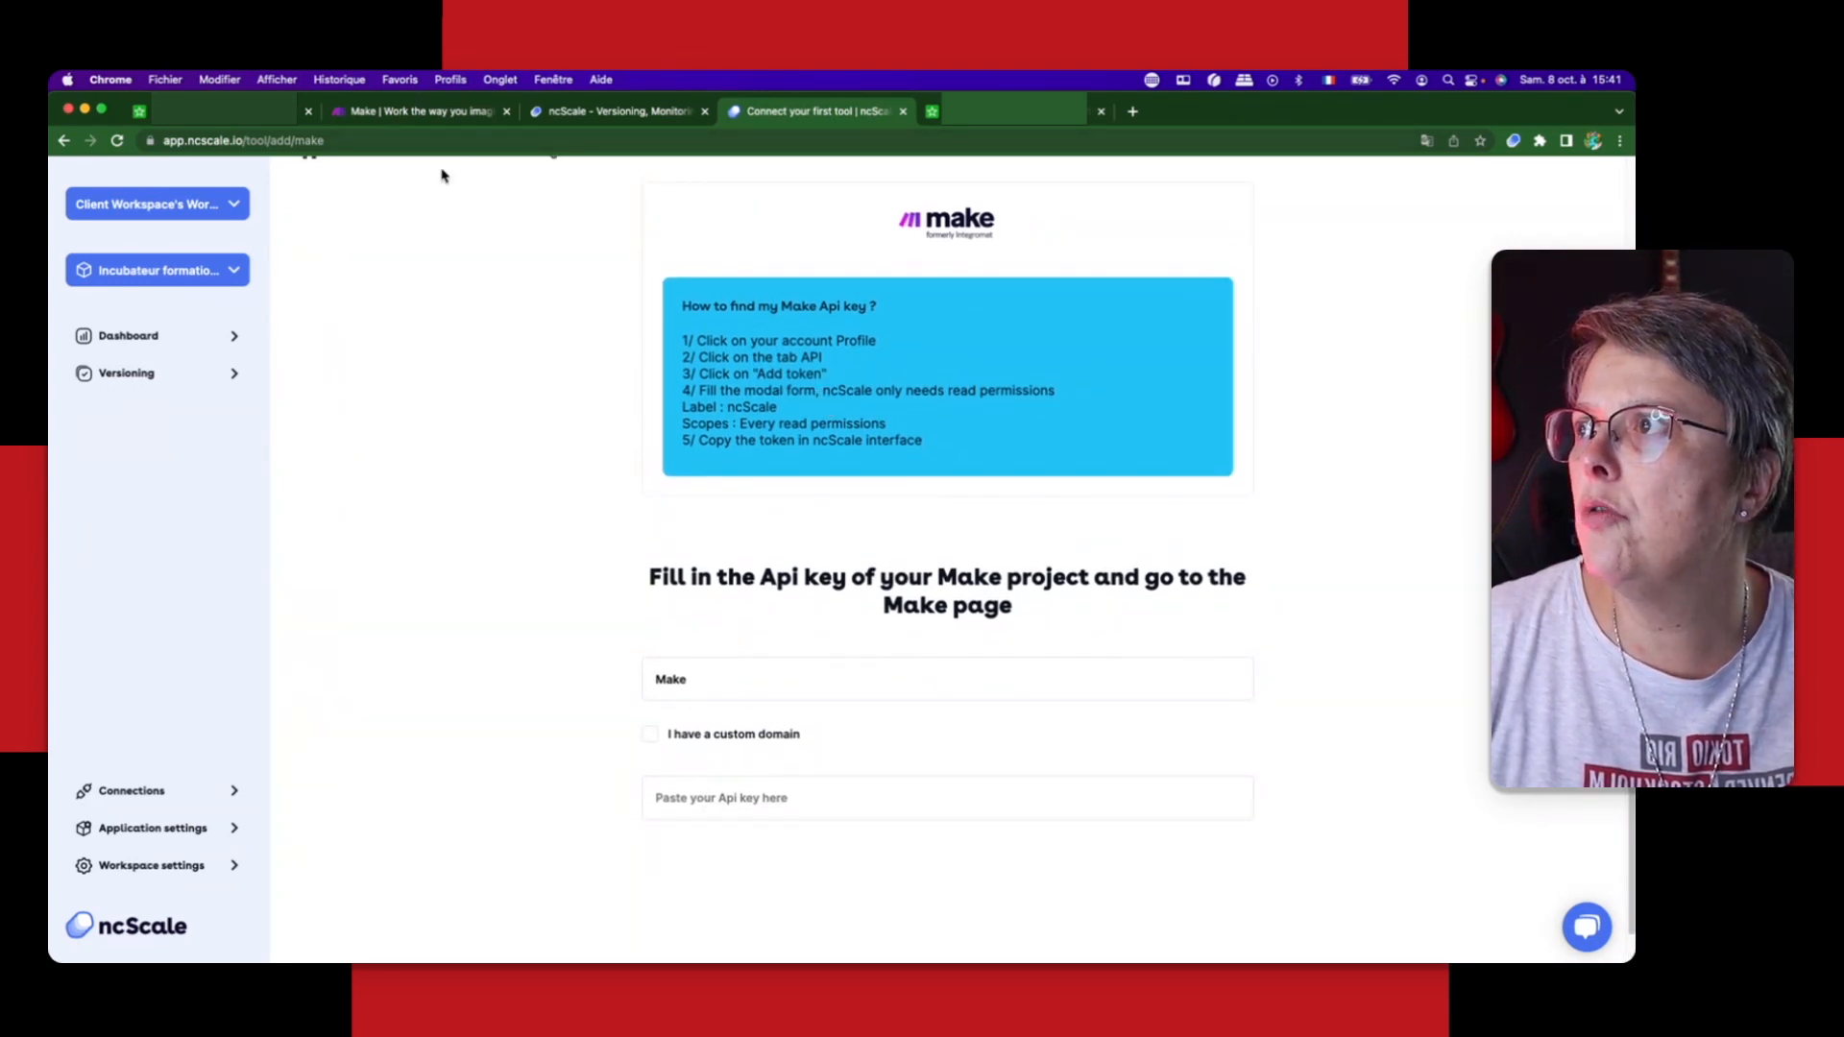
Step: Switch to Make, sign in and open the API tokens in the account profile
click(431, 112)
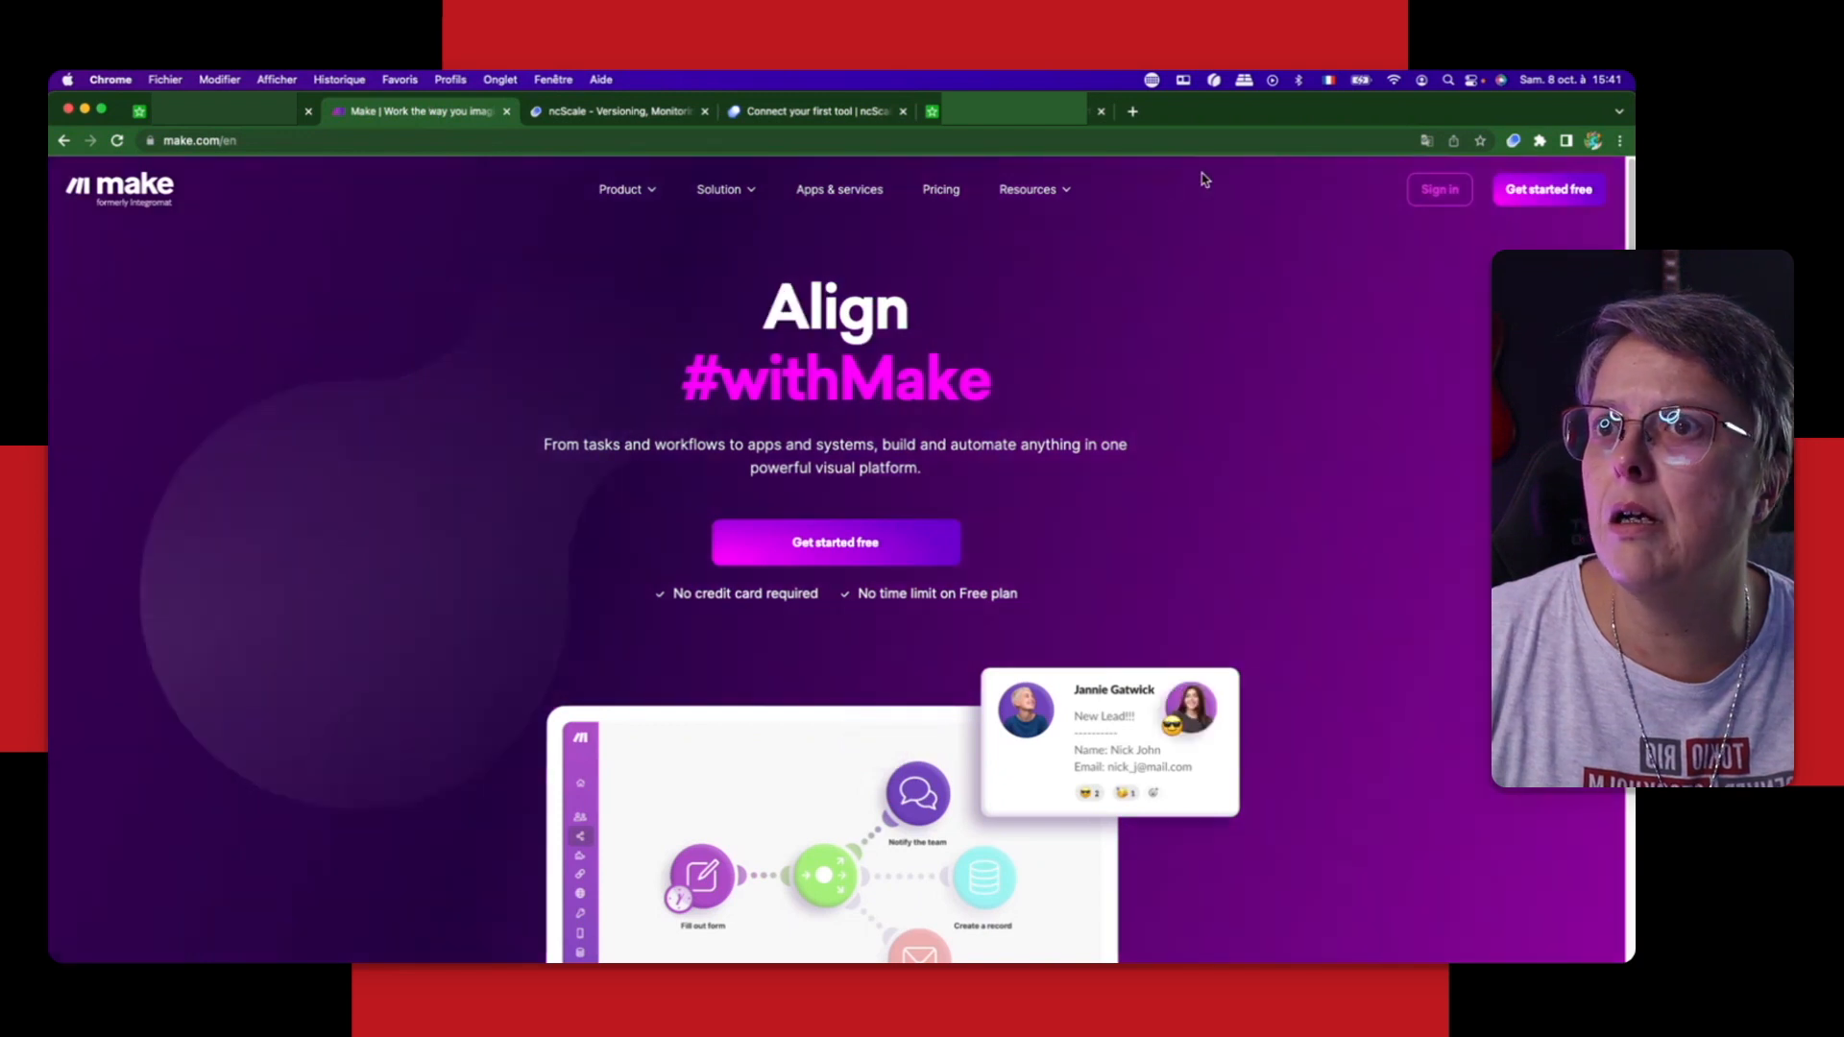
mouse_move(1438, 191)
click(1429, 262)
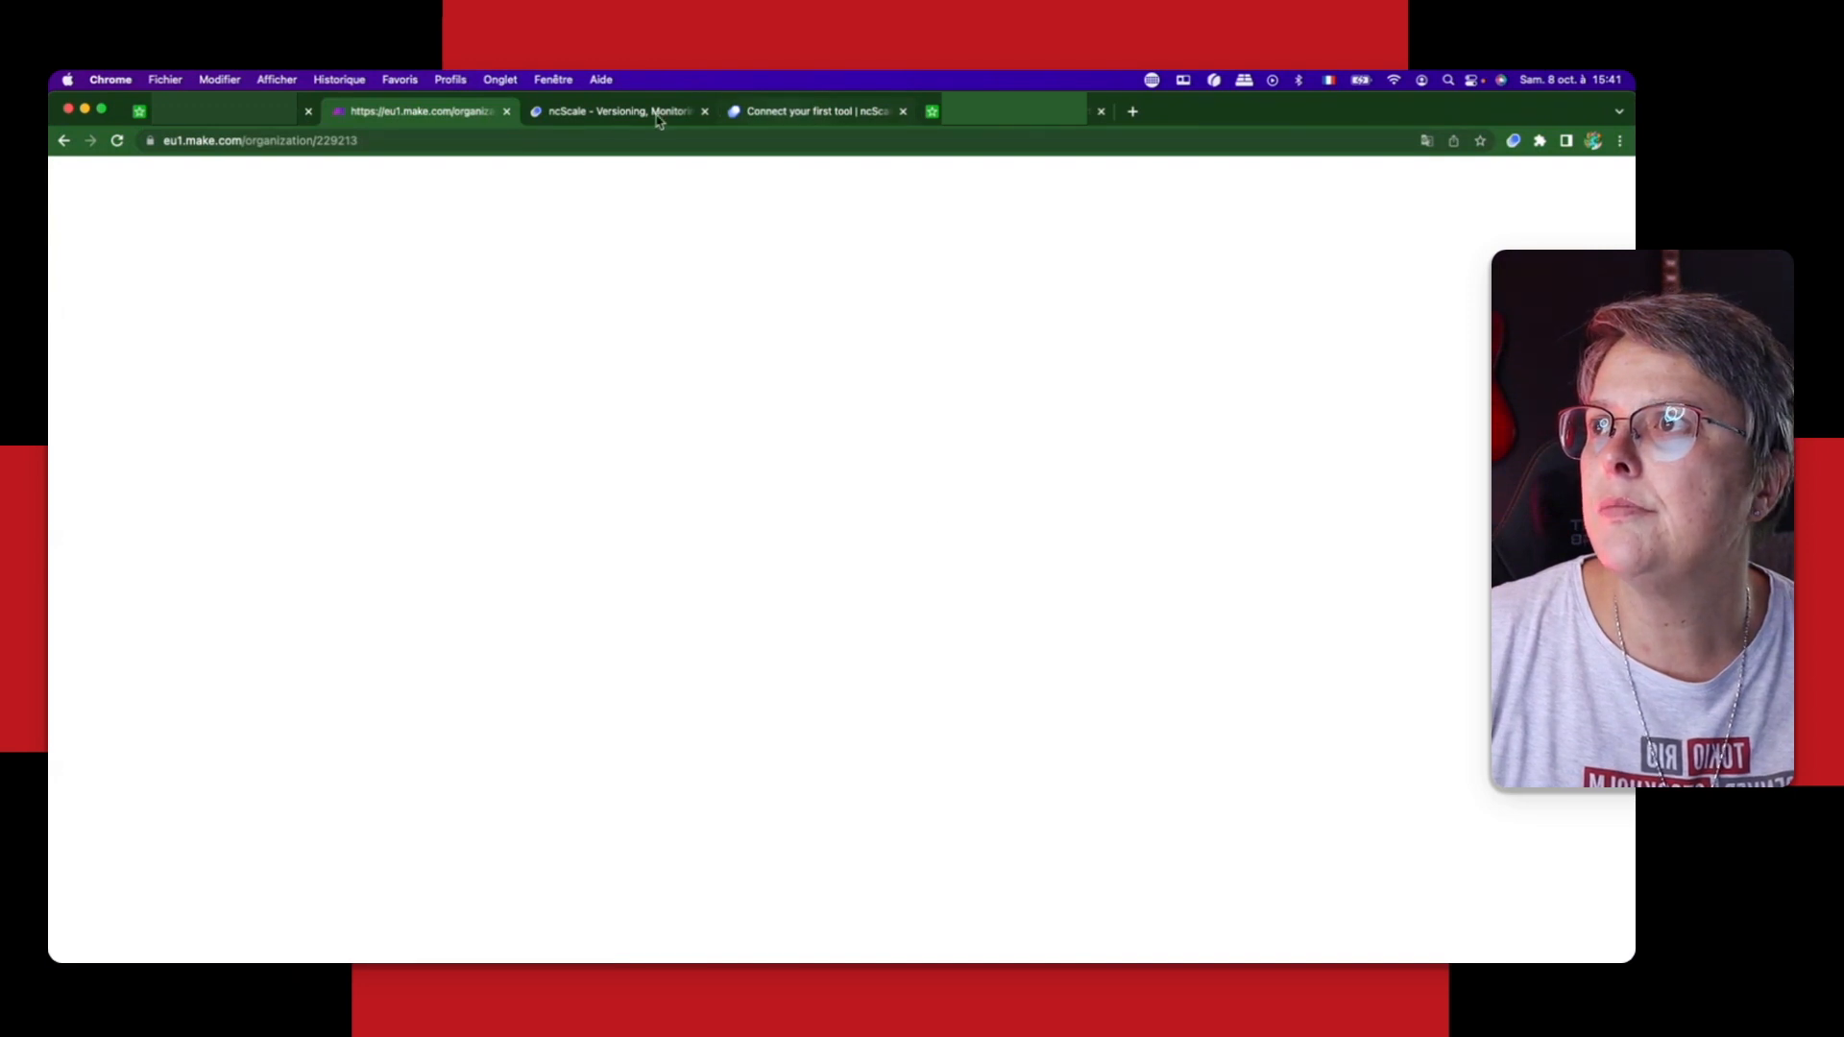
click(619, 117)
click(144, 939)
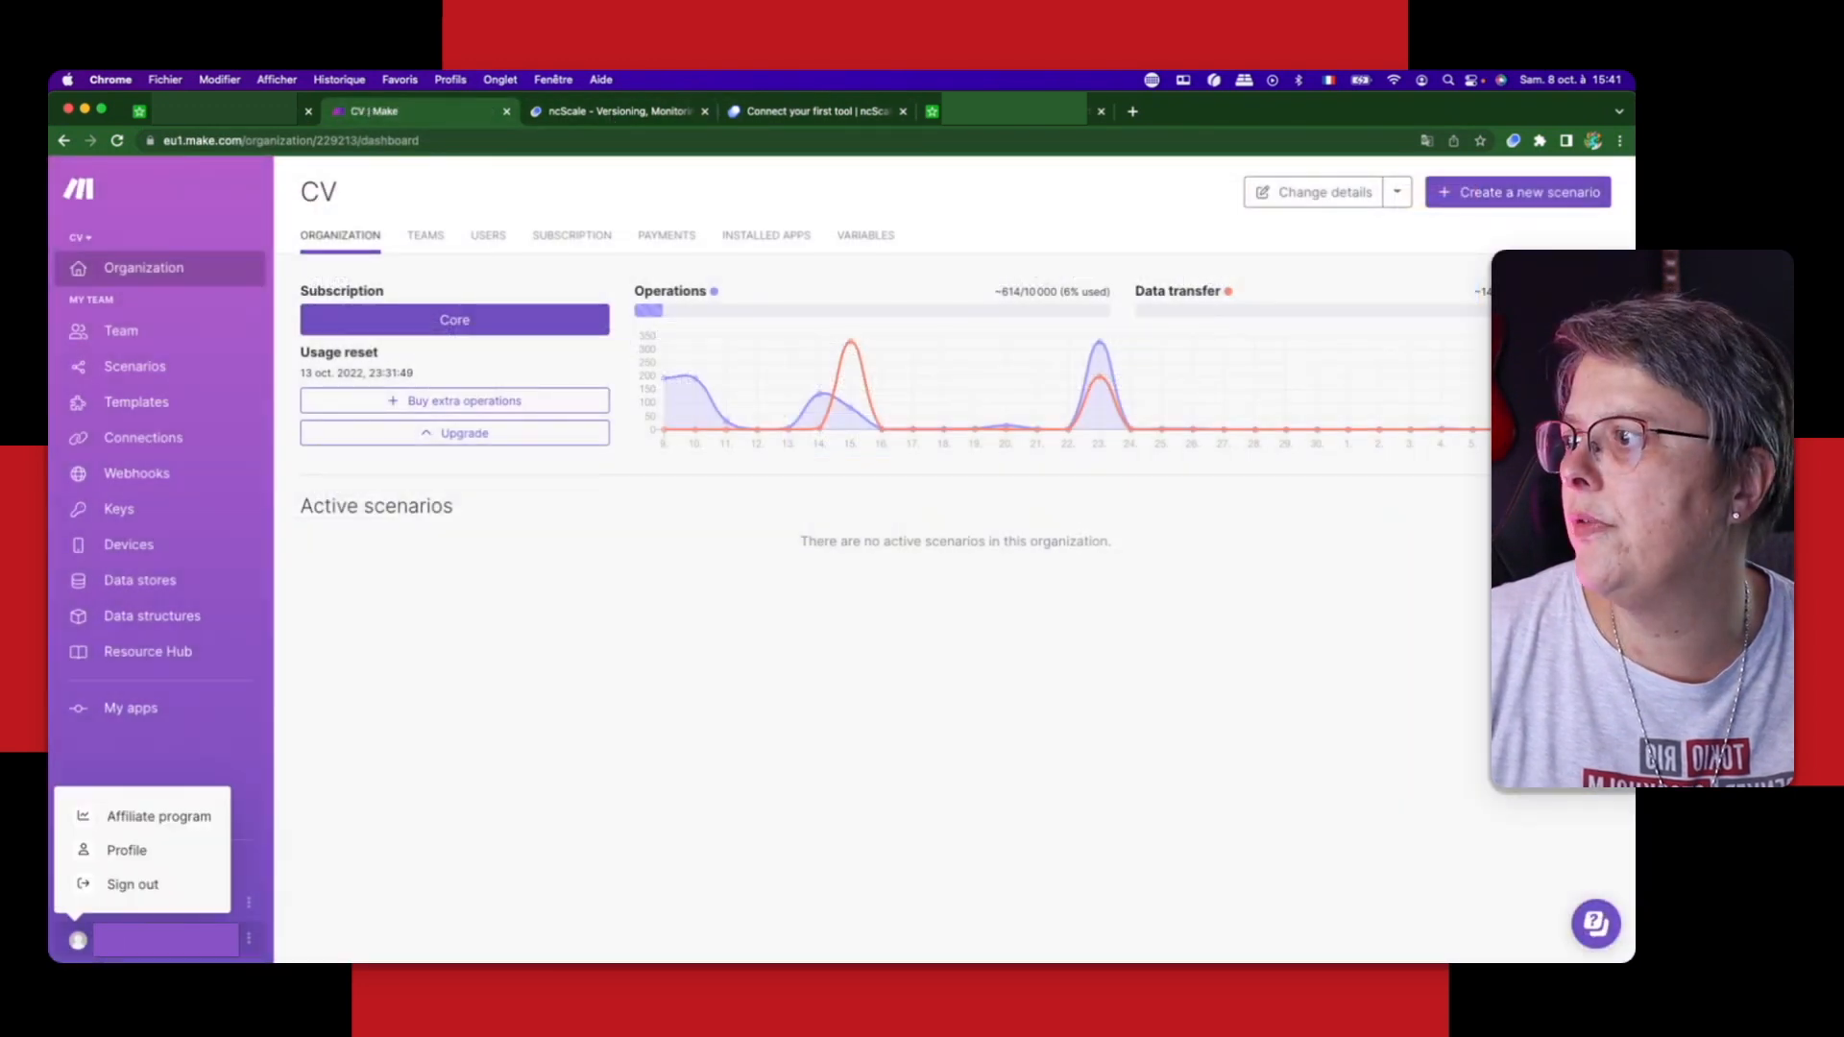
click(146, 885)
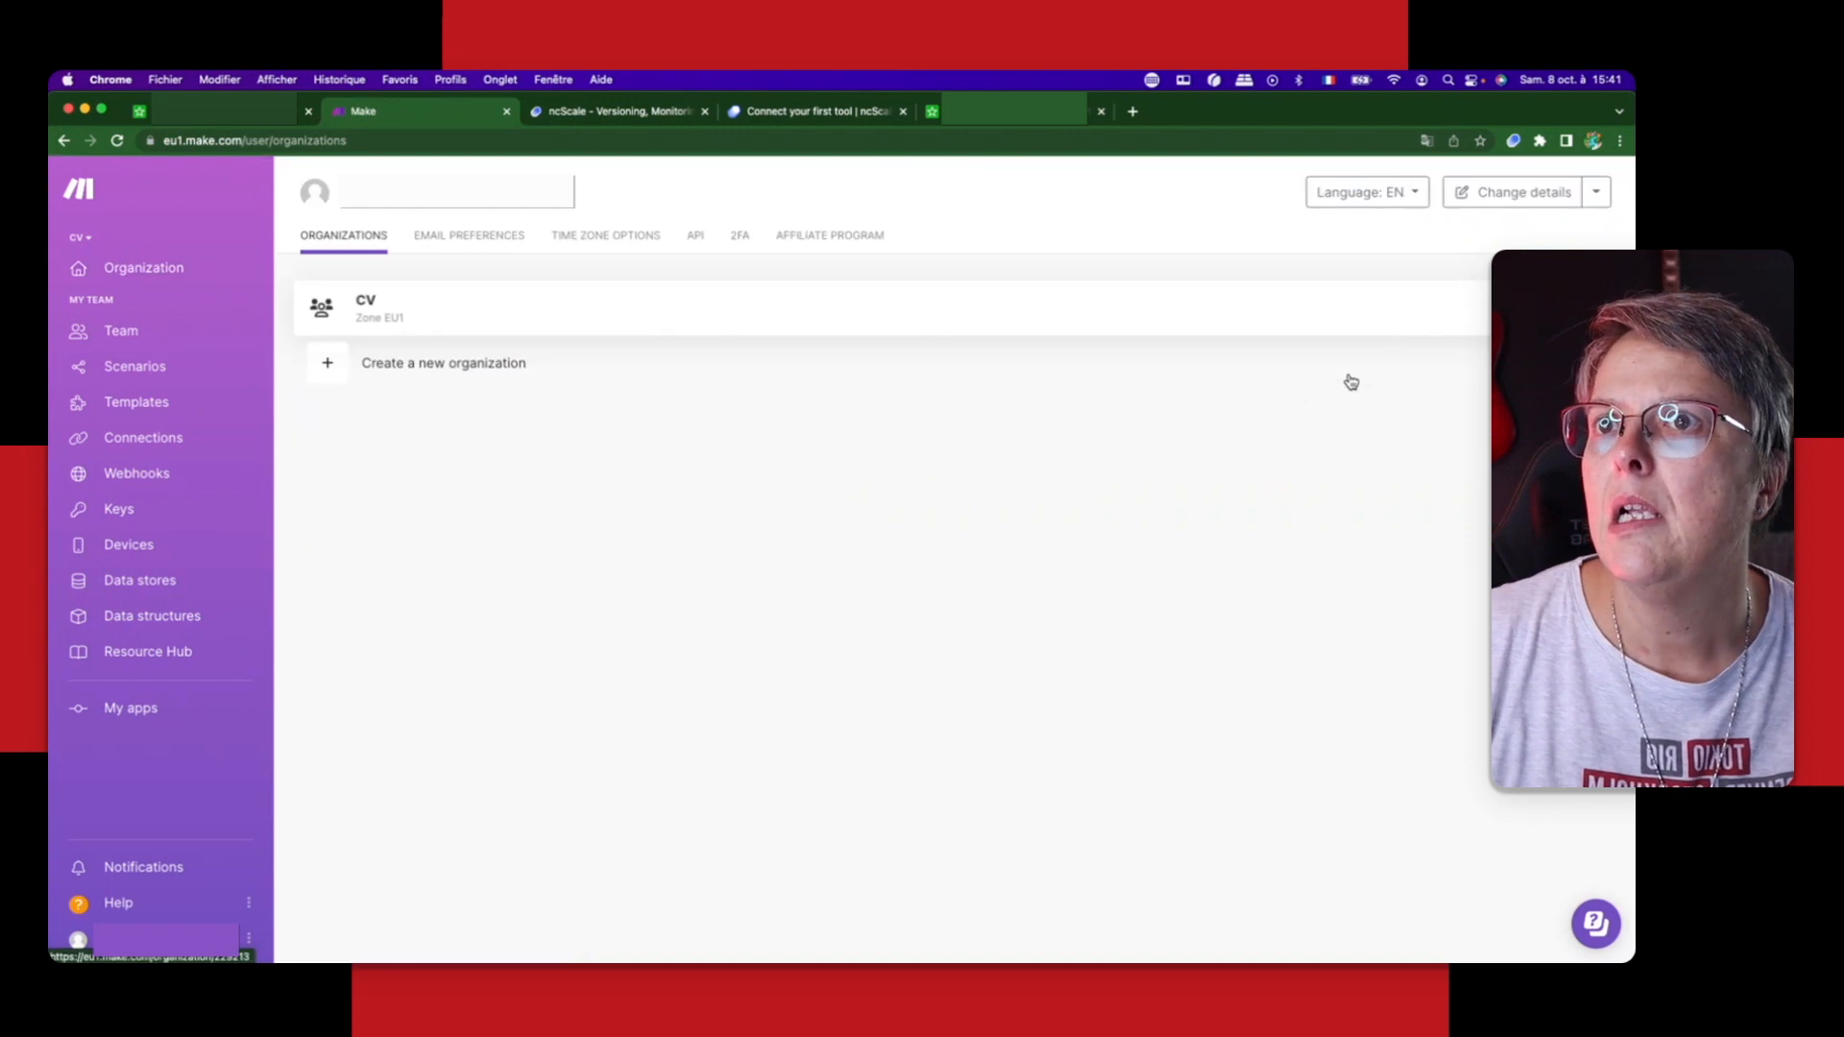
click(695, 236)
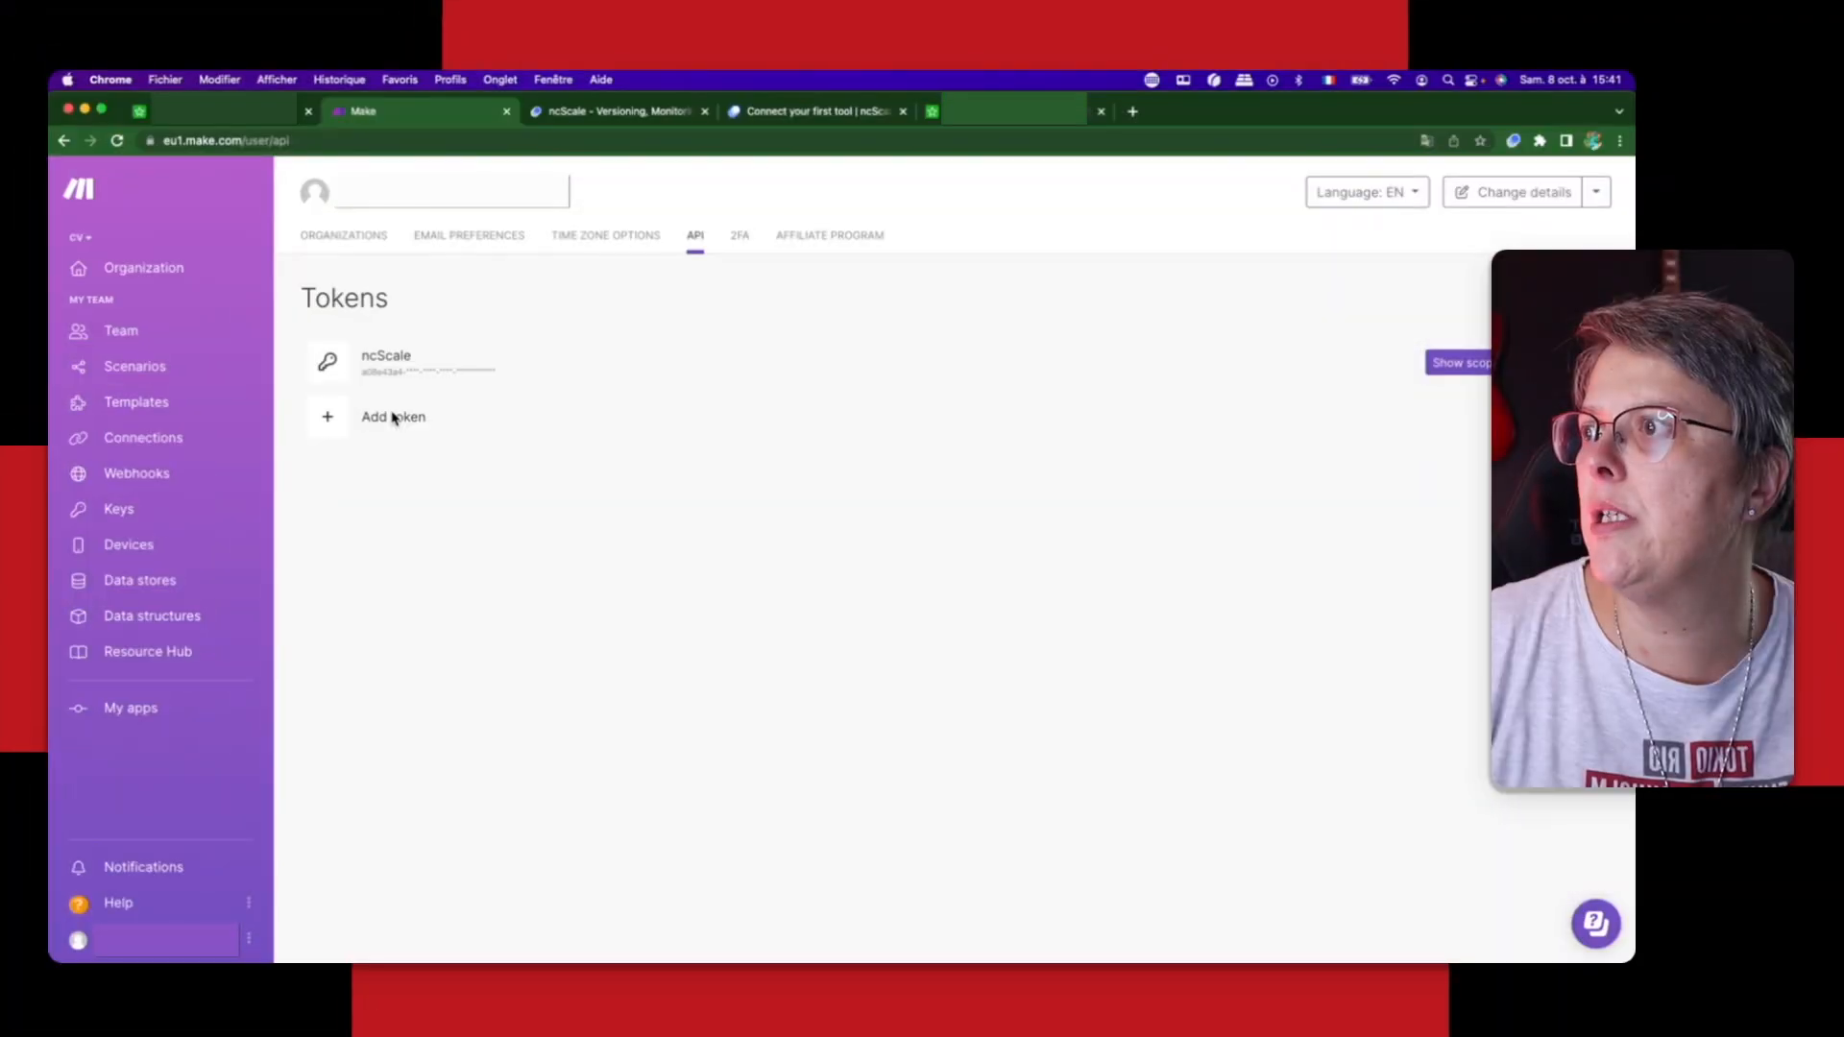
Step: Start adding an API token labelled "nScale token 2"
click(394, 418)
click(740, 276)
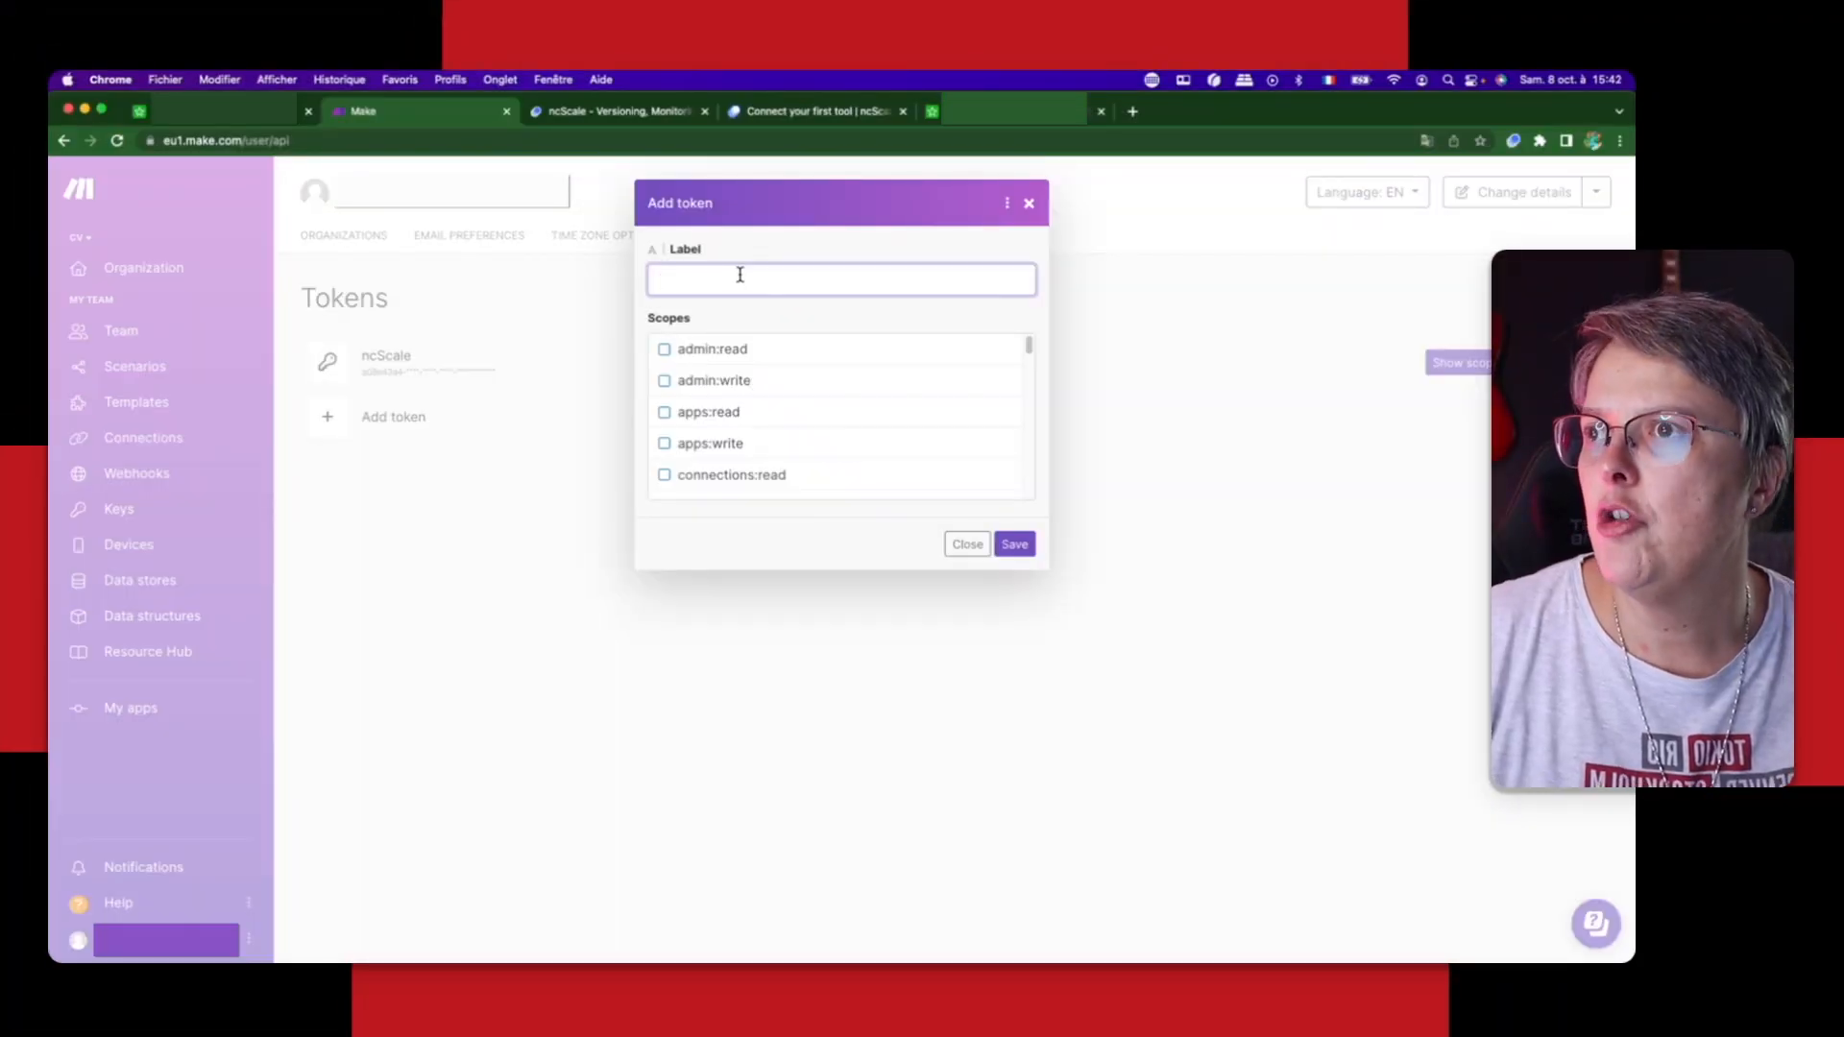
text(nSc)
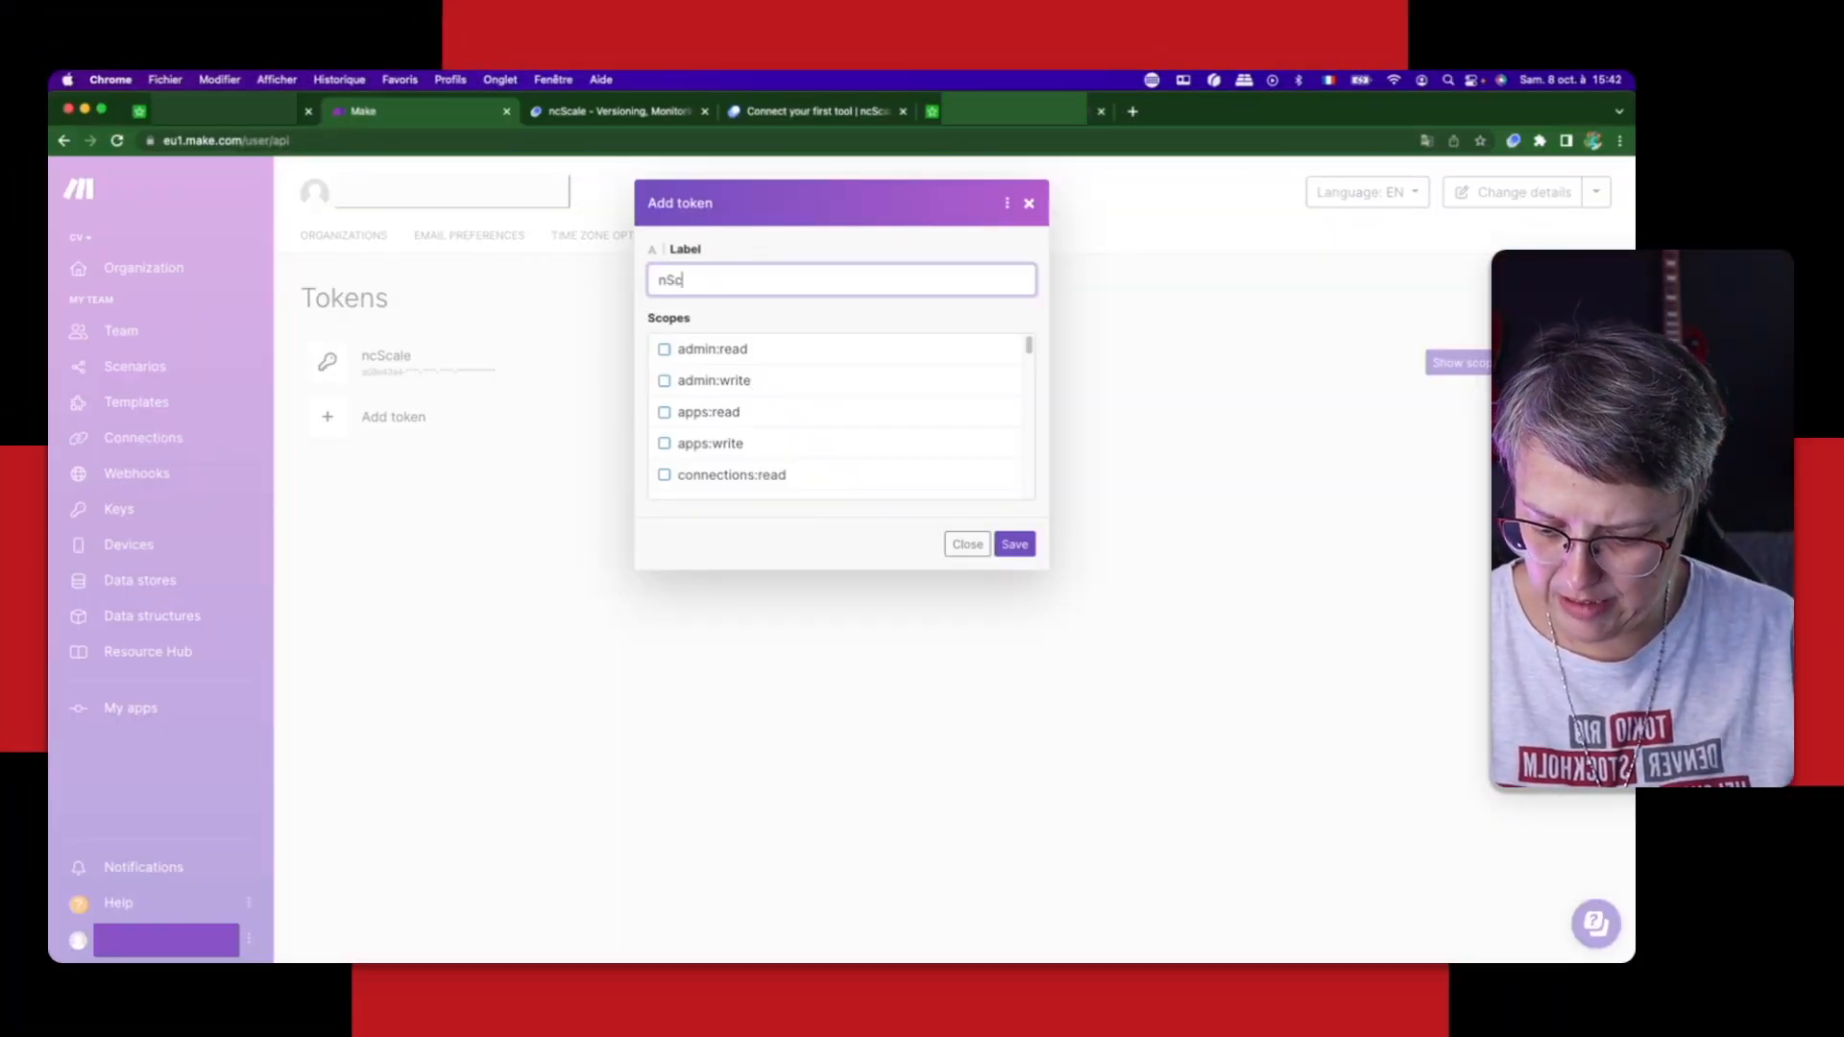
text(ale token 2)
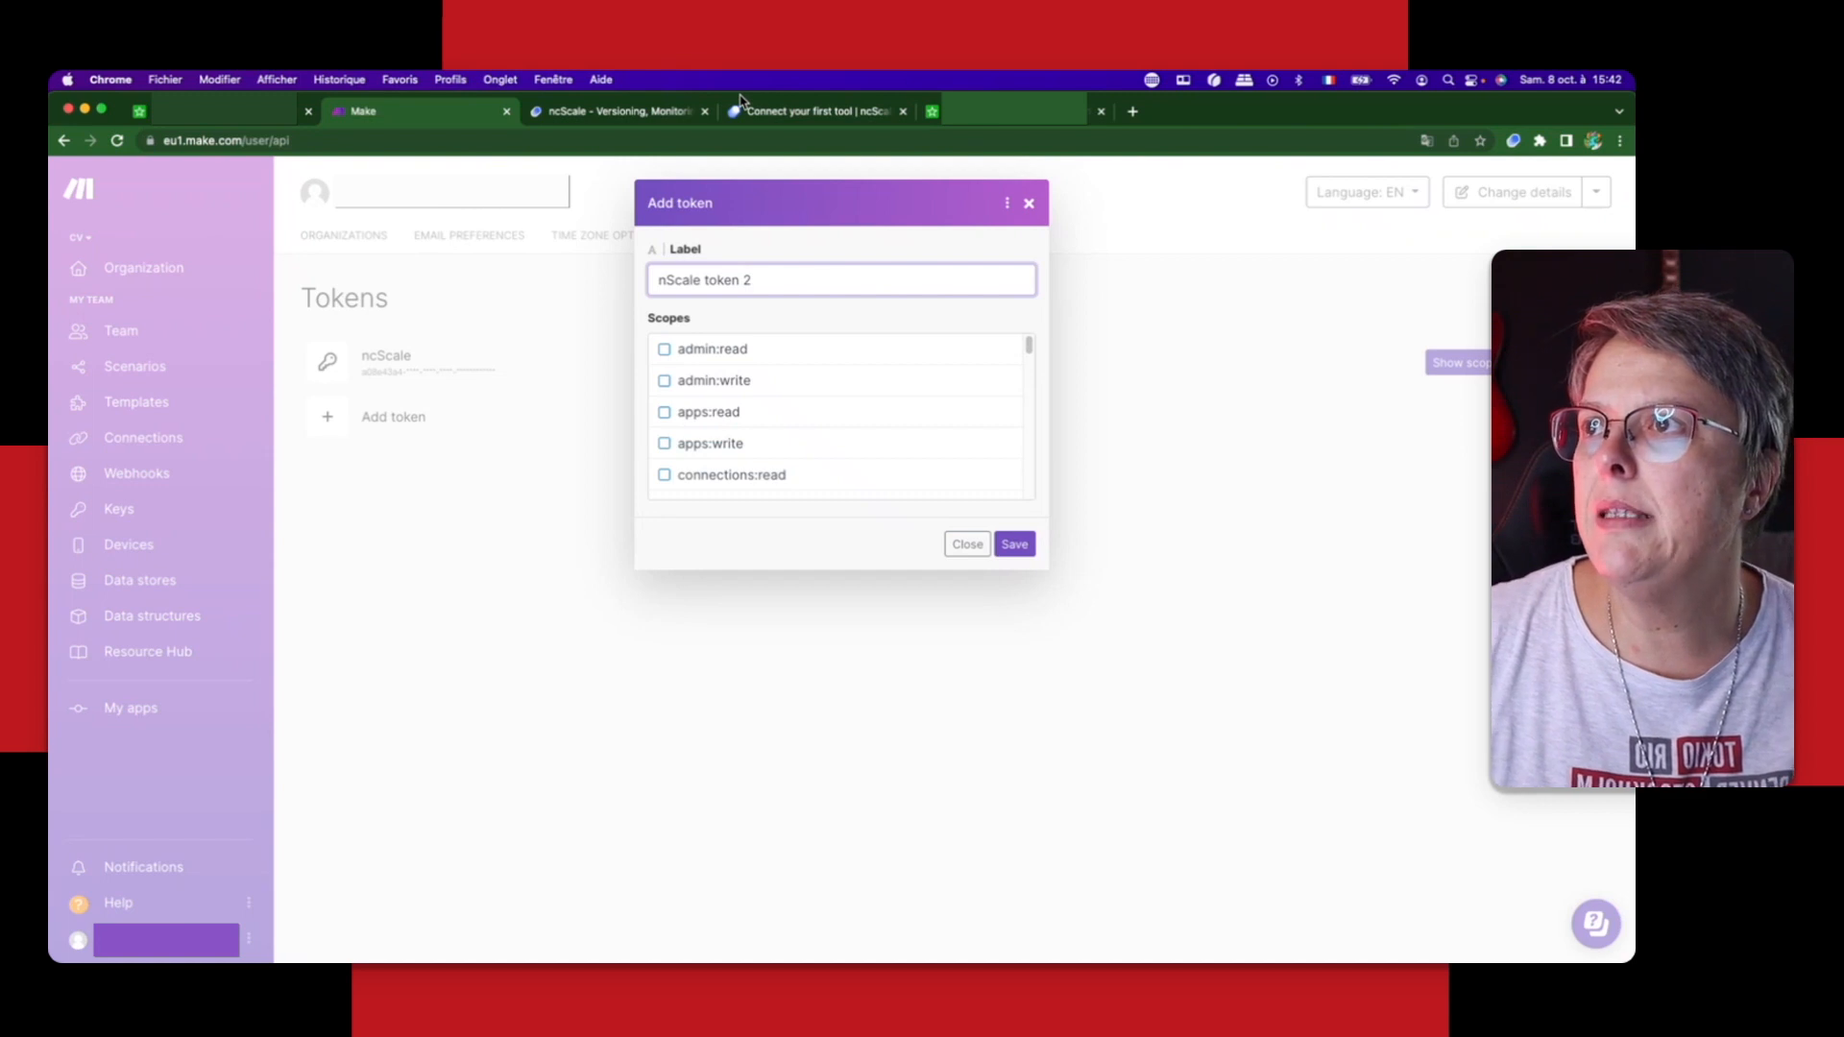
Step: Recheck the required permissions in ncScale, return to Make and enable the token's apps:read, connections:read and datastores:read scopes
click(816, 112)
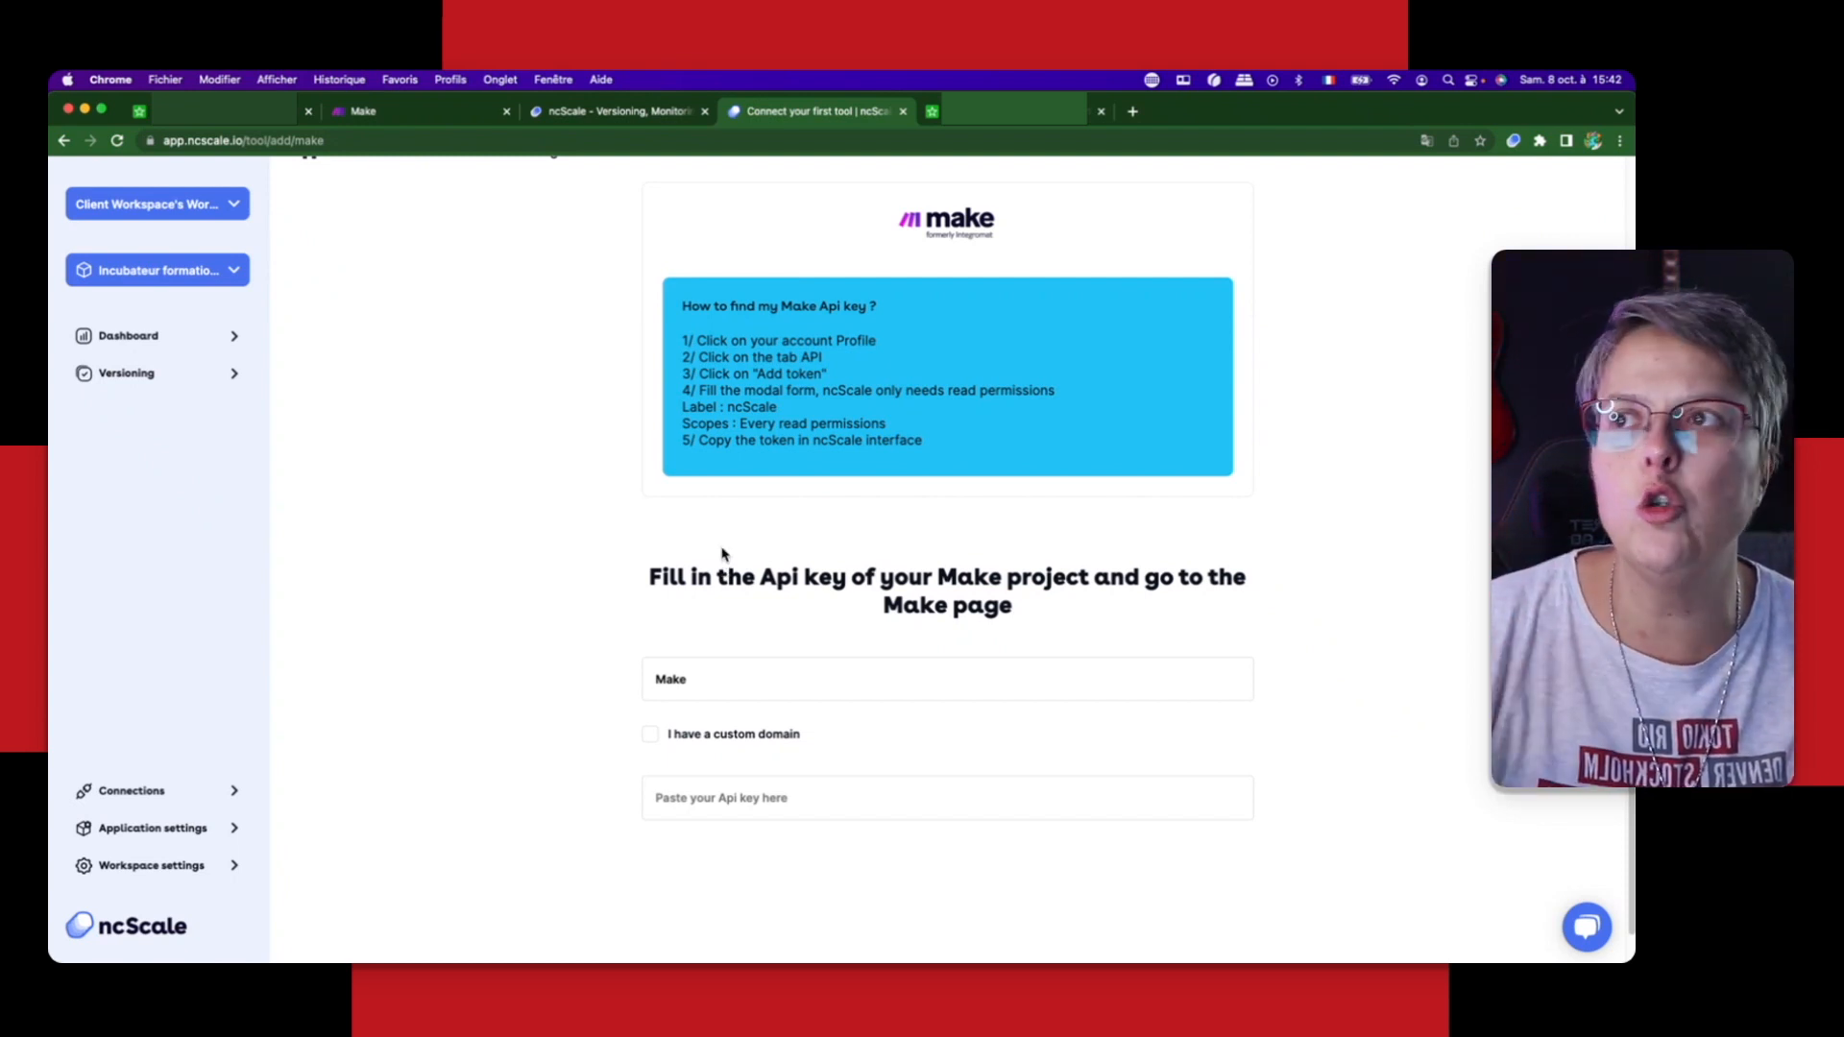
click(373, 116)
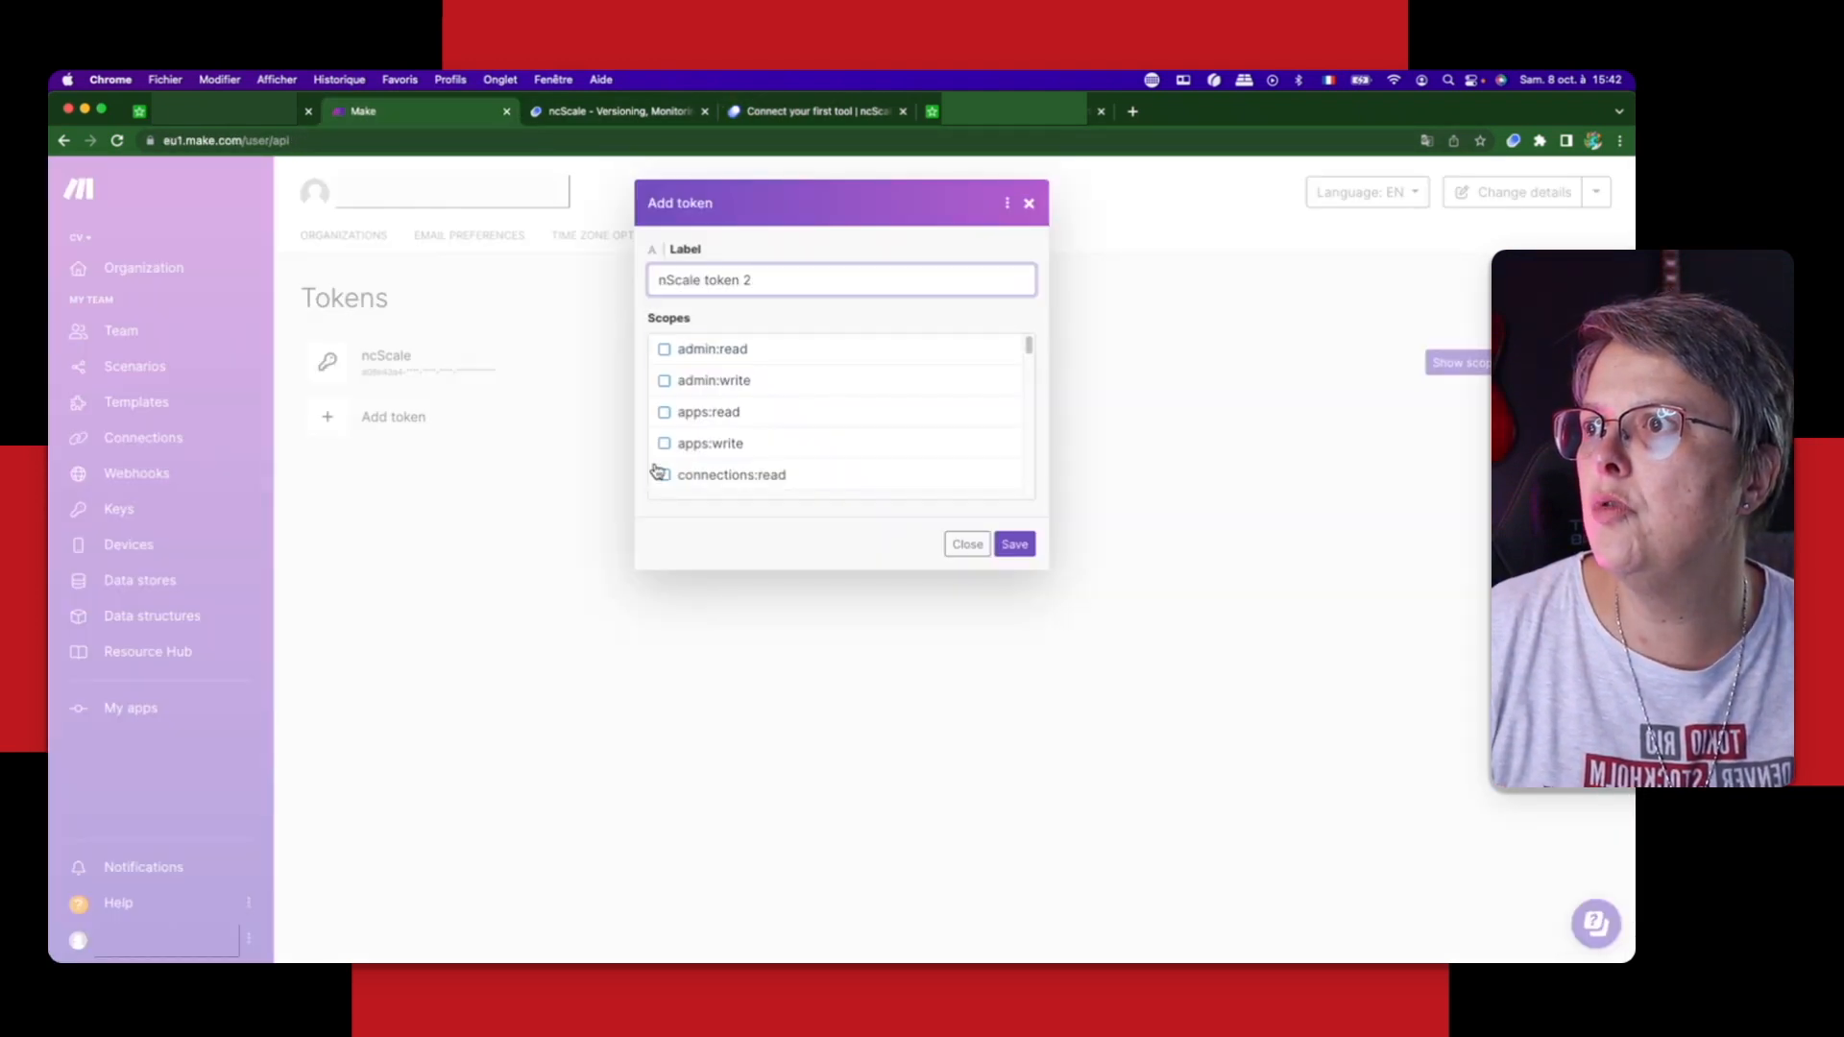
click(661, 473)
click(663, 413)
scroll(780, 473, down, 1)
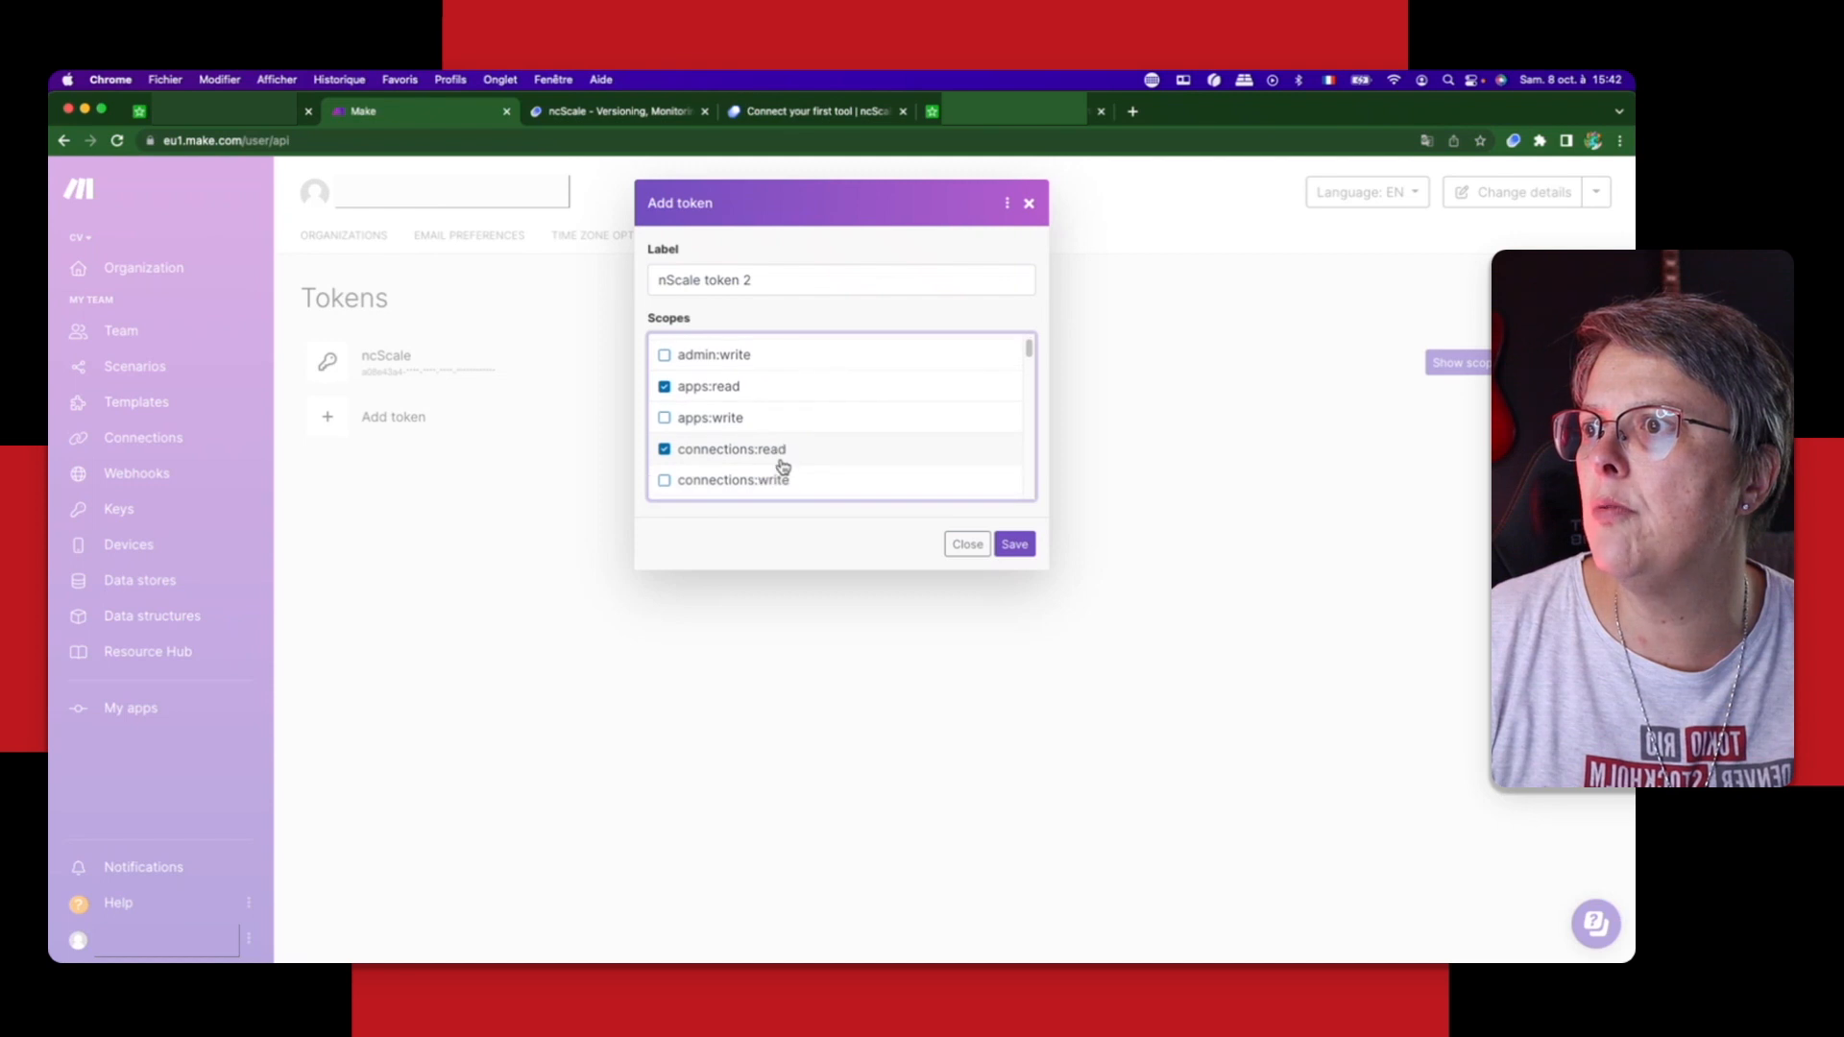
scroll(783, 467, down, 1)
click(664, 479)
scroll(782, 477, down, 4)
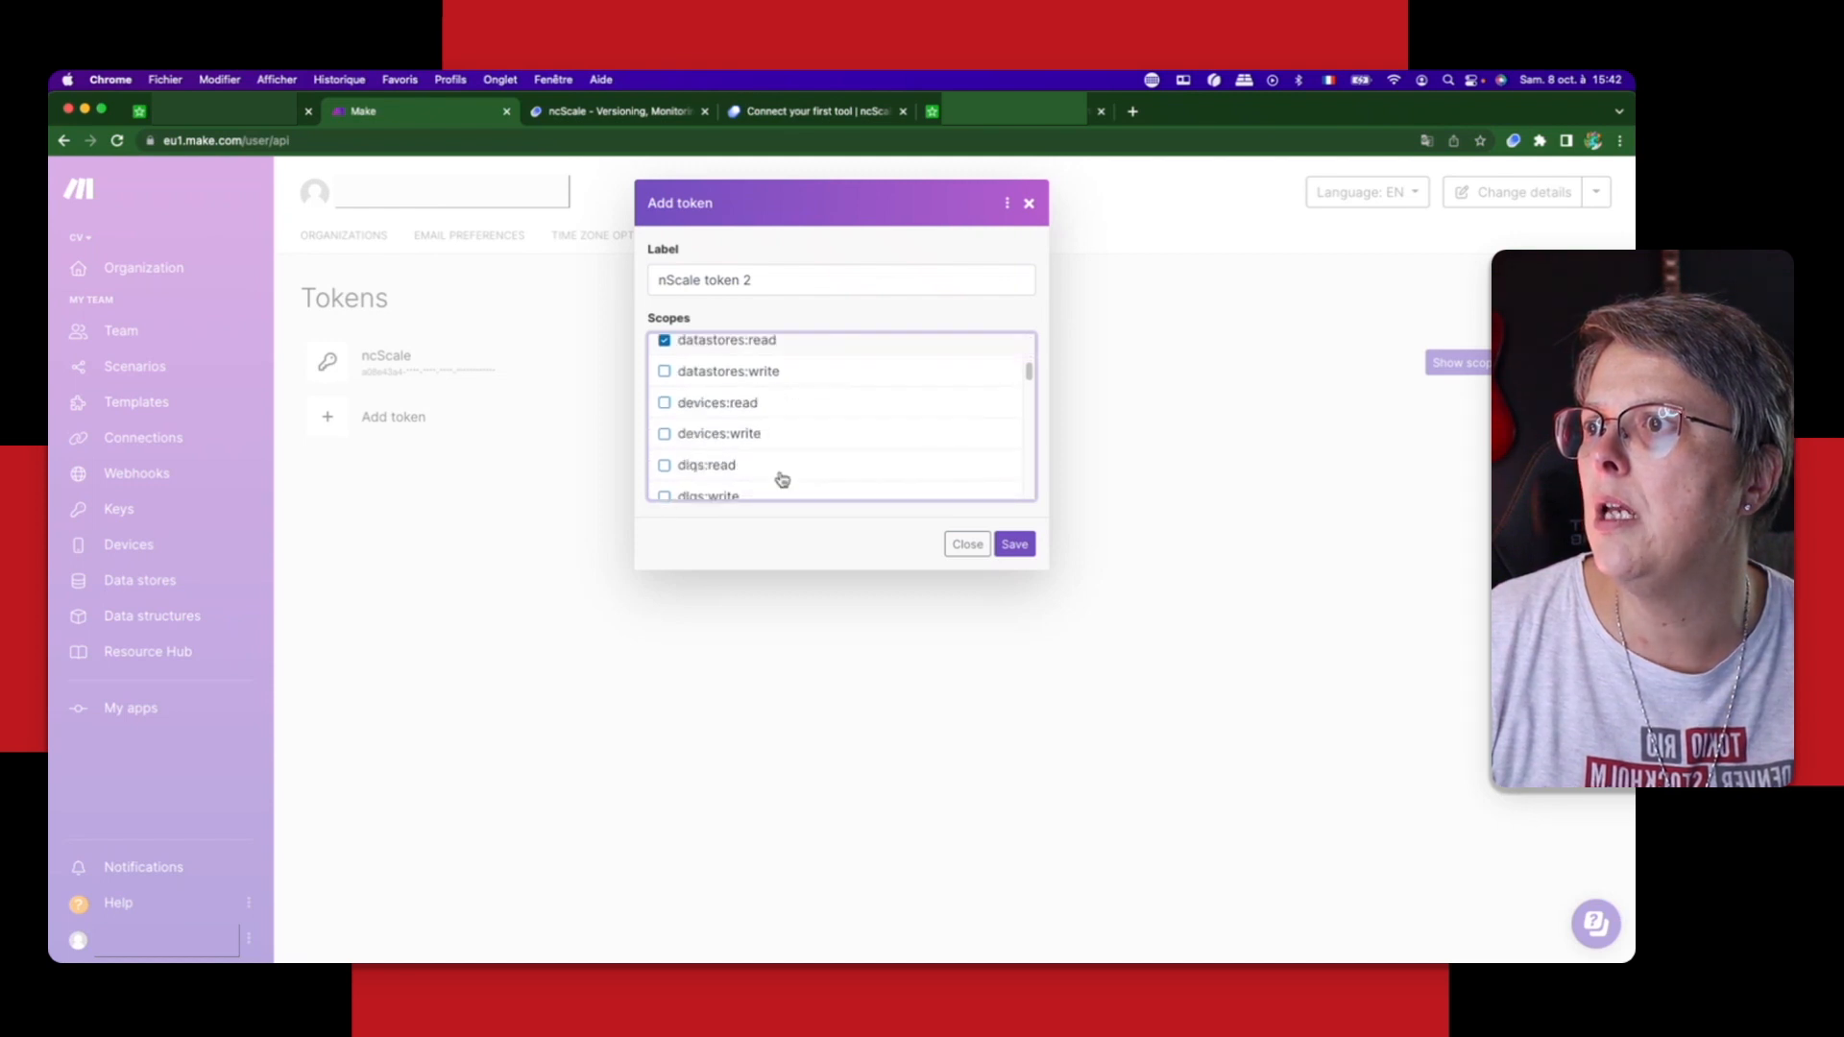
Step: Enable the devices:read, dlqs:read, hooks:read, imt-forms:read and keys:read scopes for the new token
click(696, 406)
click(665, 467)
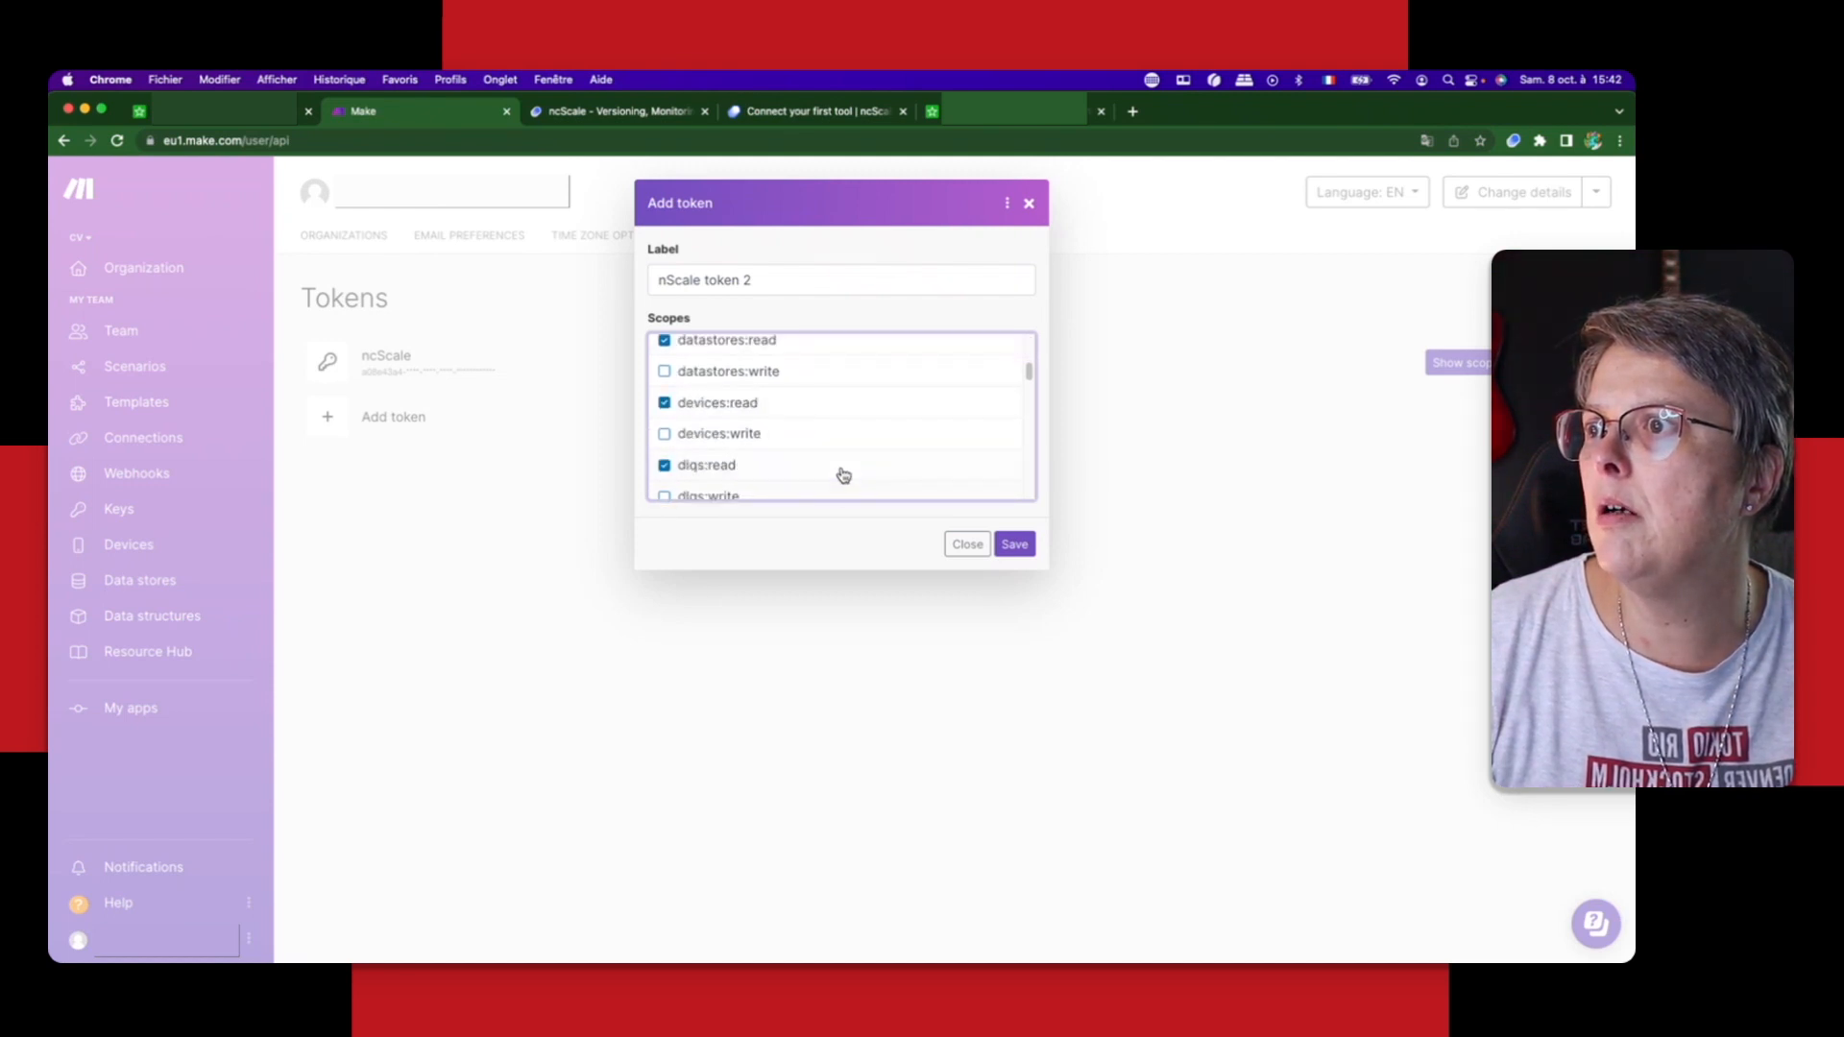
scroll(844, 476, down, 2)
click(665, 458)
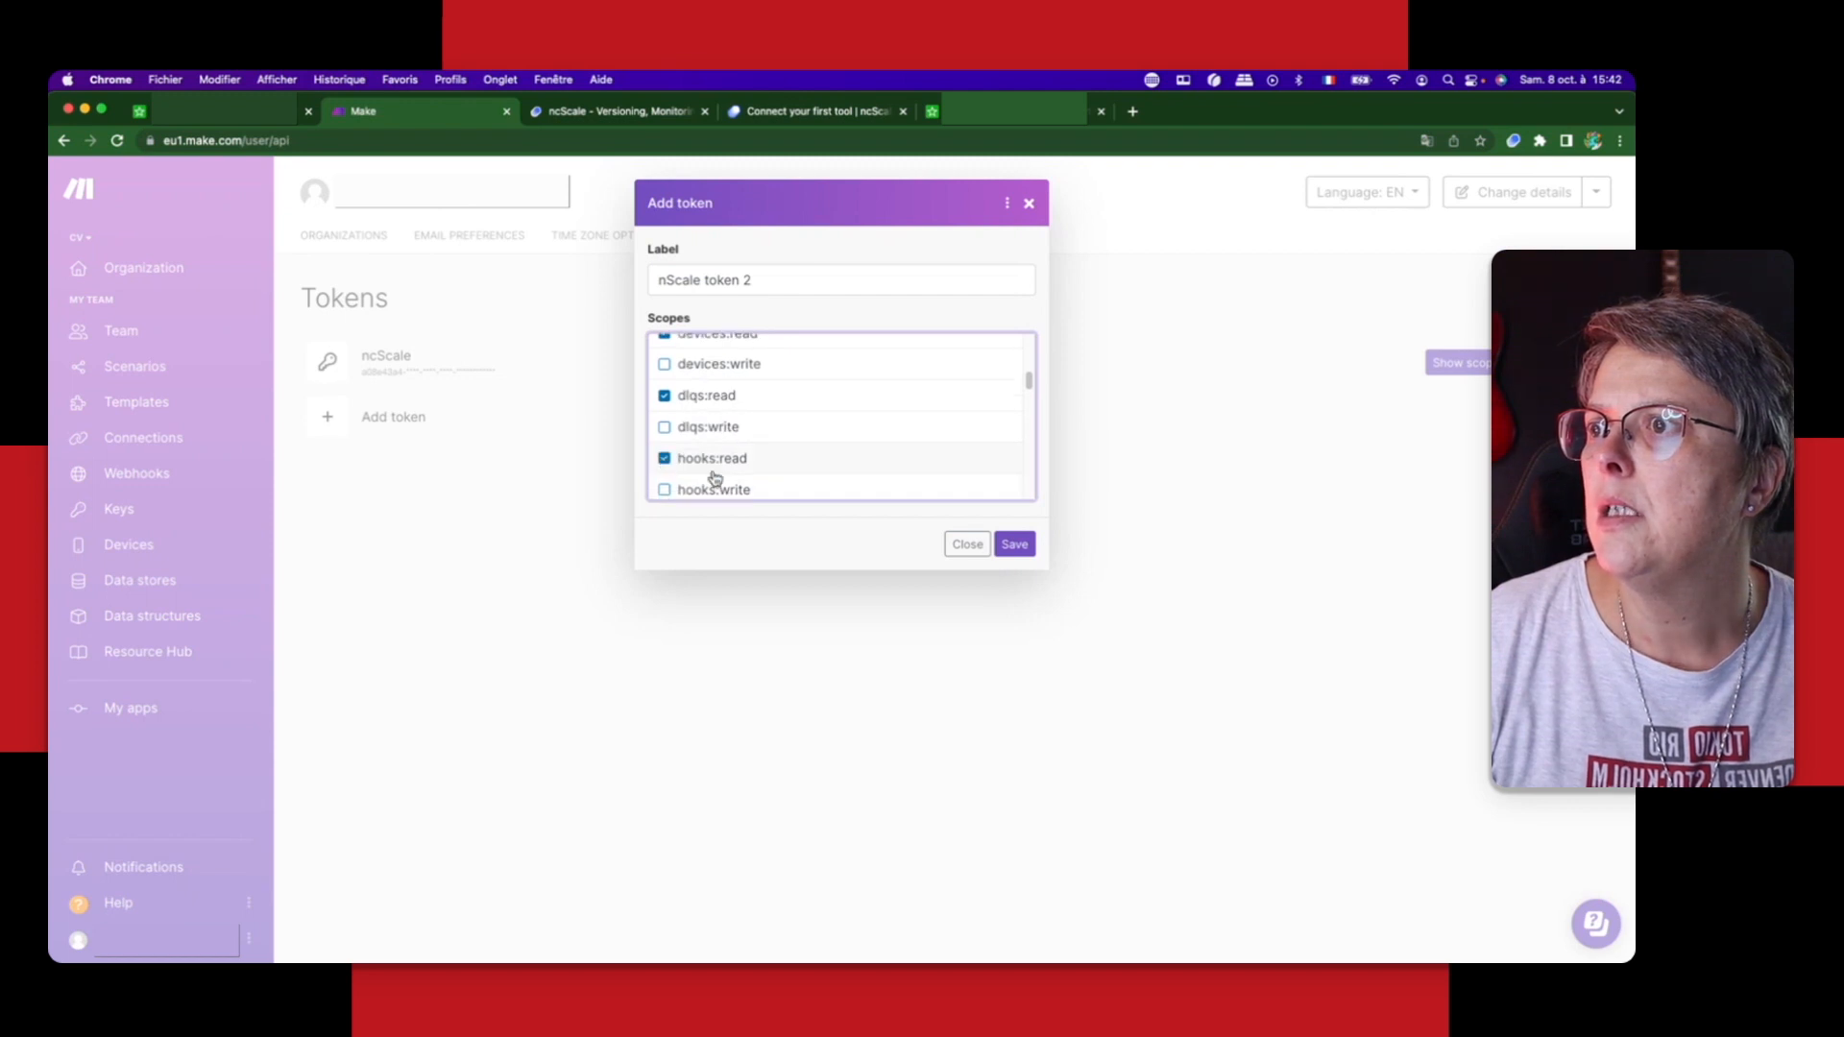
scroll(740, 477, down, 5)
click(665, 347)
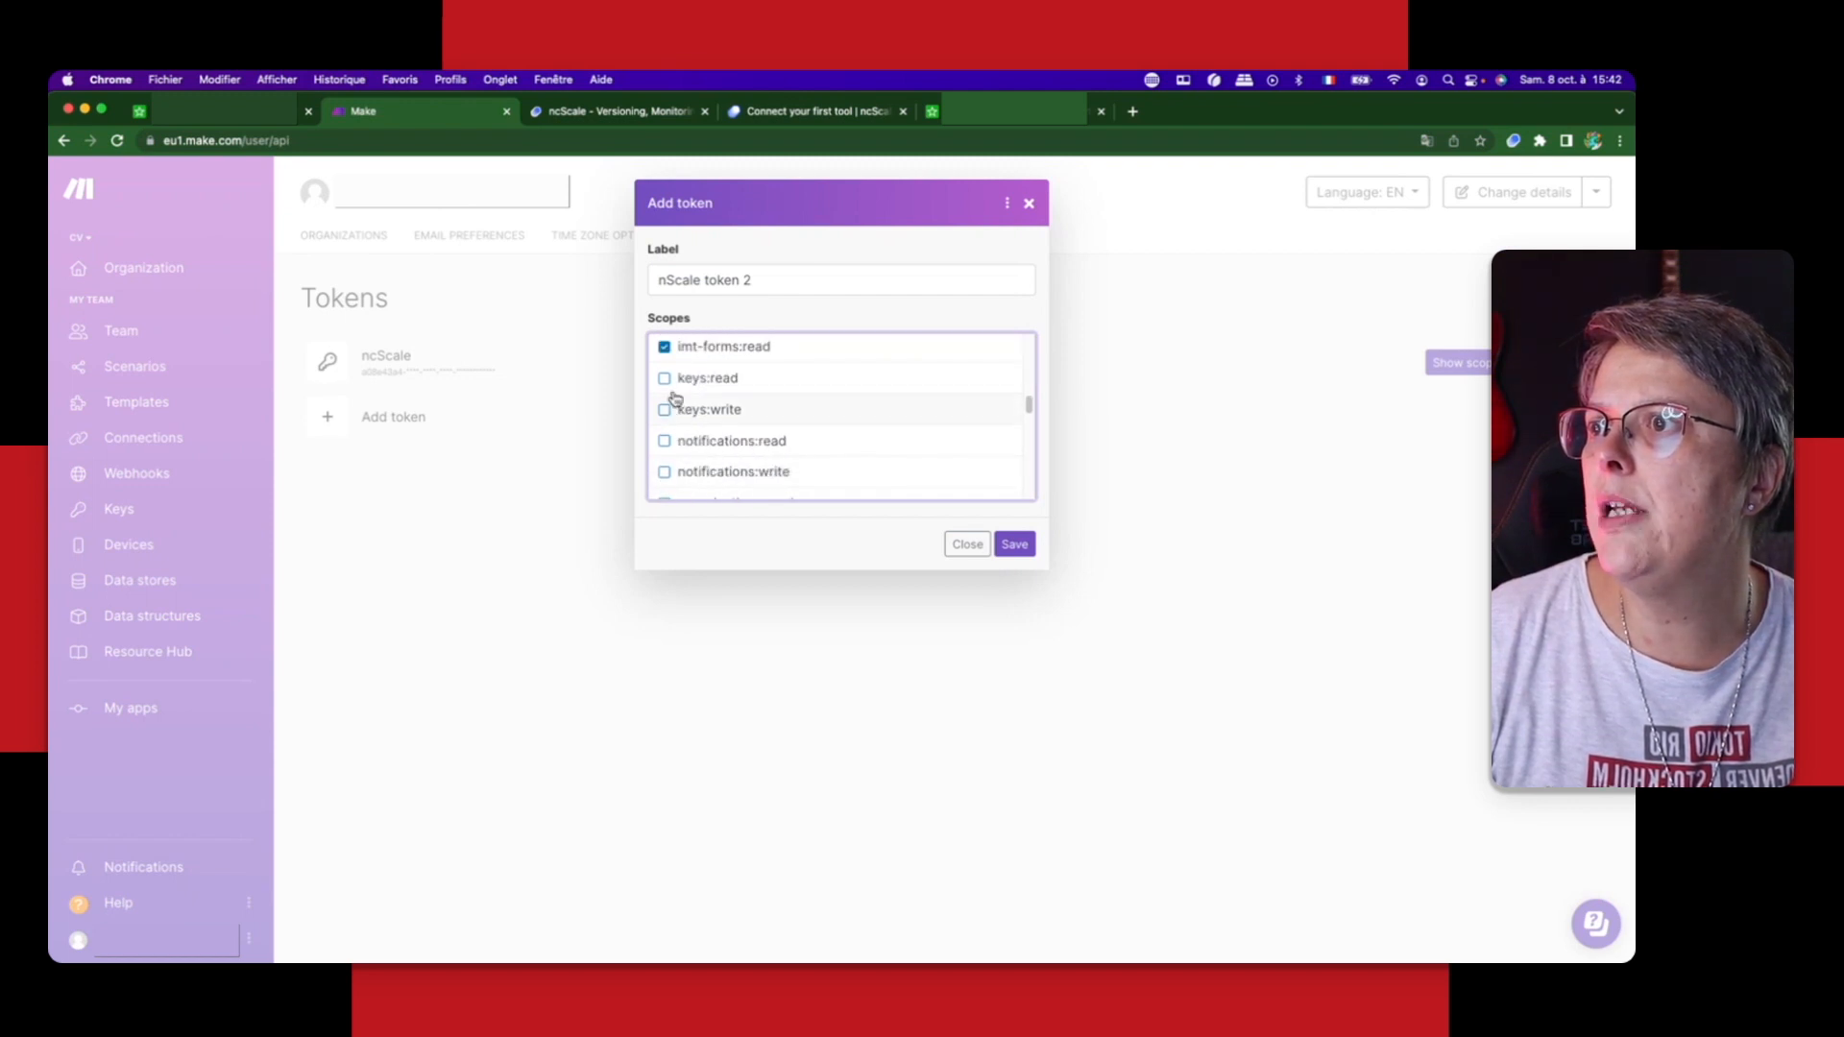
click(677, 378)
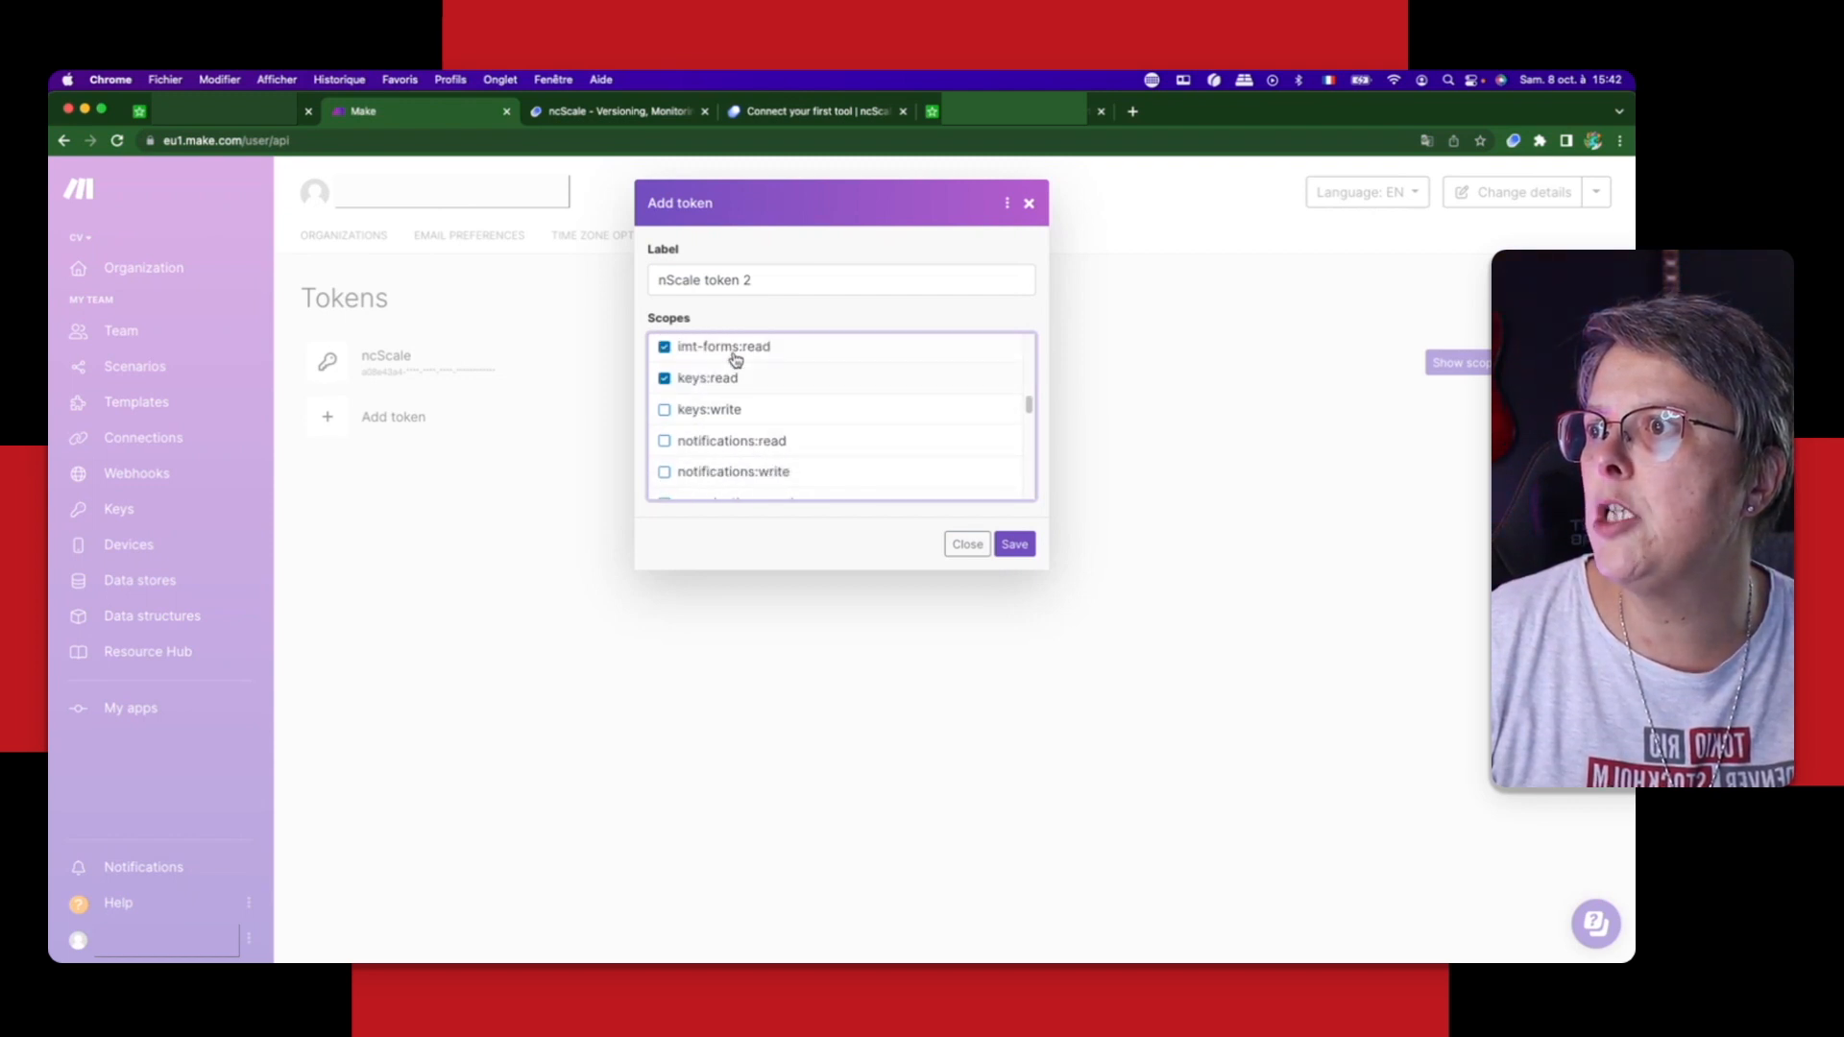
Step: Enable the notifications:read, organizations:read, organization-variables:read, scenarios:read and sdk-apps:read scopes for the token
click(801, 449)
scroll(679, 465, down, 1)
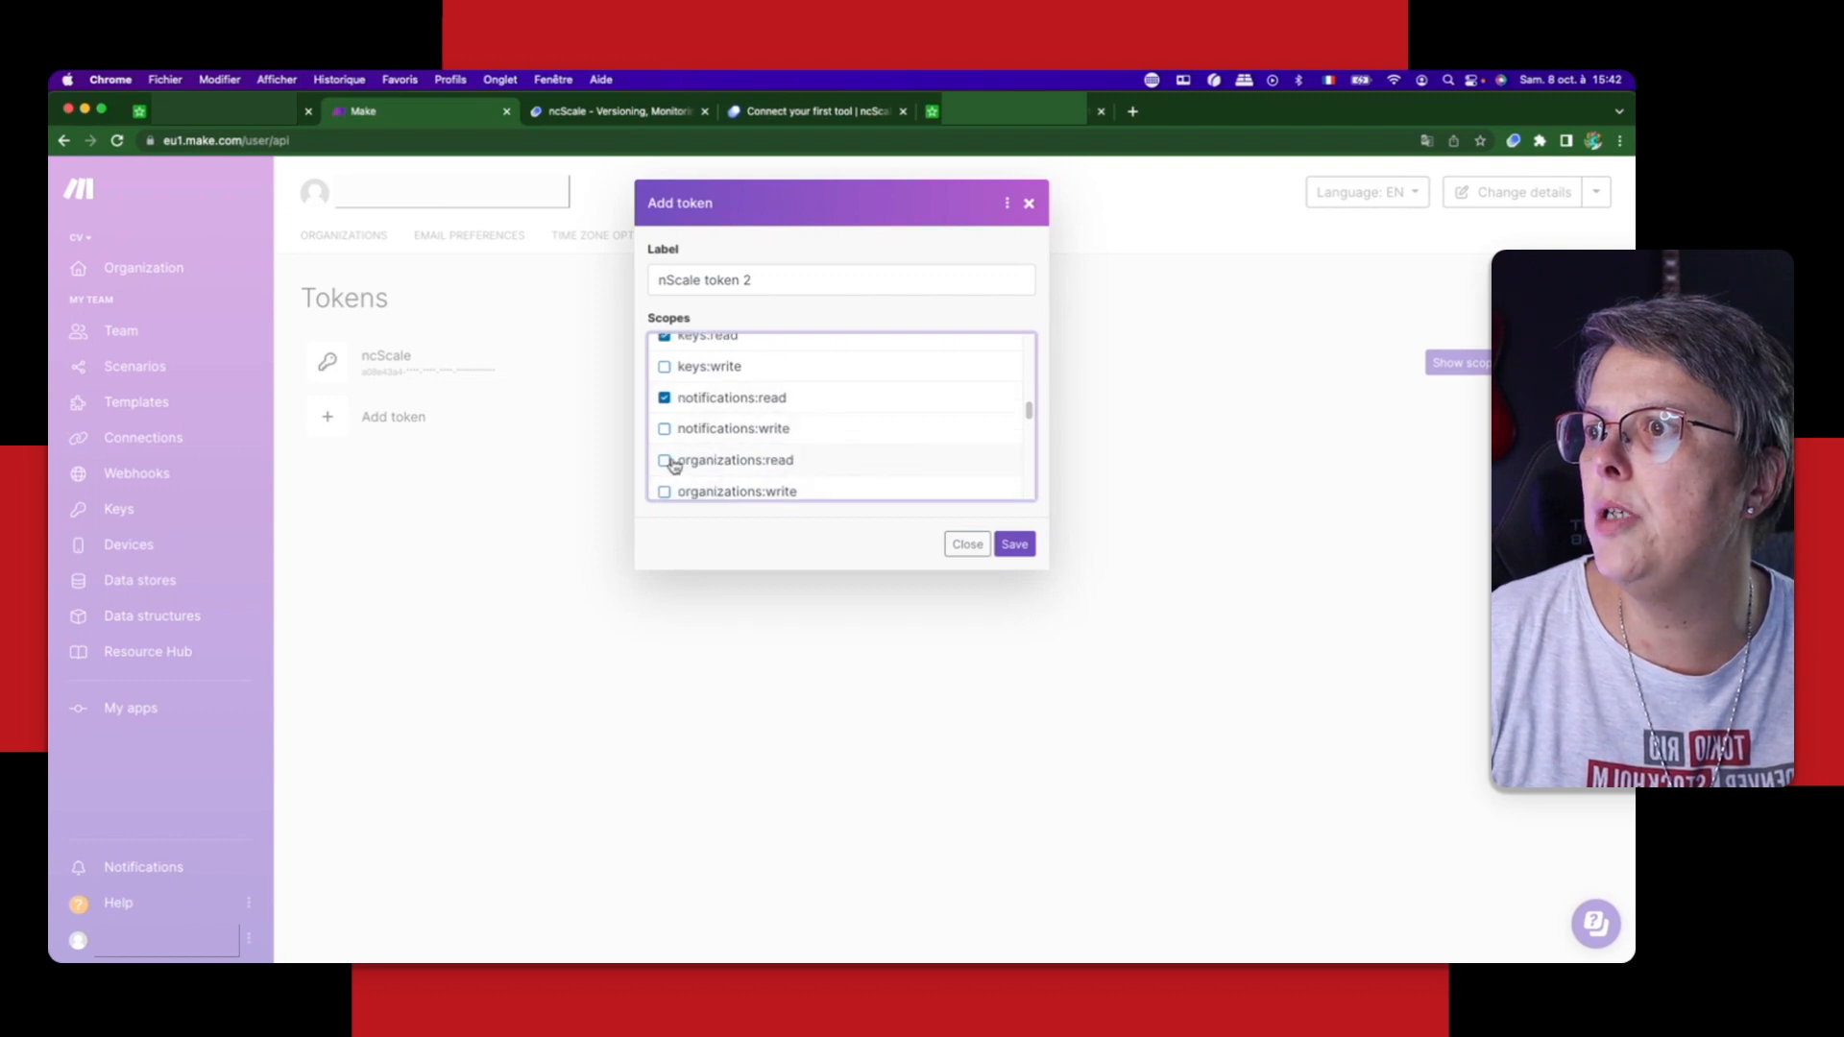
click(666, 461)
scroll(859, 460, down, 1)
scroll(858, 460, down, 4)
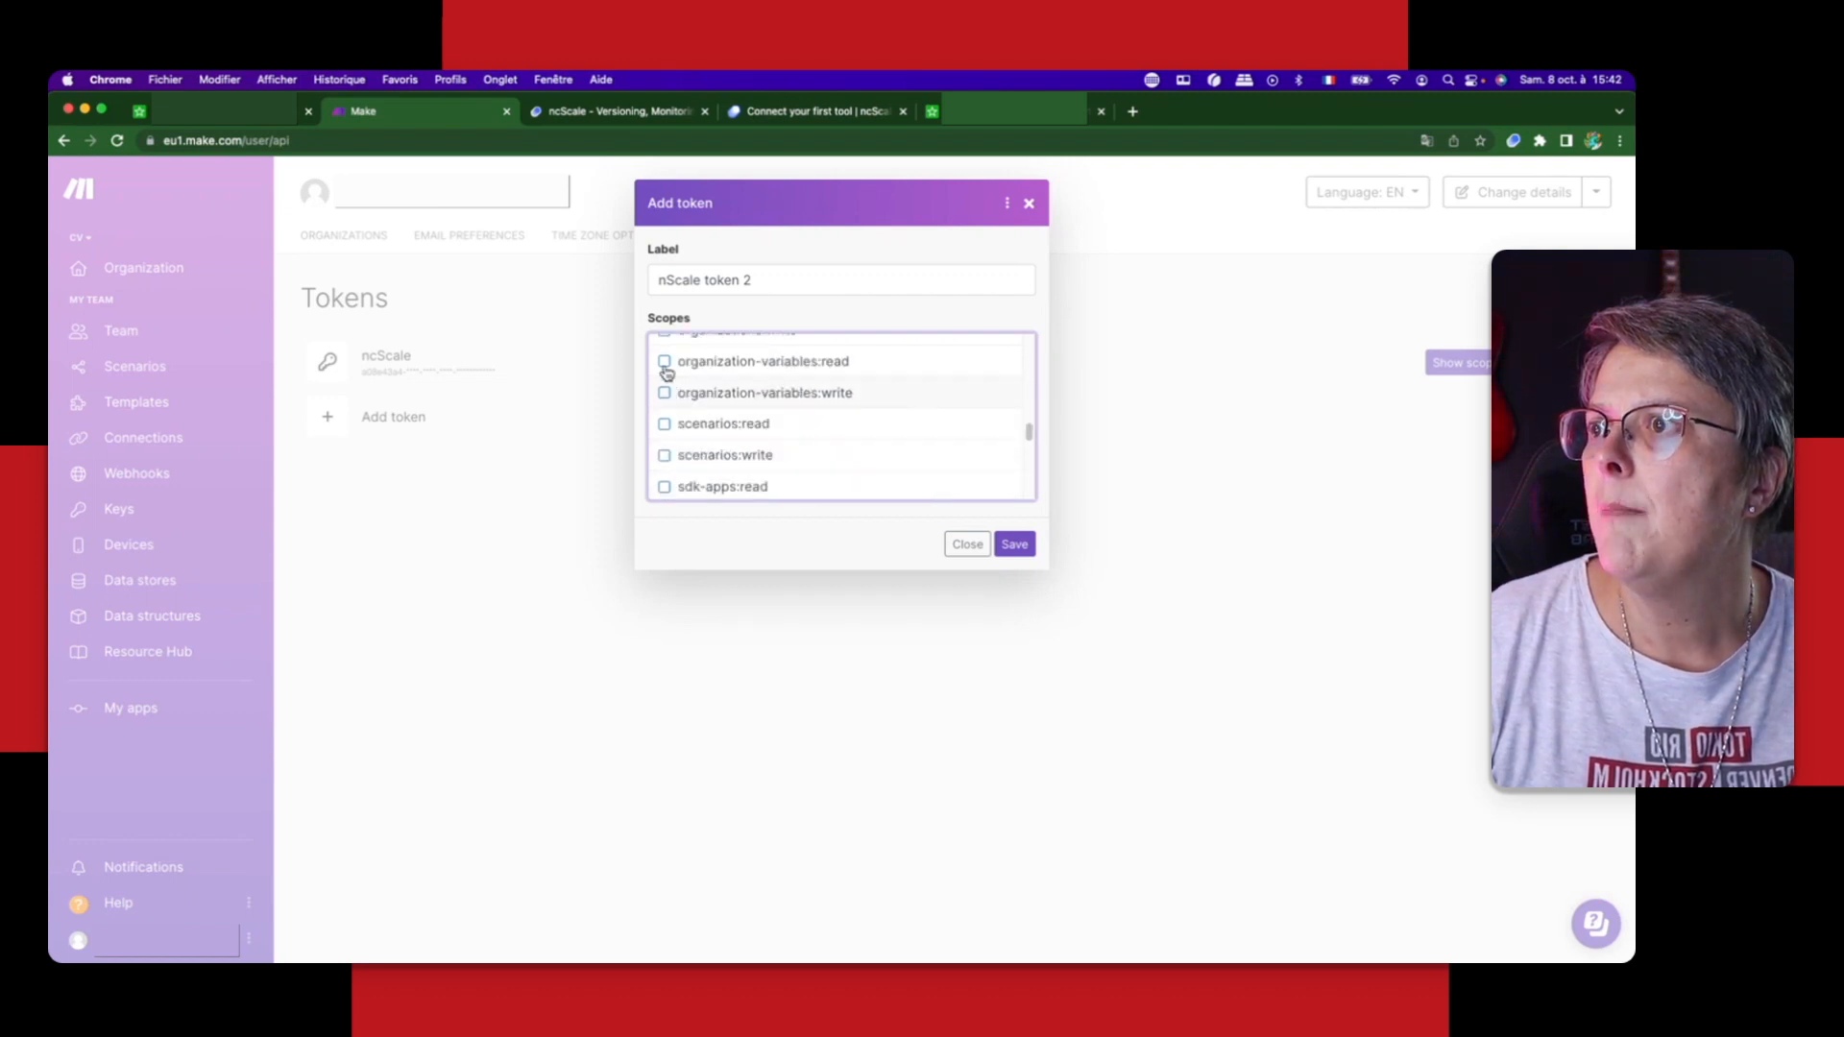
click(664, 363)
click(665, 424)
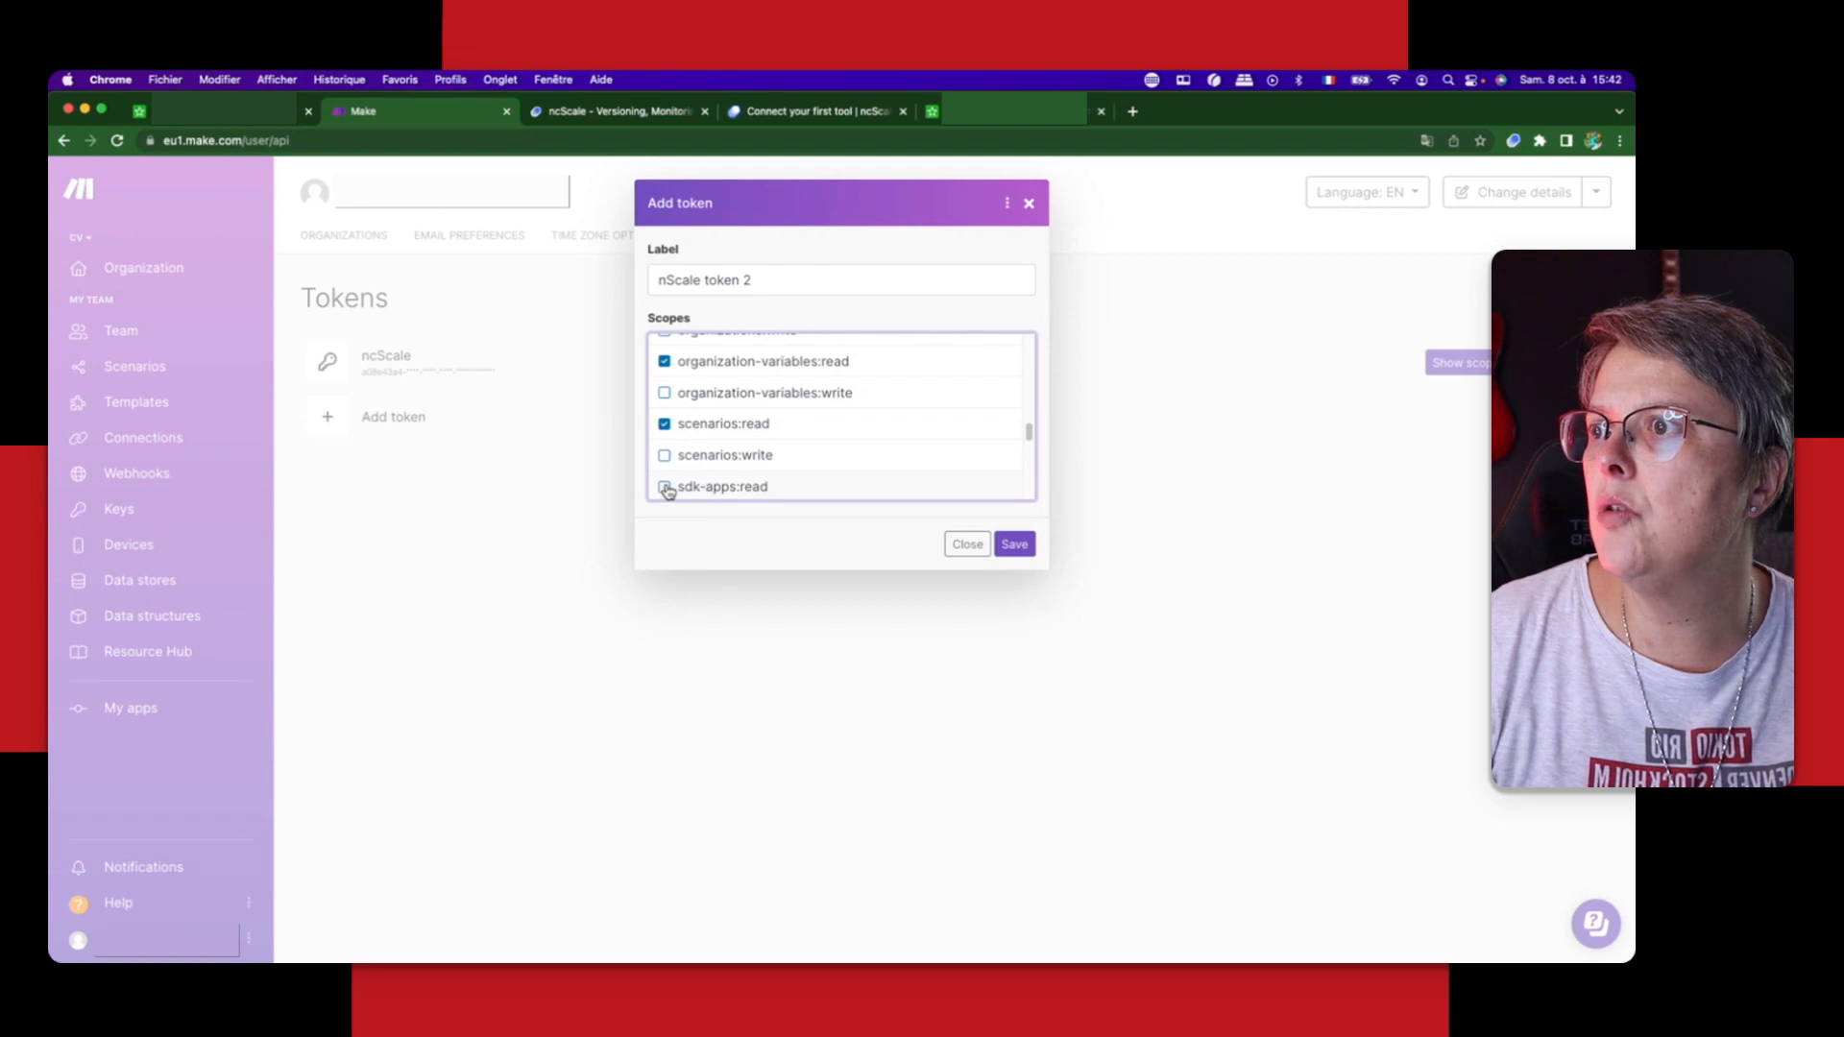
click(665, 487)
Step: Enable the system:read, teams:read, team-variables:read and templates:read scopes for the token
scroll(787, 478, down, 2)
scroll(788, 478, down, 3)
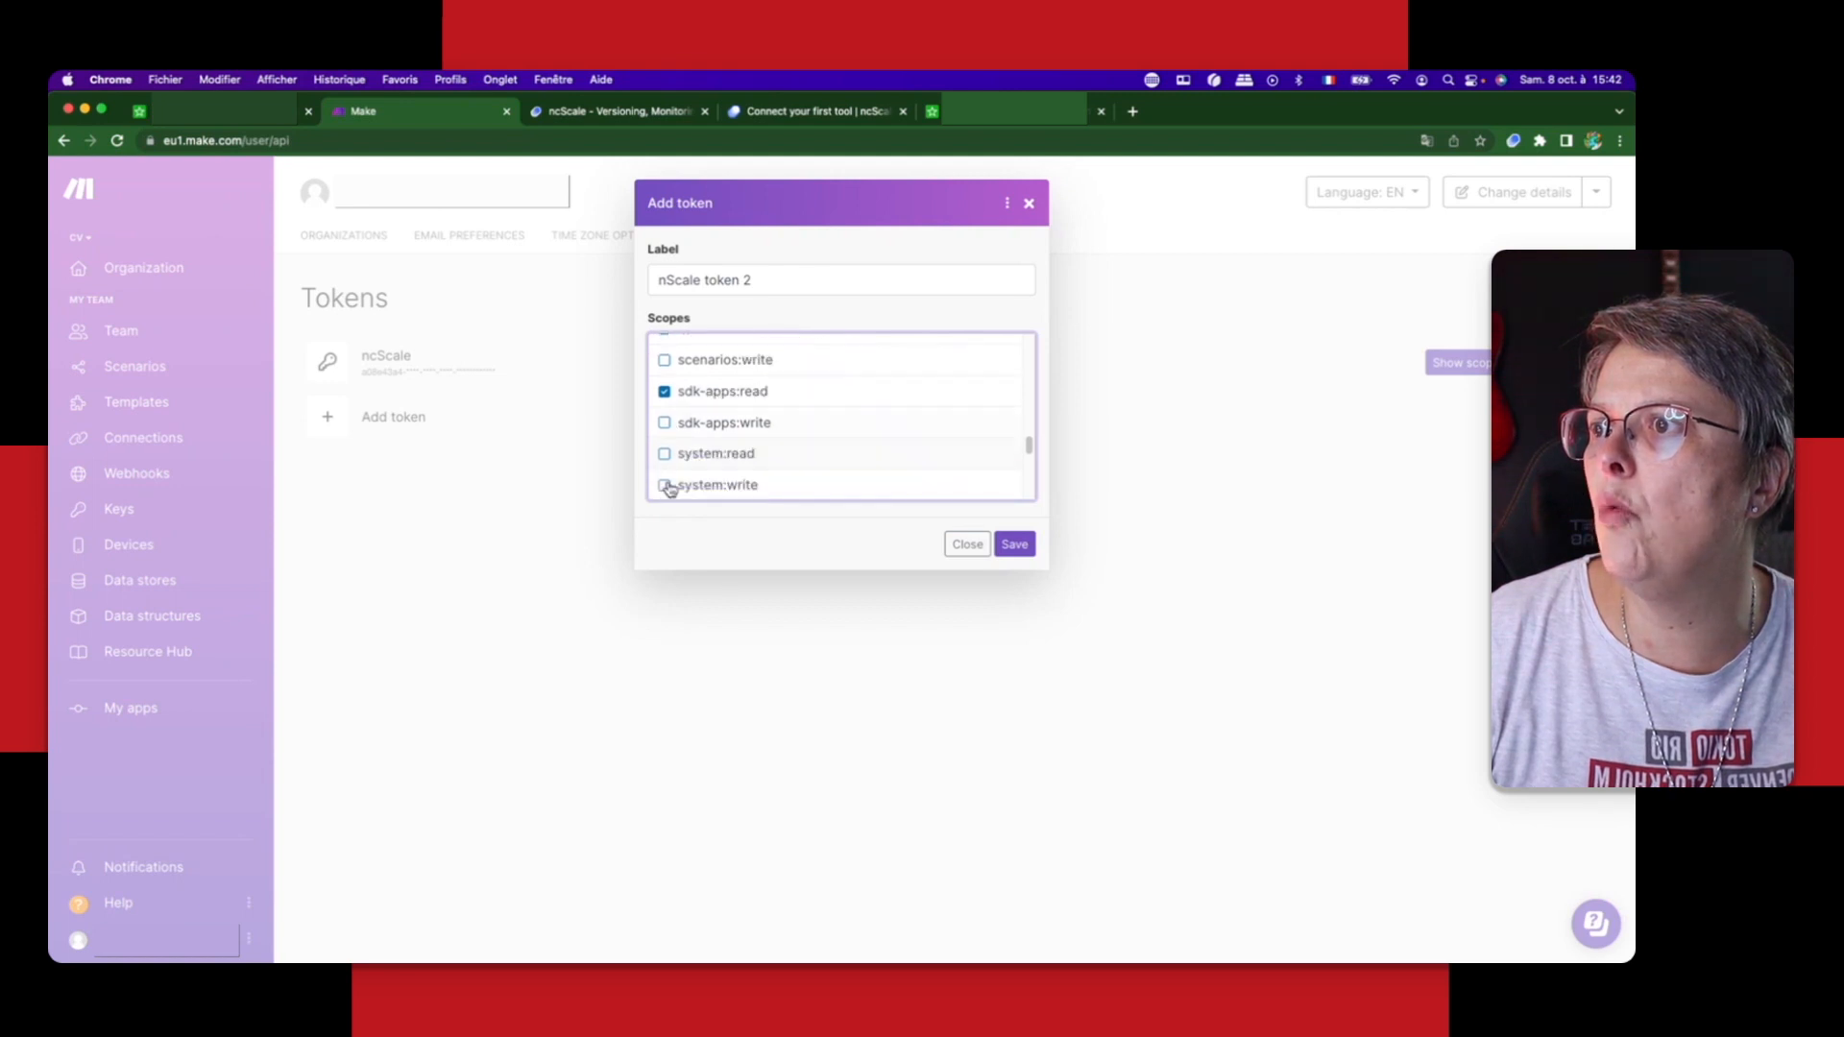
click(664, 425)
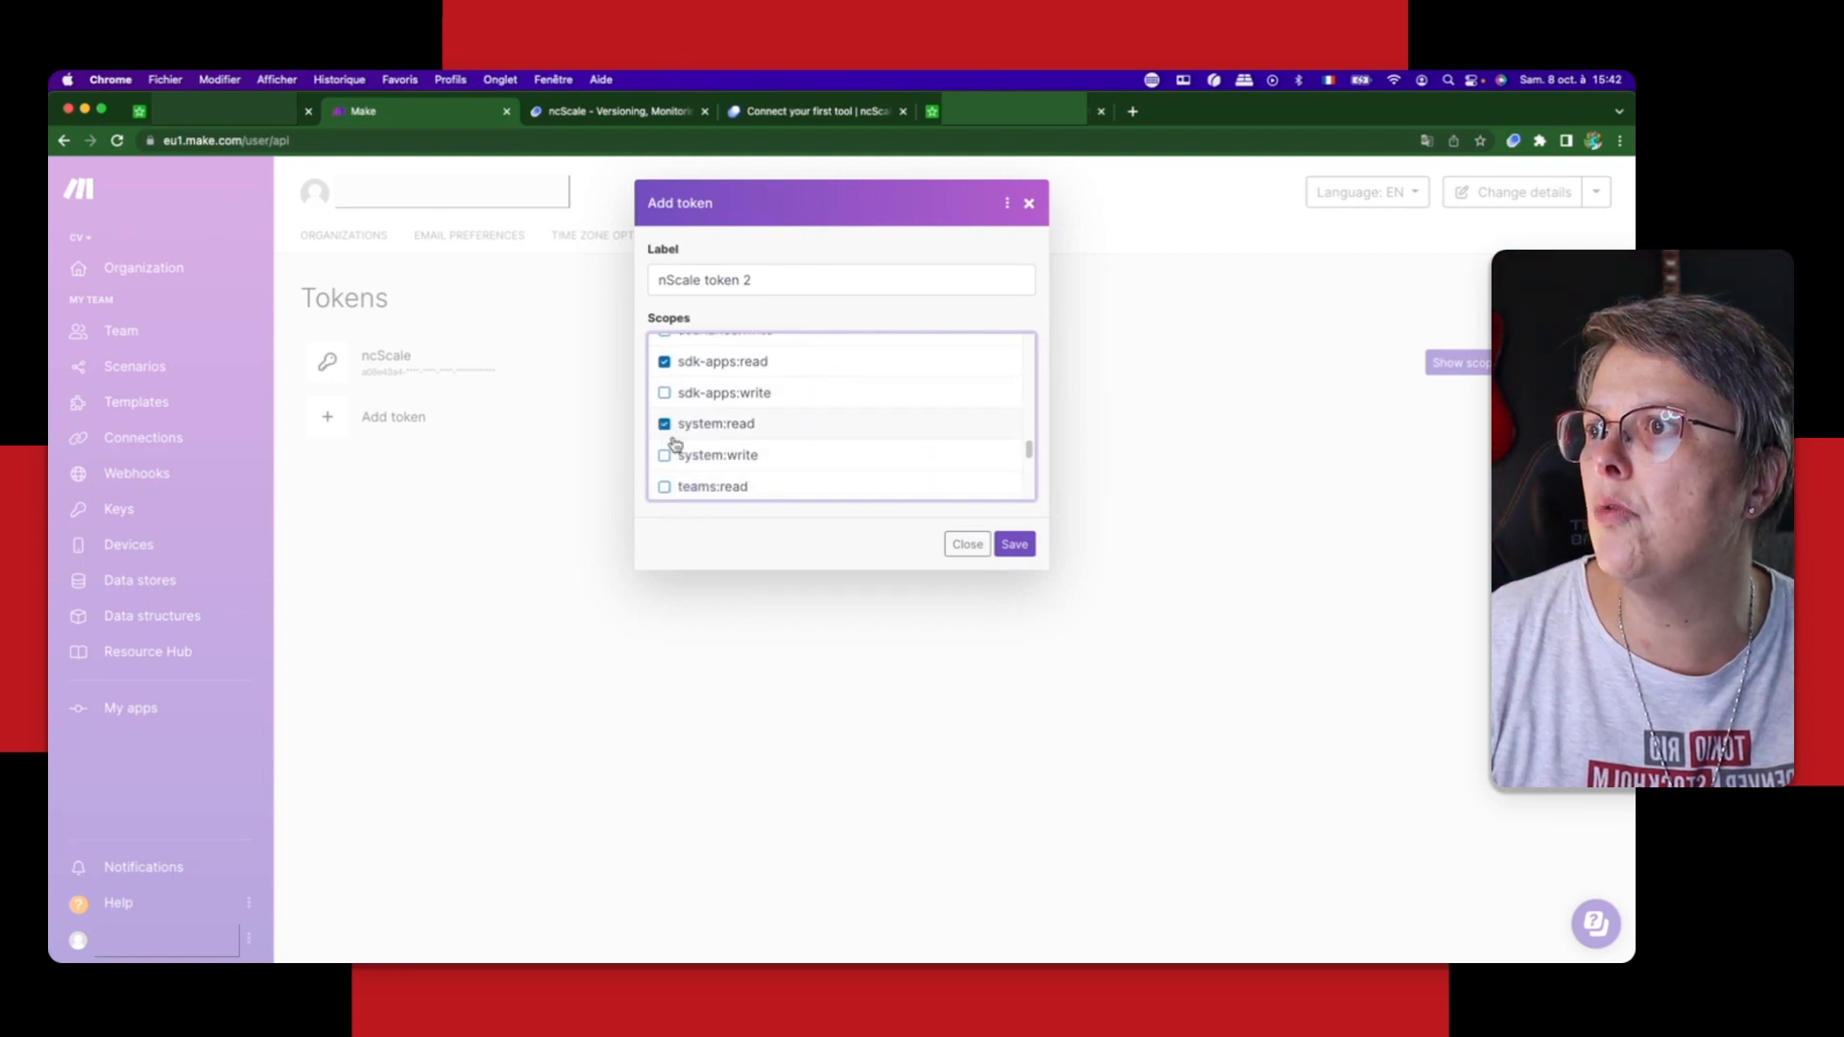
click(665, 486)
scroll(807, 466, down, 4)
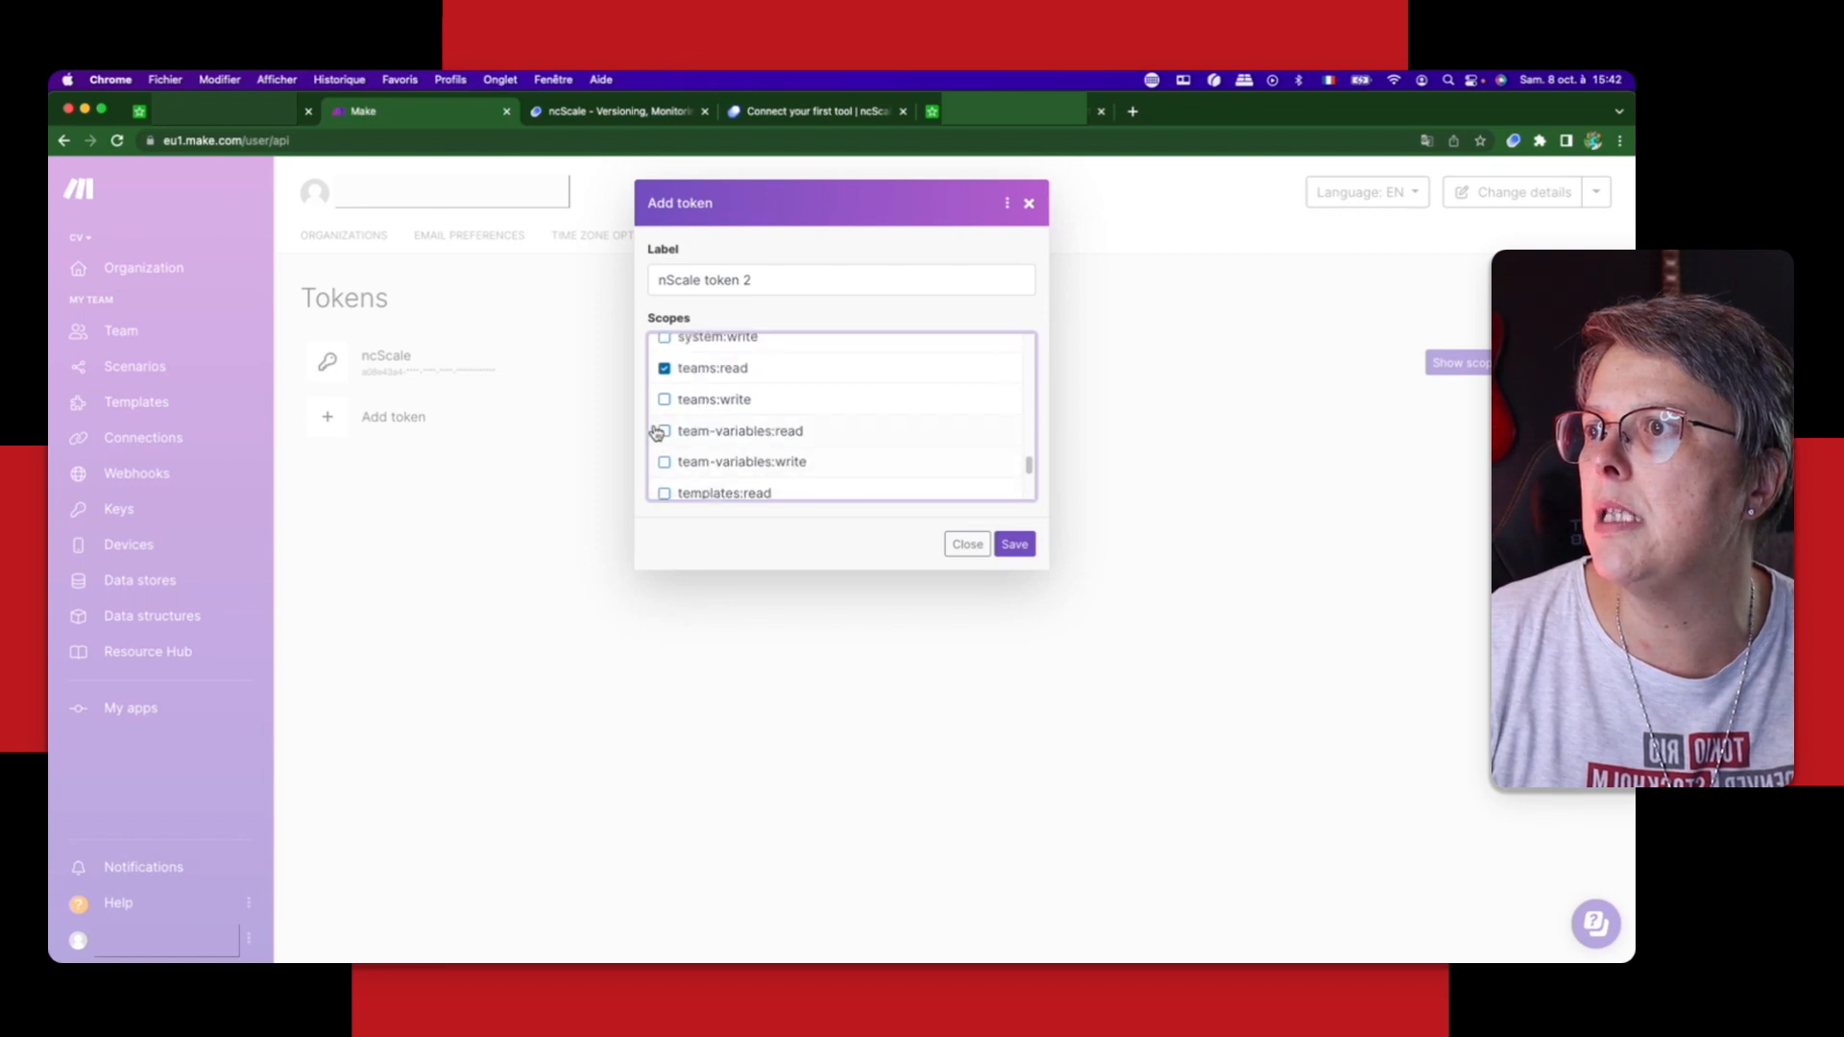
click(664, 432)
click(664, 493)
Step: Enable the remaining udts:read and user:read scopes and save the new Make token
scroll(849, 453, down, 1)
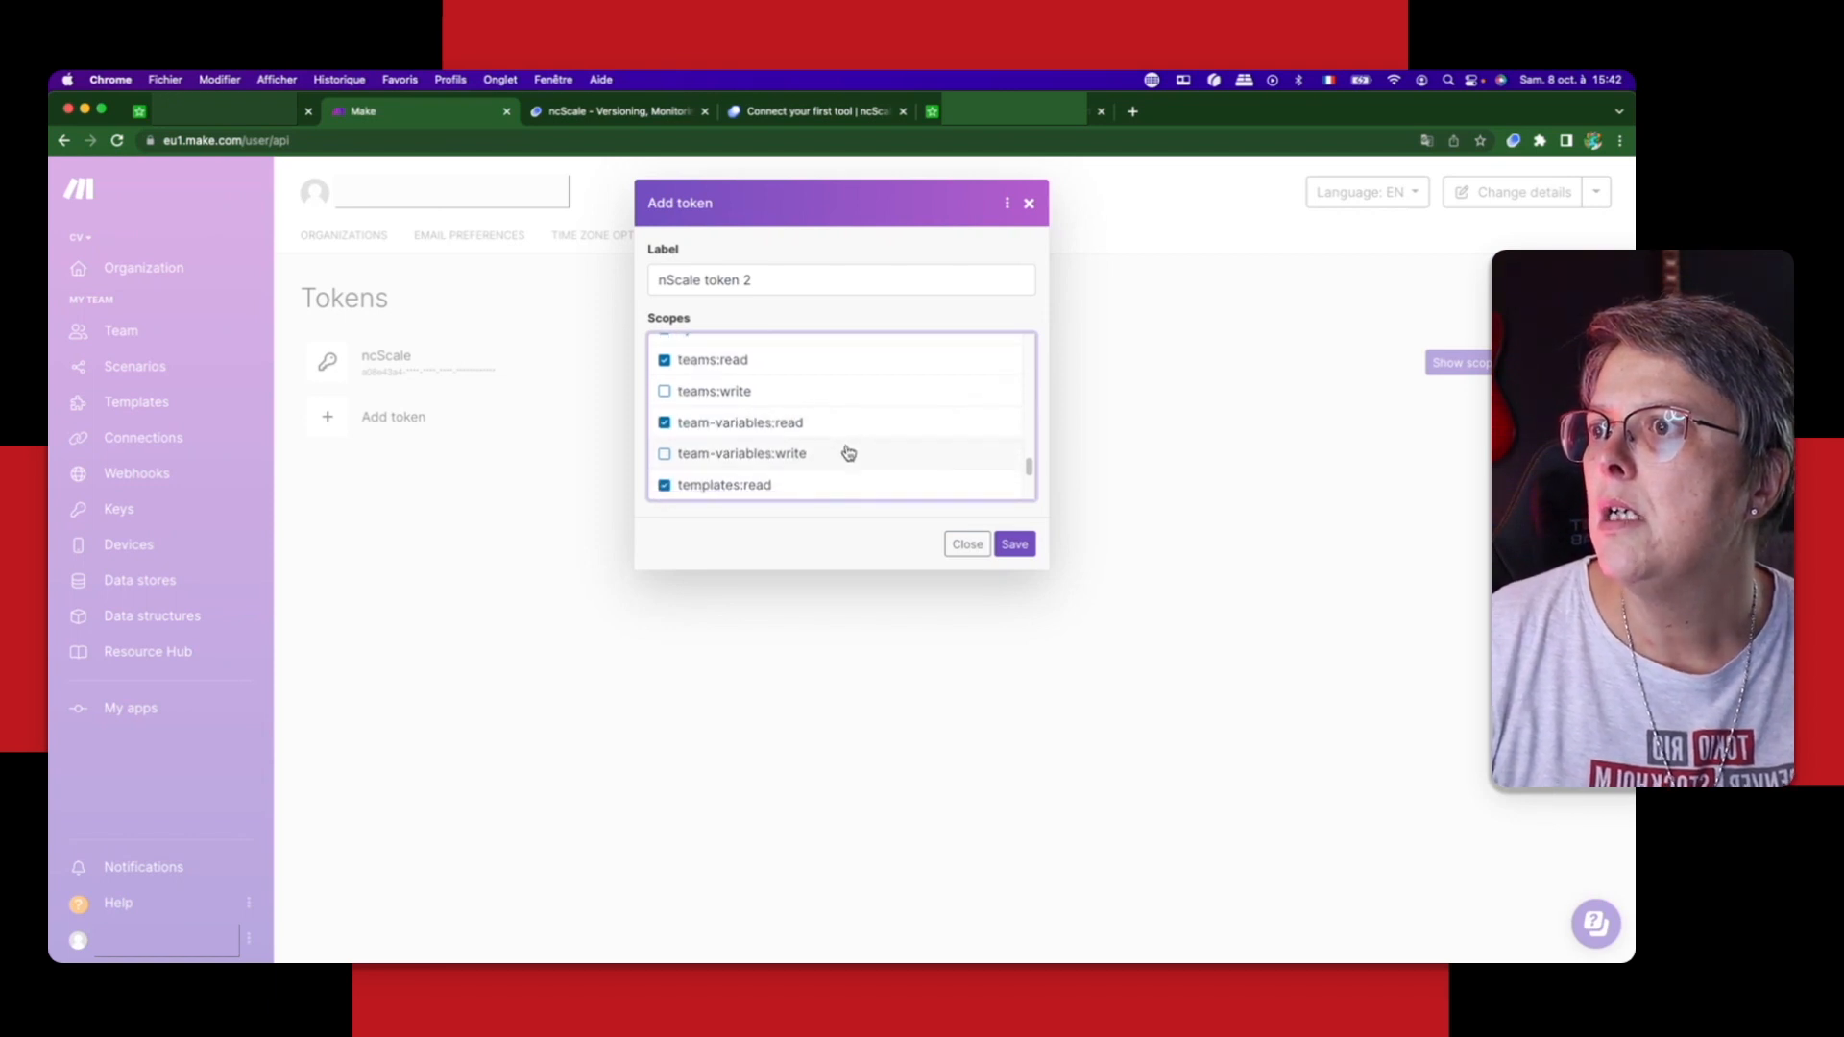
scroll(849, 452, down, 2)
click(675, 491)
scroll(849, 448, down, 1)
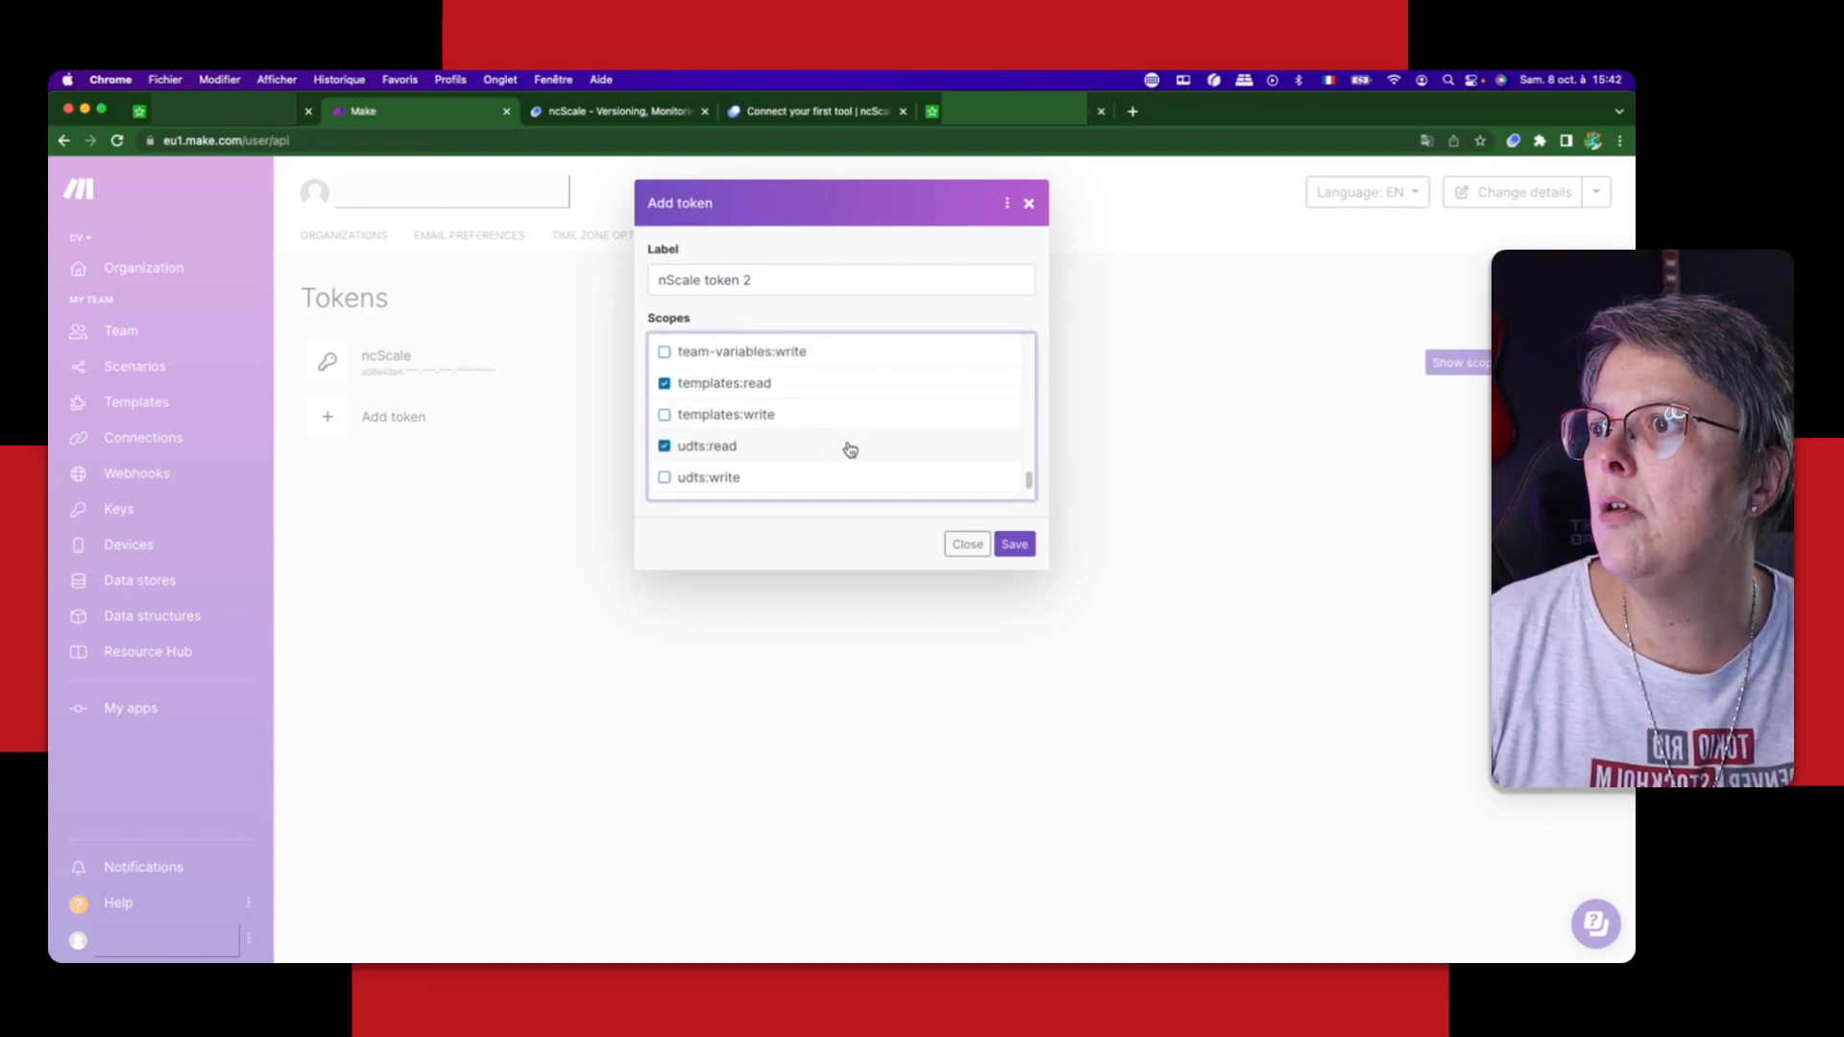
scroll(849, 448, down, 2)
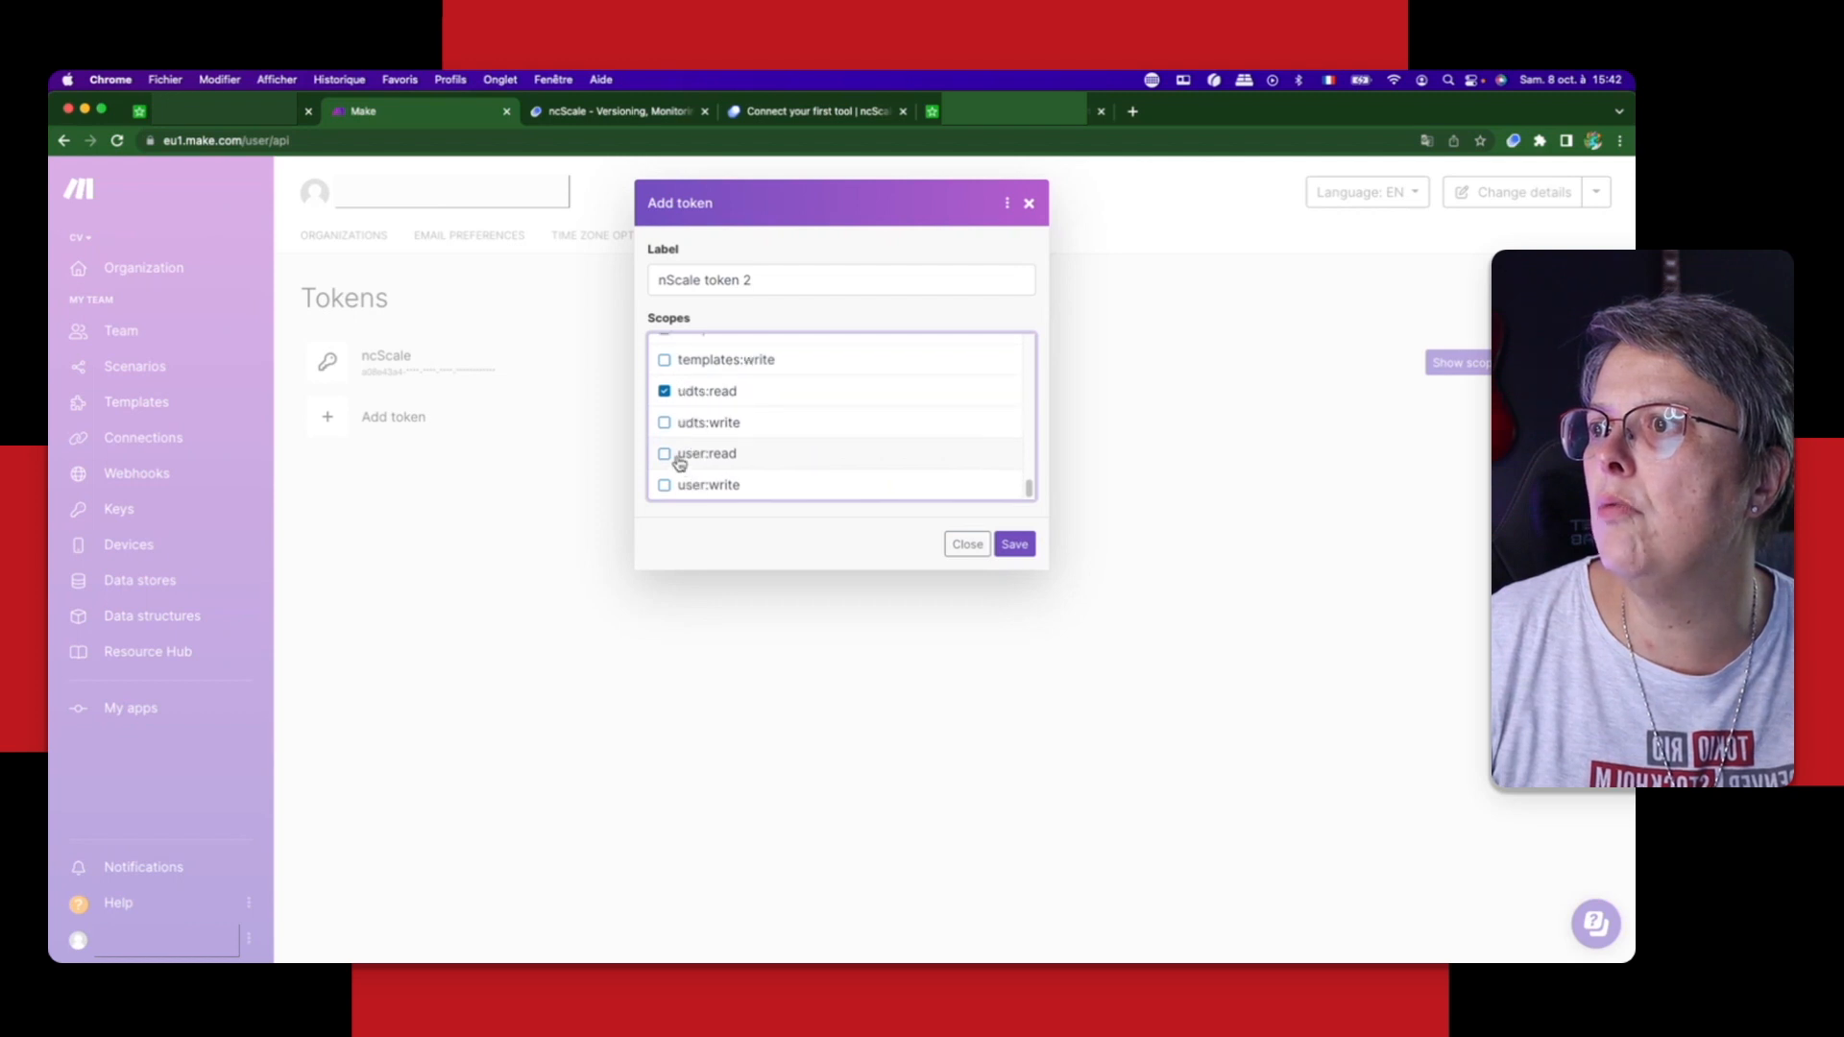
click(677, 459)
click(1014, 545)
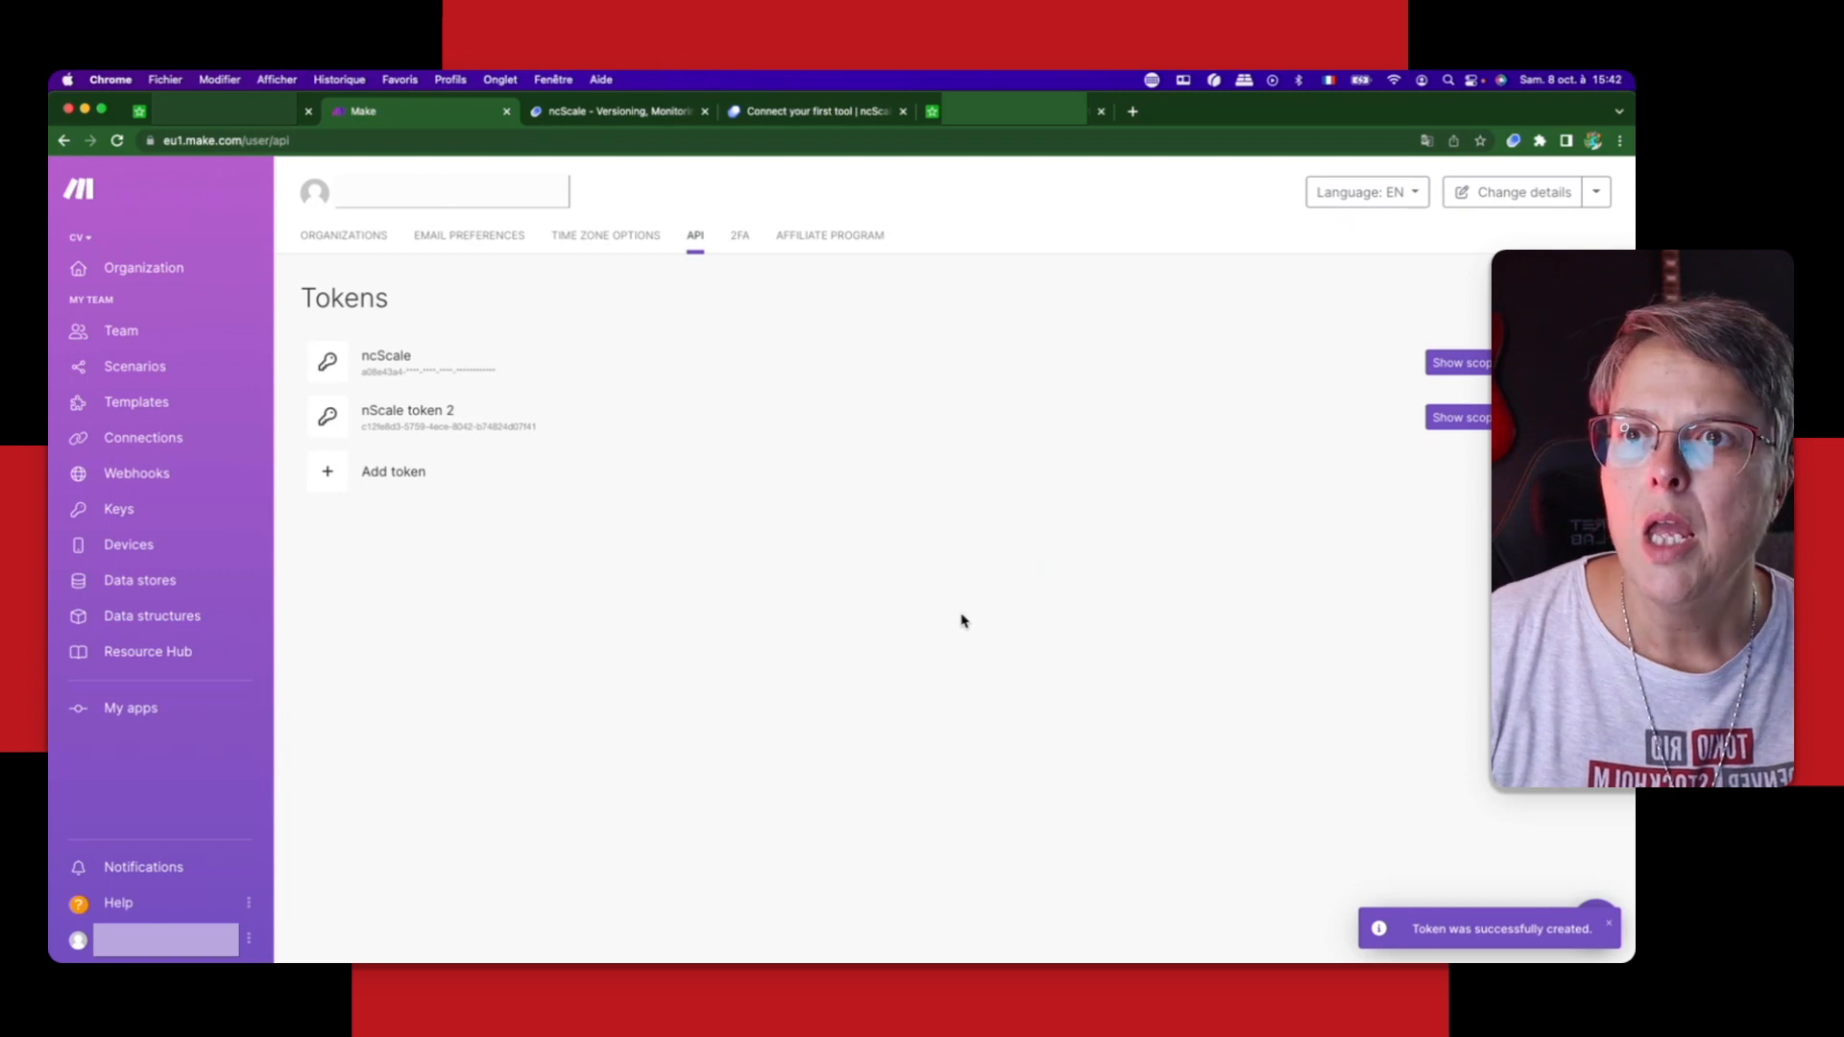
Step: Copy the new Make token into the API key field in ncScale and choose the CV organization
triple_click(499, 437)
key(super+c)
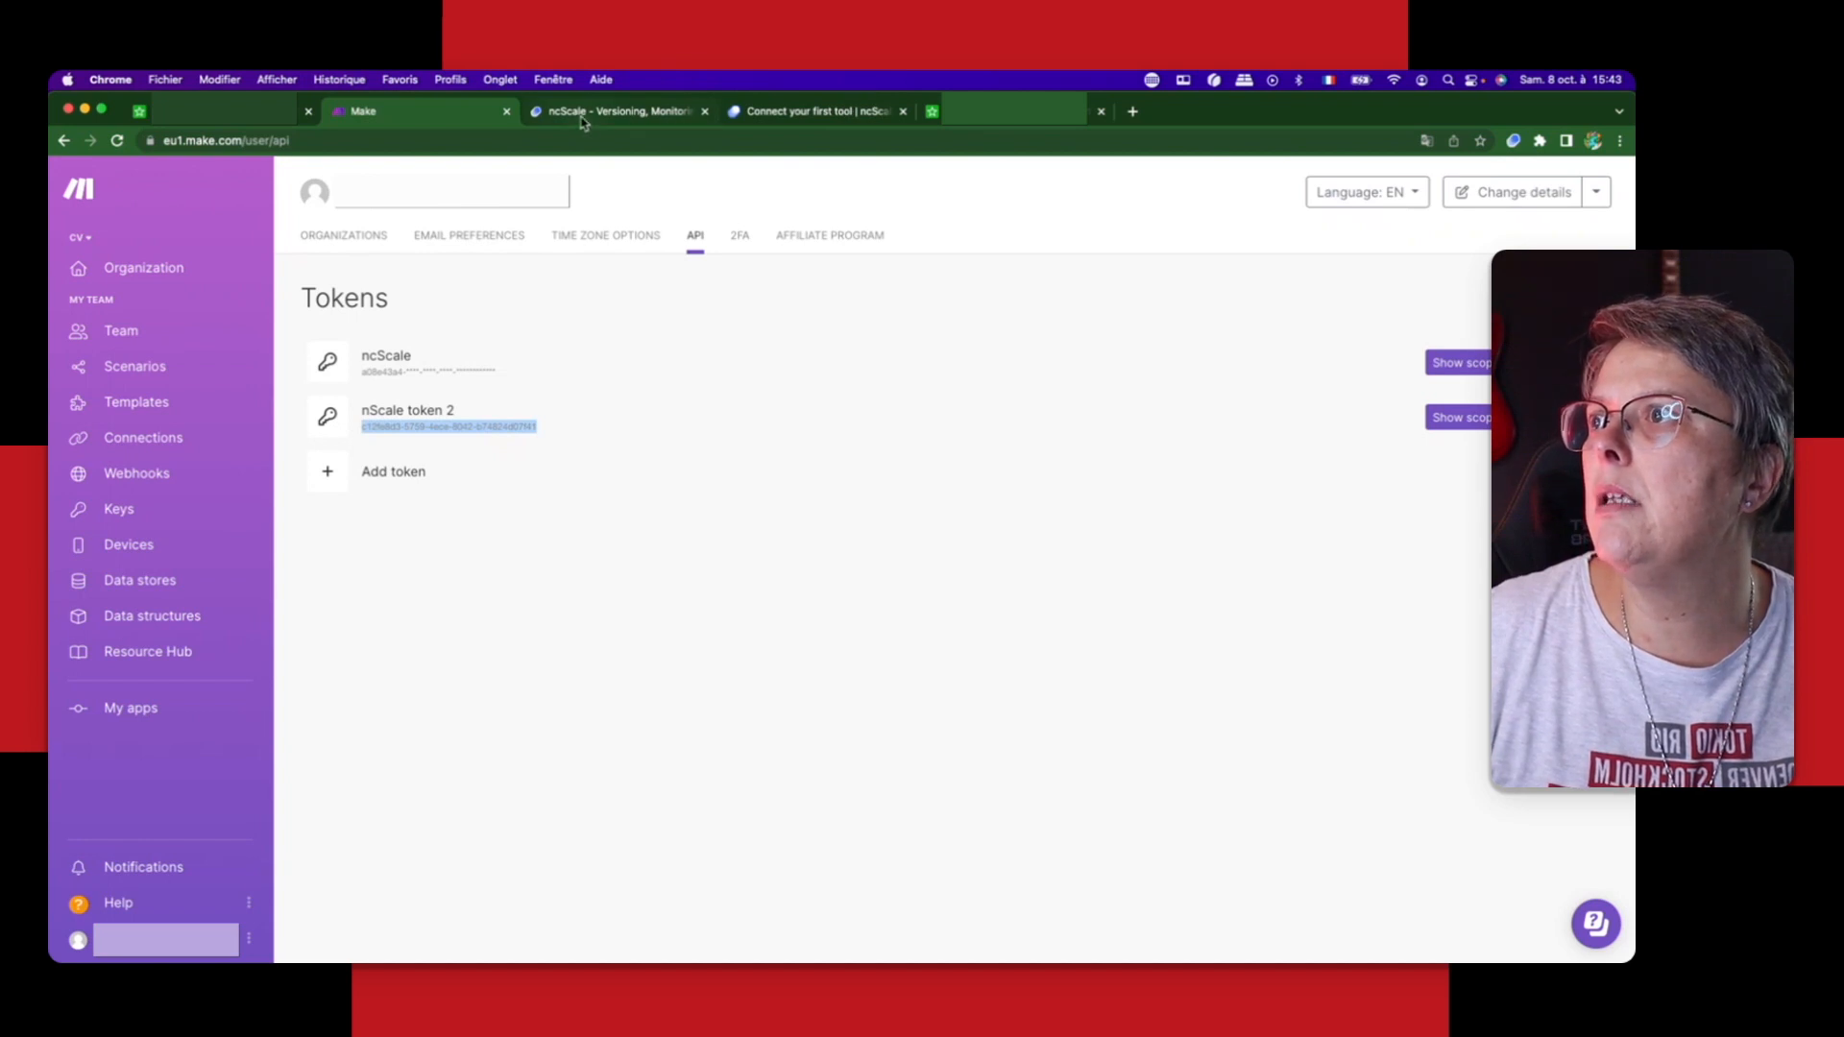
click(811, 111)
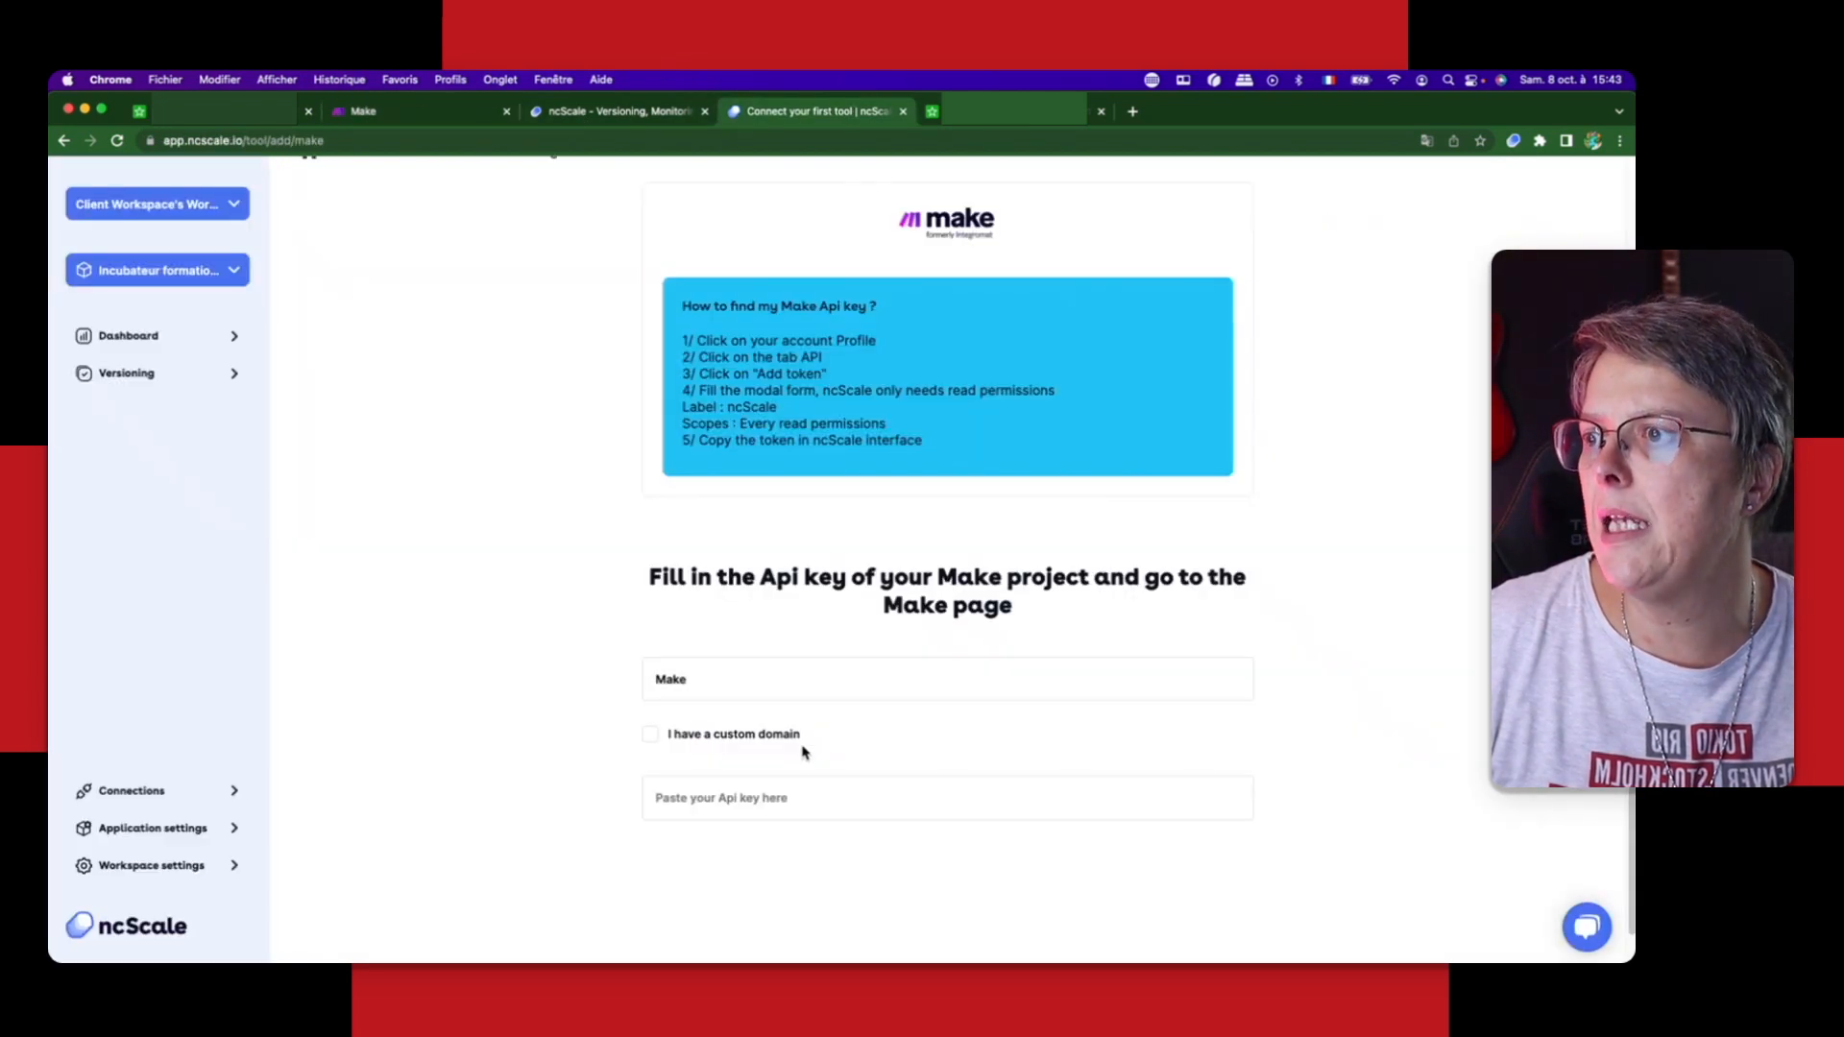
click(733, 807)
key(super+v)
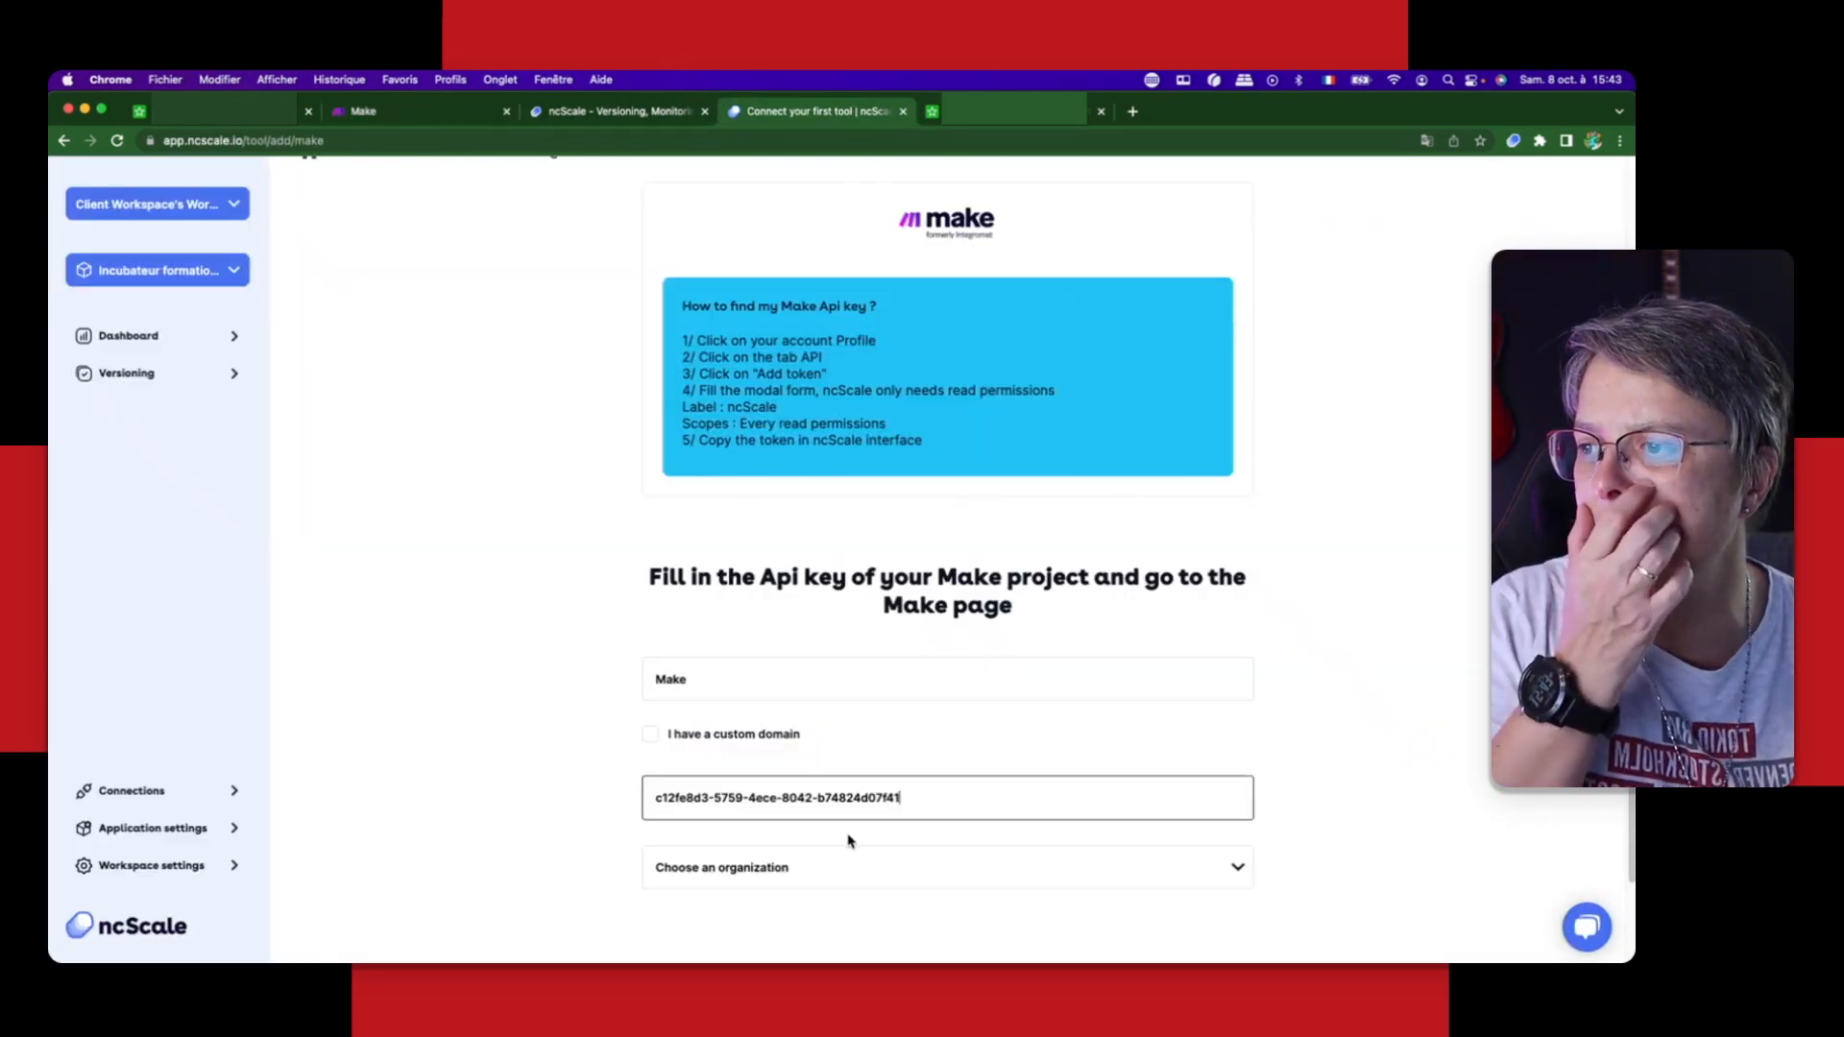
click(715, 869)
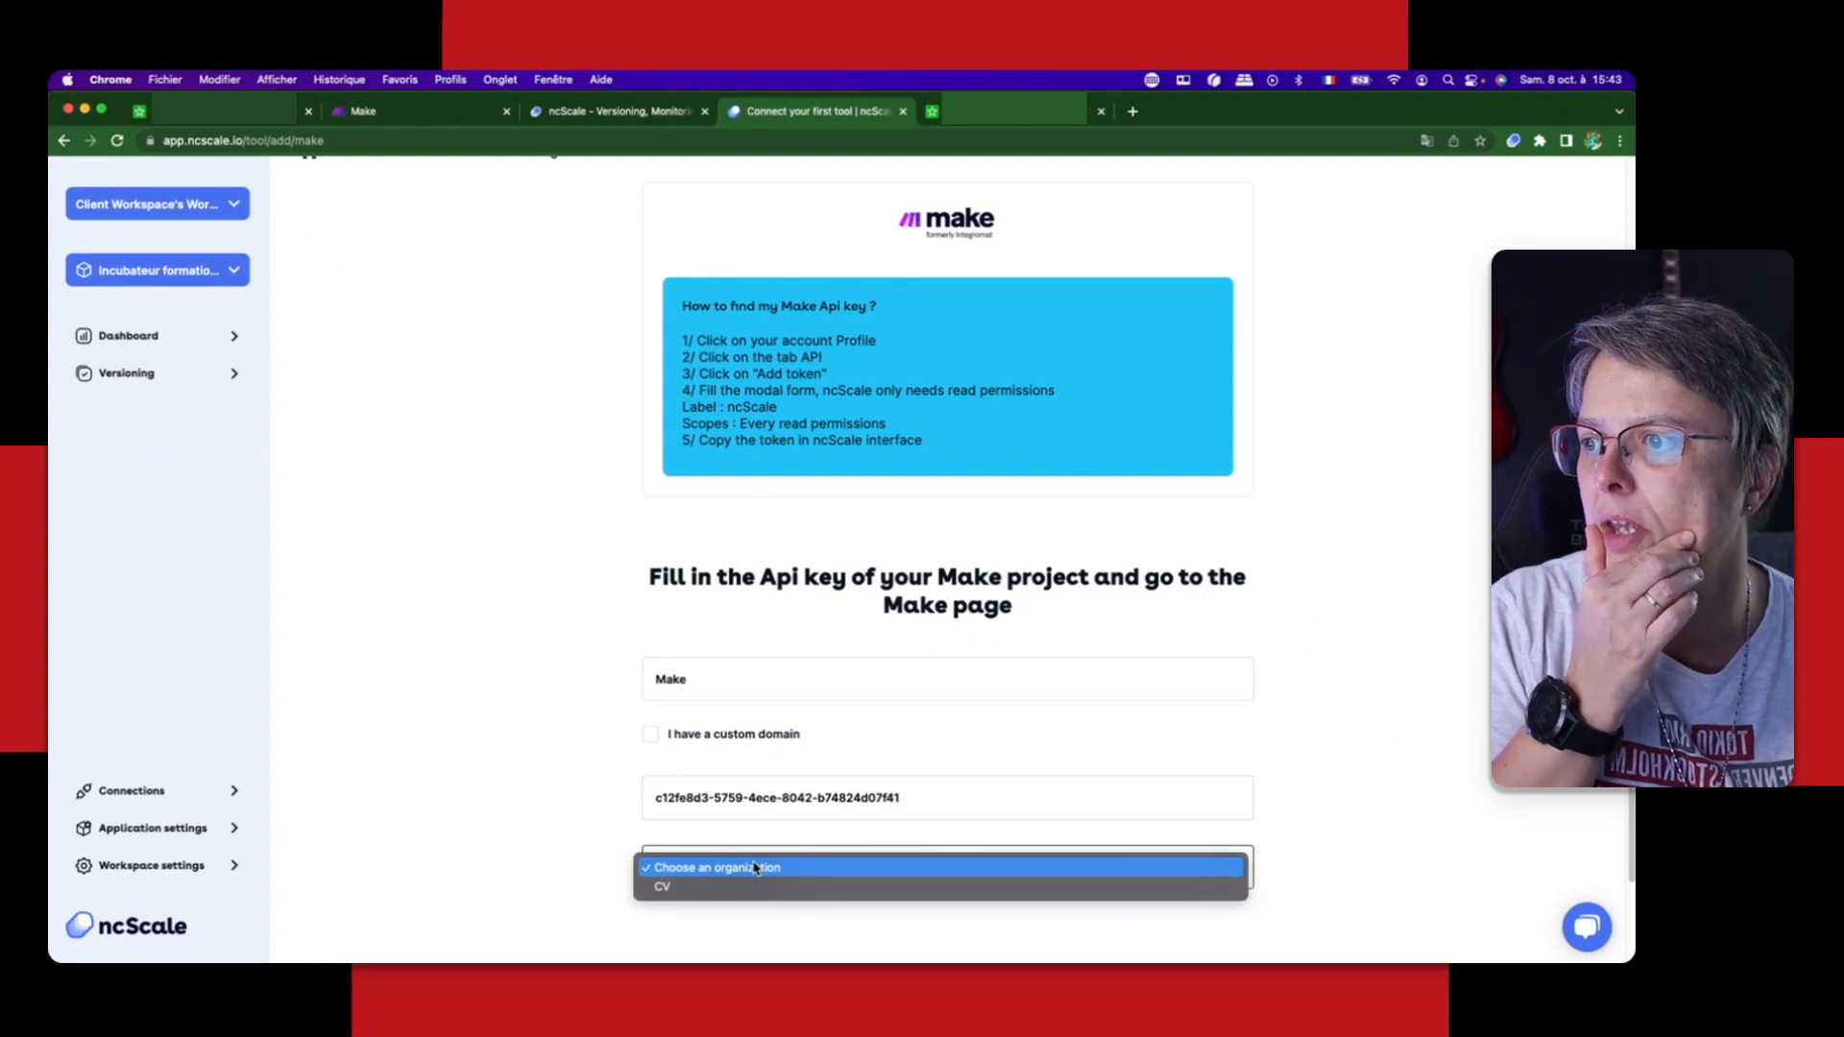
click(708, 887)
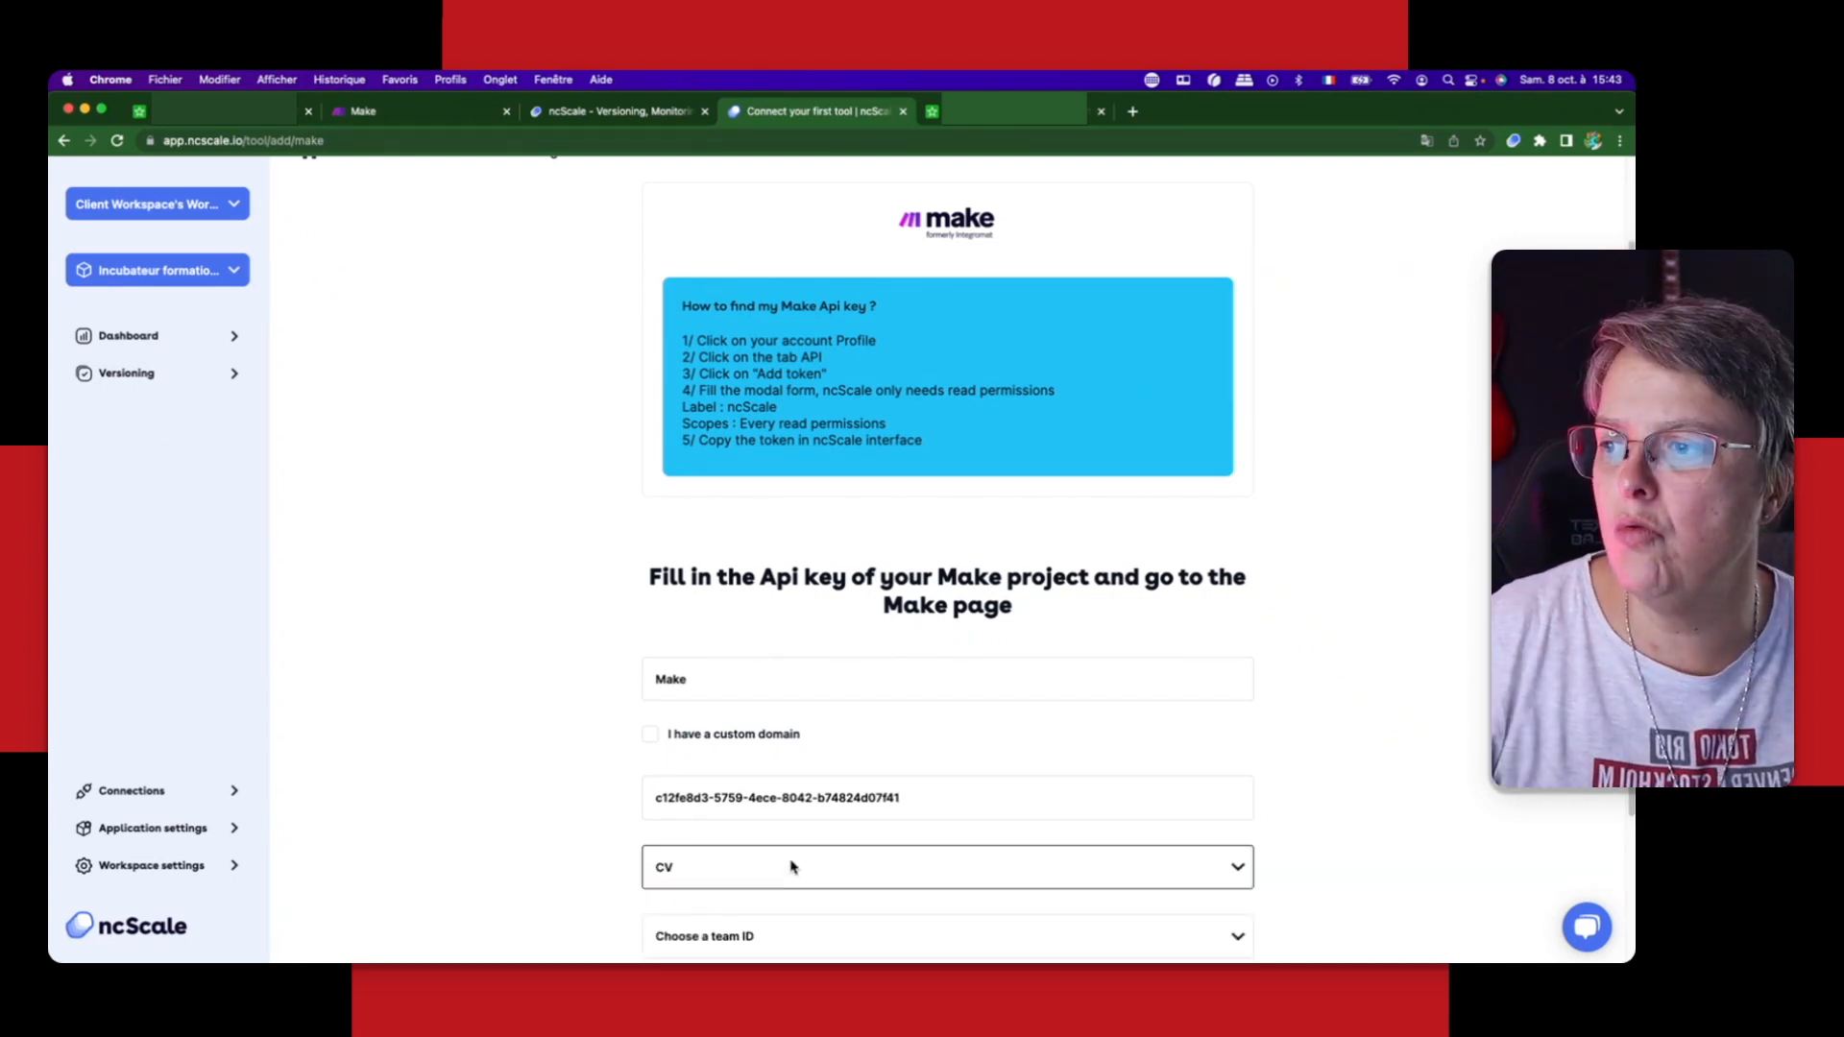
Step: Check the organization name in Make and return to the ncScale connection form
click(406, 110)
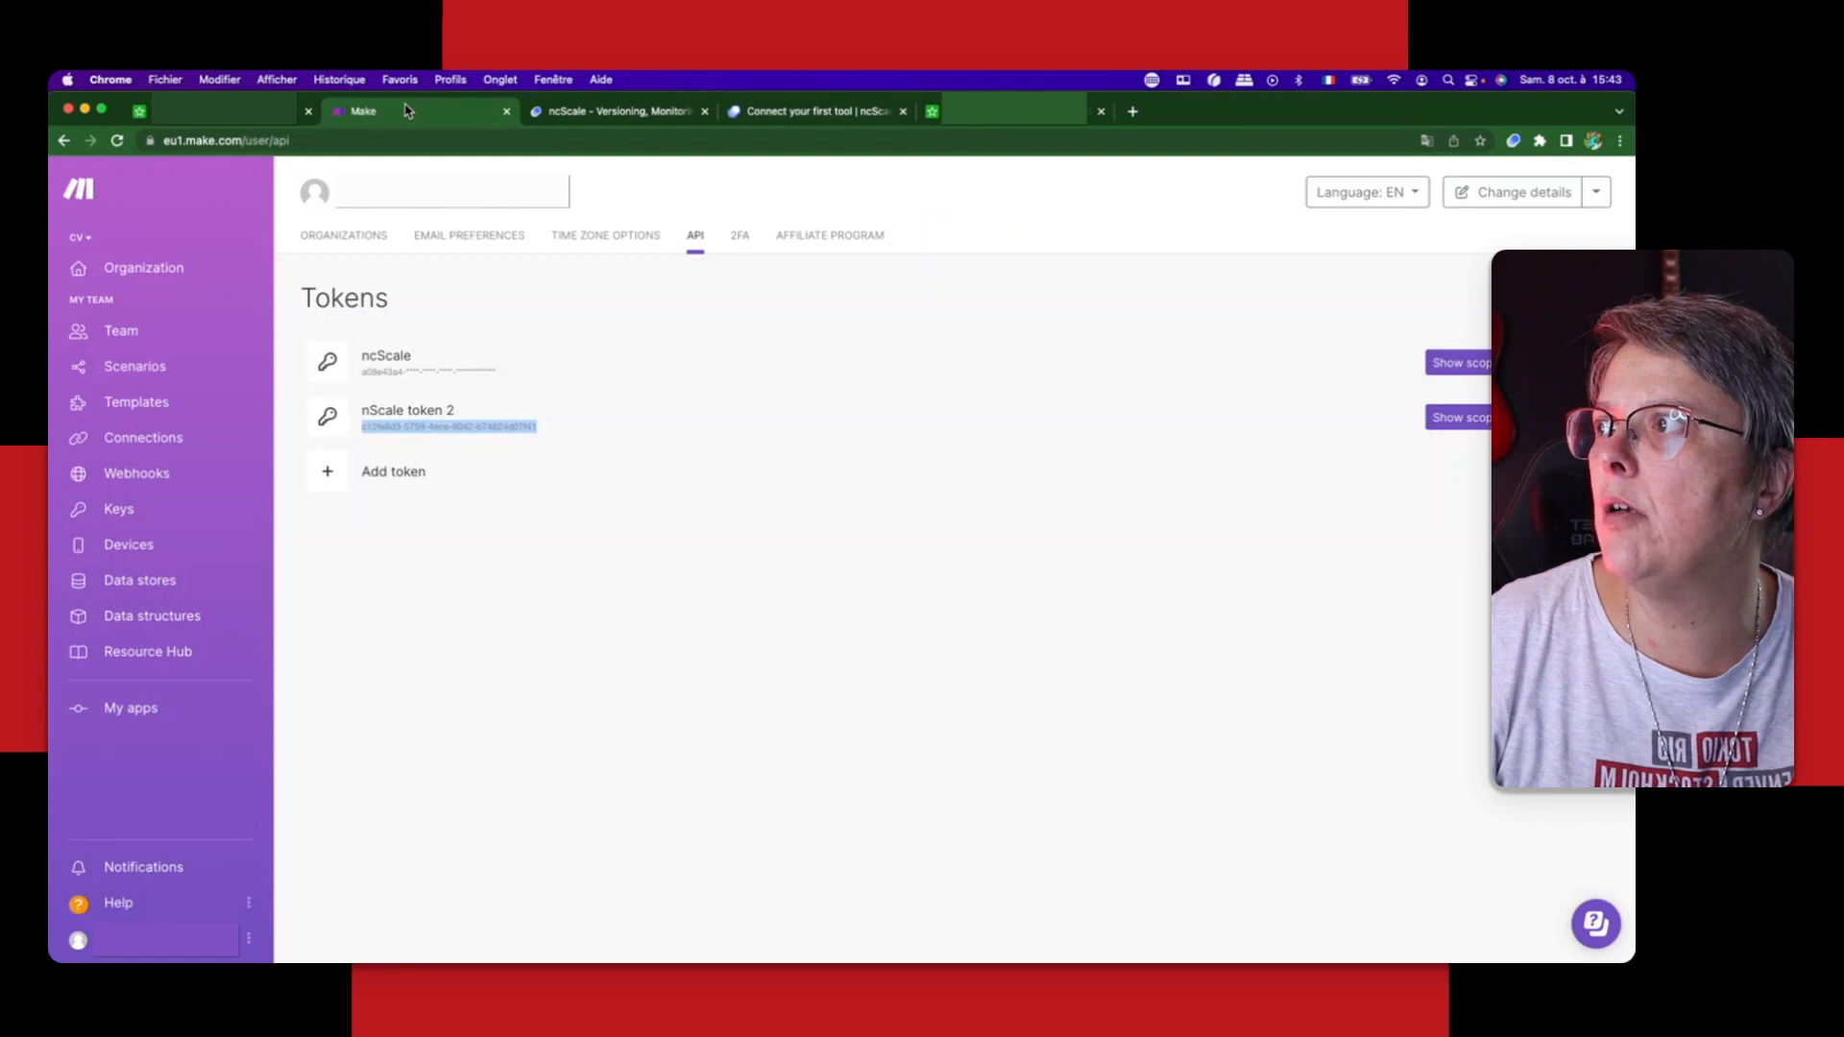
click(146, 278)
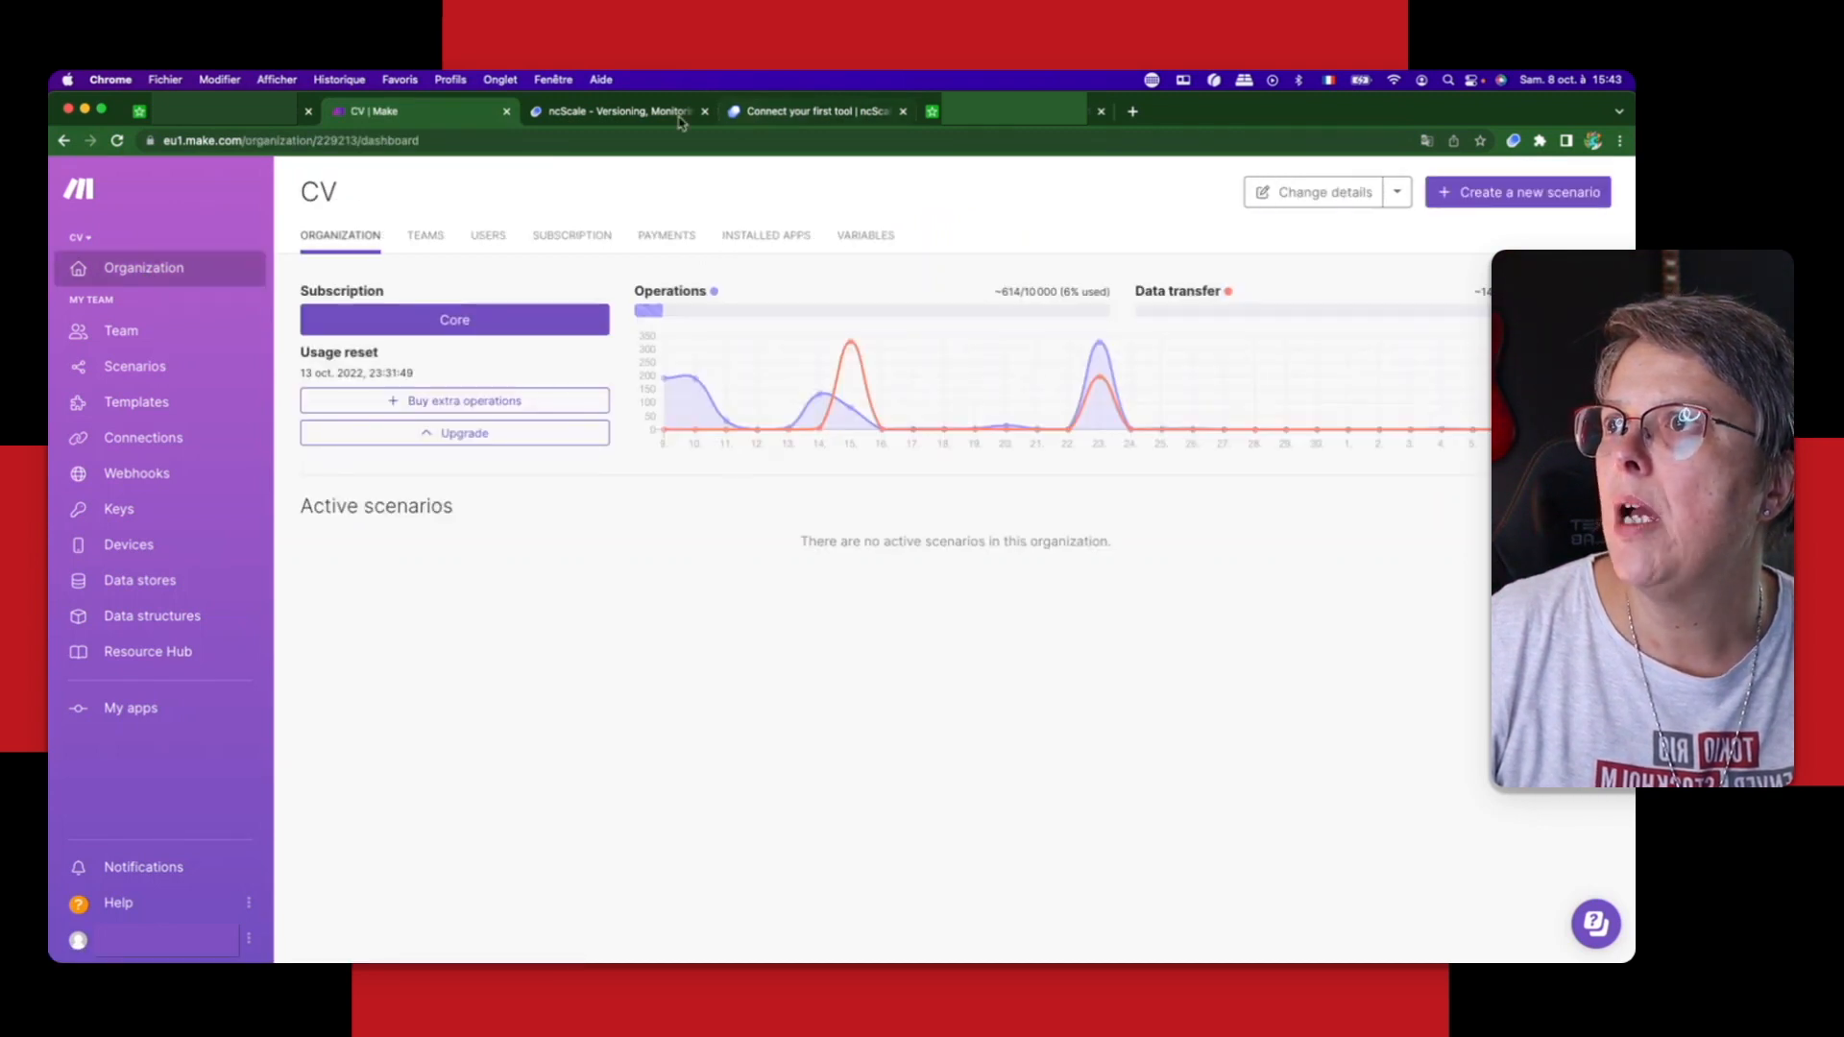
click(812, 111)
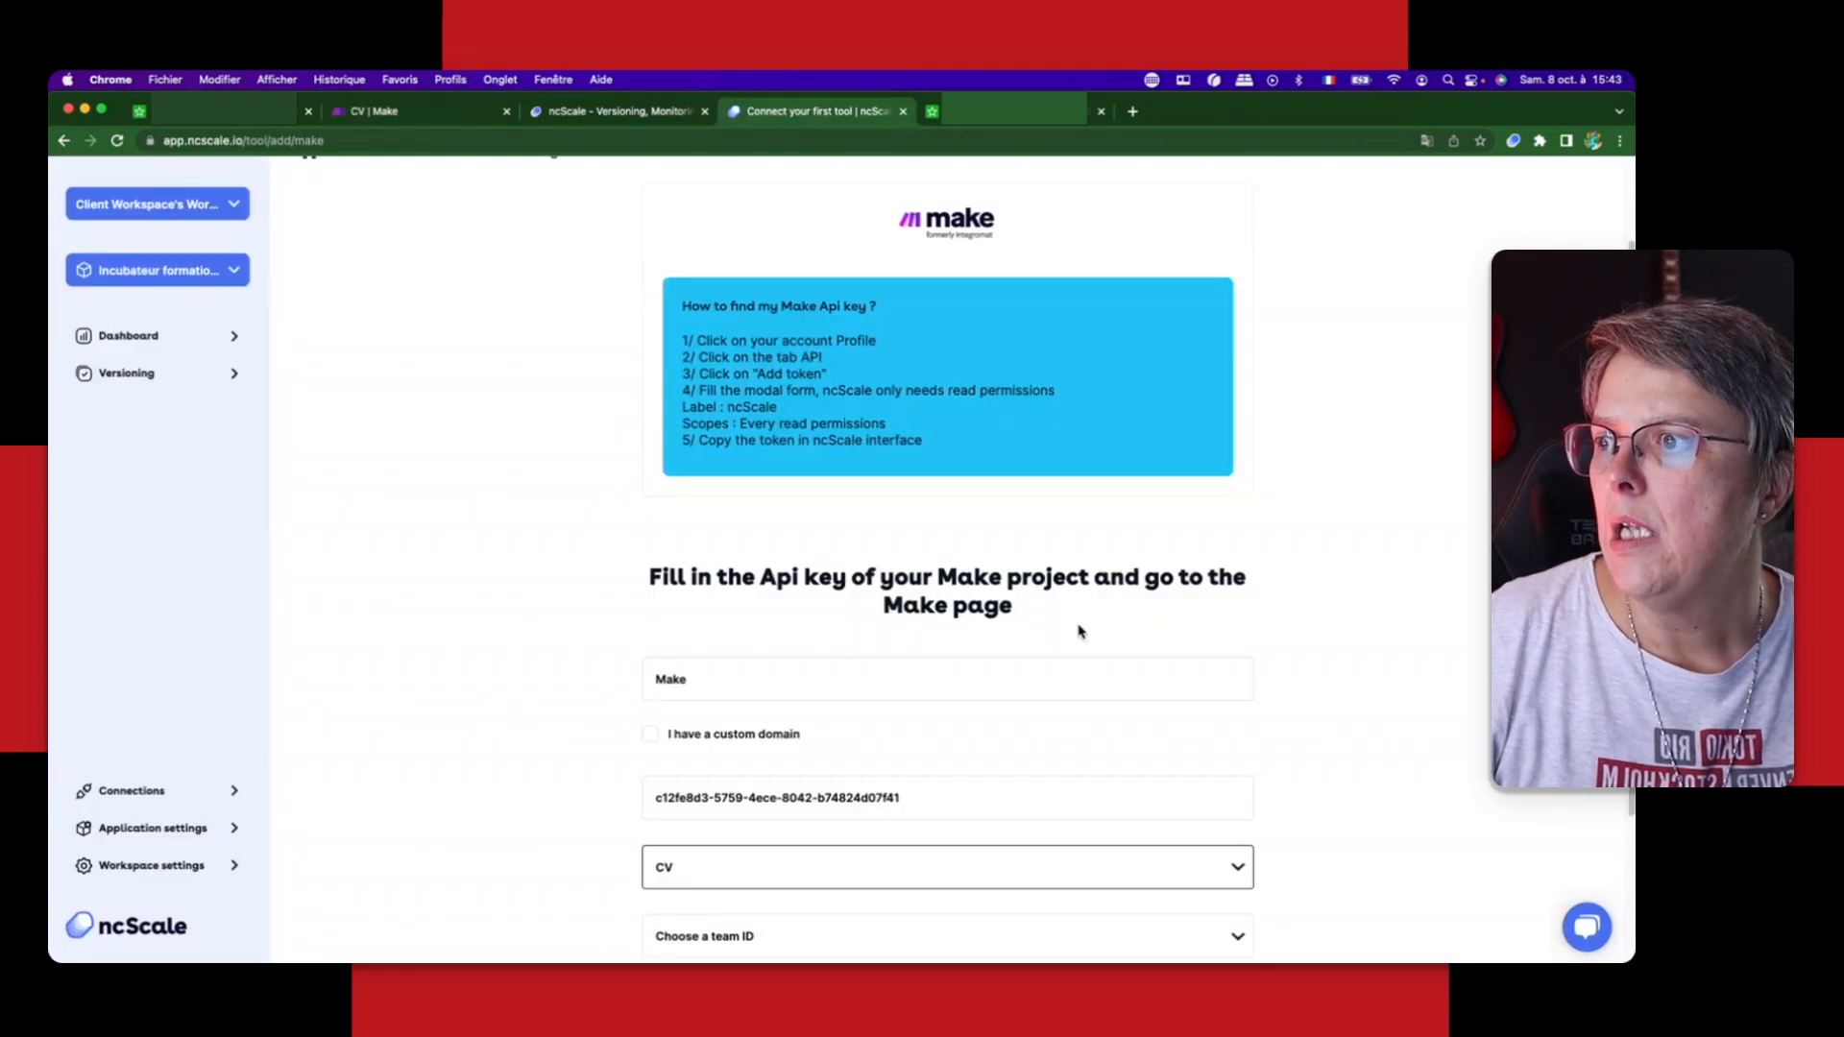
Step: Choose the team My Team, save the Make connection and open the application's connections in ncScale
scroll(1057, 673, down, 3)
click(746, 733)
click(695, 752)
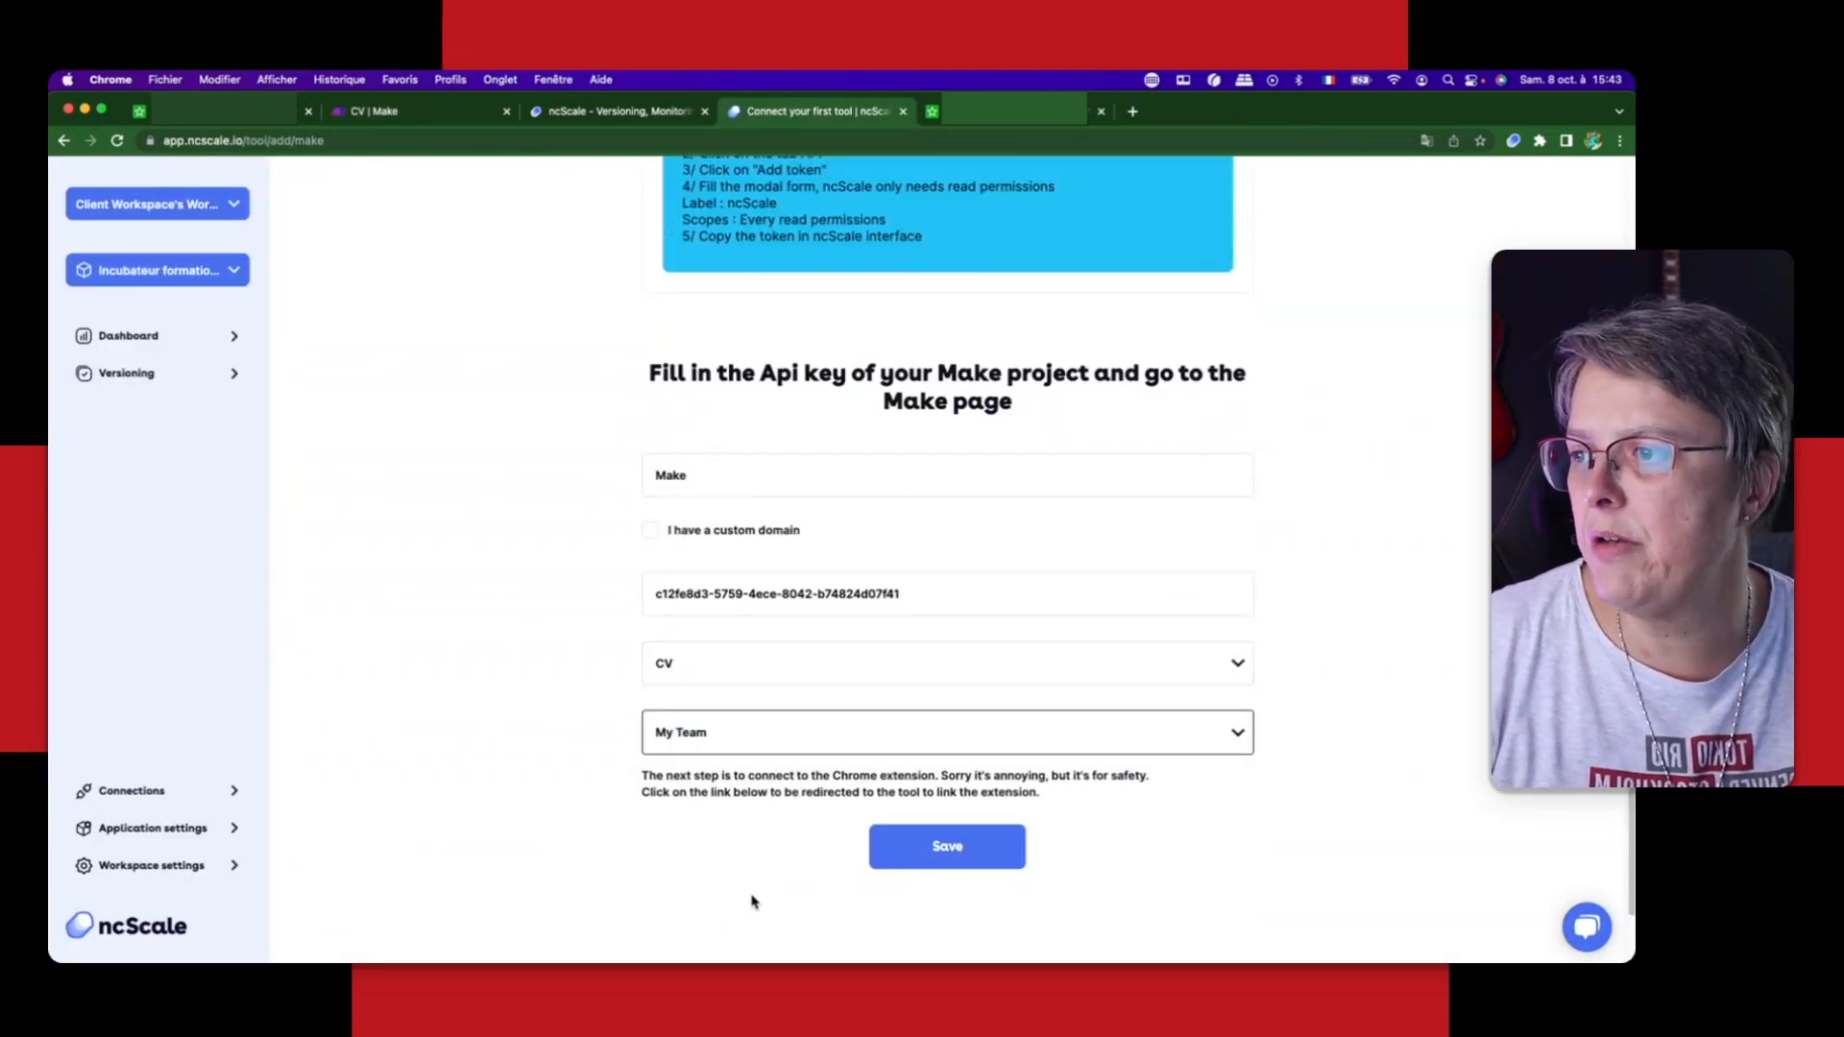
click(942, 869)
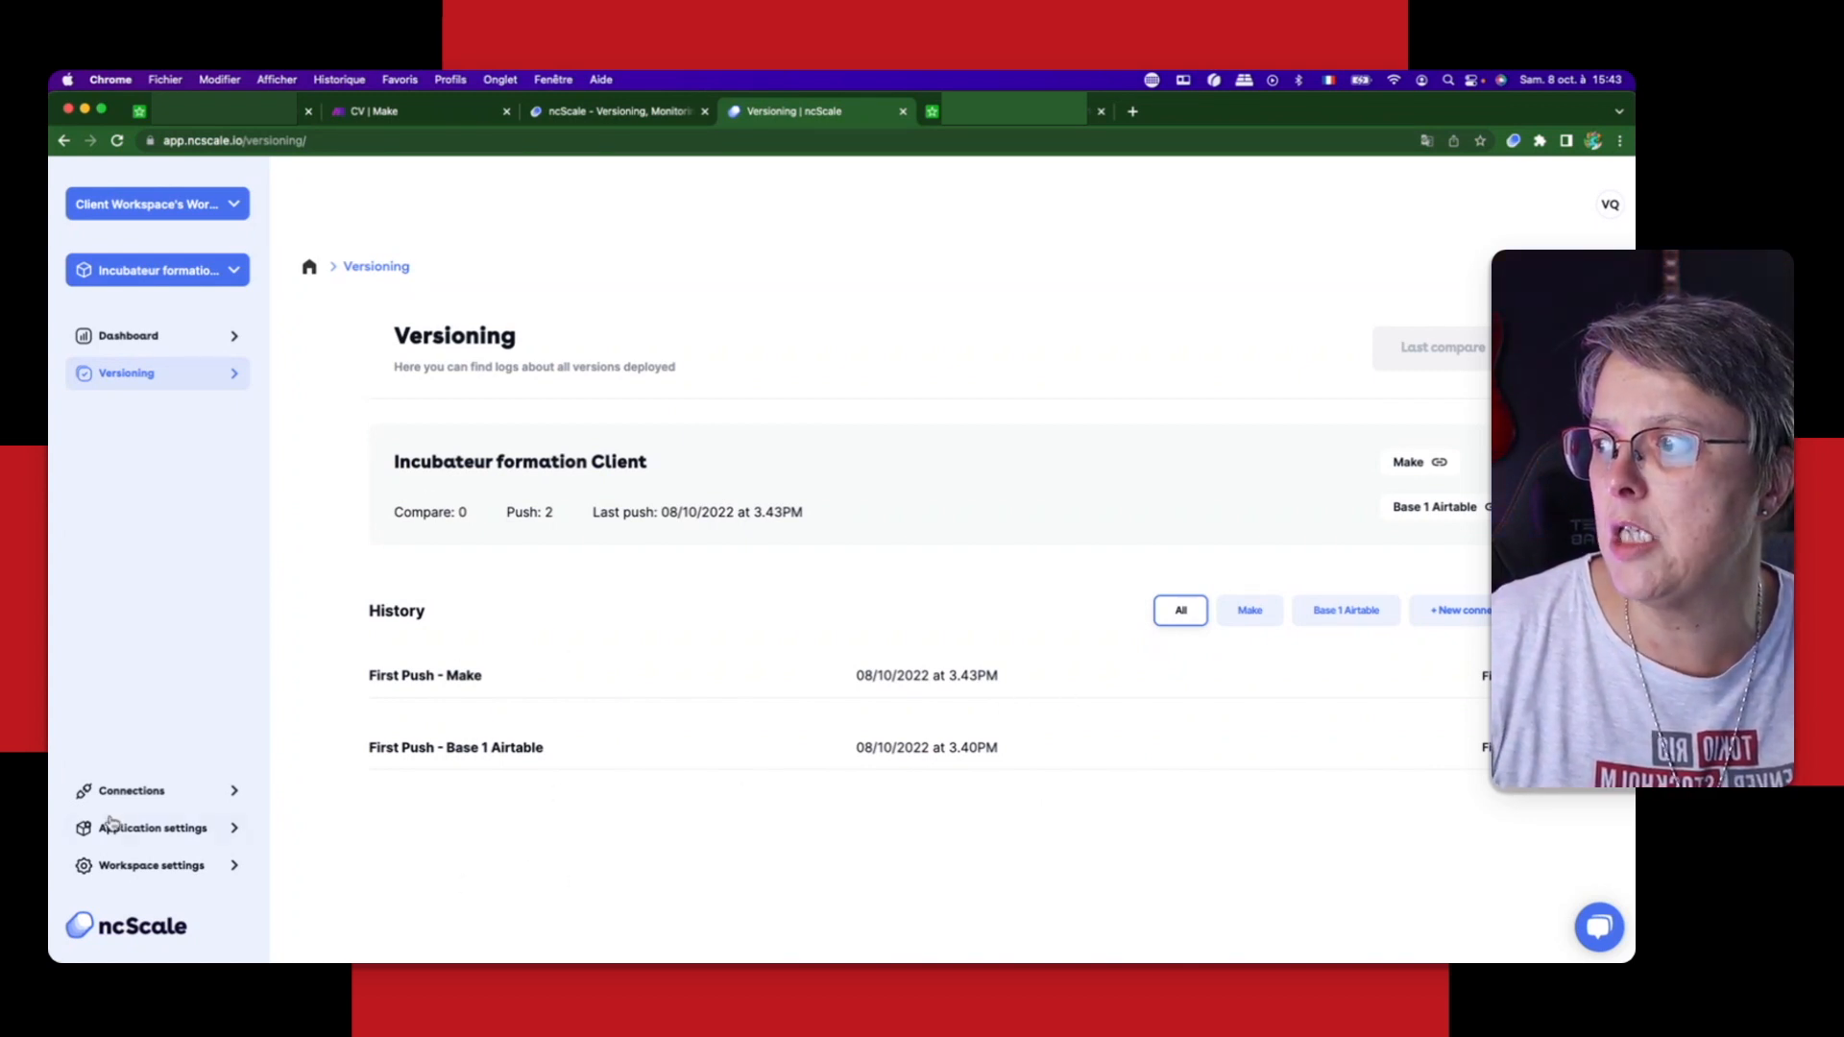
click(131, 790)
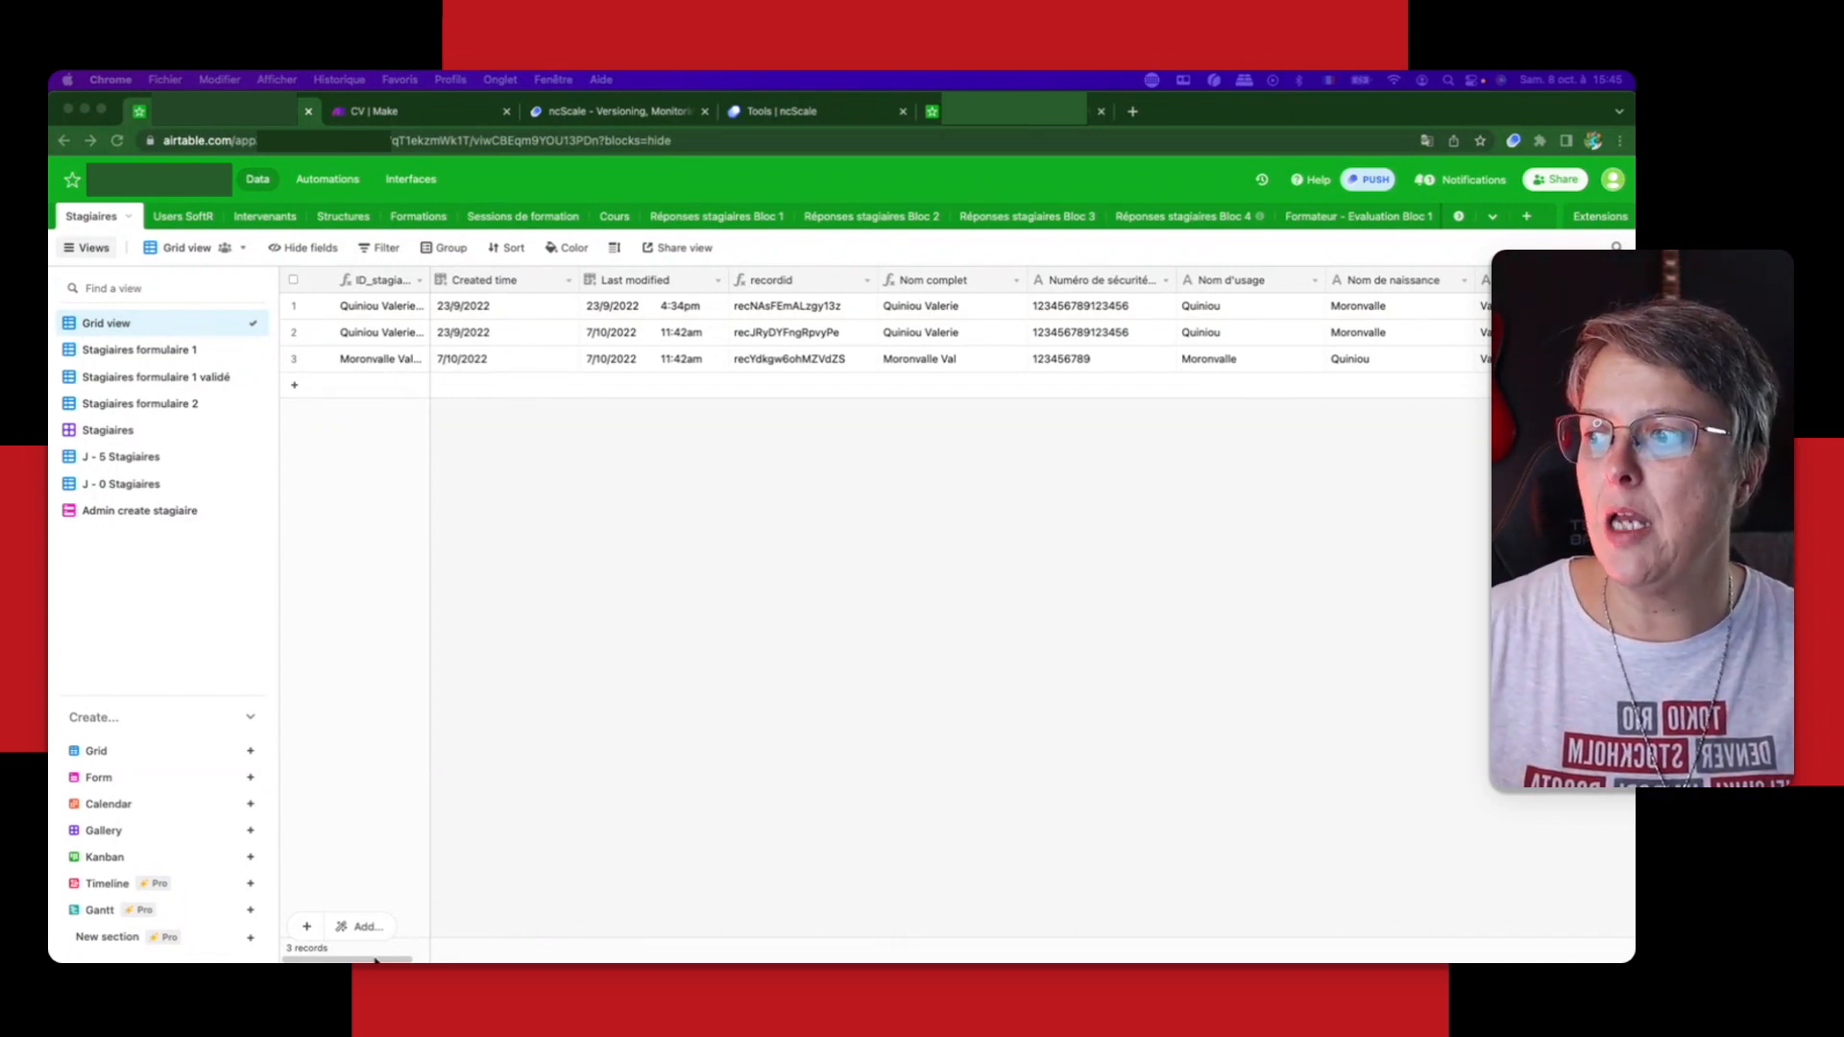
Step: In Airtable, add an Attachment field named Test at the end of the Stagiaires table
click(504, 959)
scroll(432, 958, right, 1)
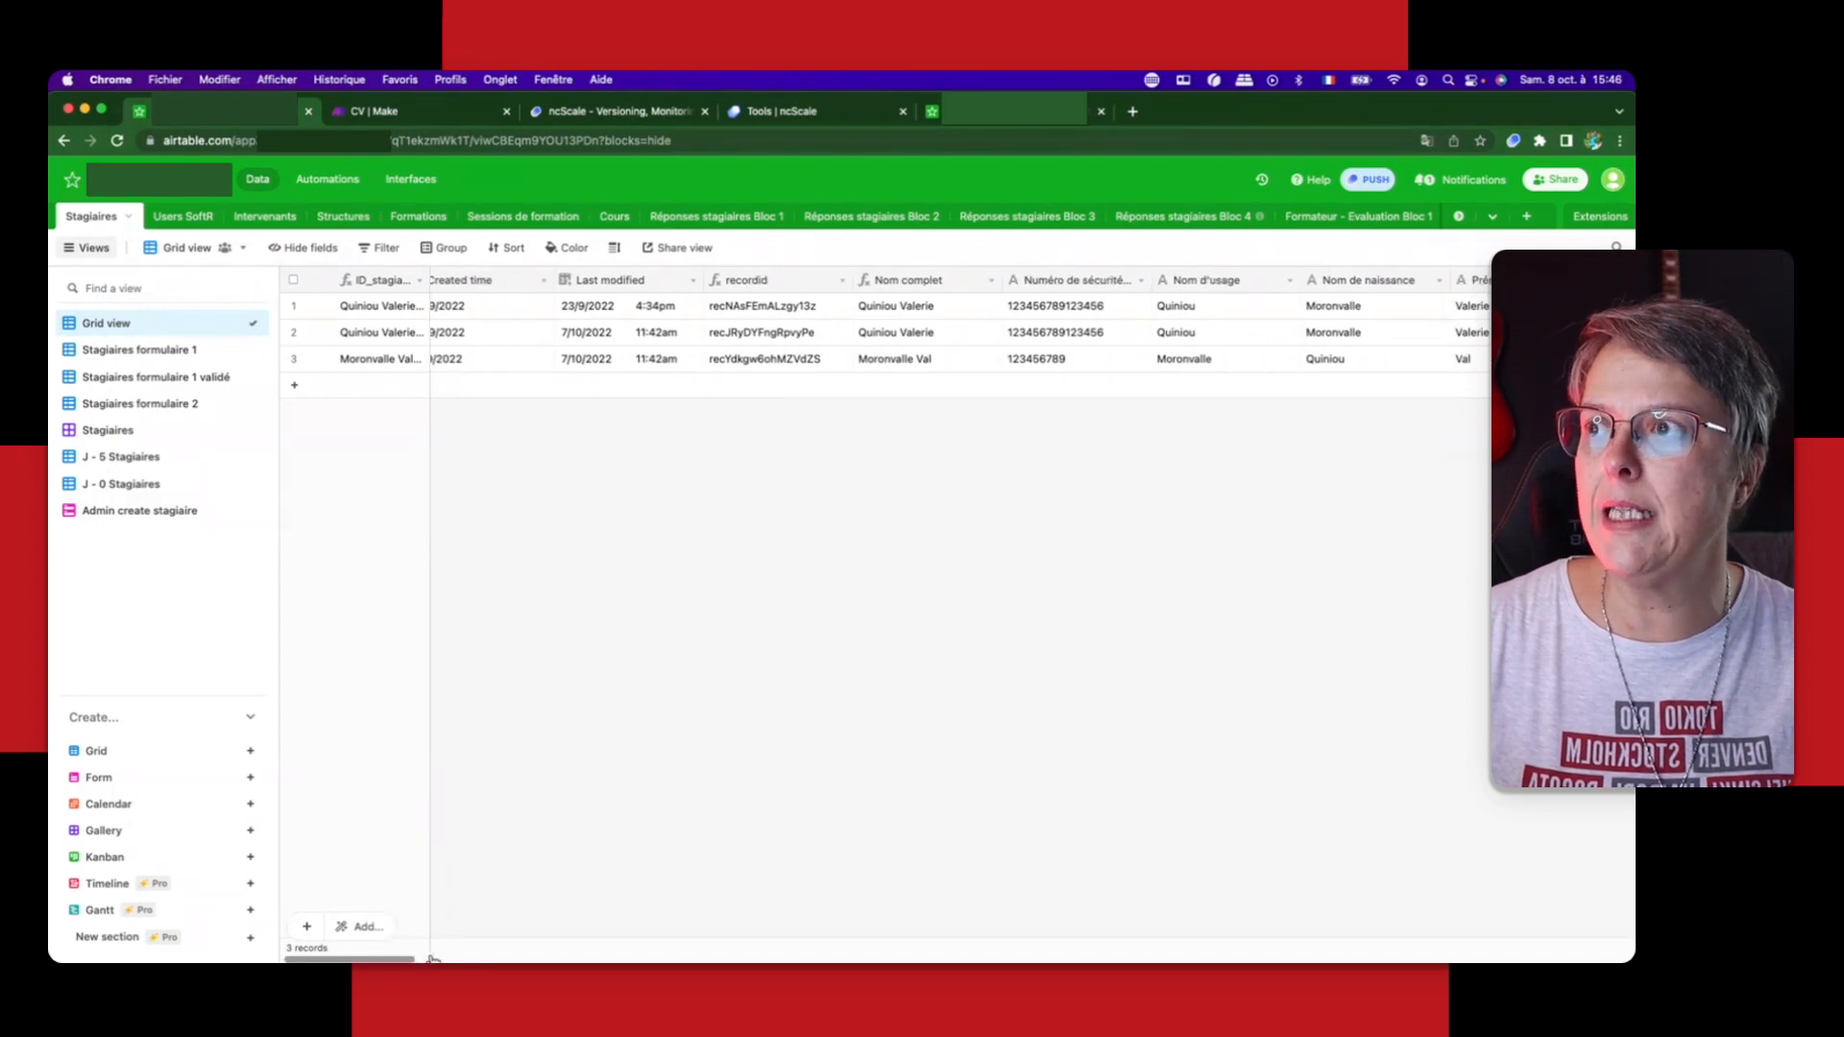
scroll(432, 959, right, 10)
scroll(1630, 903, right, 15)
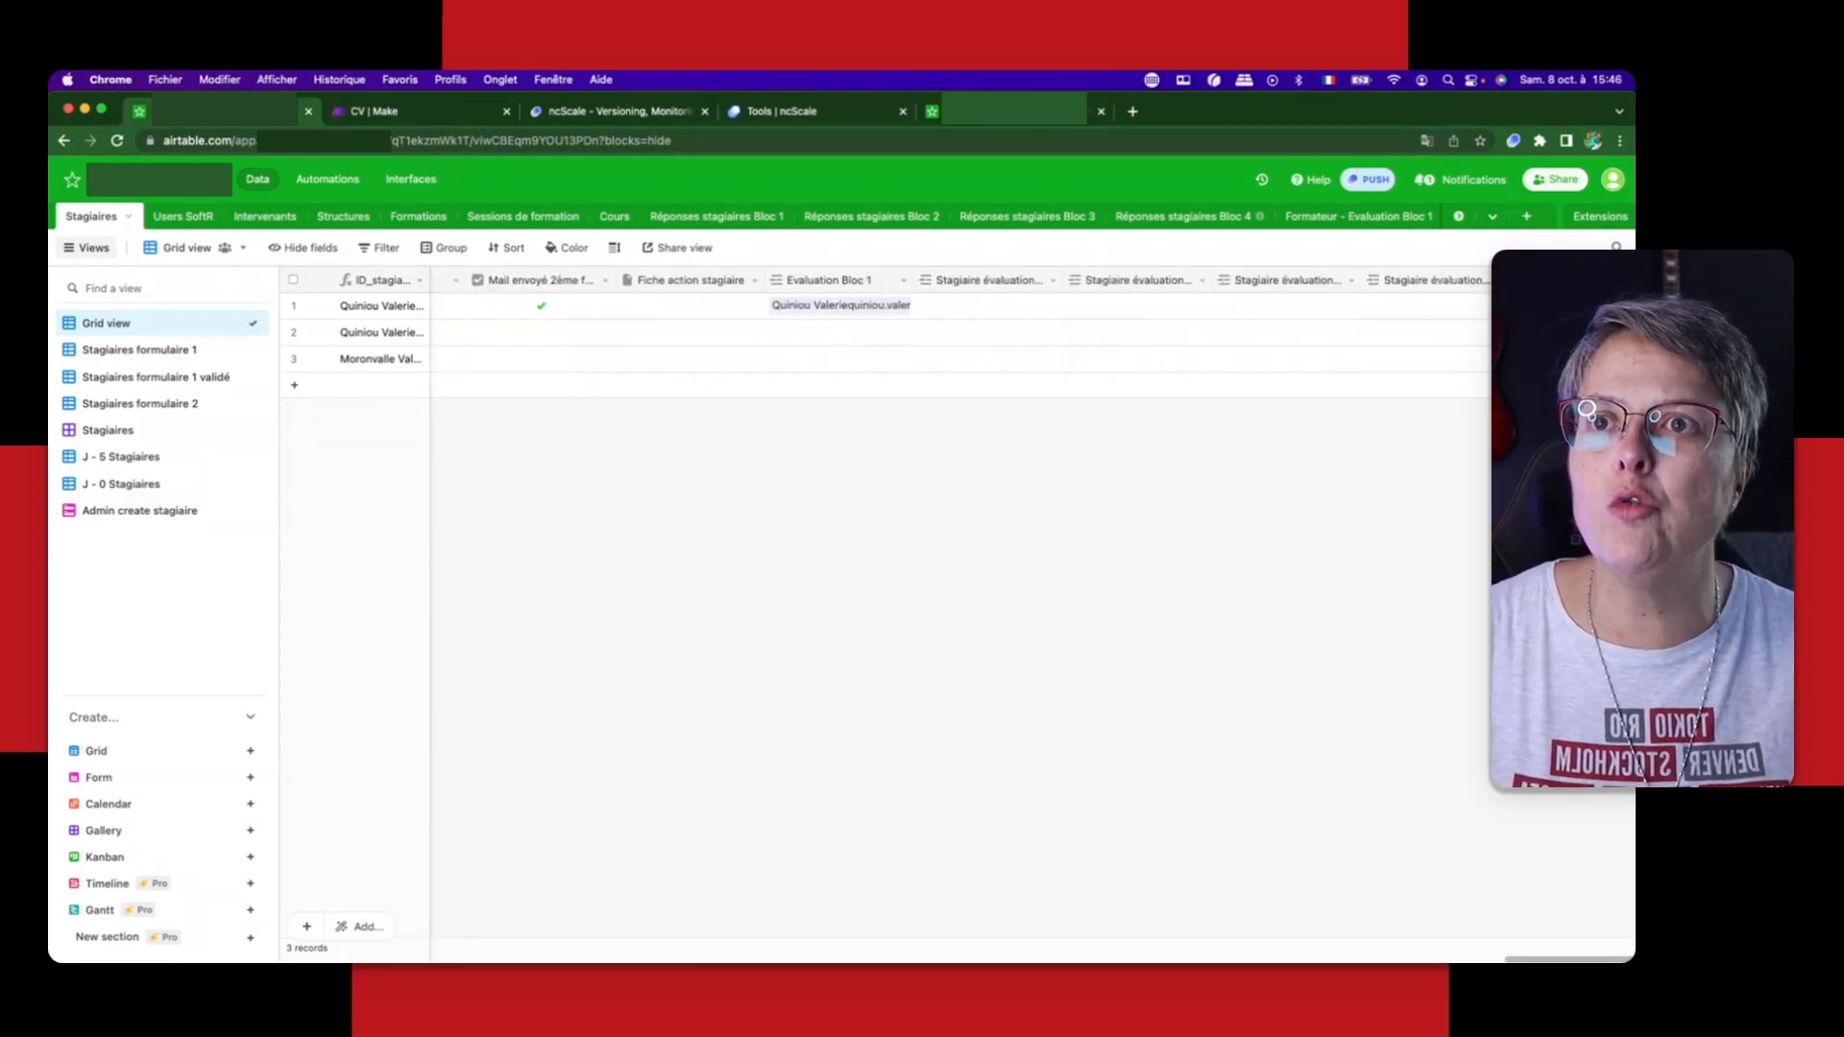
click(1550, 280)
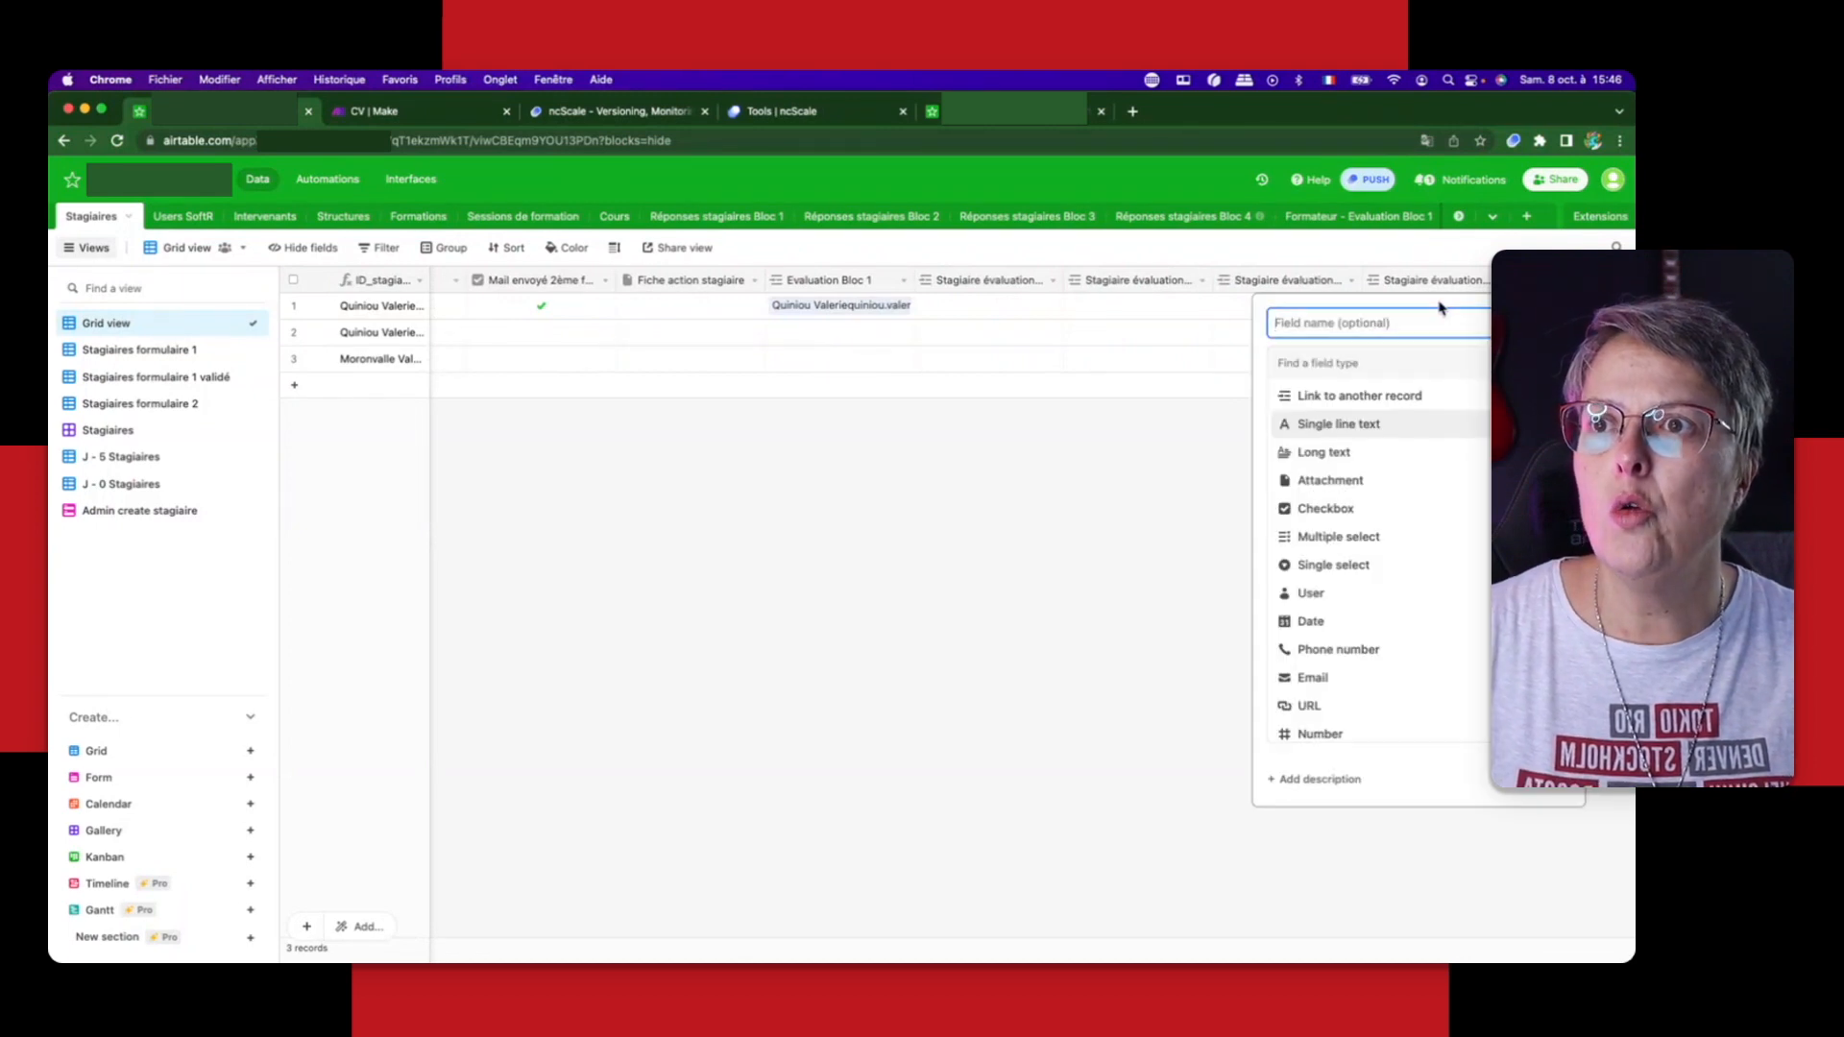
text(Test)
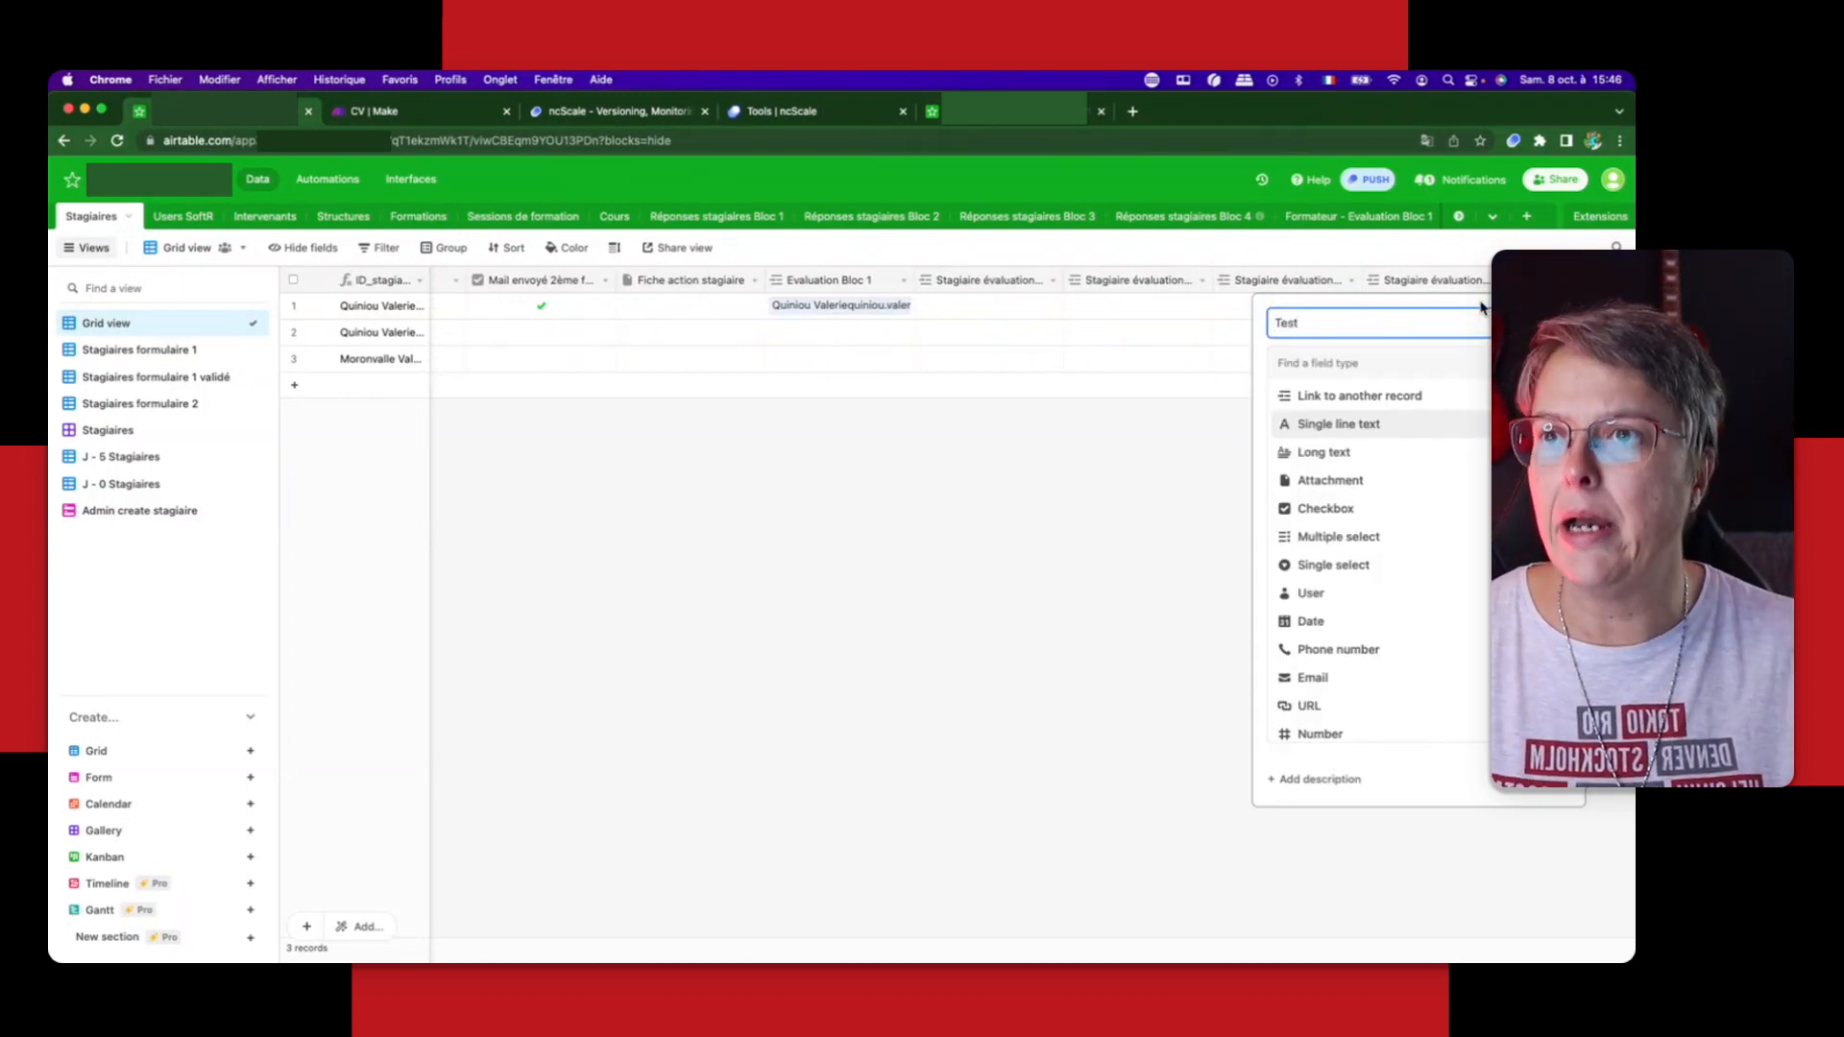
click(1315, 481)
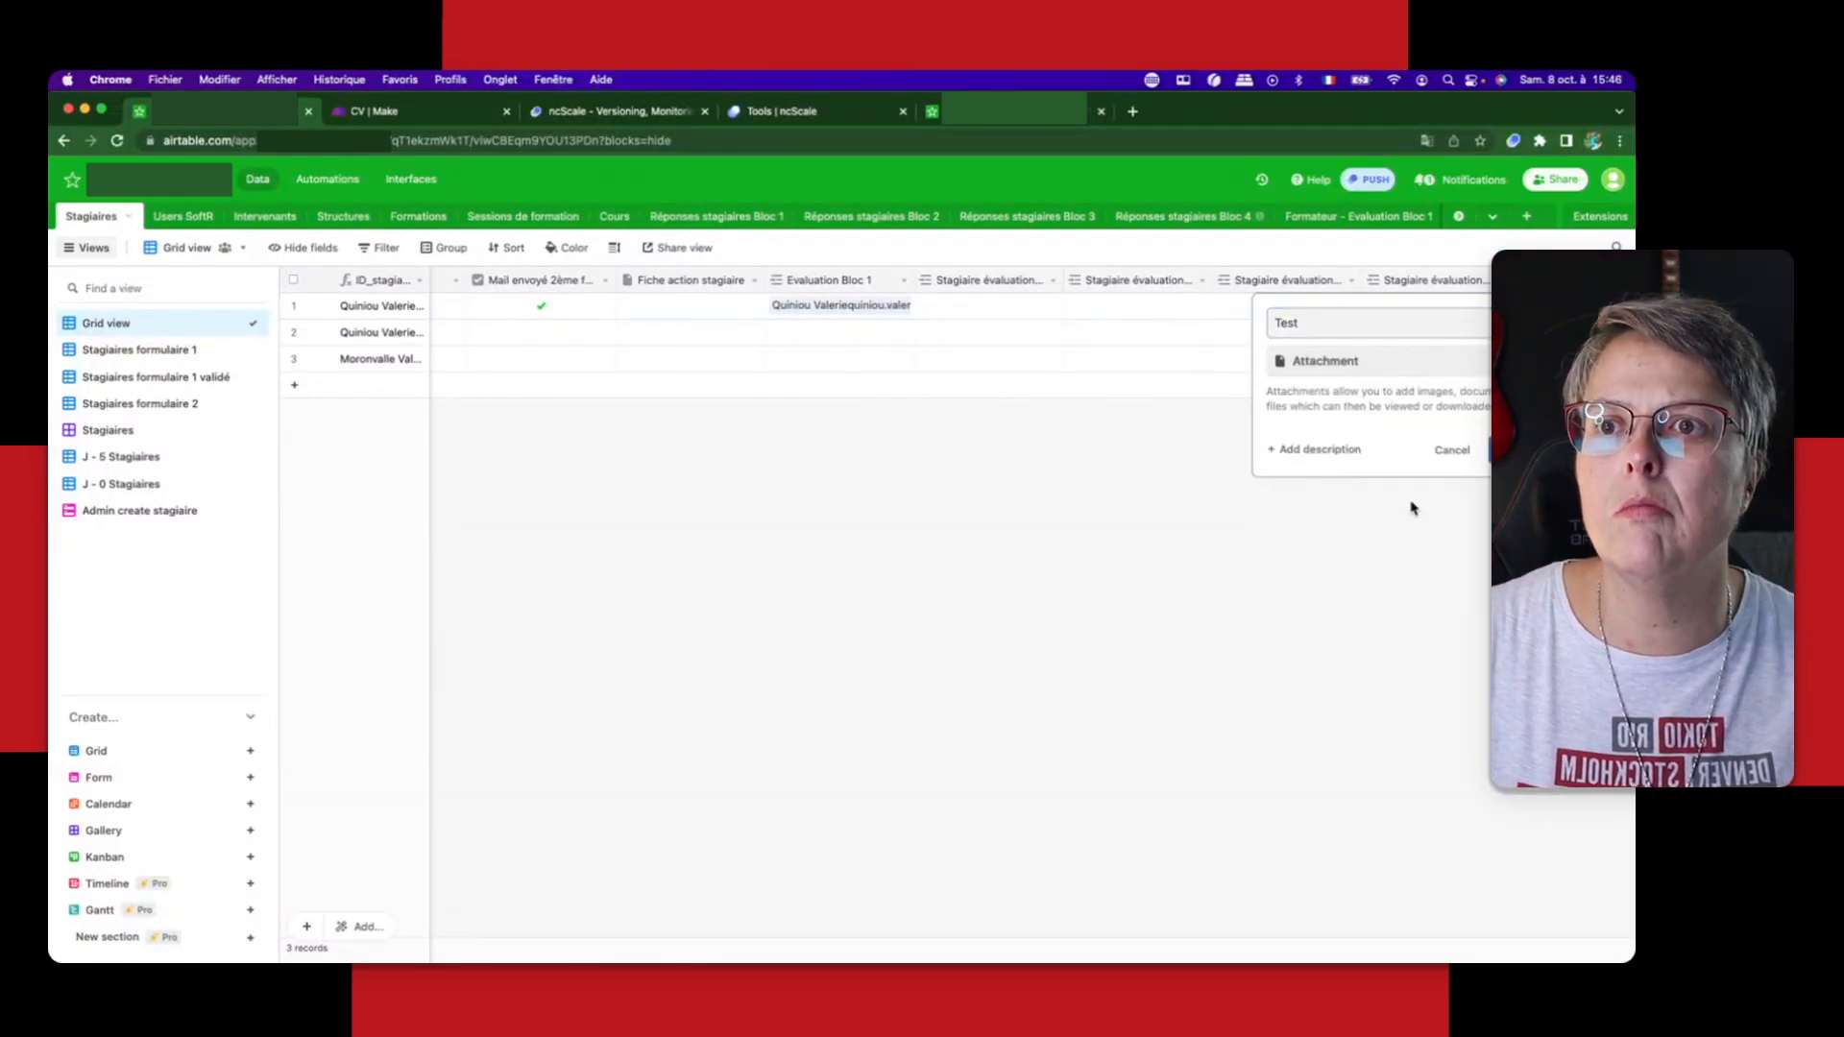
key(Return)
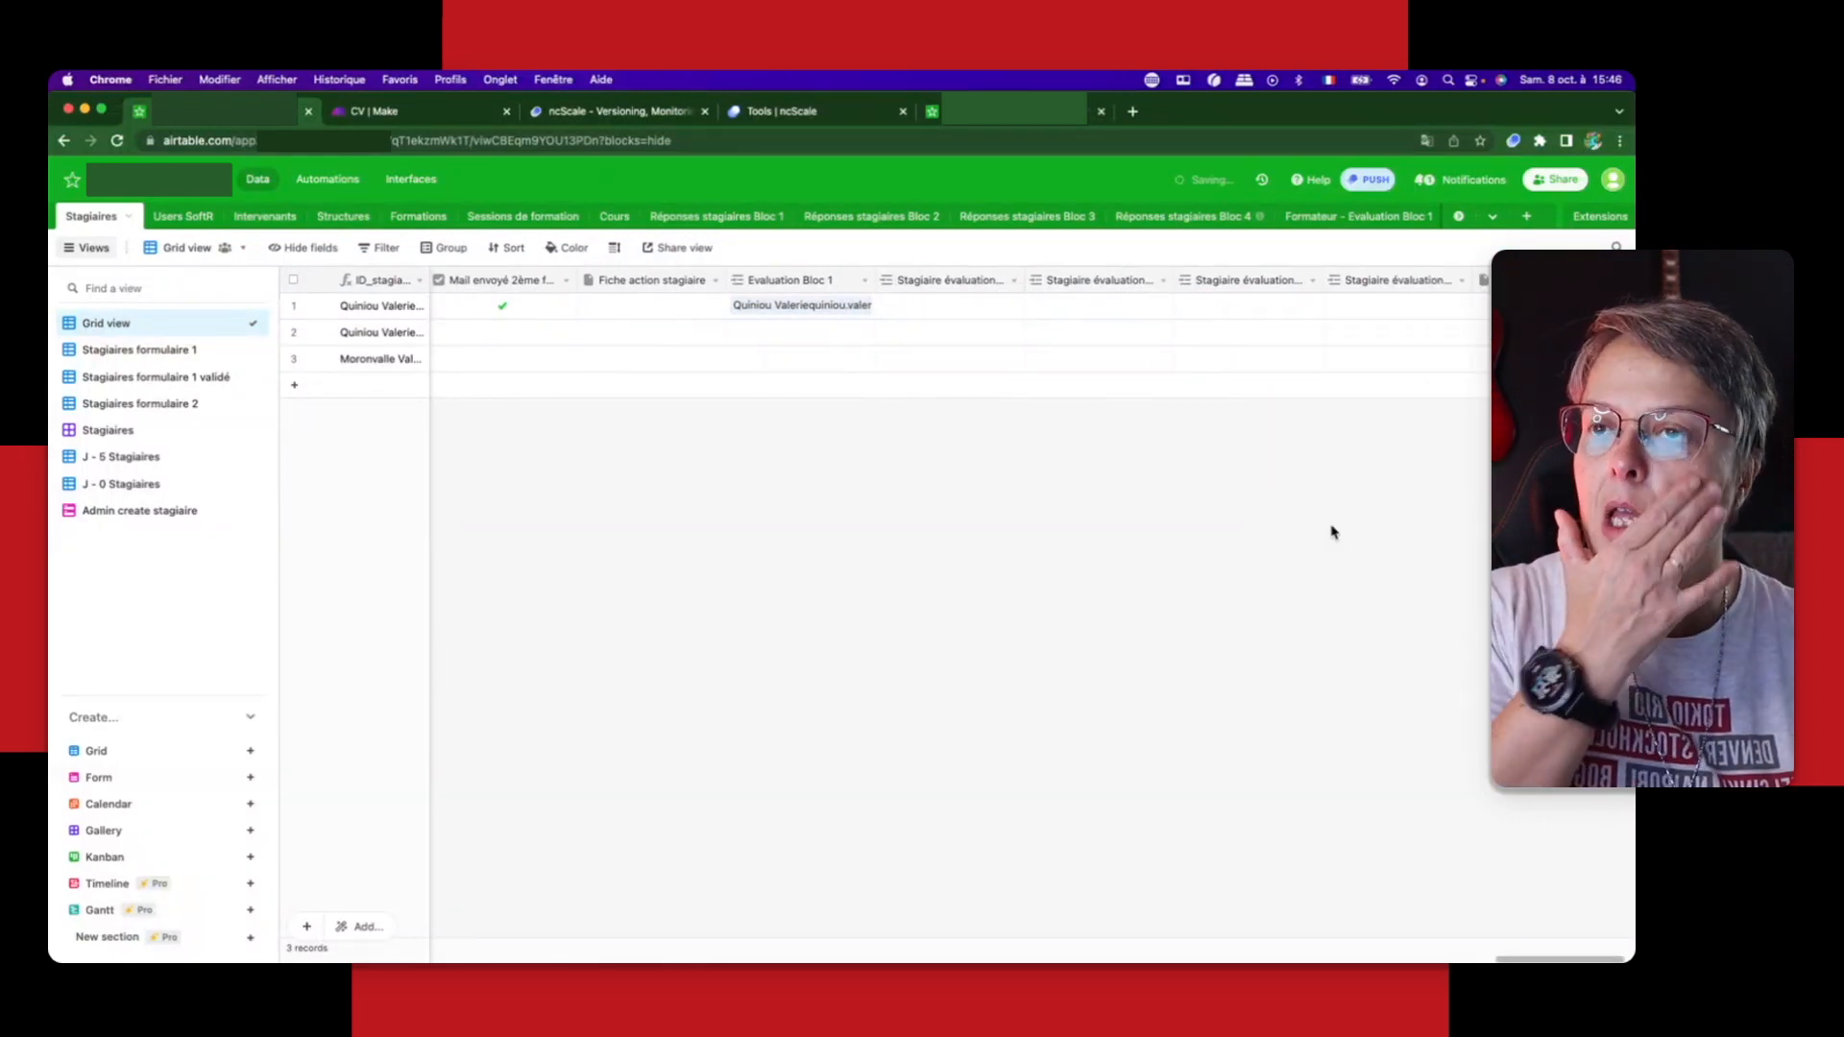
Step: Start an ncScale push from Airtable for Client Workspace's Workspace, application Incubateur formation Client and tool Base 1 Airtable
click(1372, 191)
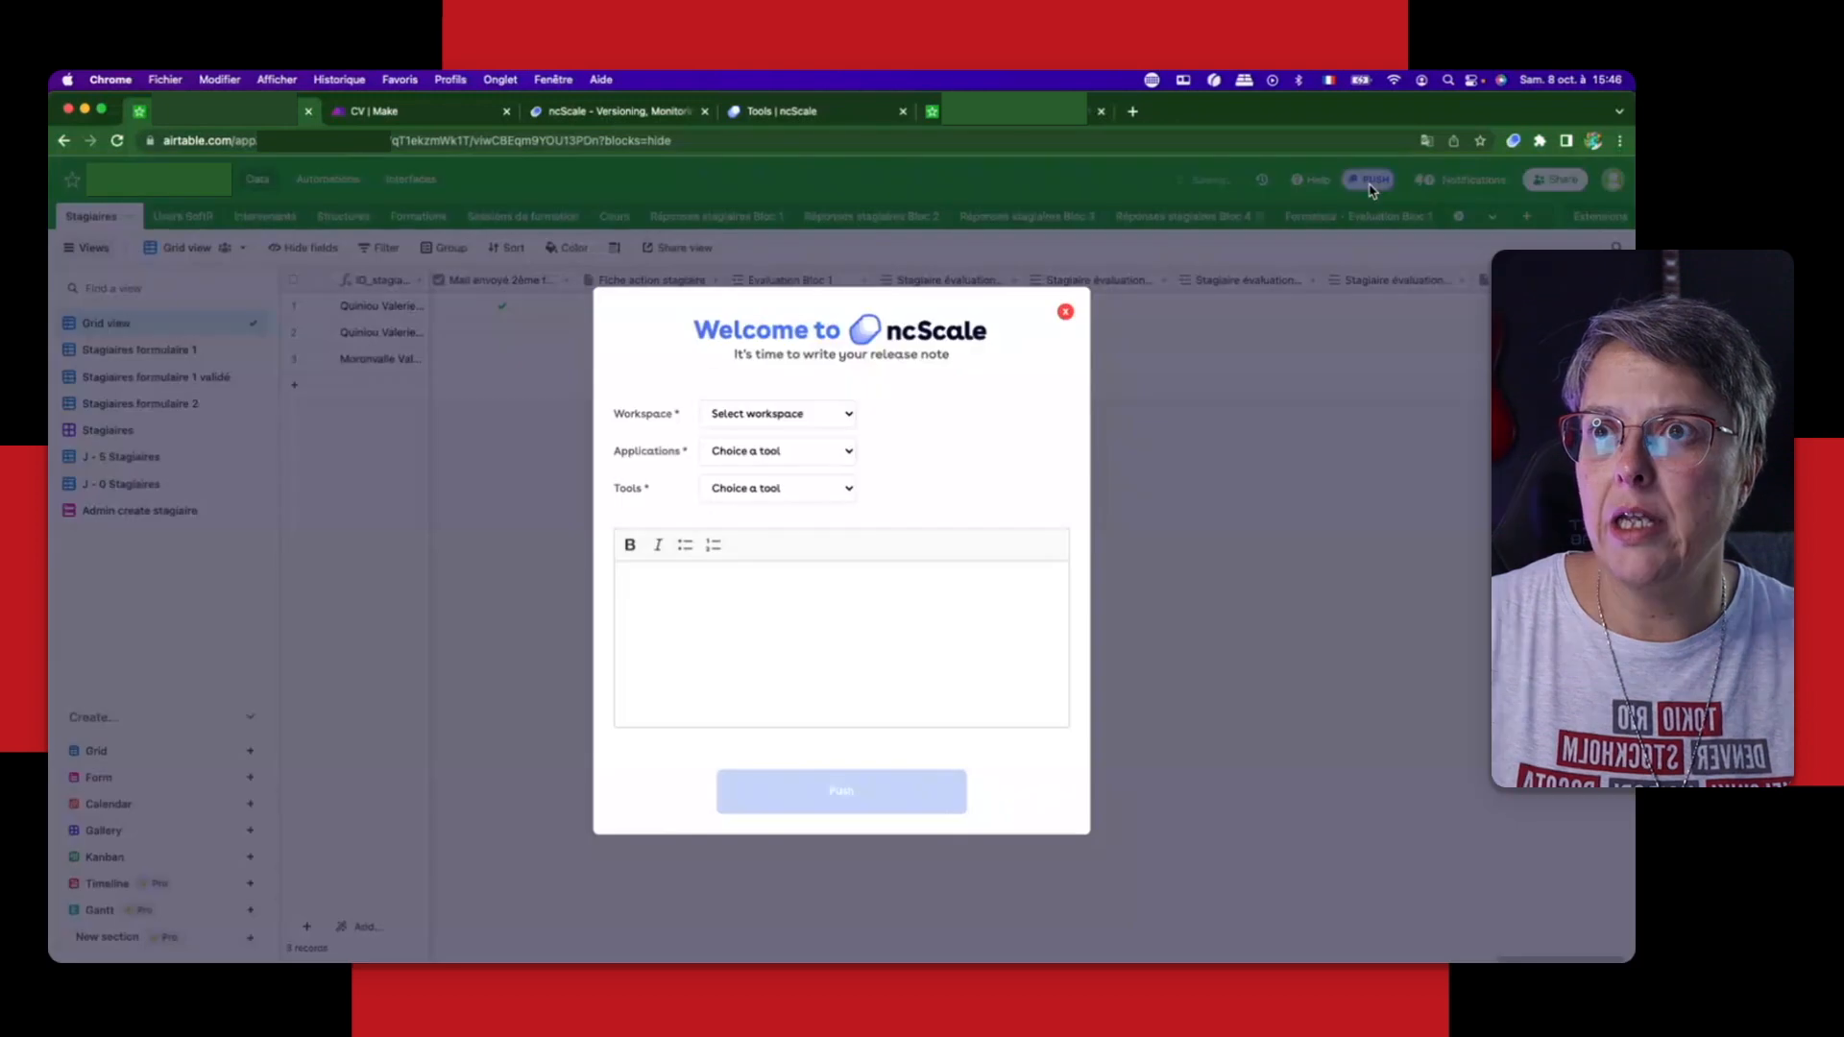
click(851, 424)
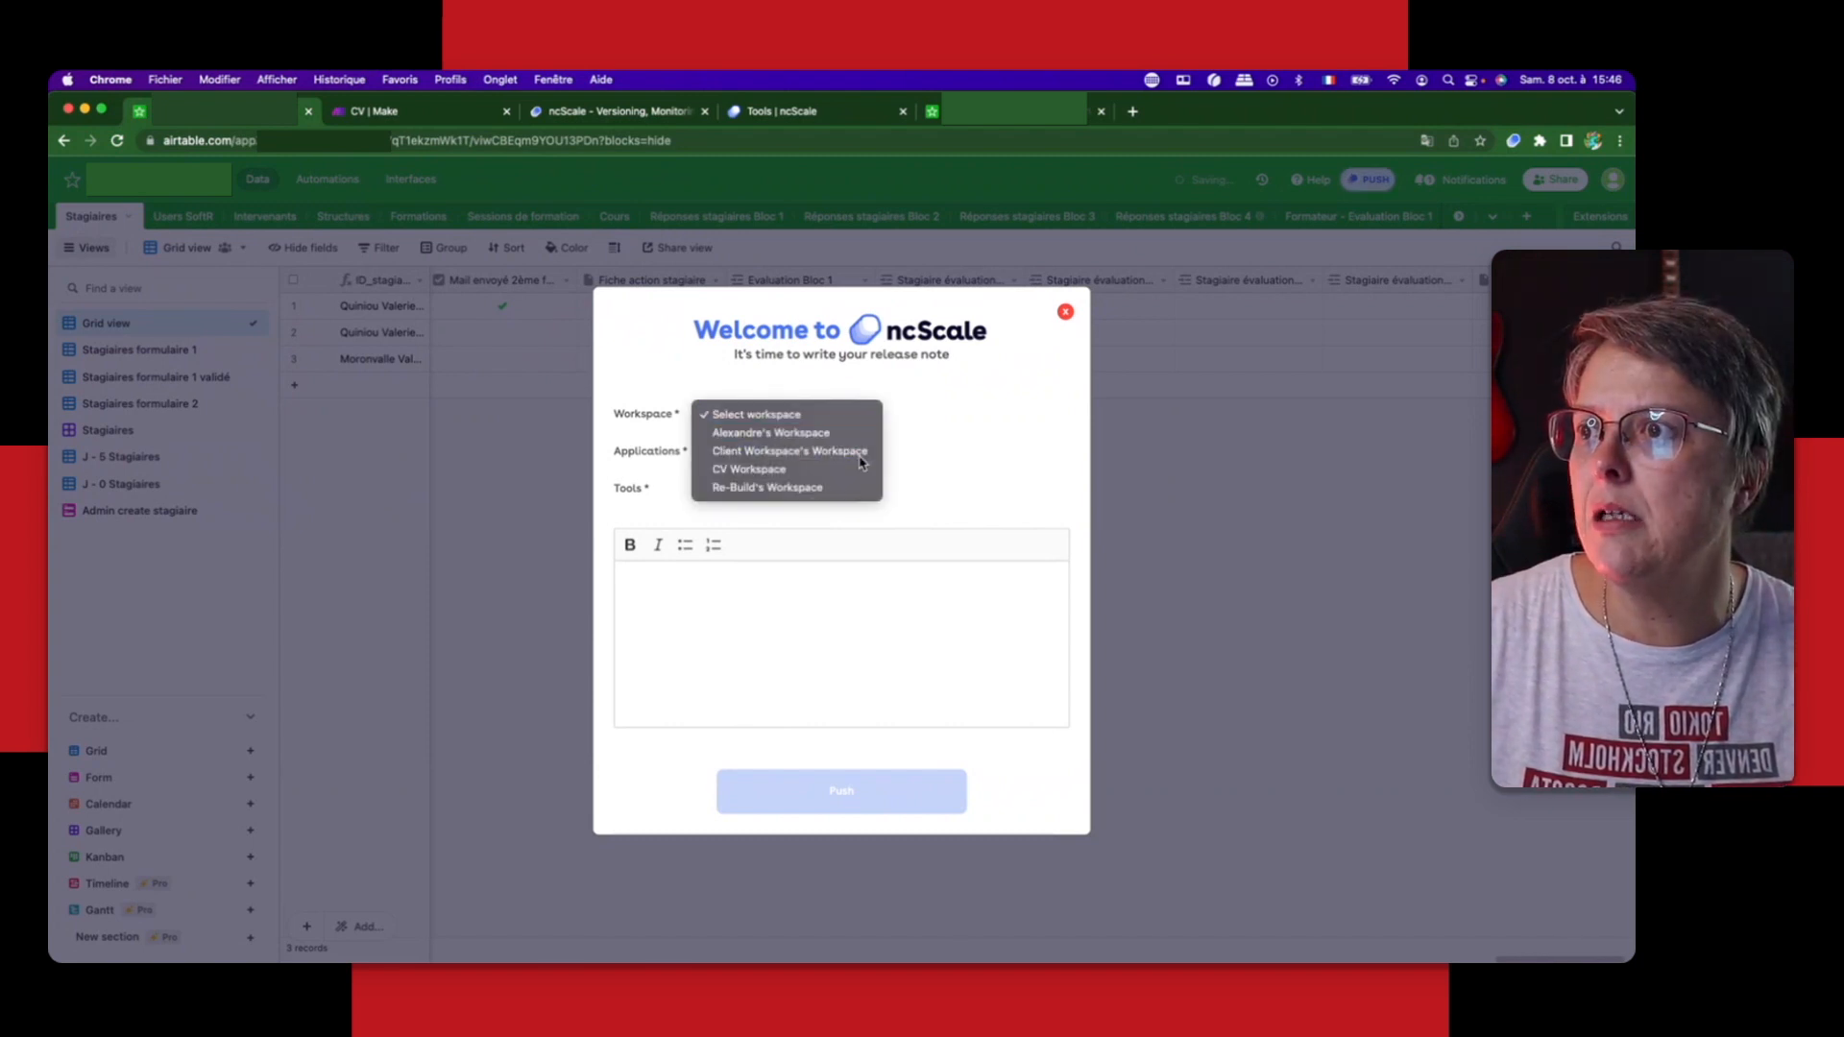
click(860, 459)
click(805, 460)
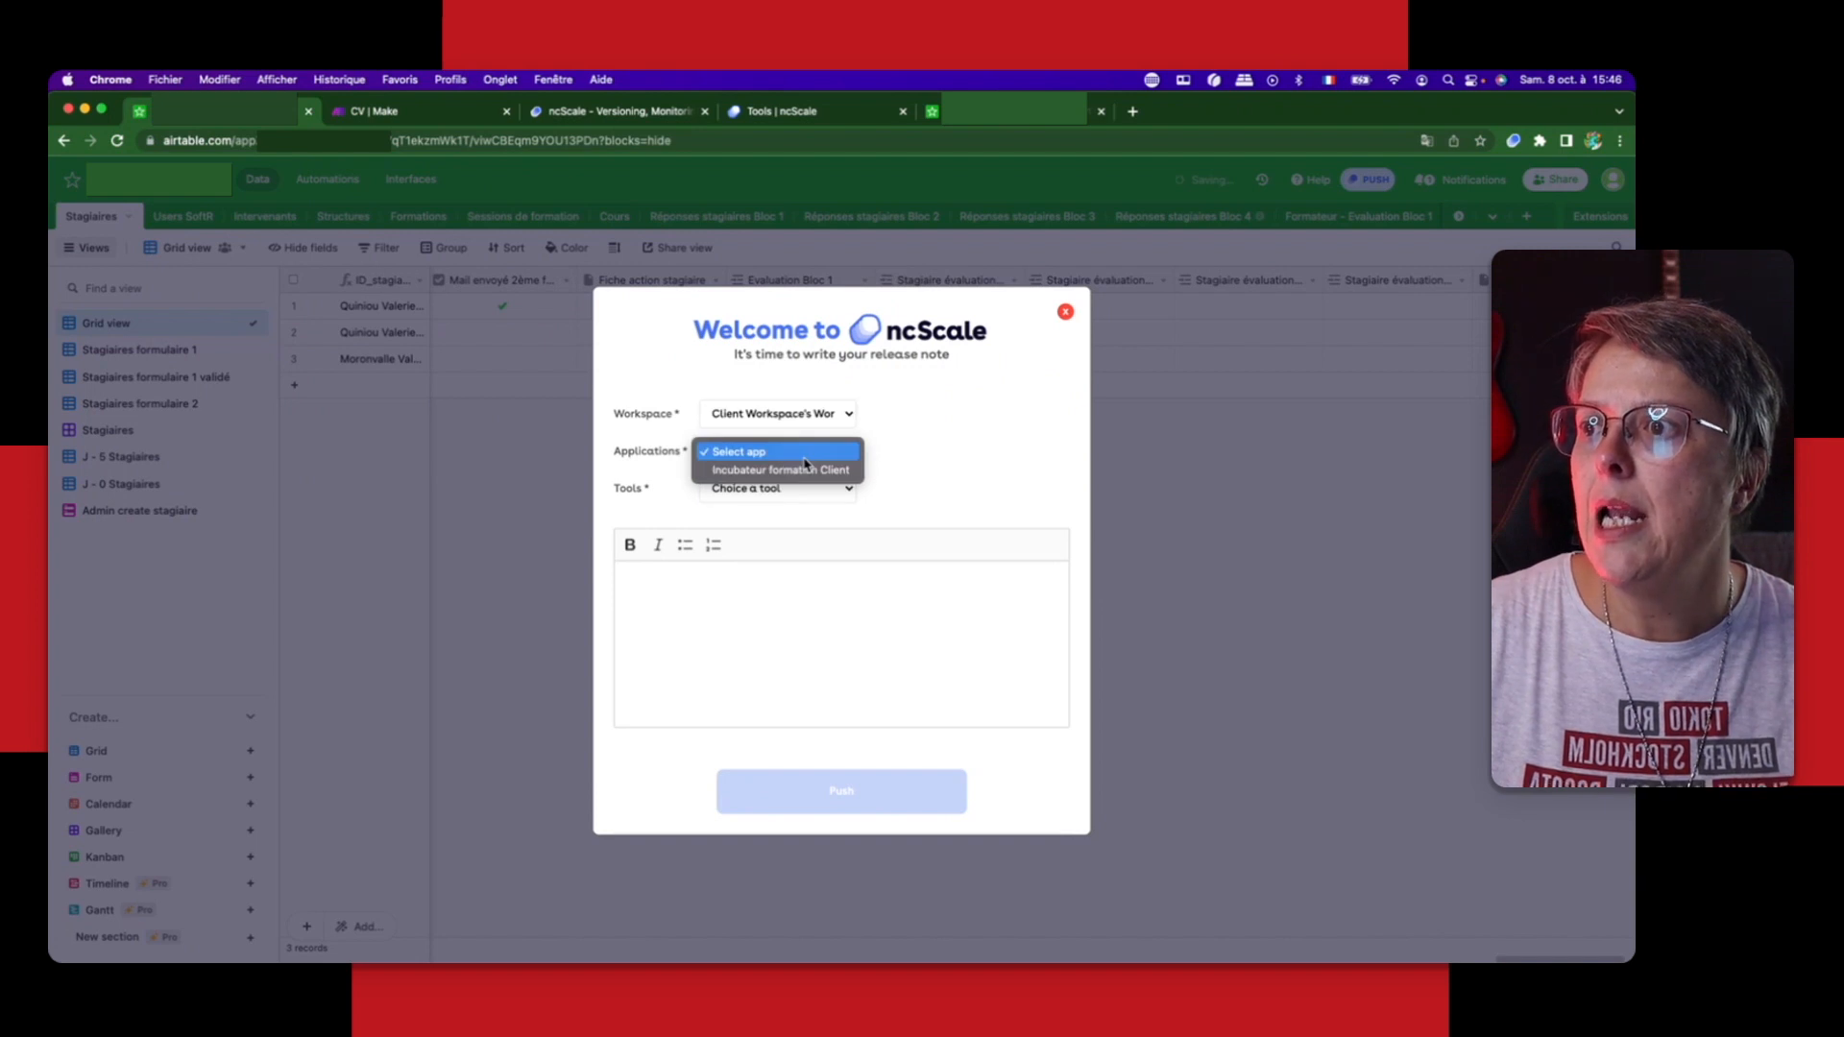
click(805, 469)
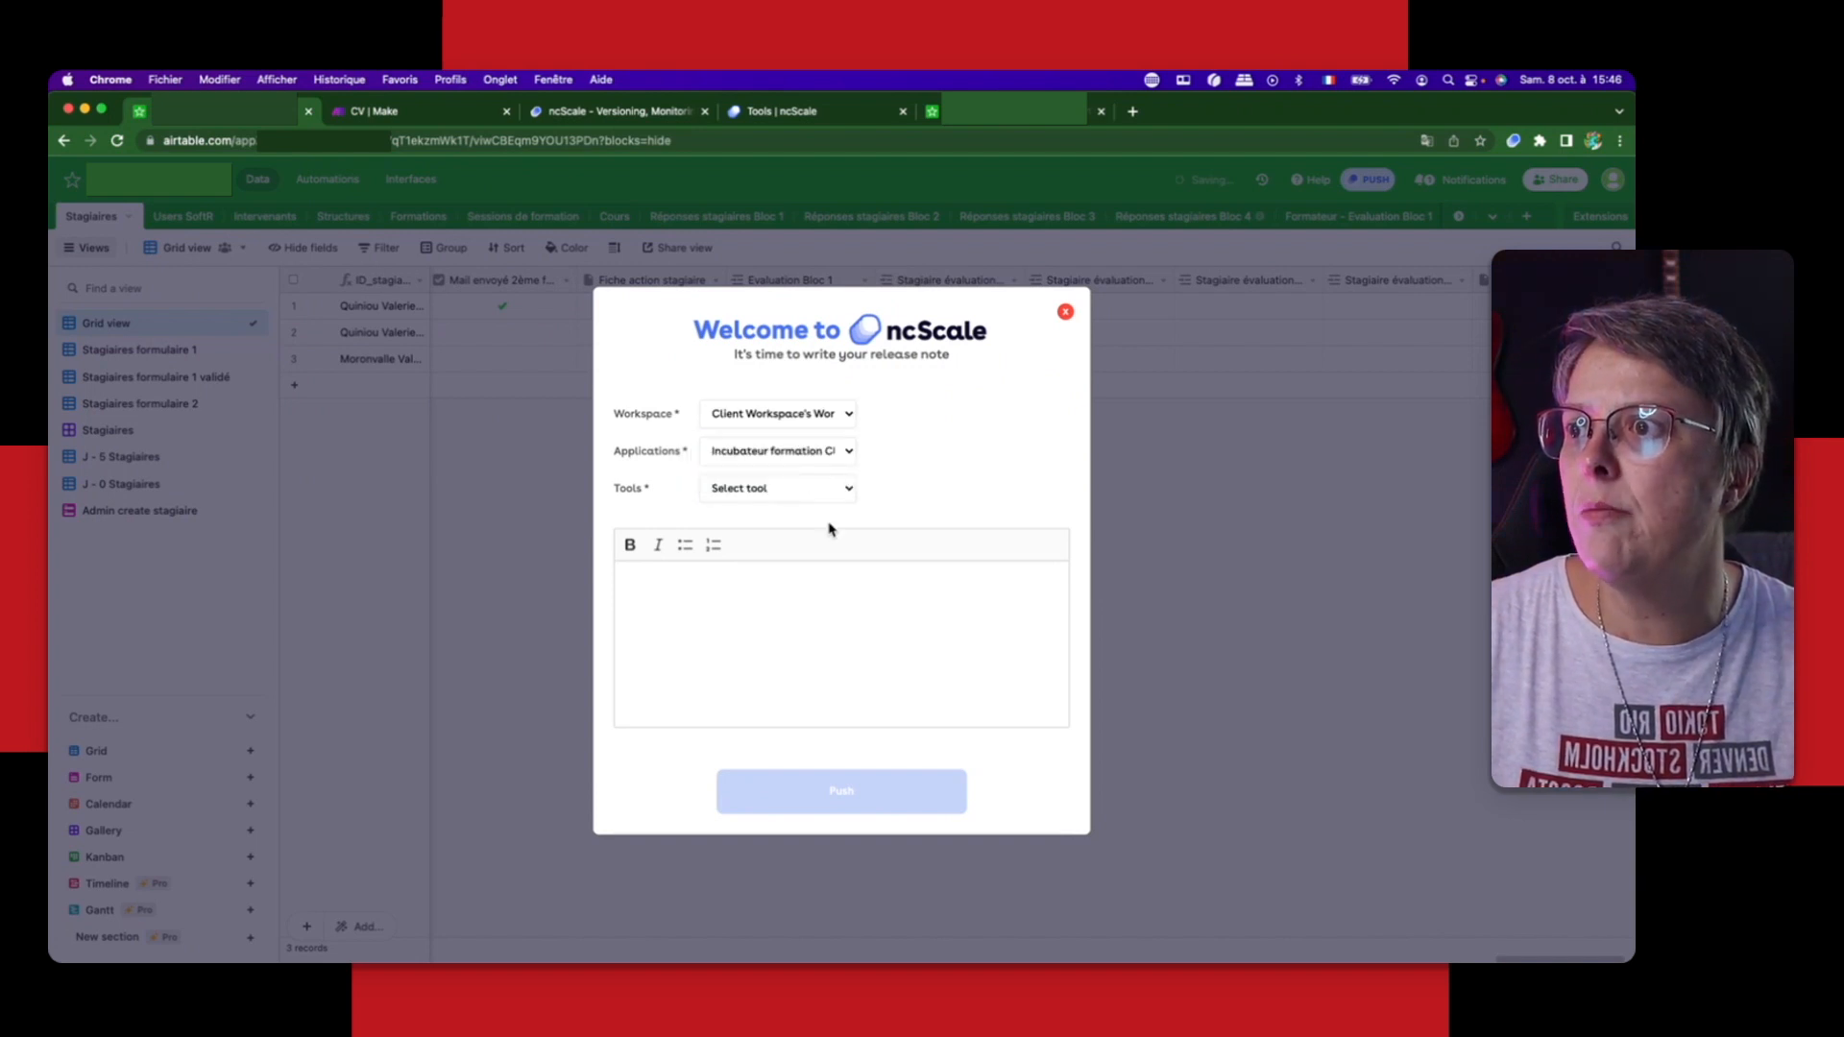
click(805, 489)
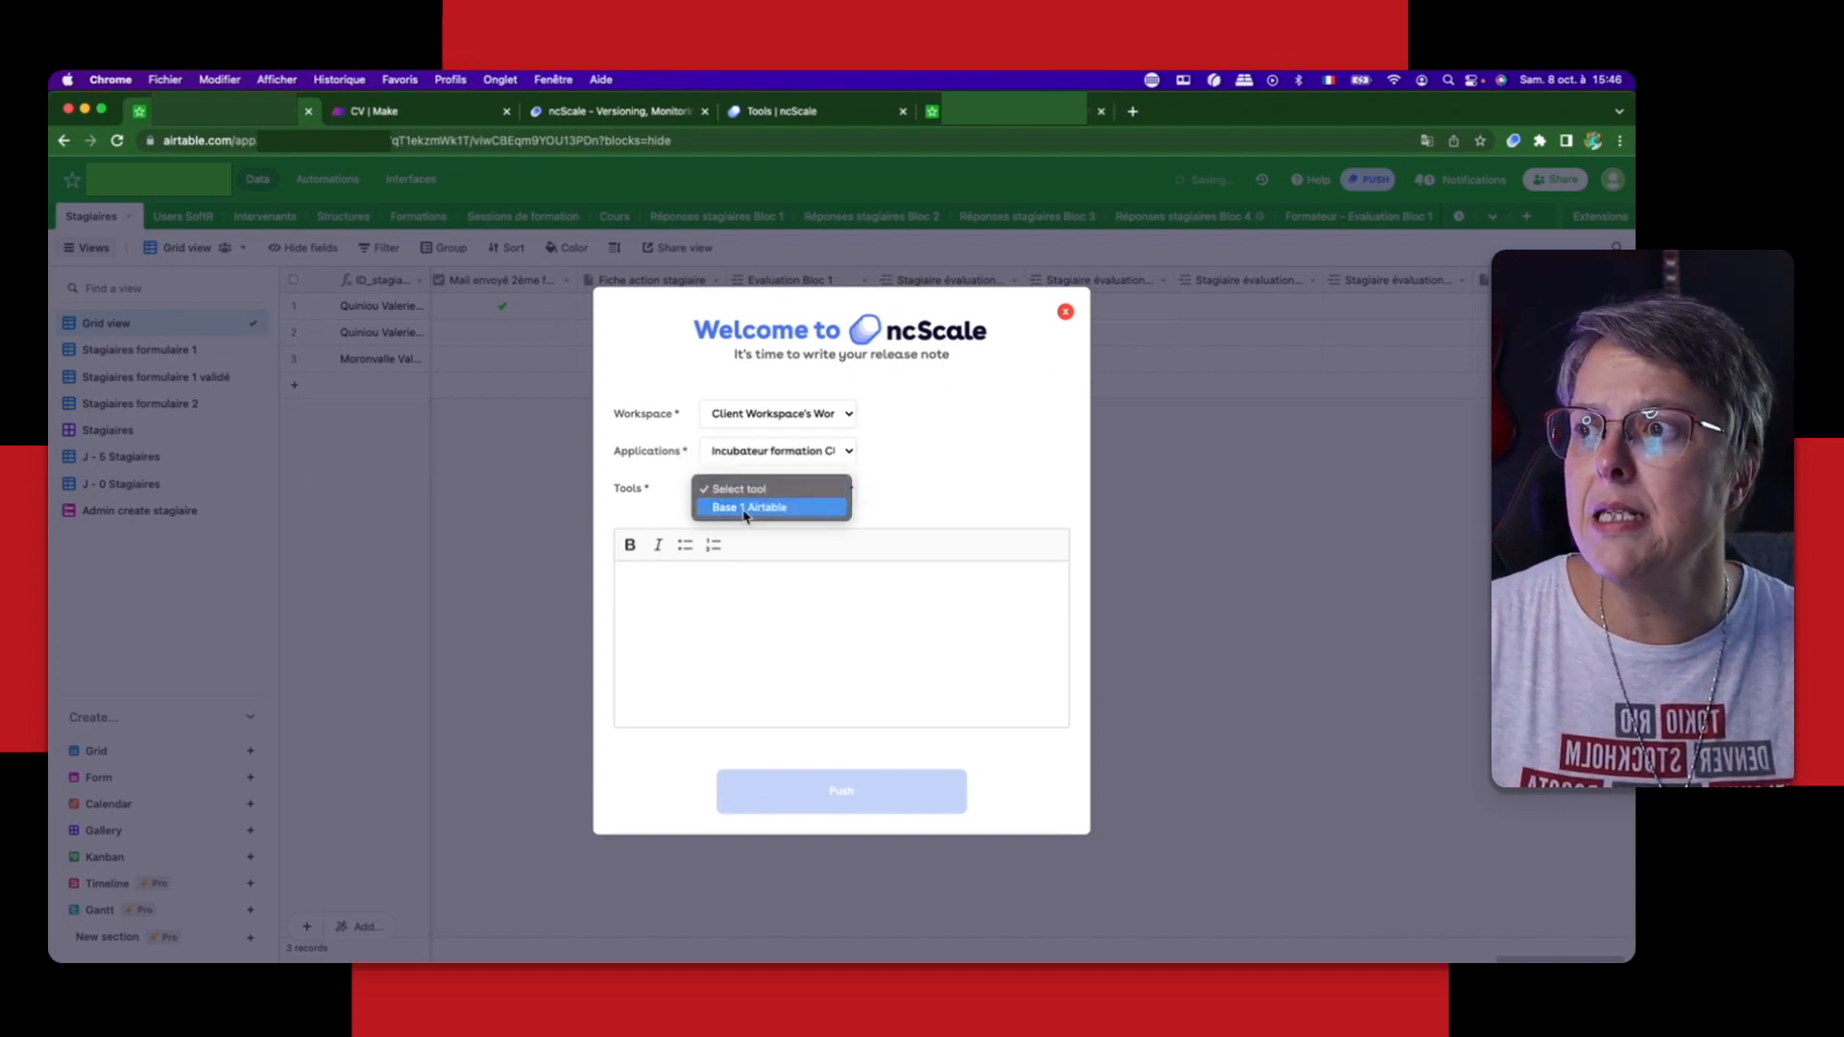
click(769, 507)
Step: Write the release note "Ajoutd'unchamppiècejointe" and push the new version of the base
click(788, 626)
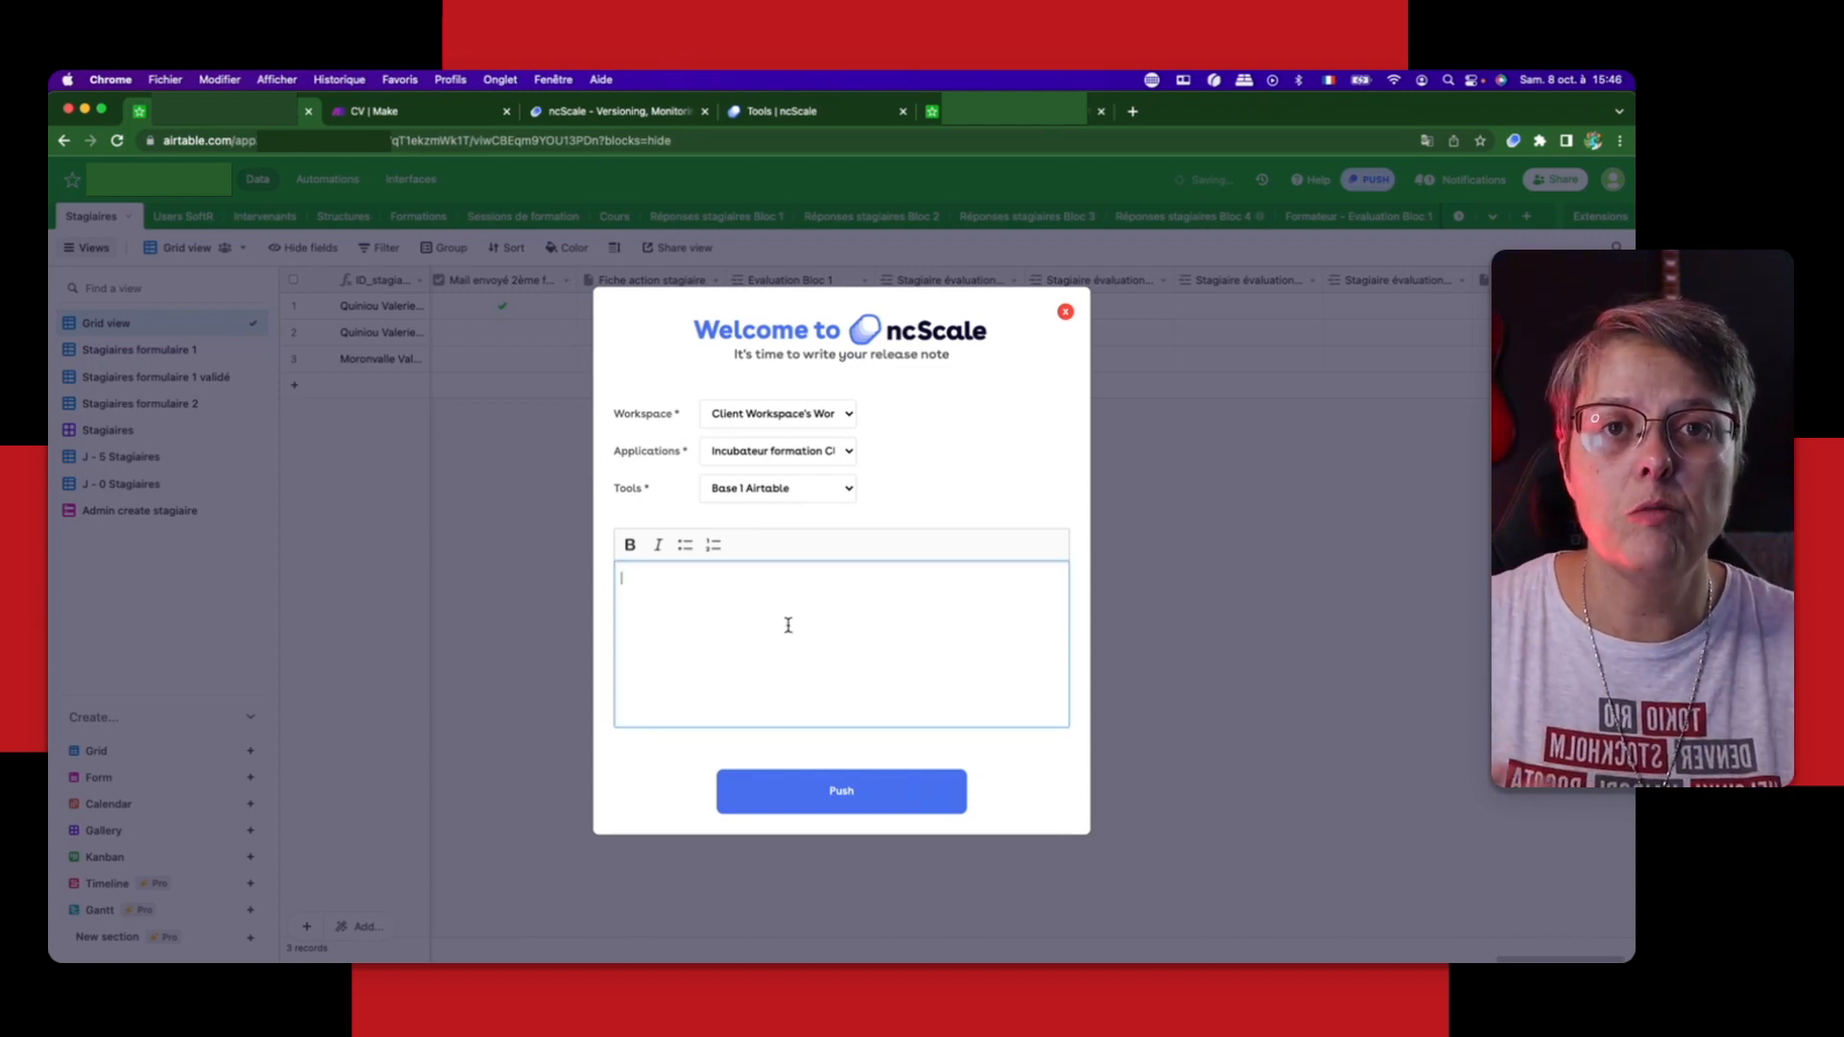
text(Changementd)
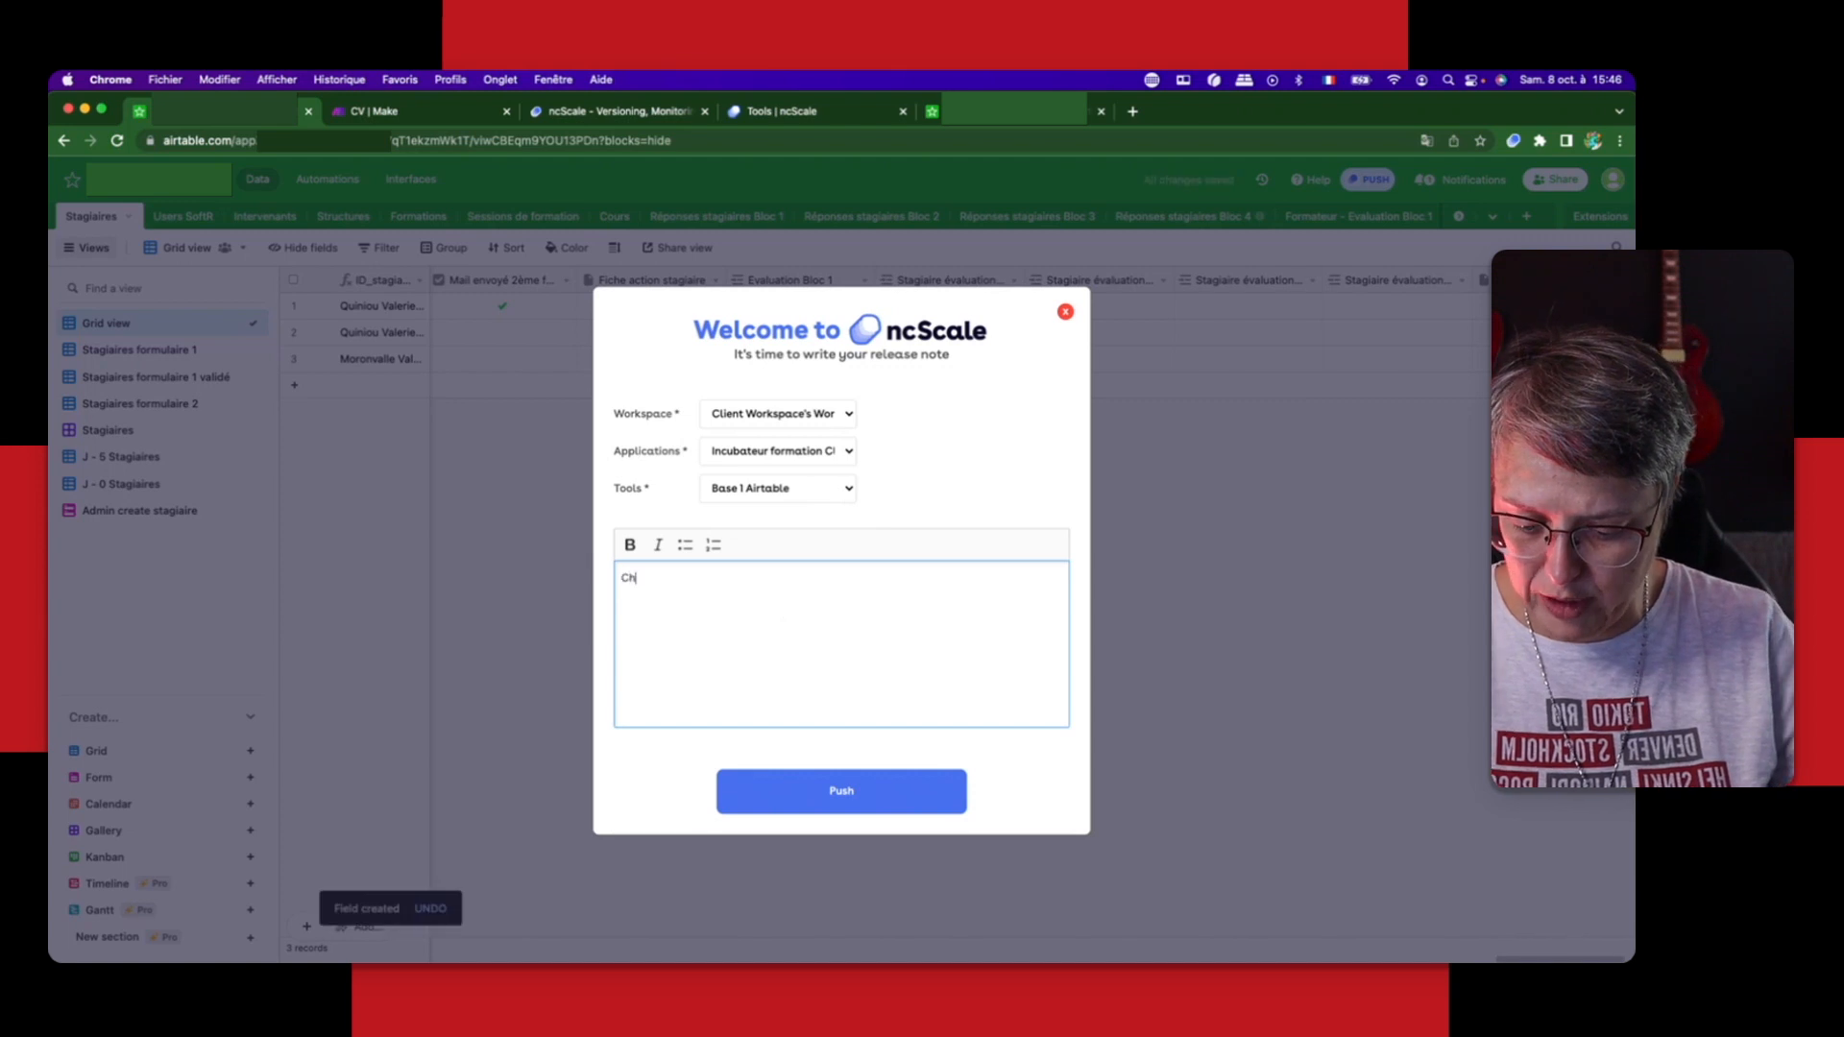
key(BackSpace)
key(BackSpace)
key(BackSpace)
key(BackSpace)
key(BackSpace)
key(BackSpace)
key(BackSpace)
key(BackSpace)
key(BackSpace)
key(BackSpace)
key(BackSpace)
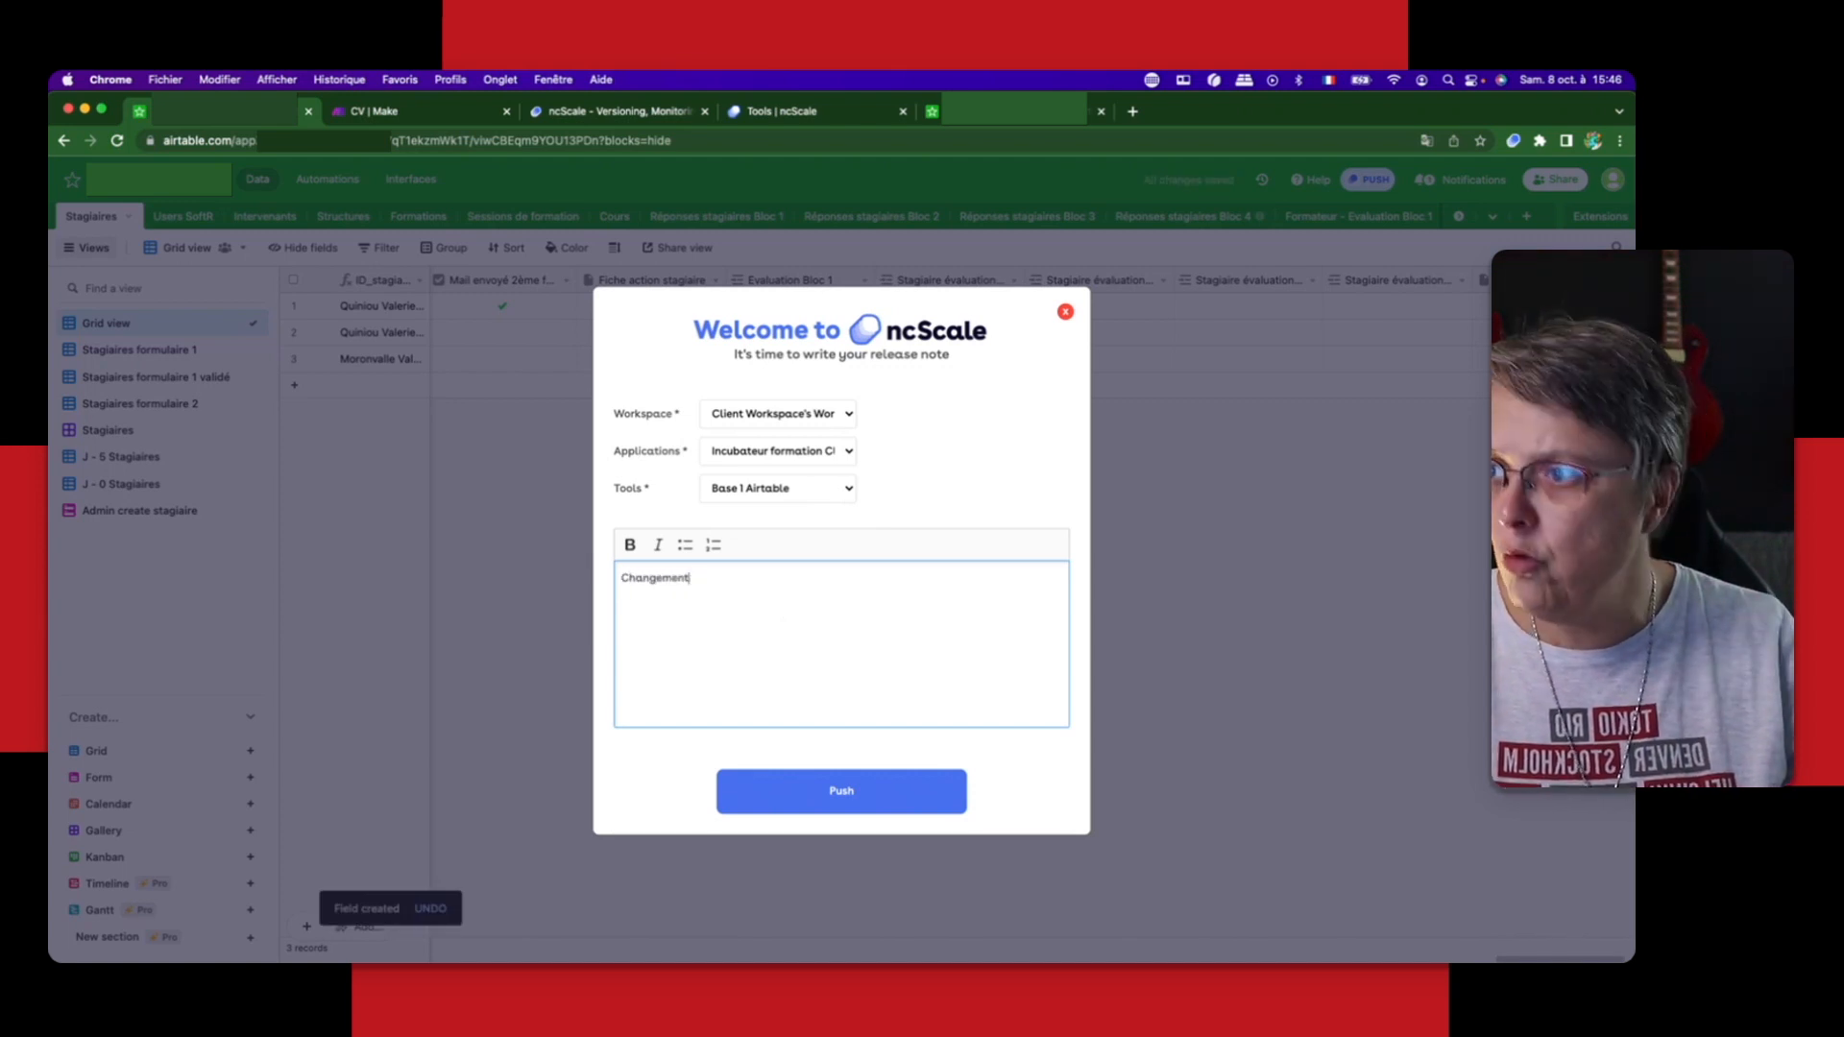
text(A)
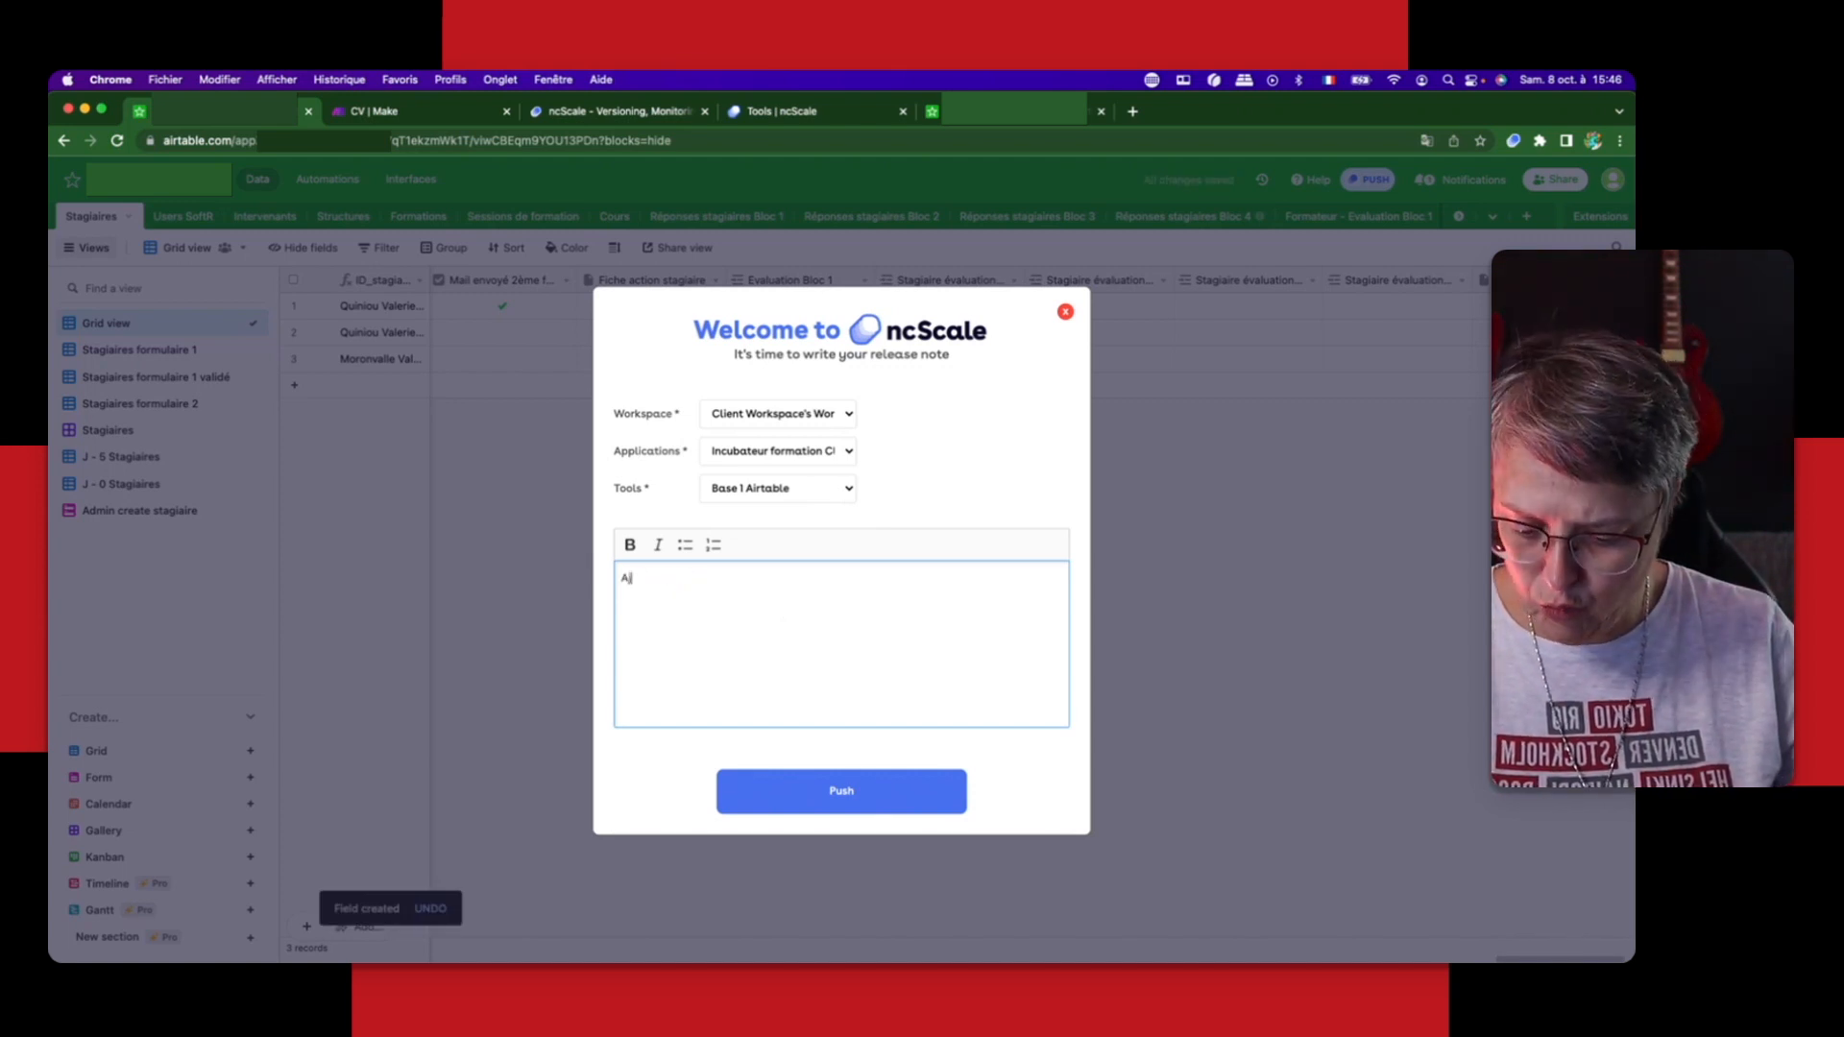
text(joutd'uncha)
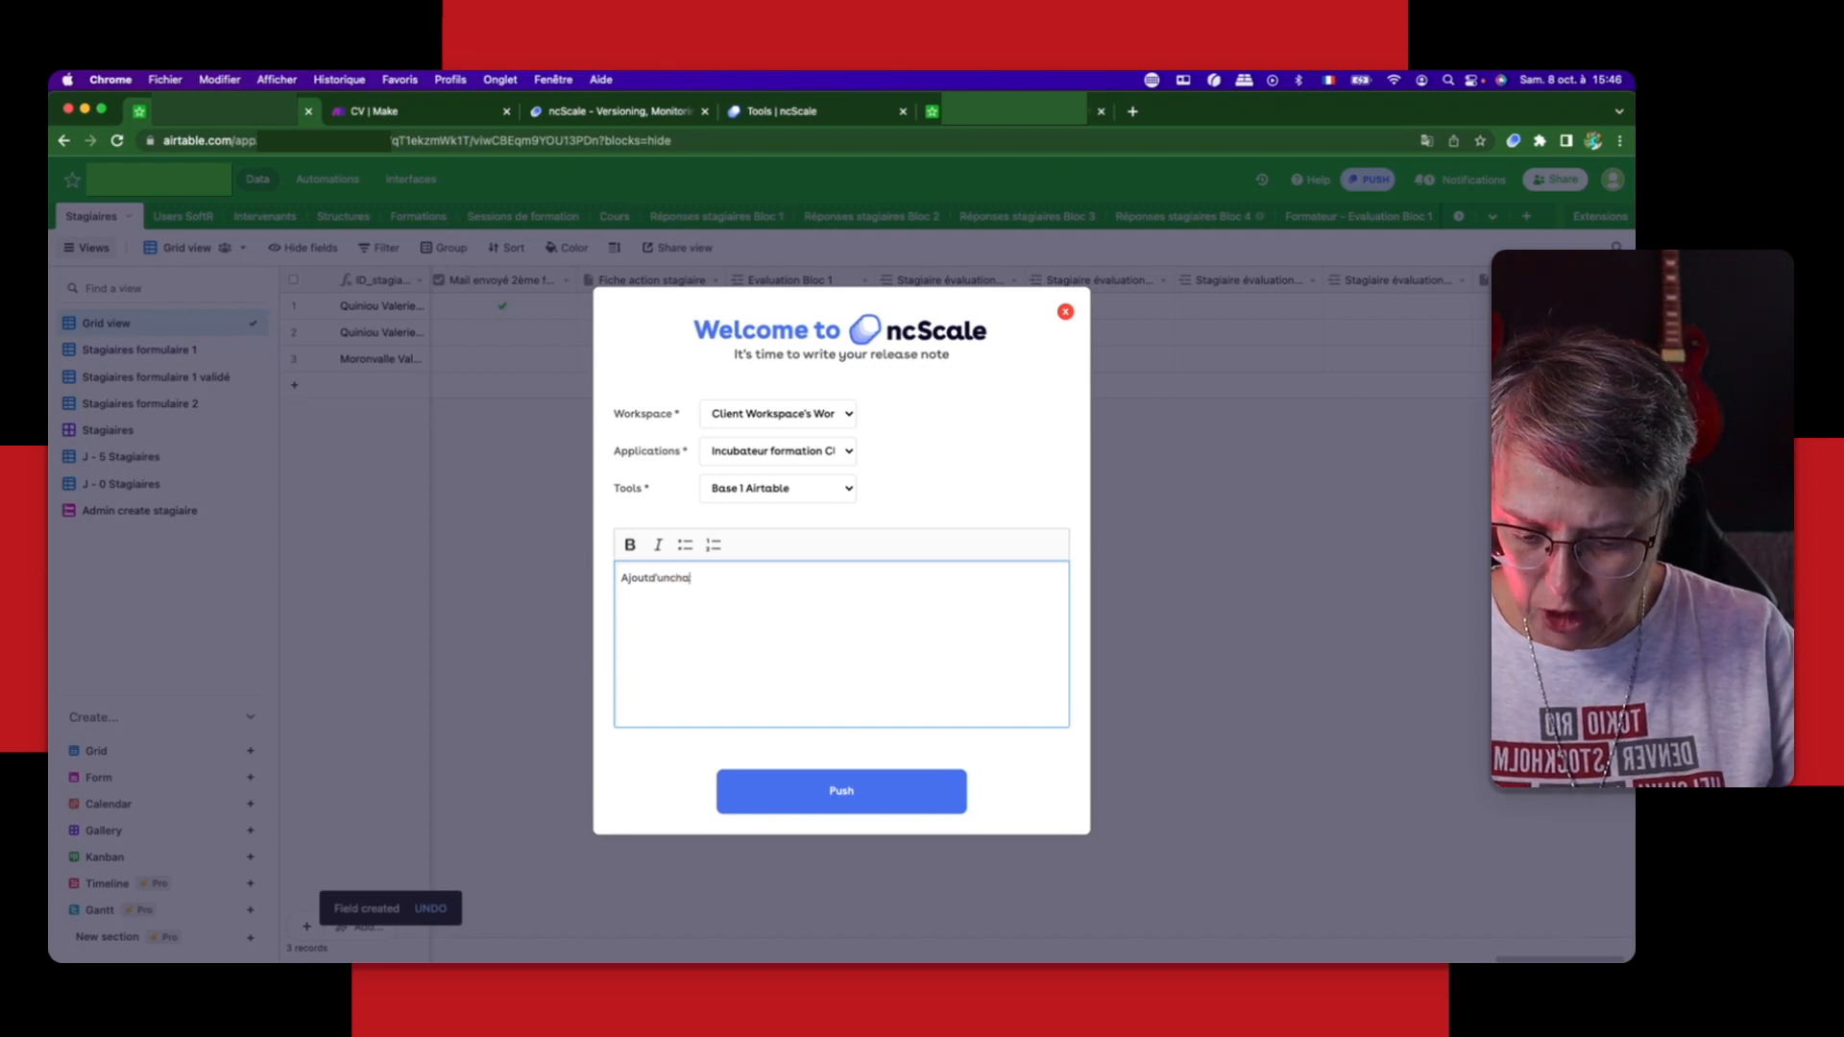
text(mppièce)
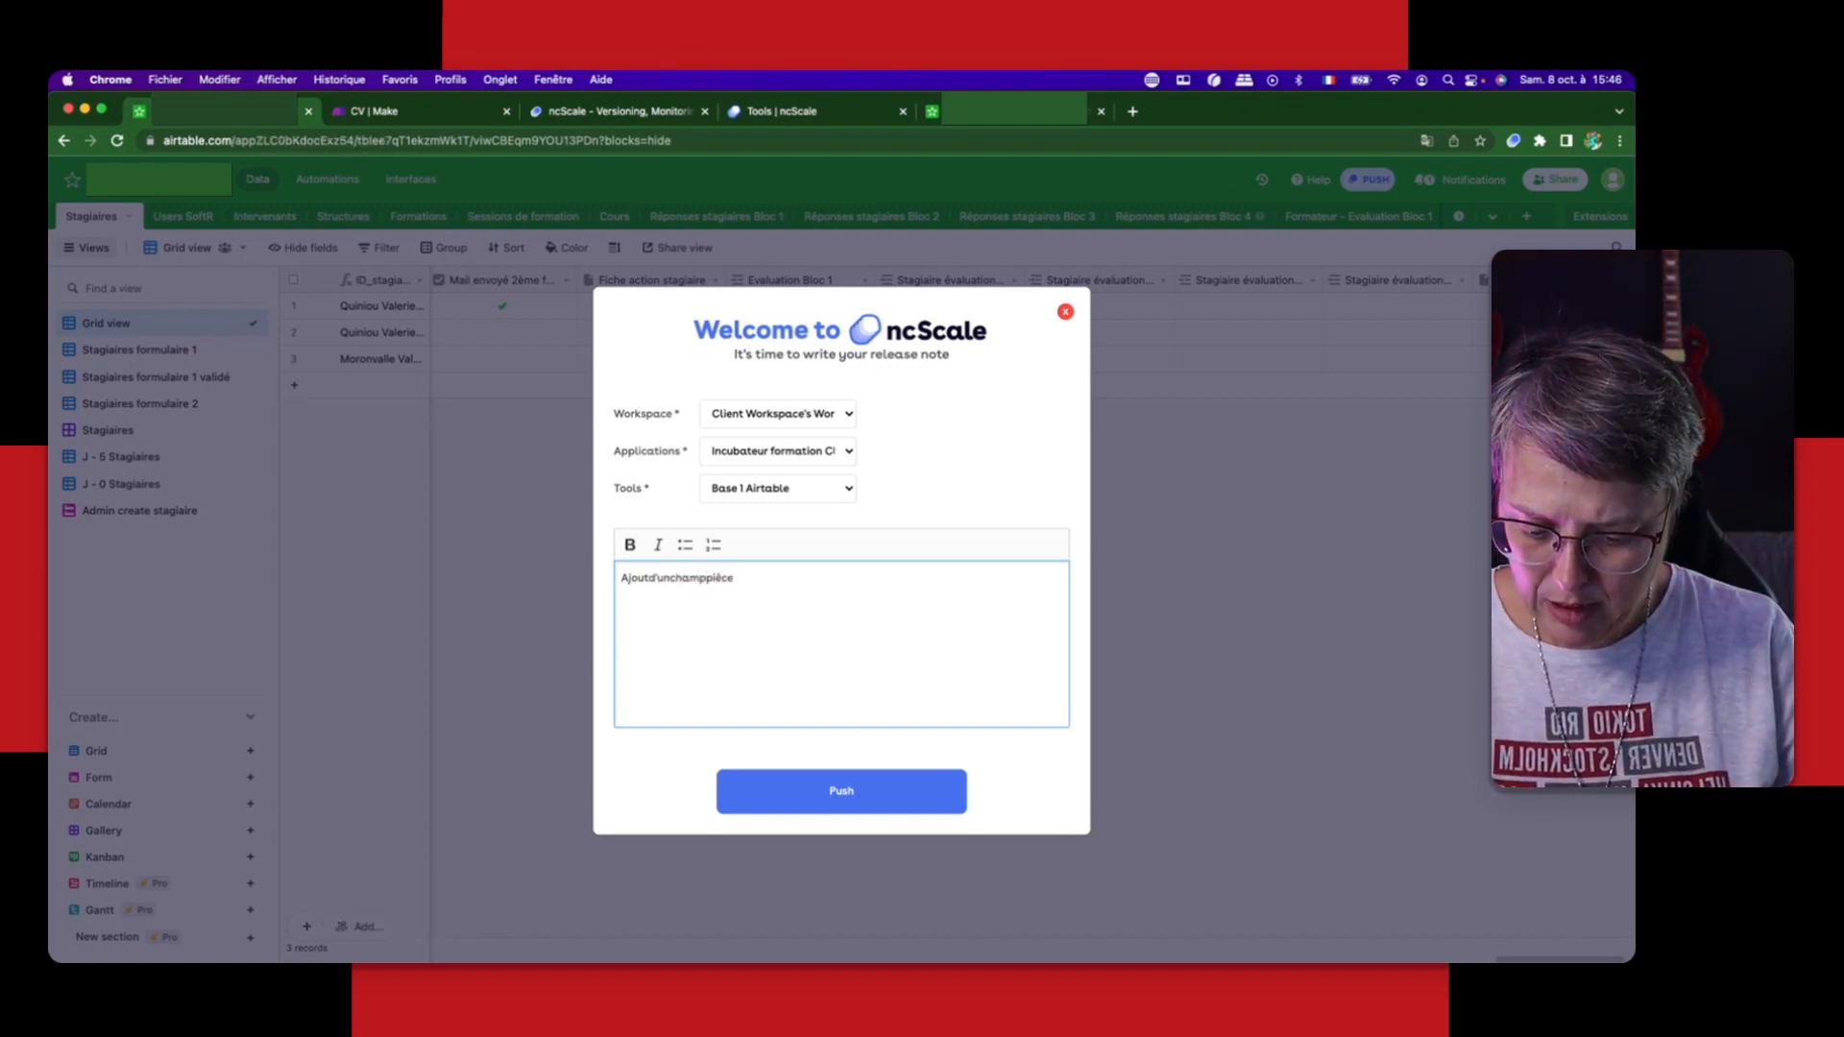
text(jointe)
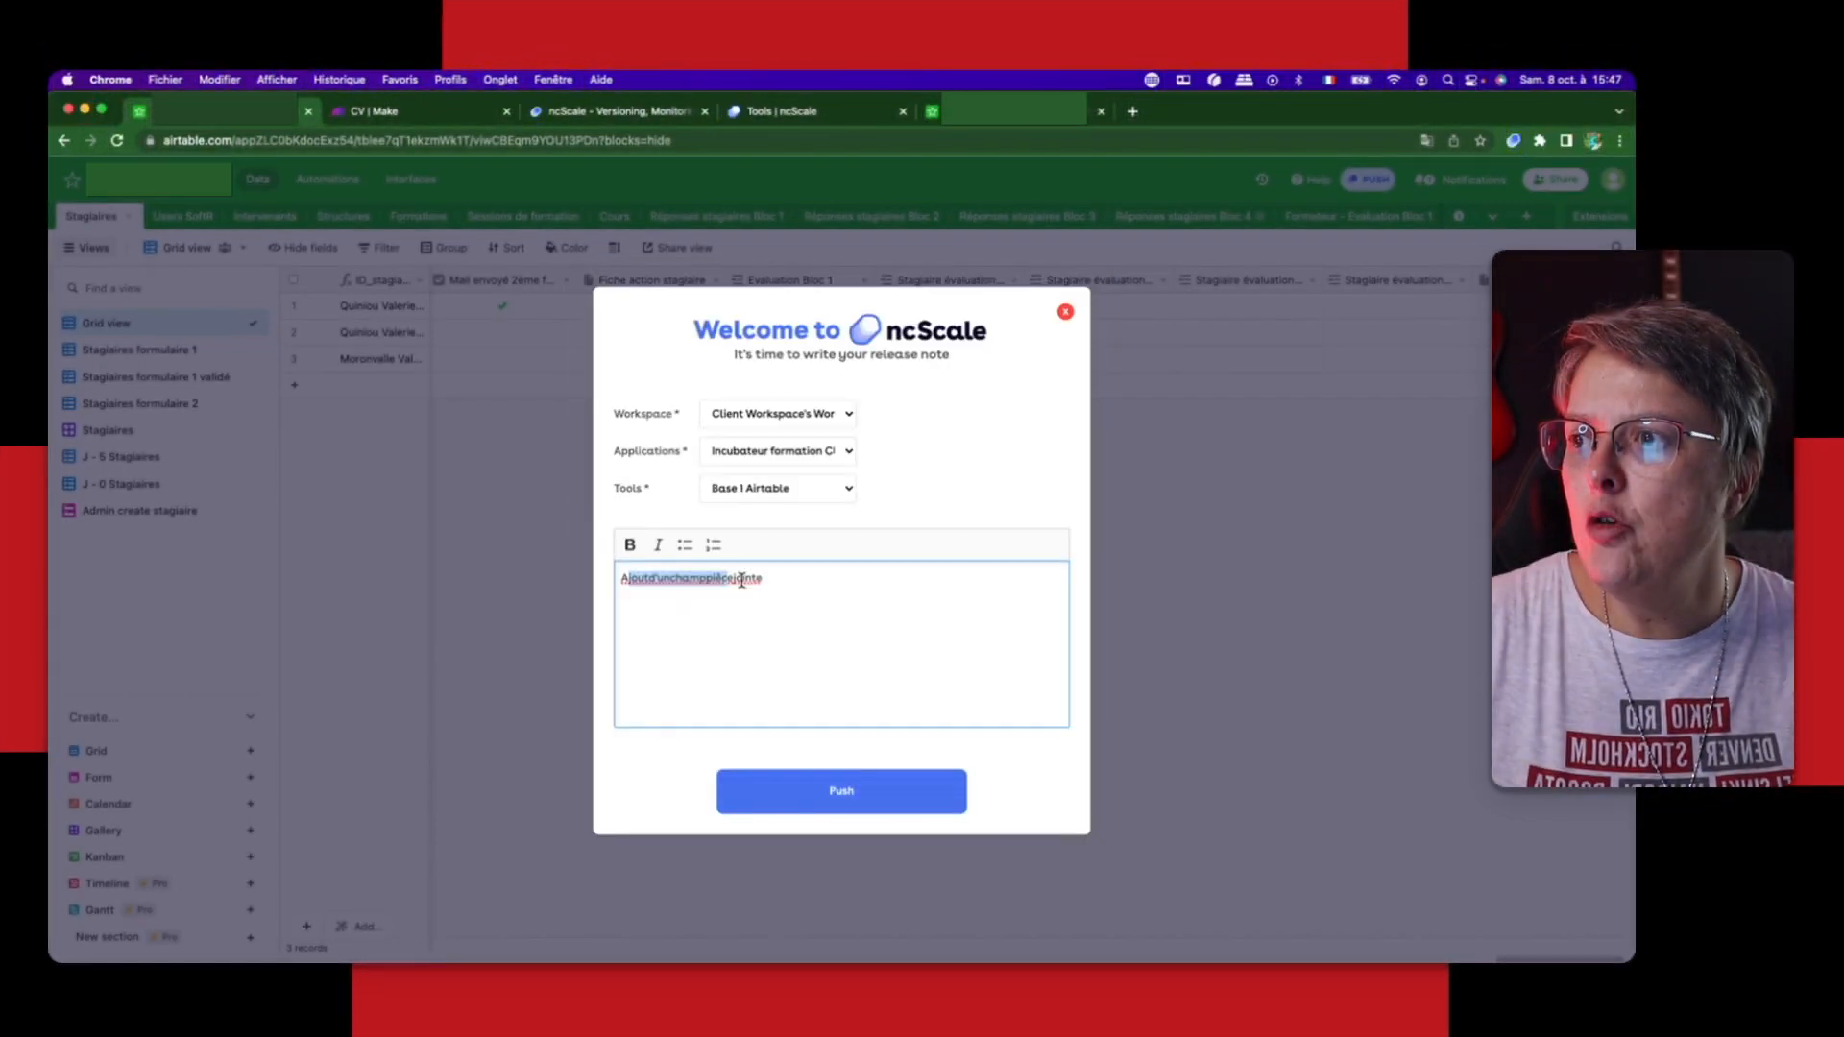
drag(742, 580, 764, 581)
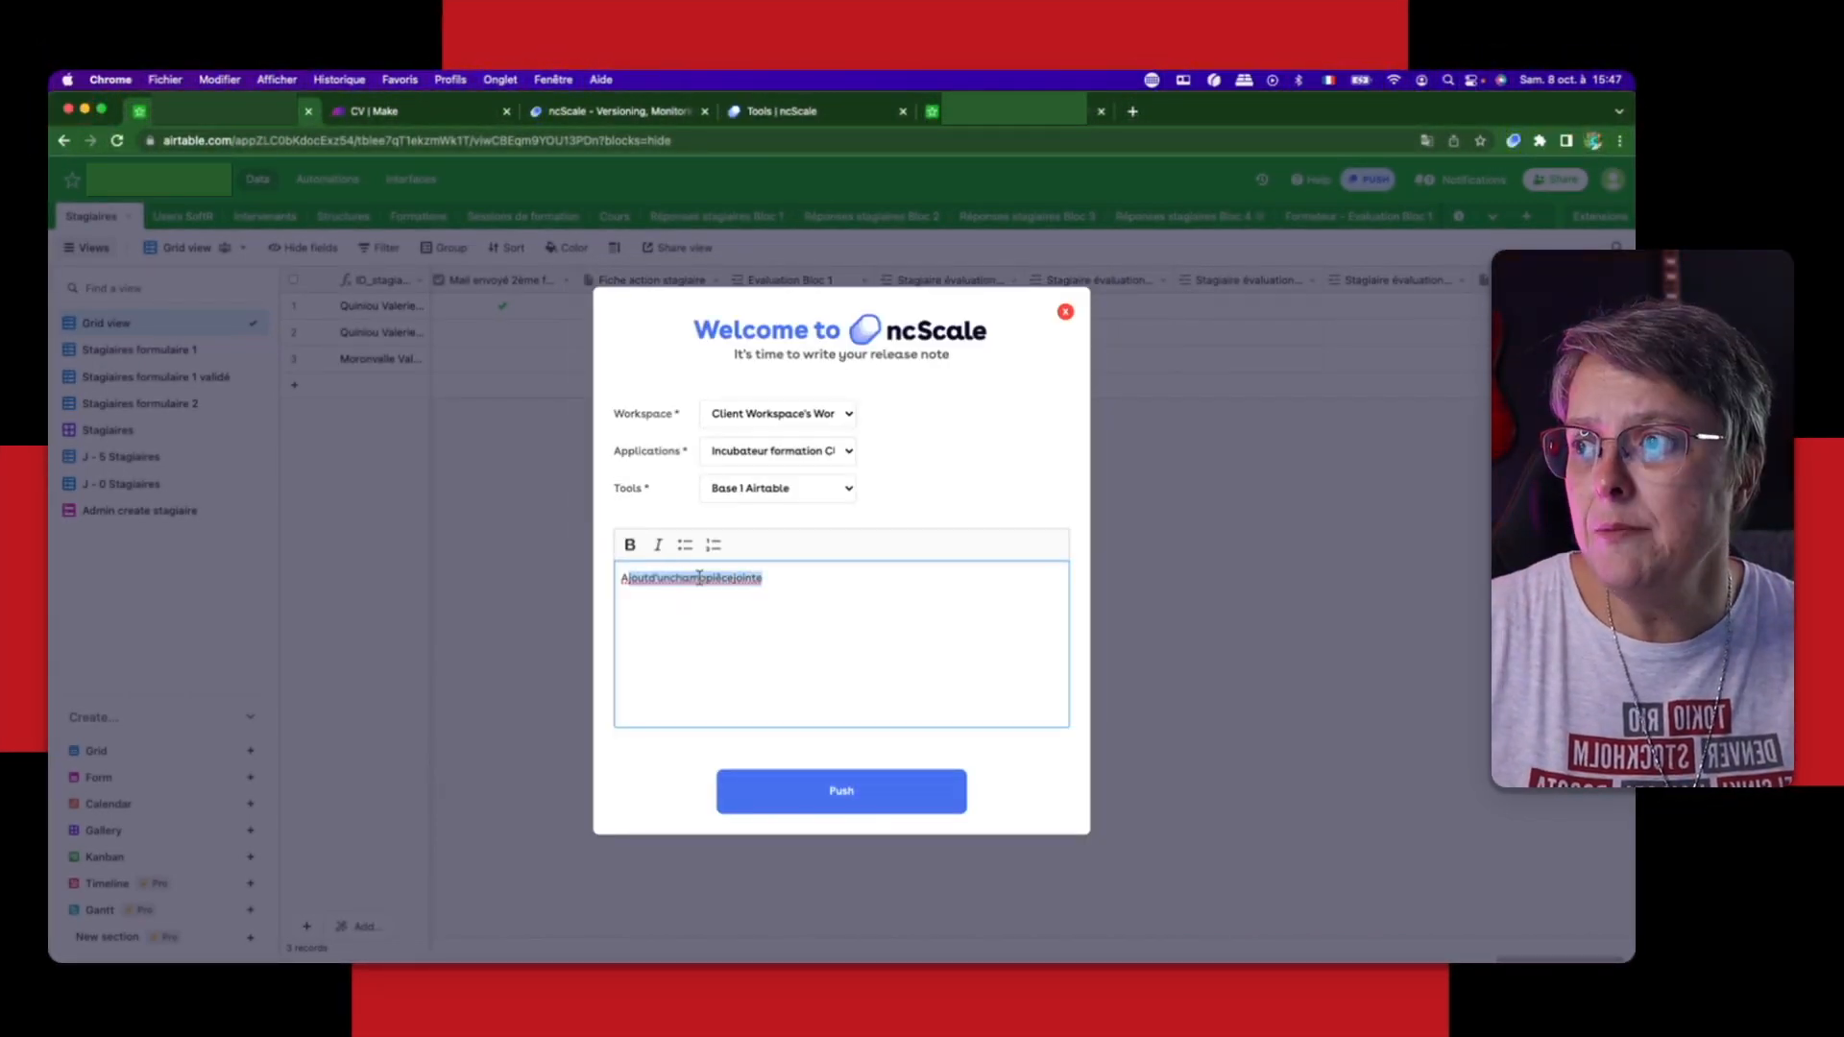
click(842, 803)
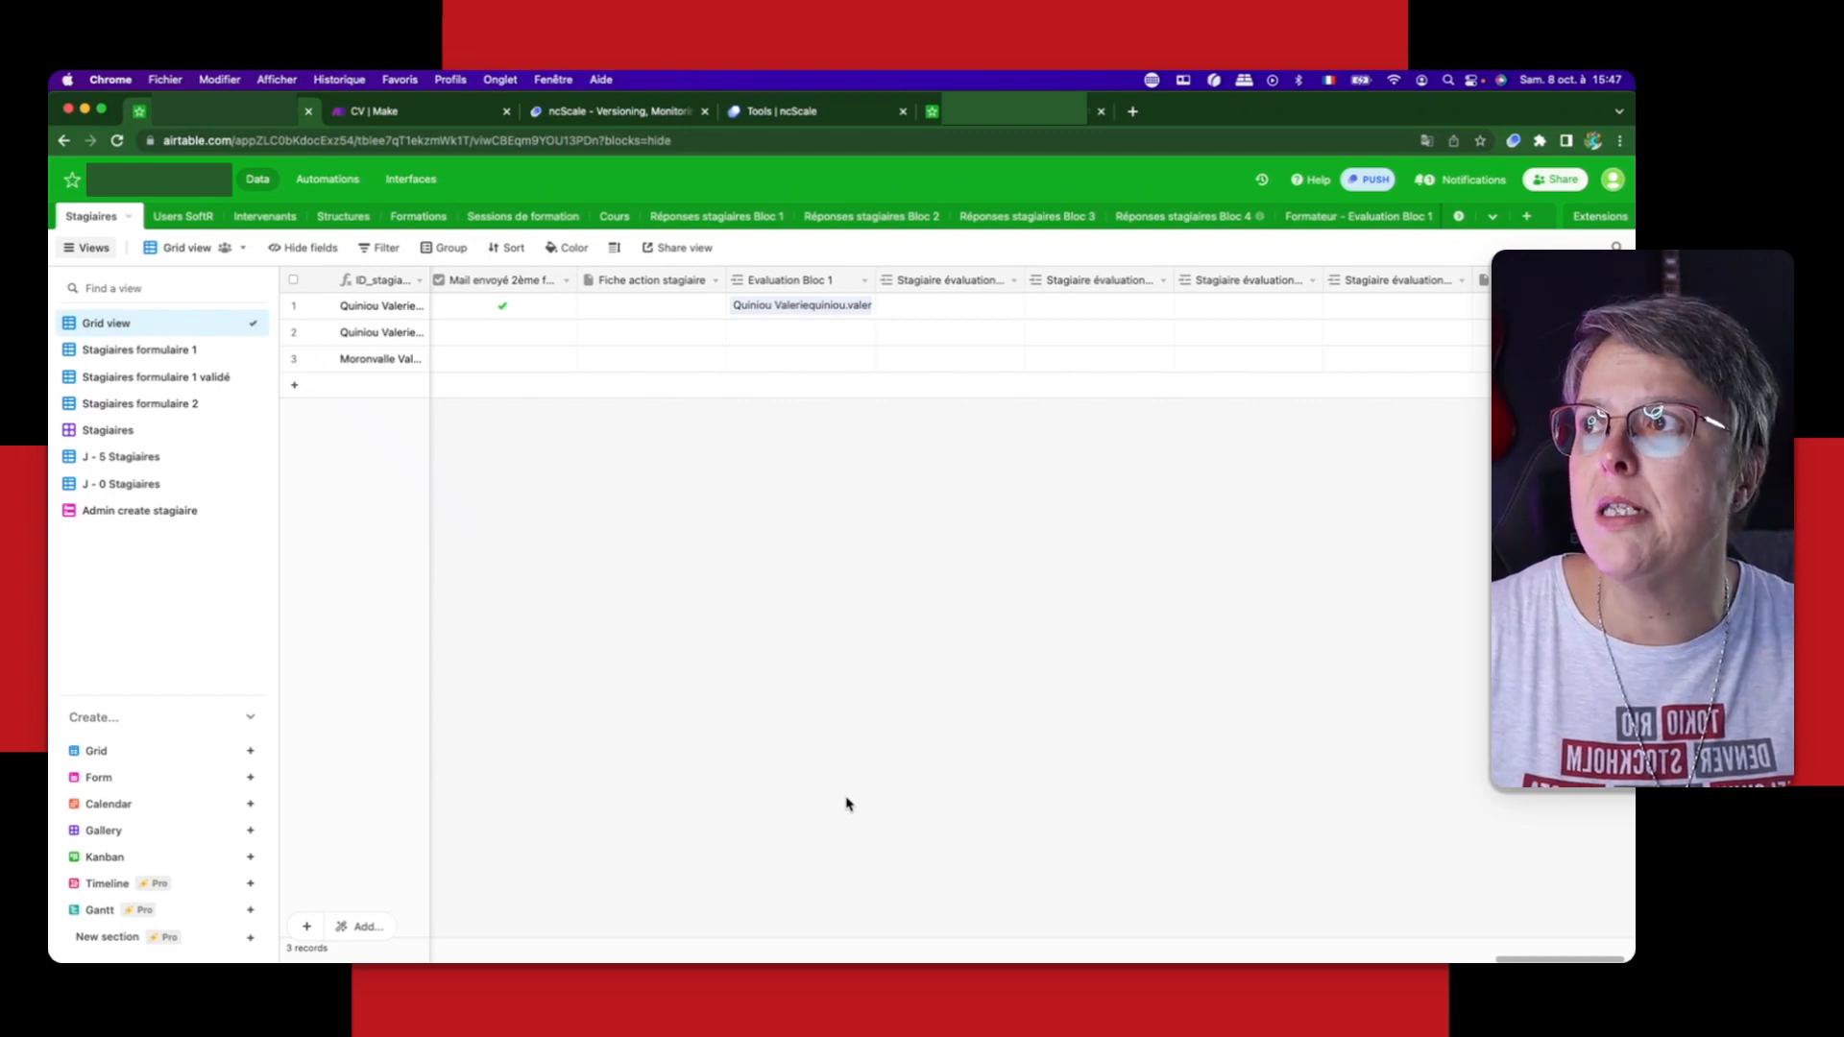
Step: Switch to ncScale and open the details of the latest Base 1 Airtable push from the application's versioning history
click(836, 116)
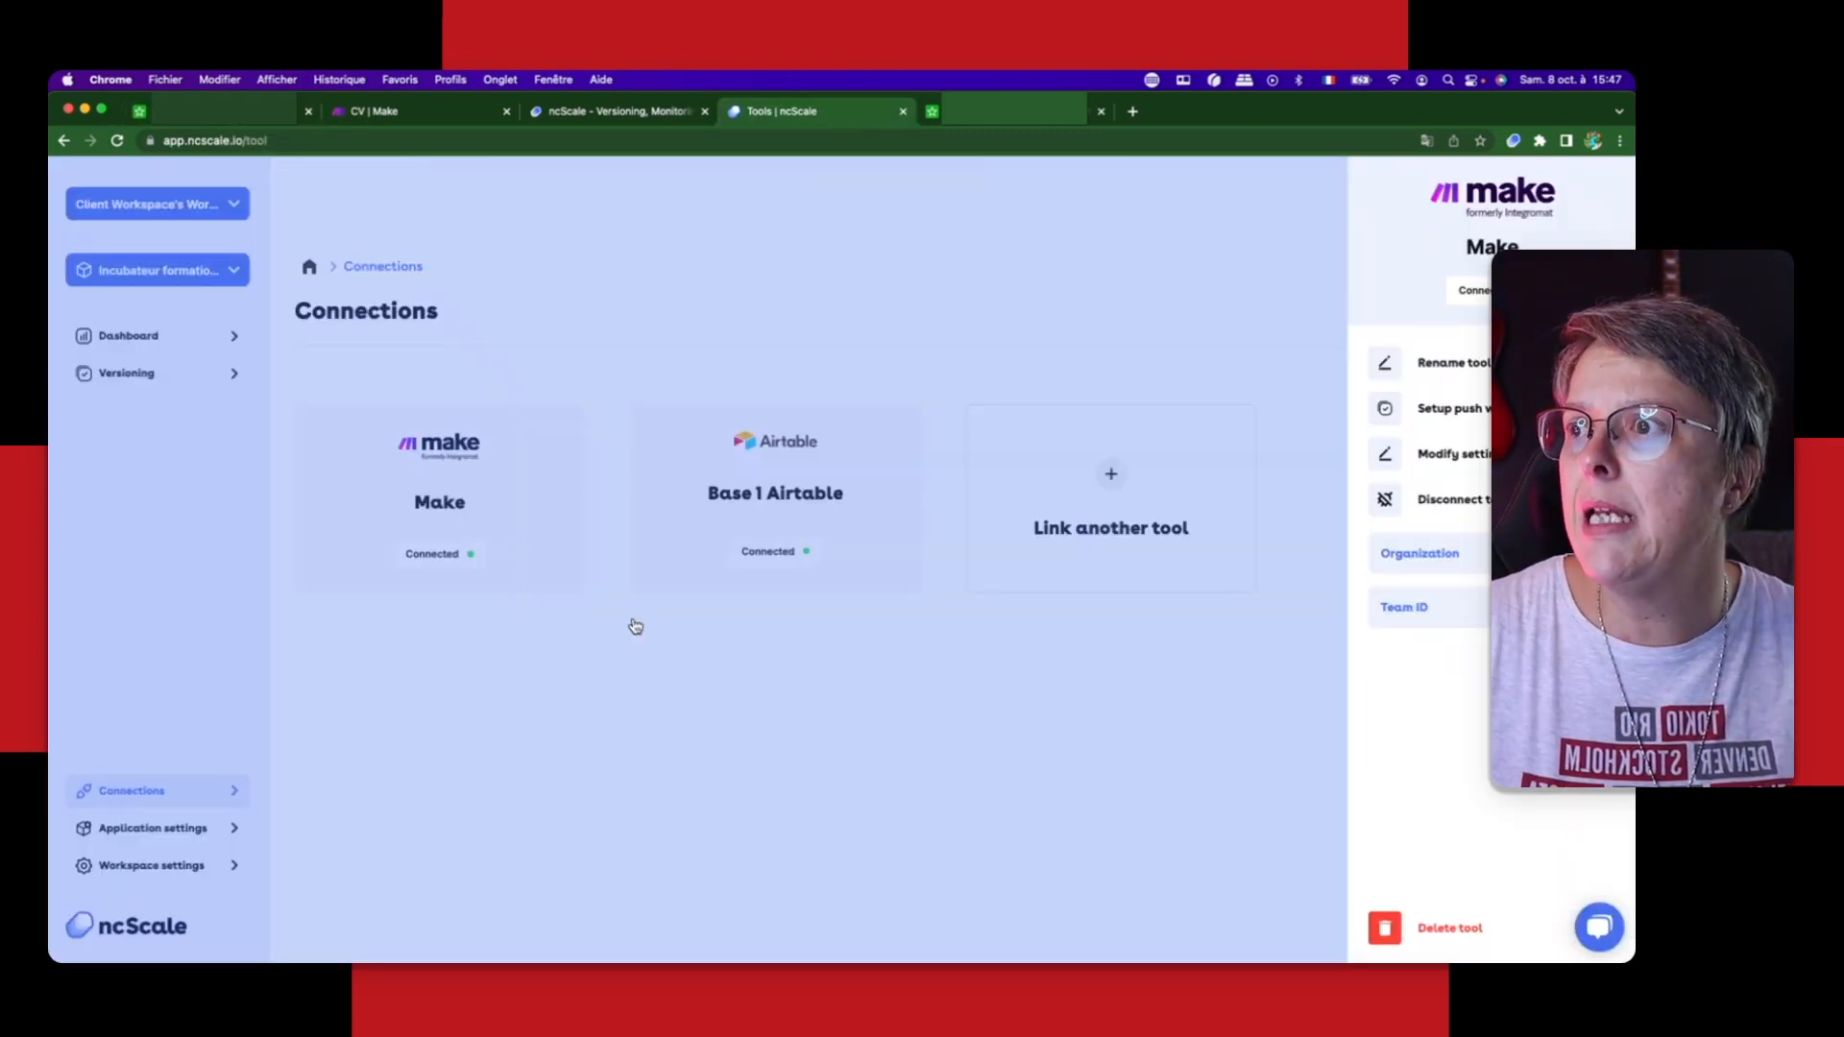
click(123, 336)
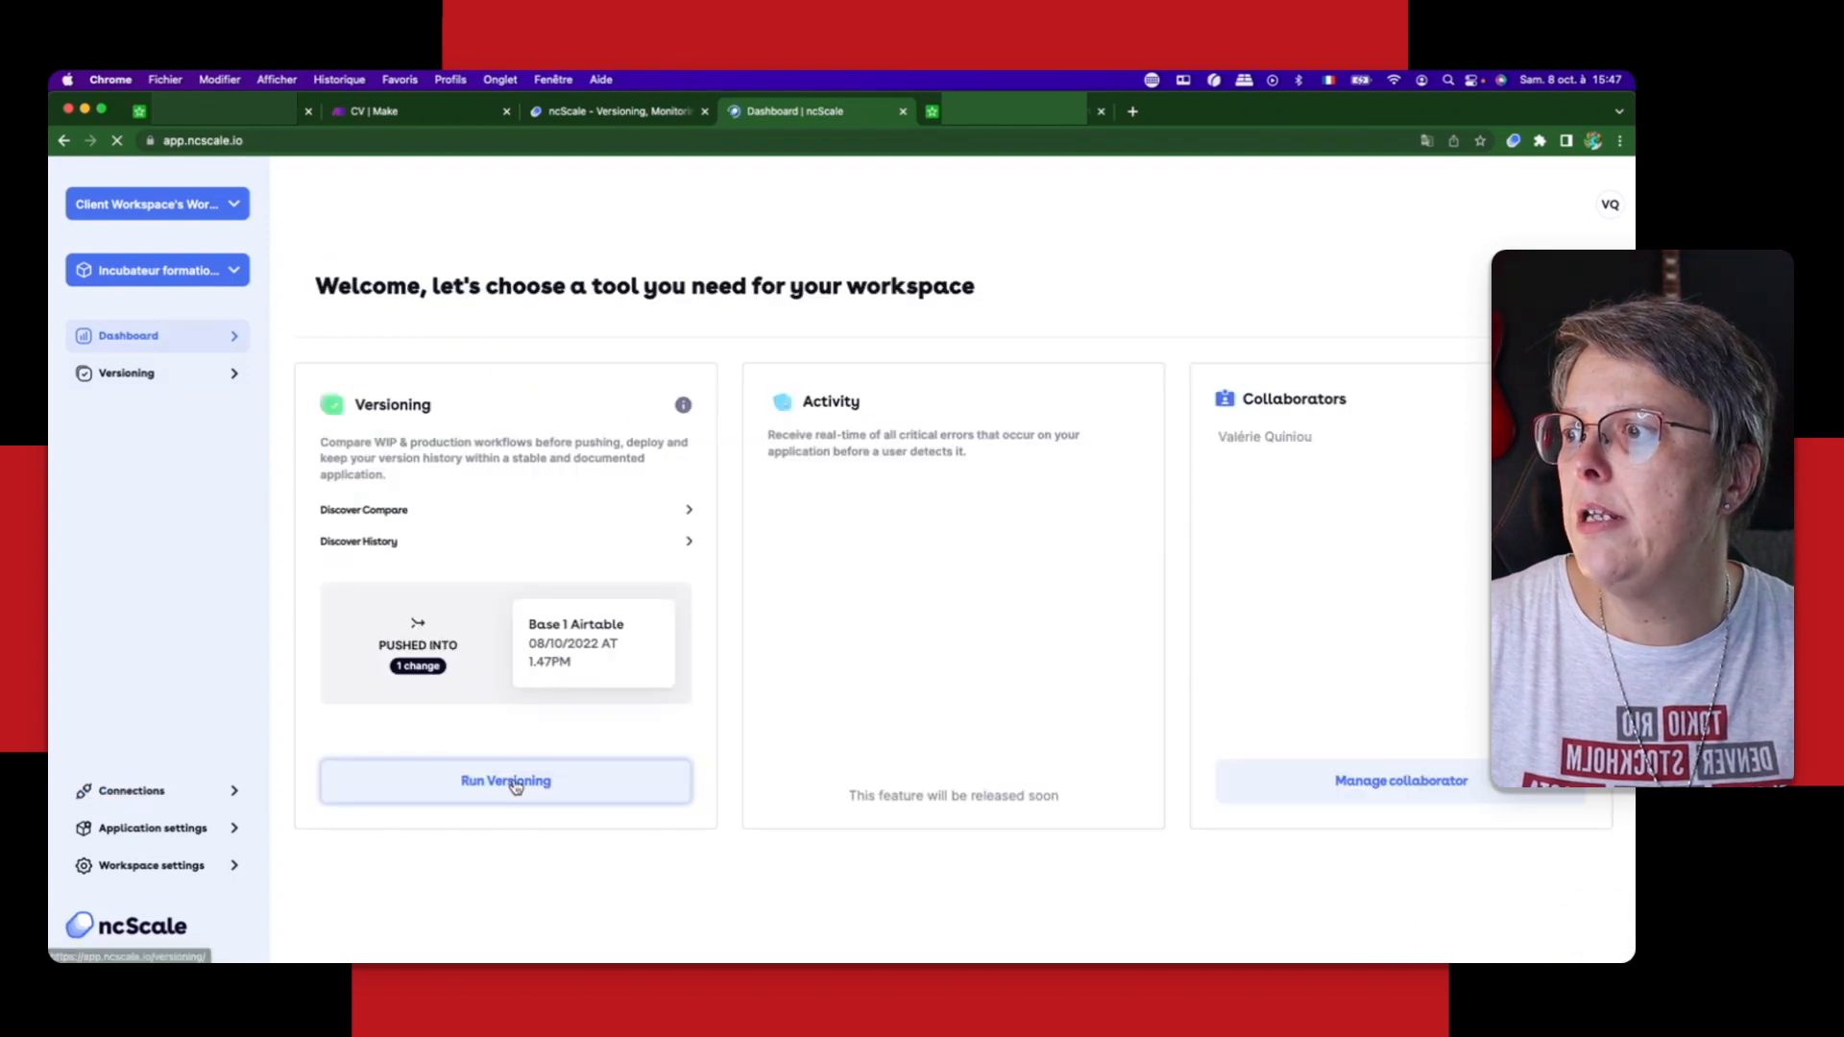
click(516, 785)
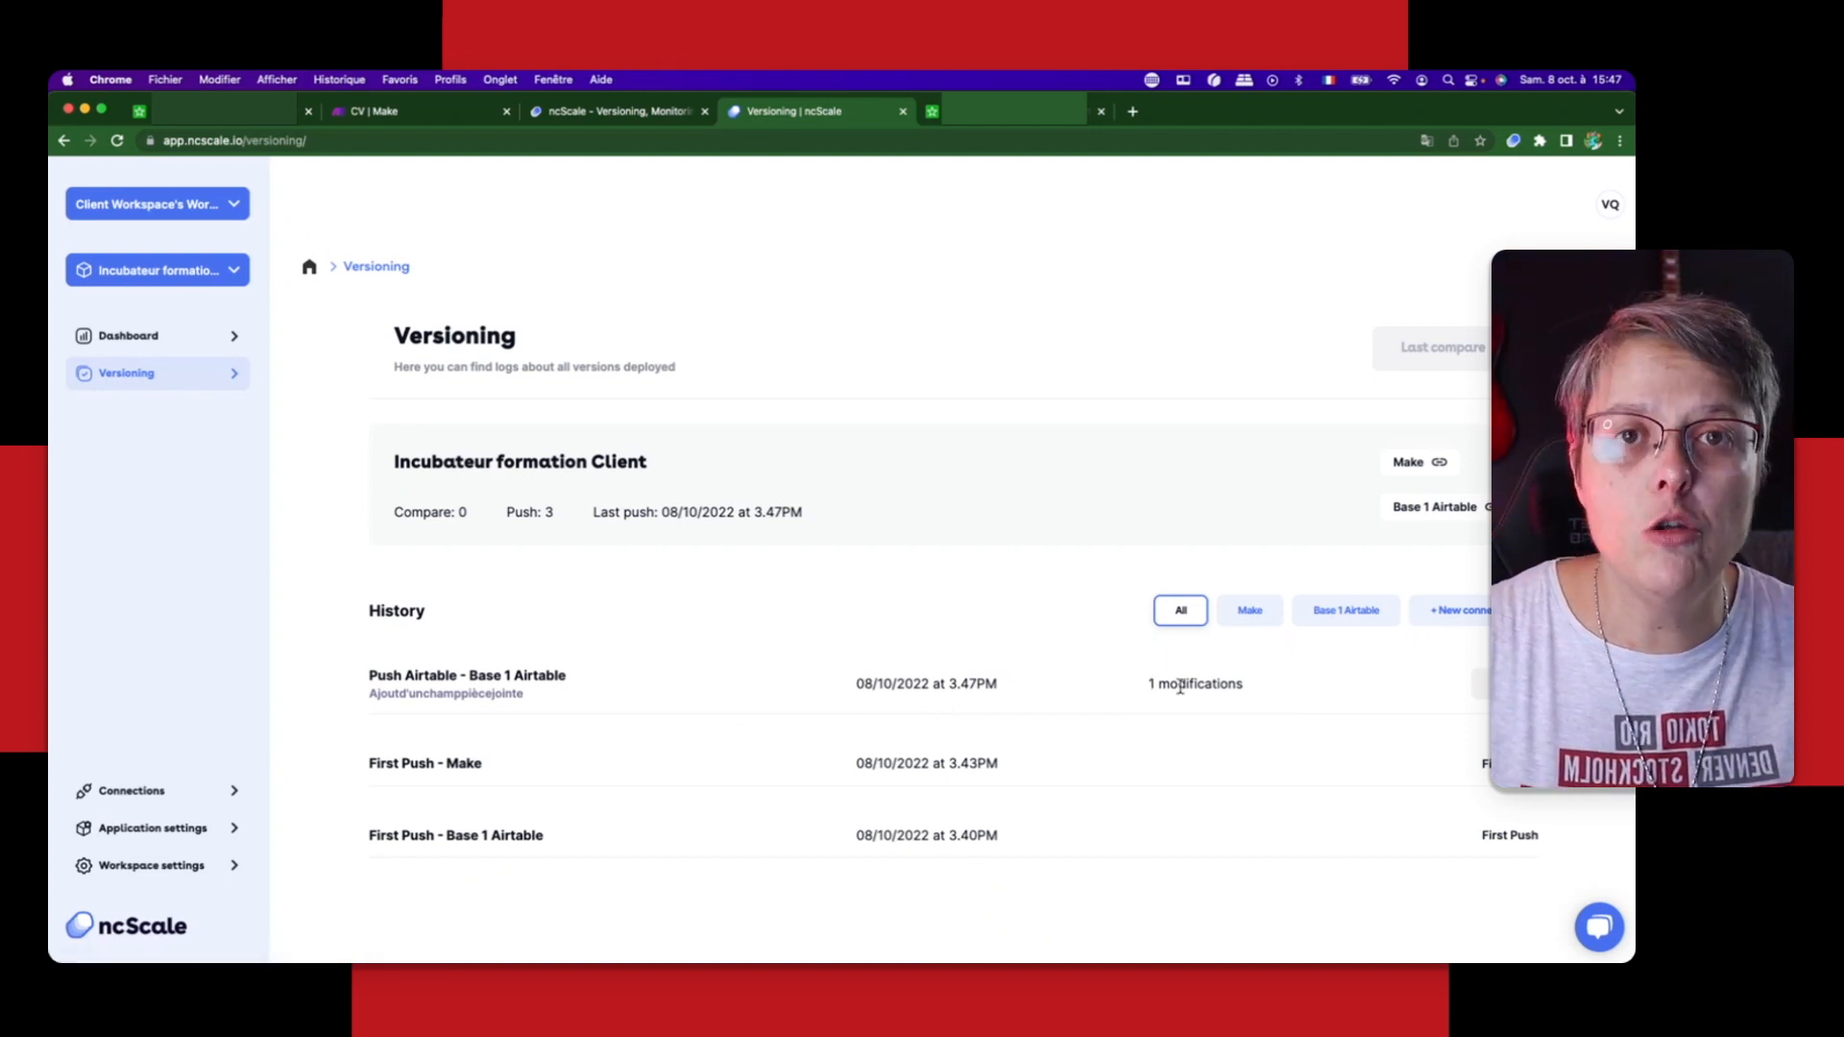
click(1506, 684)
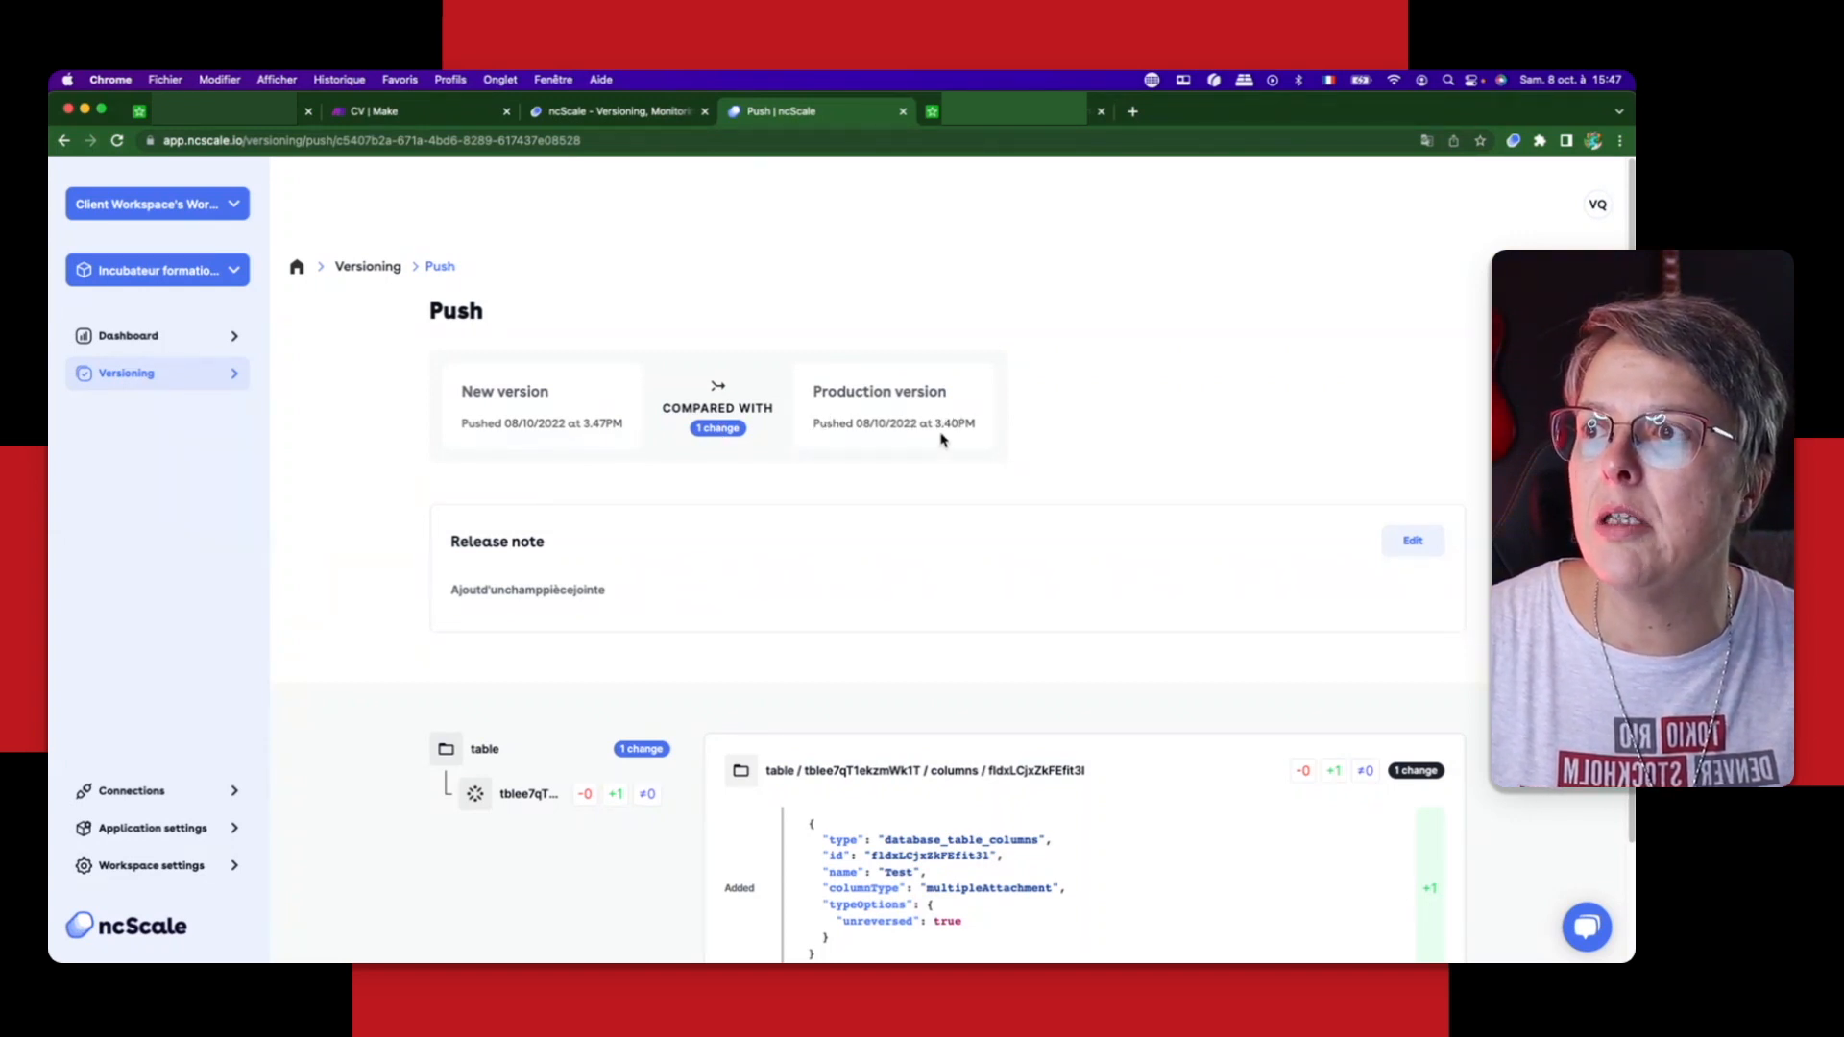
scroll(1166, 783, down, 3)
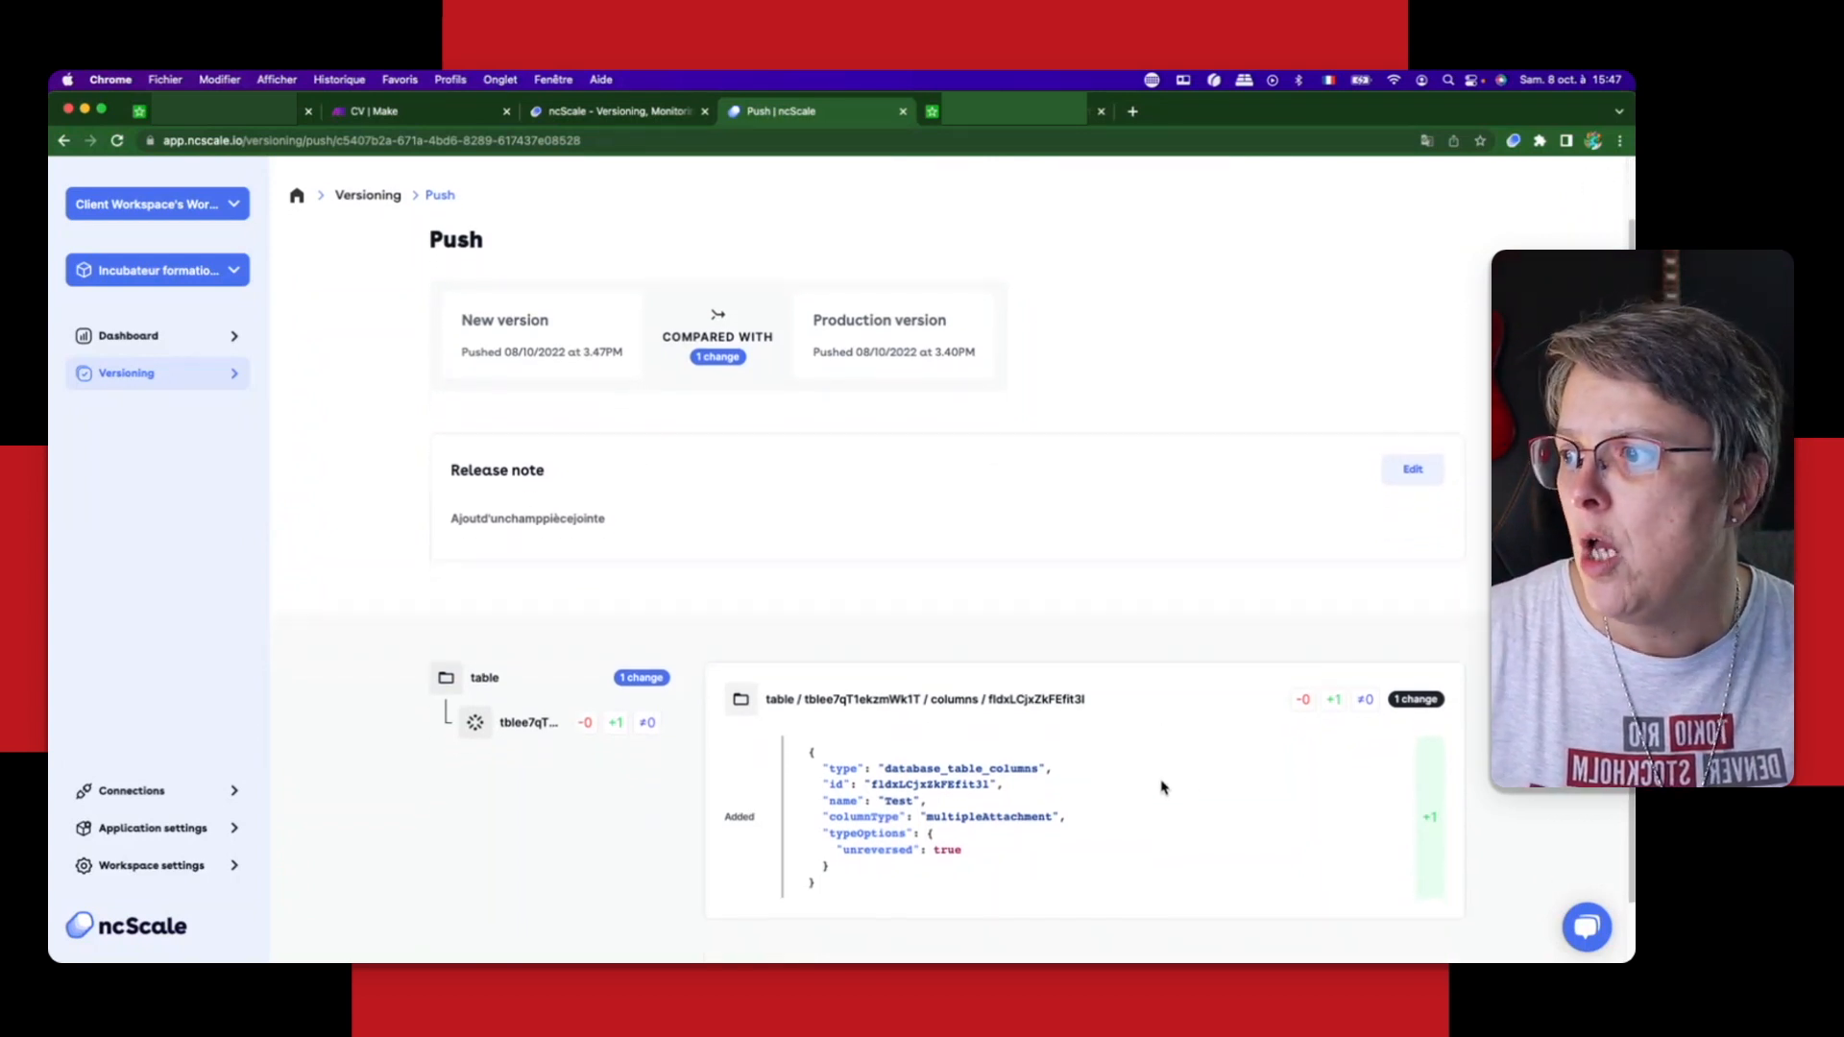
scroll(1165, 783, up, 2)
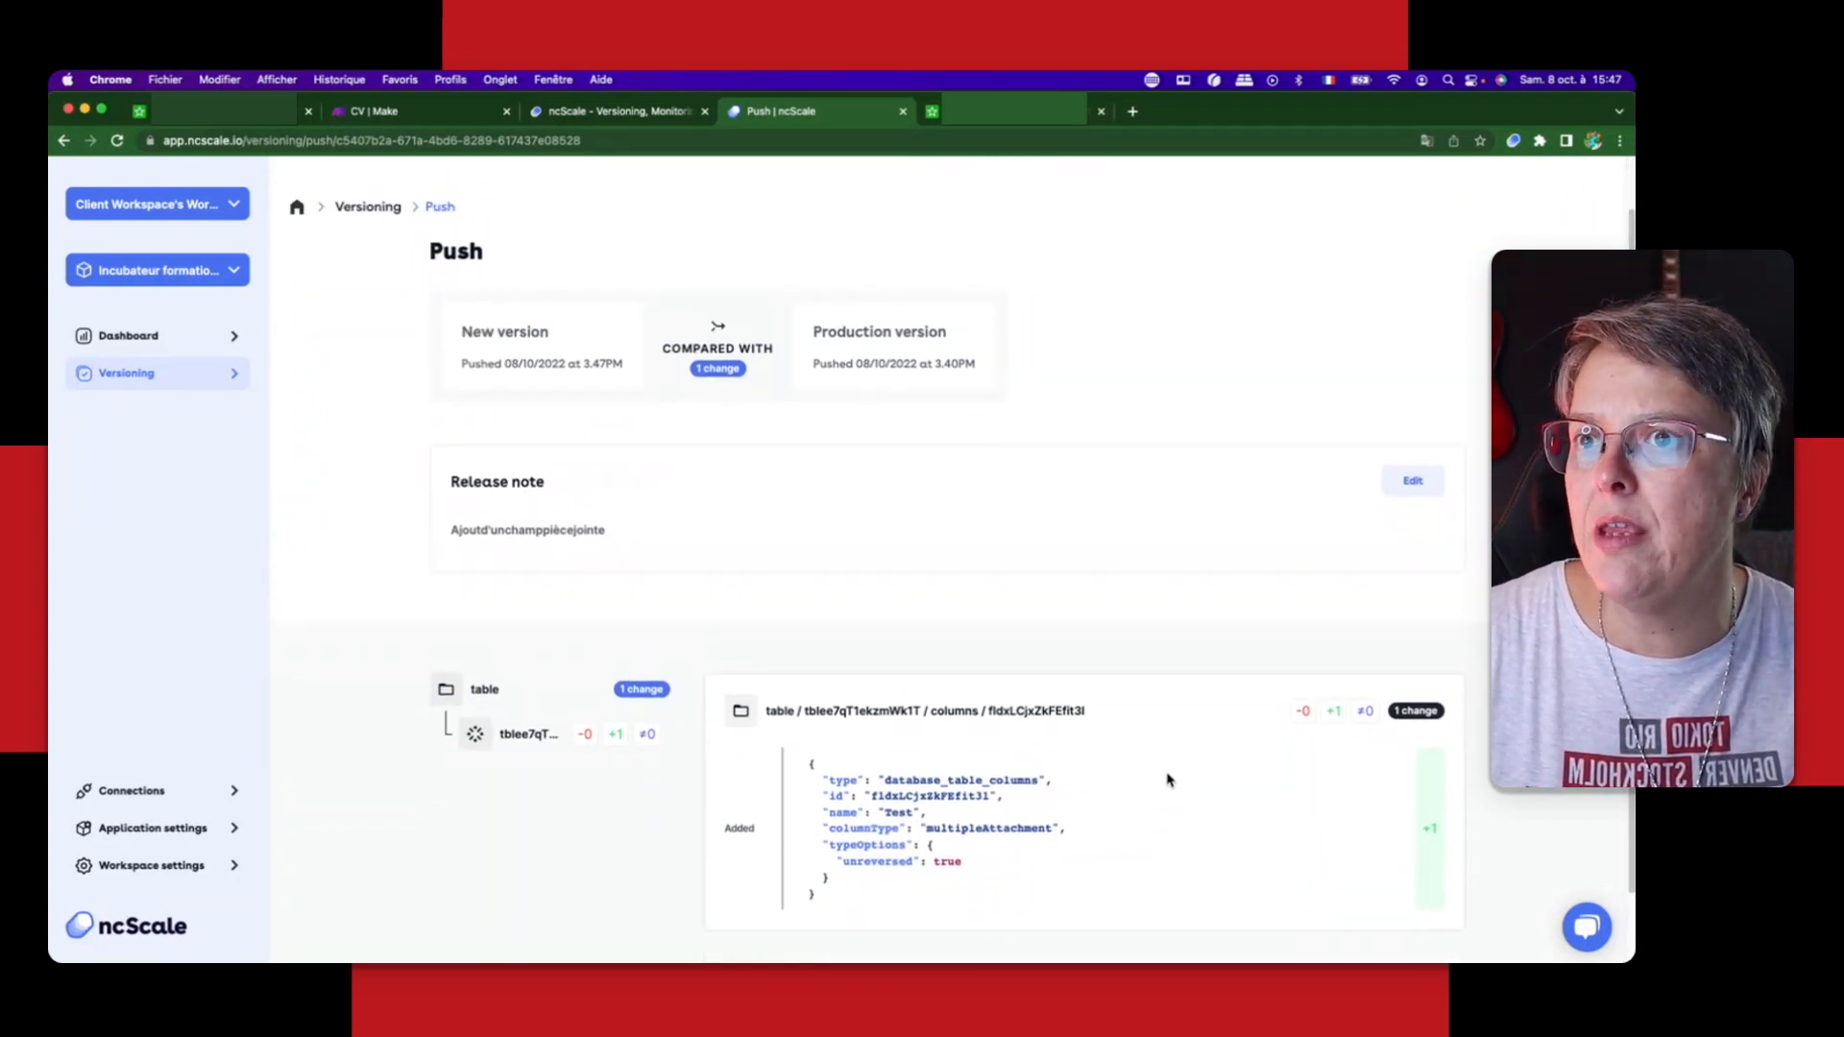
Step: Correct the push's release note to "Ajout d'un champ pièce jointe" and save it
click(1412, 481)
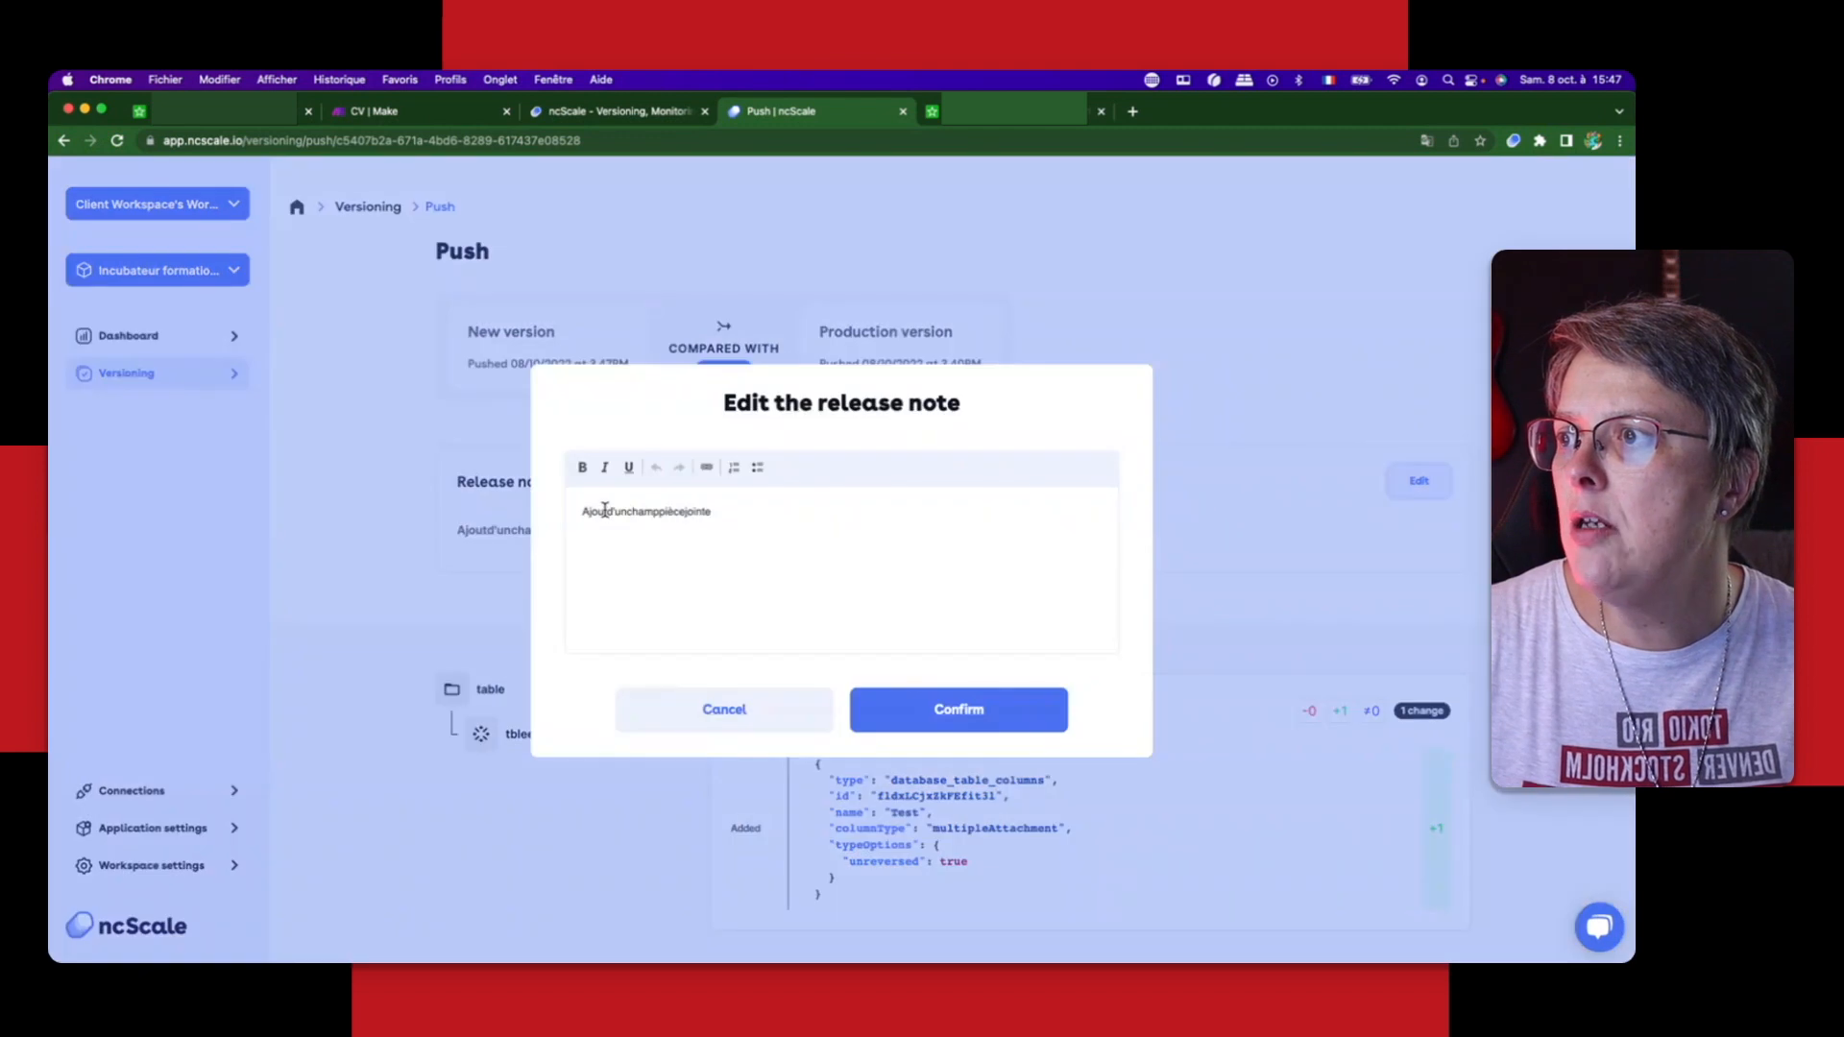
click(606, 511)
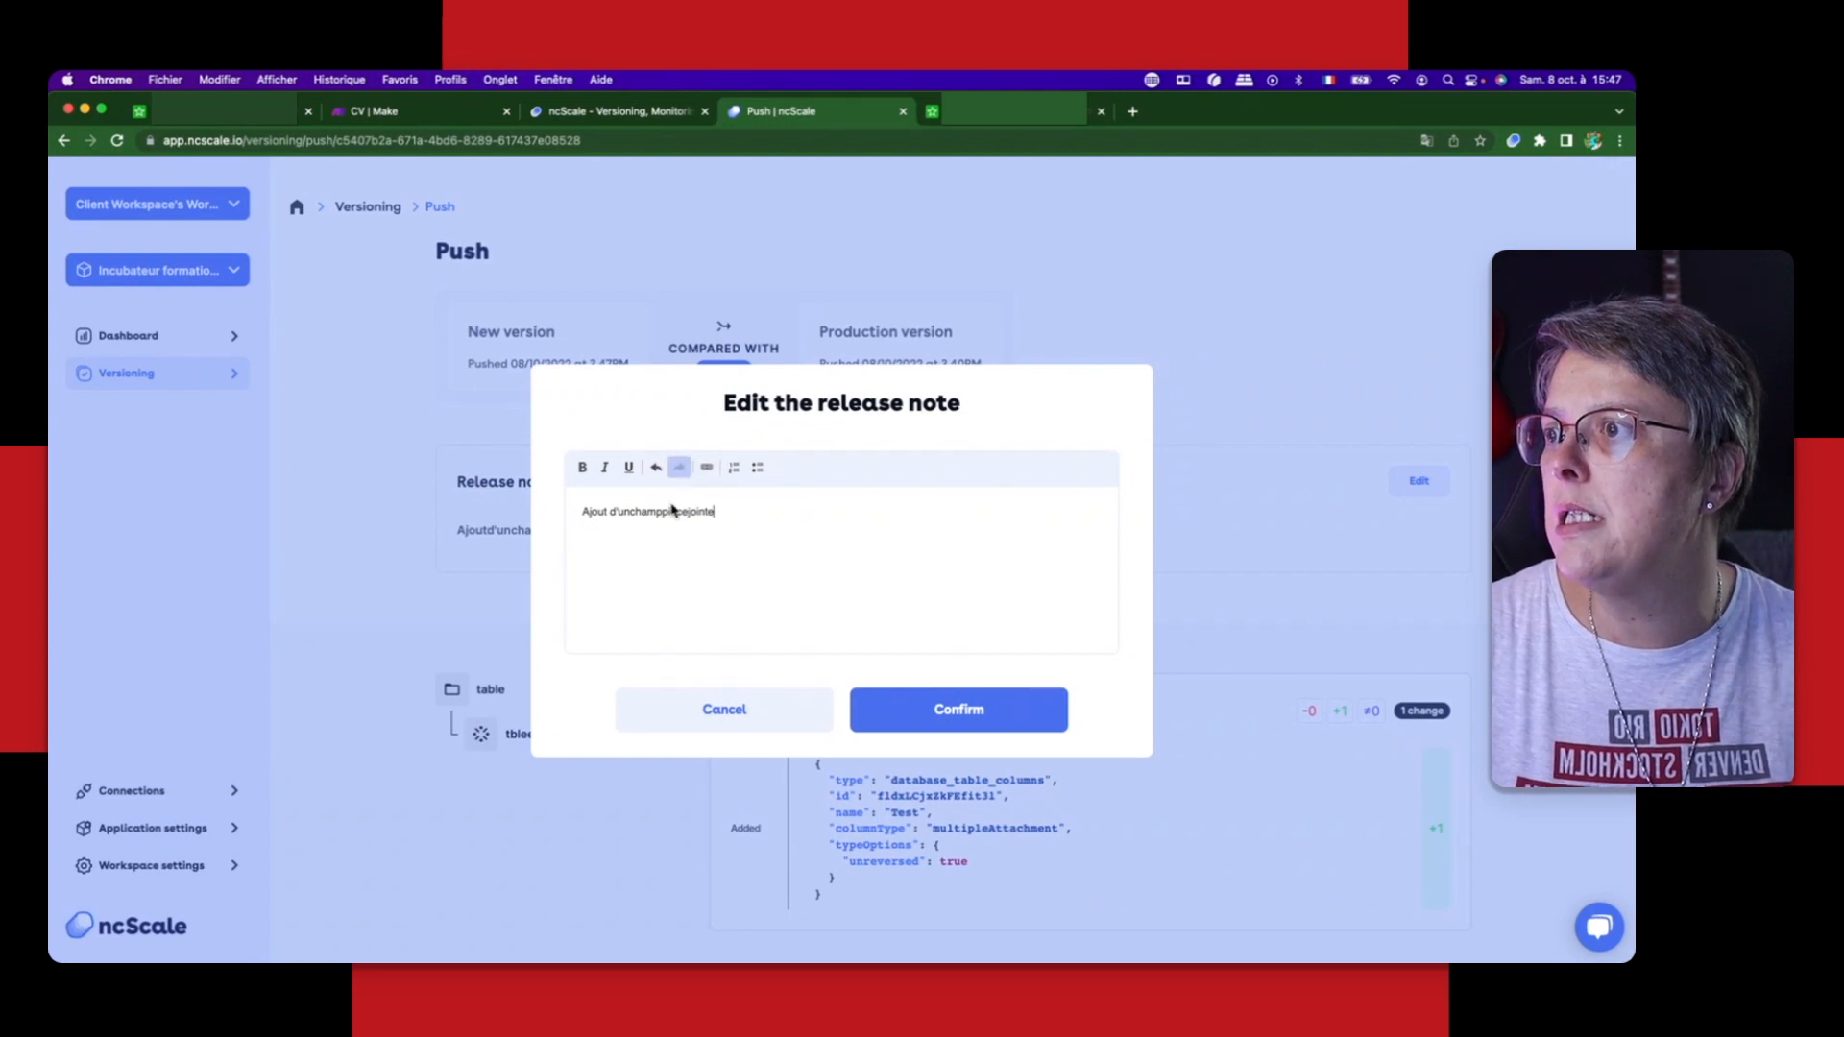
click(630, 512)
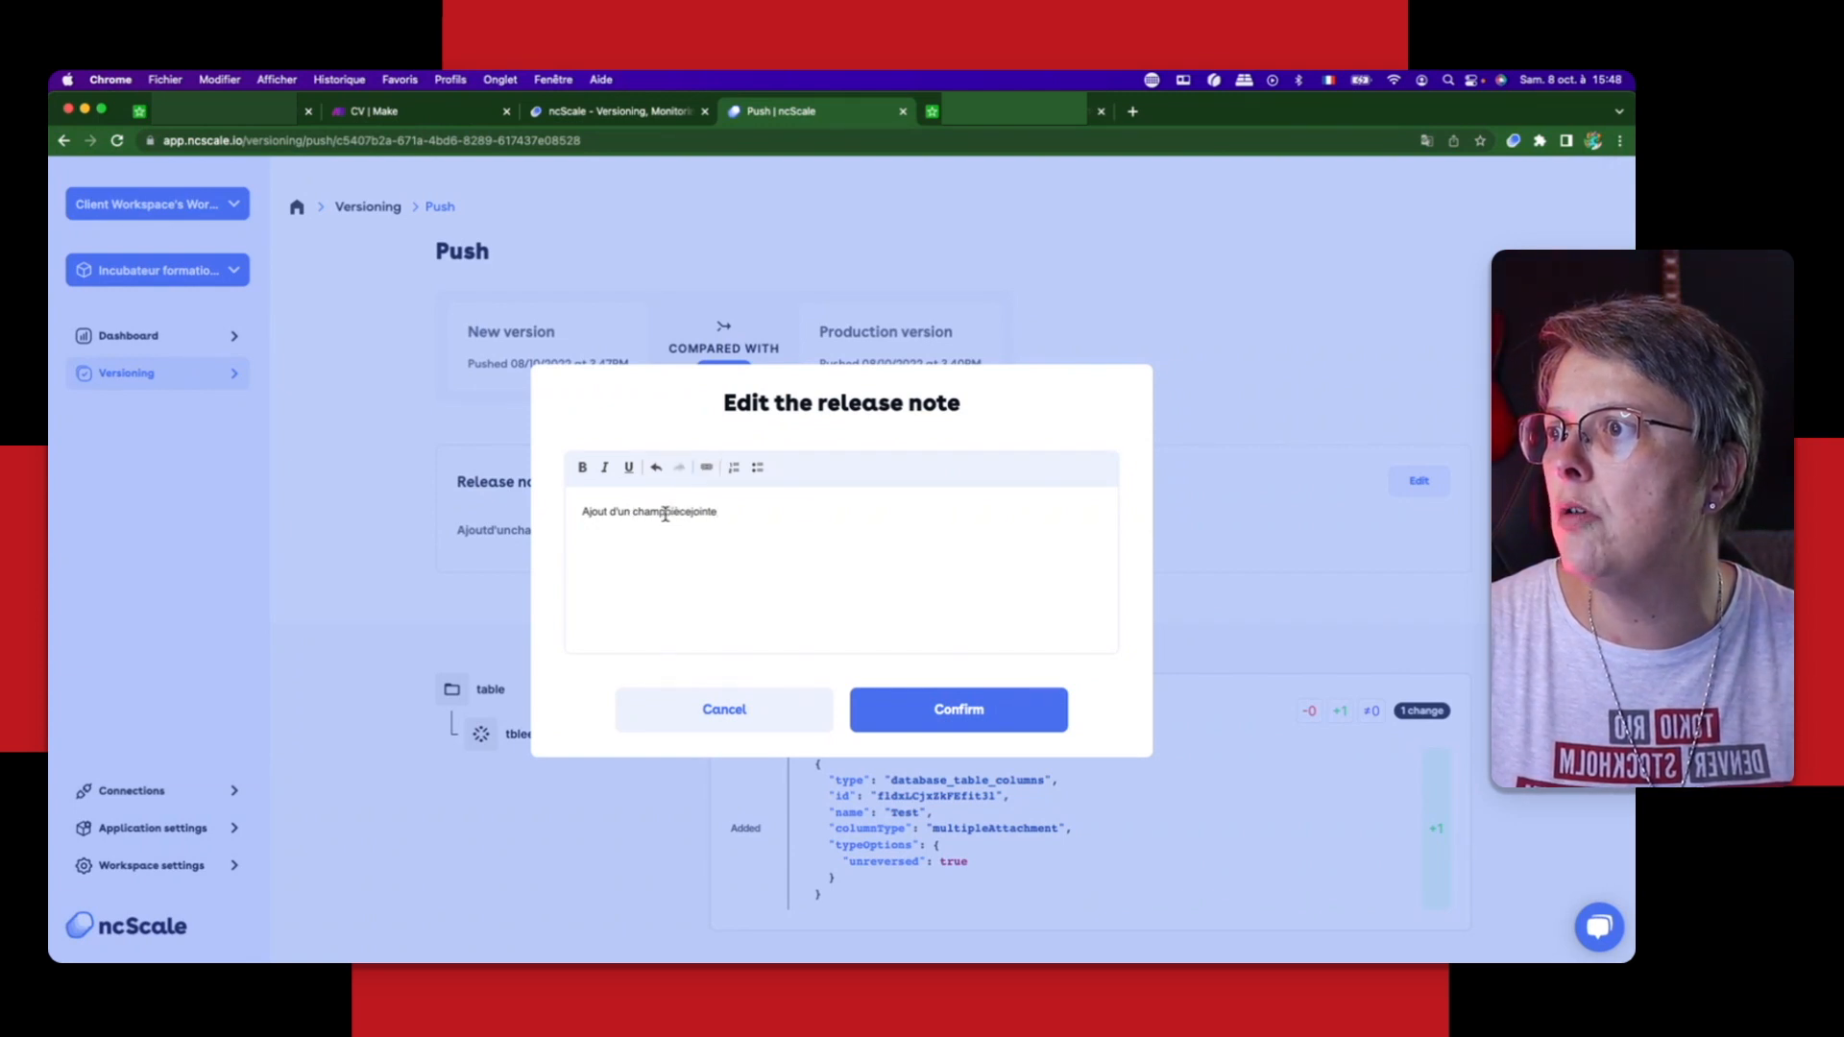
click(666, 512)
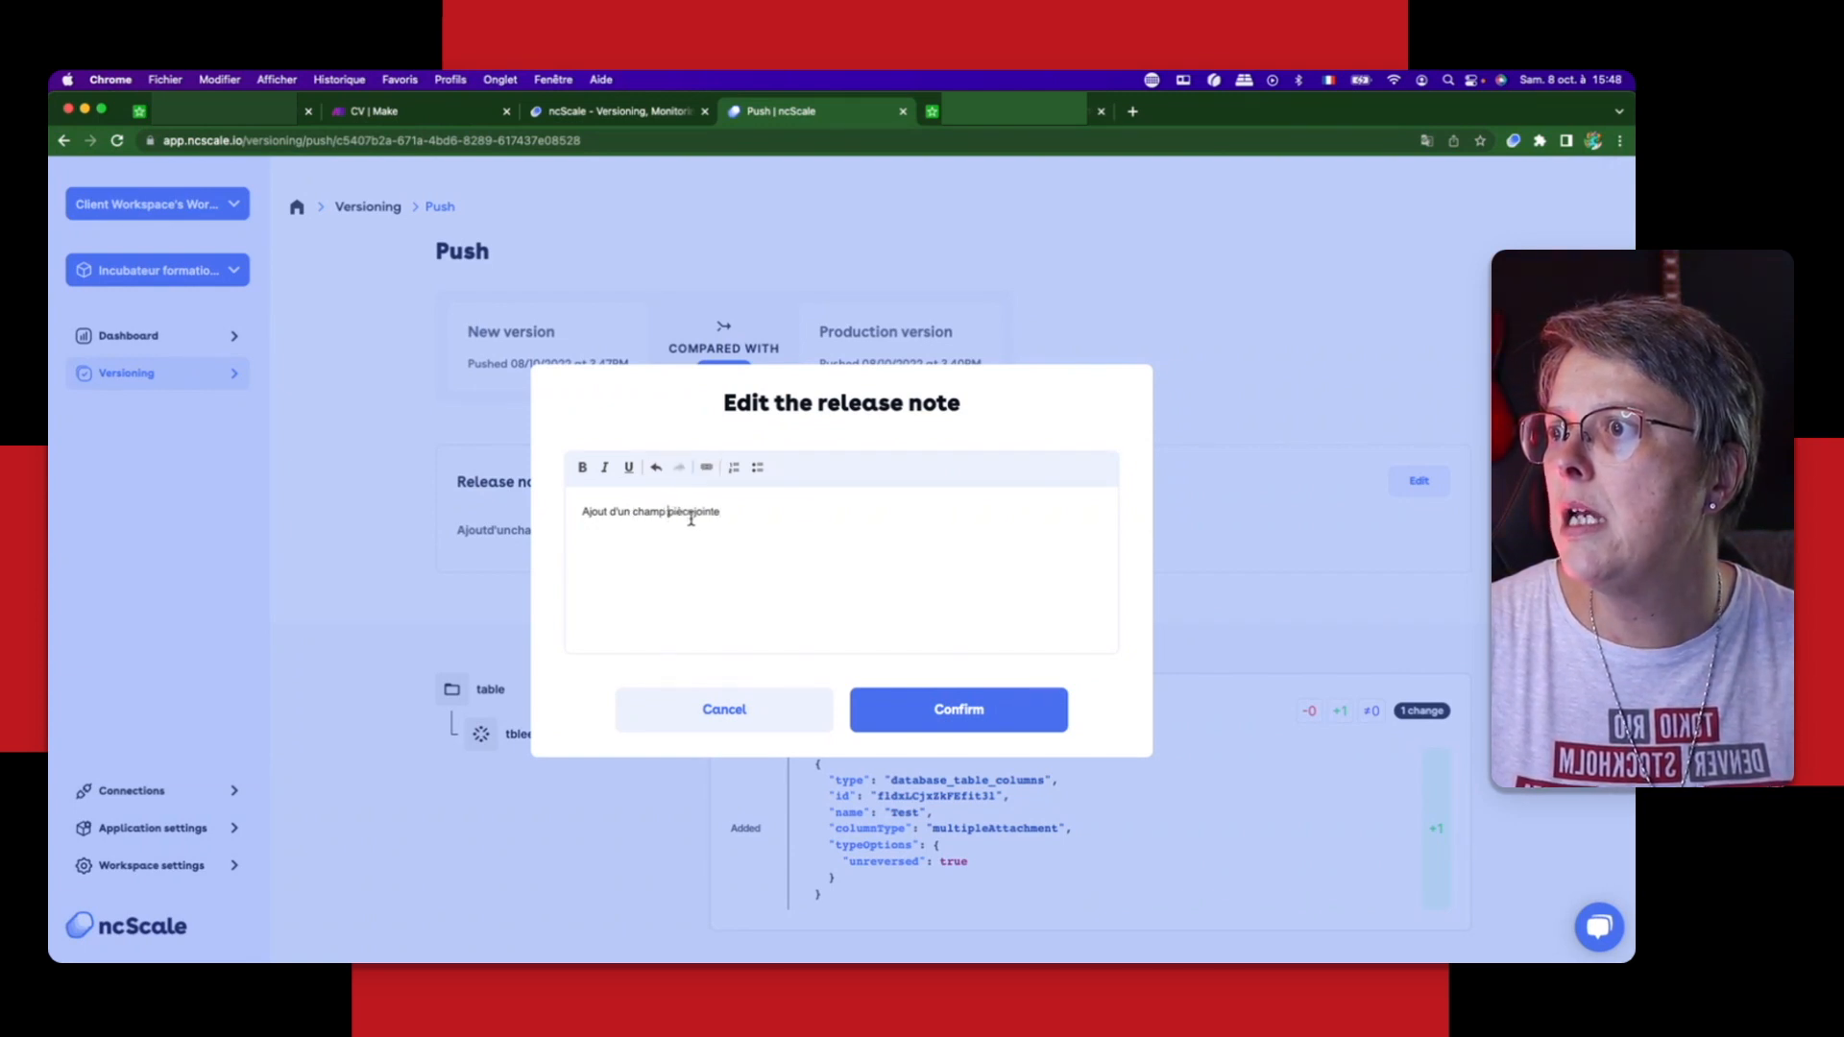
click(690, 514)
click(964, 719)
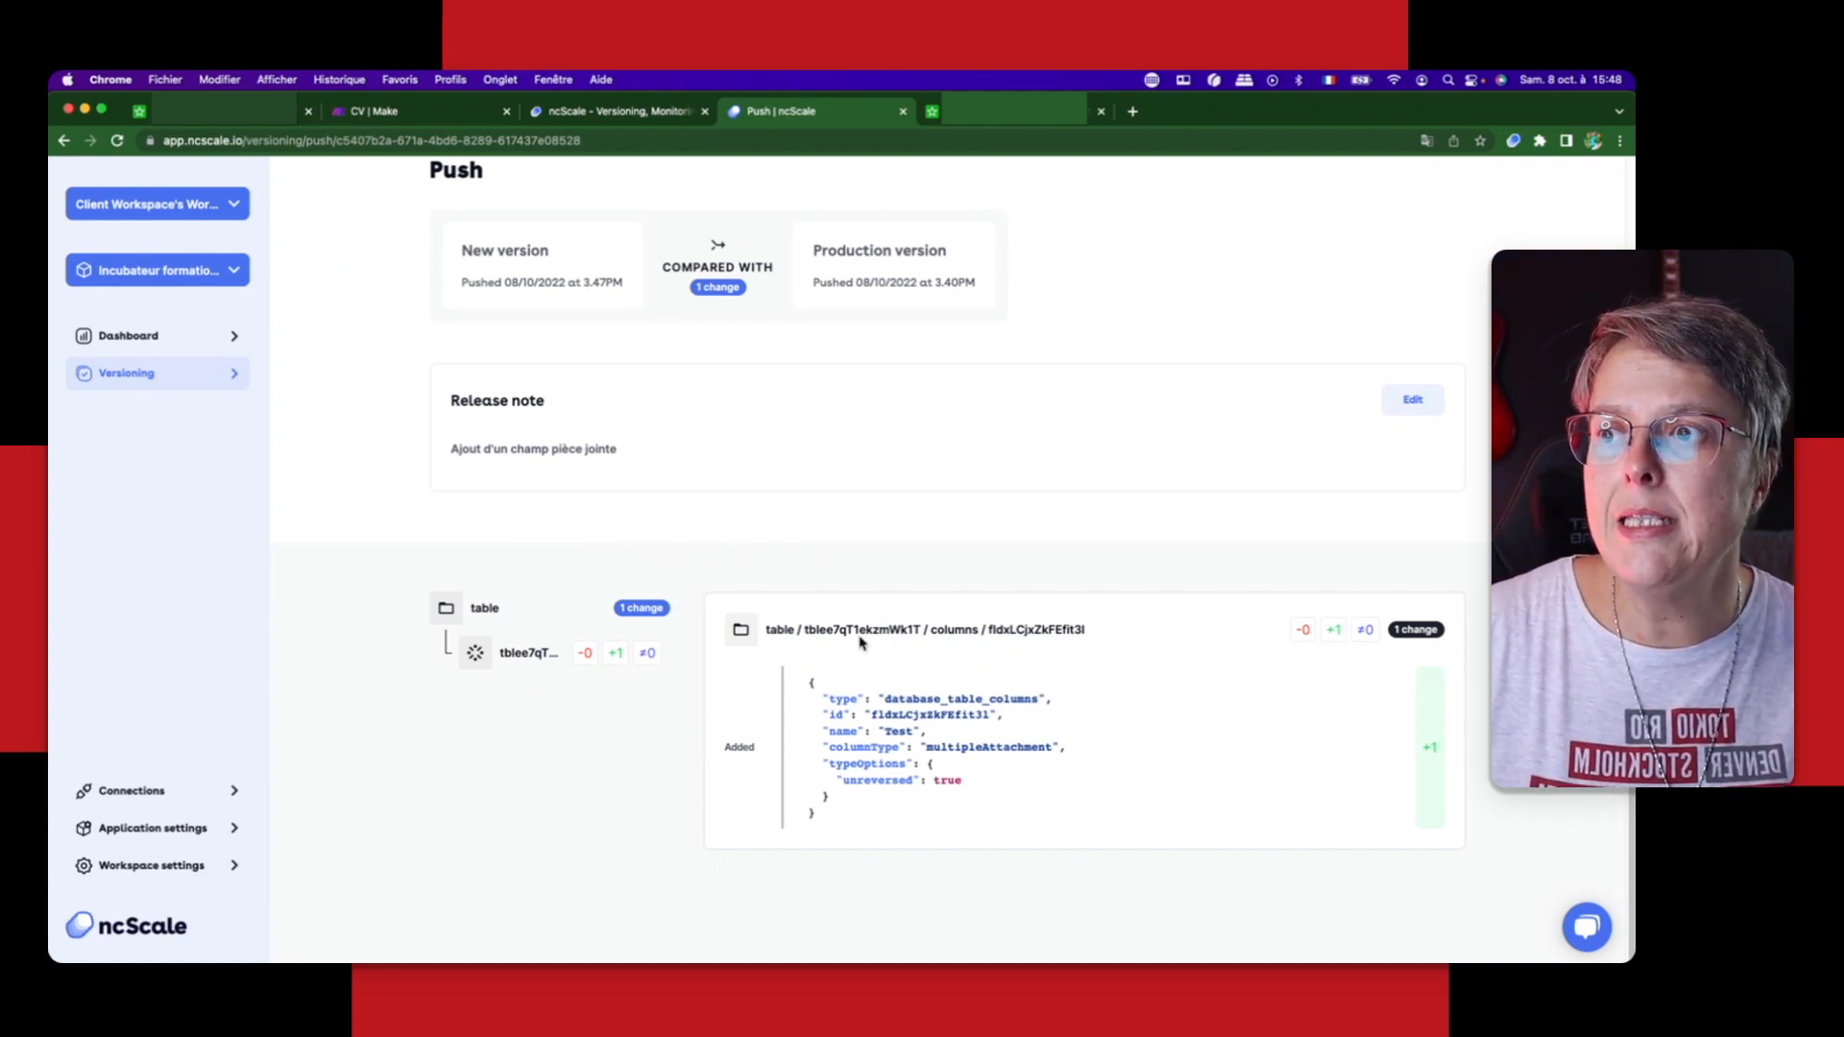
Step: Examine the push's change details: the table and column identifiers, the removed, added and modified counters, and the added field's definition
drag(924, 630, 804, 625)
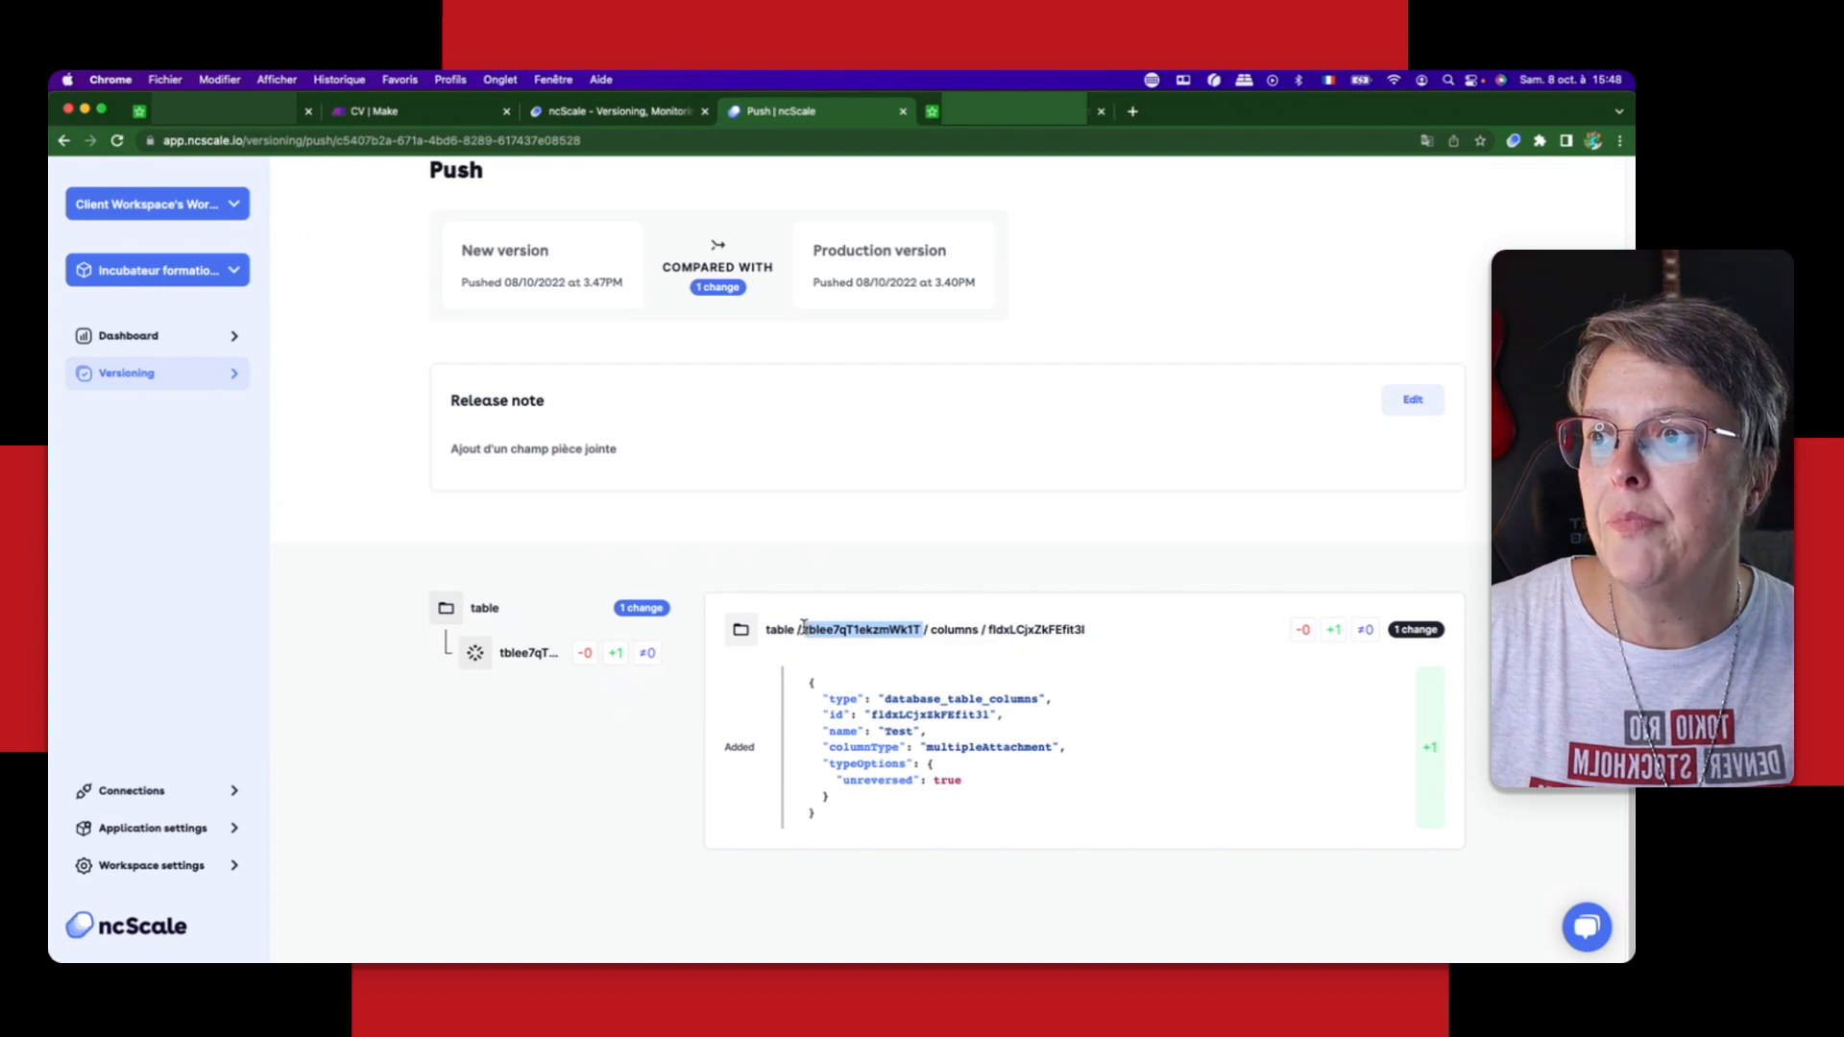
click(964, 654)
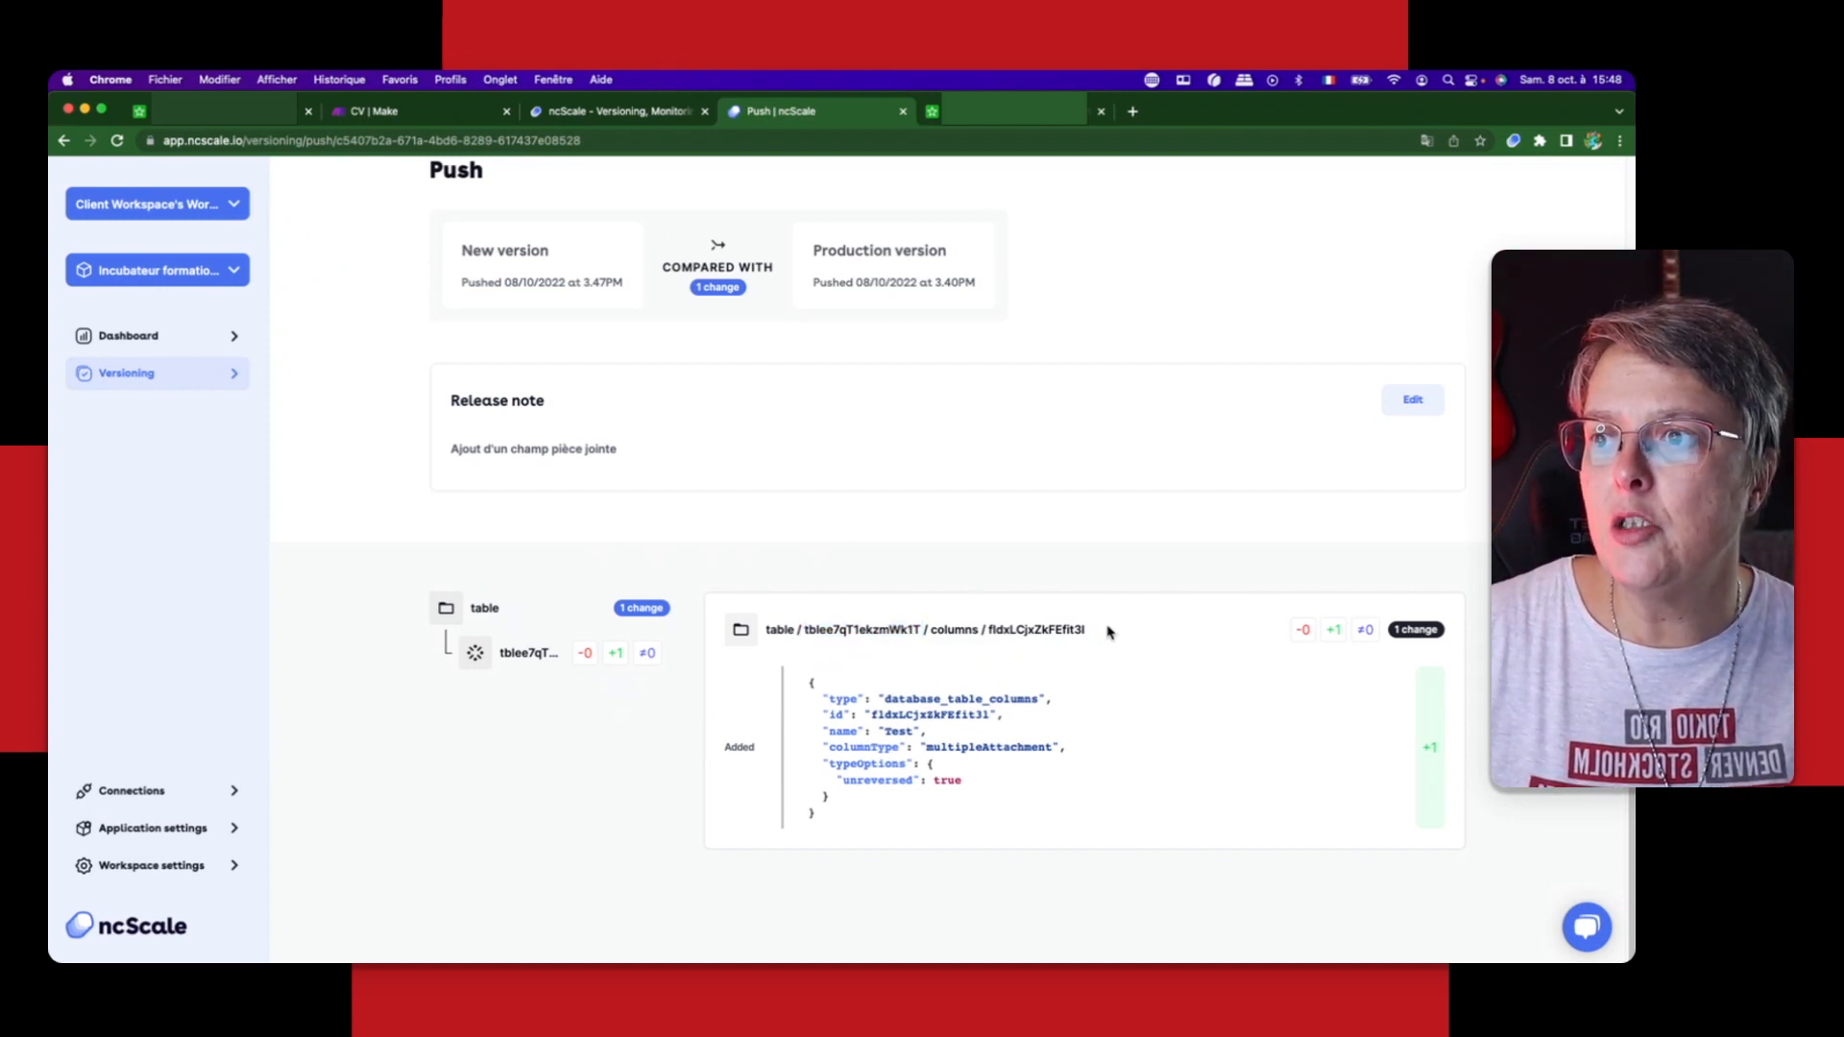
drag(1109, 631, 989, 630)
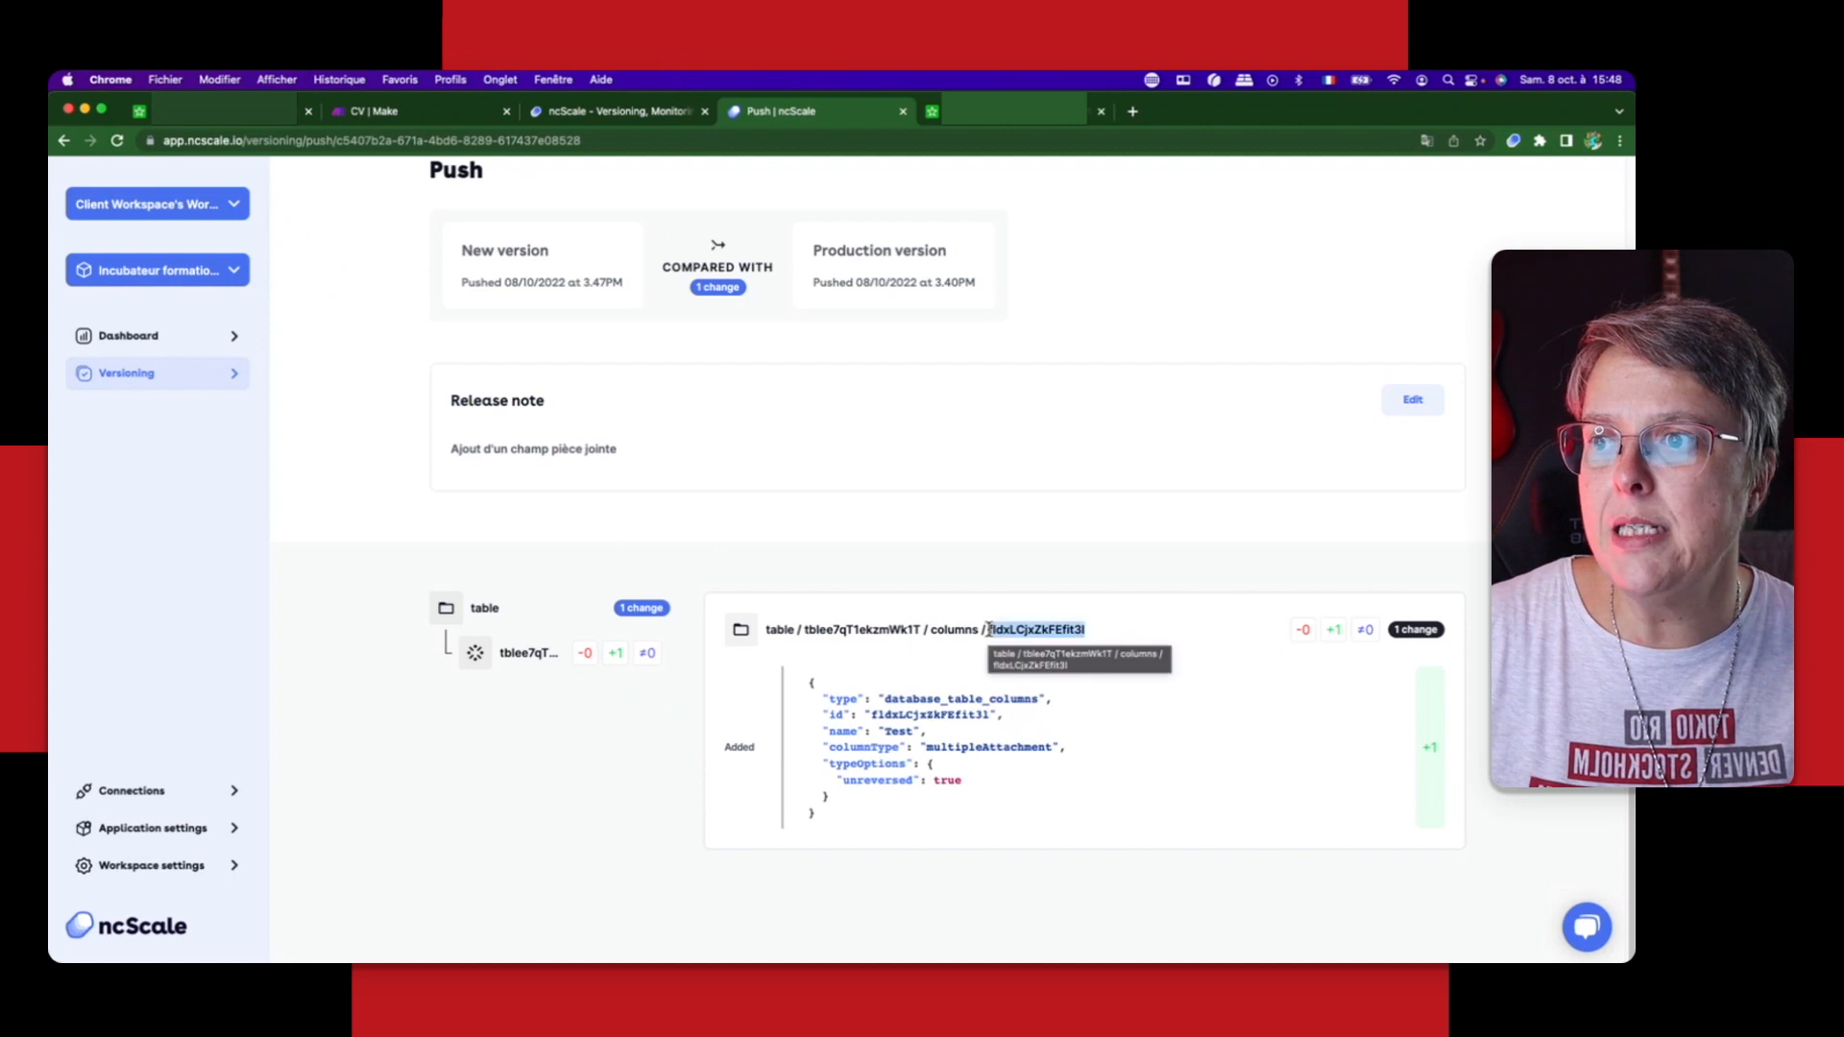
click(1196, 634)
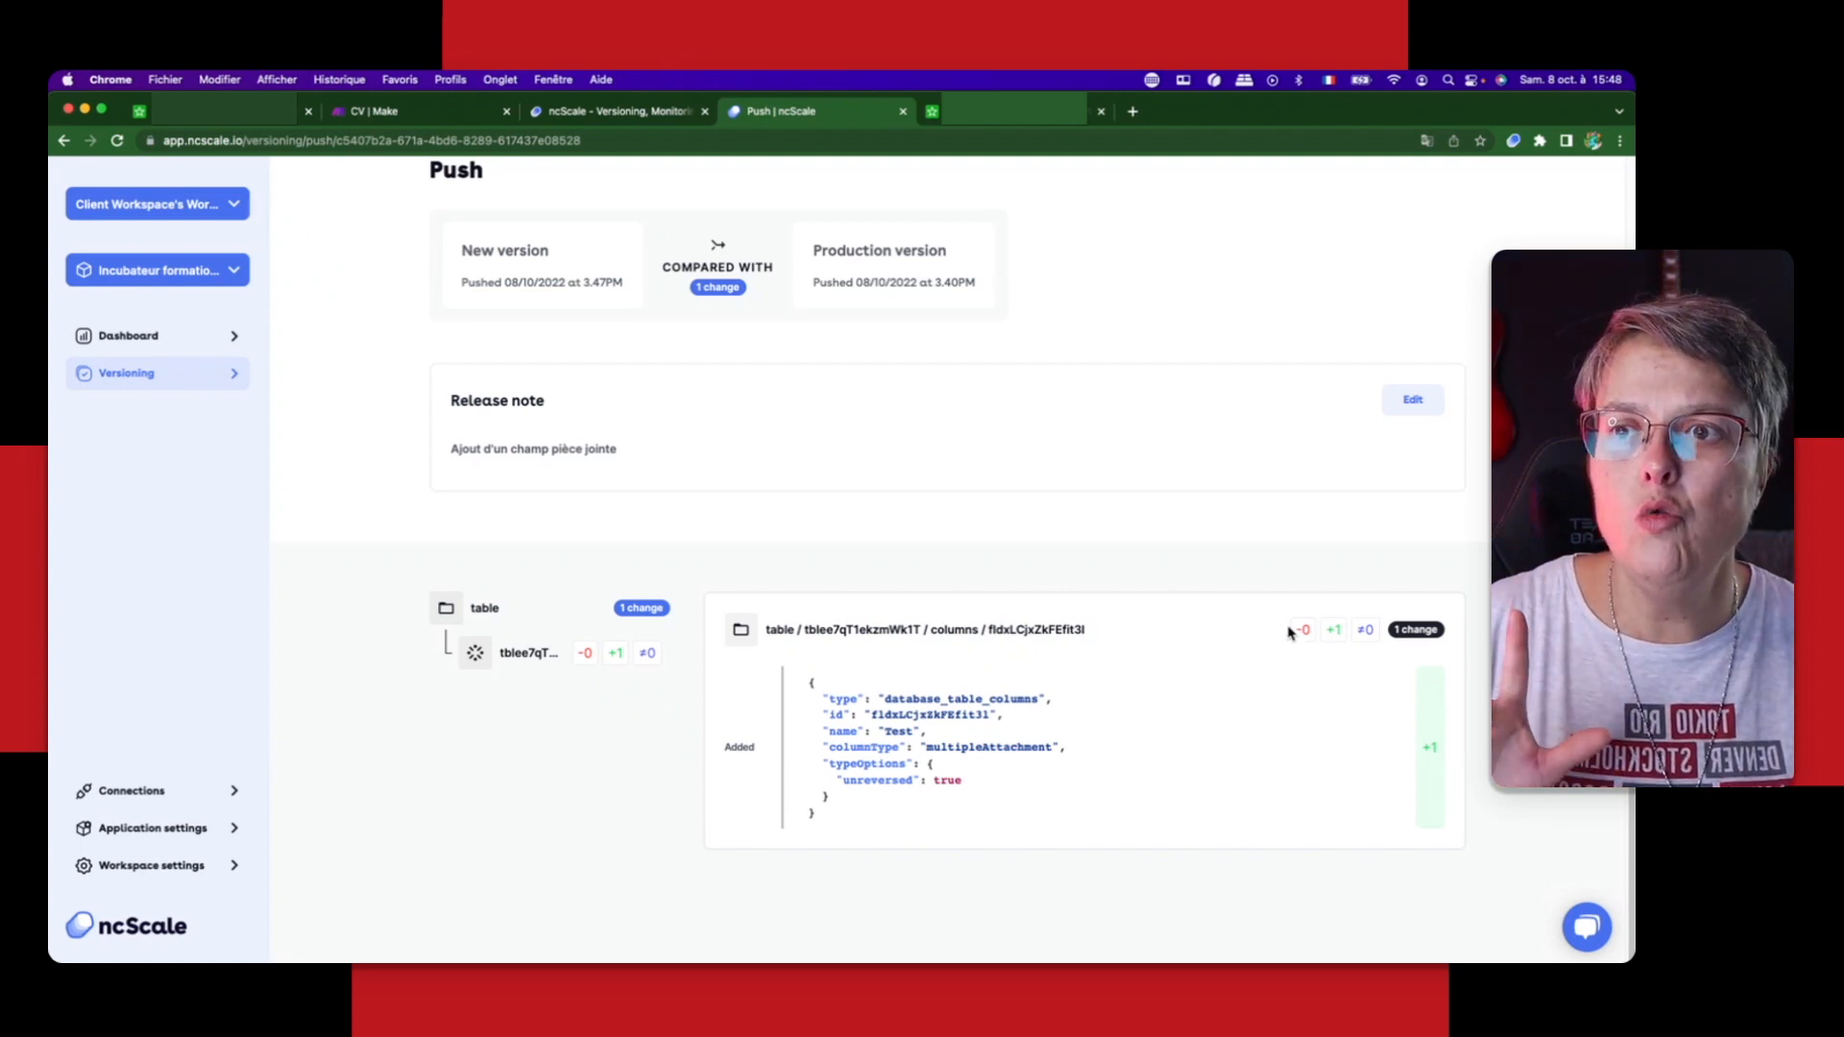
drag(1288, 628, 1335, 629)
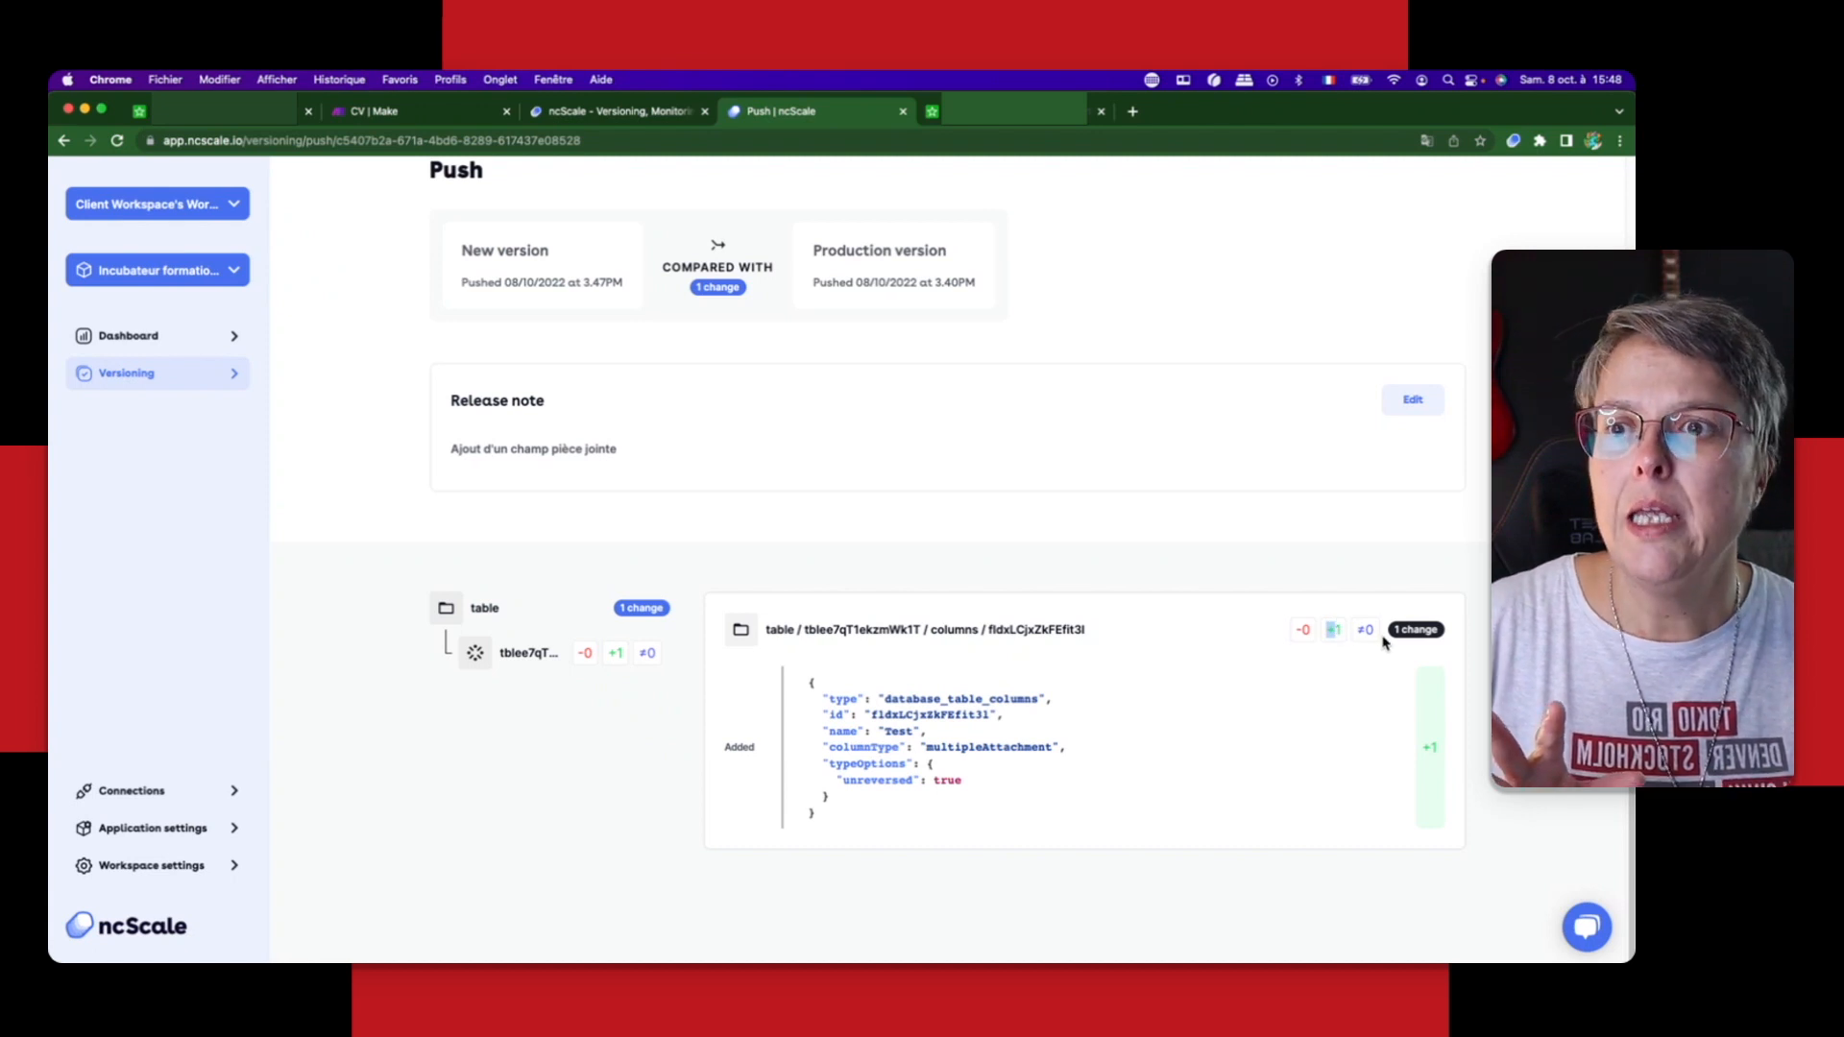
double_click(1367, 630)
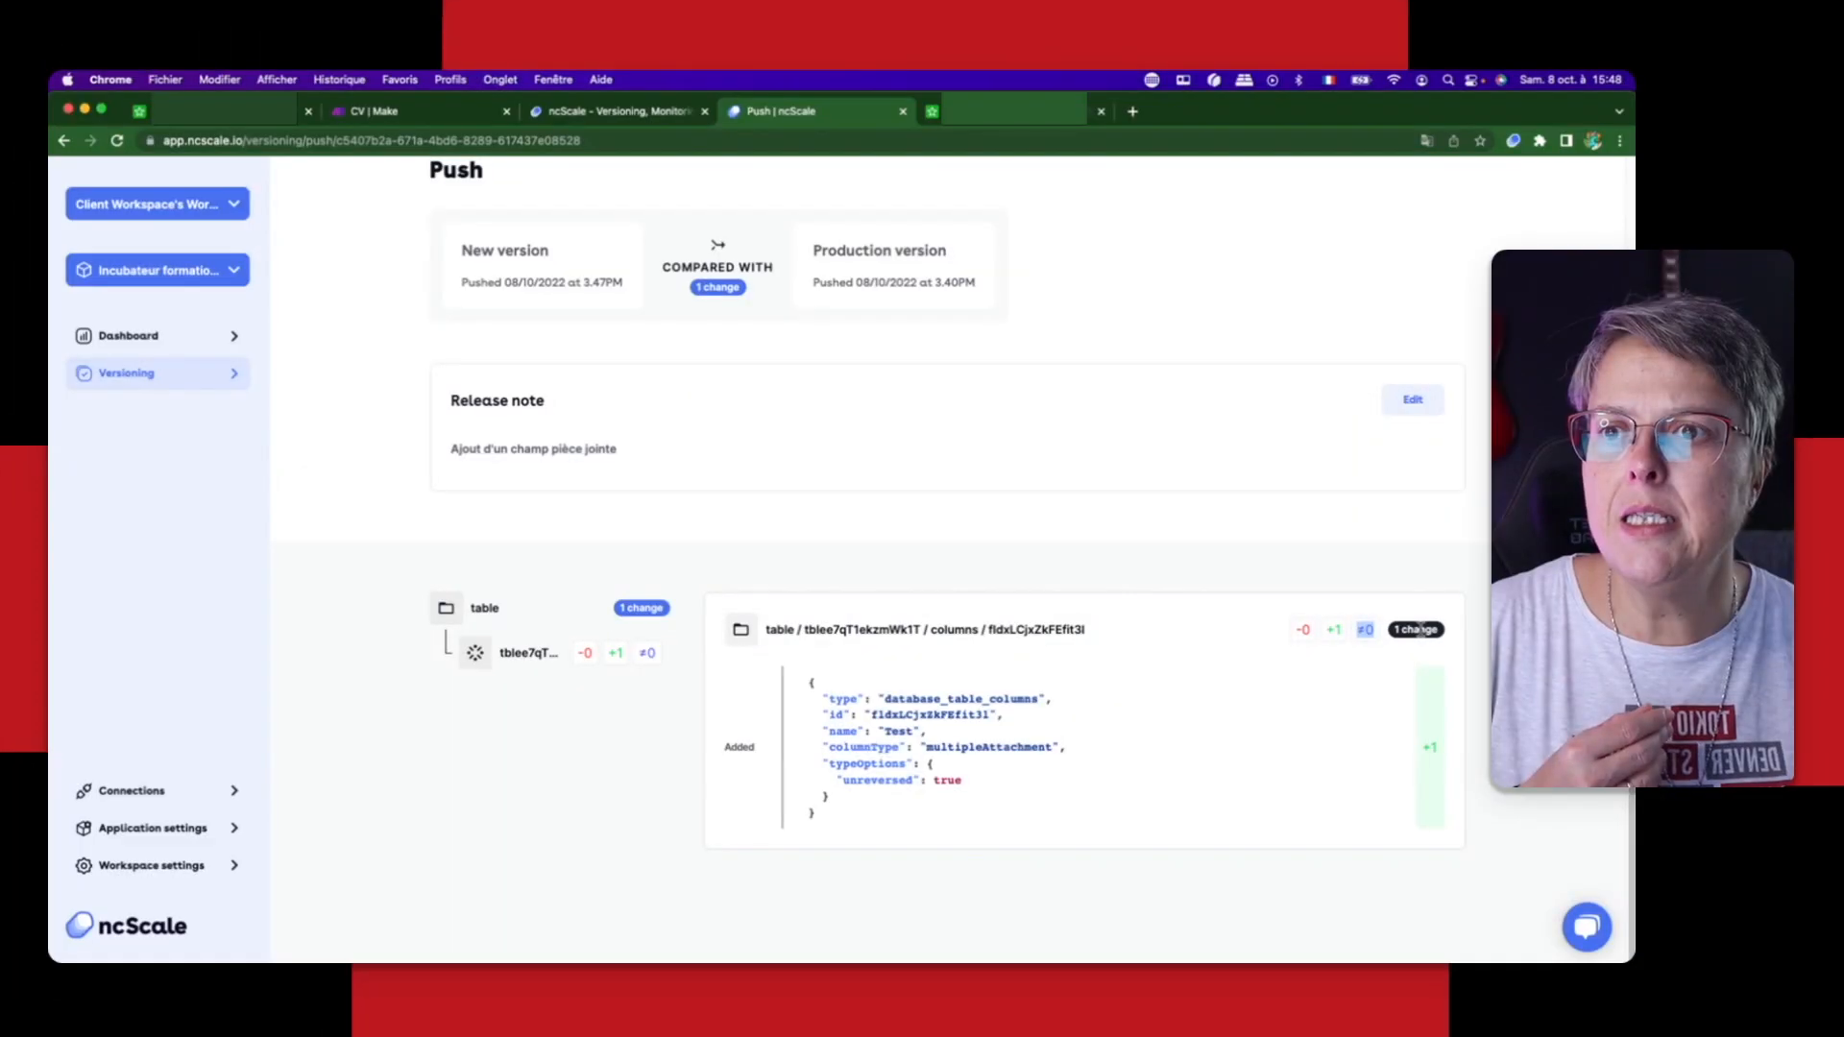
click(1420, 629)
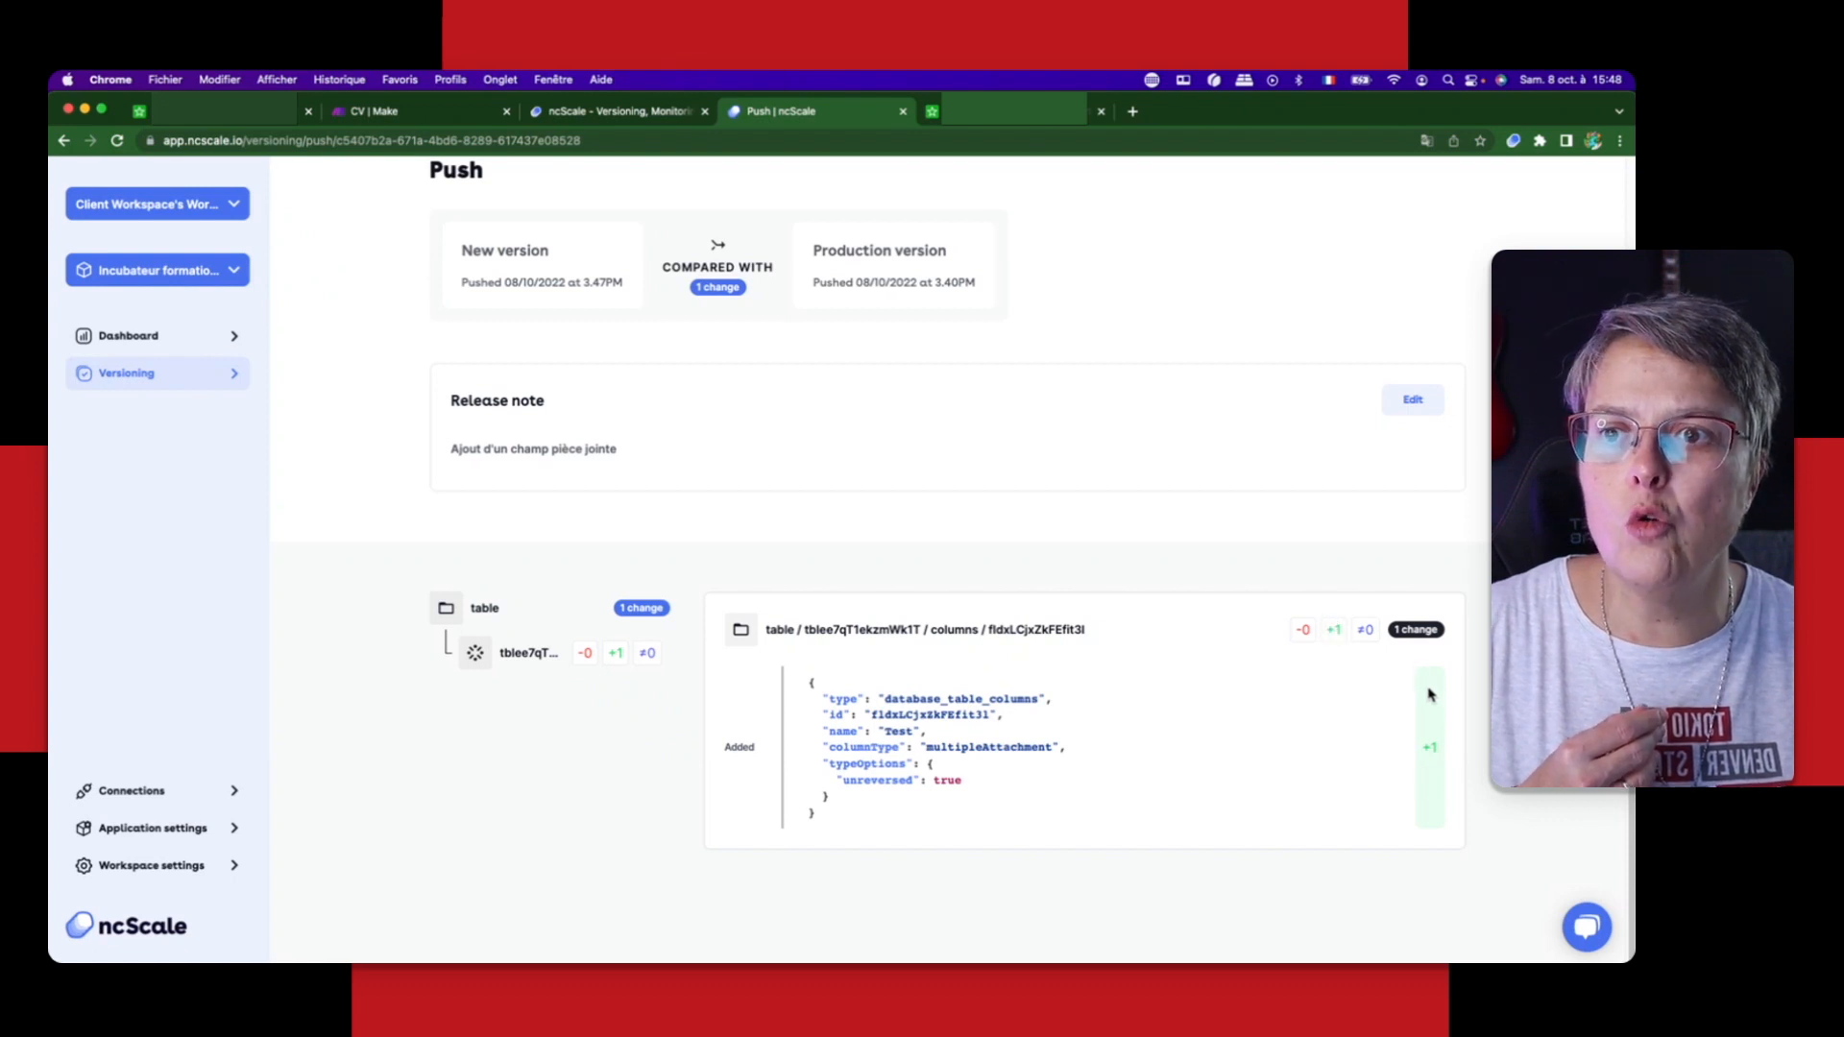
drag(1428, 694, 1450, 821)
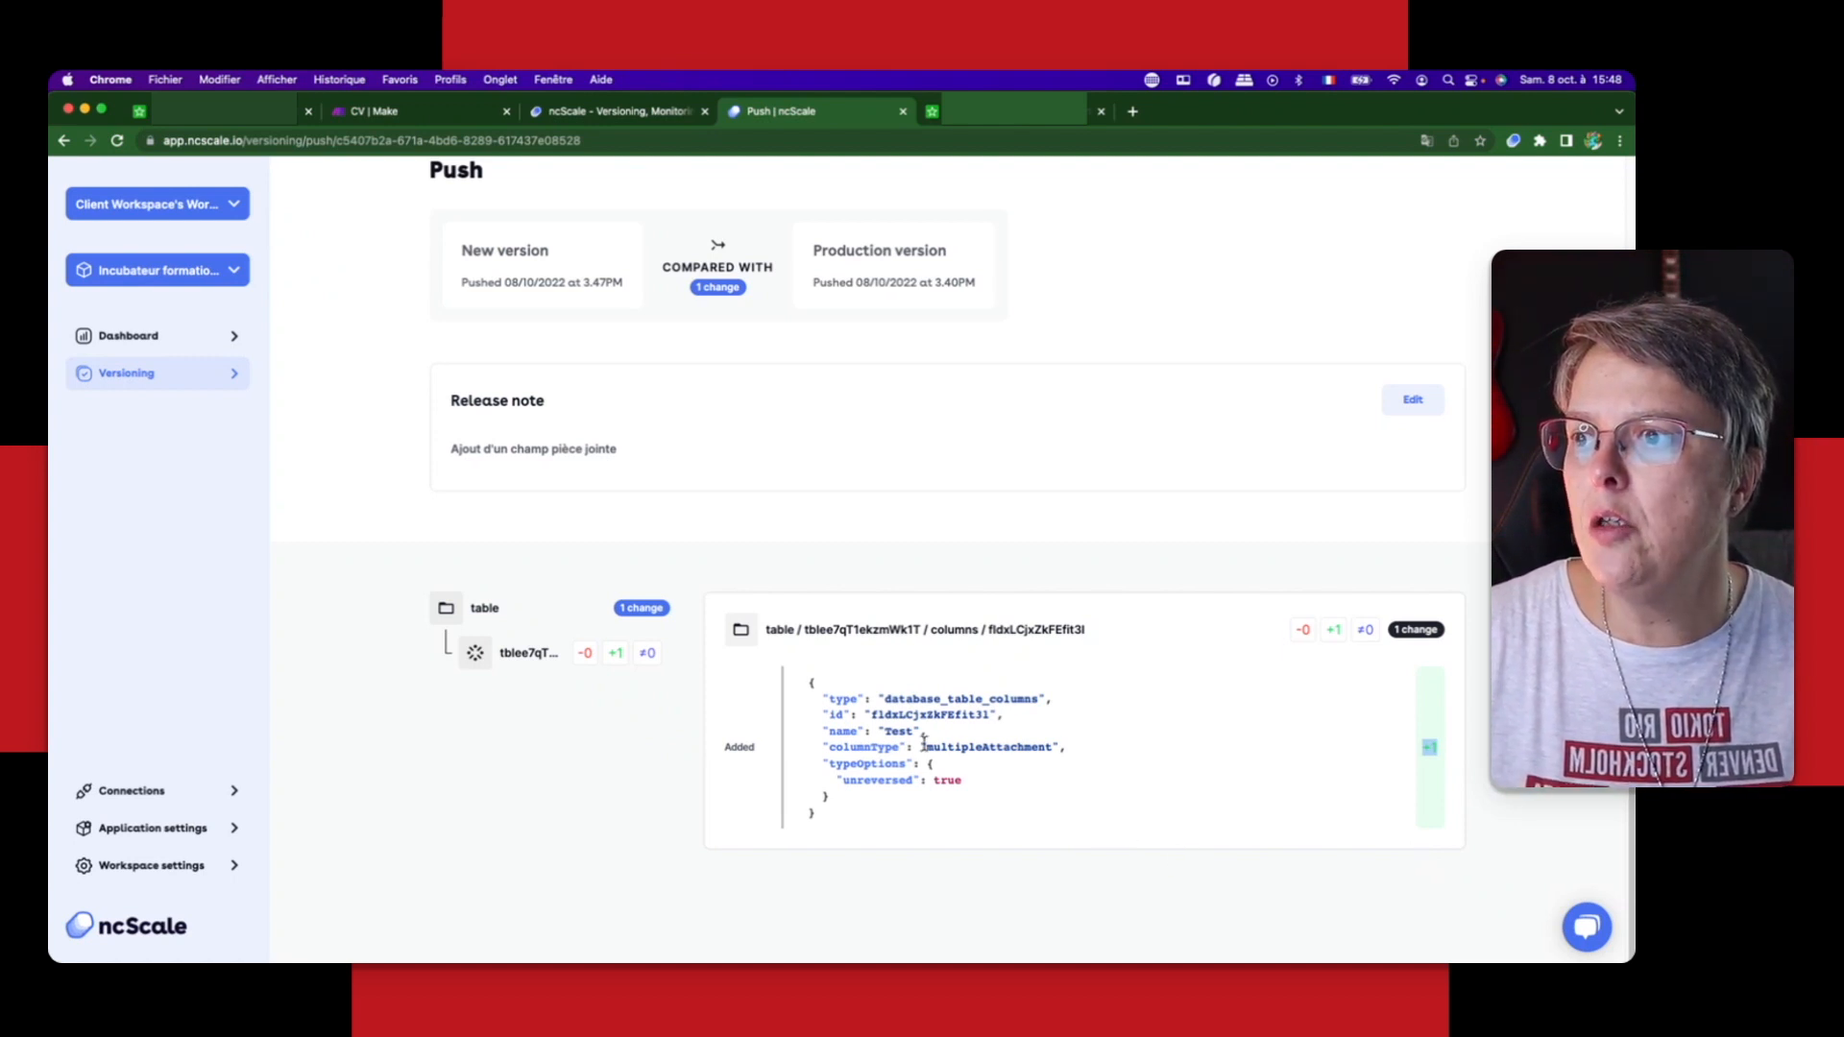
click(973, 699)
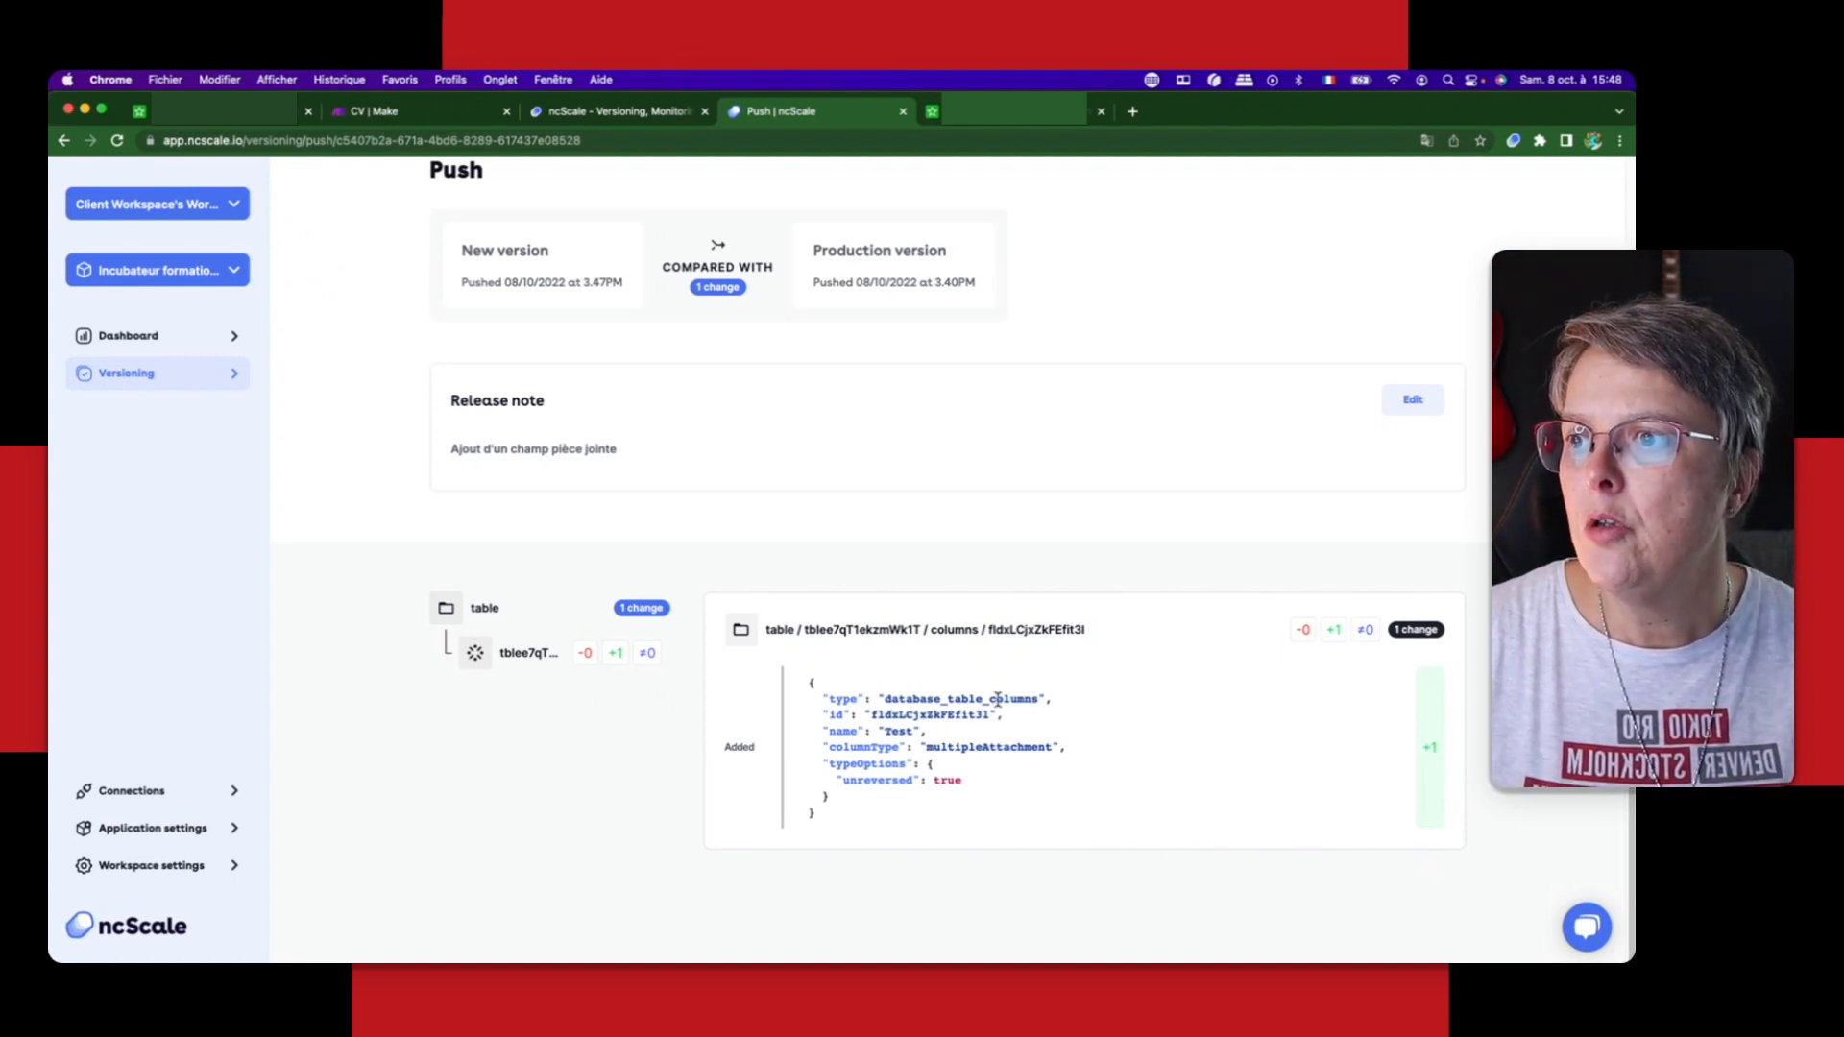
drag(885, 700, 1014, 702)
click(919, 713)
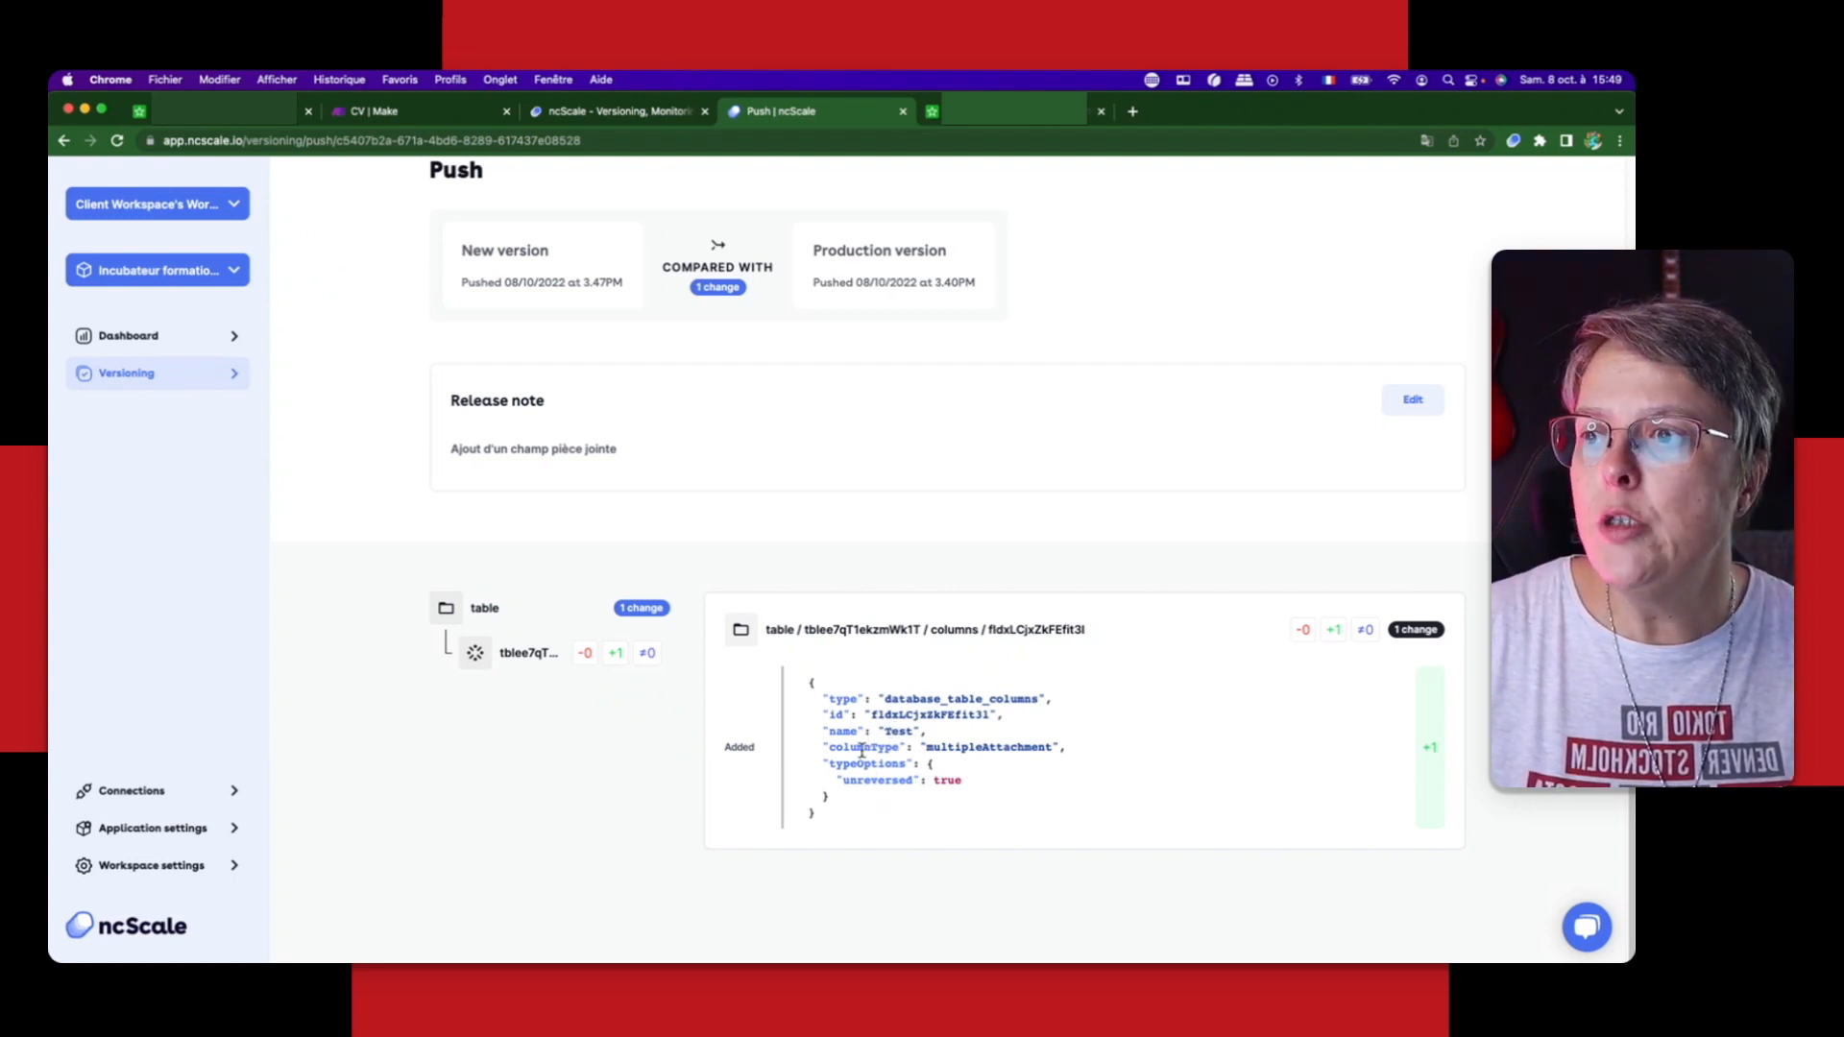
Step: Inspect the columnType entry and its value in the added field's definition
drag(828, 747, 898, 751)
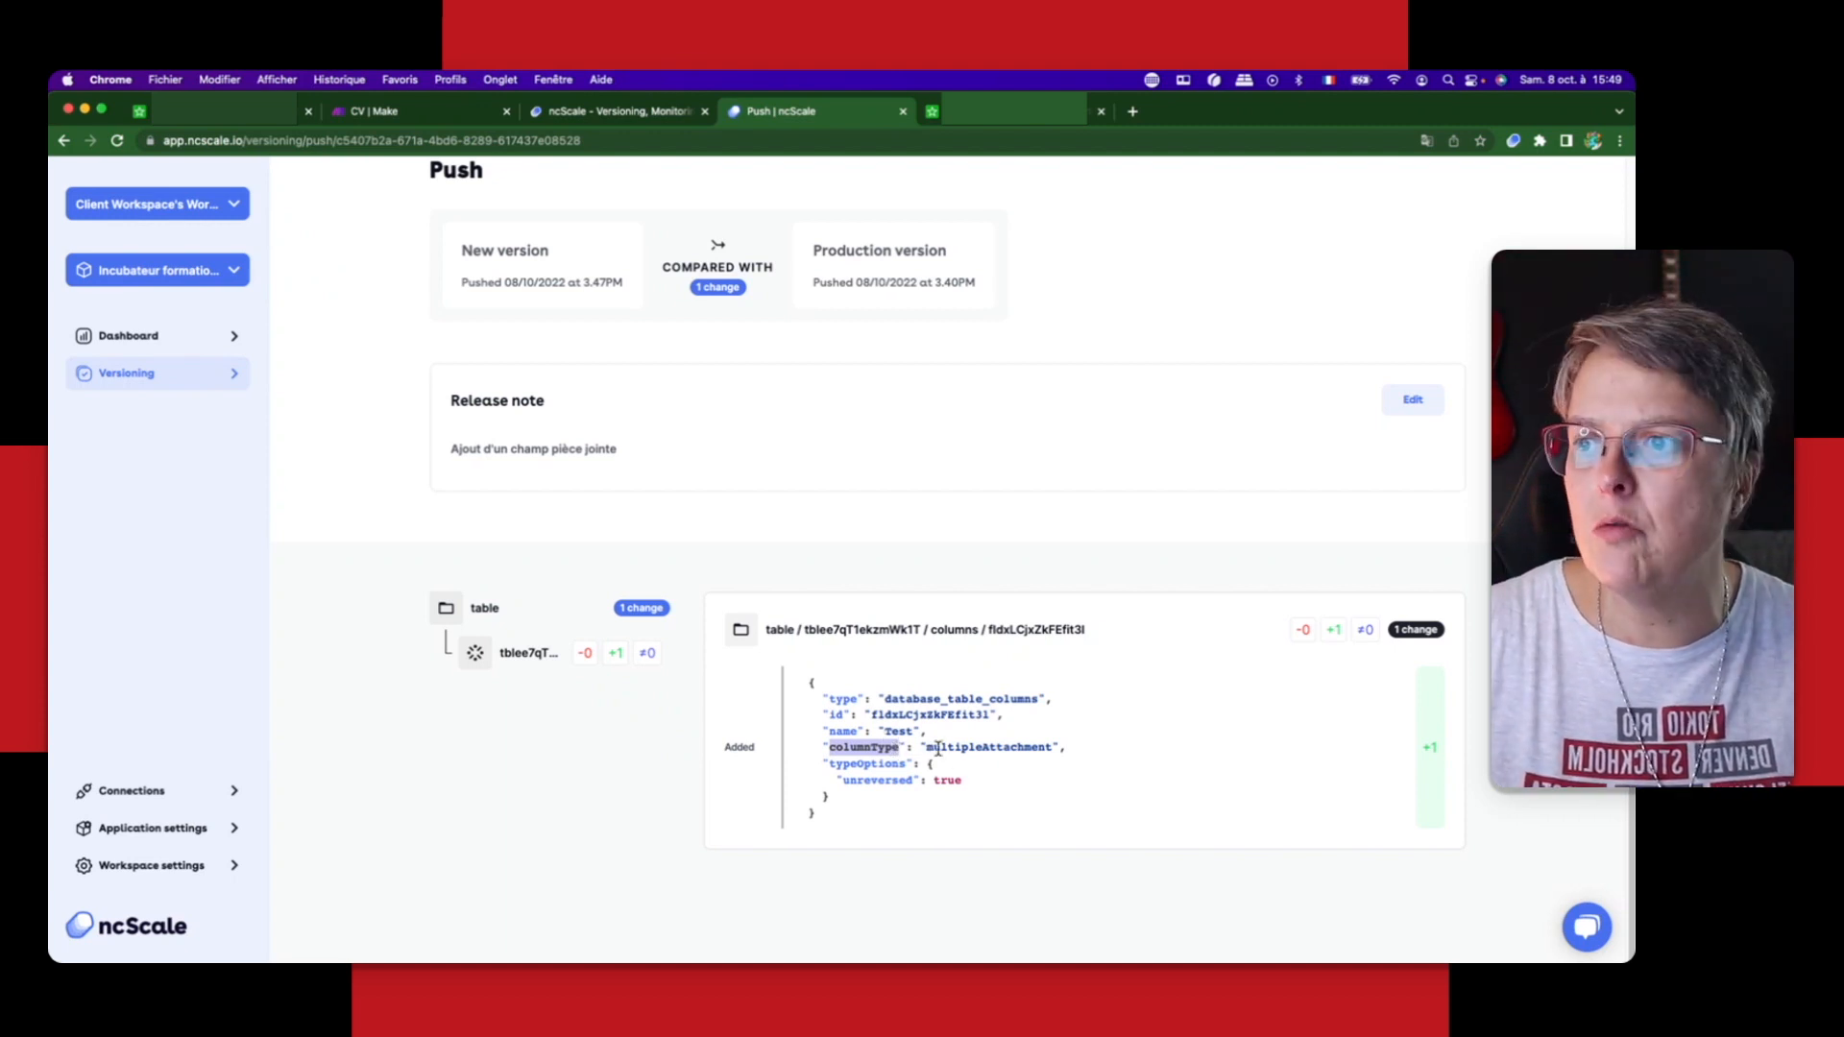
drag(988, 747, 1050, 750)
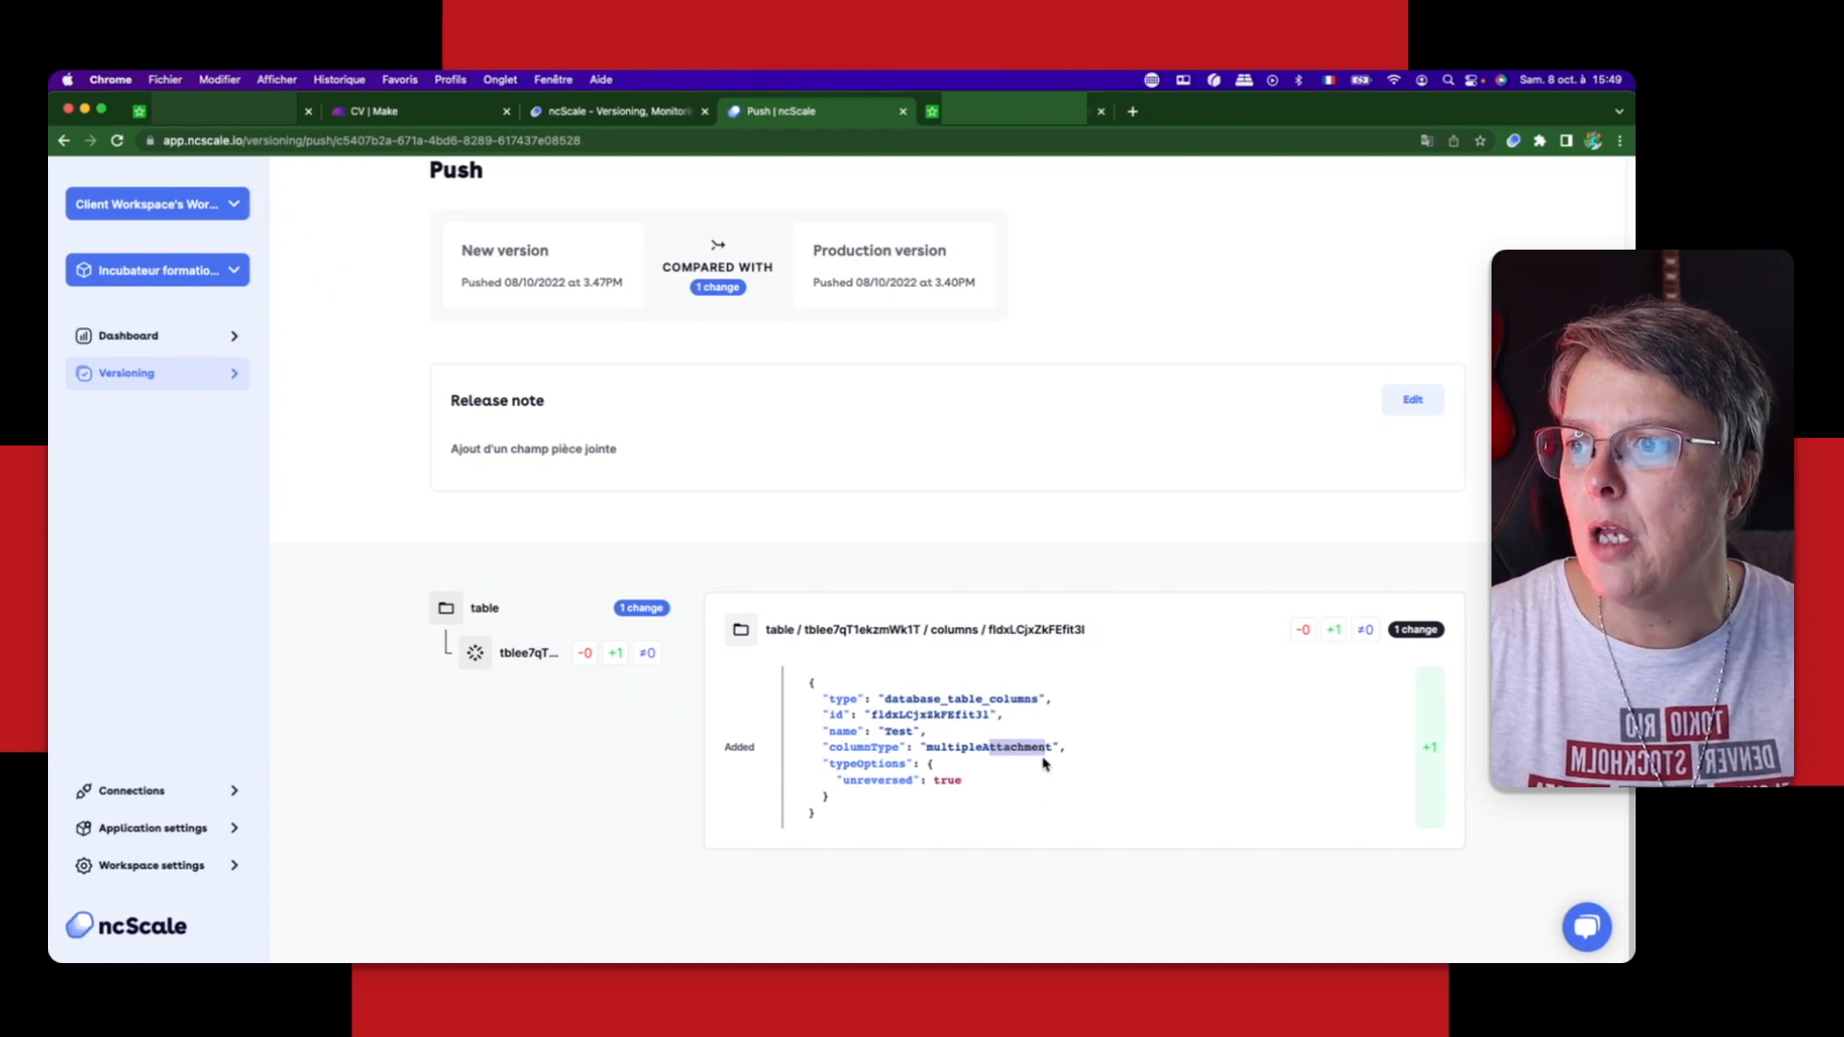
click(871, 776)
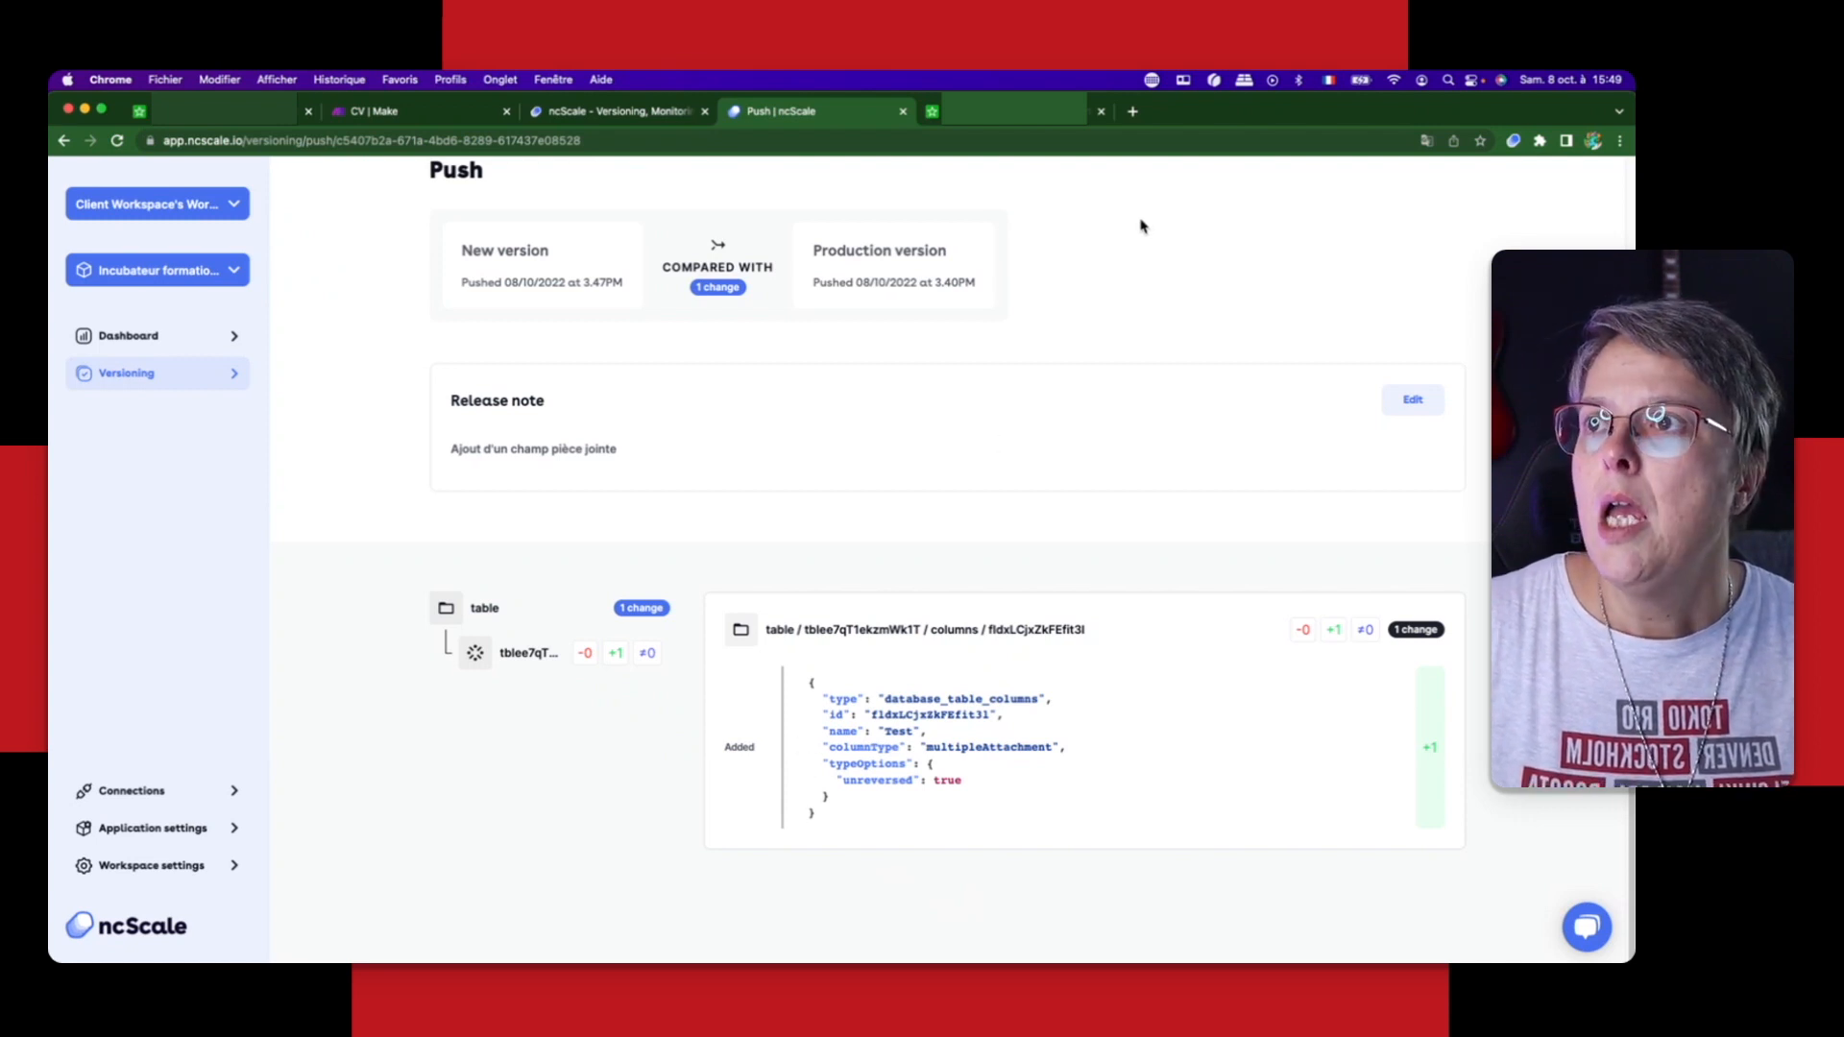
Step: Switch to the Airtable base and change the Test field of the Stagiaires table to the Multiple select type
click(1009, 112)
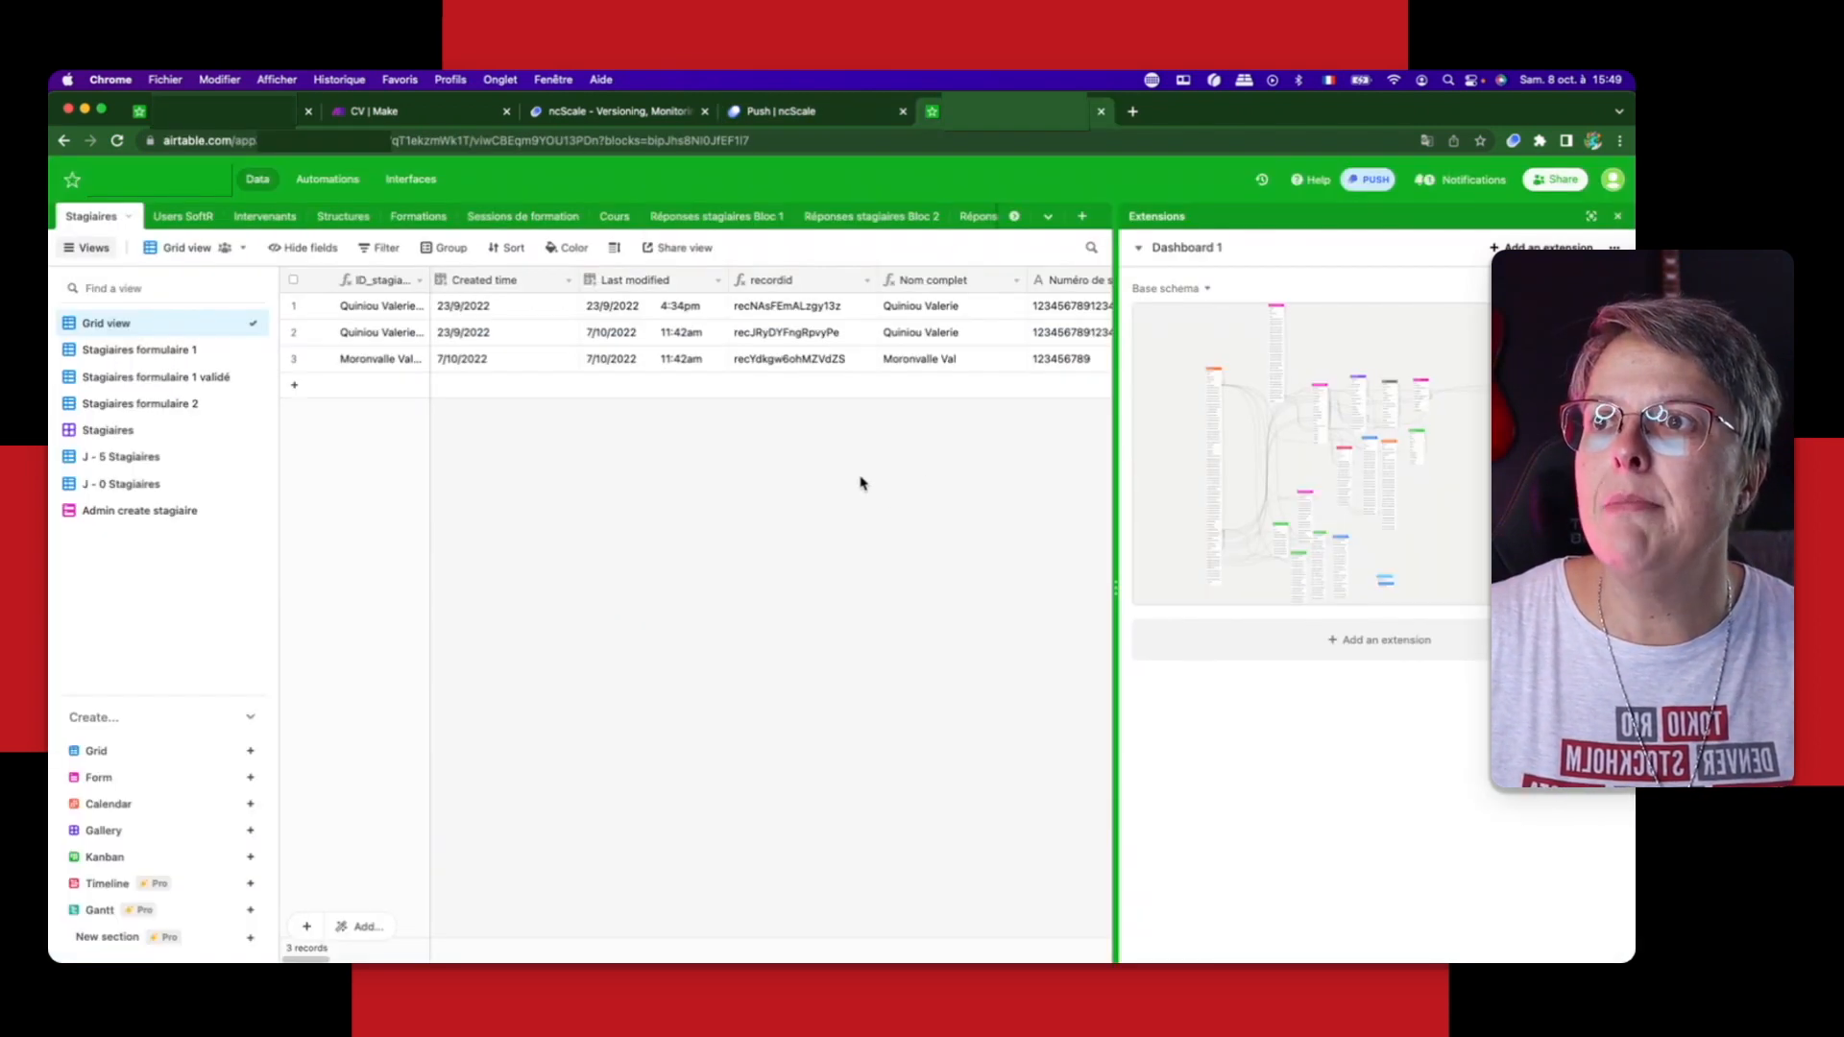
click(1618, 216)
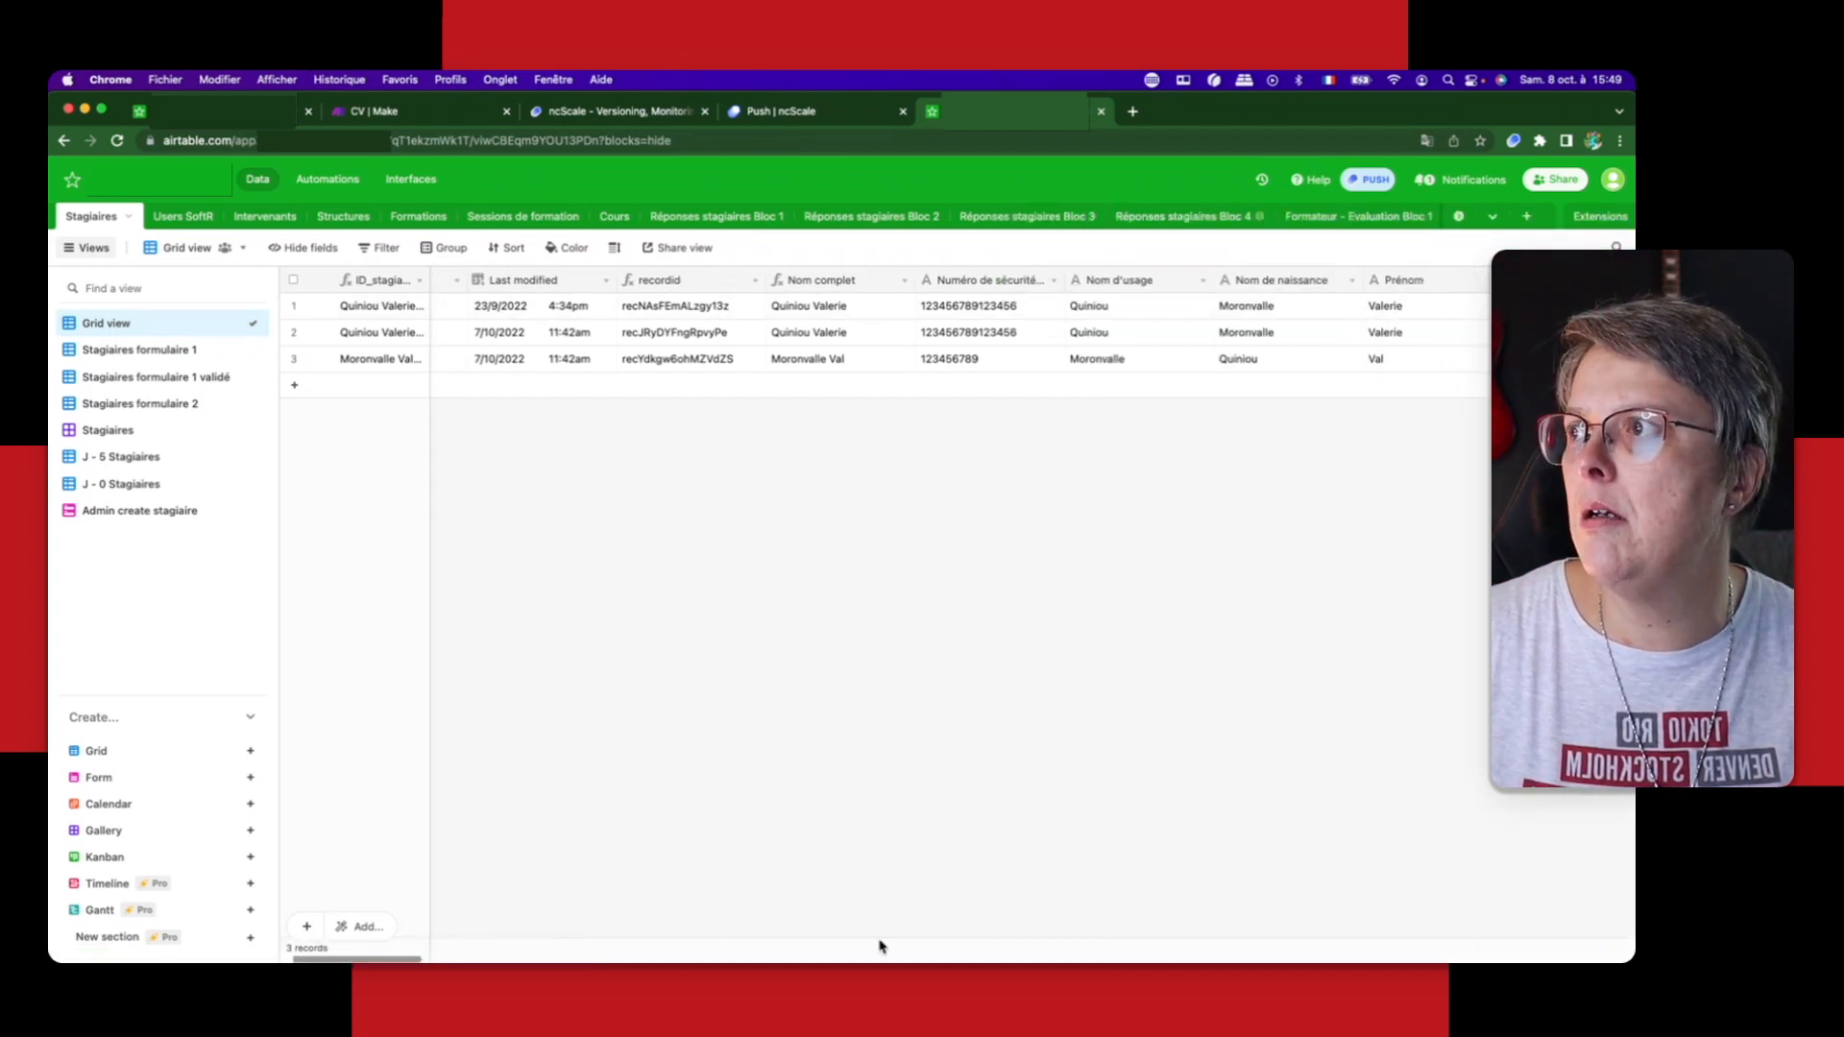
scroll(1346, 288, right, 10)
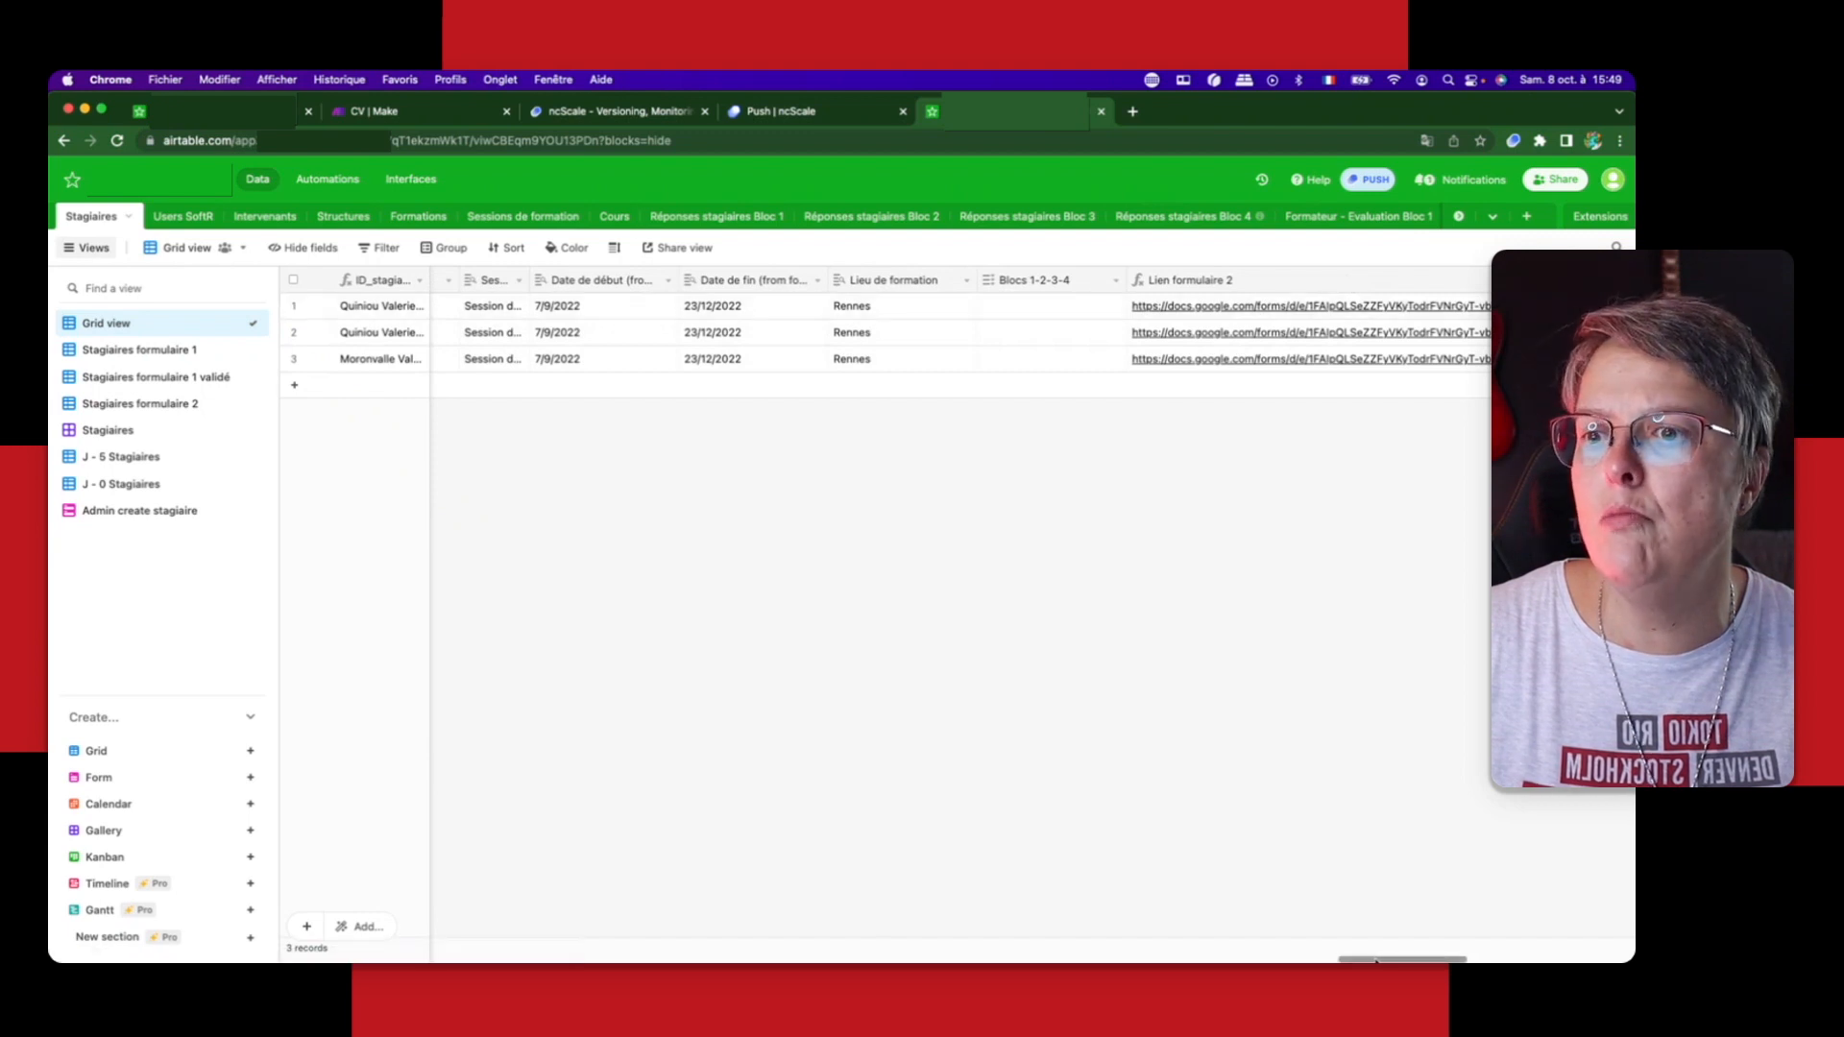
scroll(1349, 282, right, 5)
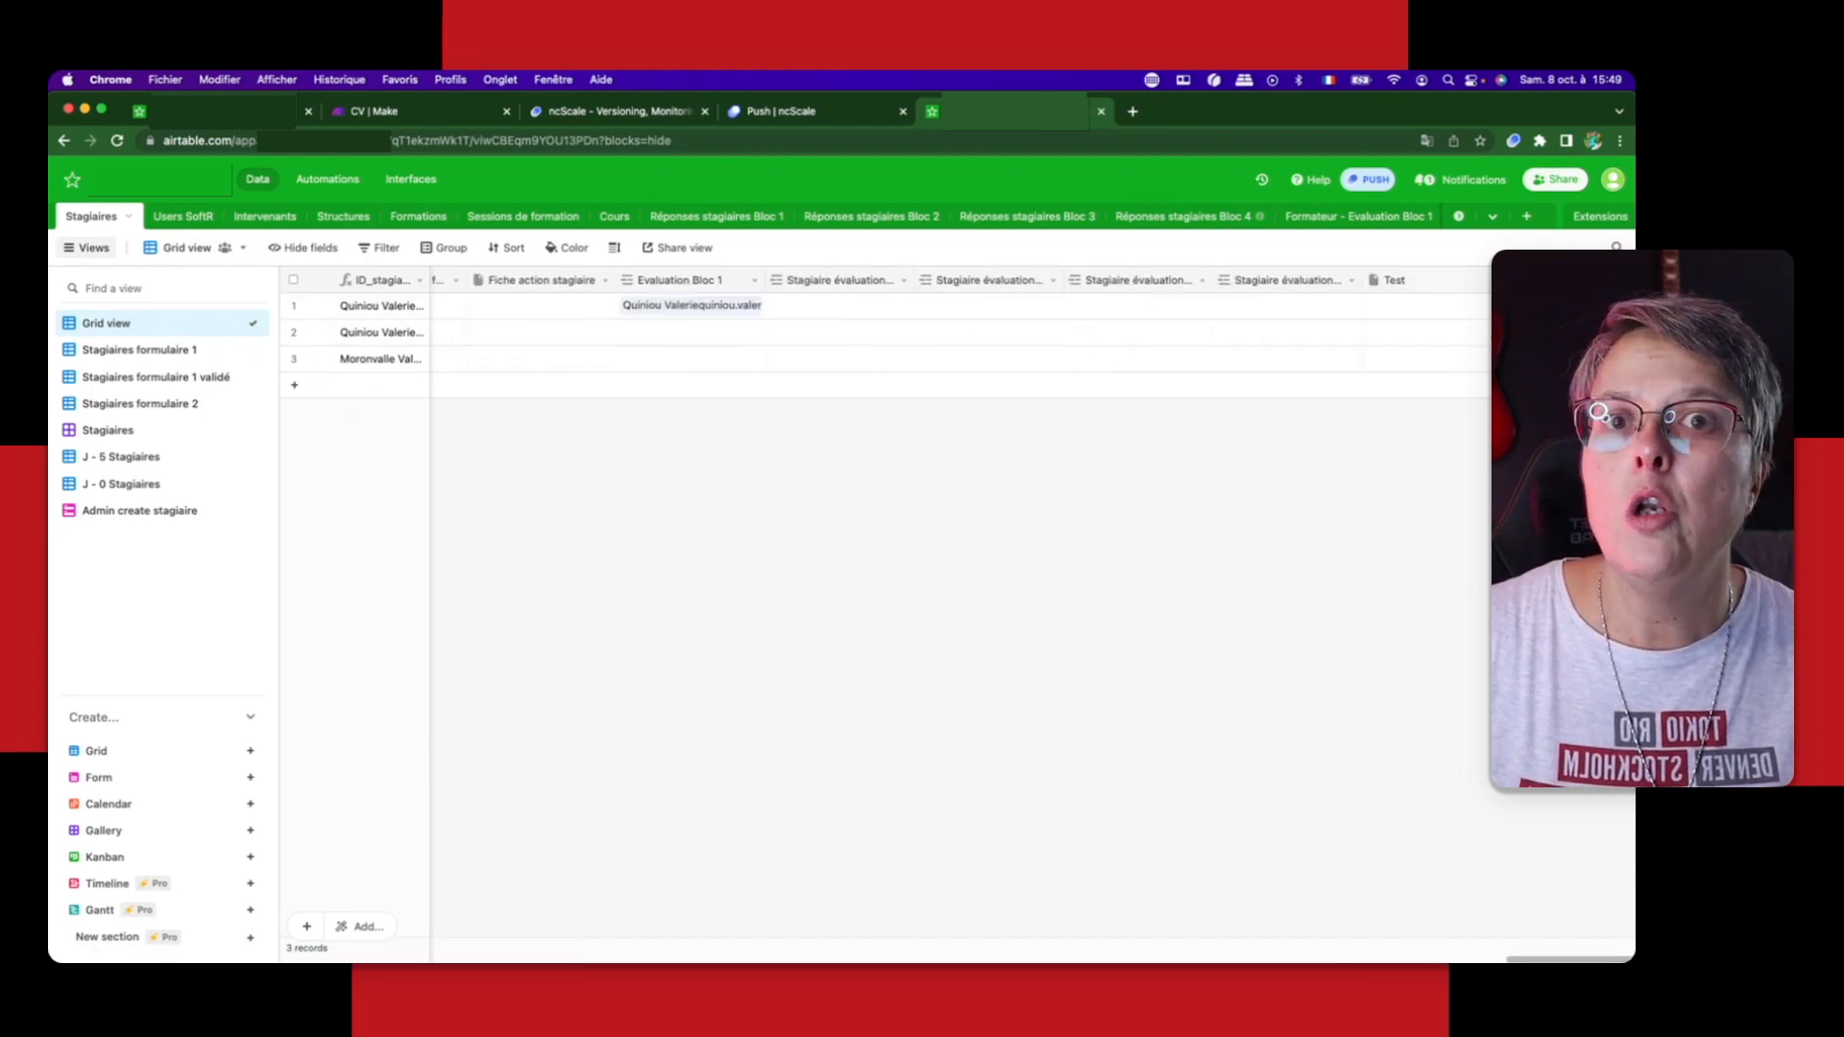
click(1502, 281)
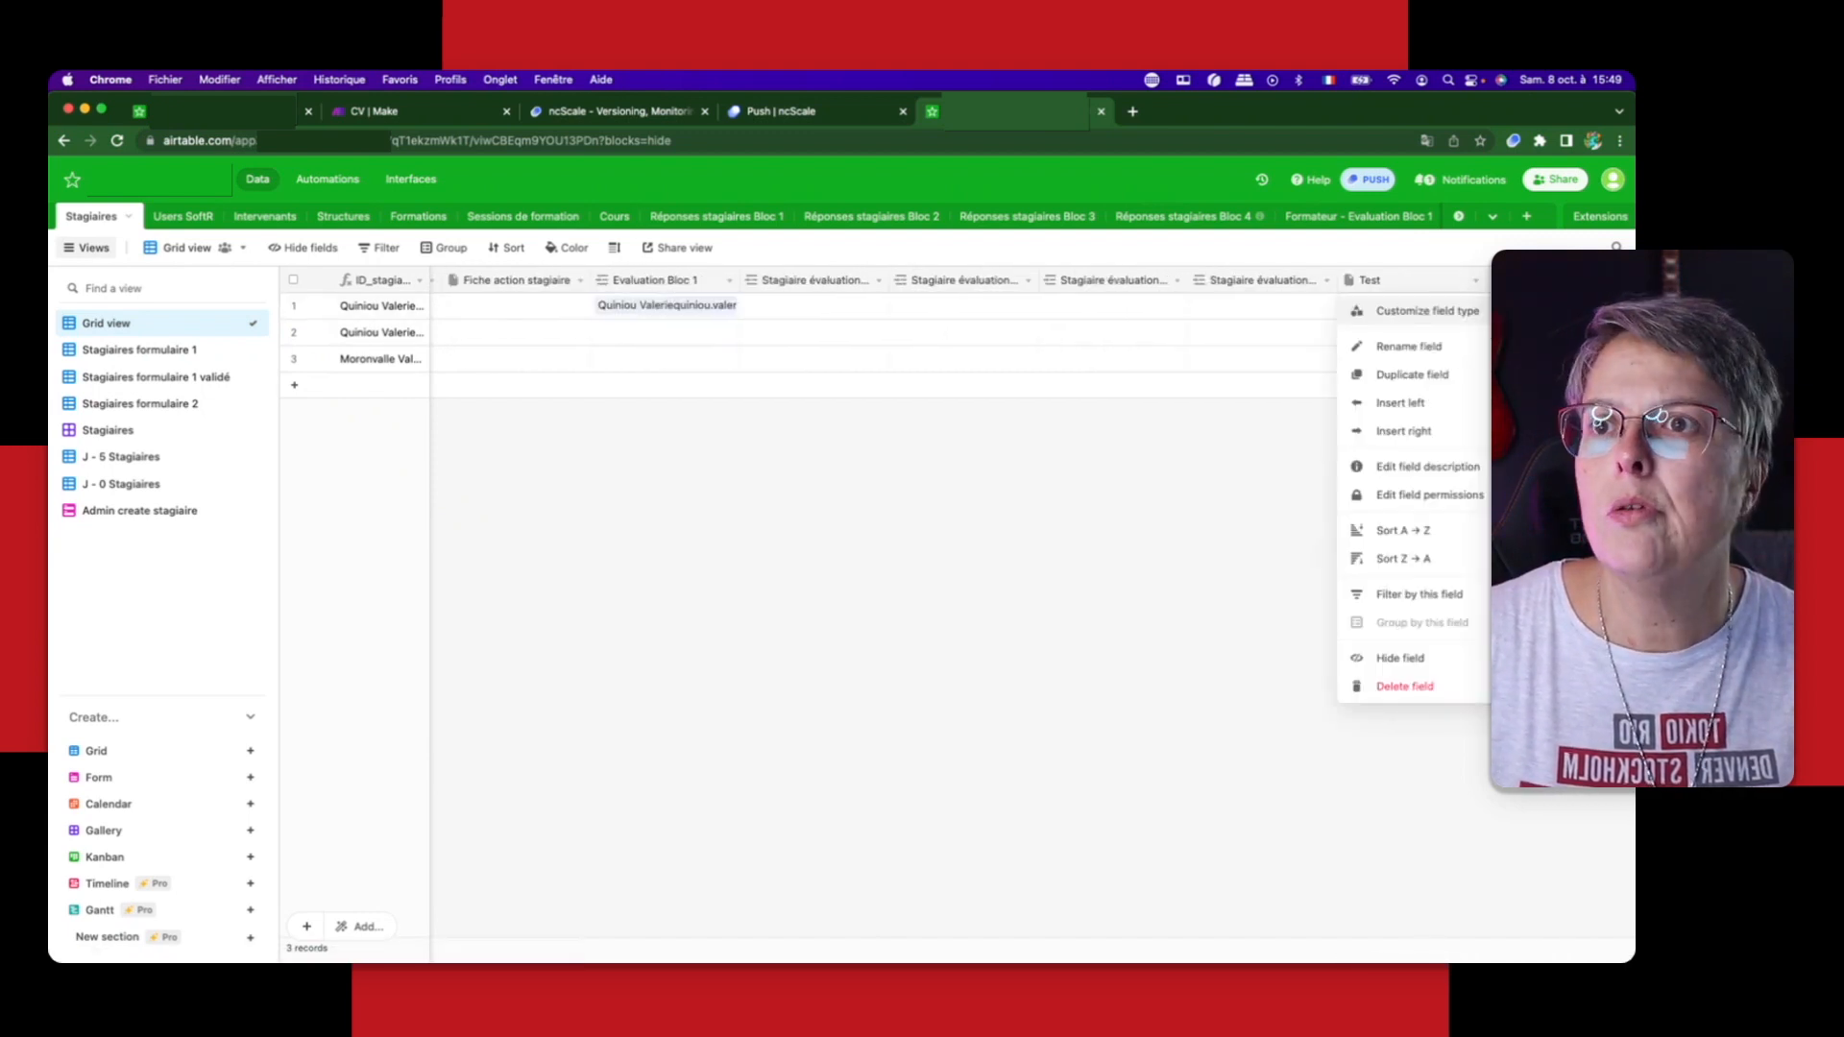
click(1424, 310)
click(1055, 363)
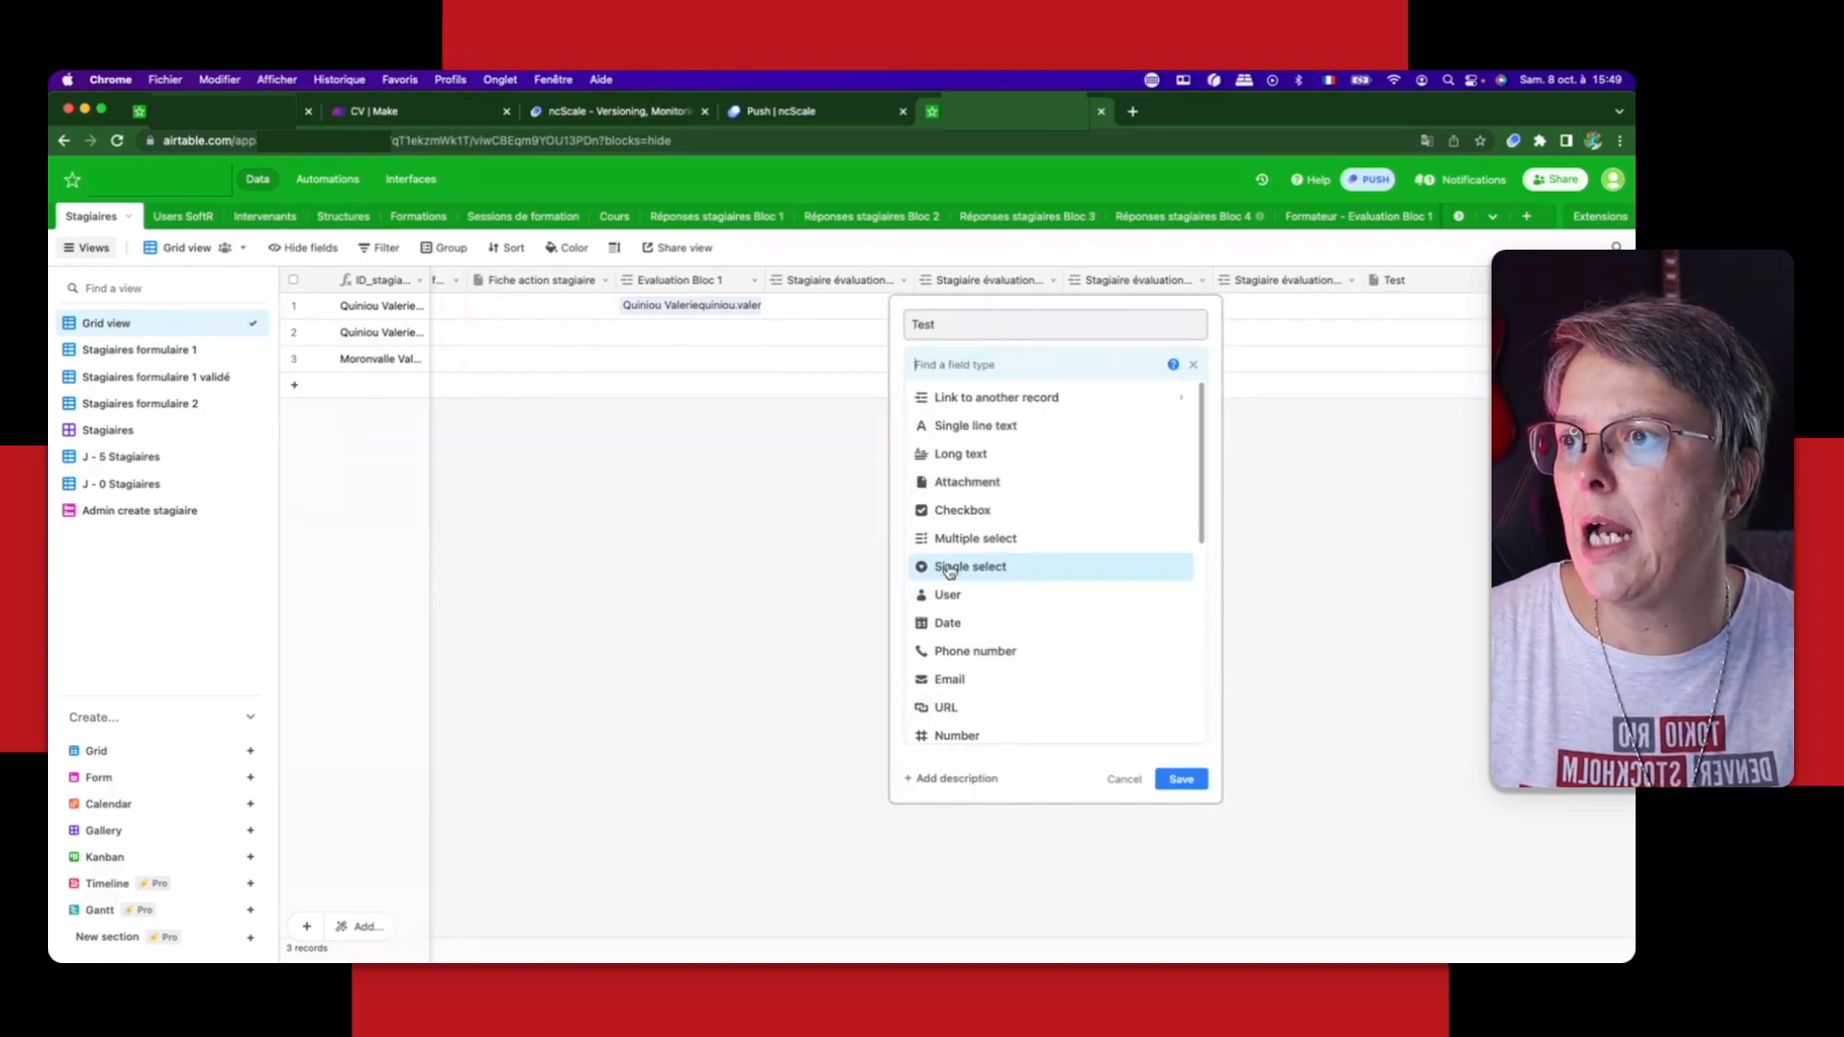
click(972, 537)
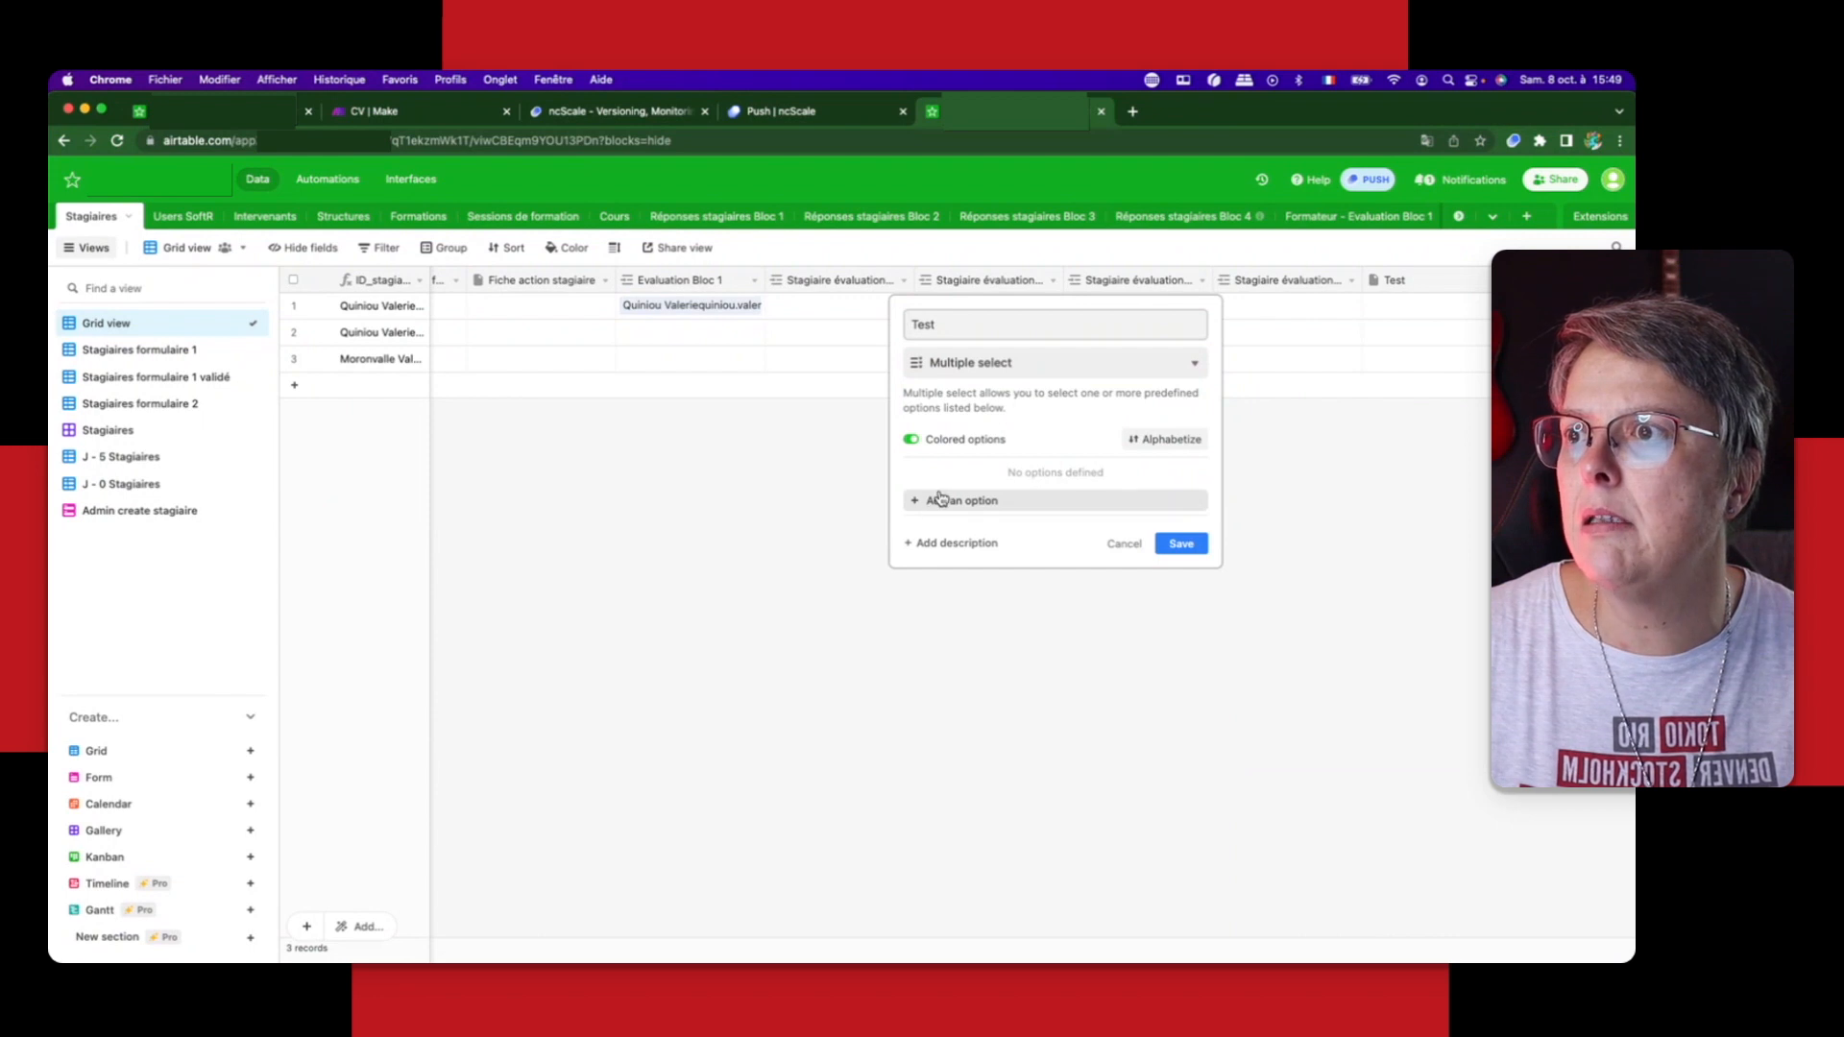
Step: Add the options Good, Bad and Middle to the Test field and save the field
click(938, 501)
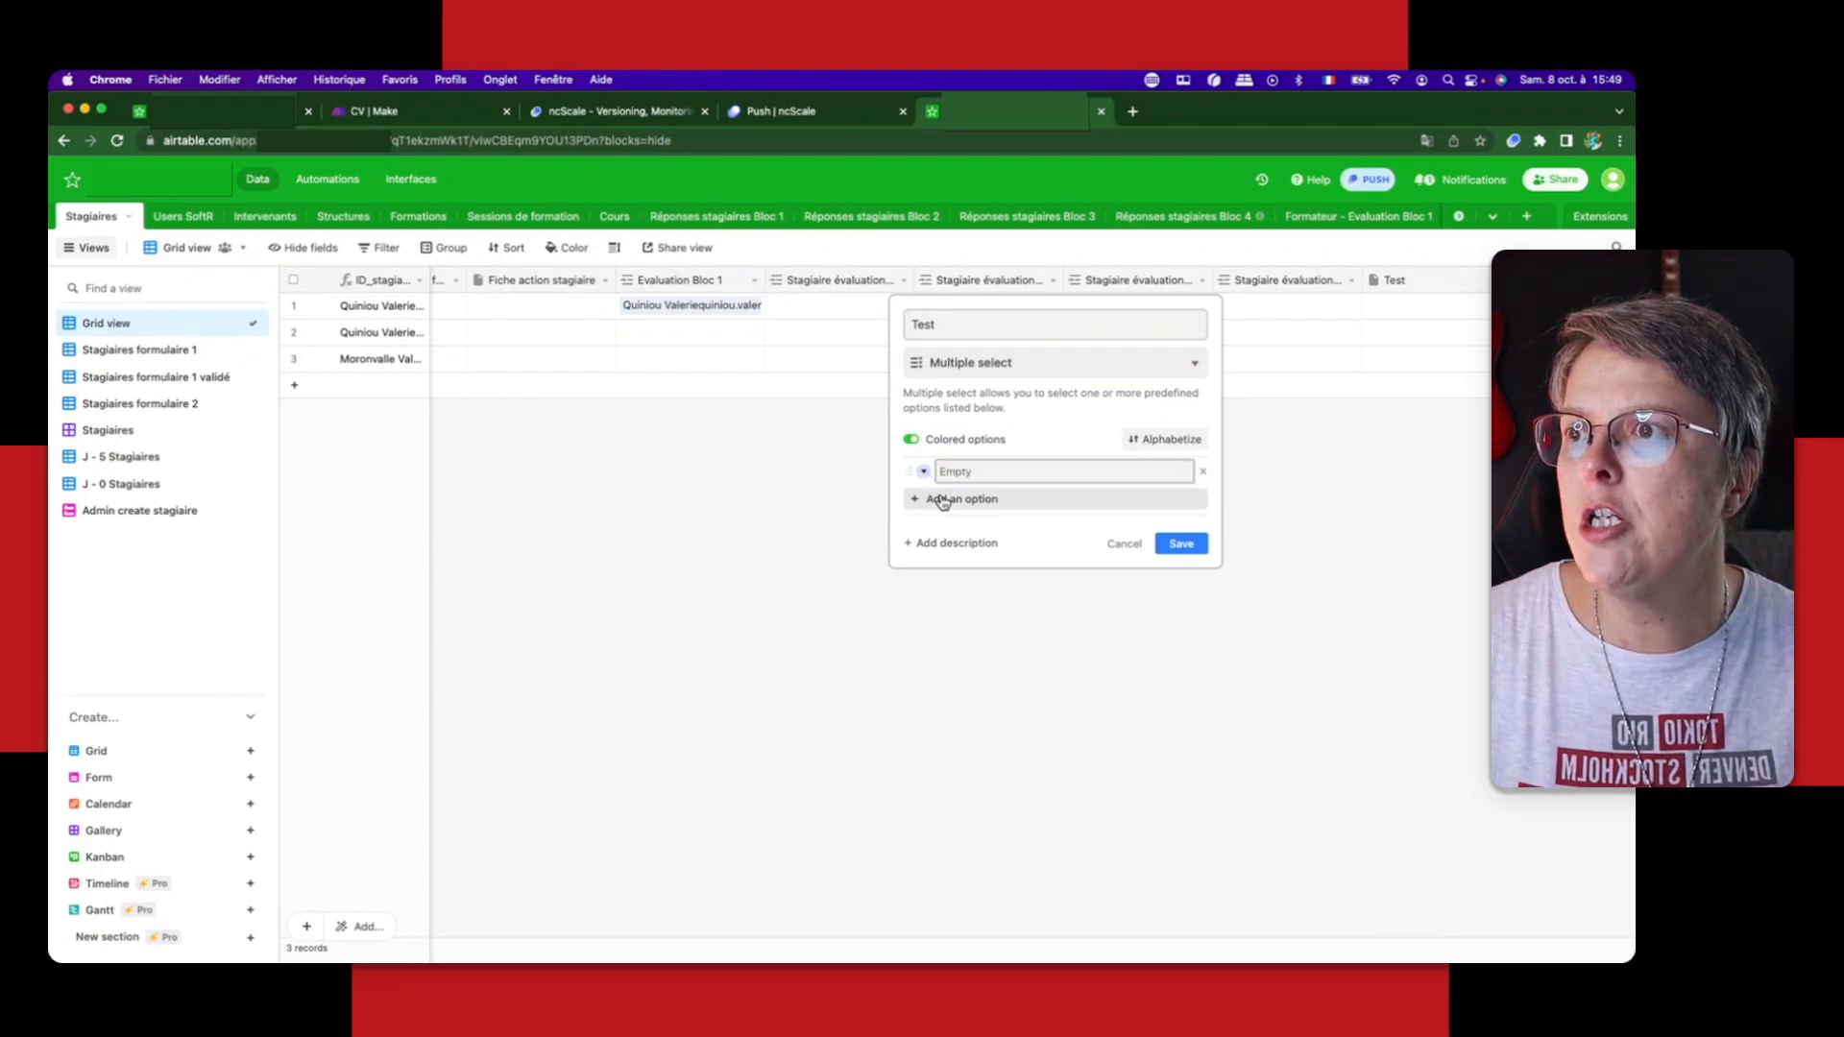
text(Good)
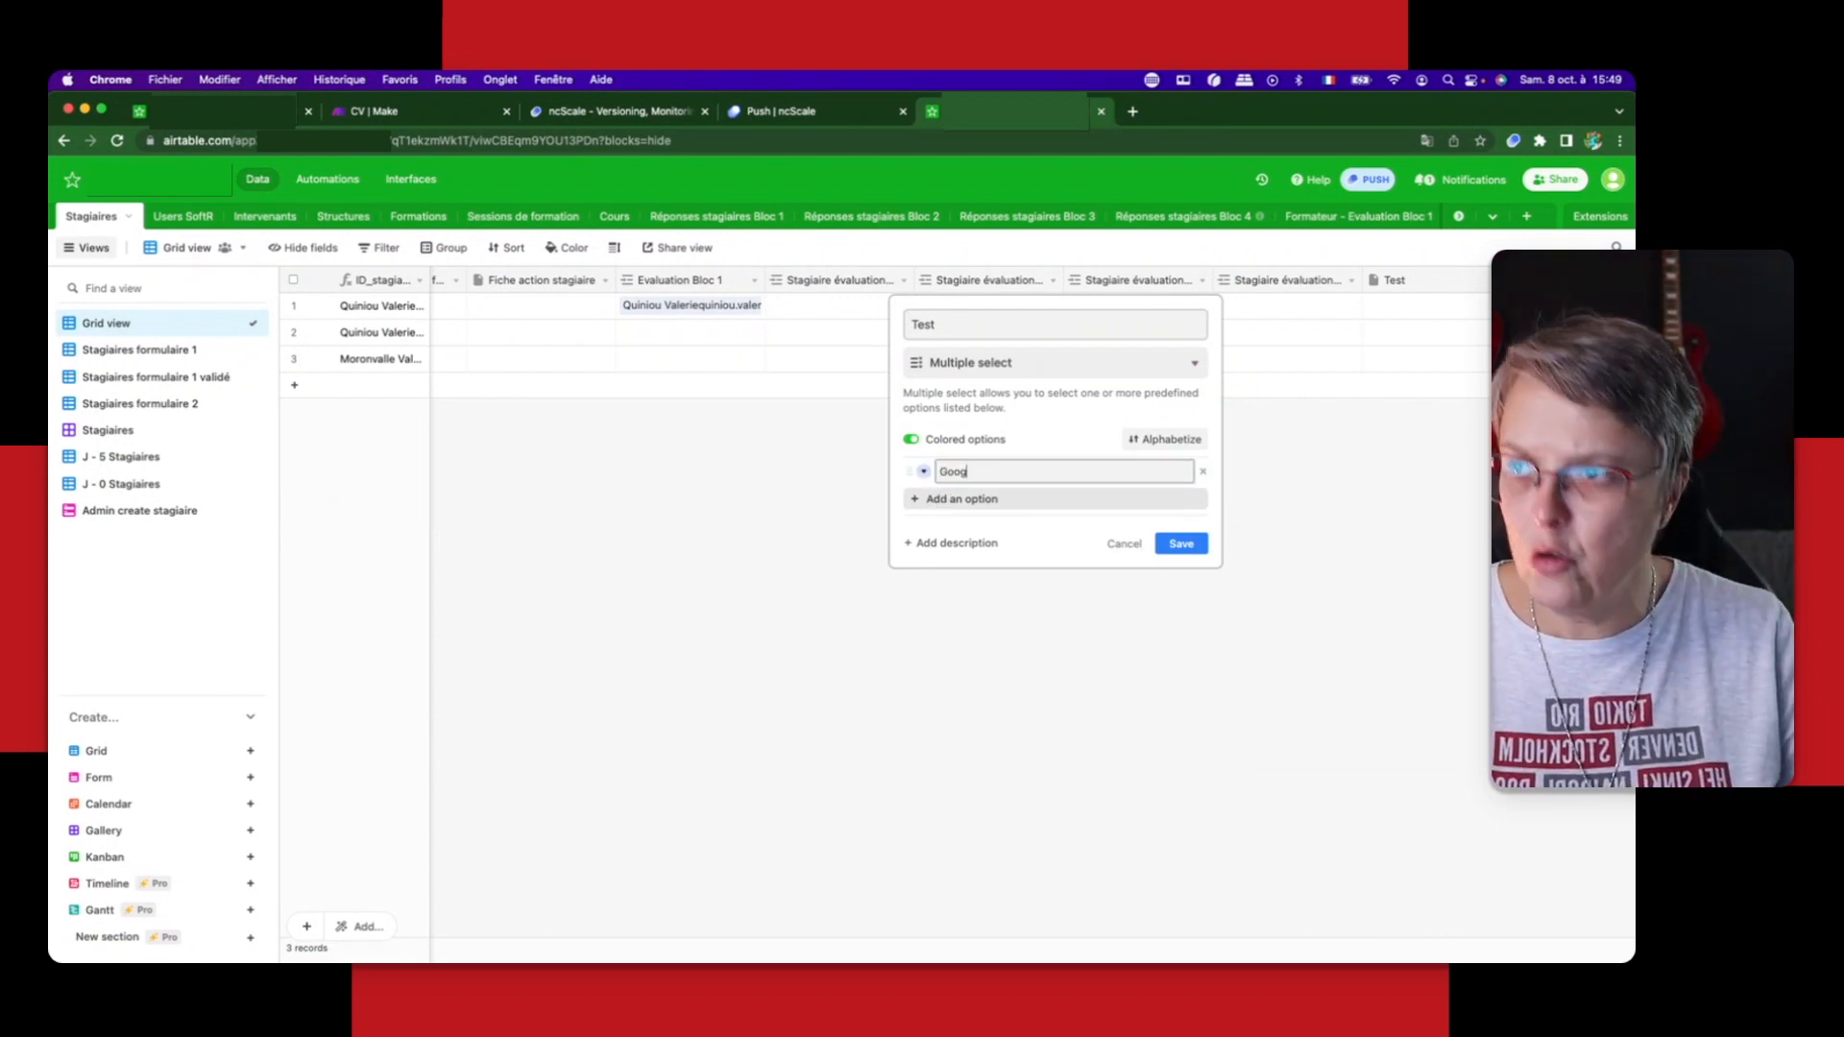
click(941, 498)
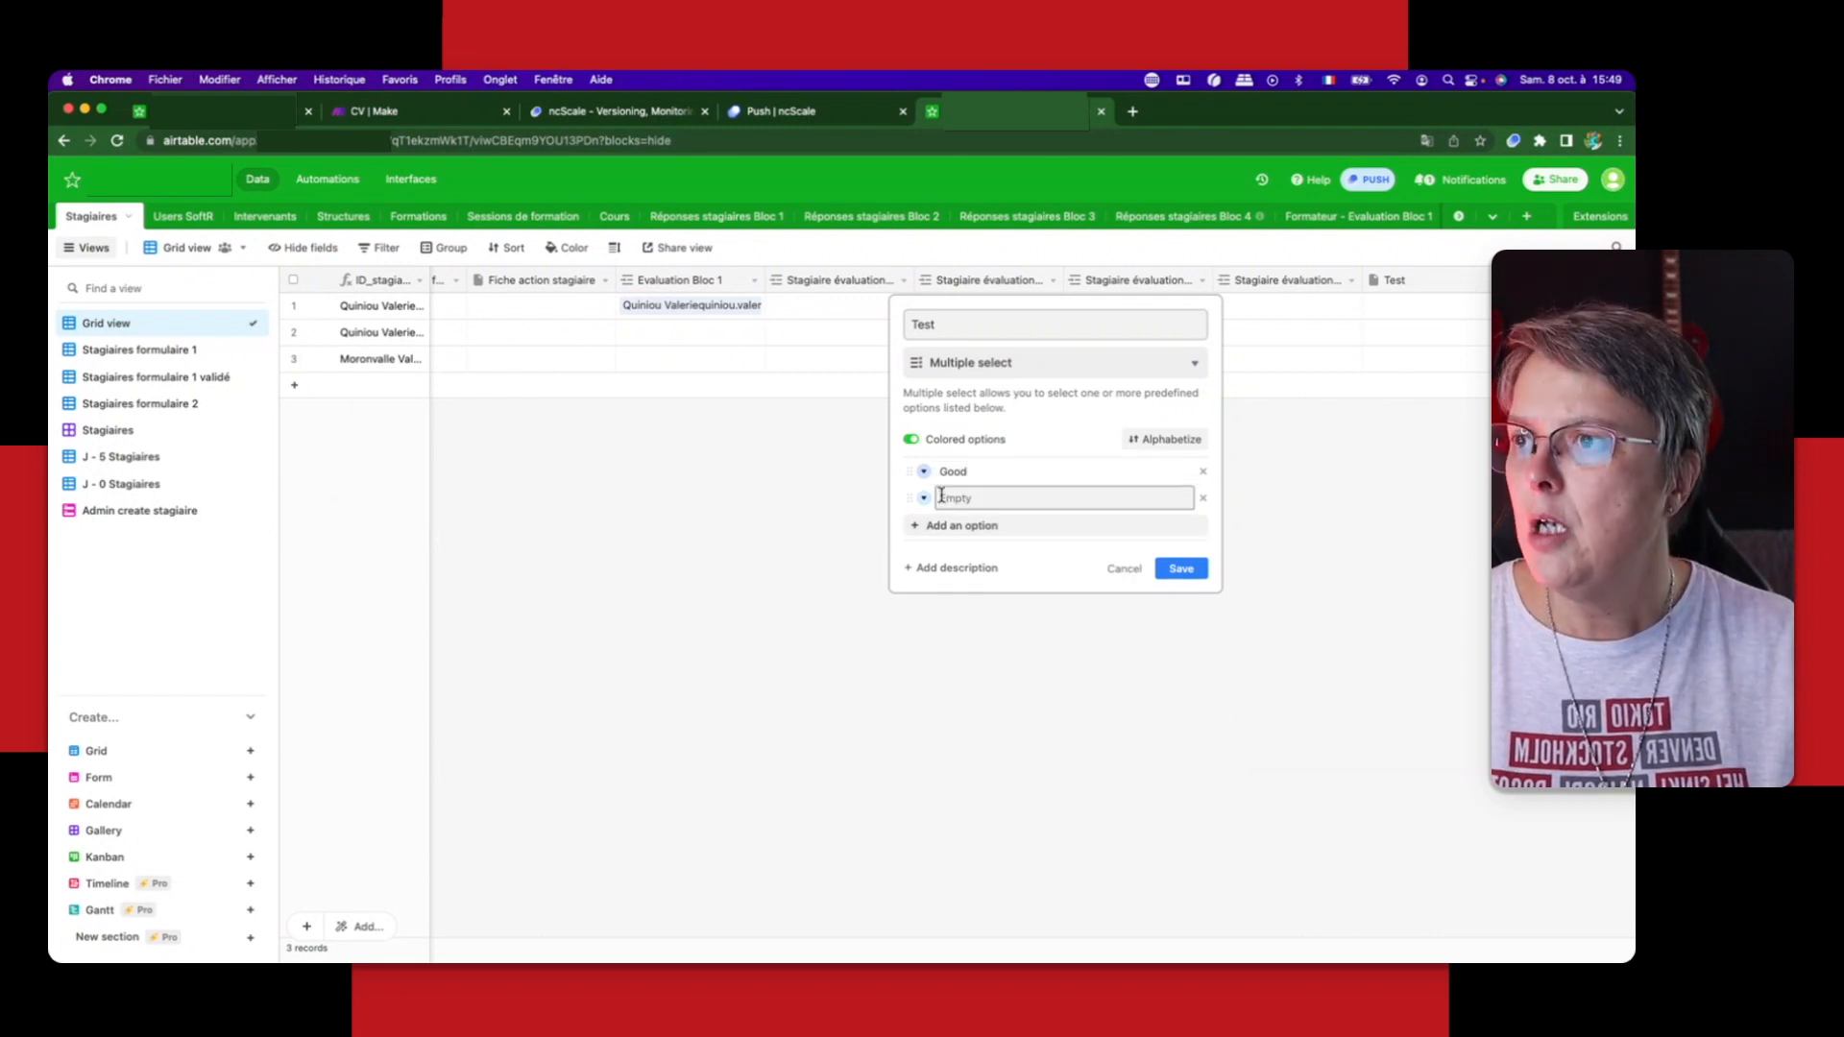
text(Bad)
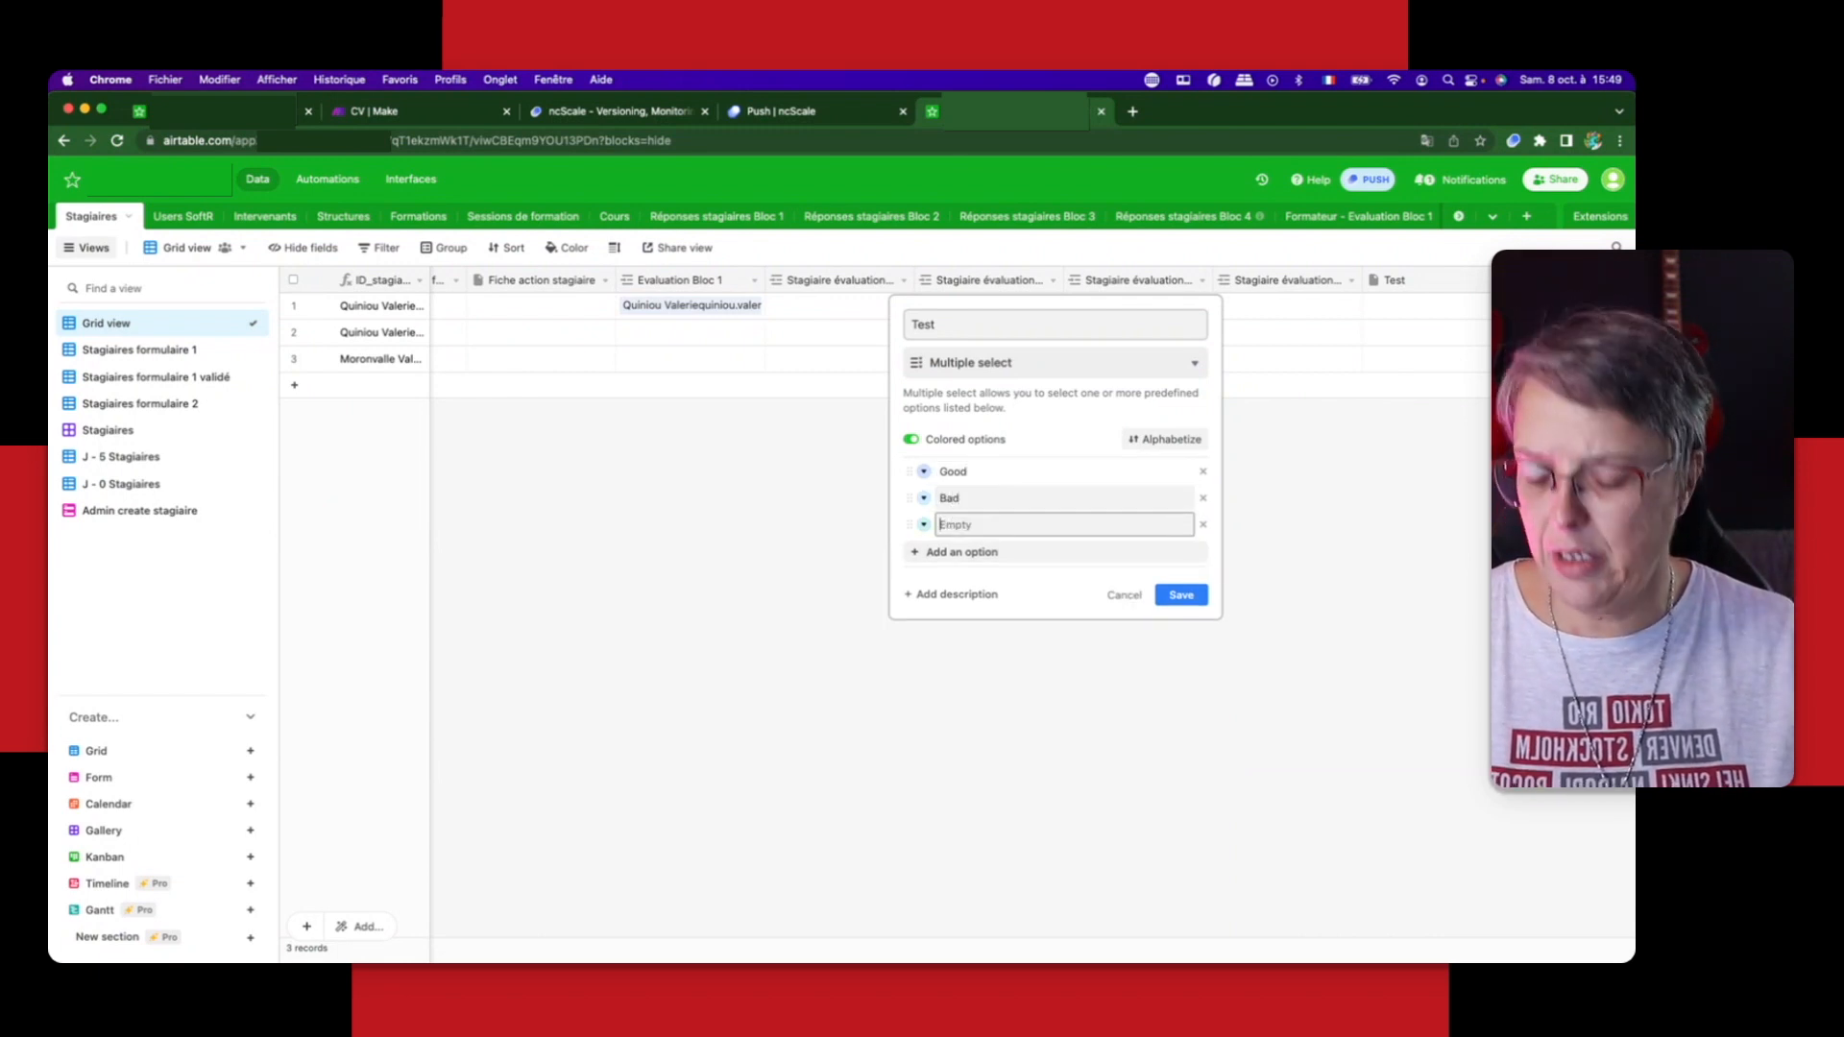
text(Mid)
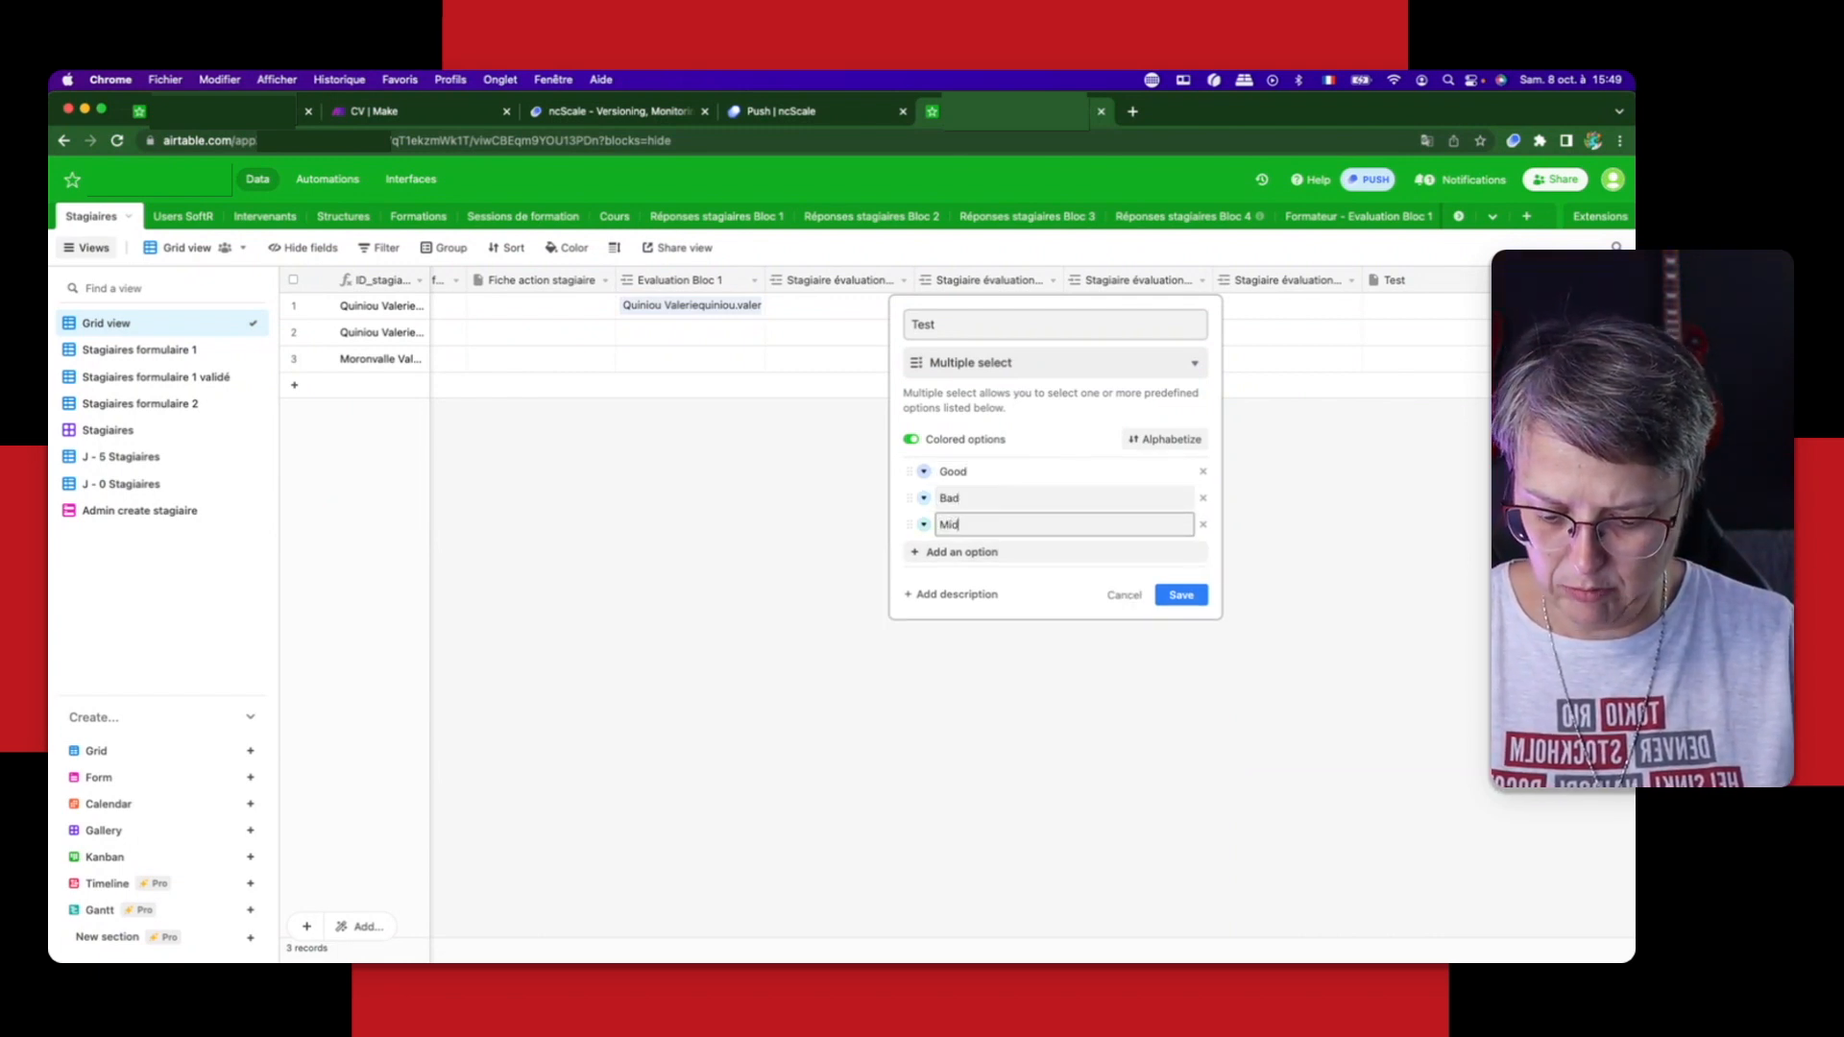
text(dle)
click(1182, 595)
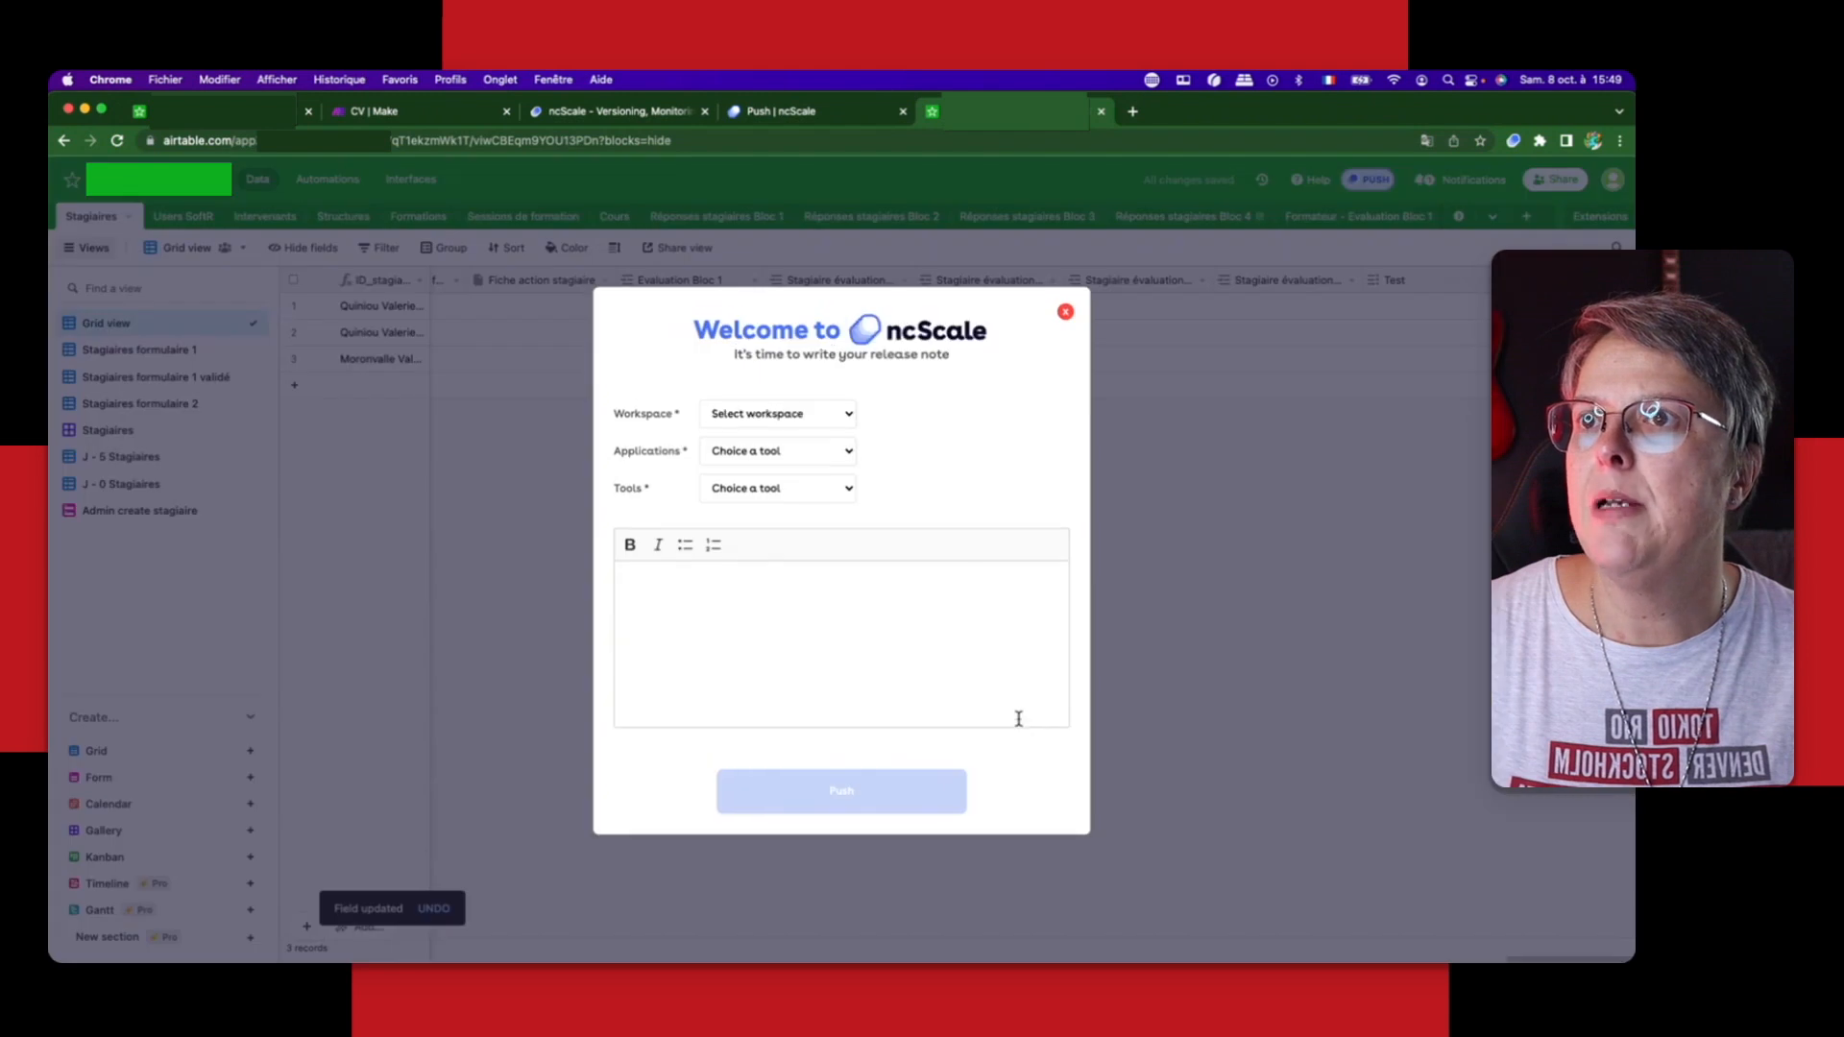
Step: Start an ncScale push for the client workspace, choosing the Incubateur formation Client application and the Base 1 Airtable tool
click(774, 413)
click(759, 452)
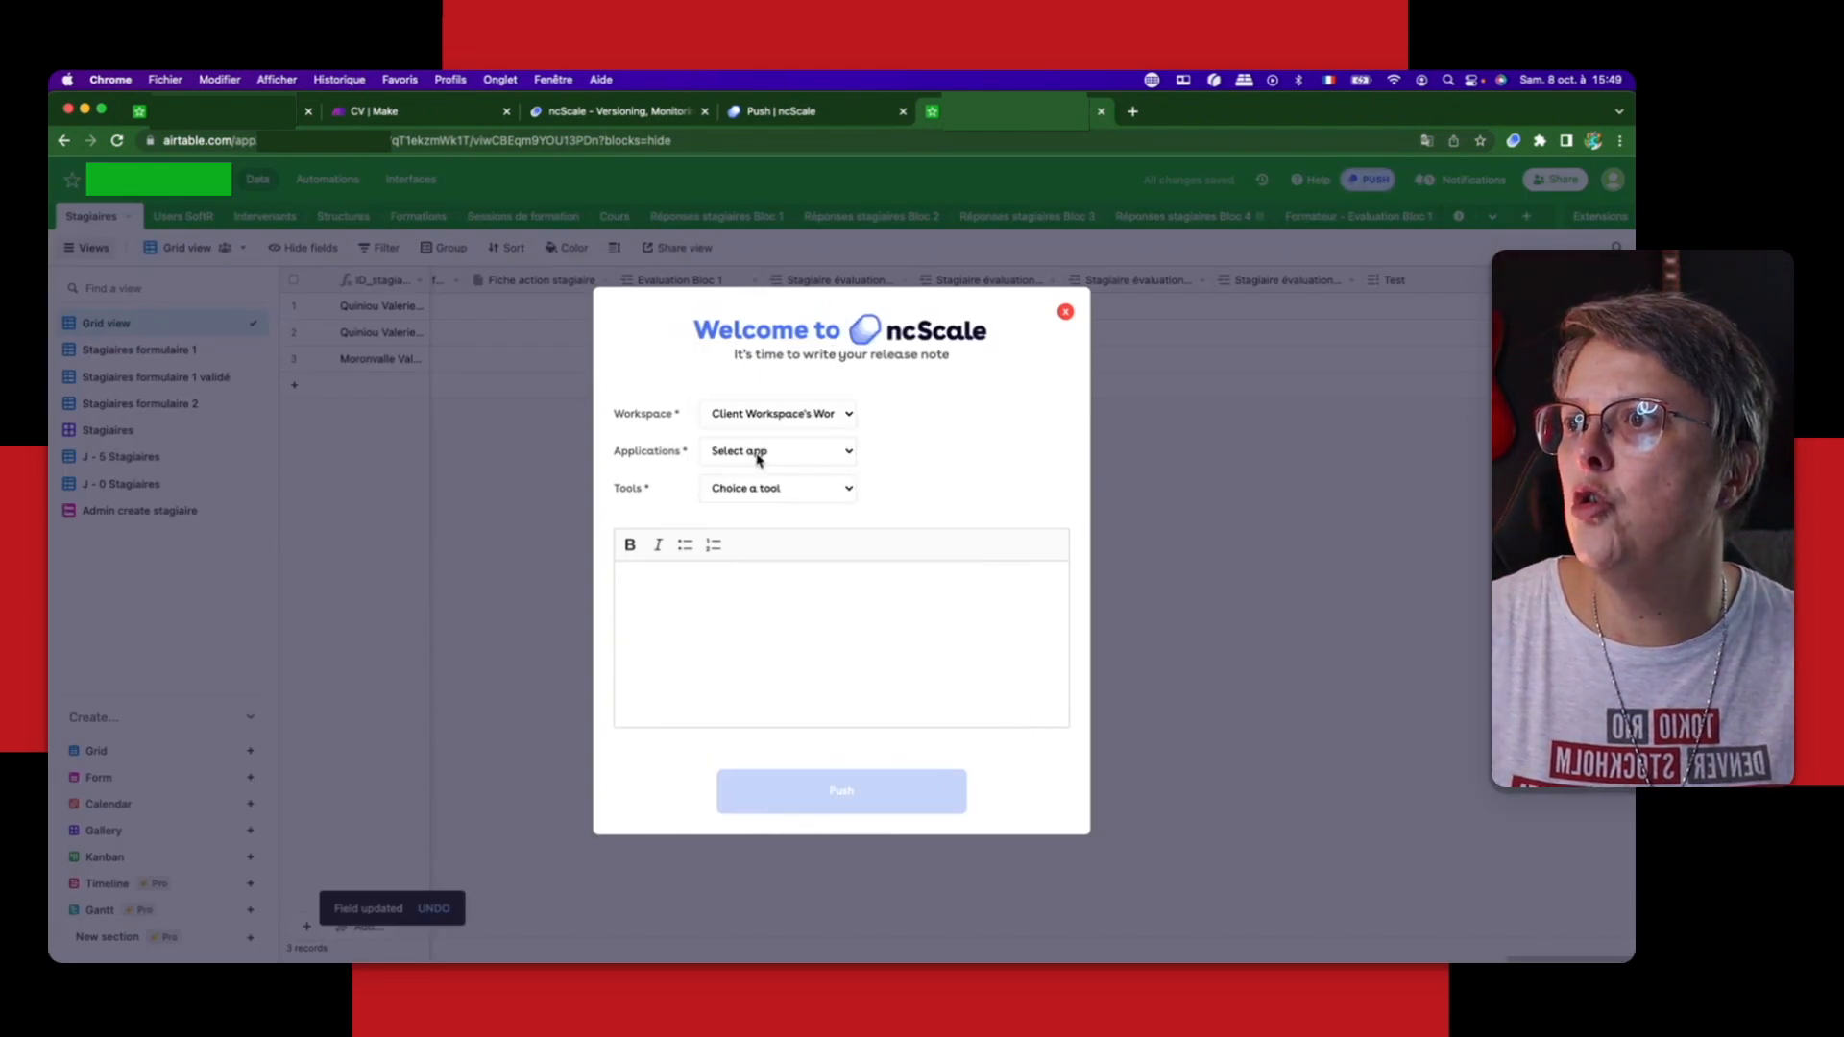
click(758, 454)
click(763, 469)
click(768, 492)
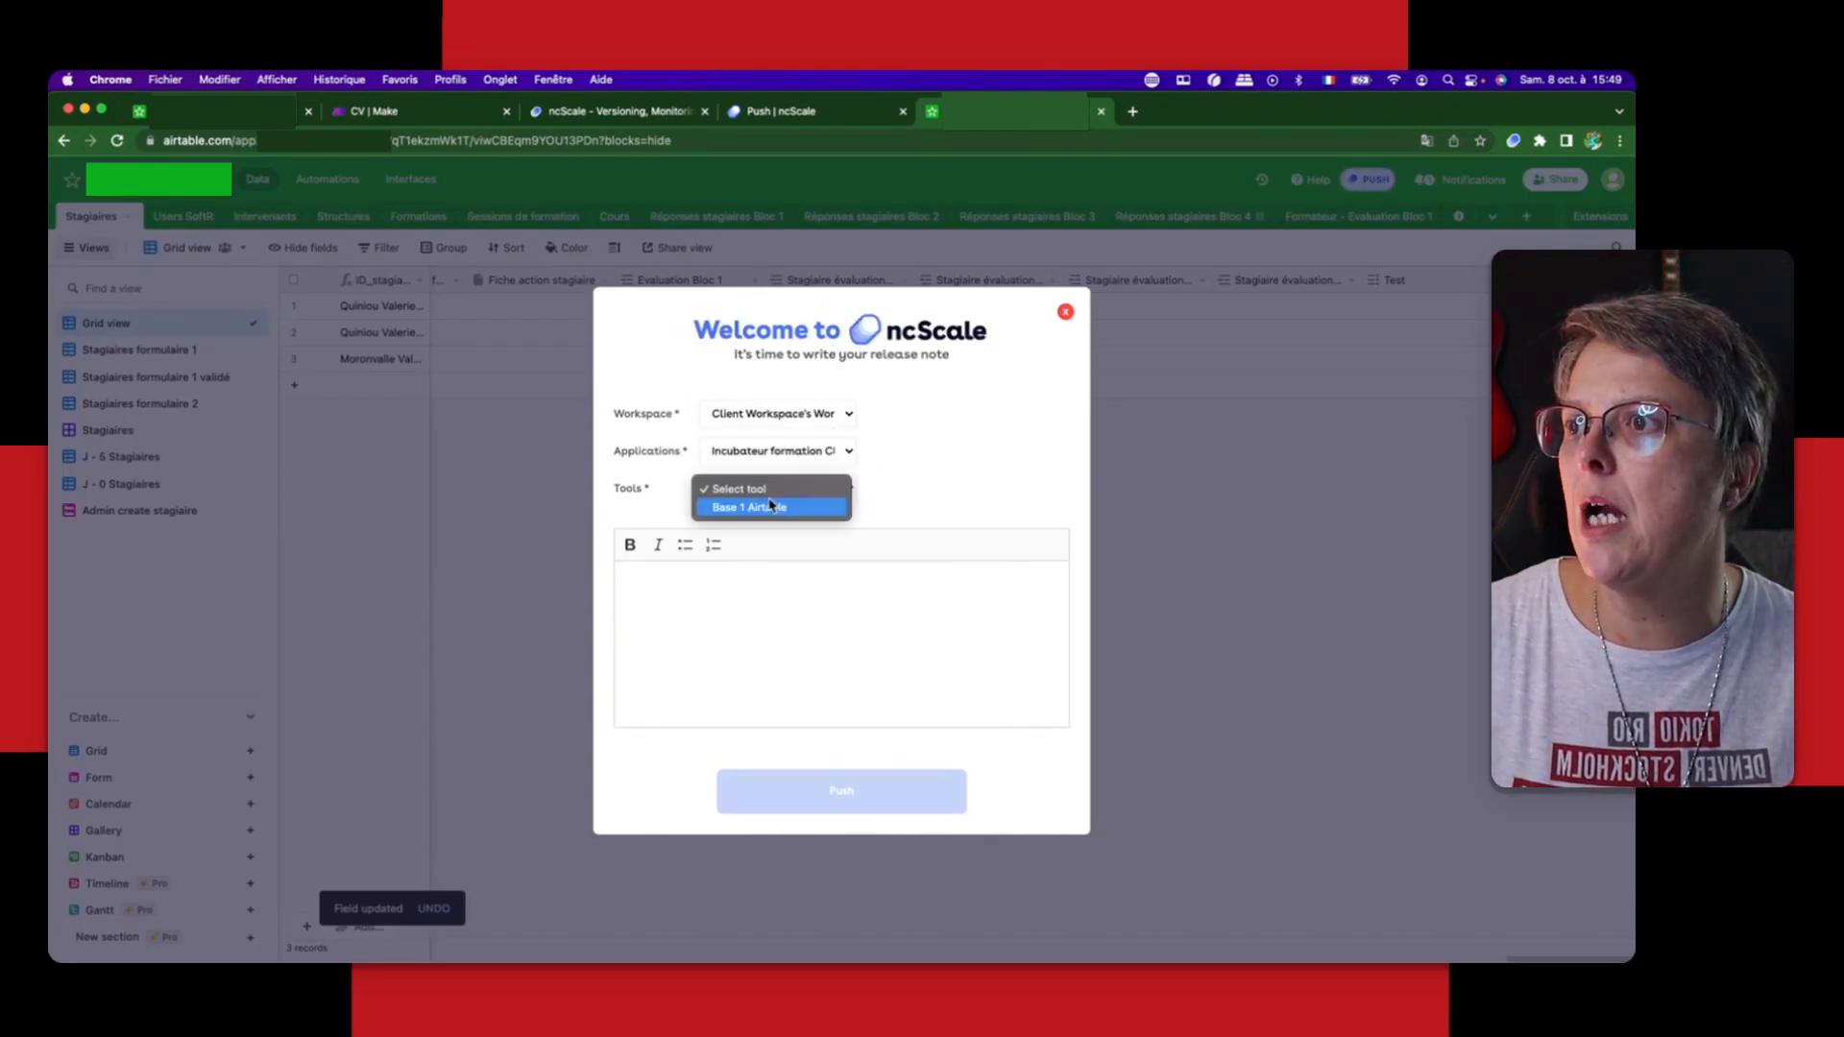
click(769, 509)
Step: Write the release note "Changementdutypedecolonneenmultiselect" and push the new version of the base
click(737, 615)
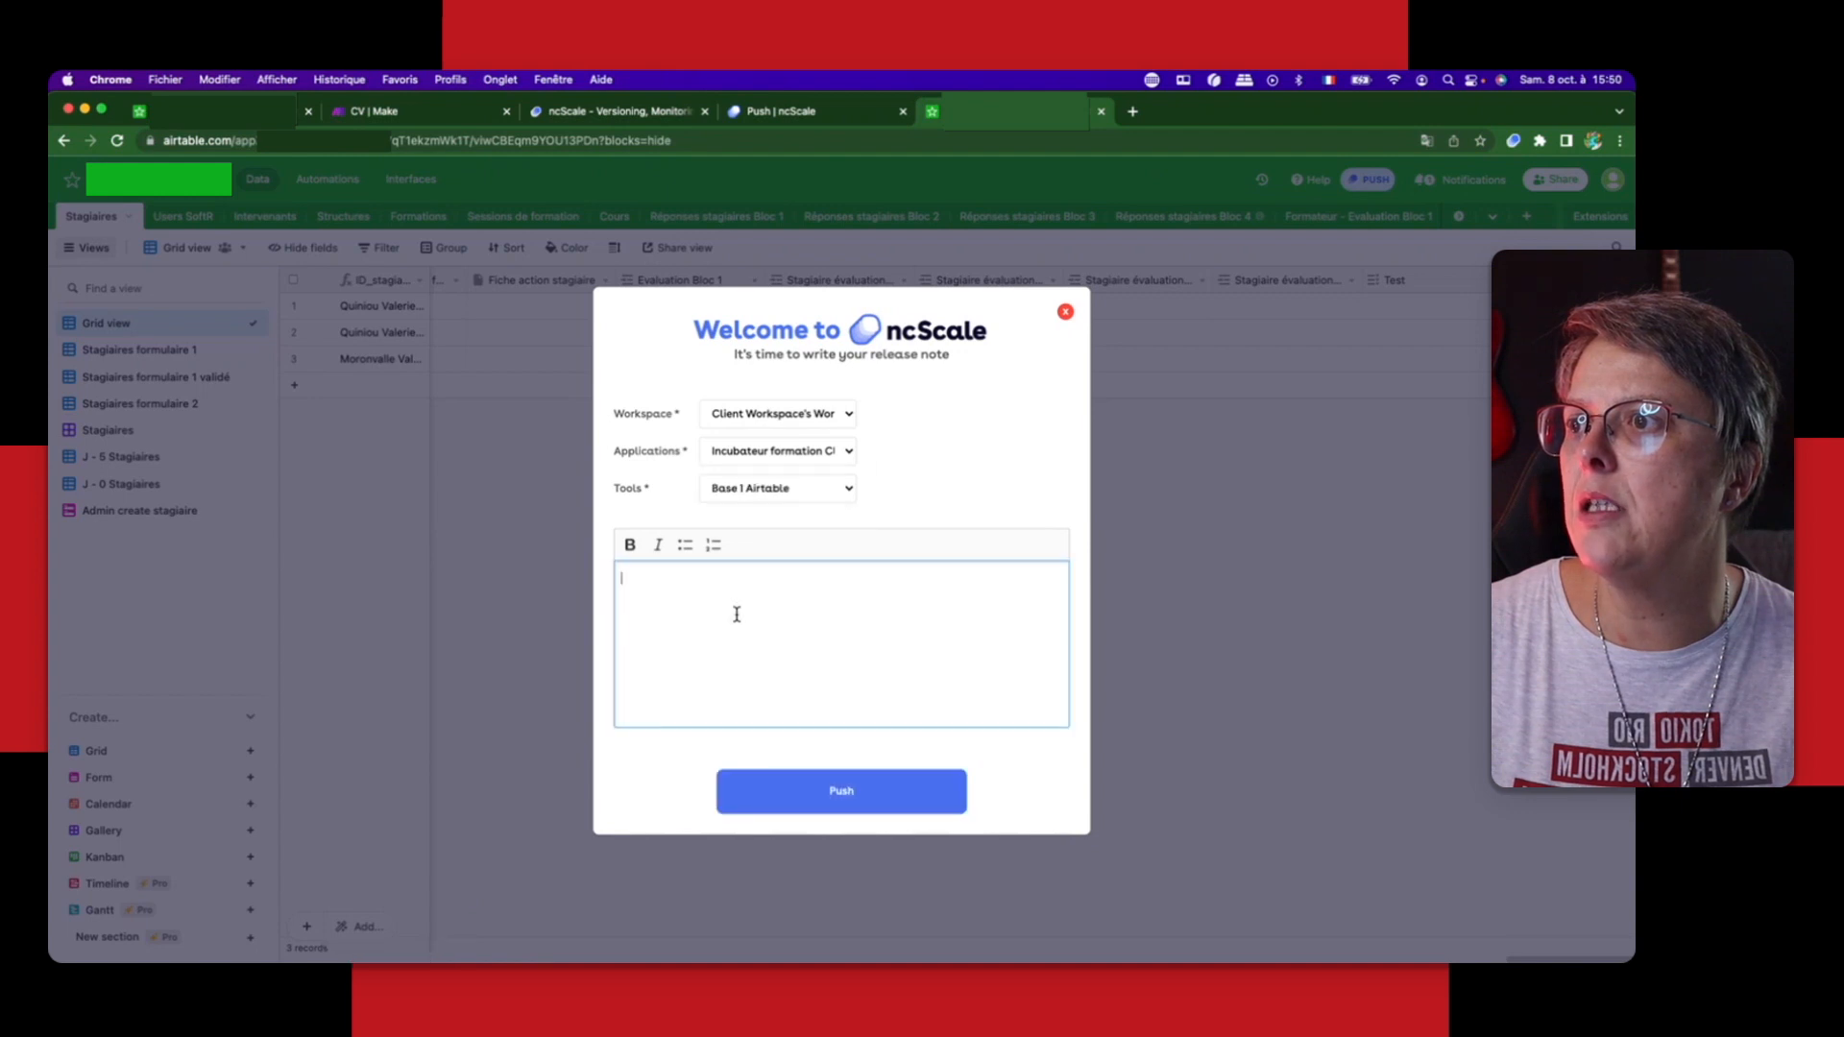
text(Changem)
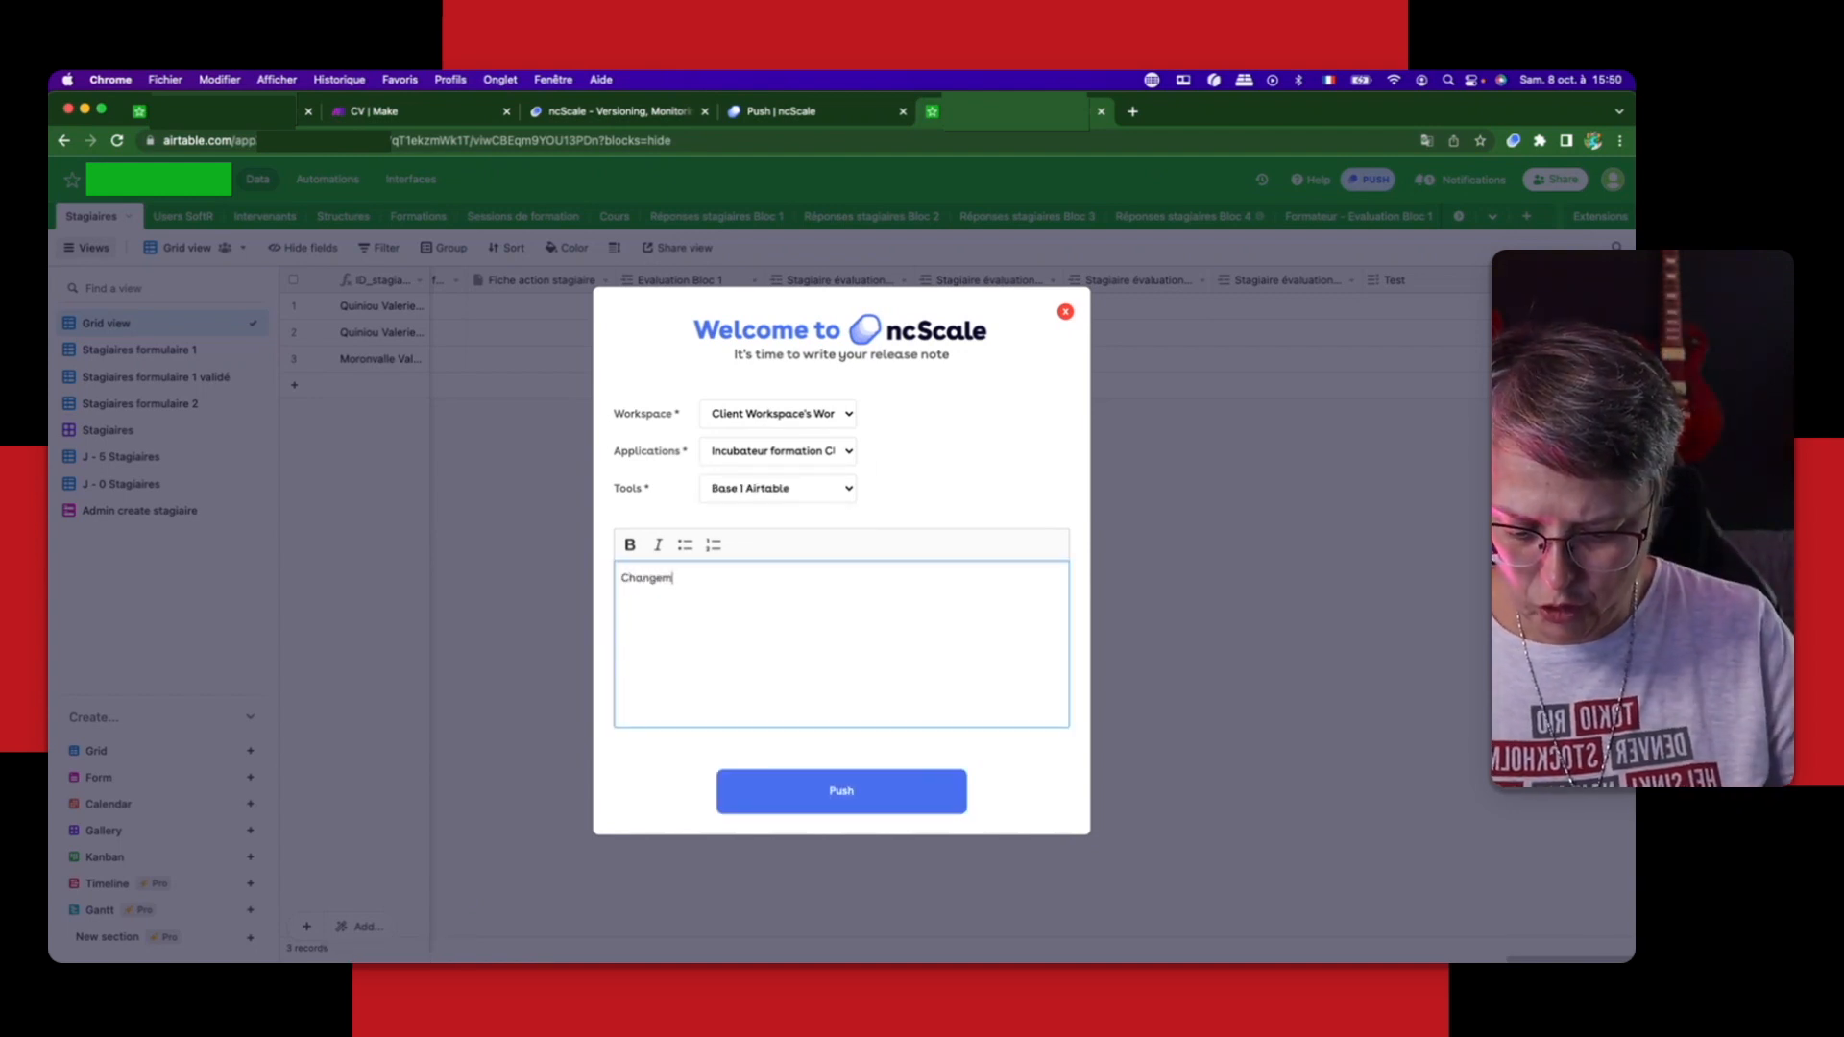
text(entdutypedecoll)
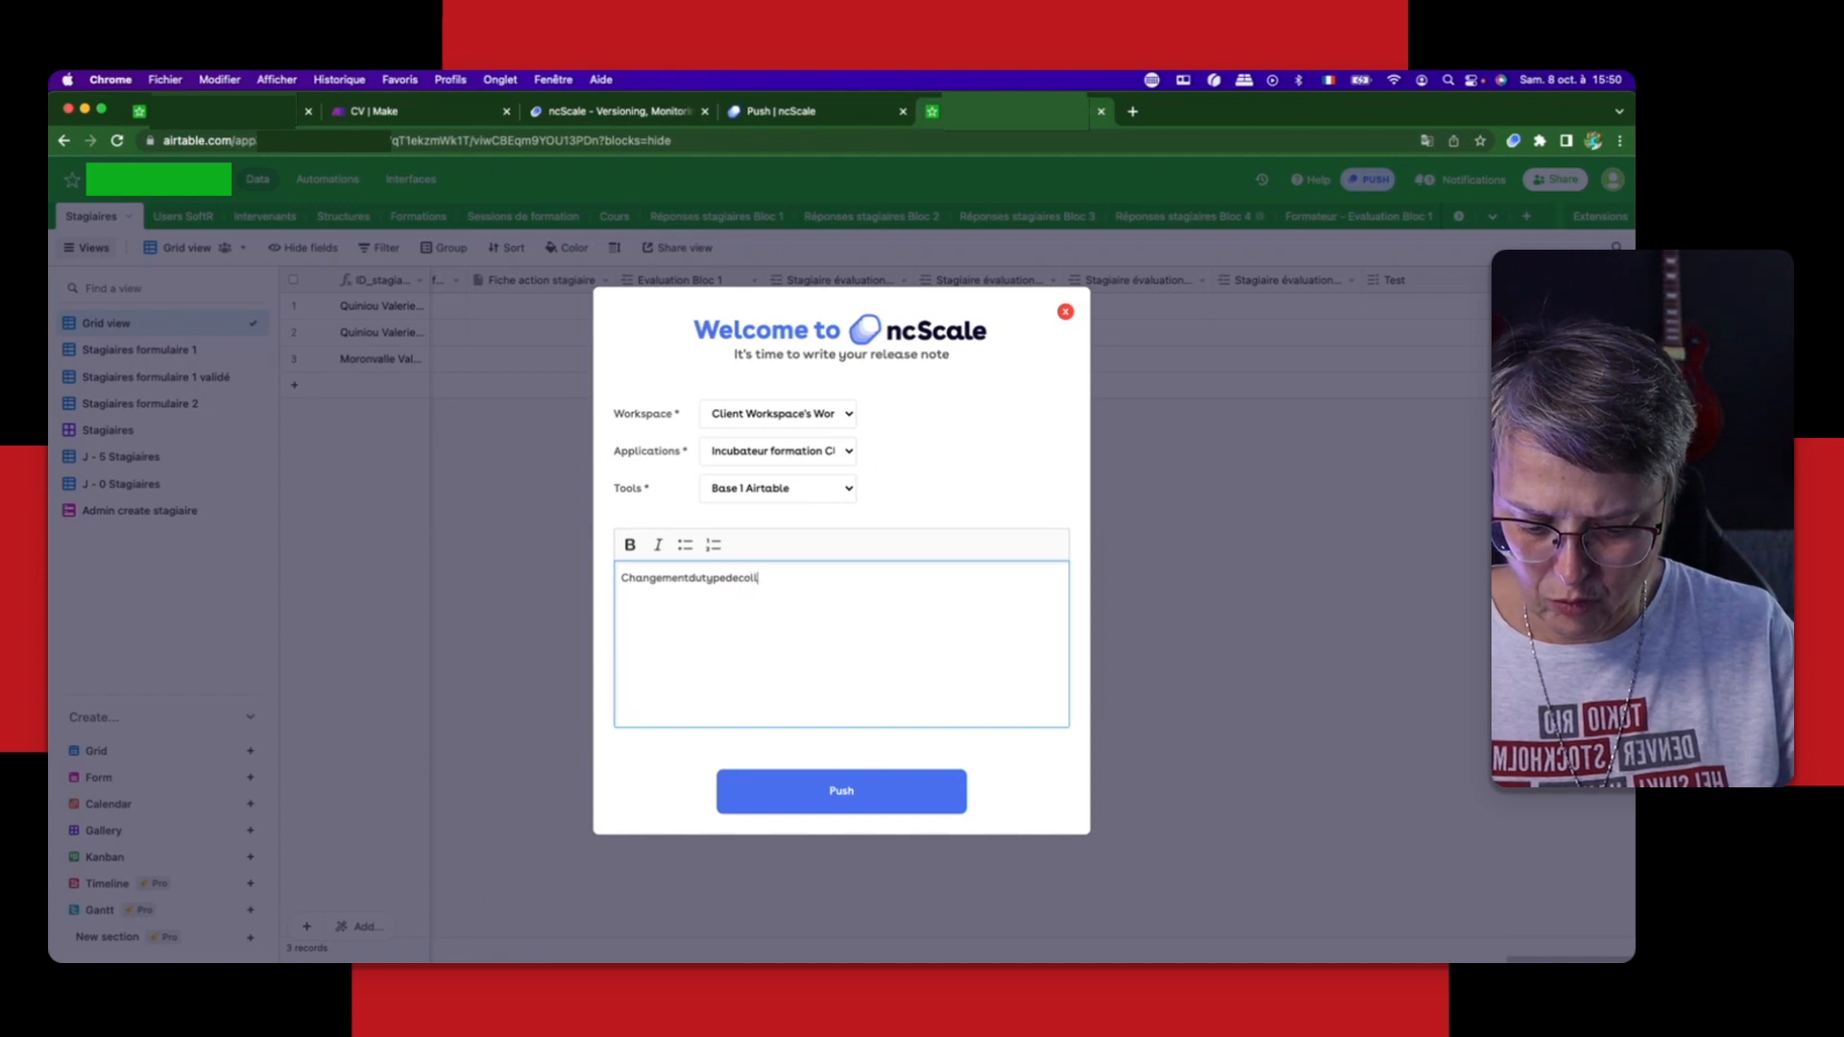
key(BackSpace)
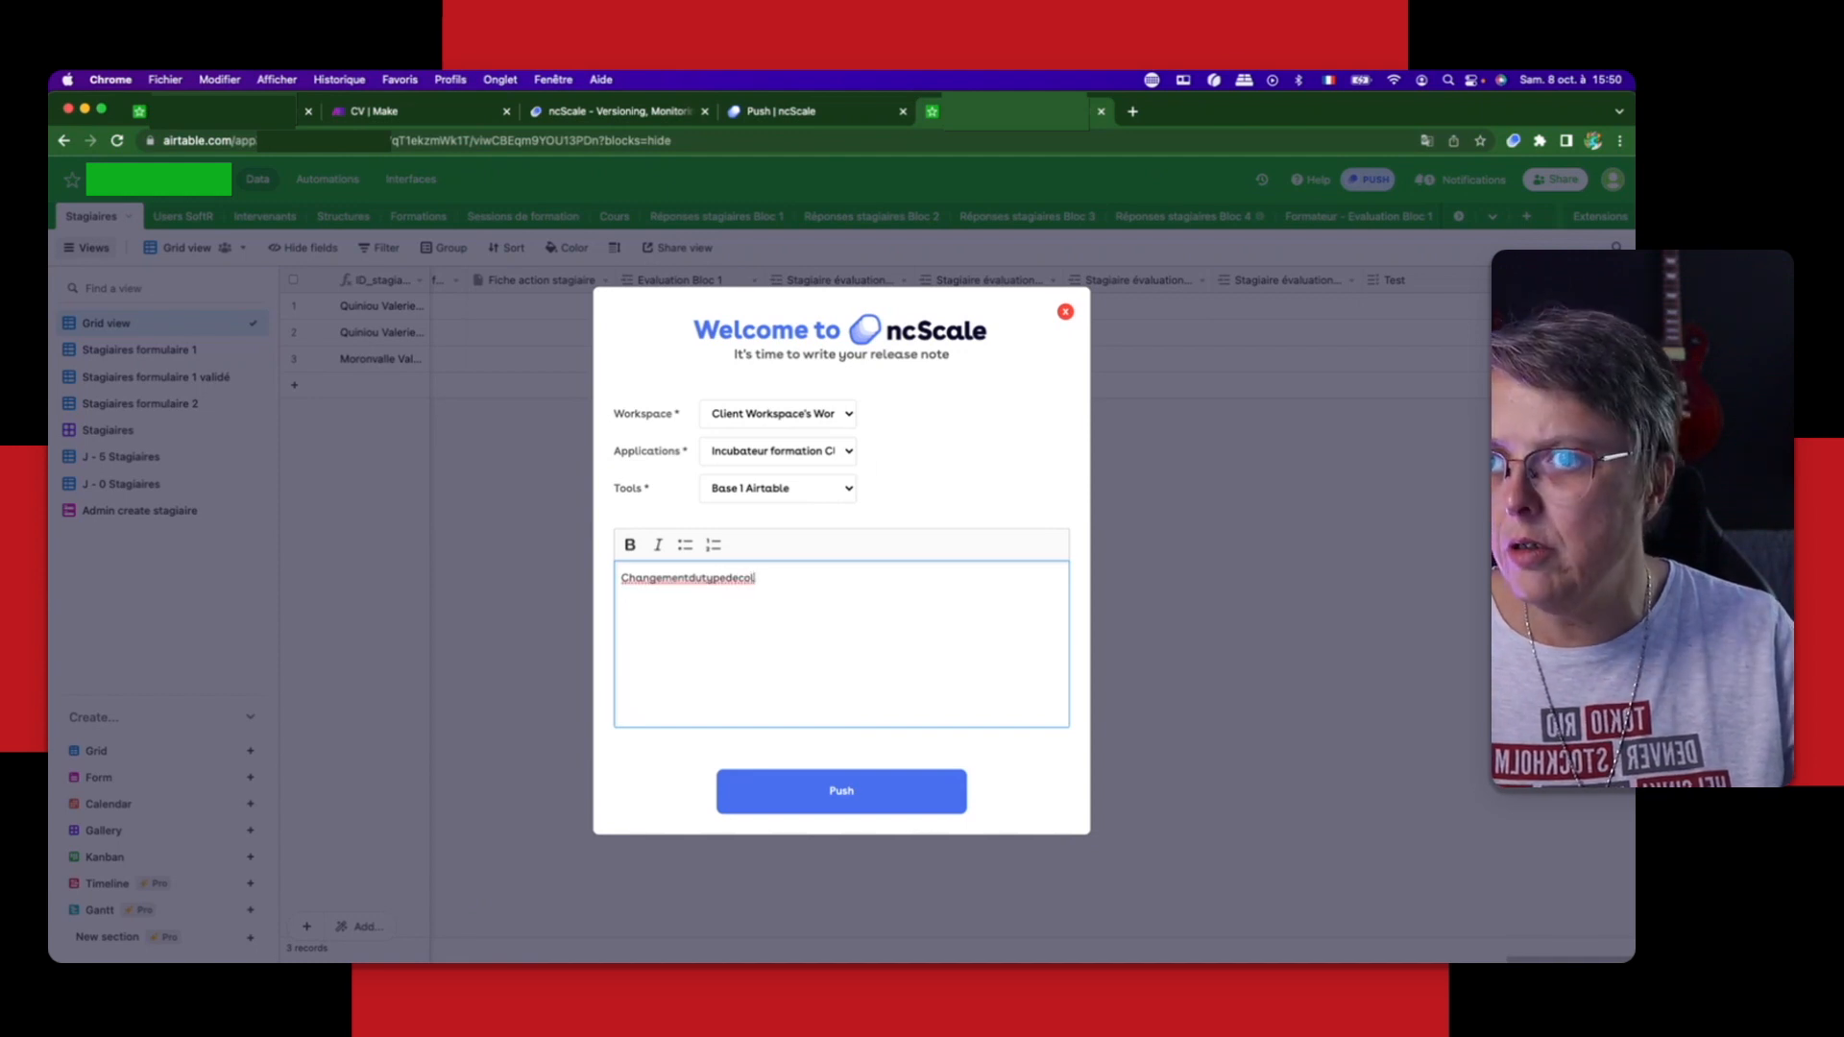
text(onneenmu)
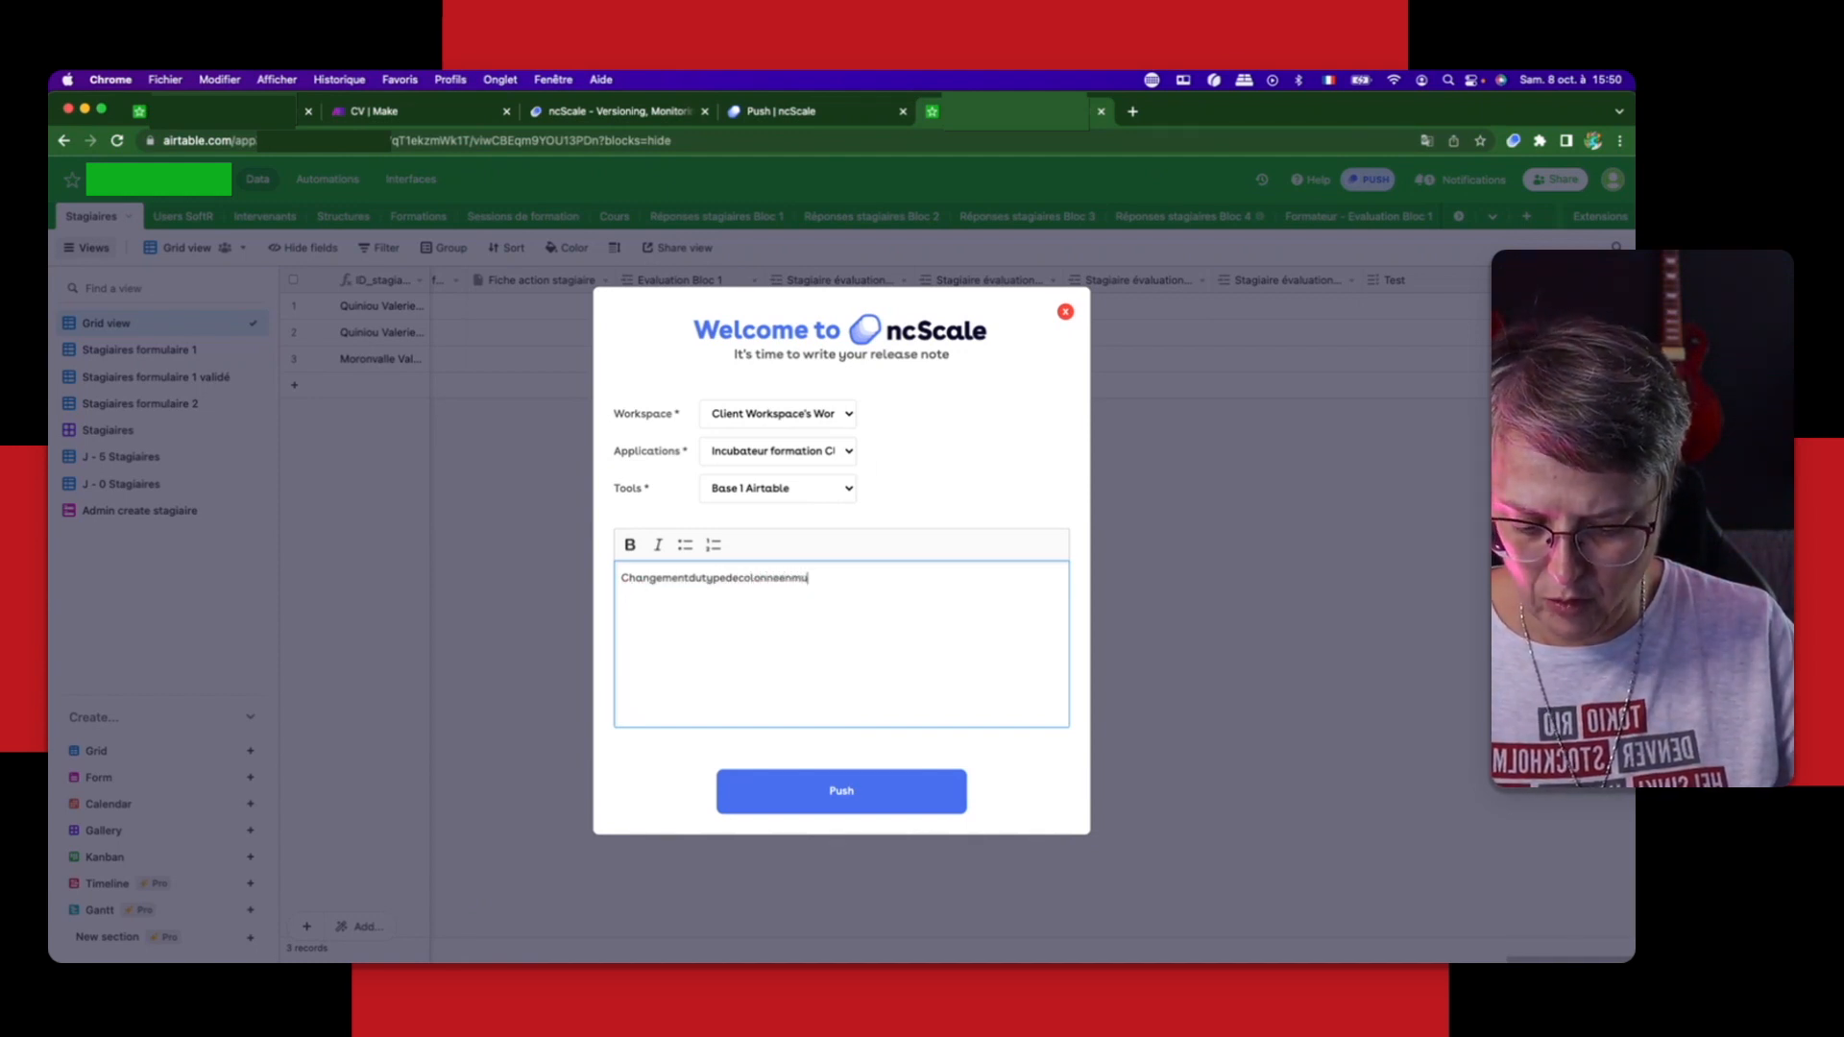
text(ltiselect)
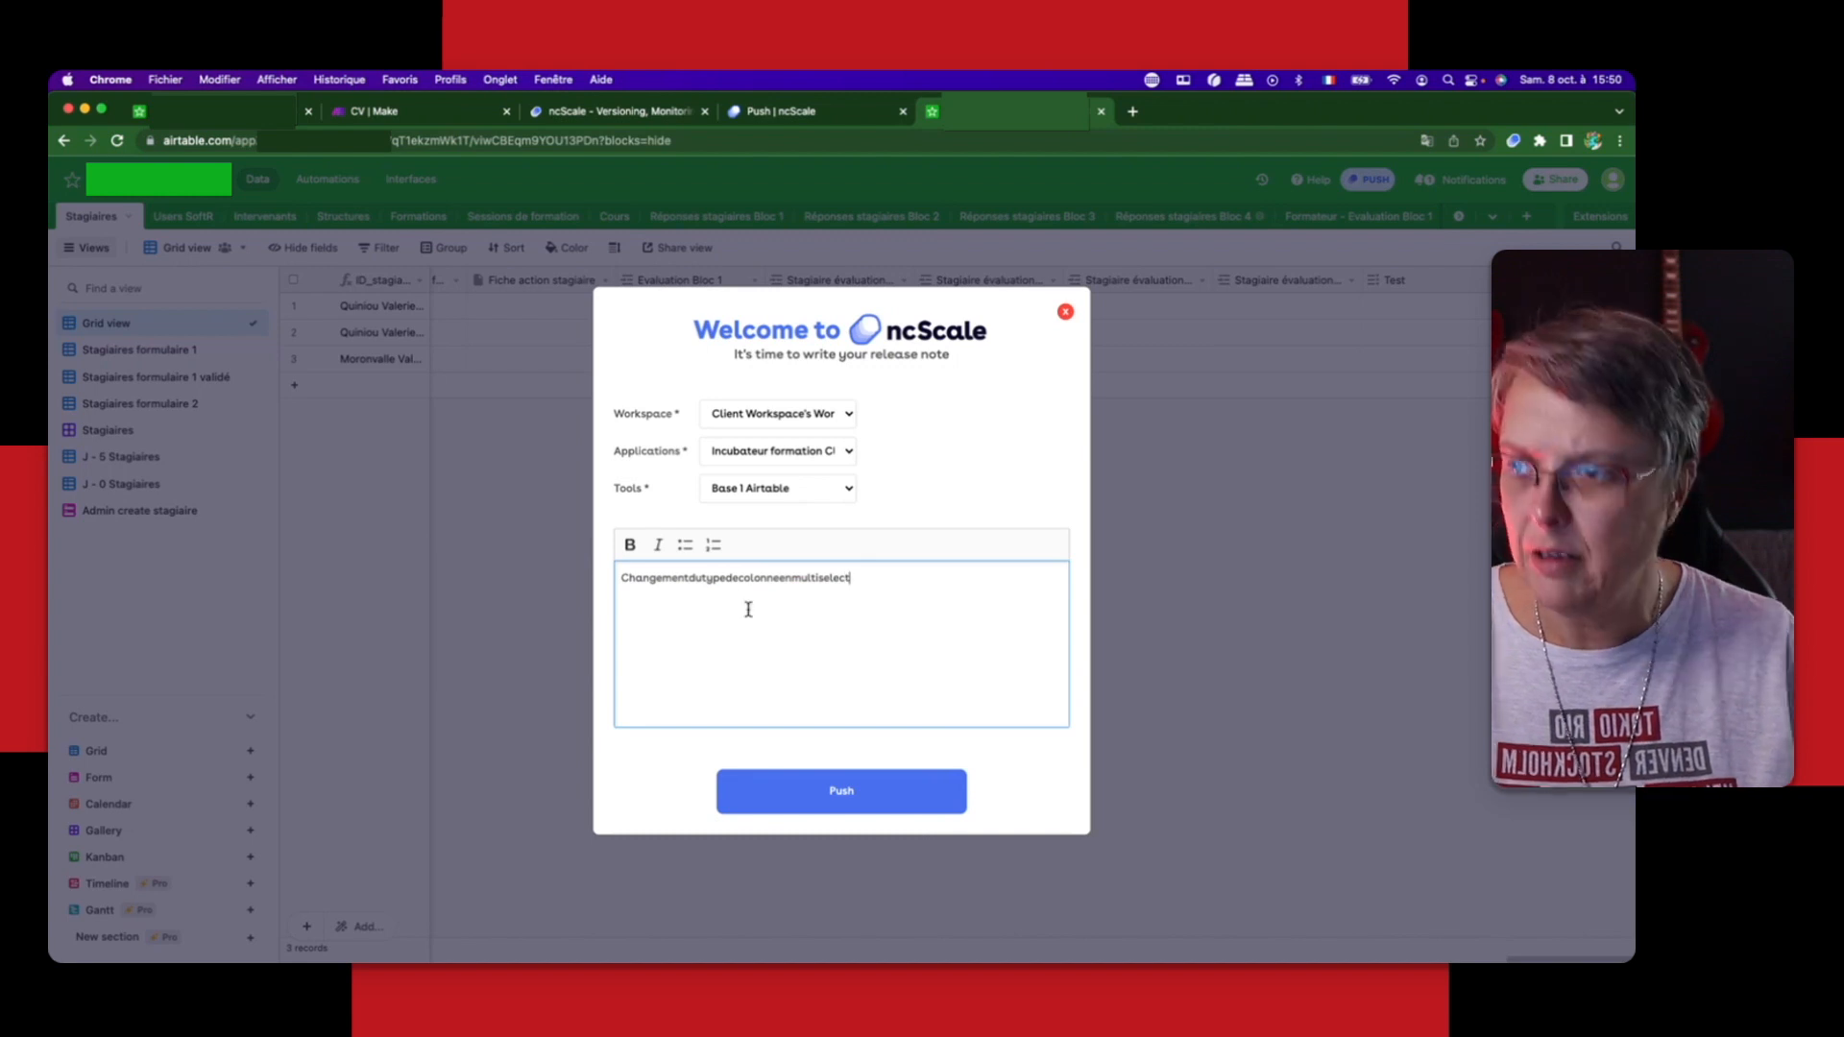
click(841, 791)
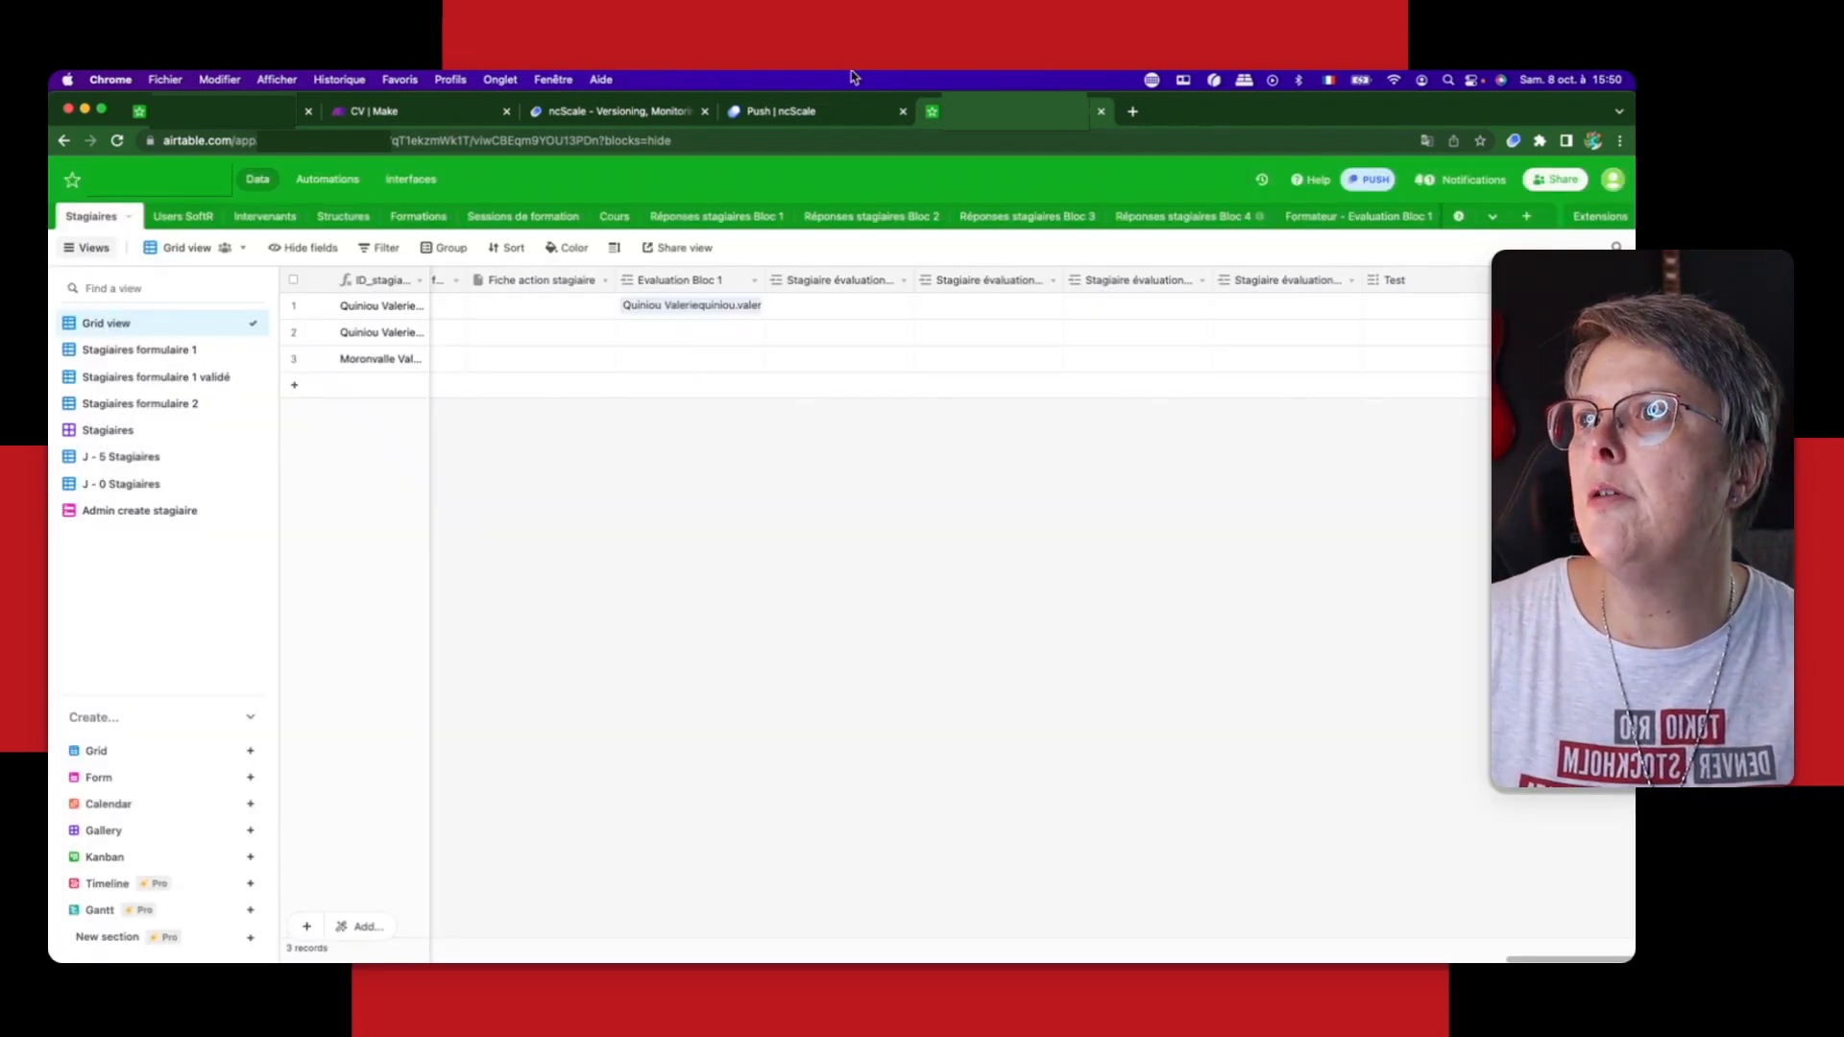
Step: Switch to ncScale and open the details of the newest Base 1 Airtable push, the column type change, from the versioning history
click(815, 113)
click(152, 374)
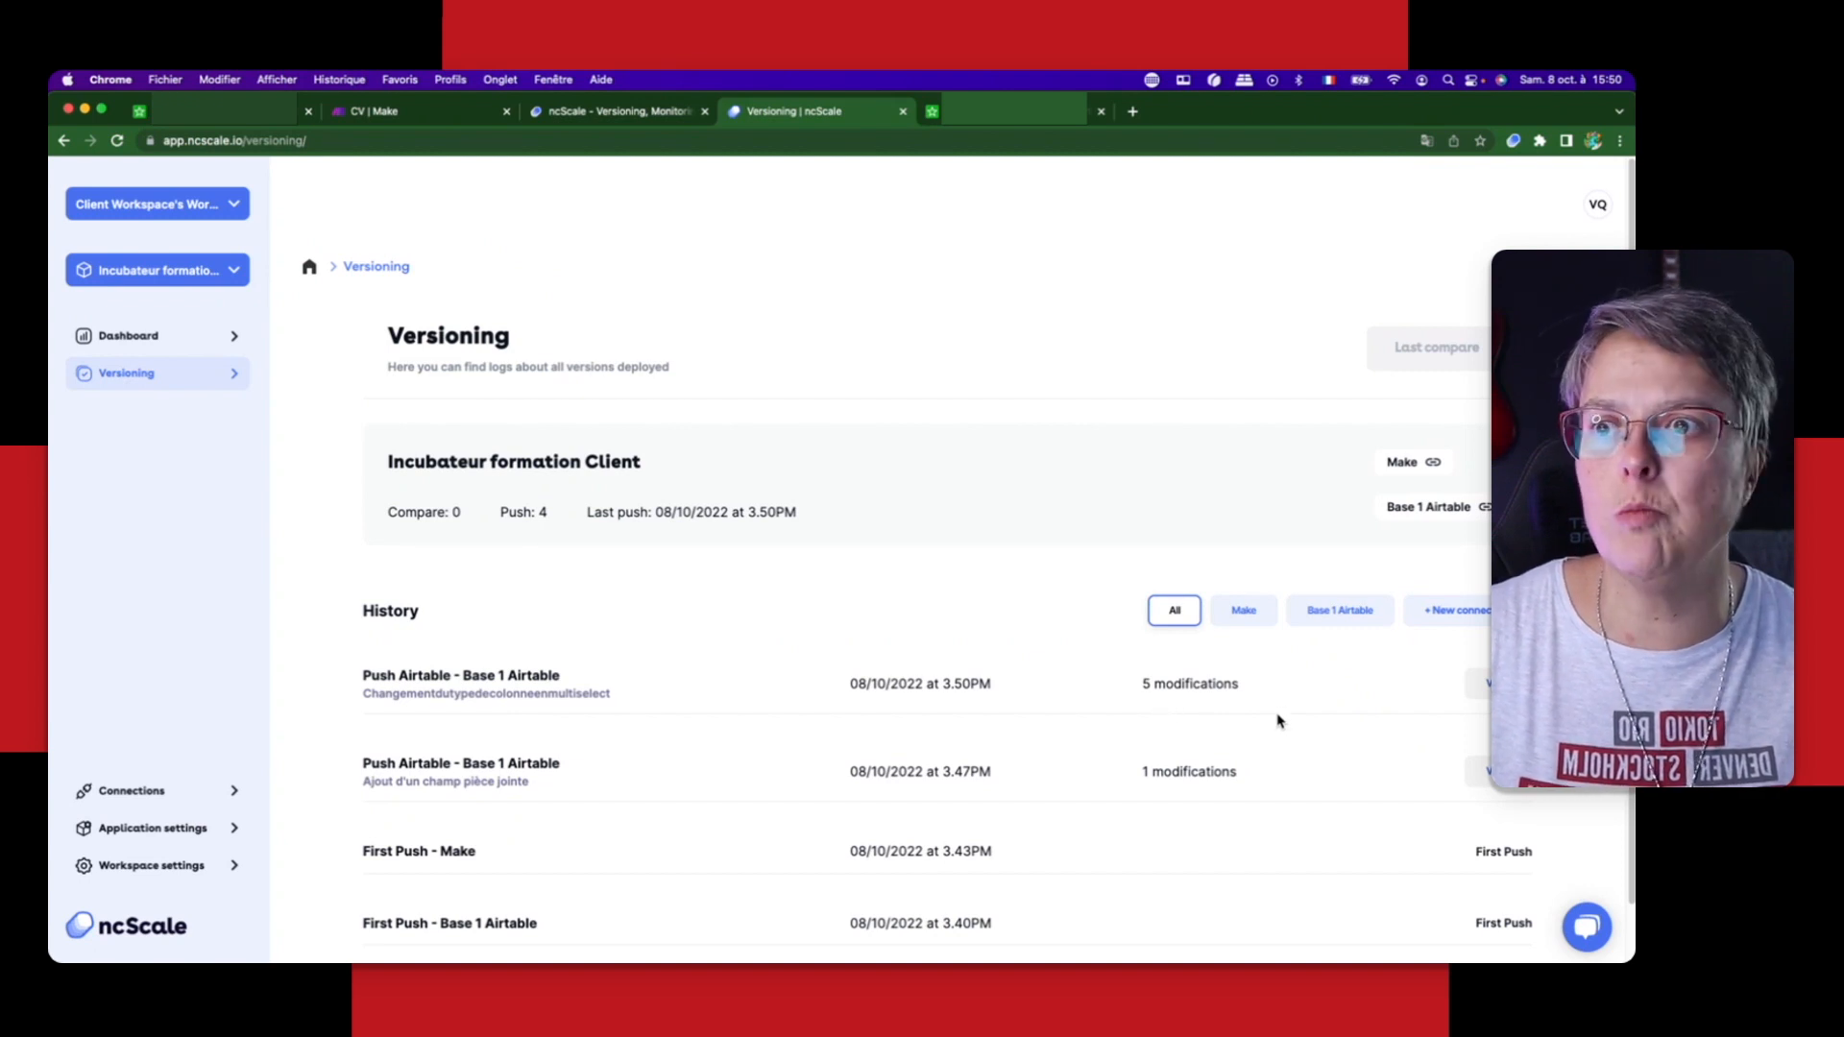
click(1479, 683)
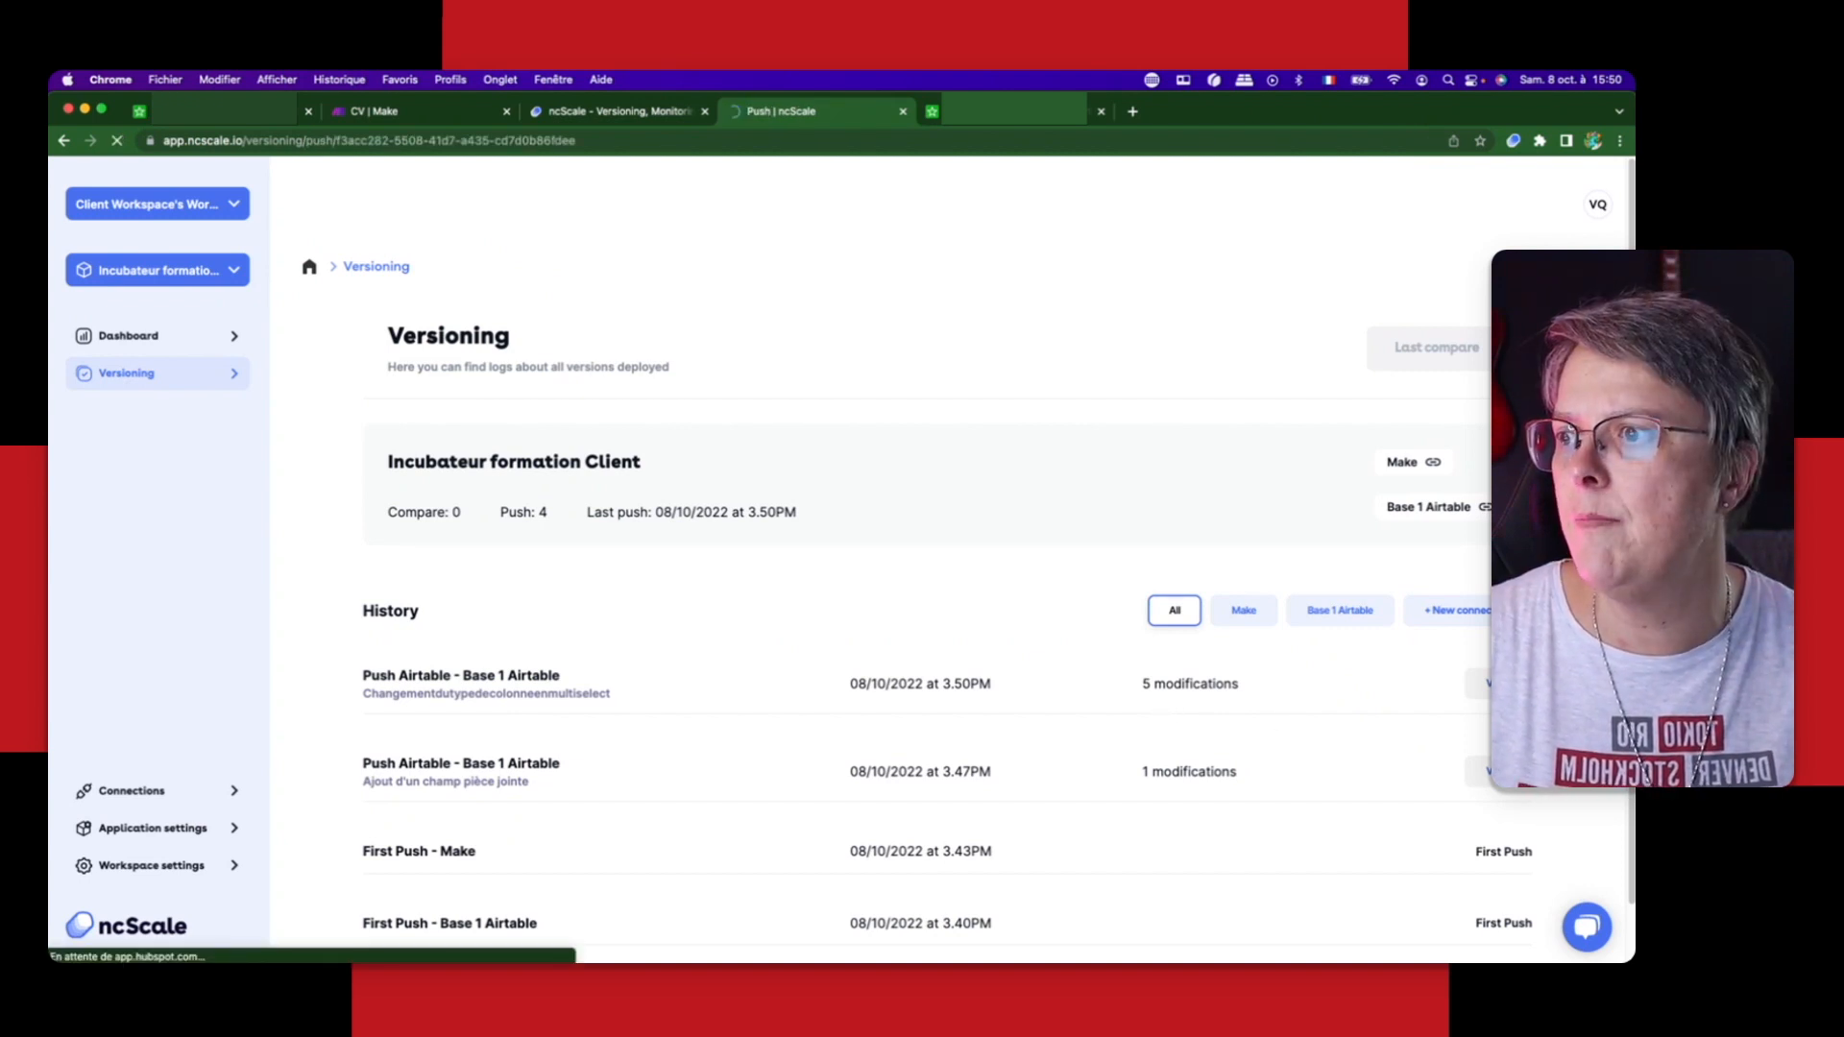
Step: Examine the push's added, edited and deleted entries, including the column type change and the definitions of the select options
scroll(1122, 566, down, 3)
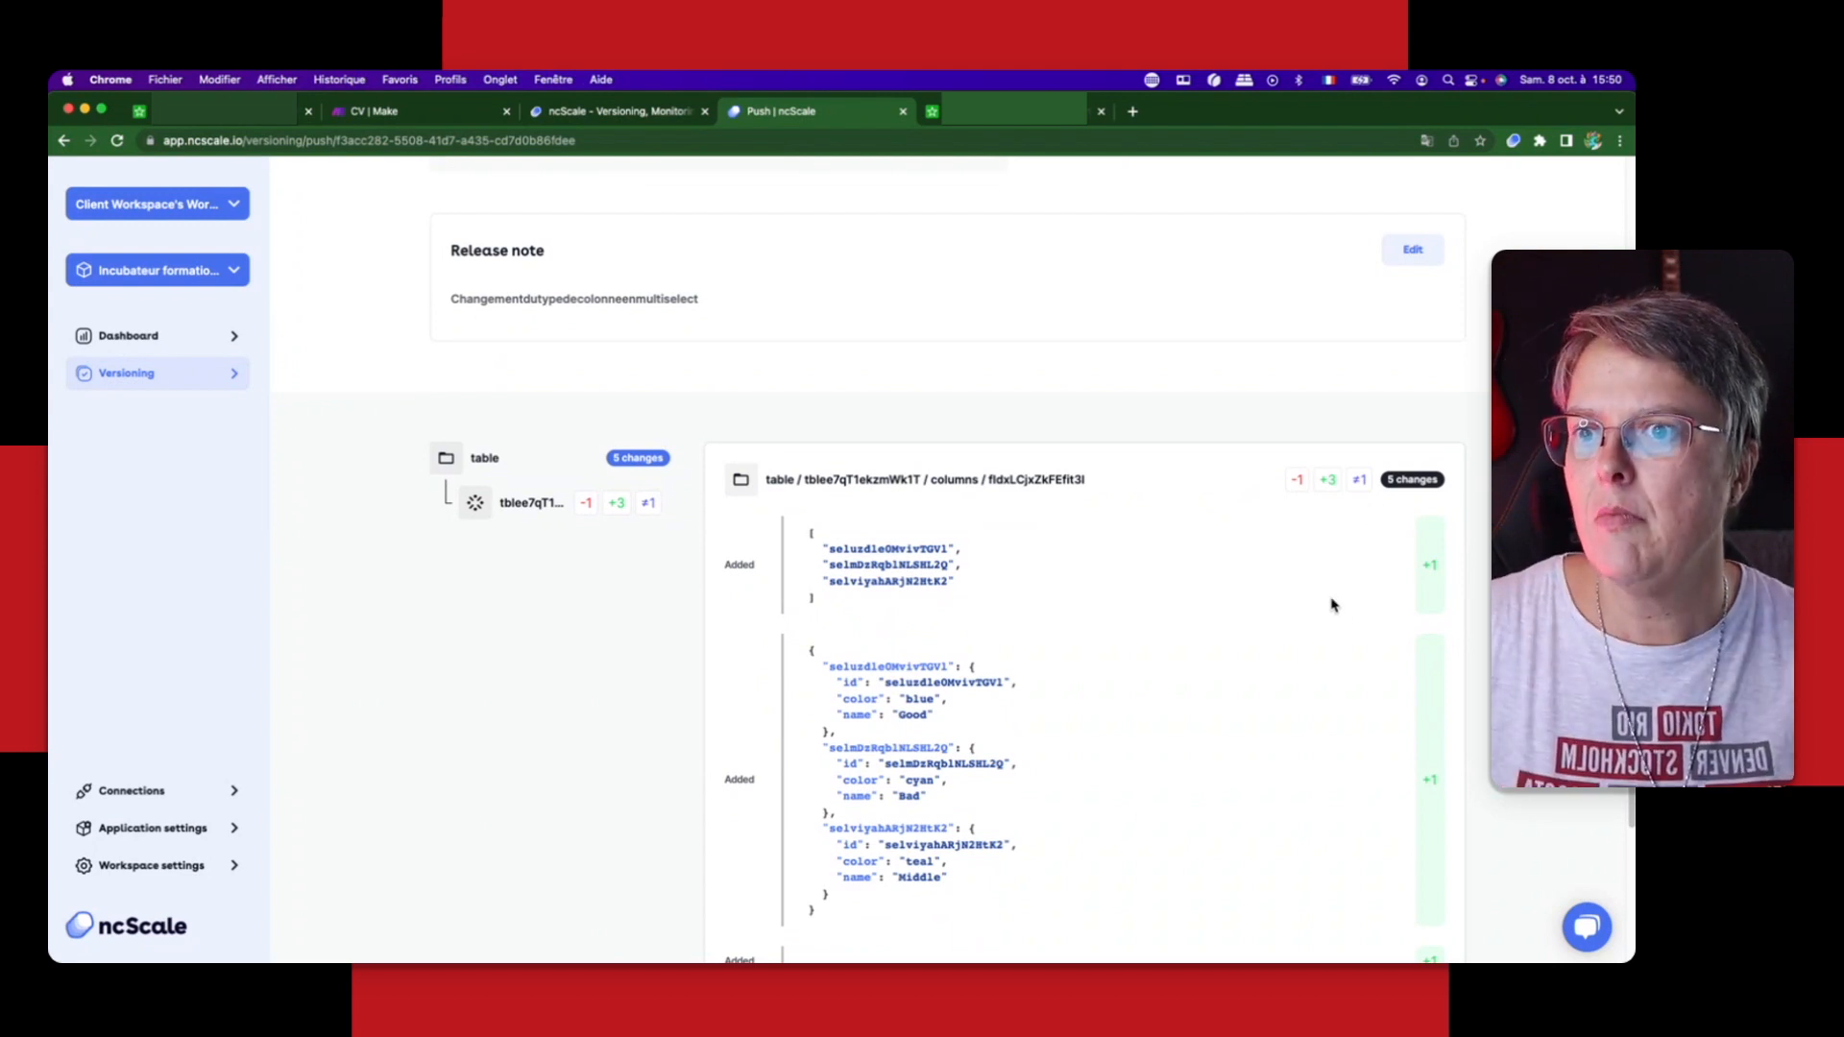
scroll(1330, 591, down, 3)
scroll(1322, 576, up, 3)
scroll(1319, 576, down, 3)
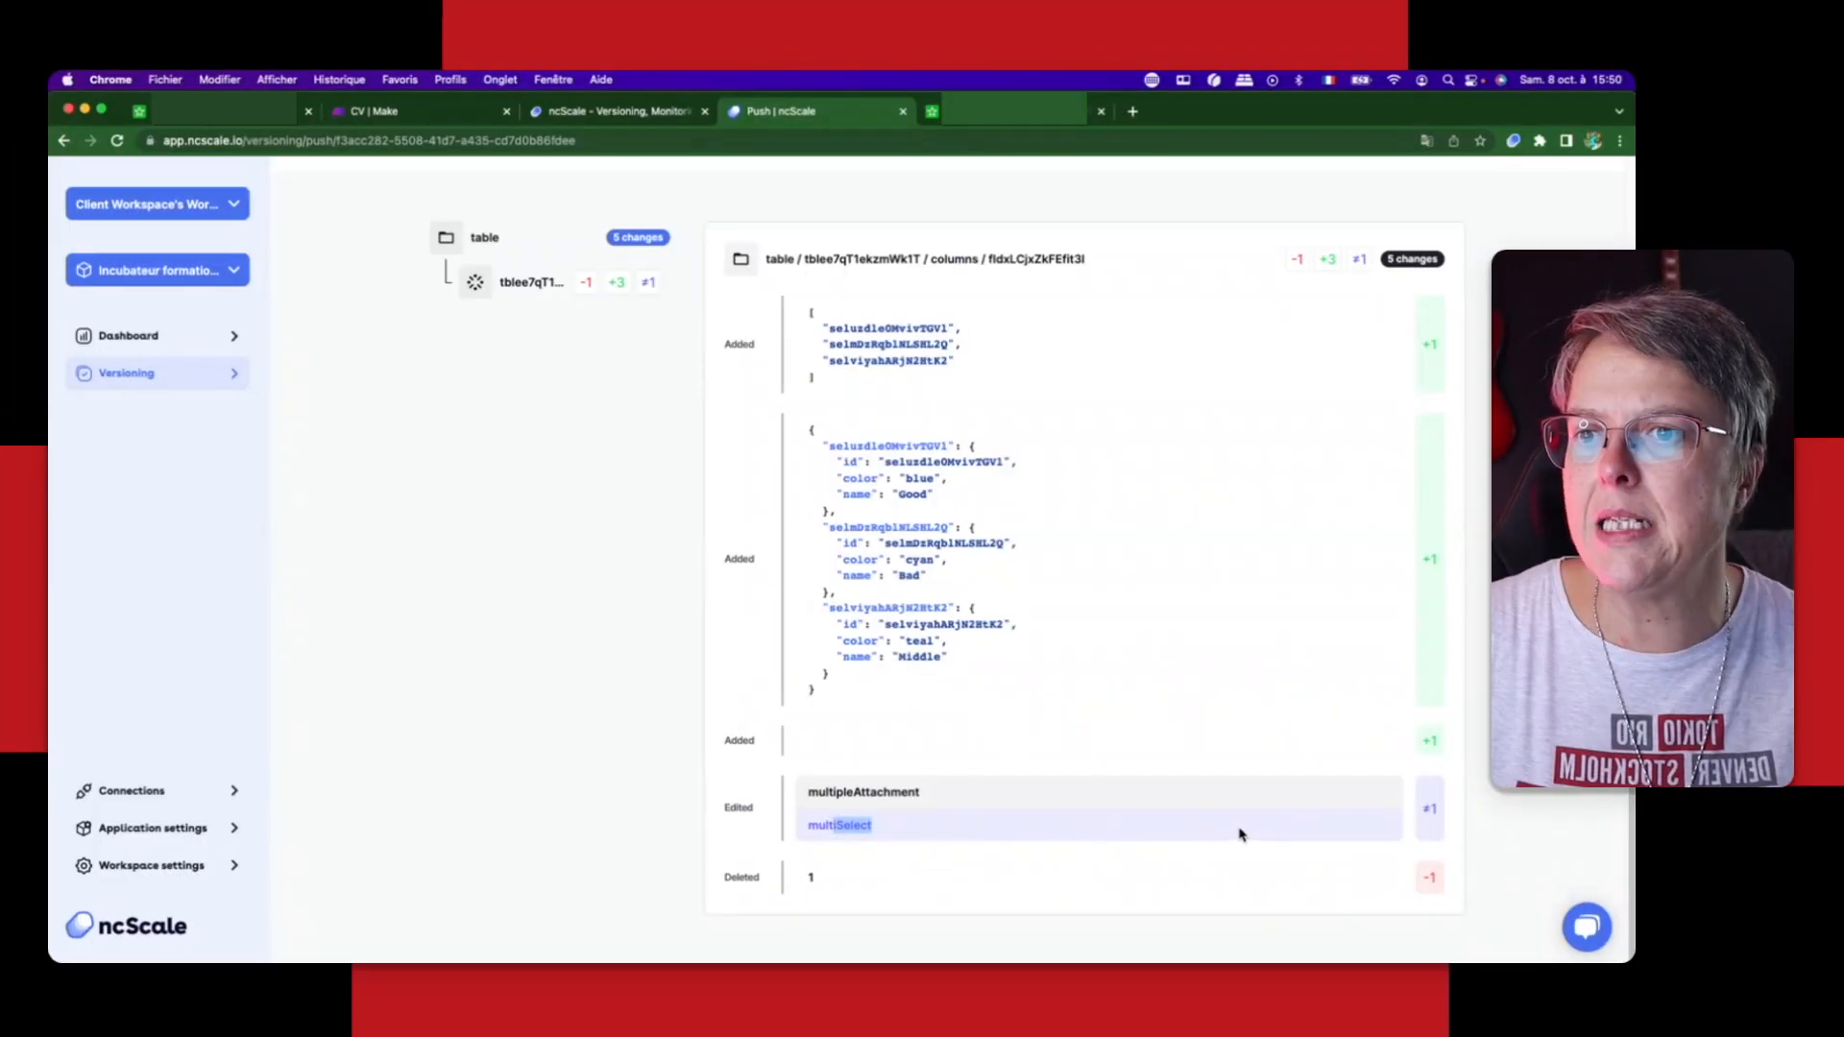
double_click(1275, 818)
double_click(1431, 809)
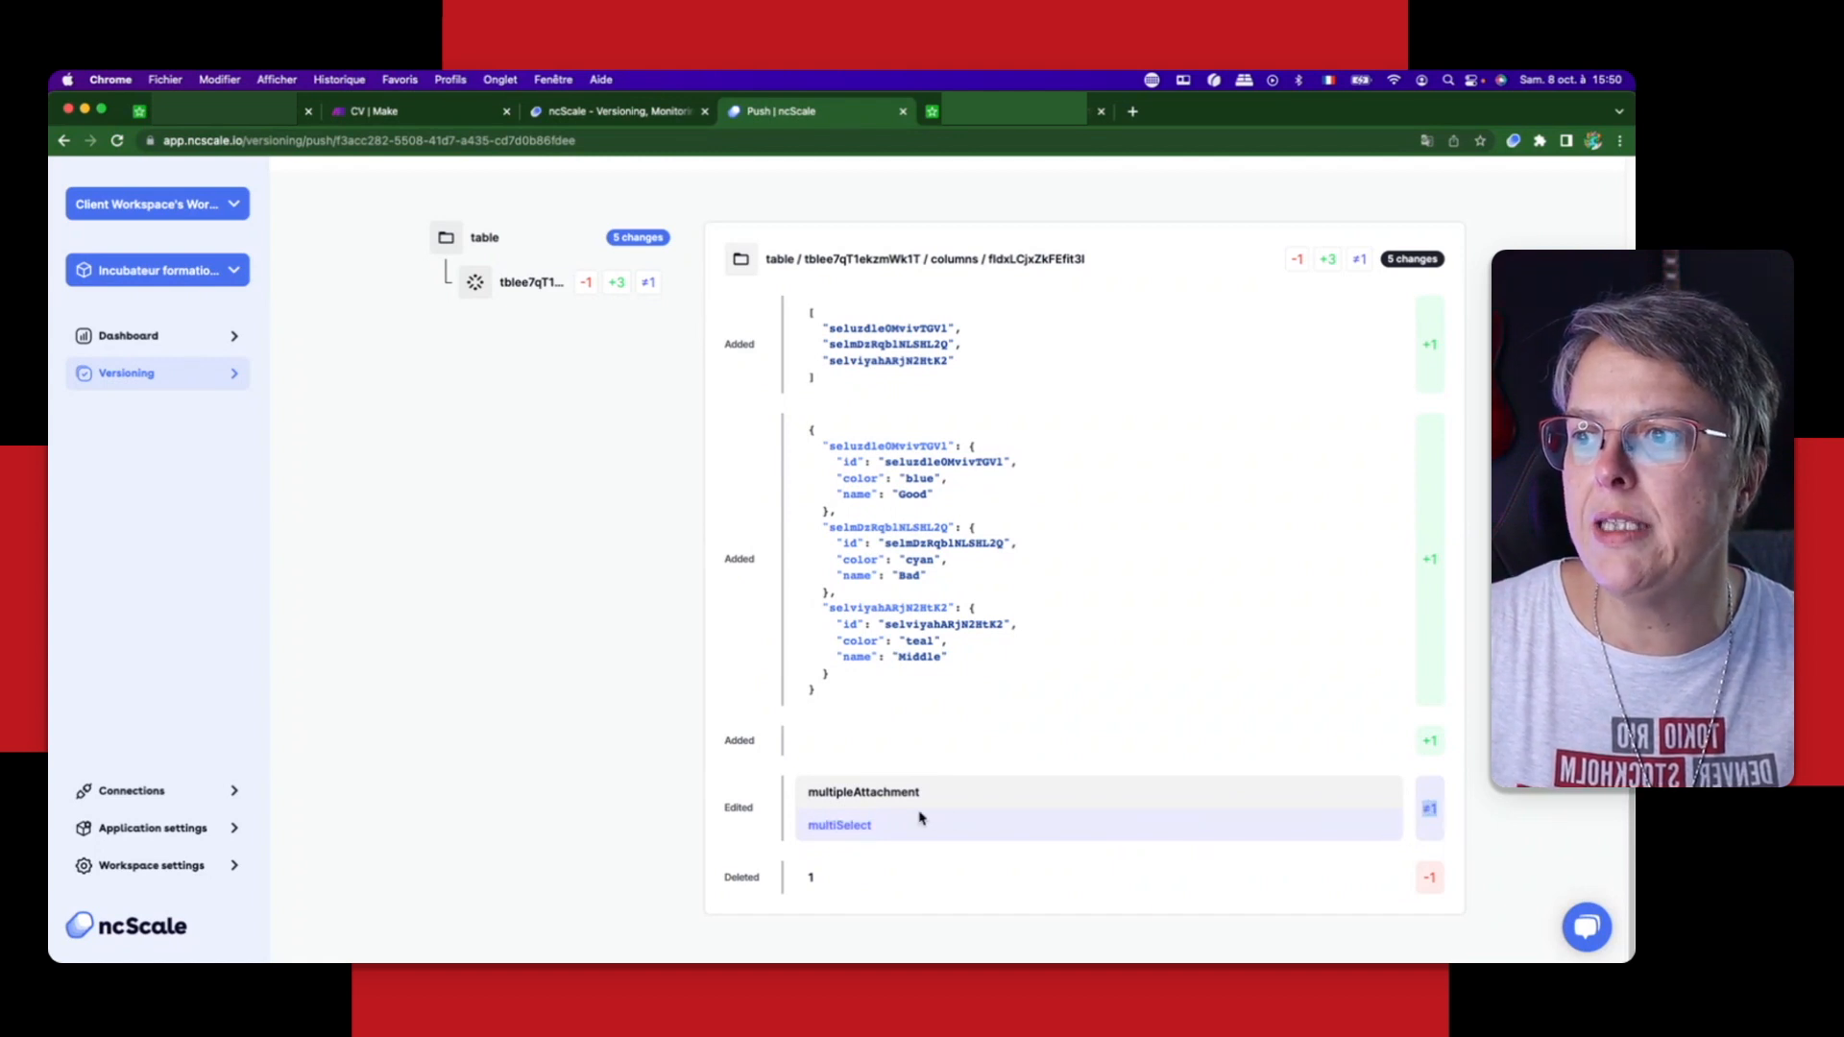
double_click(955, 794)
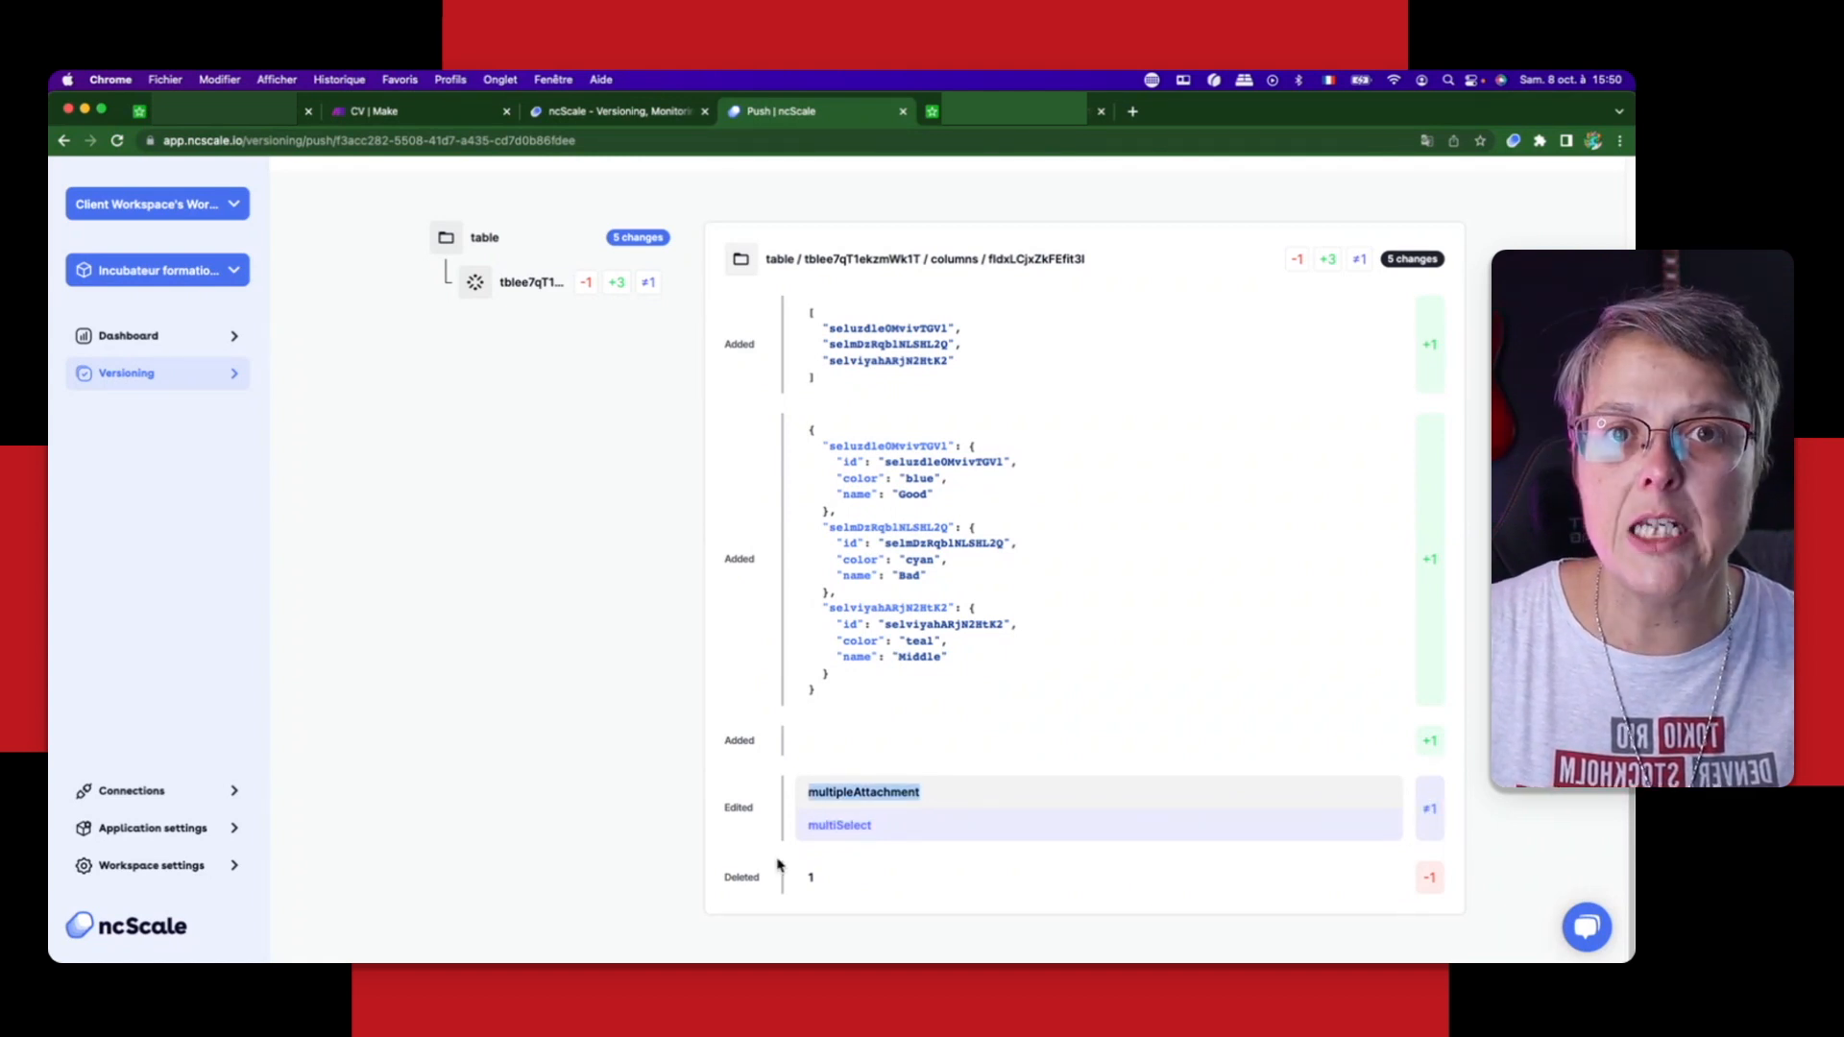
click(843, 826)
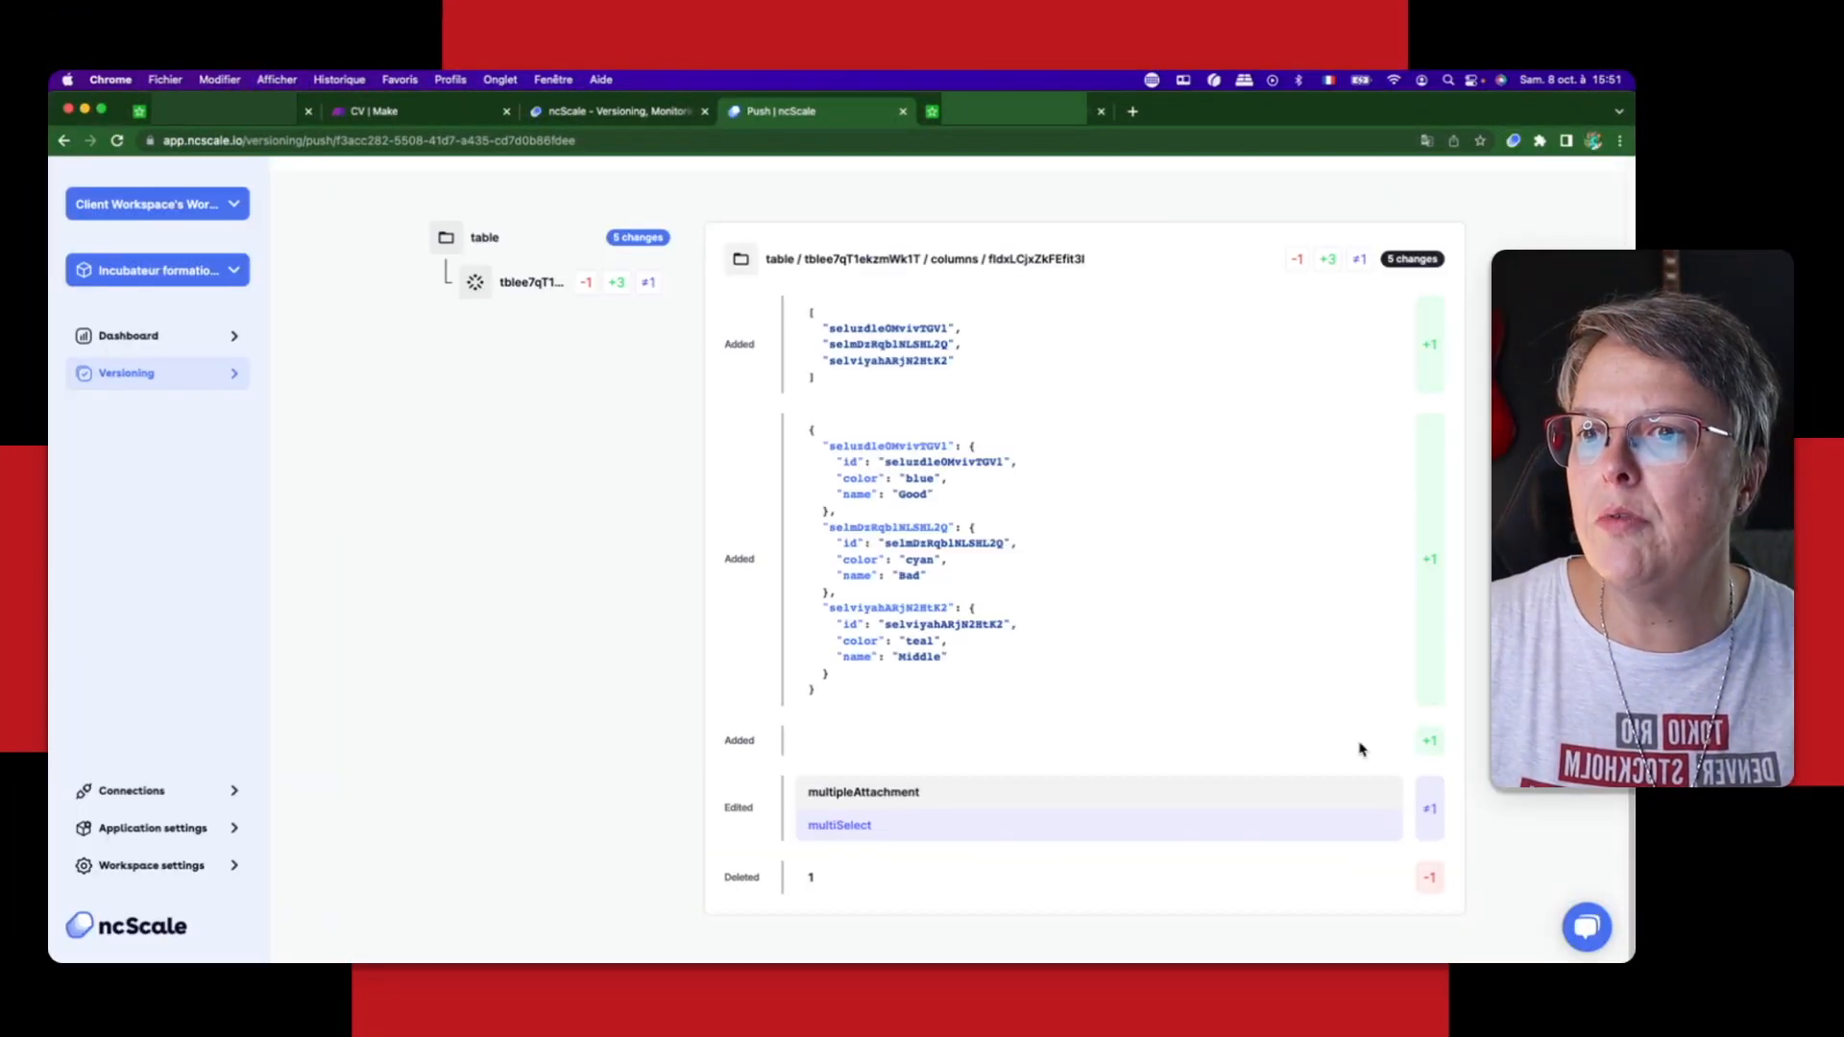
scroll(1420, 744, up, 1)
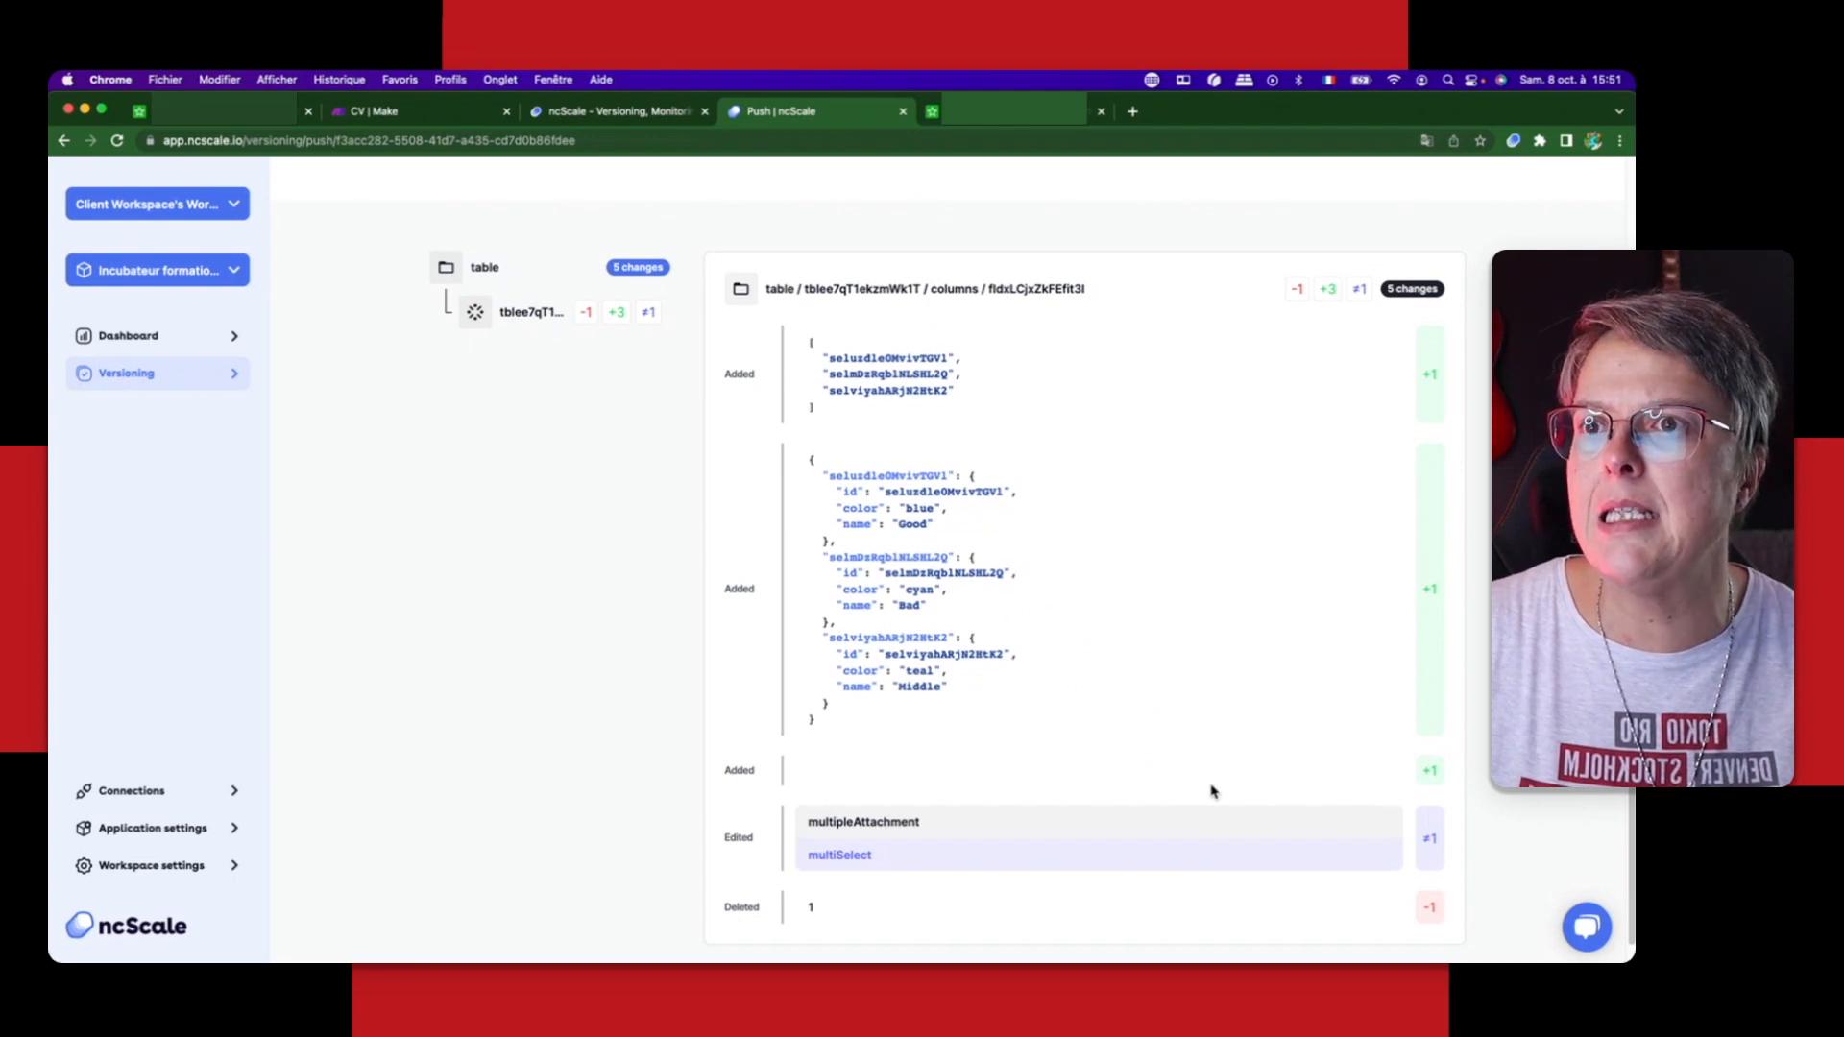
scroll(1297, 728, up, 1)
scroll(1287, 728, up, 1)
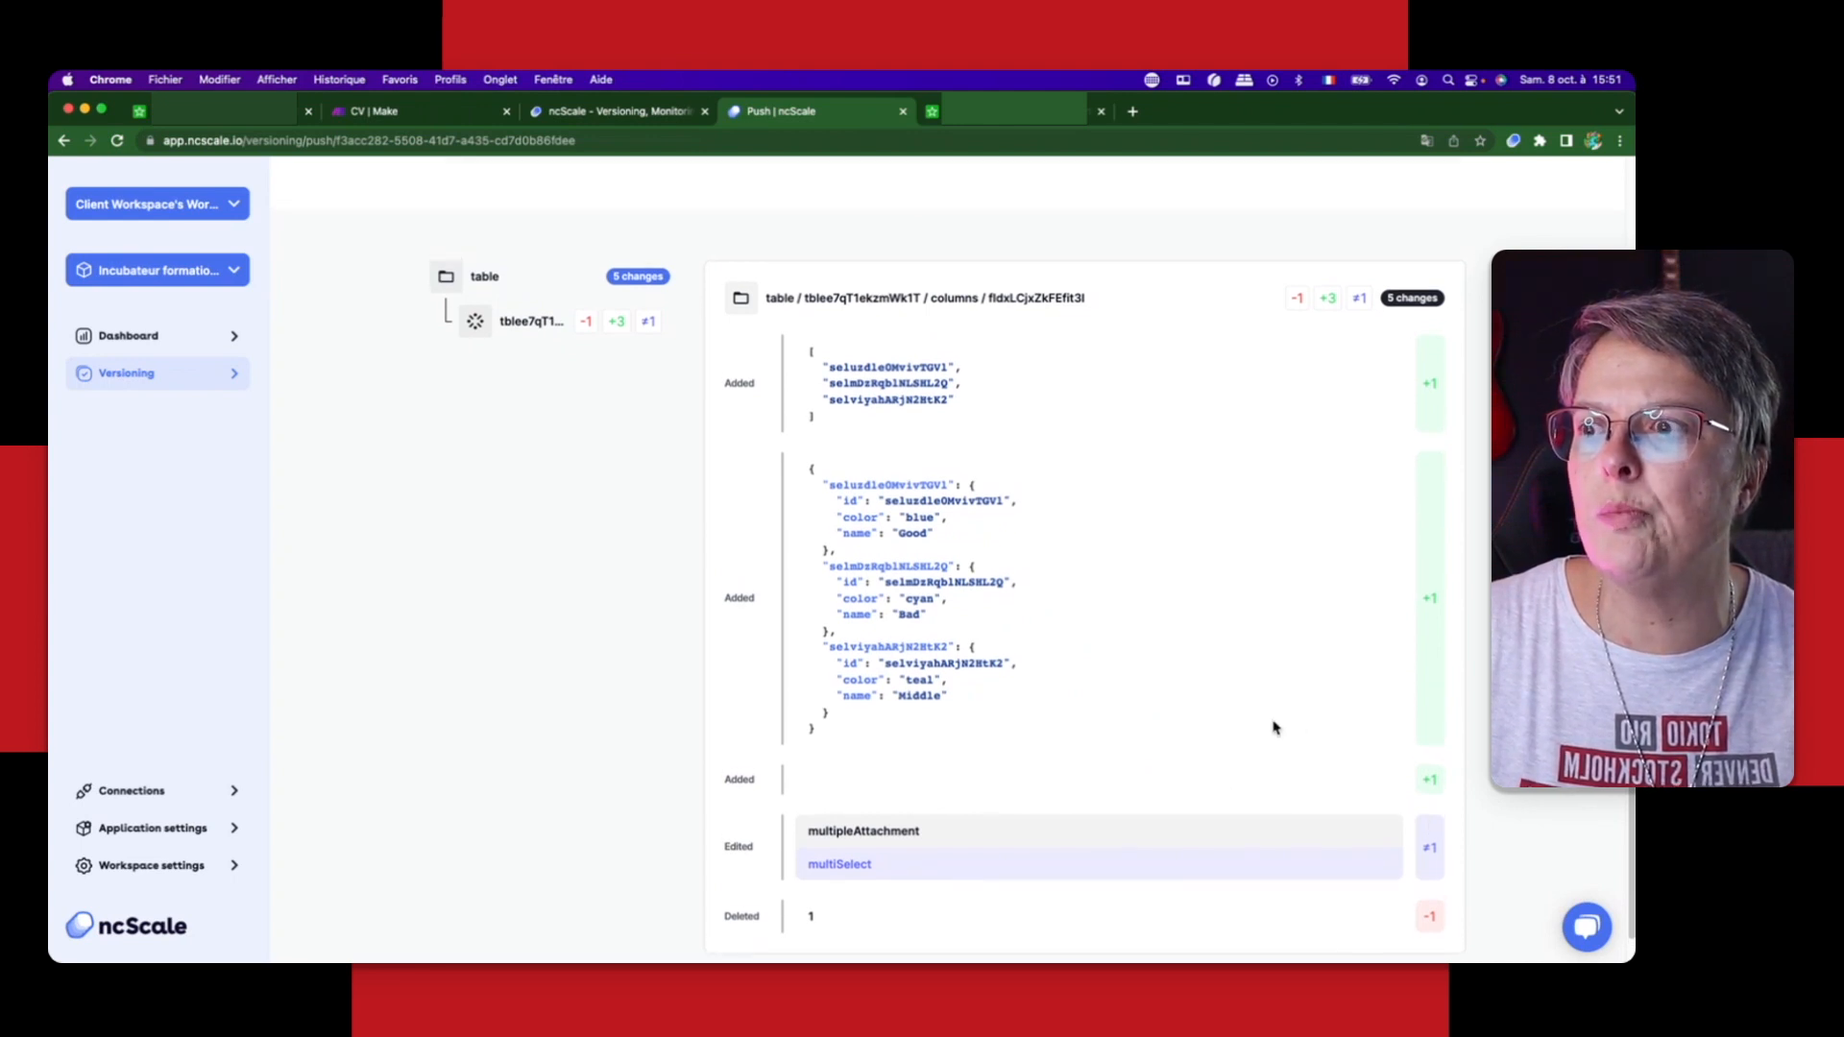
double_click(928, 700)
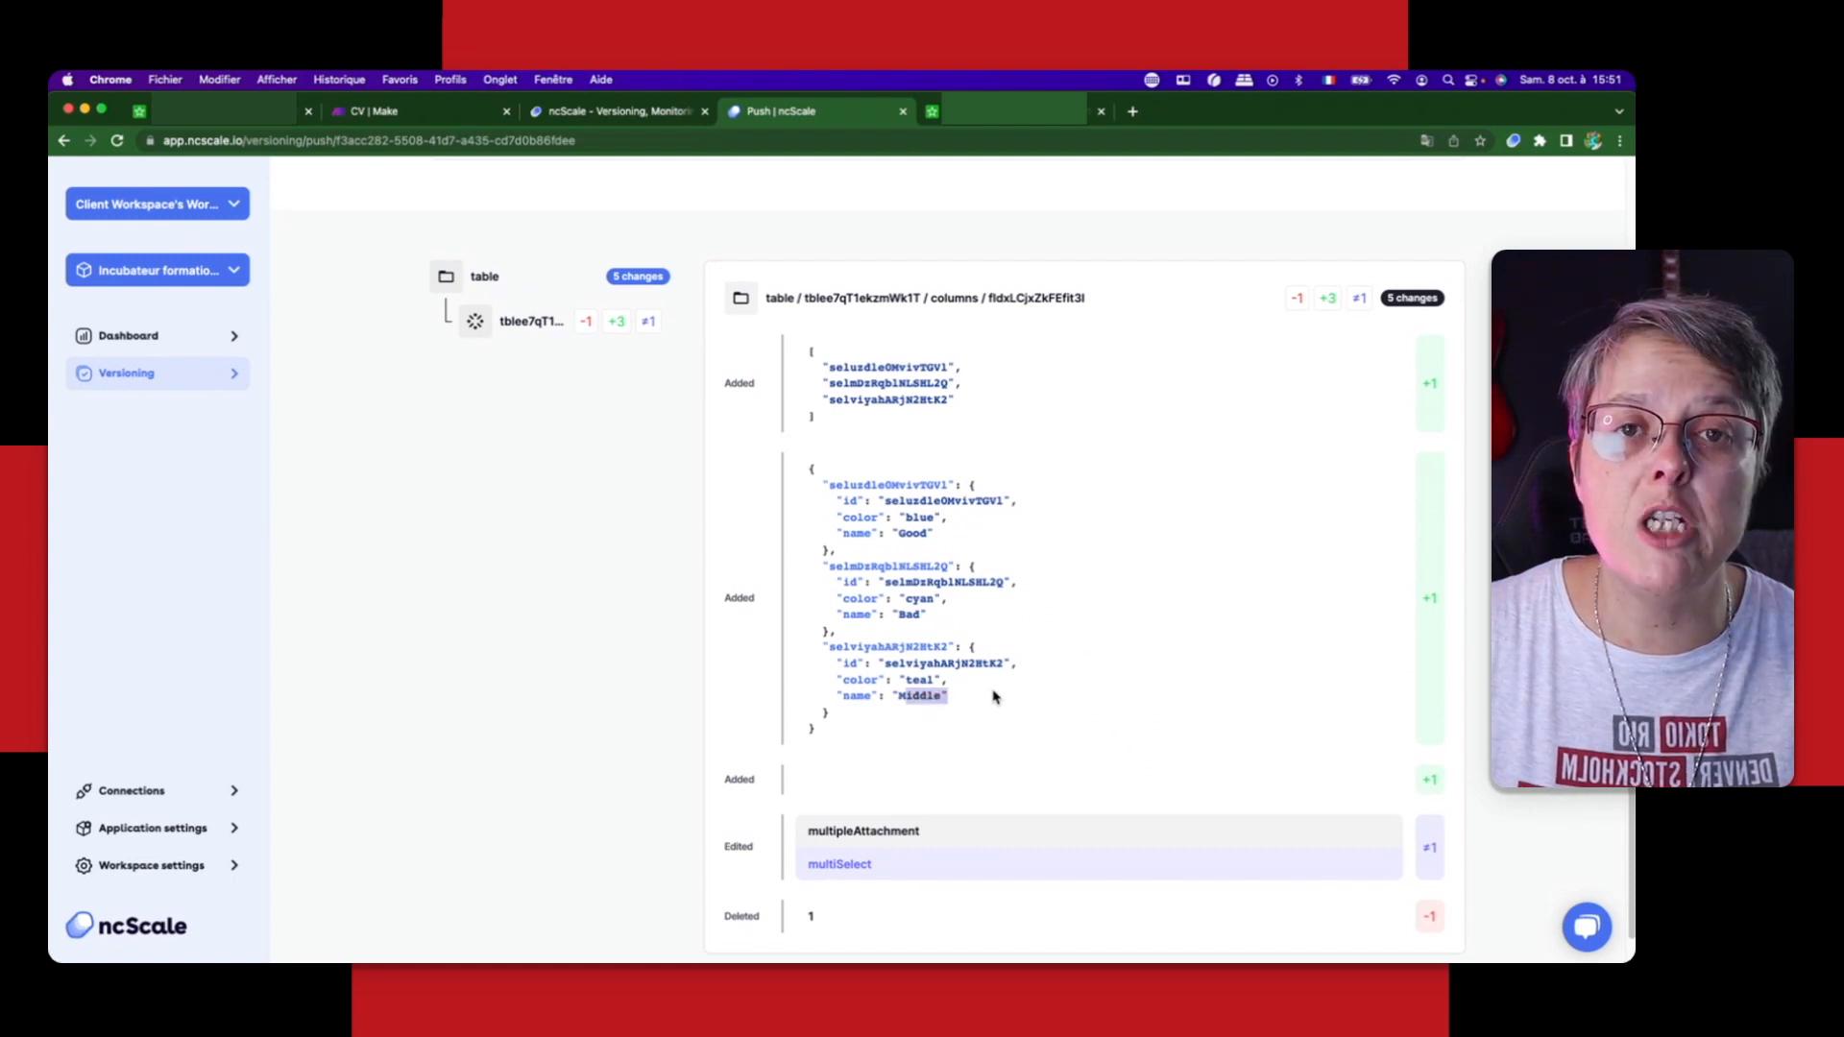
Step: Switch to the Airtable base and open the Test column's field type settings to compare its select options with the push
click(928, 520)
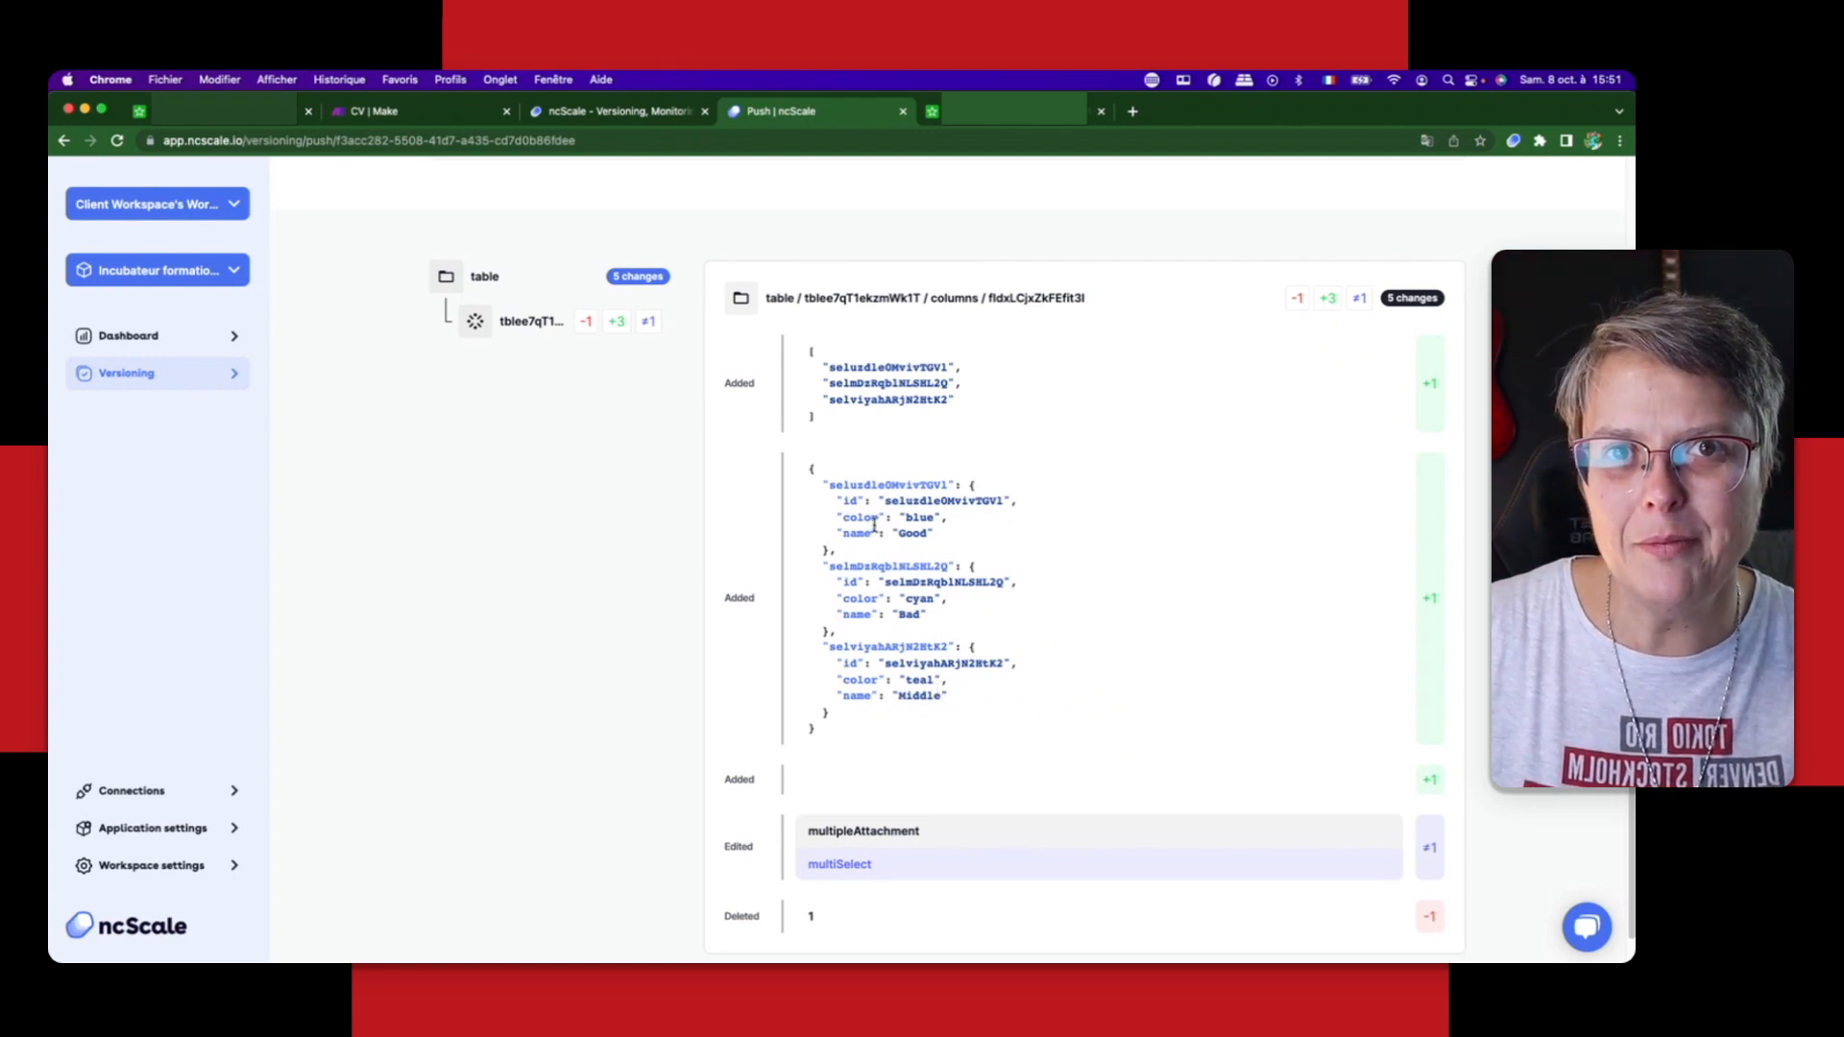
click(1018, 111)
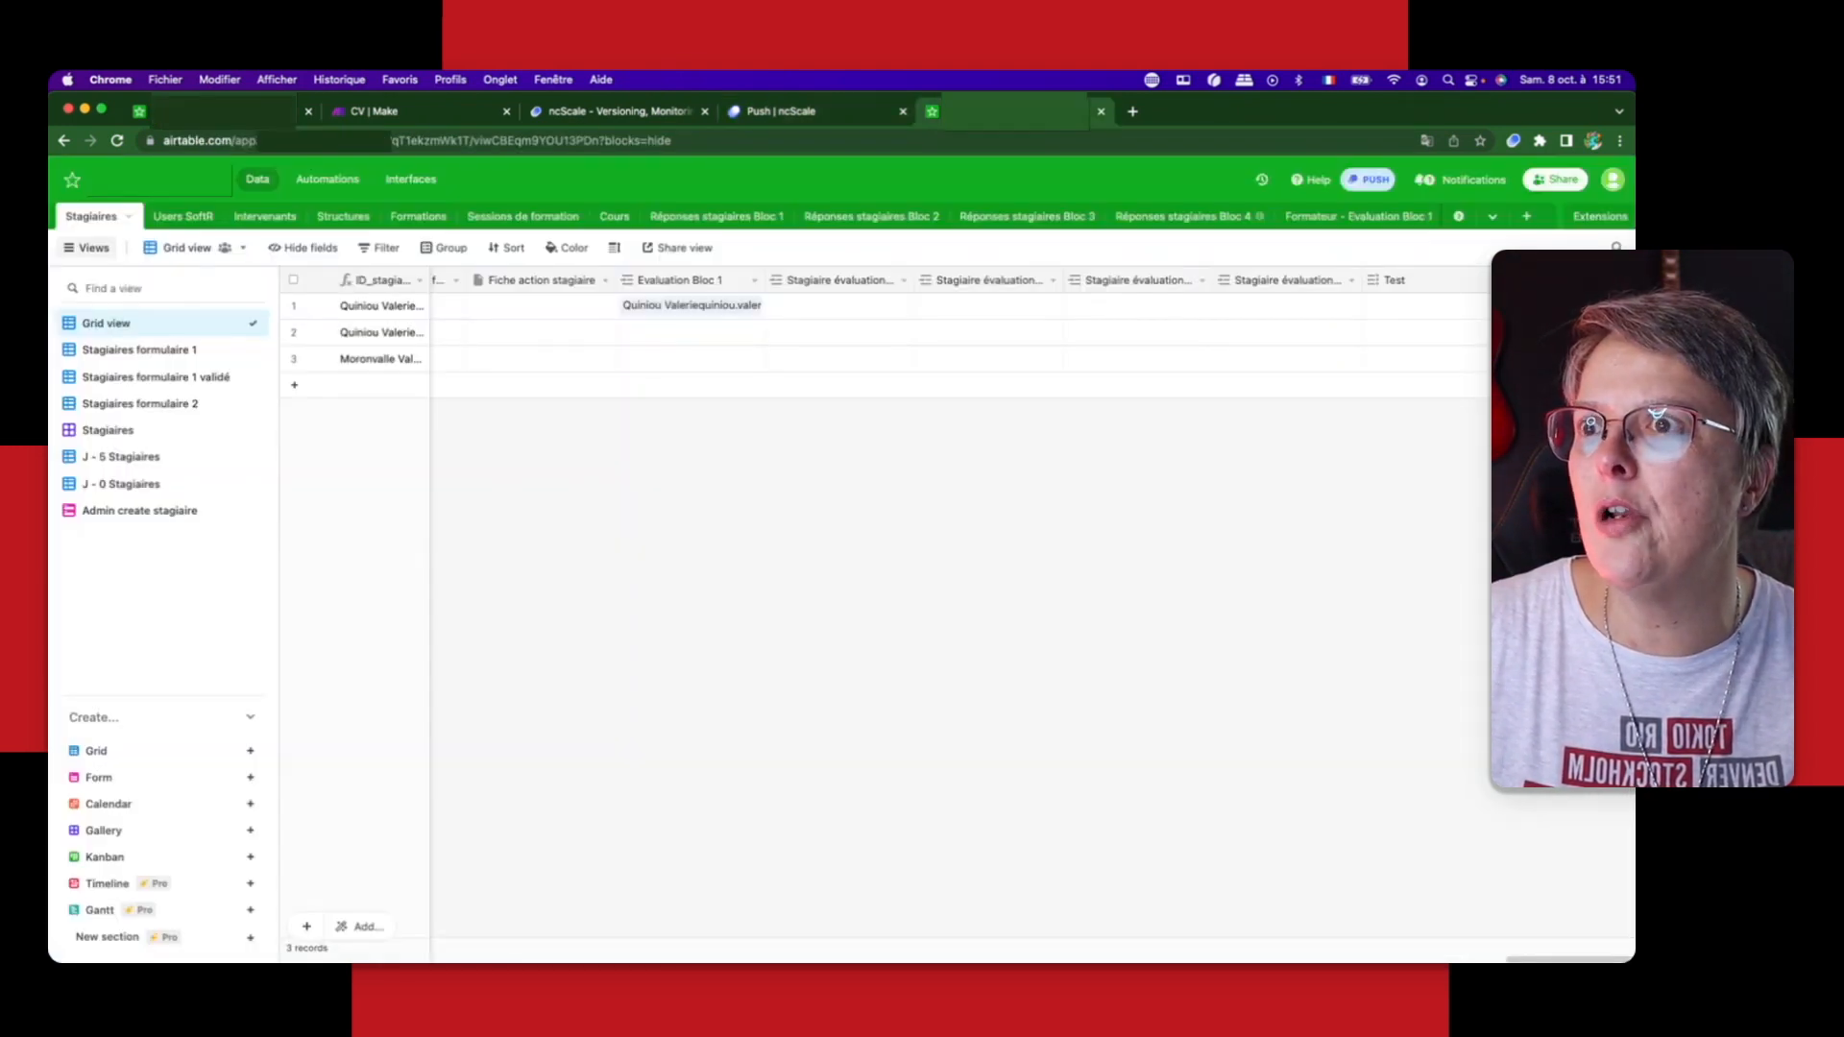
click(1500, 281)
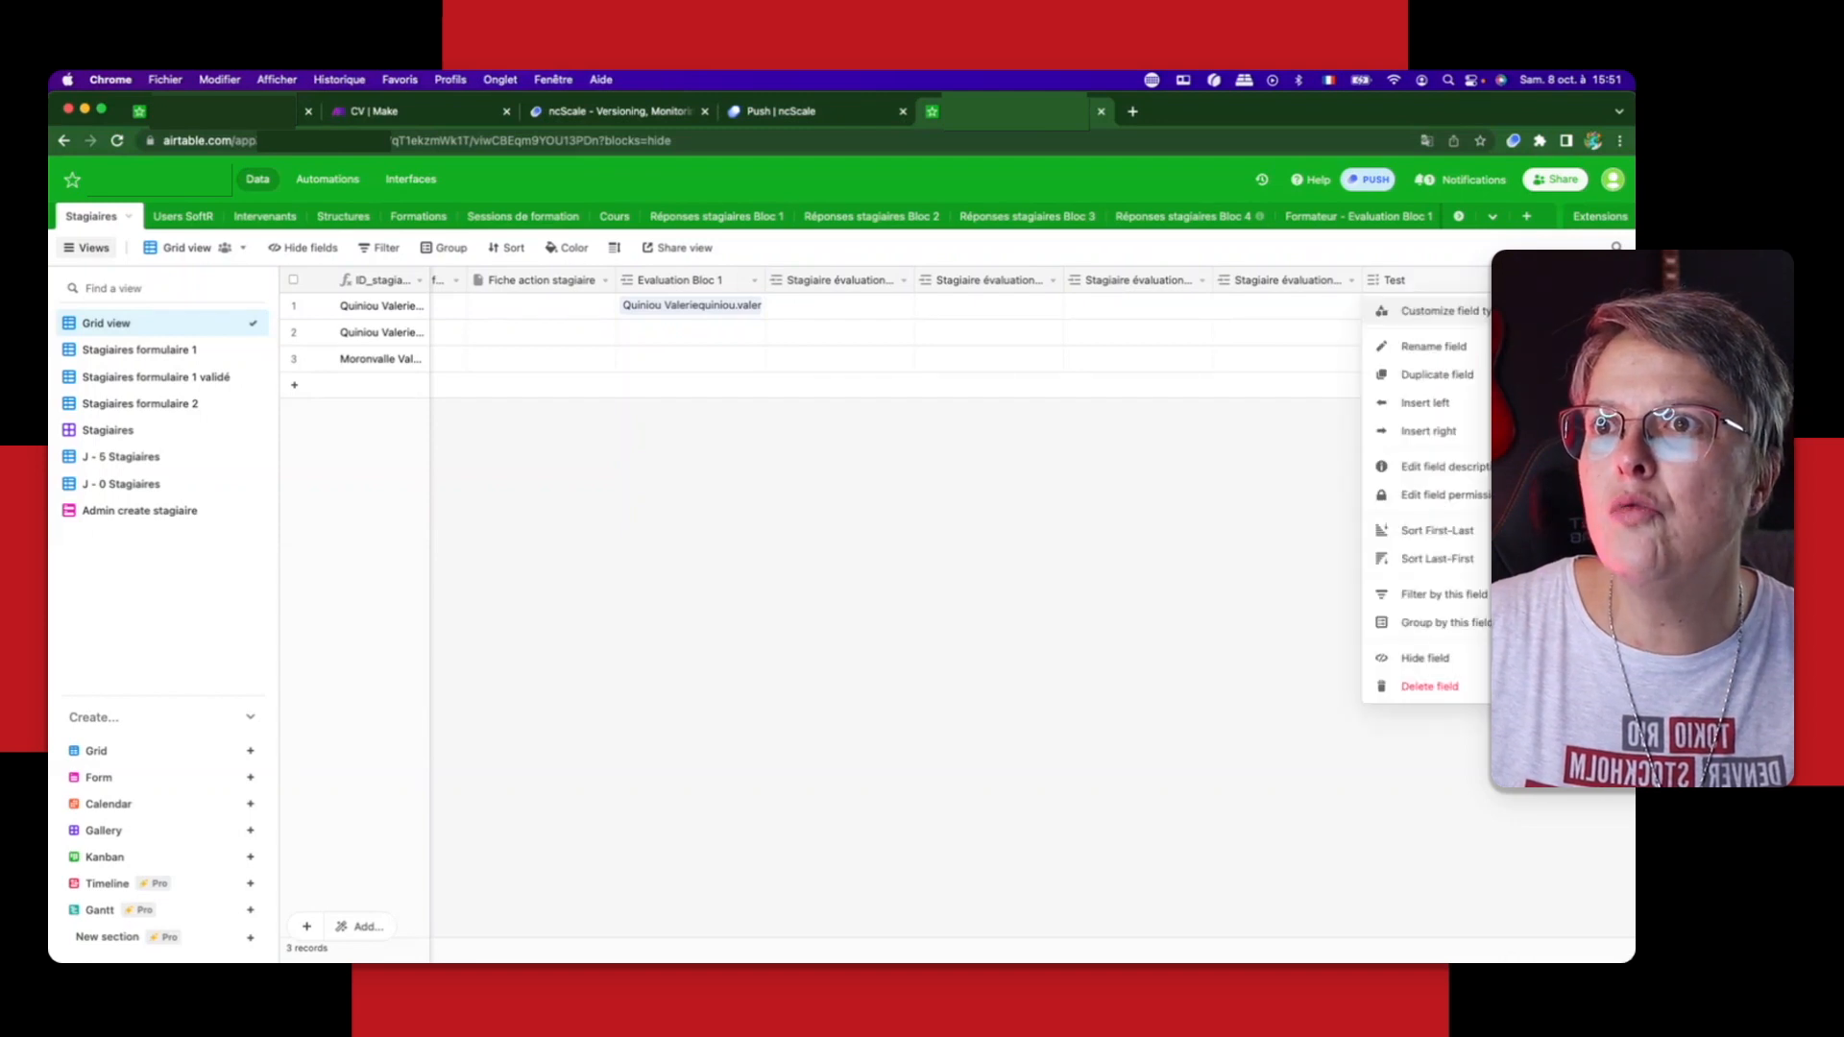
click(1424, 311)
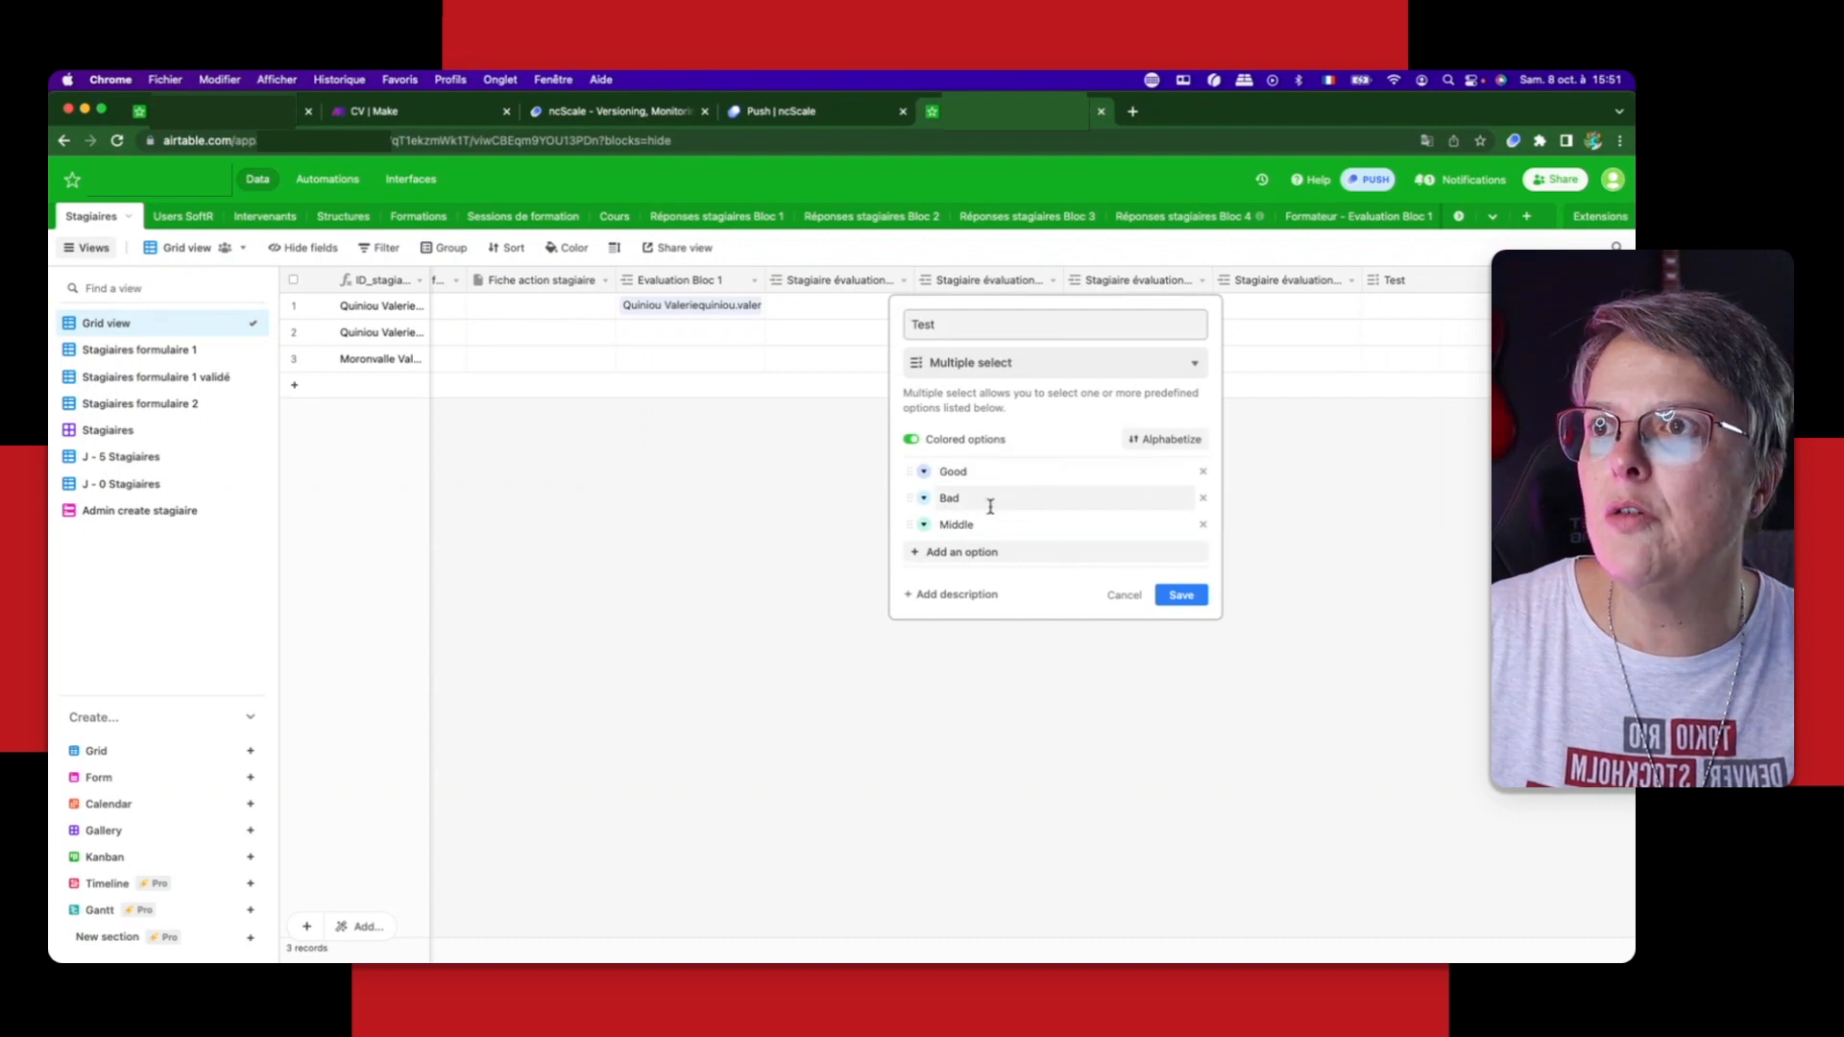
Step: Return to ncScale and review the versioning history, filtering it by Make and by Base 1 Airtable
click(770, 113)
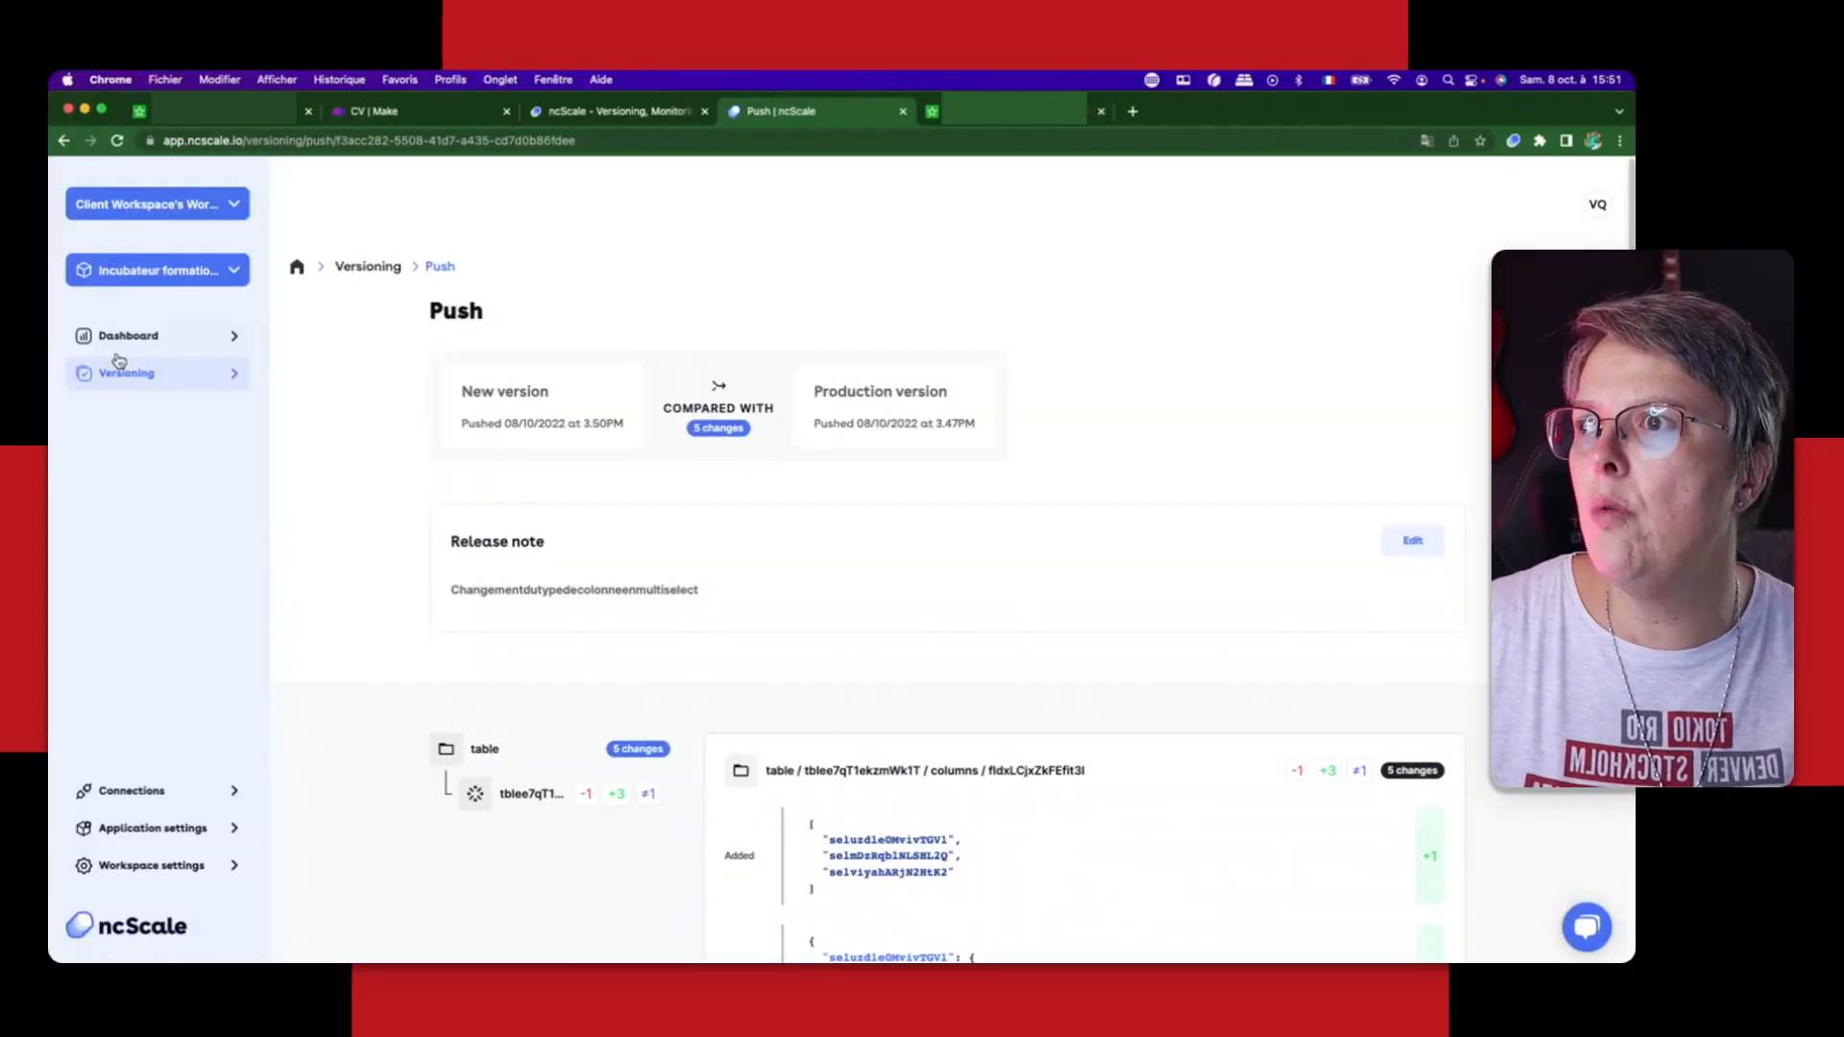
click(120, 381)
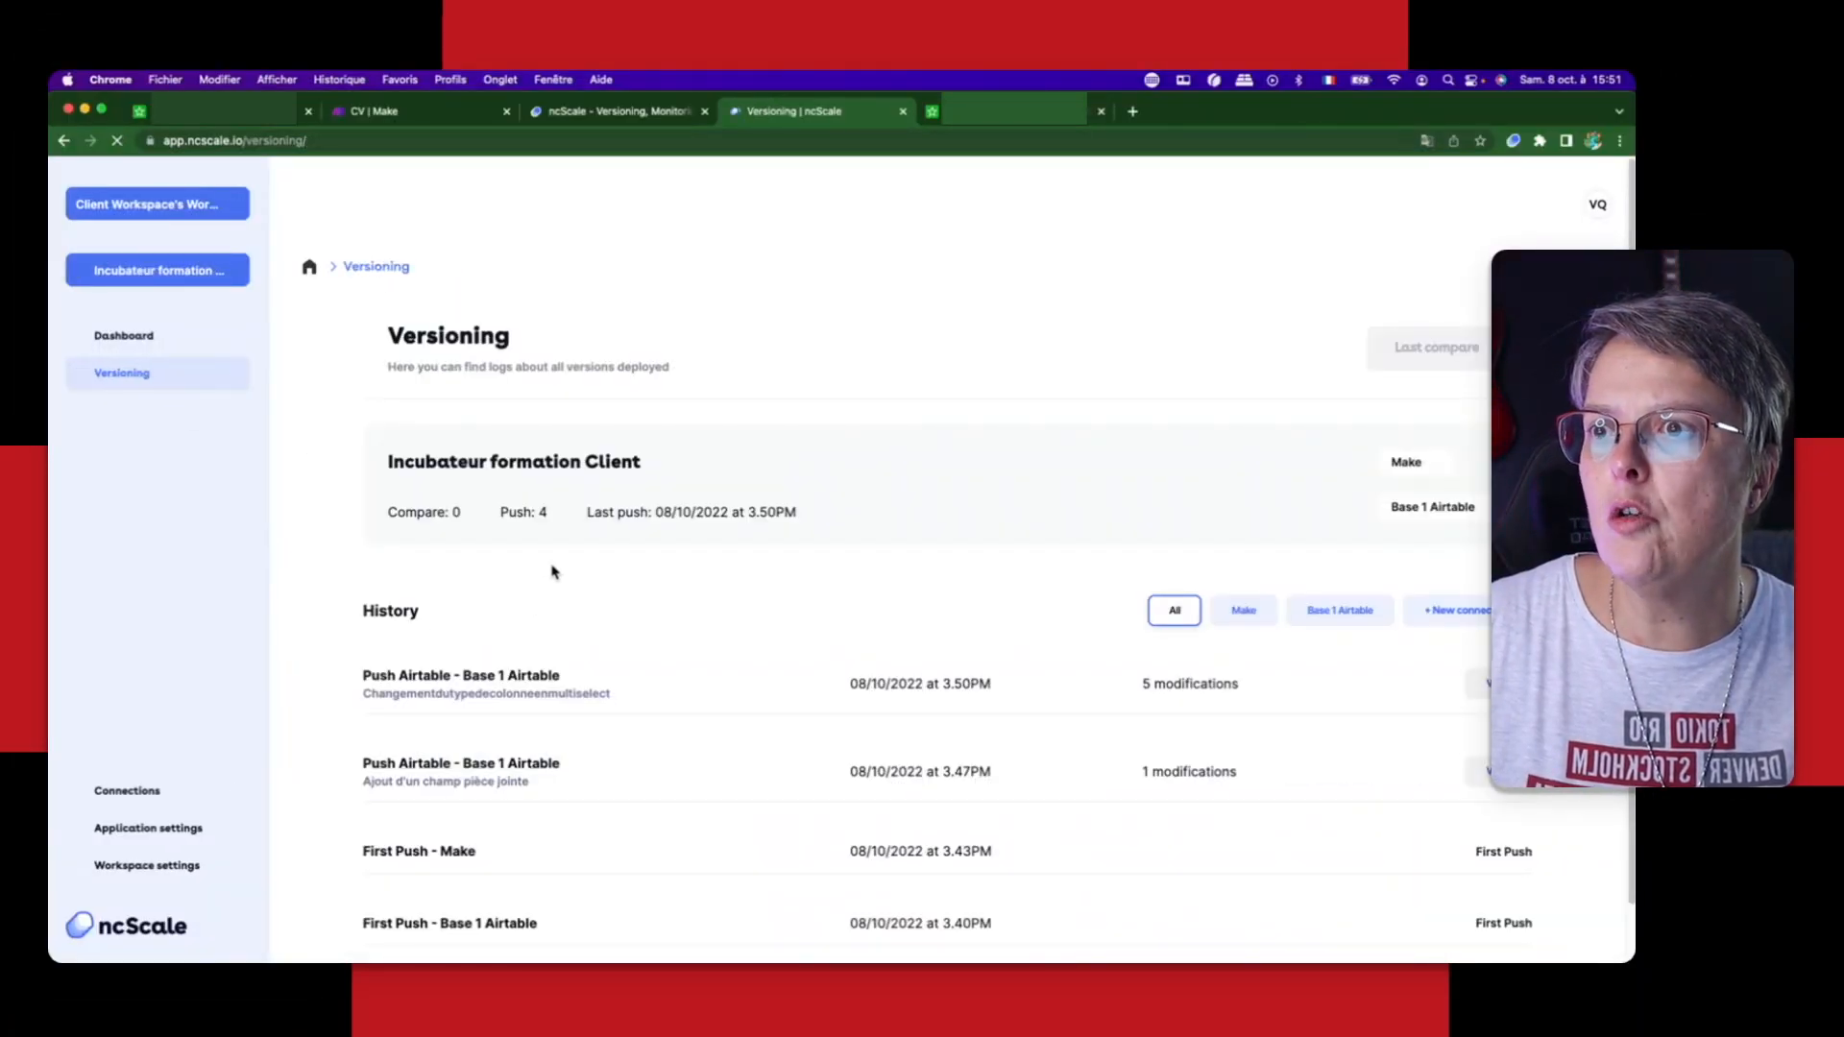
scroll(1140, 688, down, 1)
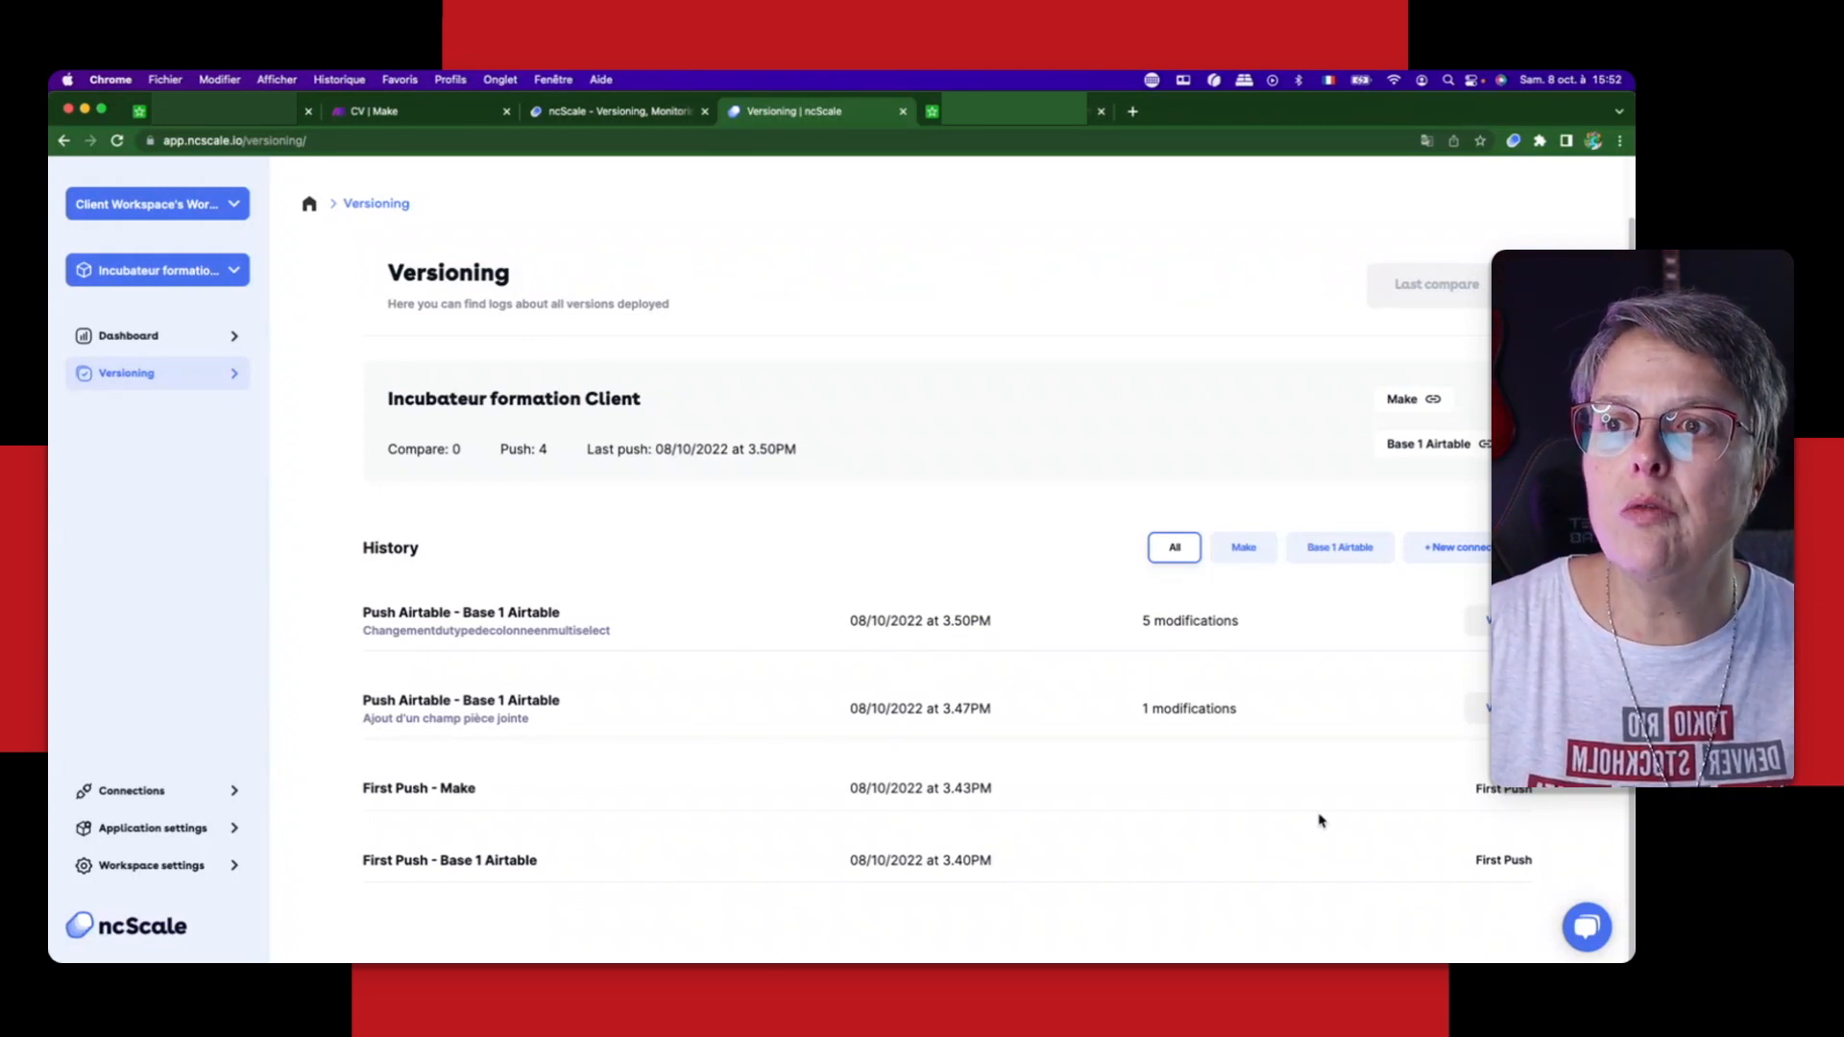
click(1251, 553)
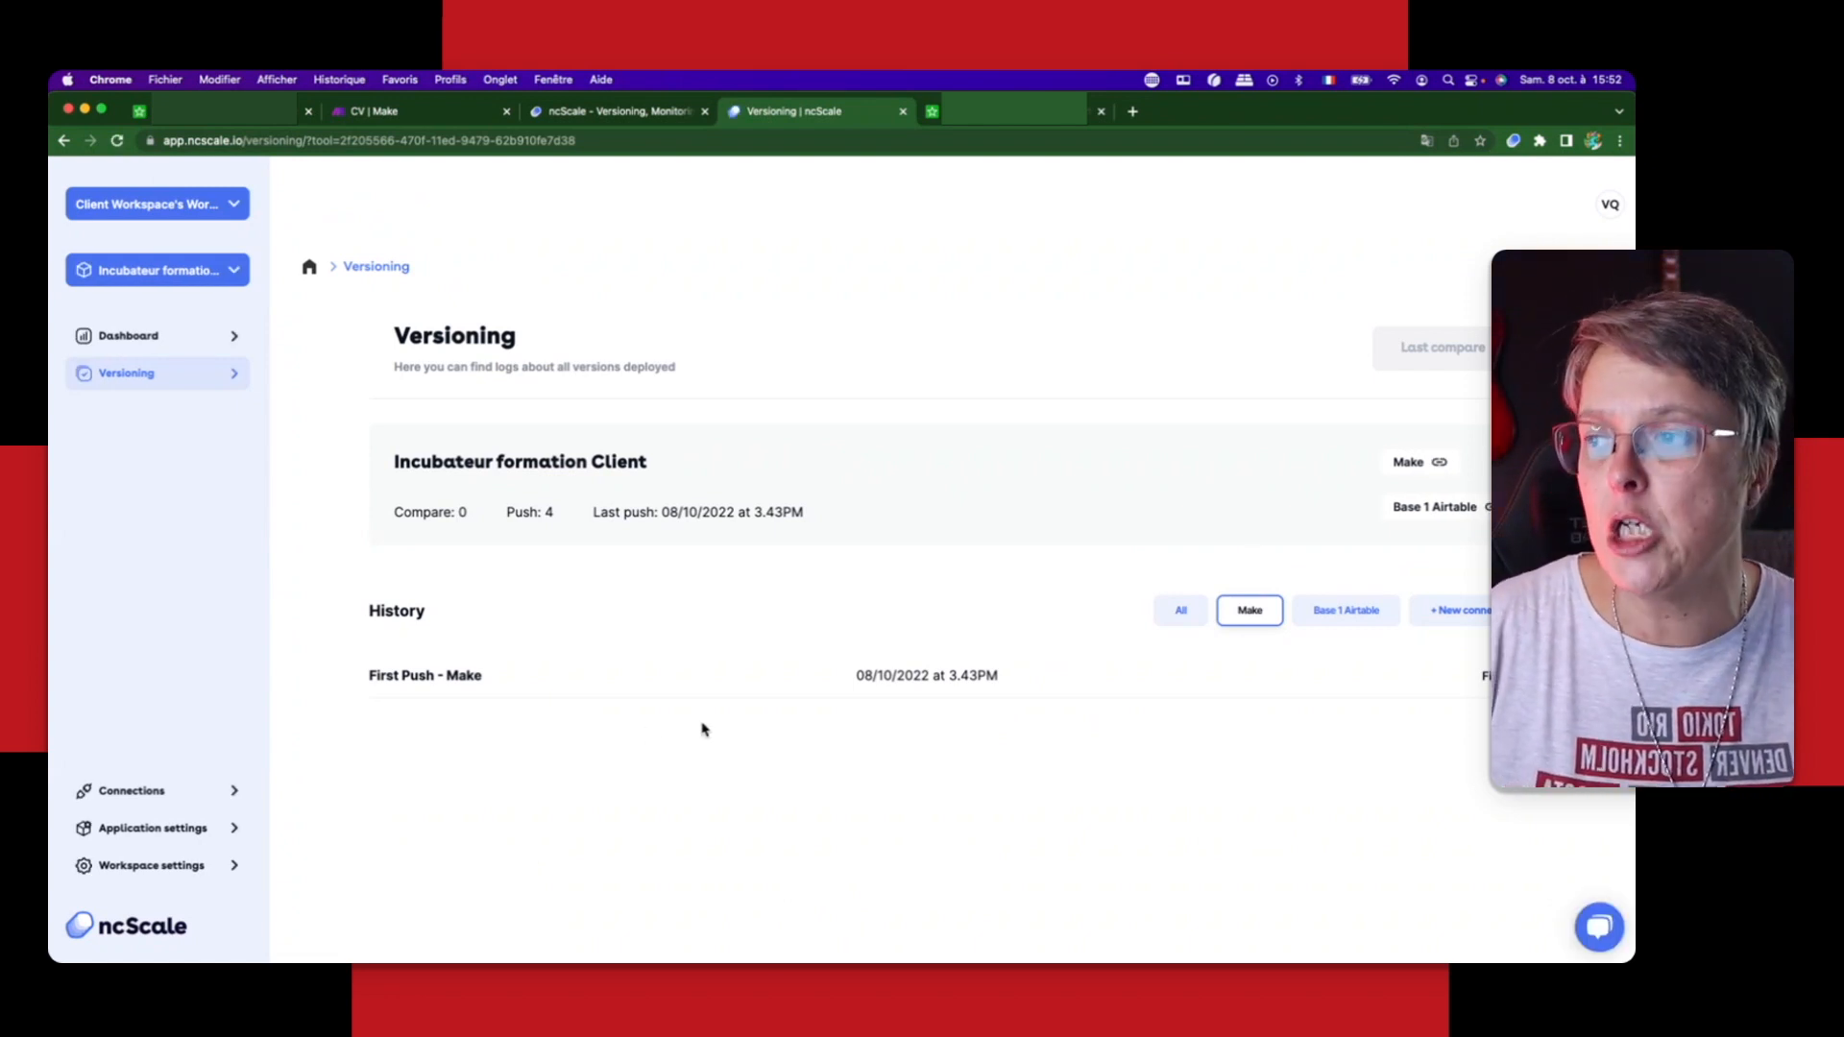
click(1354, 619)
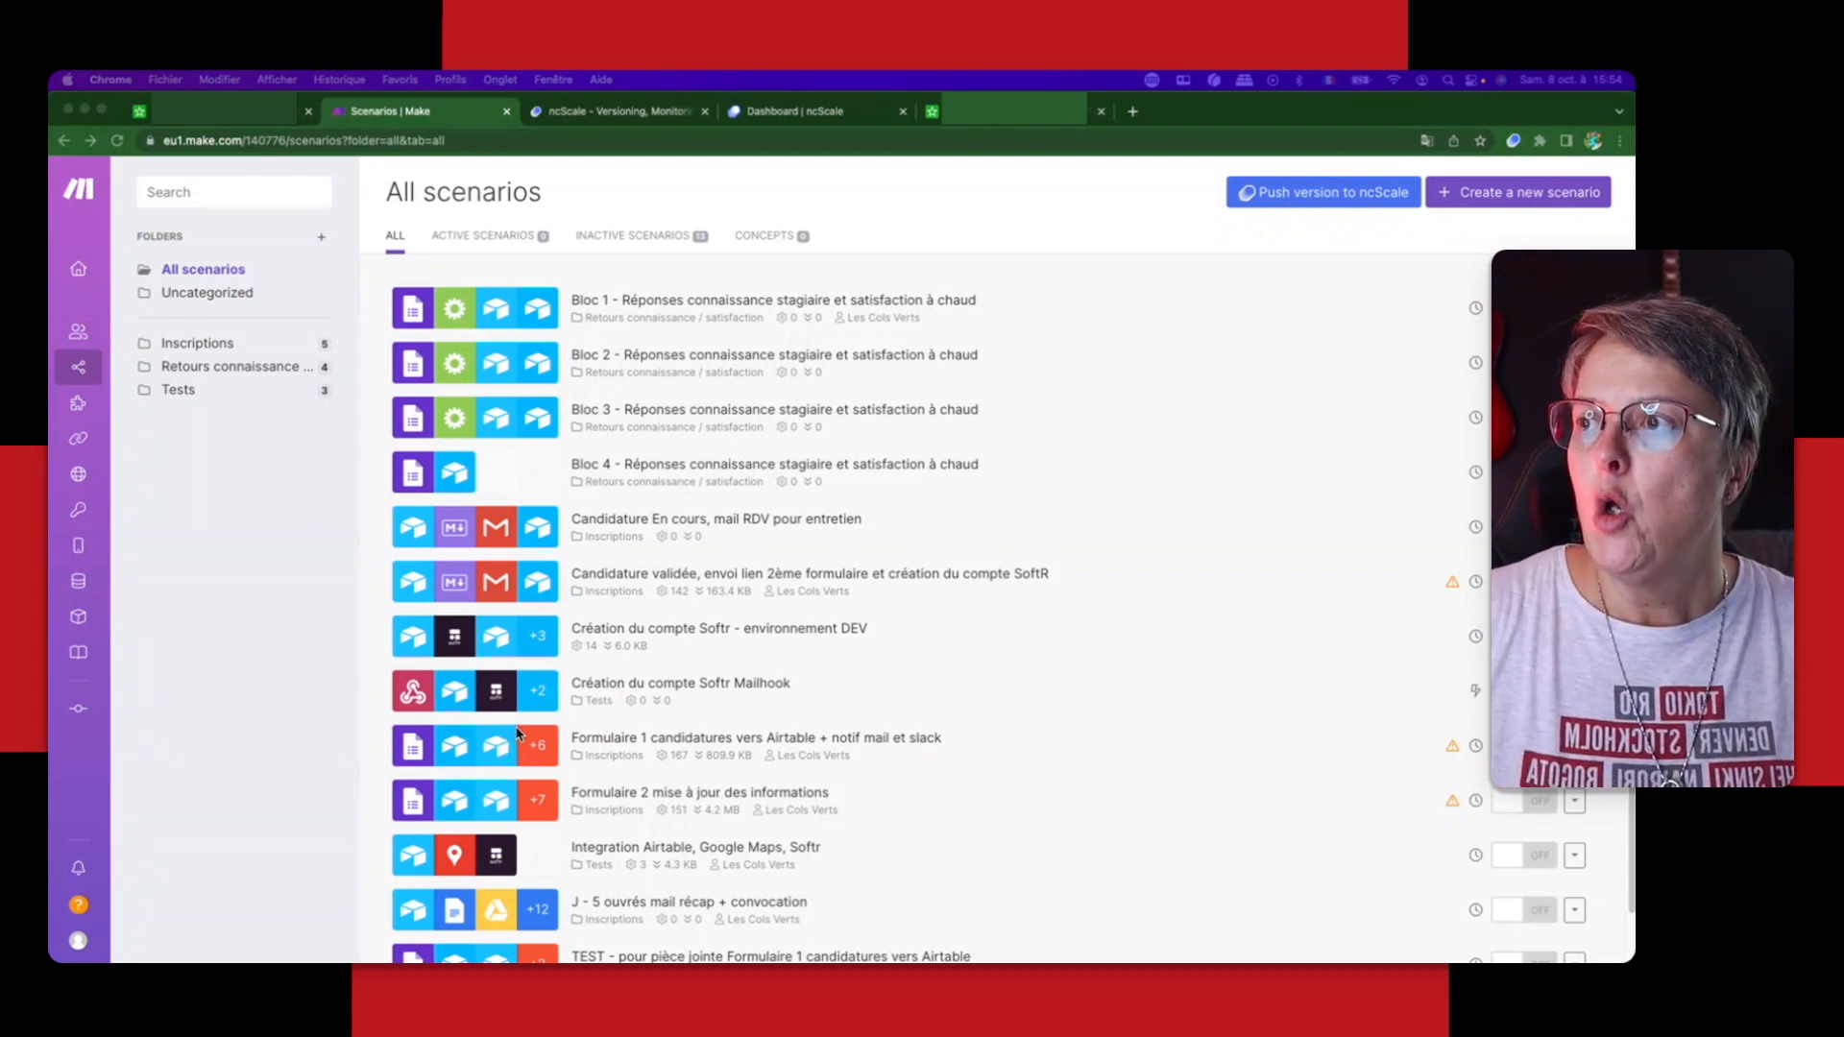
Step: In Make, open the scenario "TEST - pour pièce jointe Formulaire 1 candidatures vers Airtable" for editing
scroll(624, 778, down, 1)
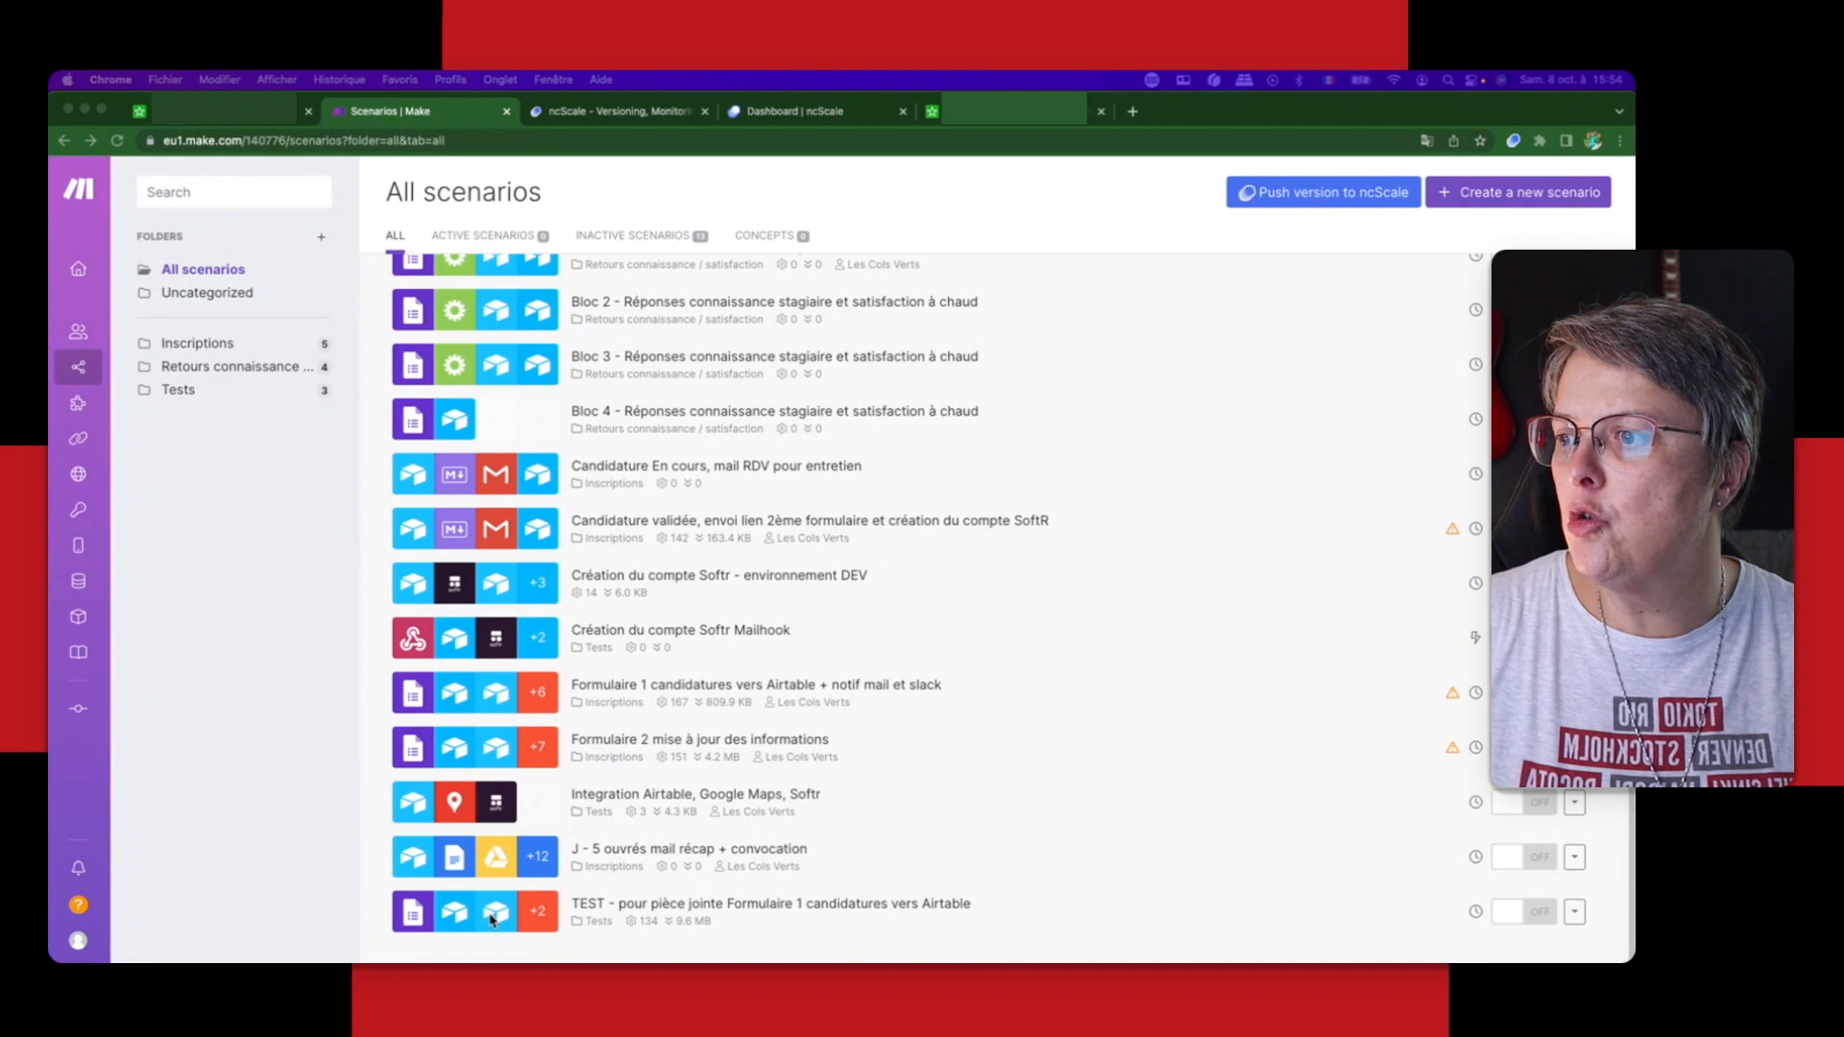
click(578, 916)
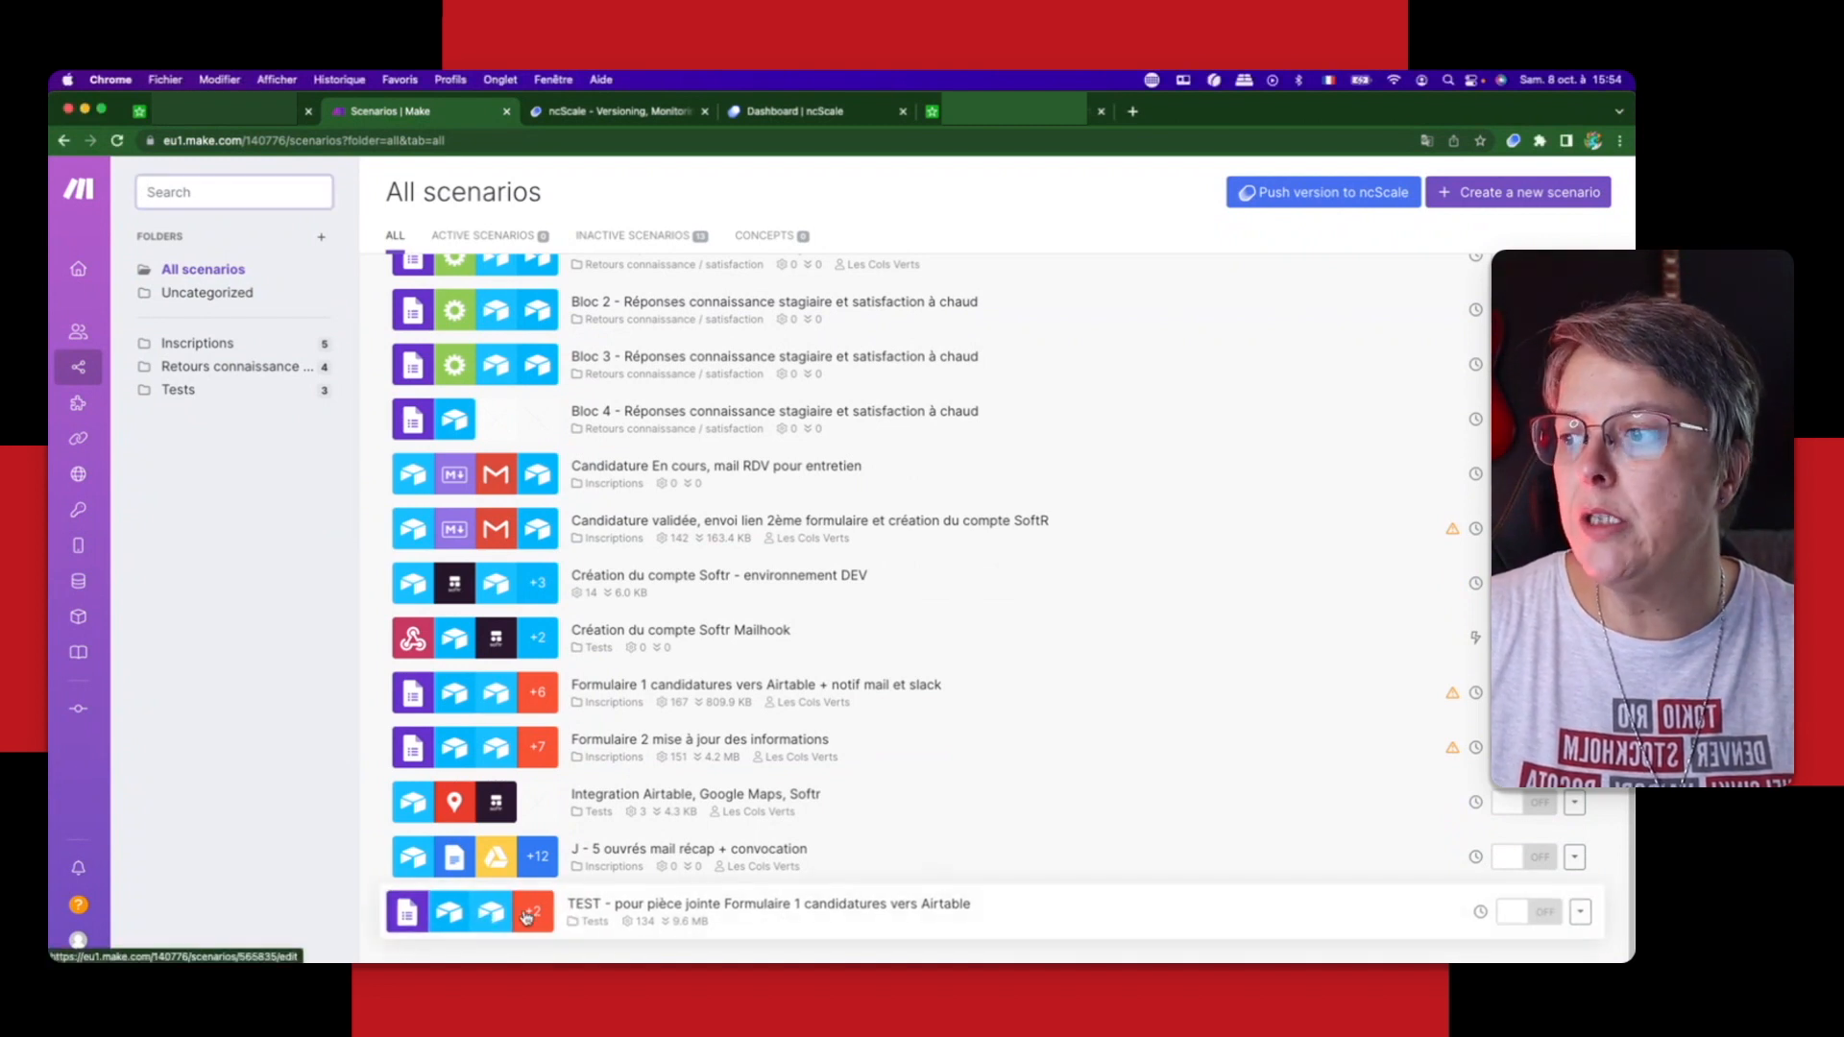
click(526, 919)
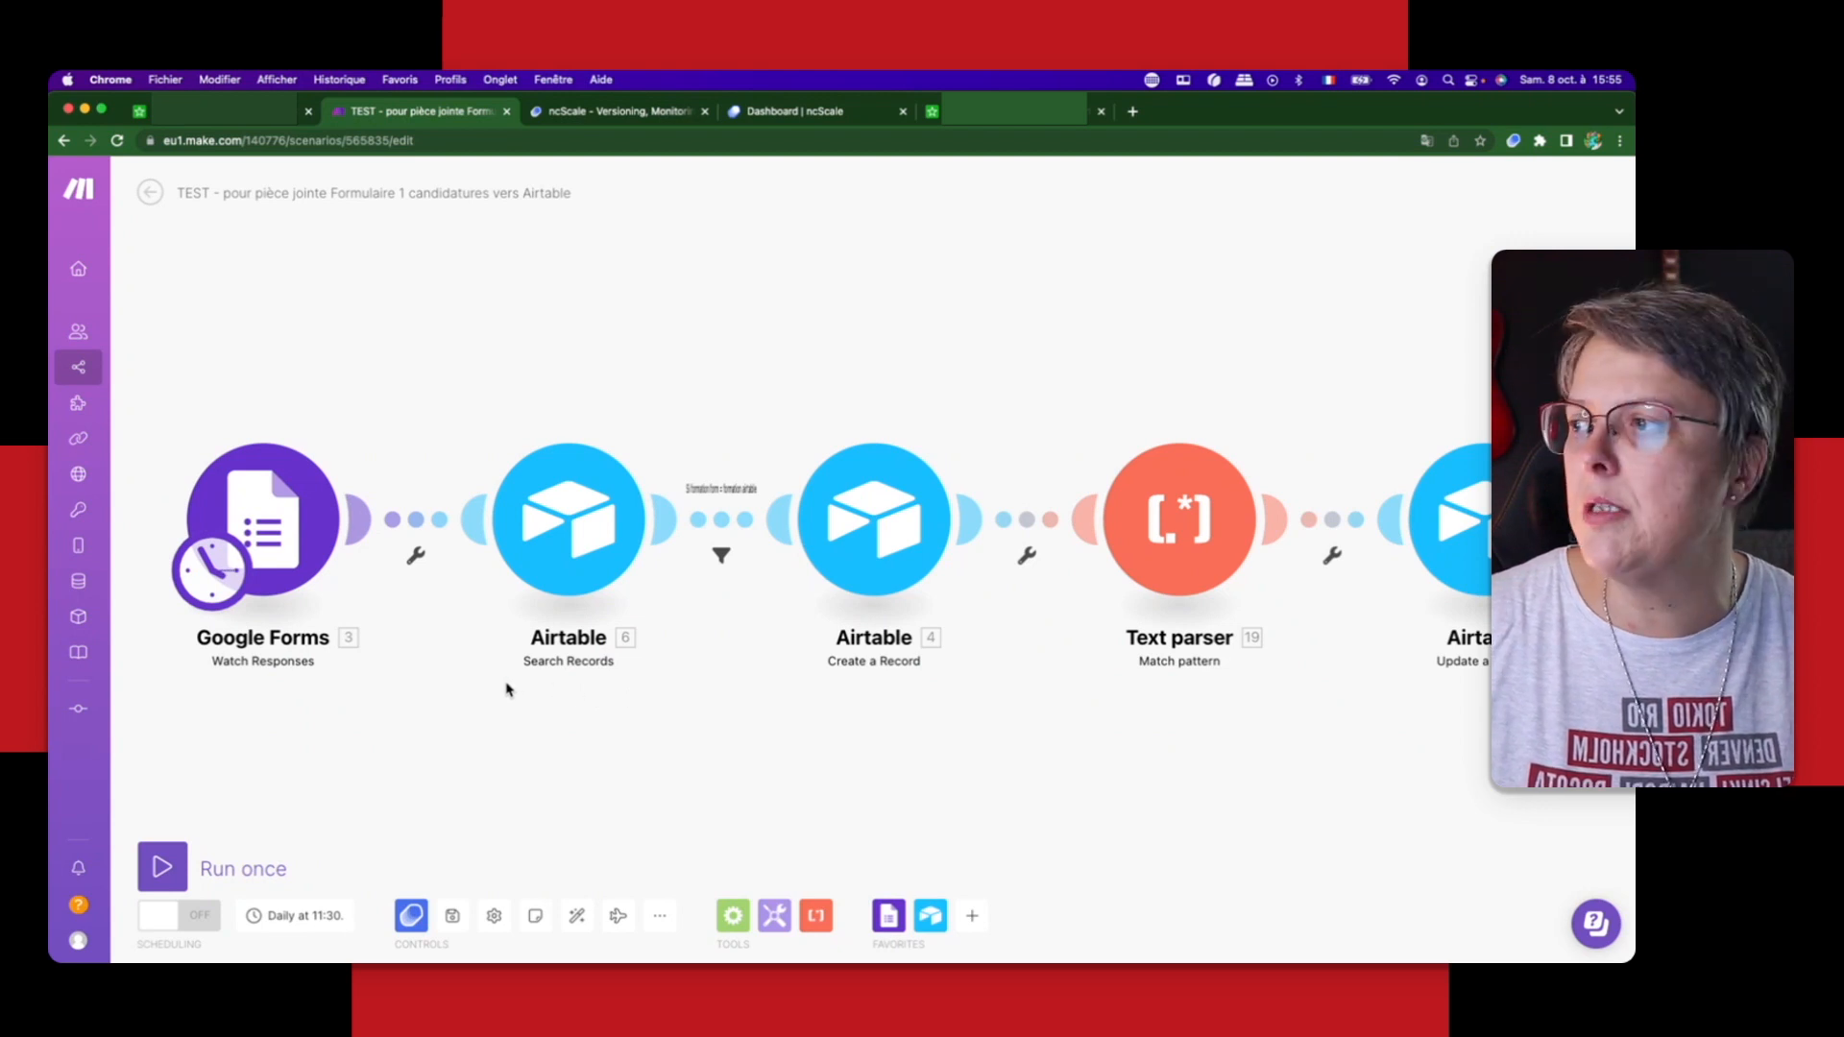
Step: Rename the Google Forms Watch Responses module "Surveille les nouvelles réponses"
right_click(280, 534)
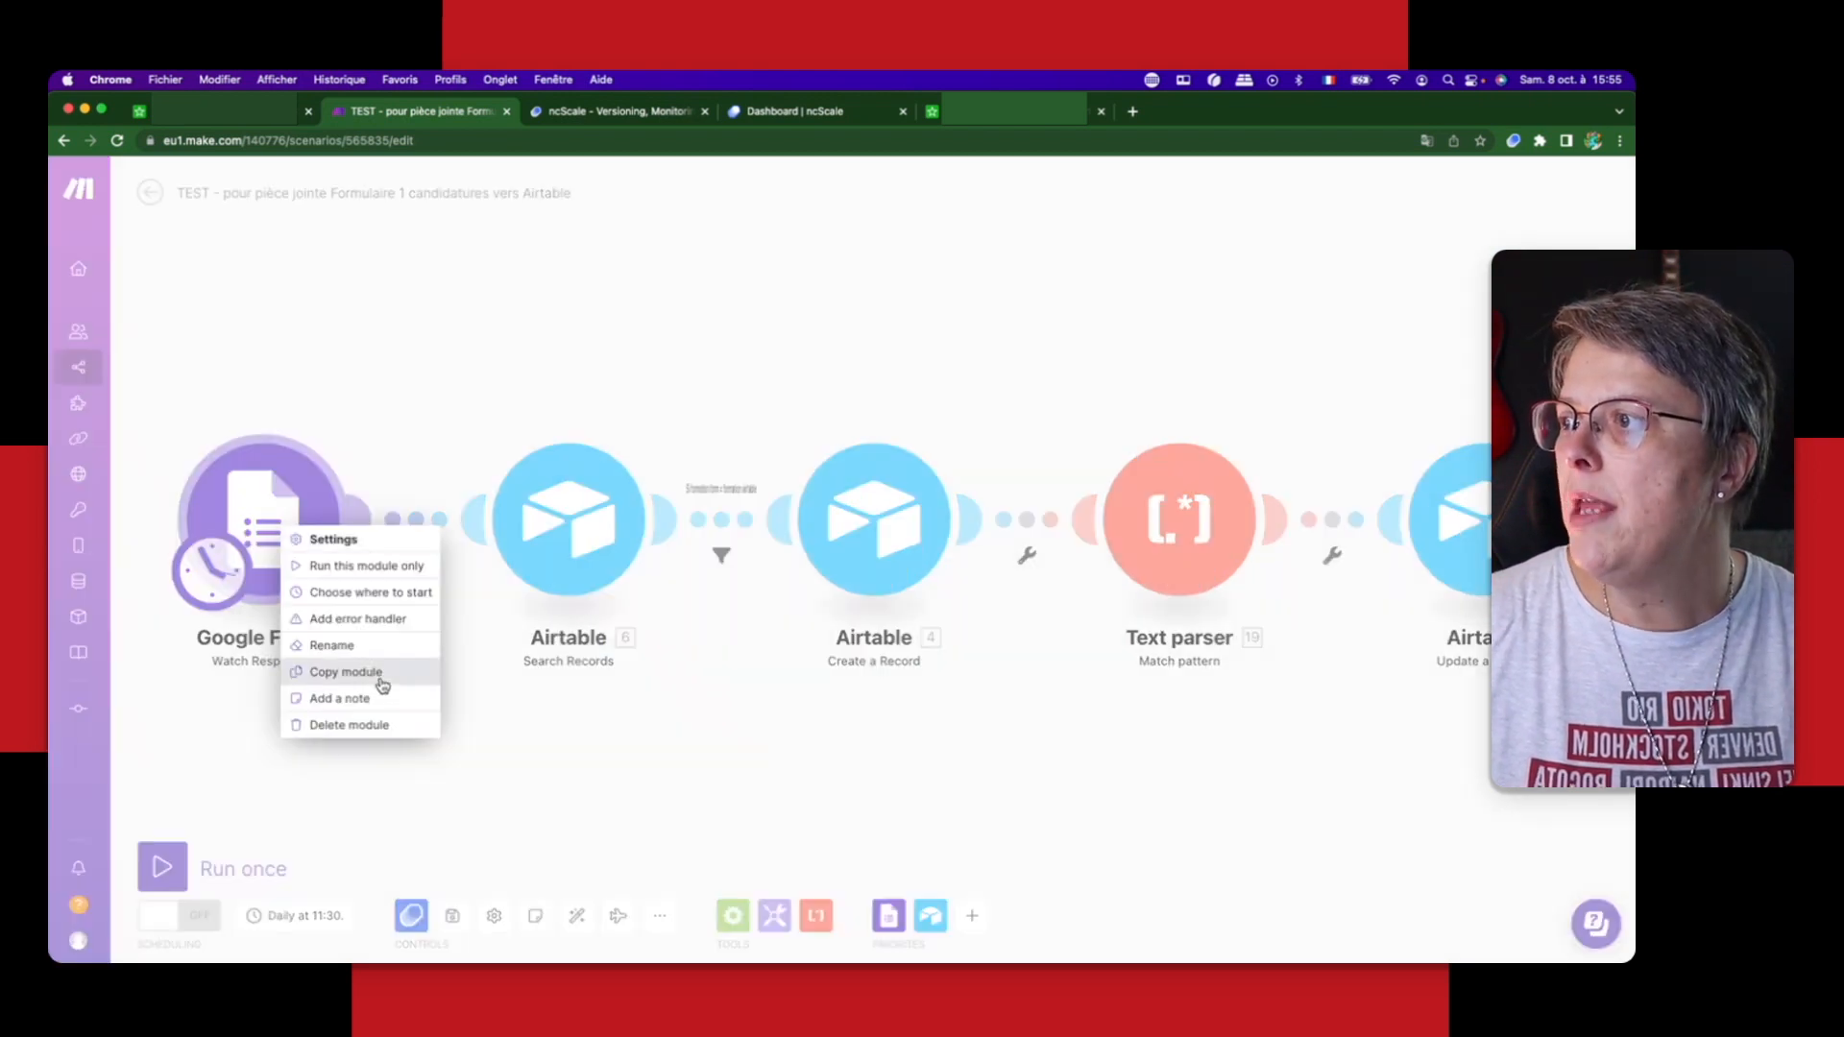
click(323, 645)
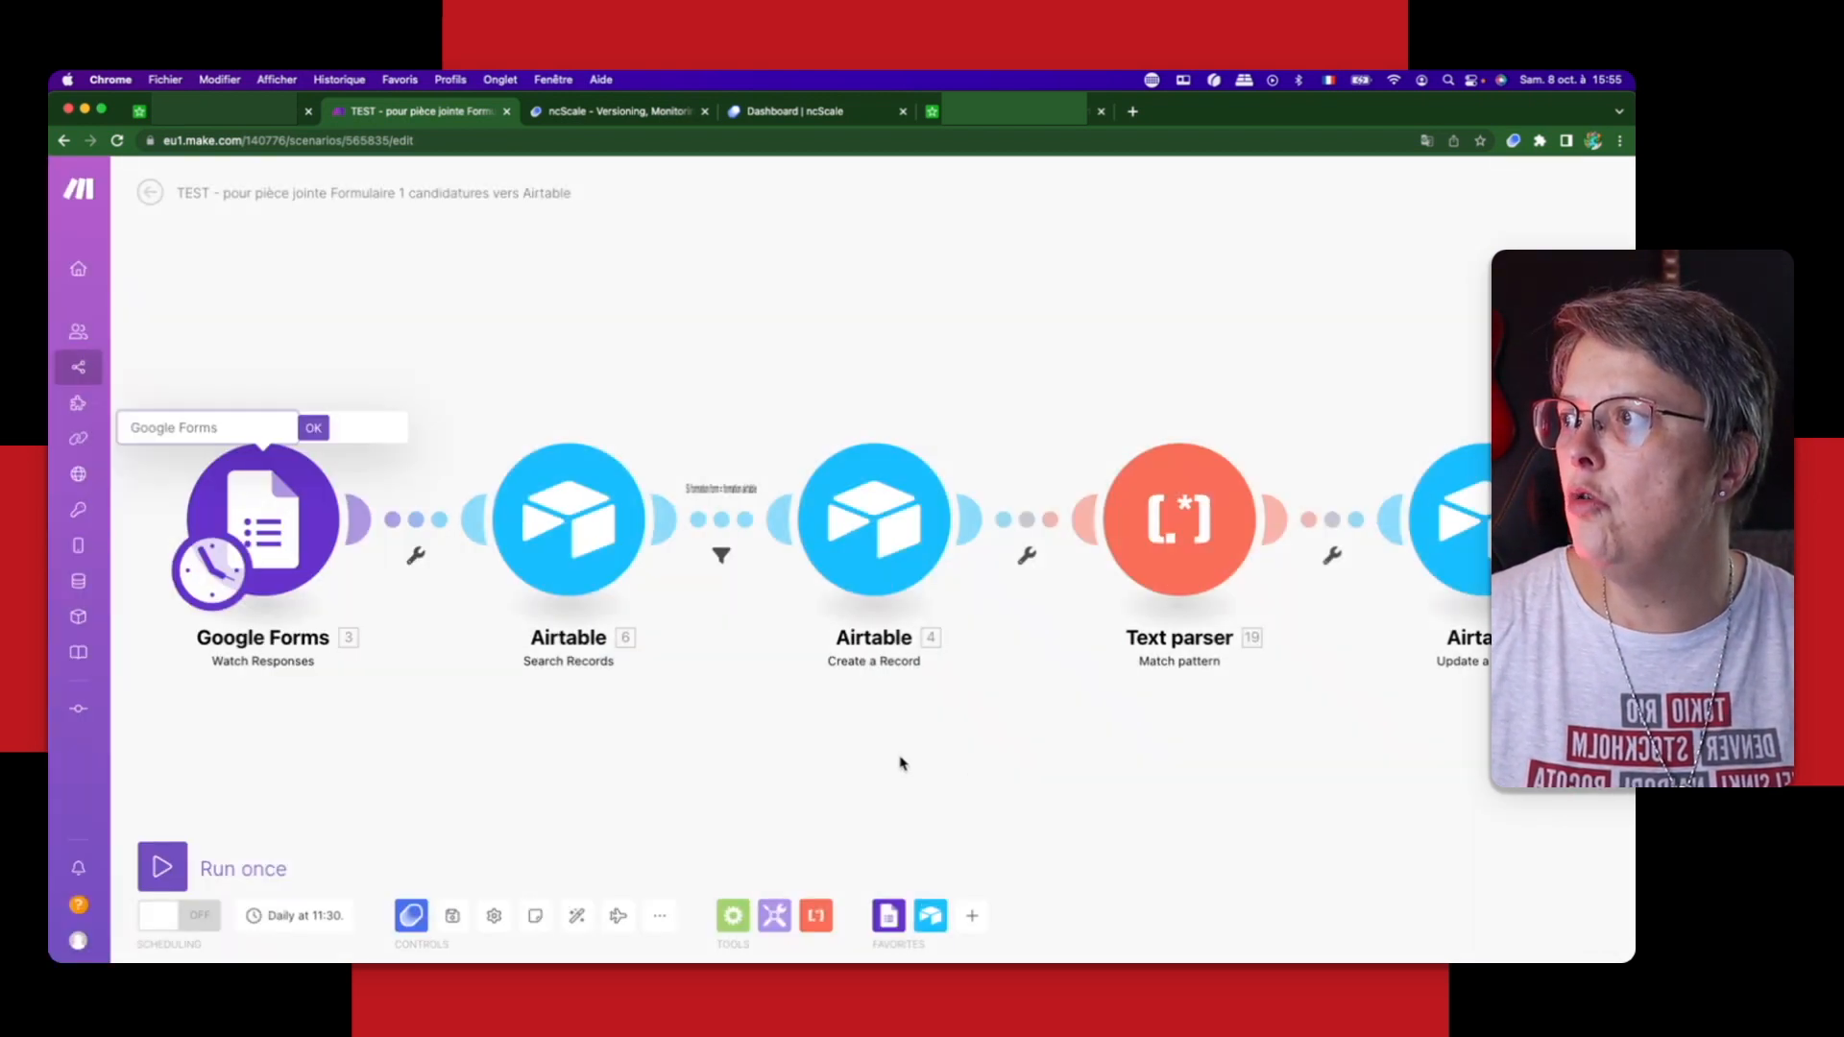
triple_click(210, 428)
text(Surveille les)
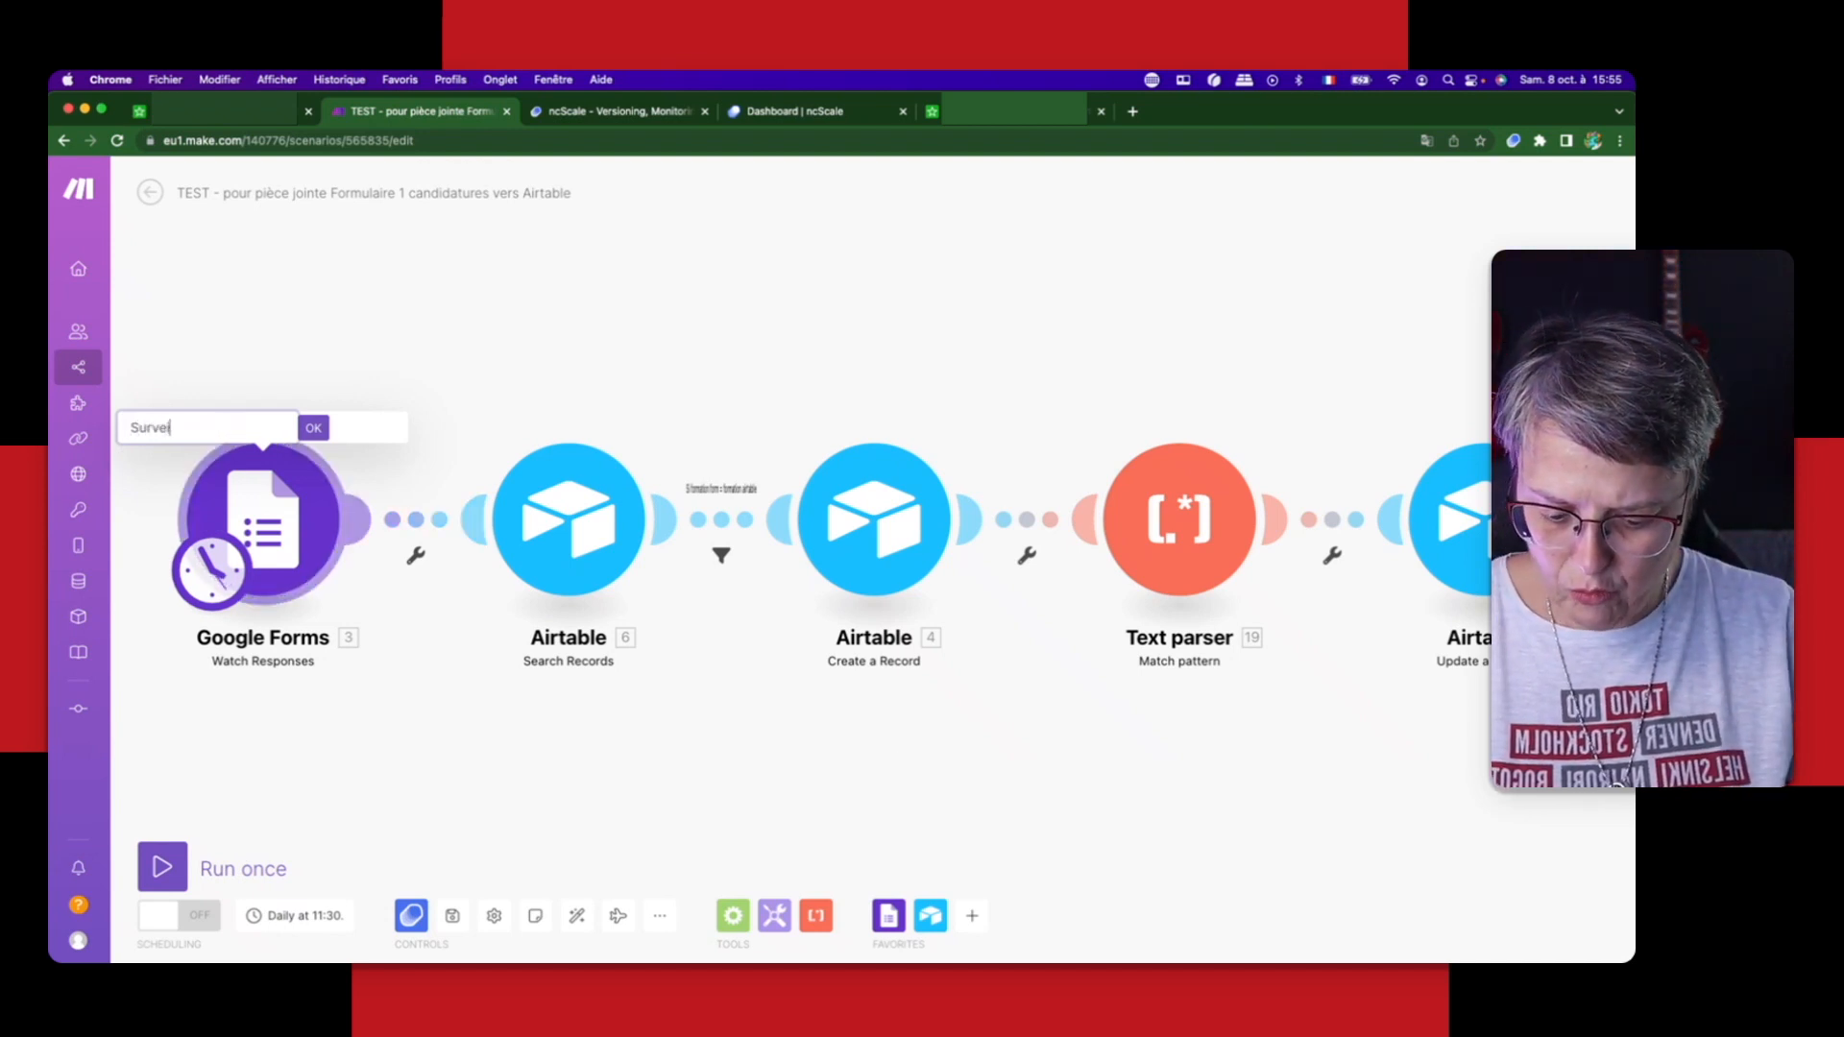
text(velles répon)
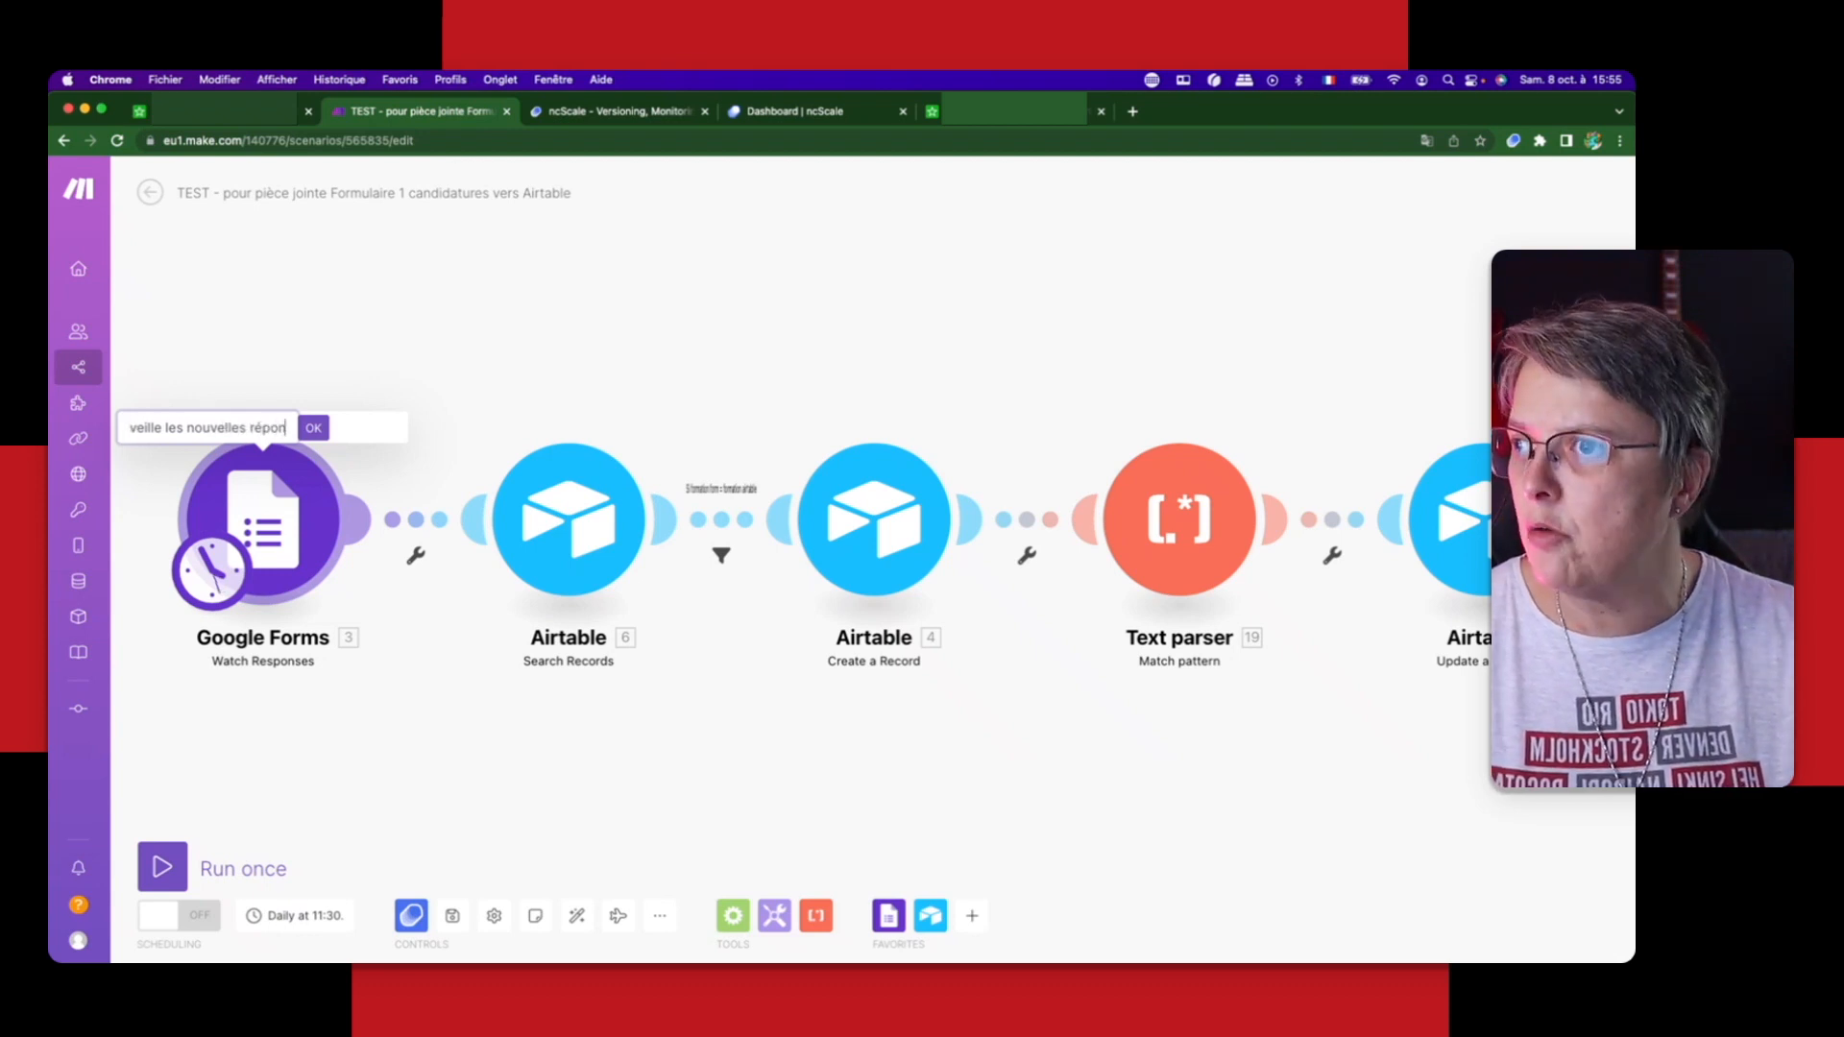
text(ses)
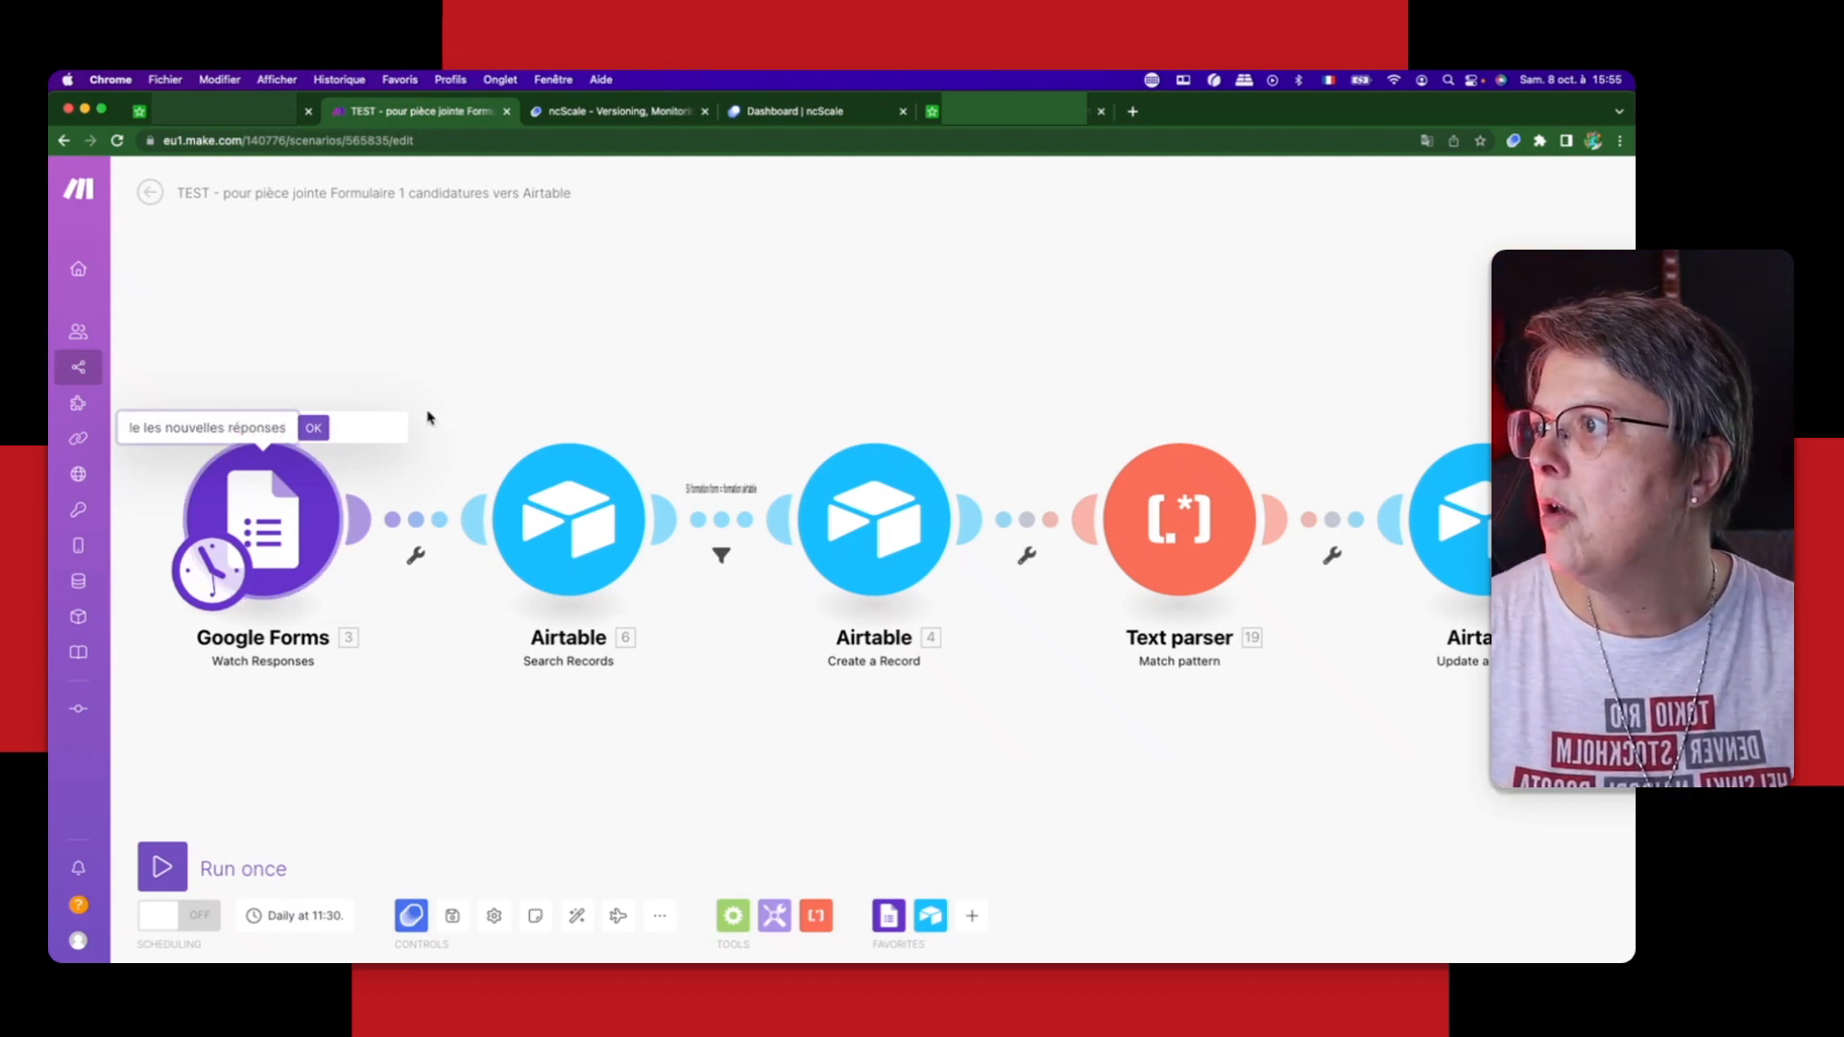
key(Return)
Step: Rename the Airtable Search Records module "Recherche les enregistrements"
right_click(597, 540)
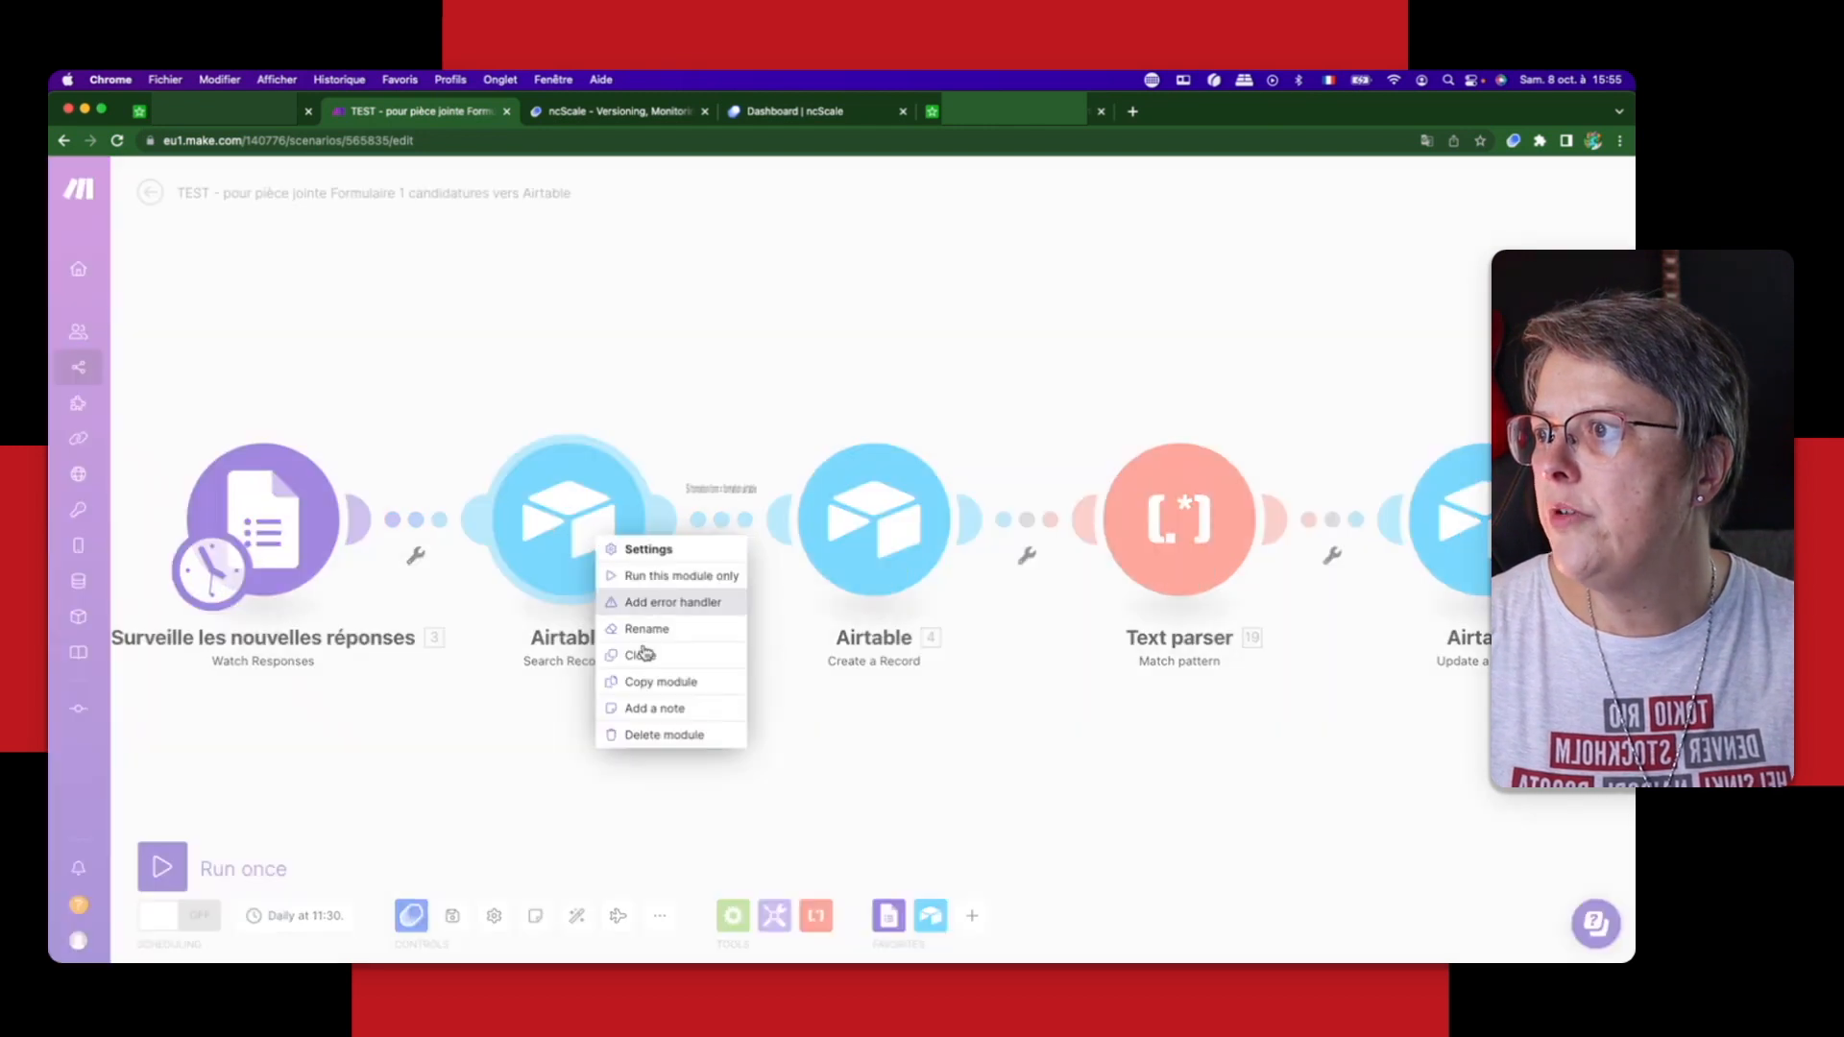
click(646, 628)
text(Rec)
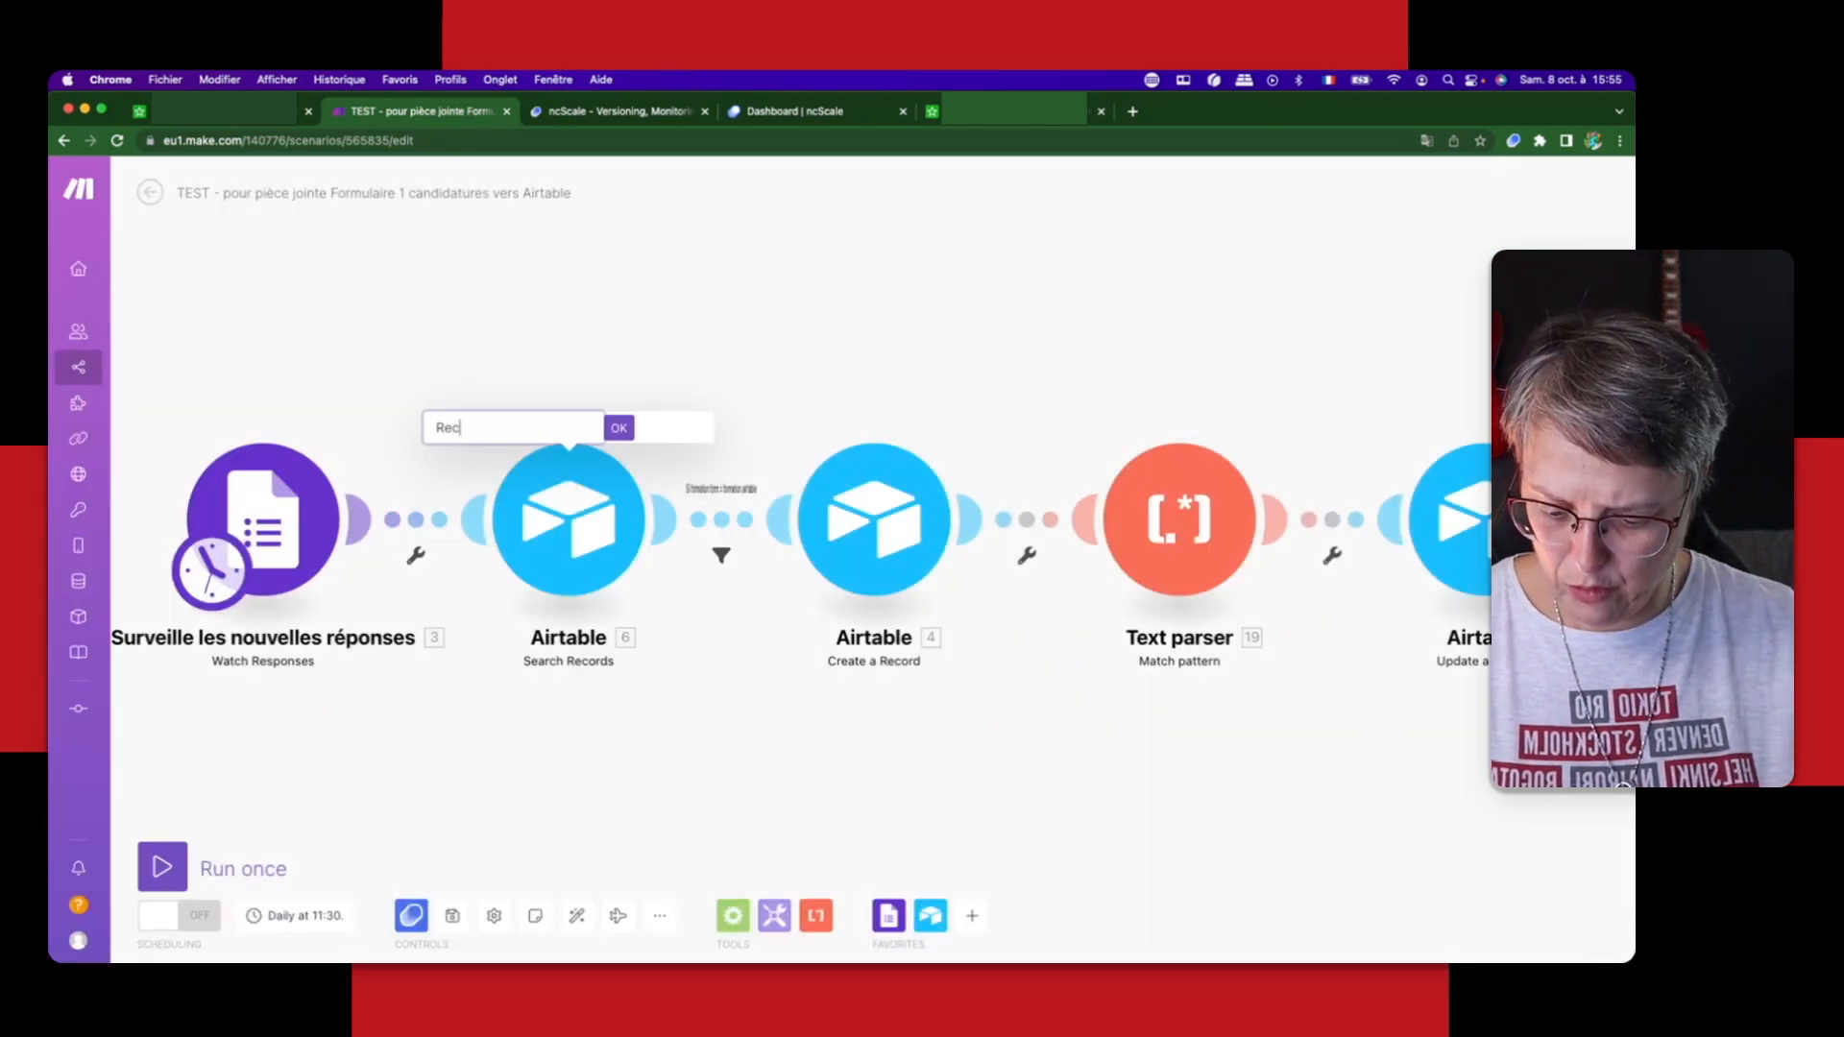
text(herche les enre)
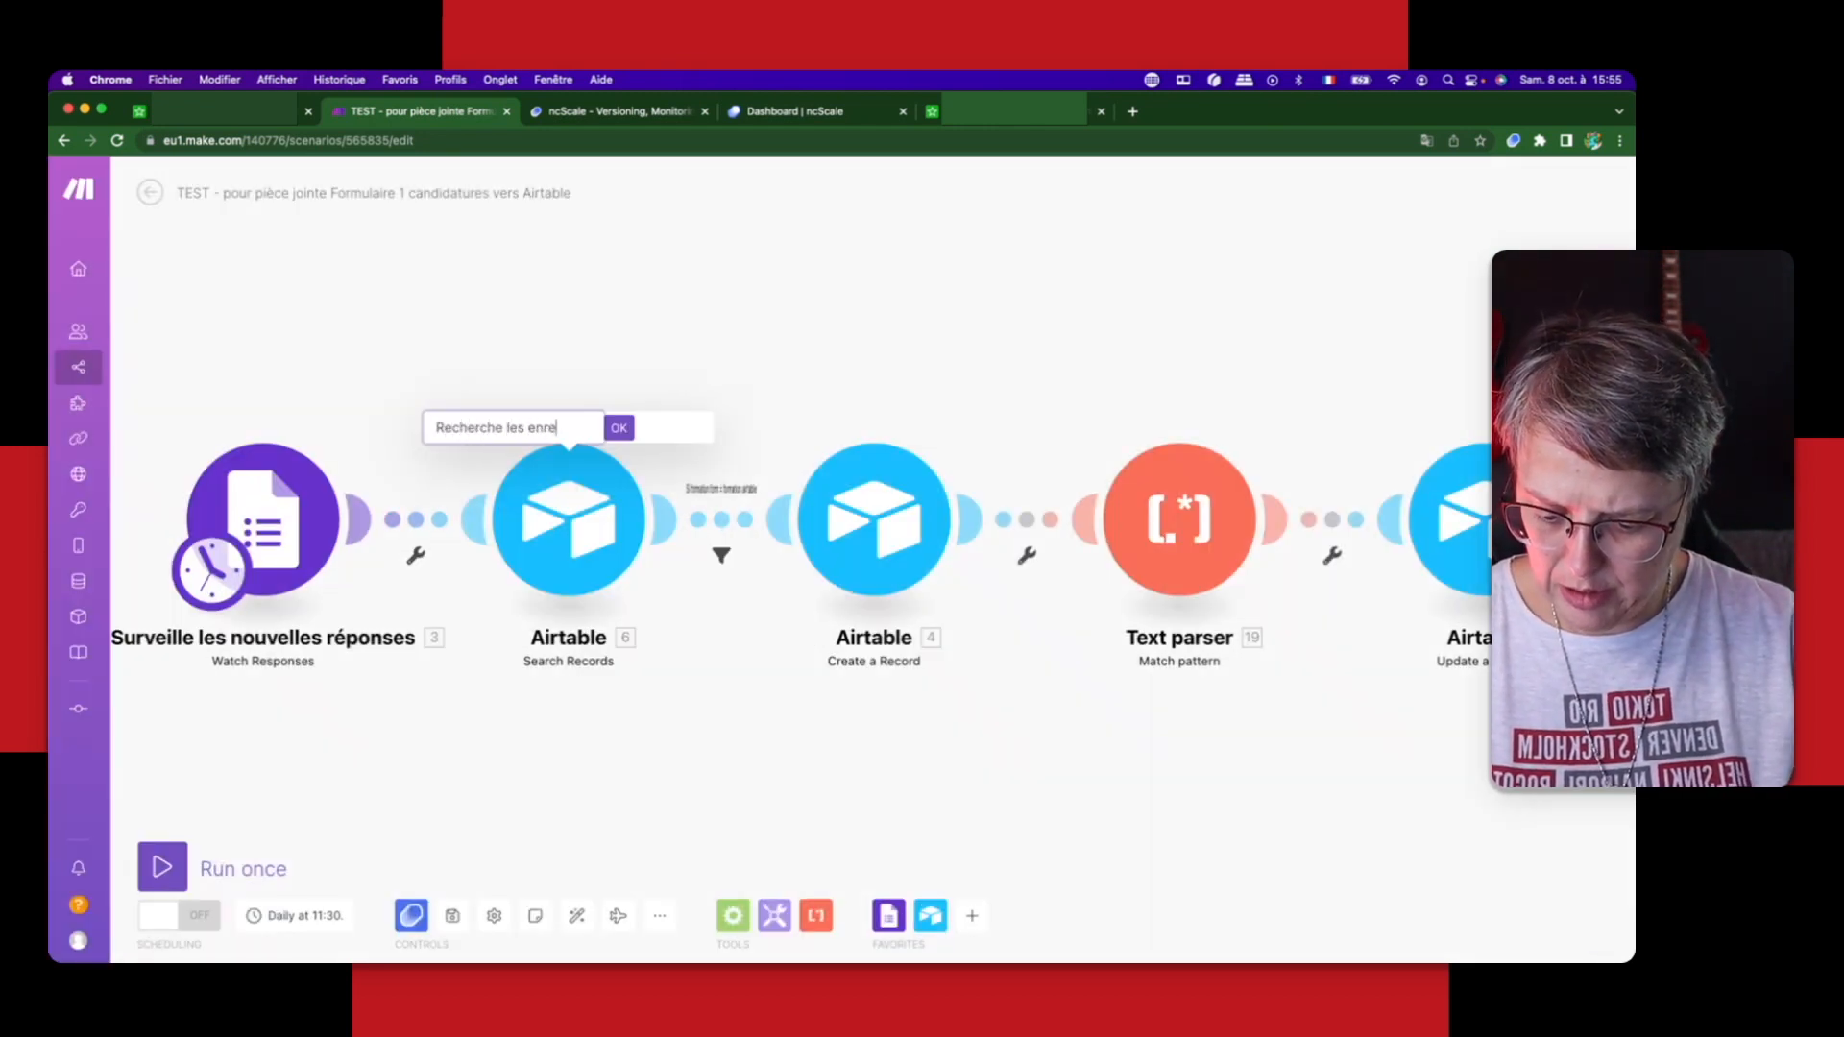
text(gistrements)
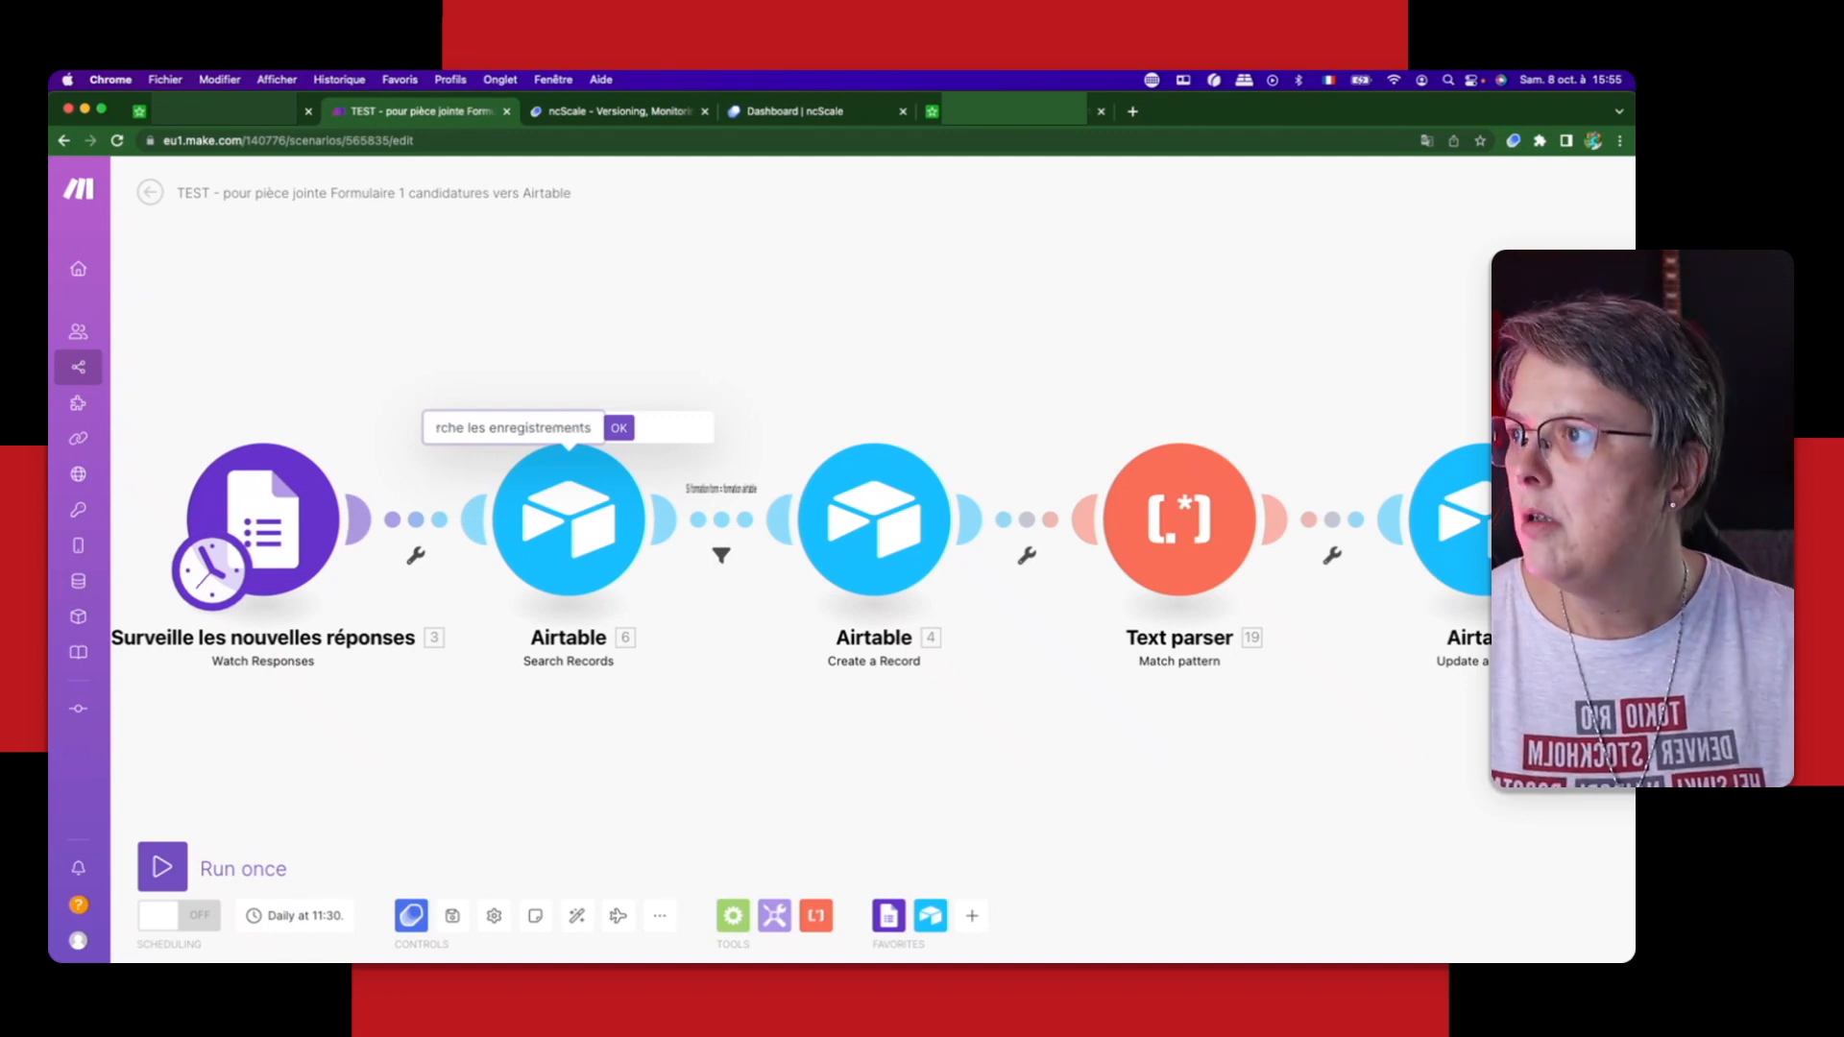
key(Return)
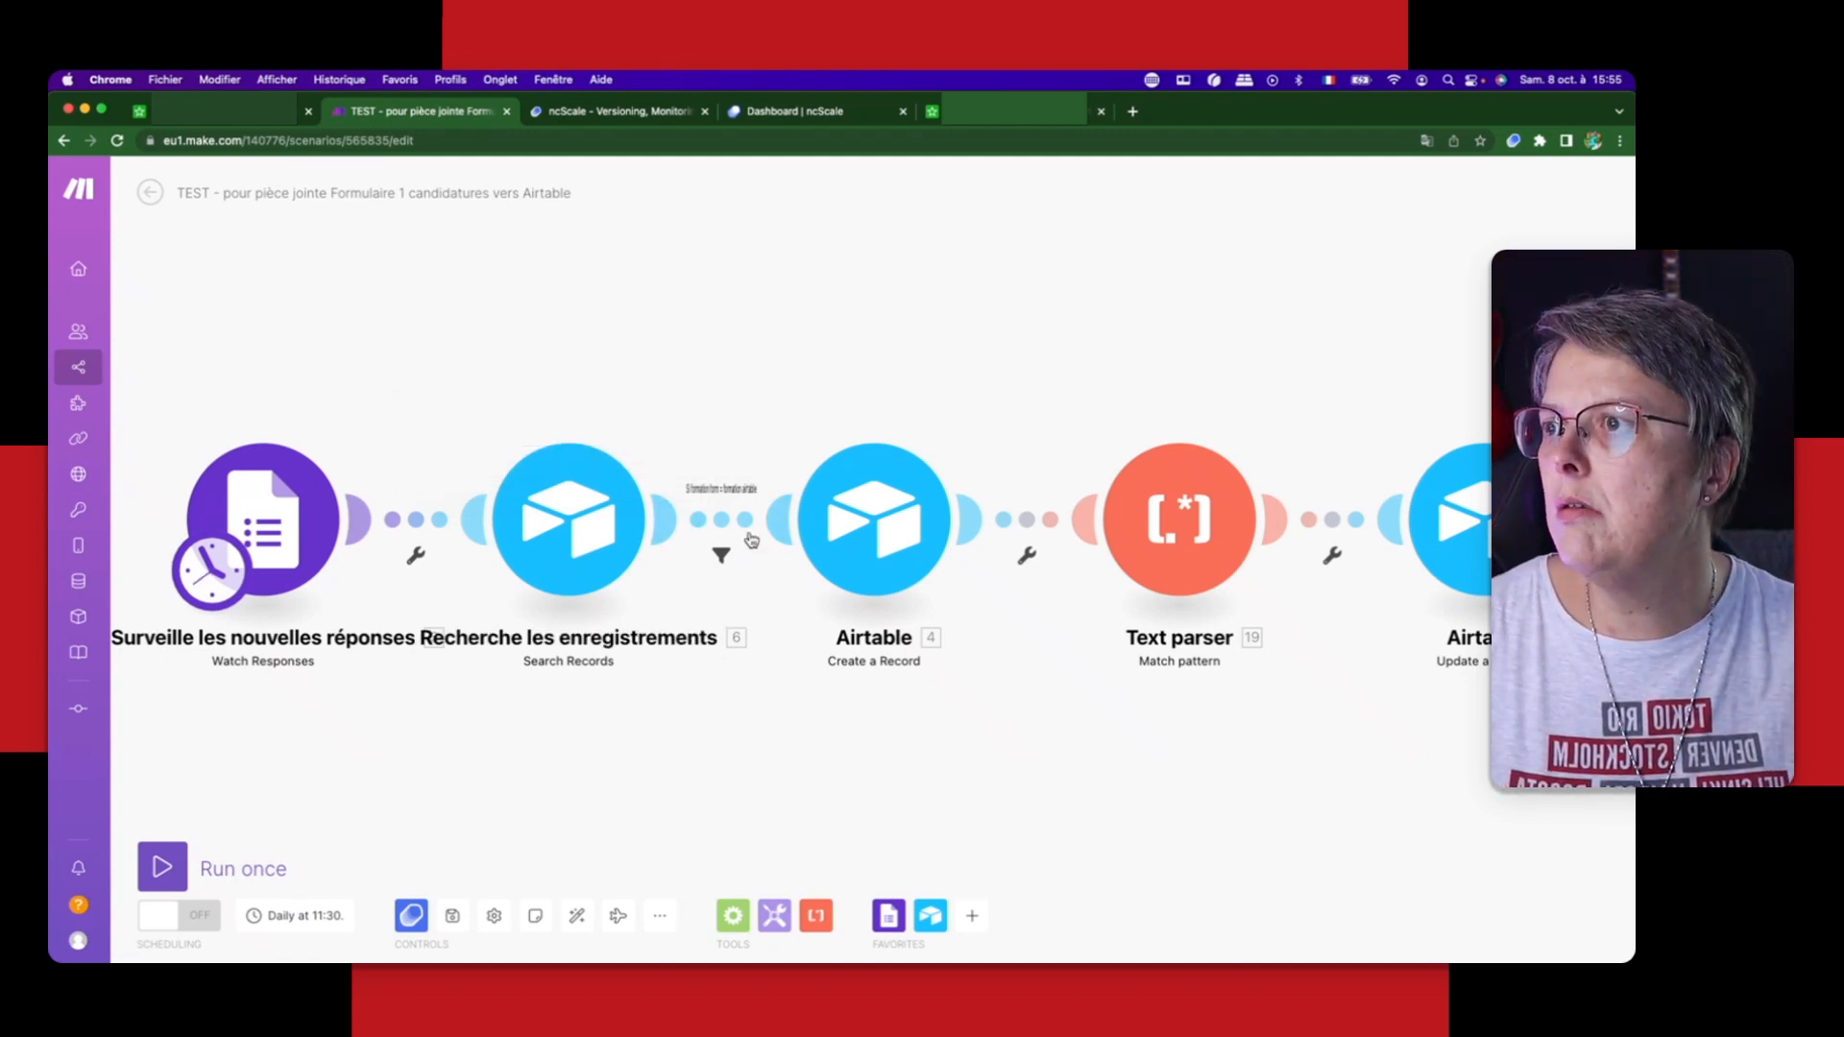
Step: Rename the Airtable Create a Record module "Créer les enregistrements"
right_click(874, 520)
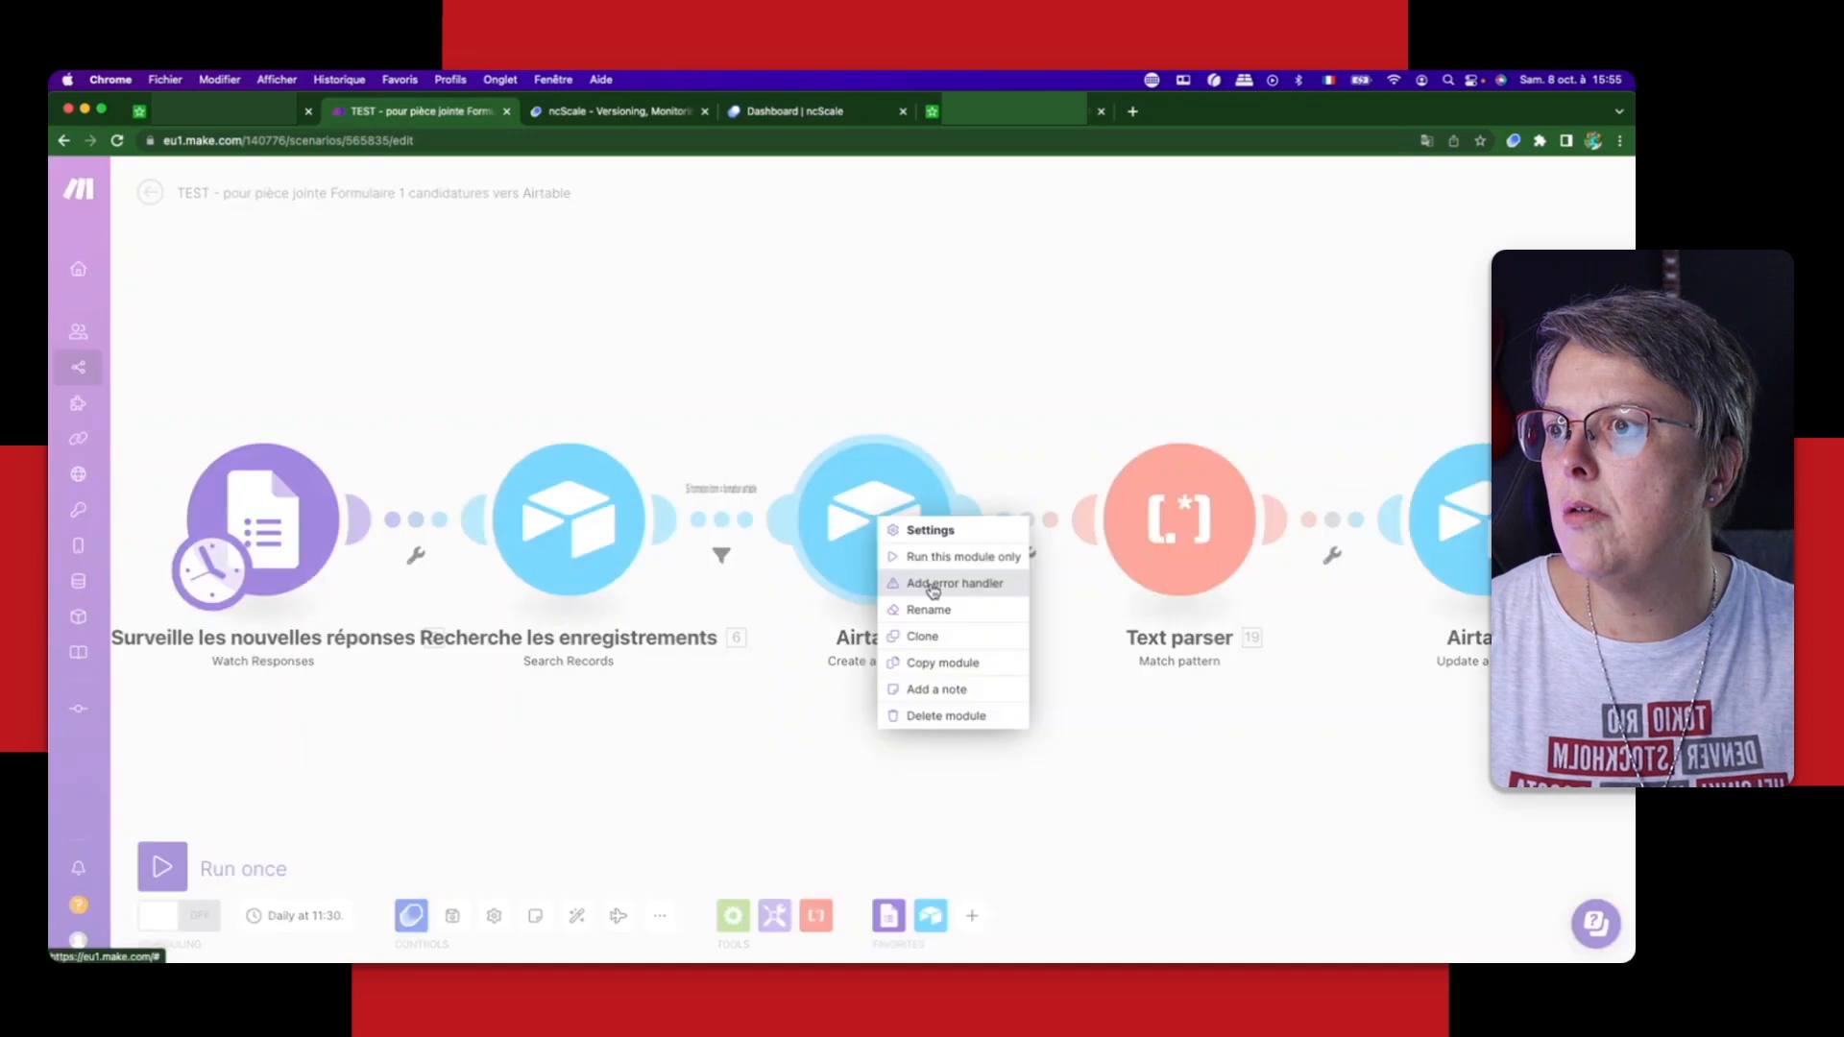
click(928, 609)
text(Cré)
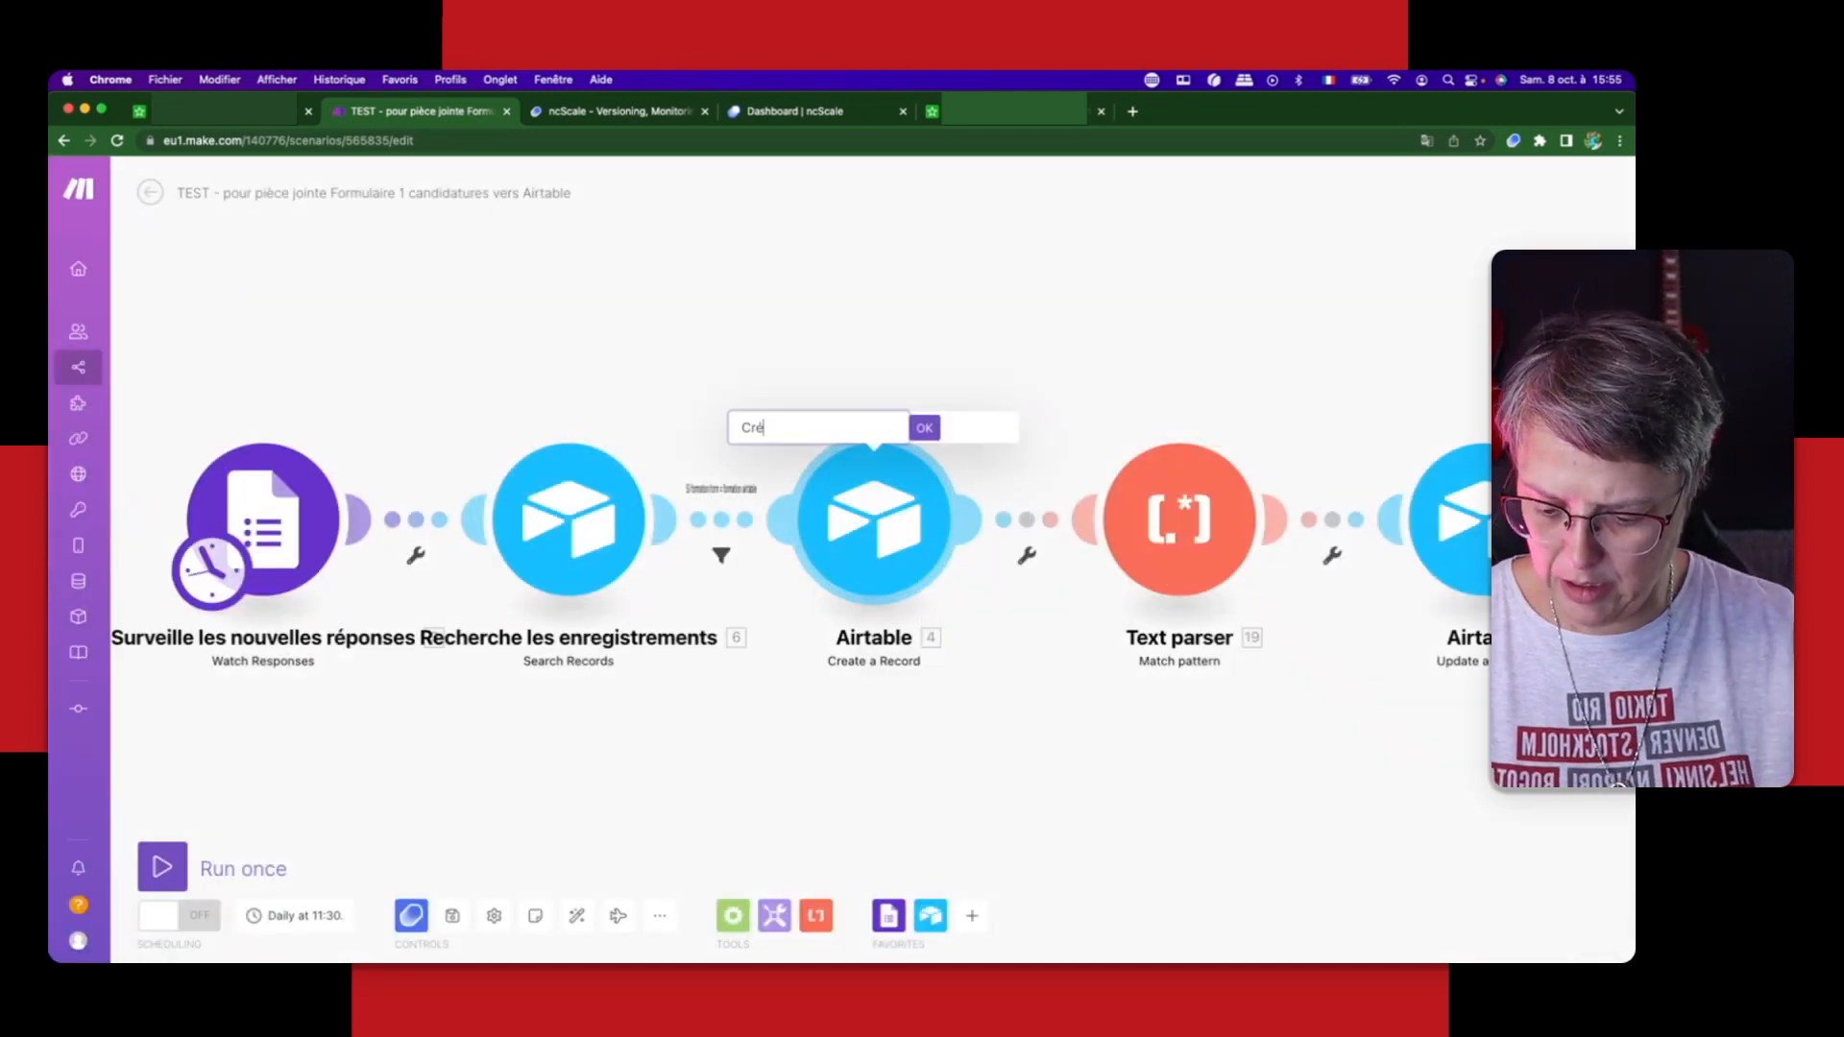
text(er les enre)
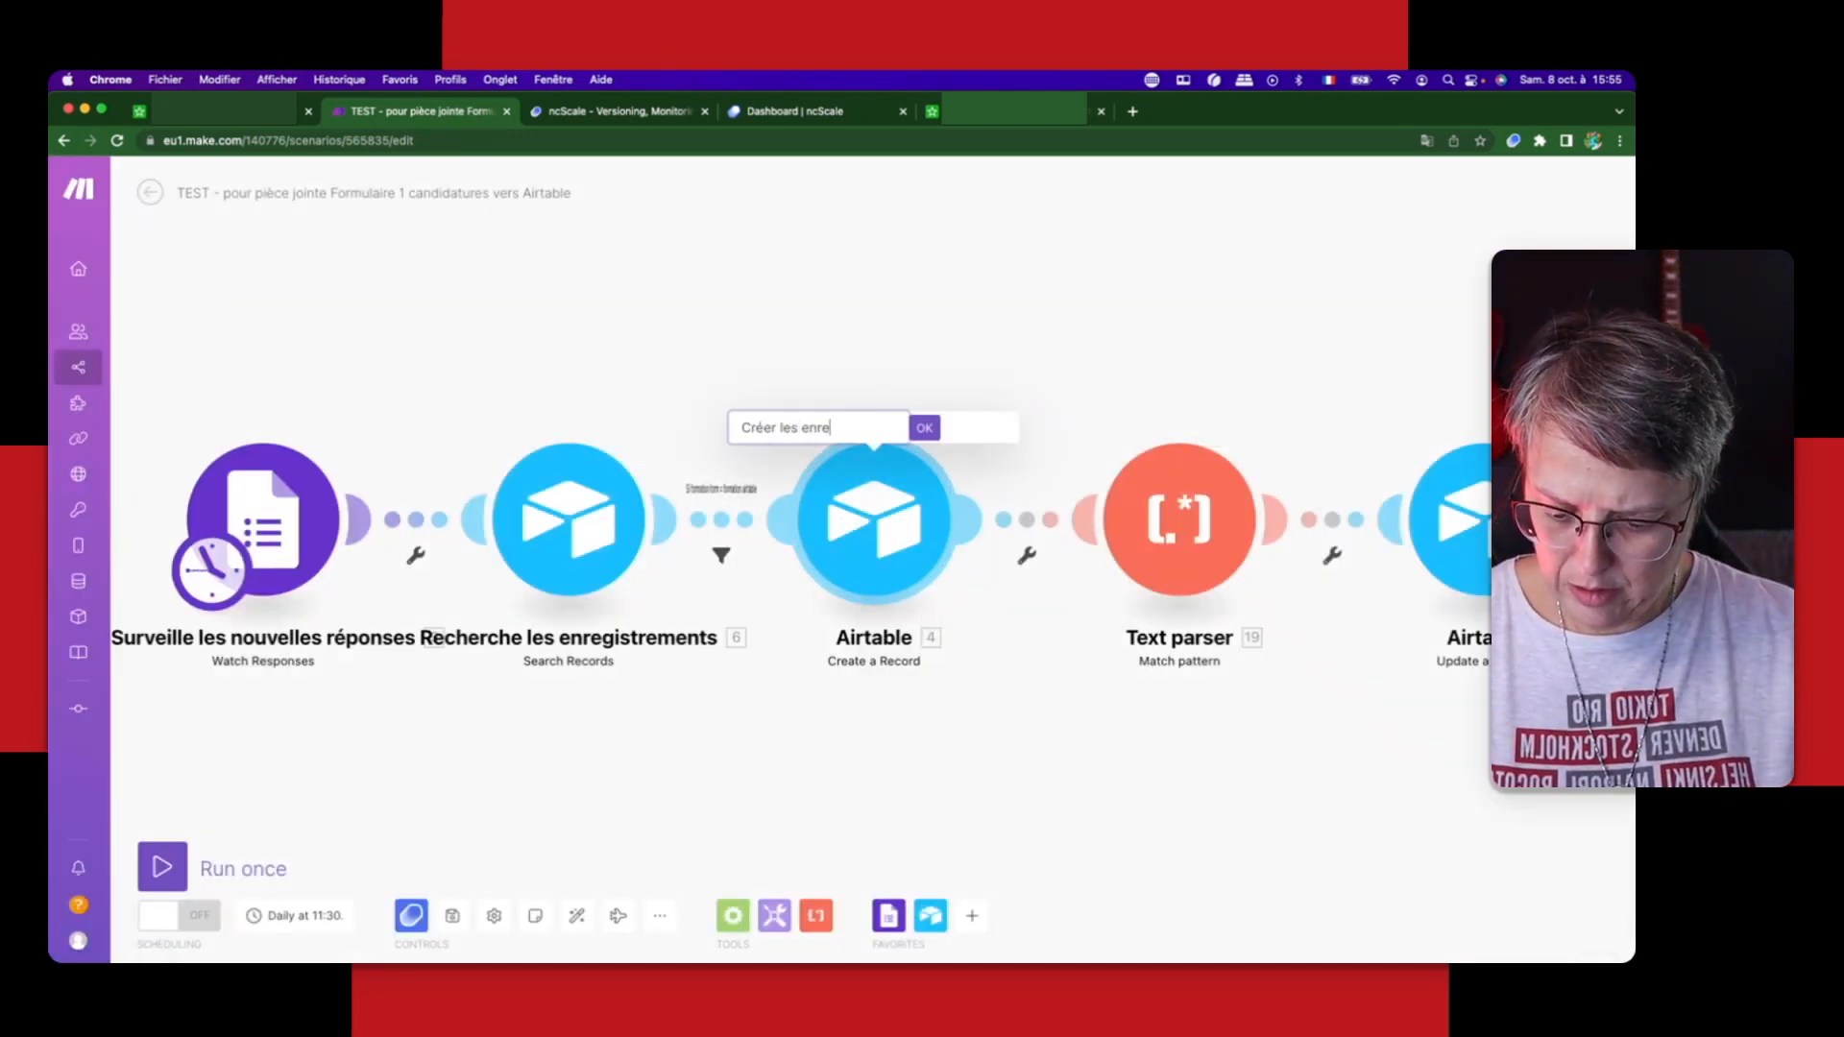
text(gistrements)
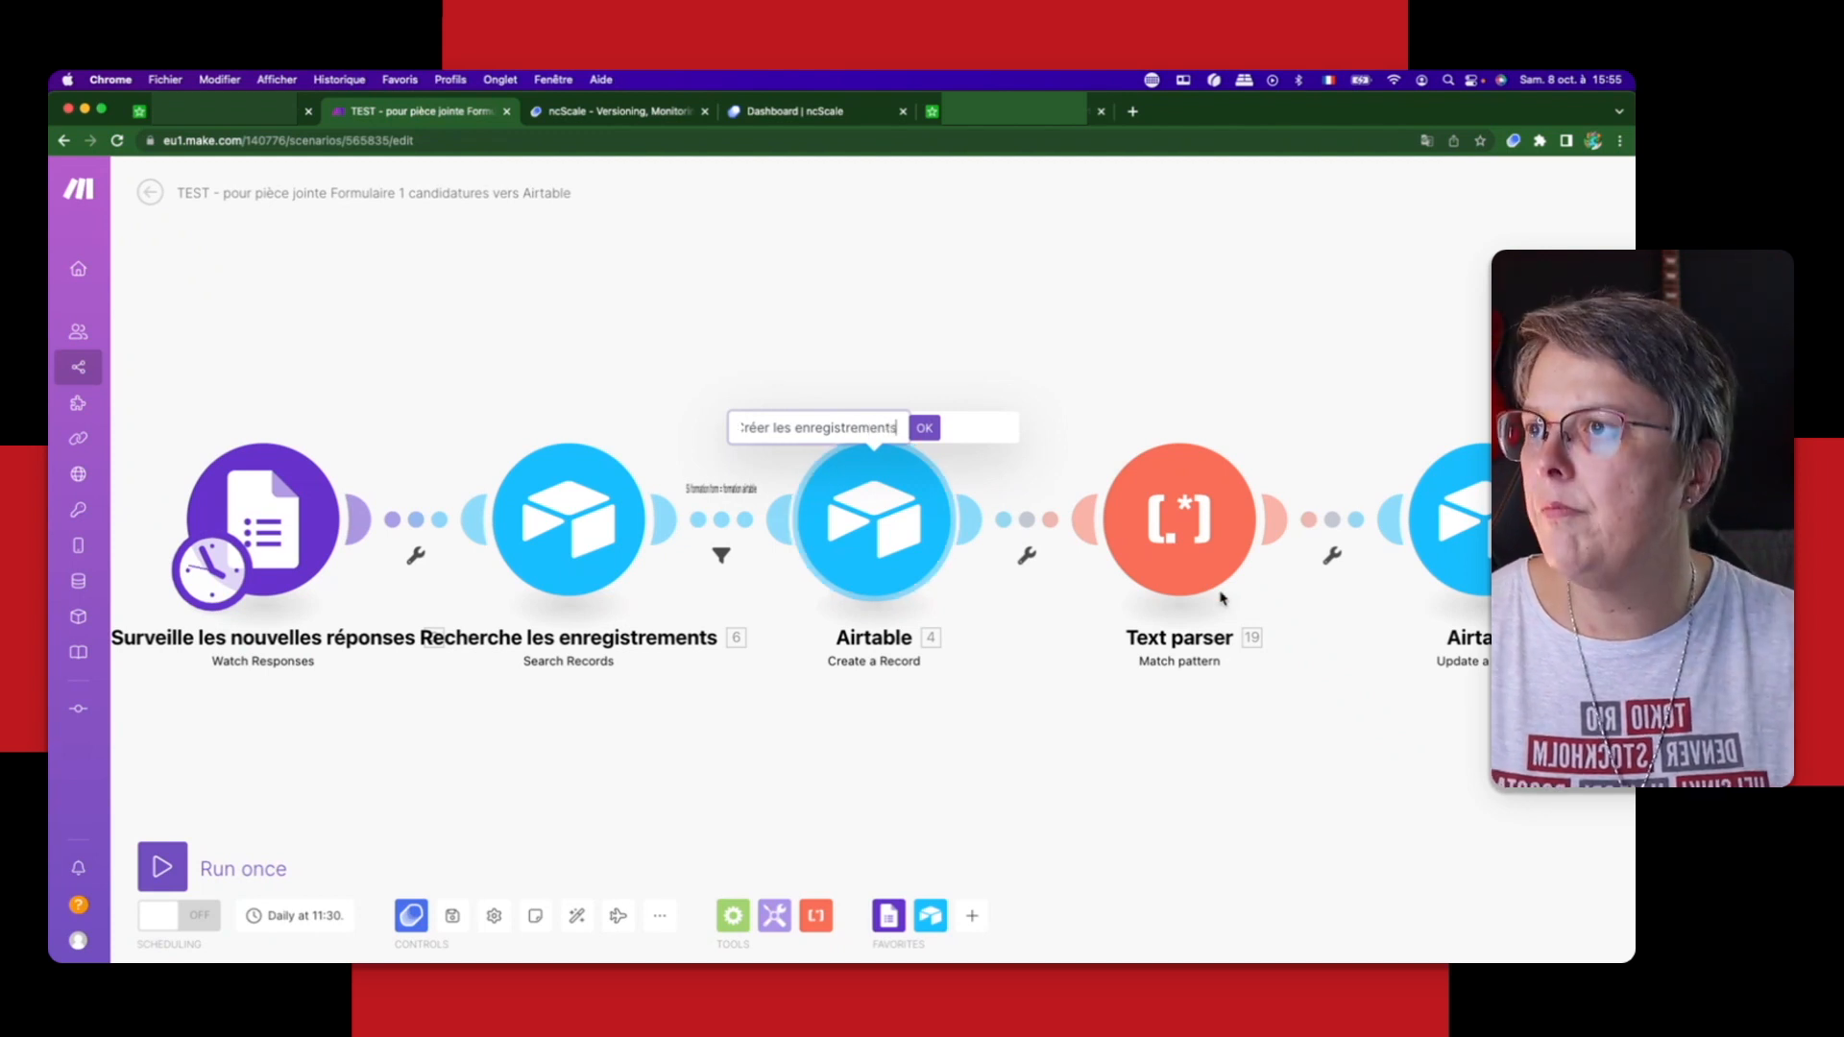
key(Return)
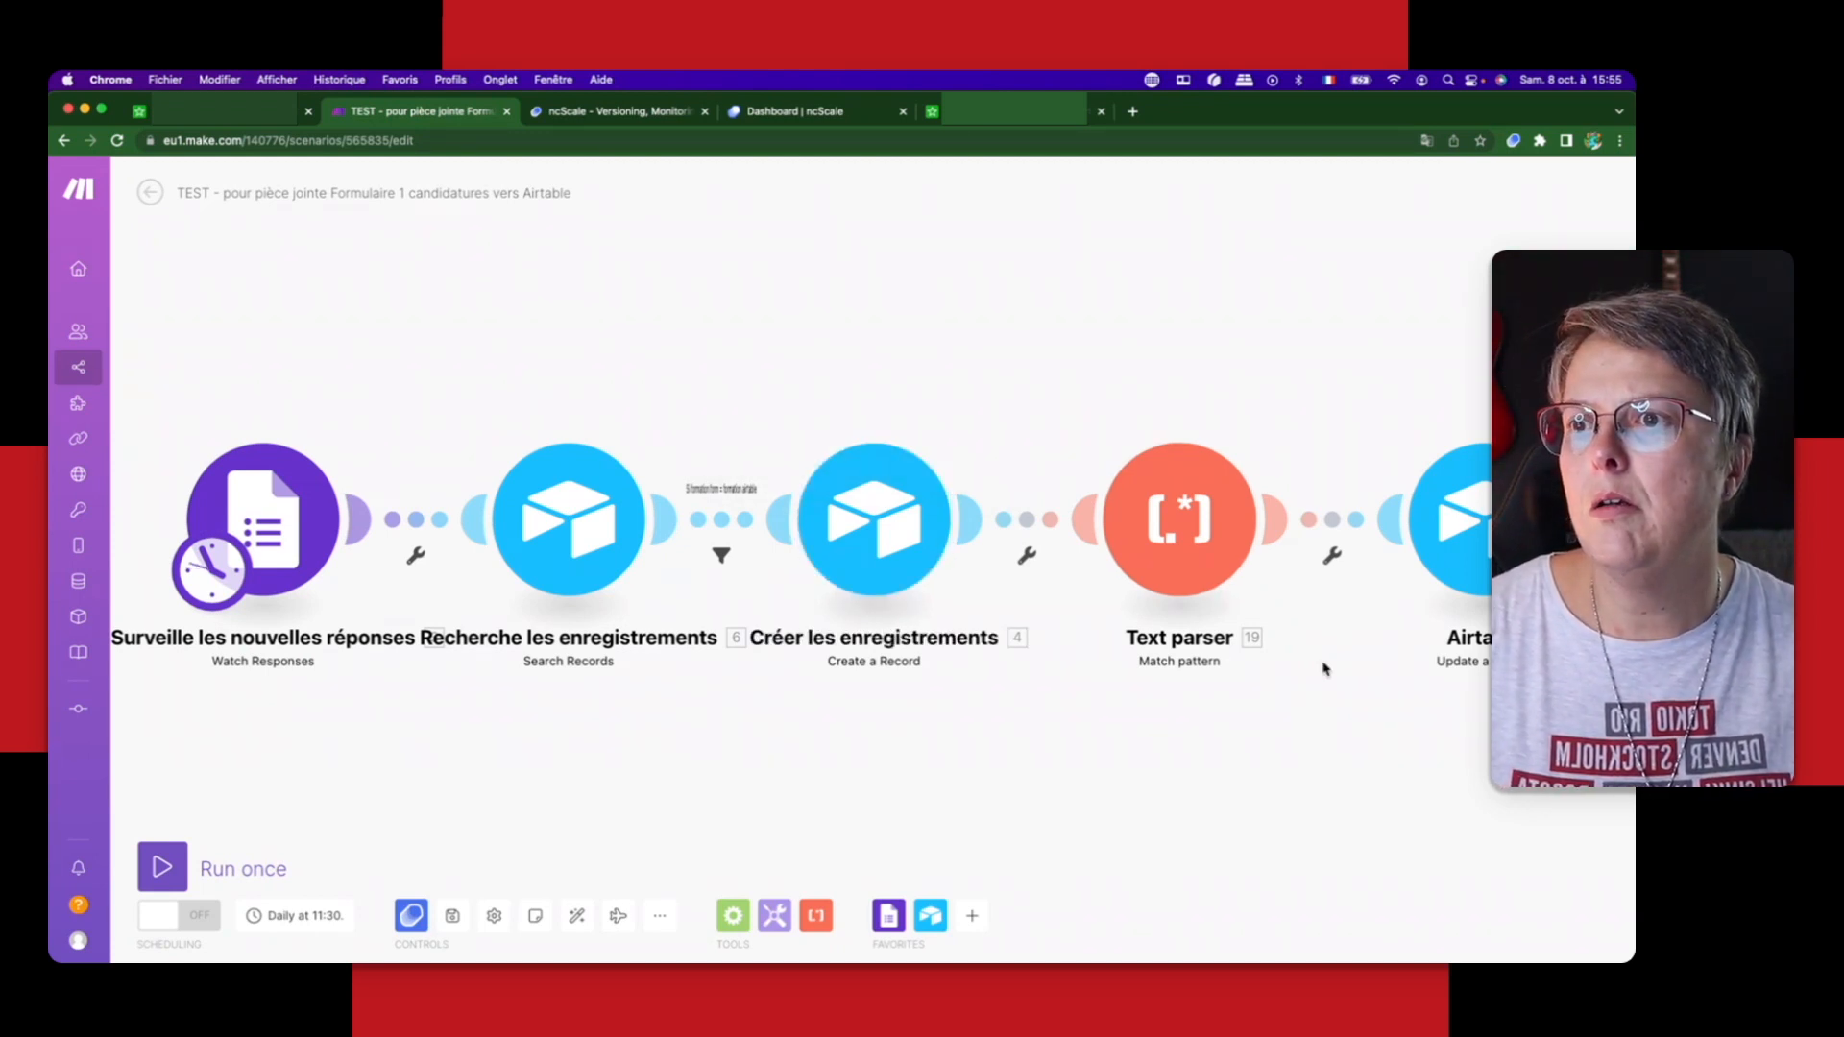
Step: Check the Text parser module's settings without changing them, and rename the module "Recherche l'ID document"
click(1208, 519)
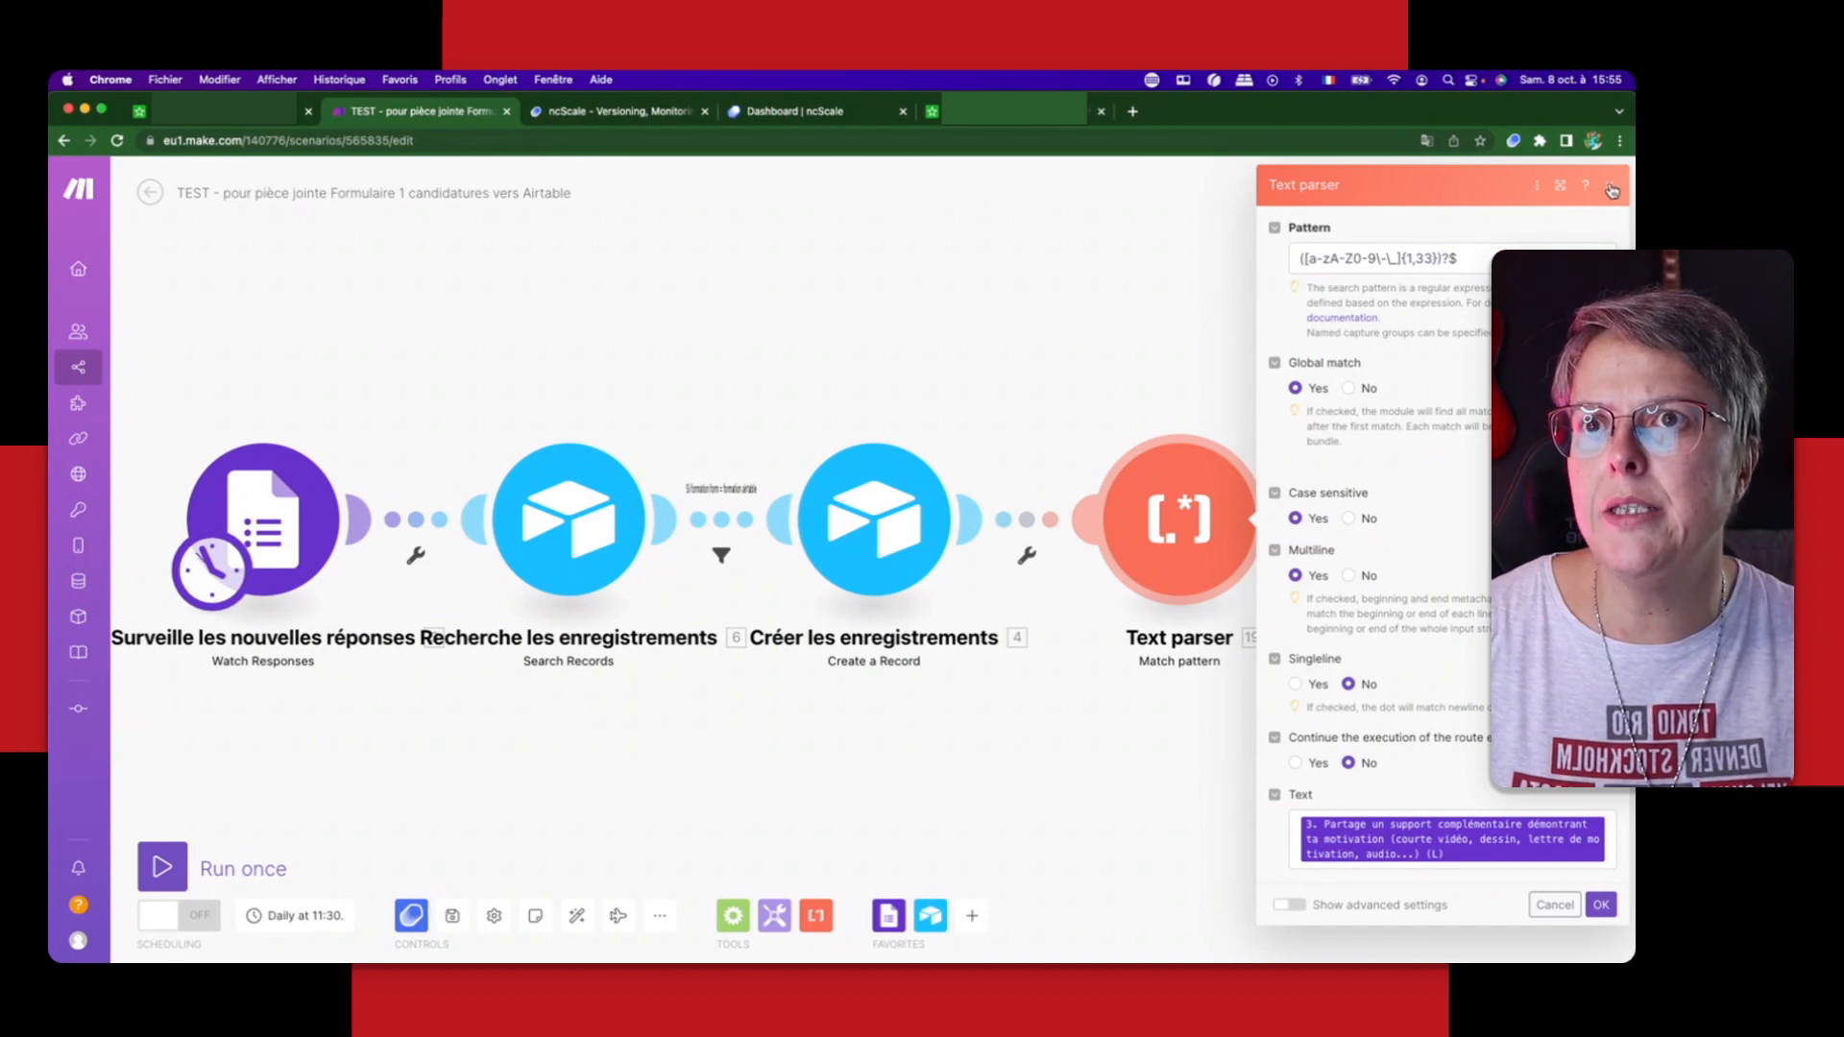
click(1610, 186)
right_click(1215, 512)
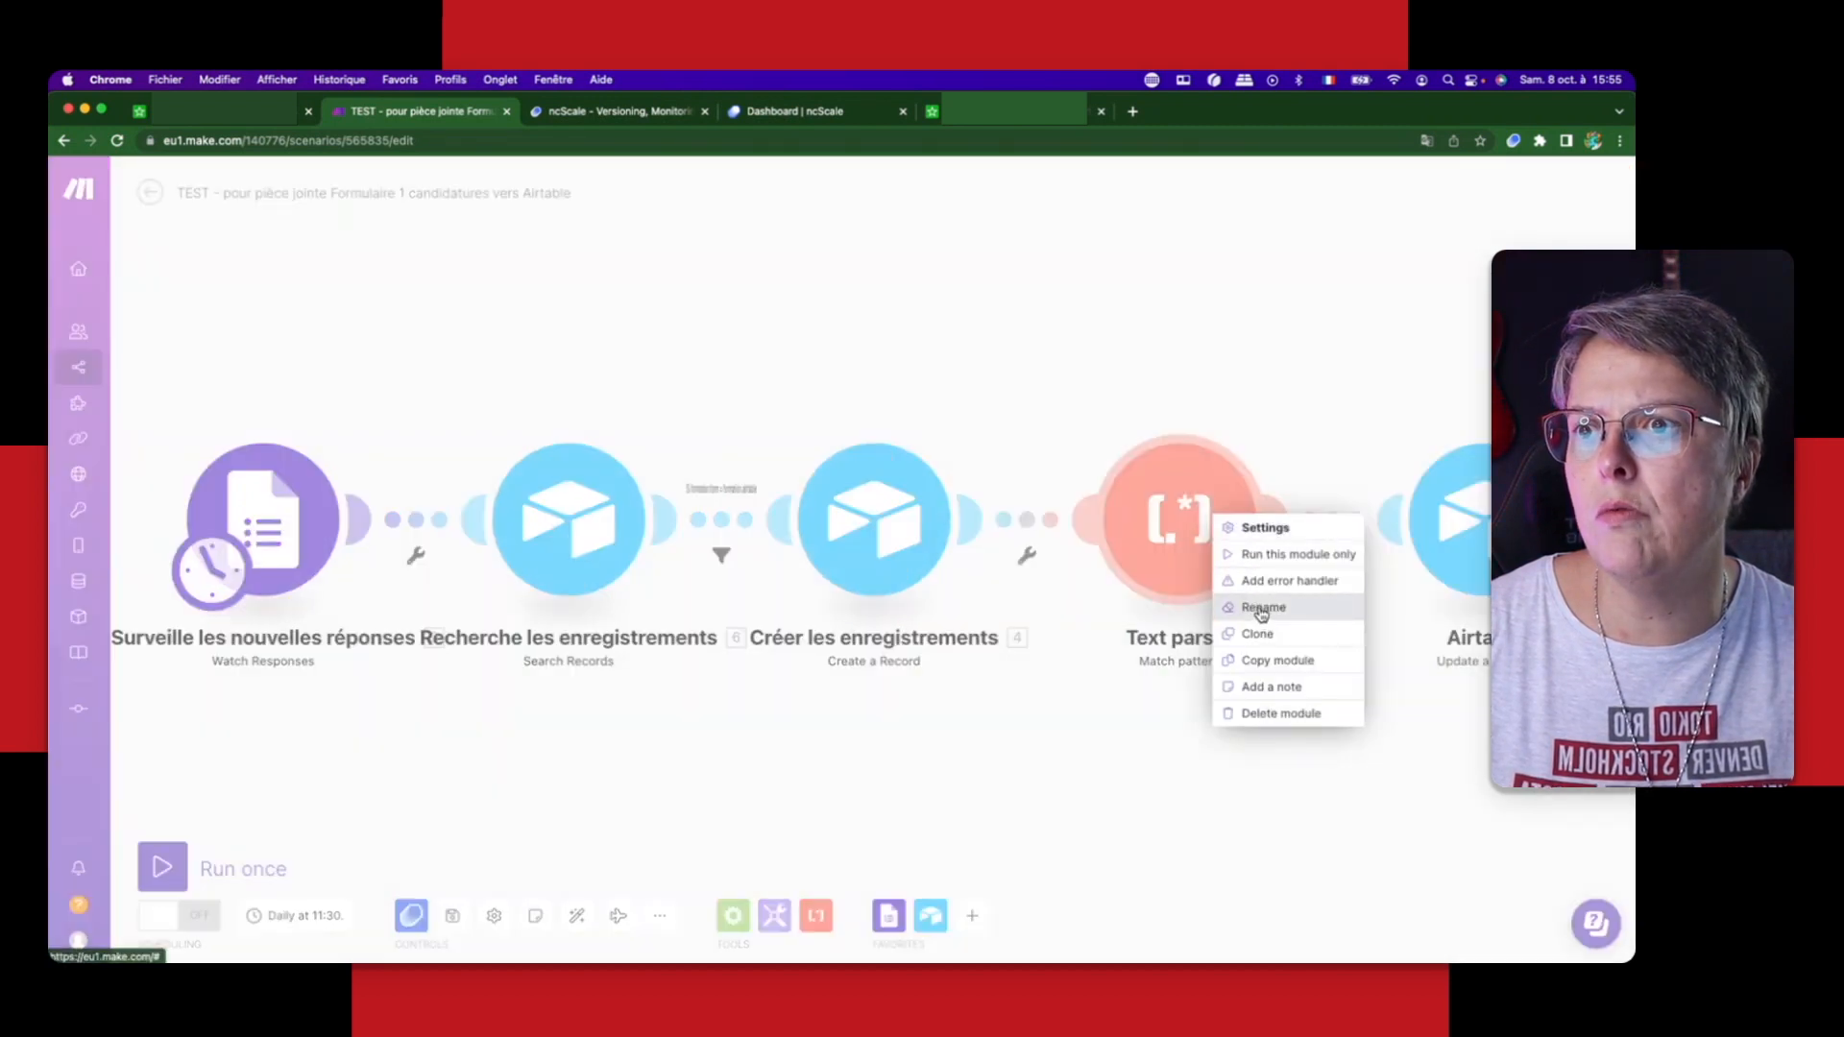
click(1258, 611)
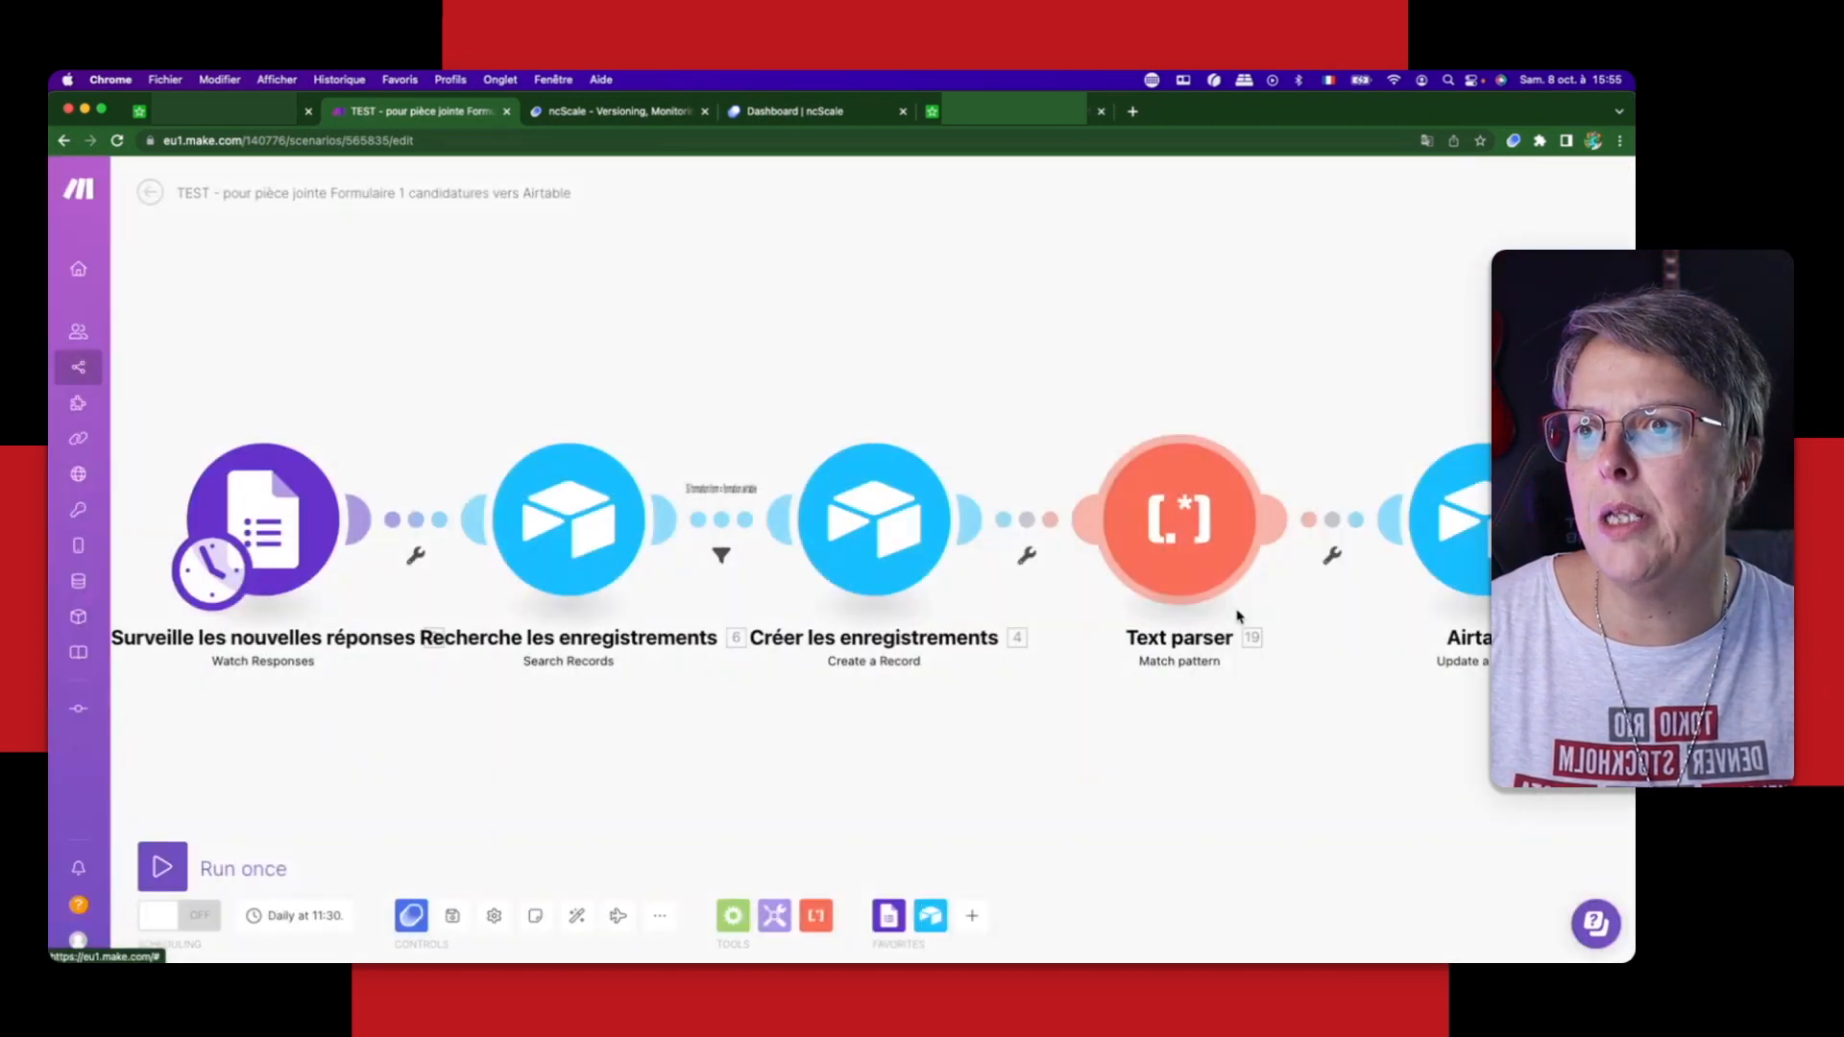
text(Recher)
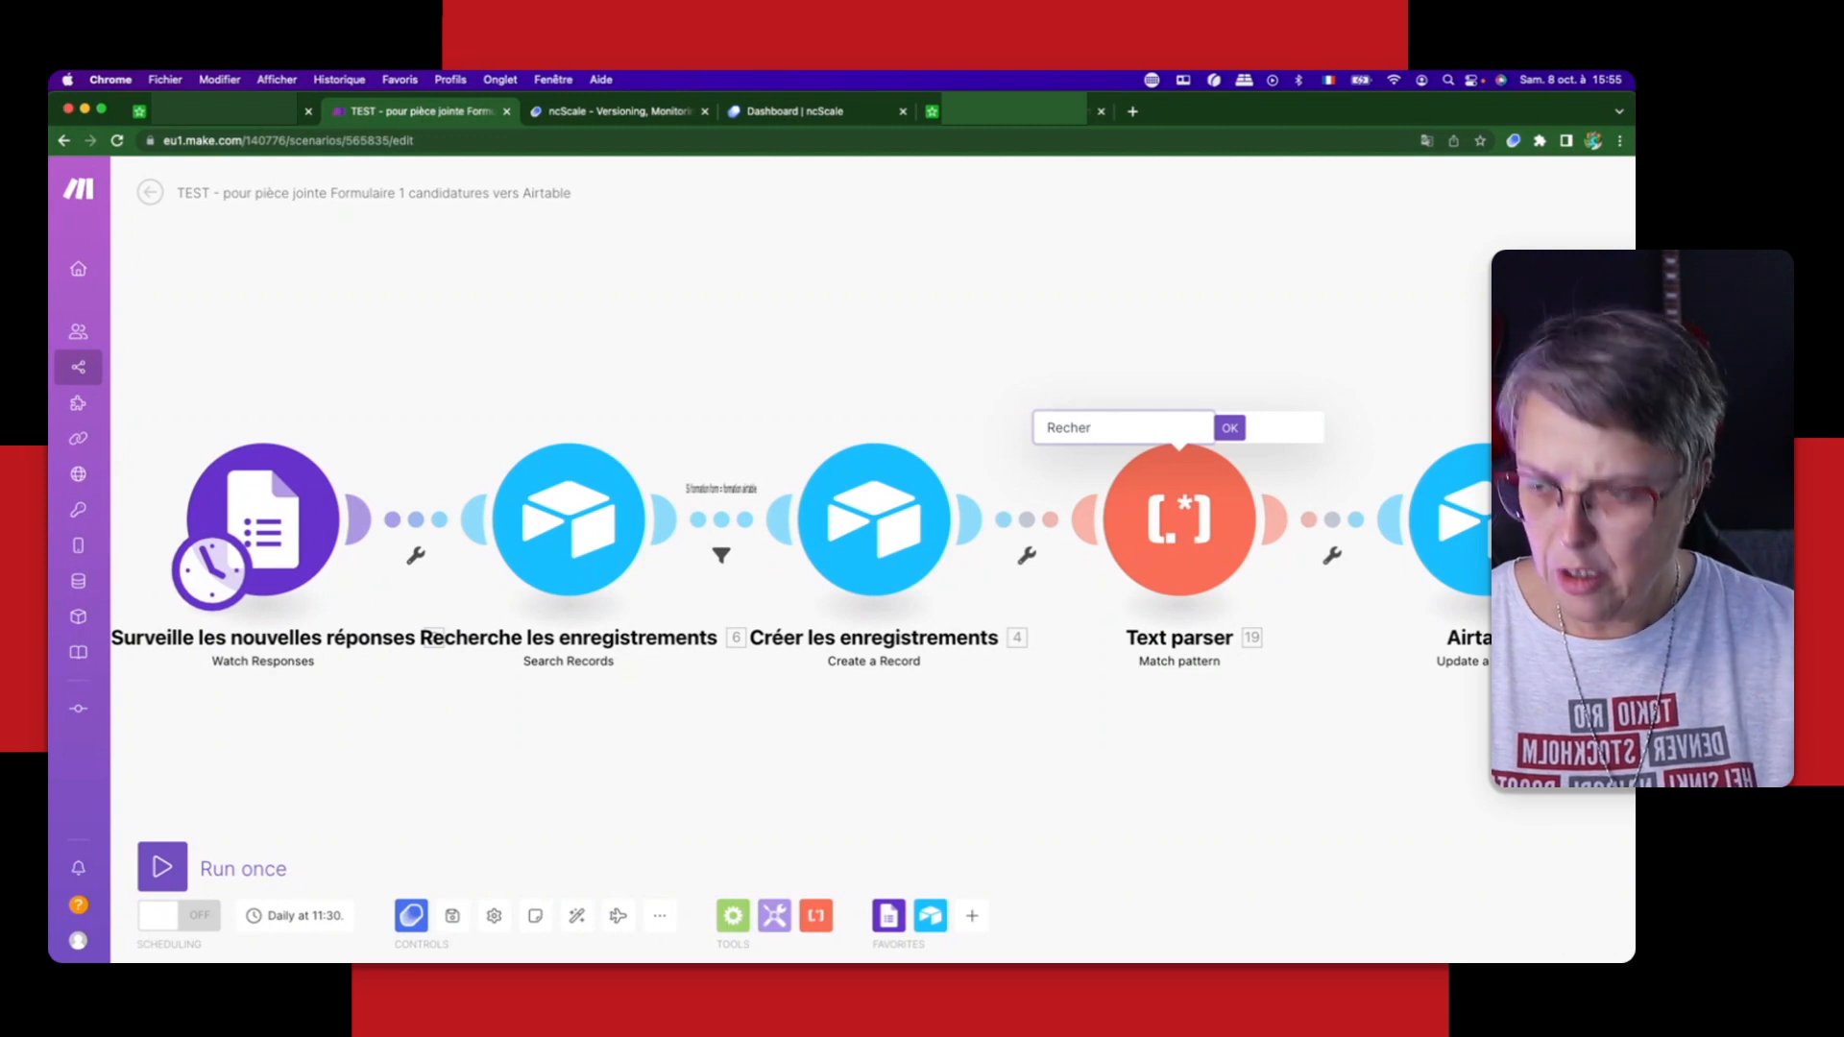
text(che)
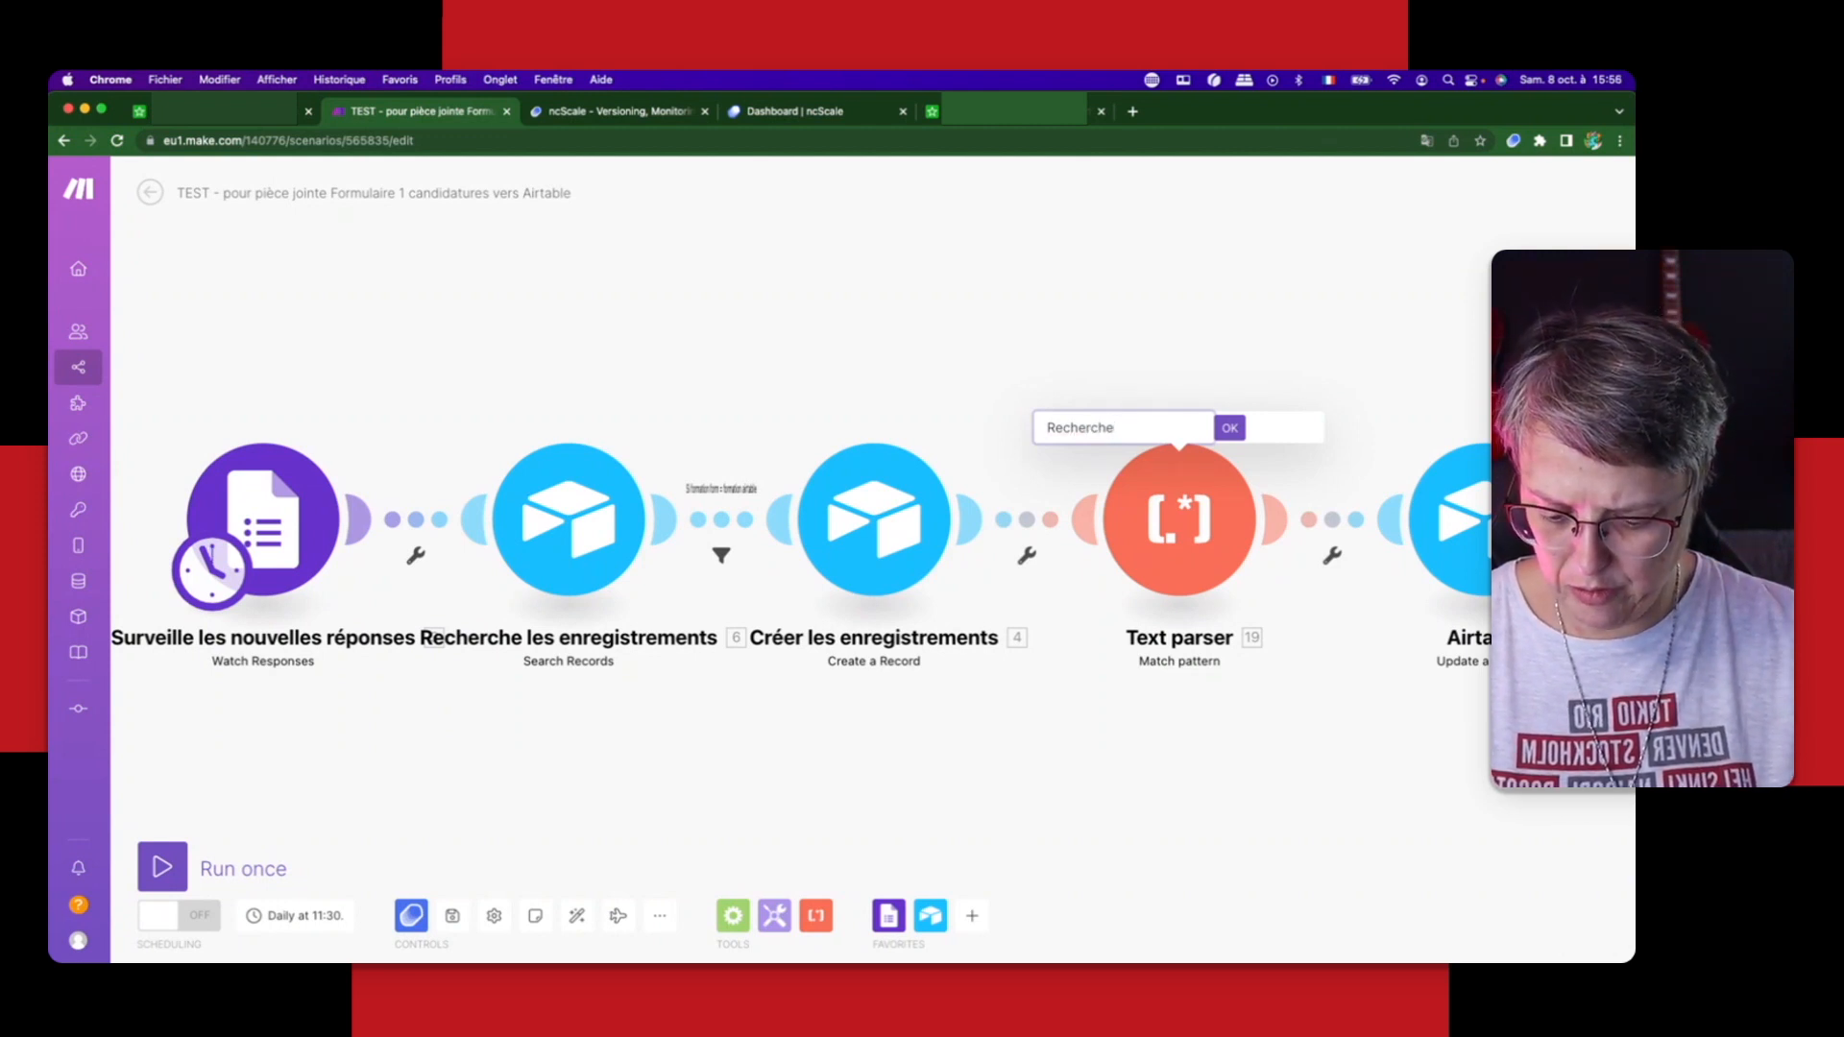
text( l'ID docum)
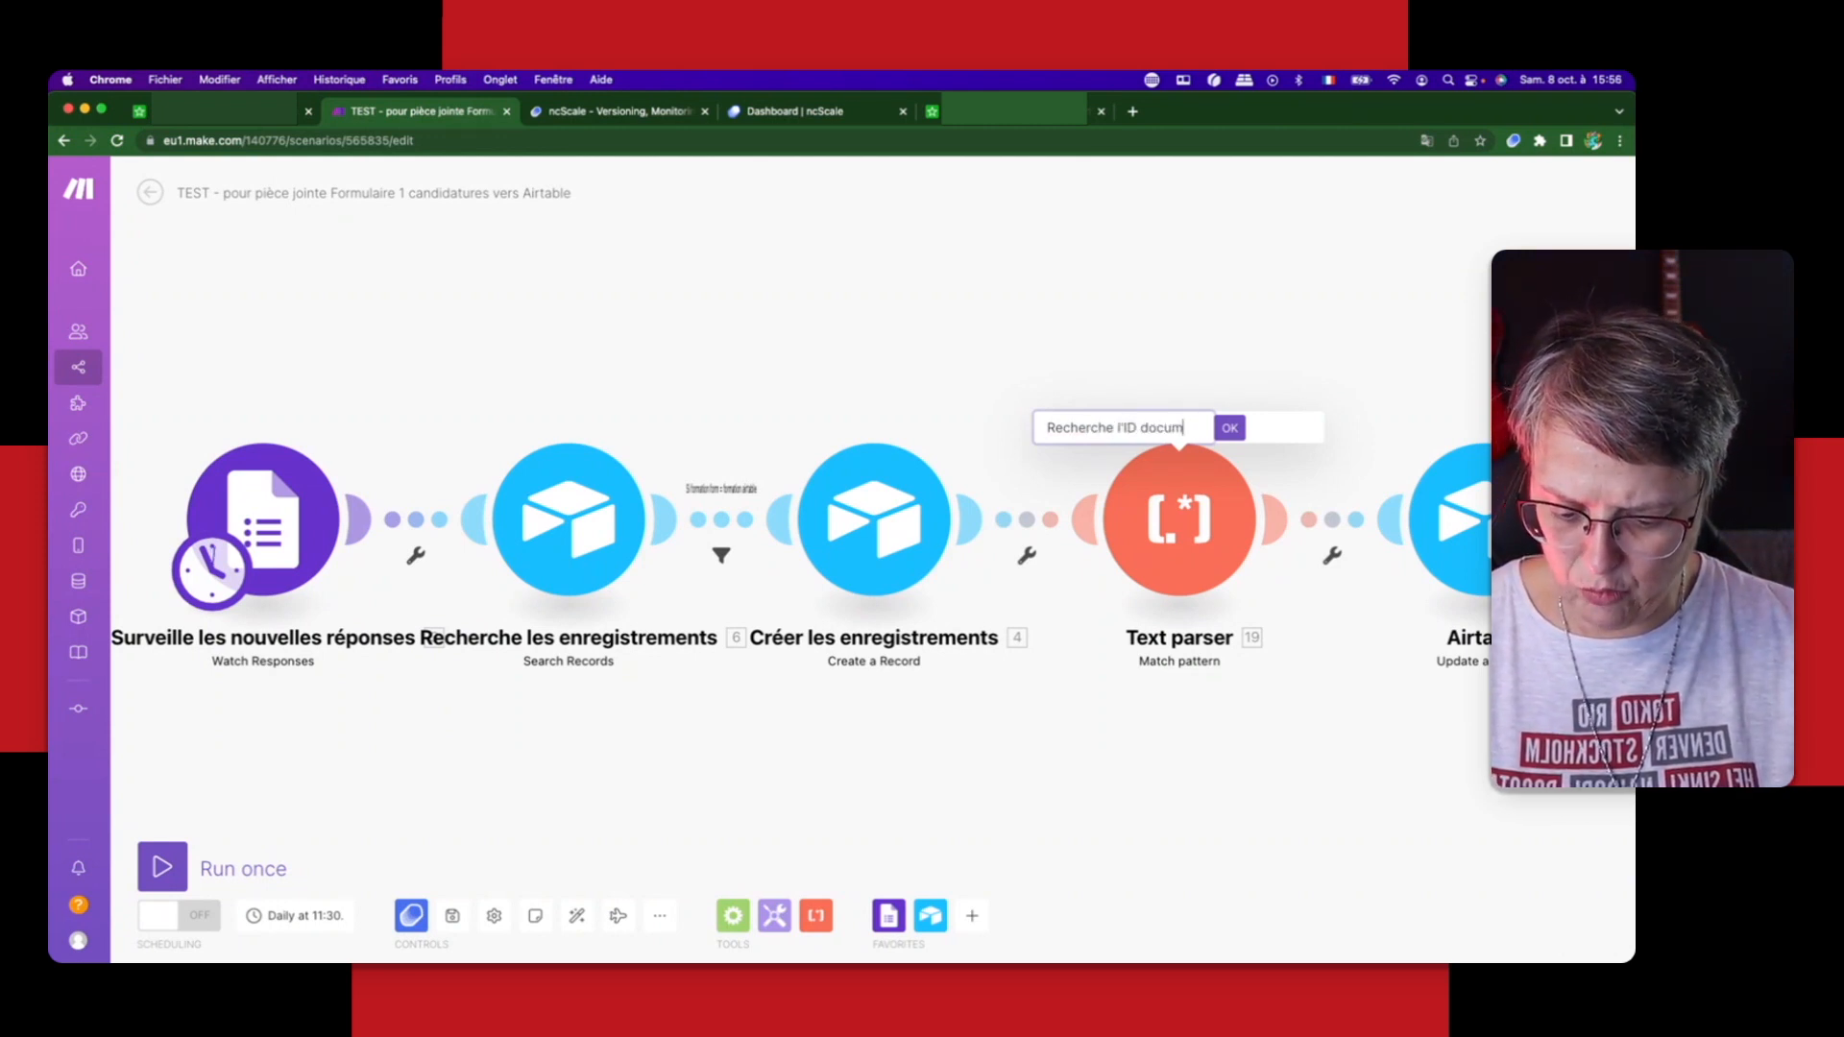
text(ent)
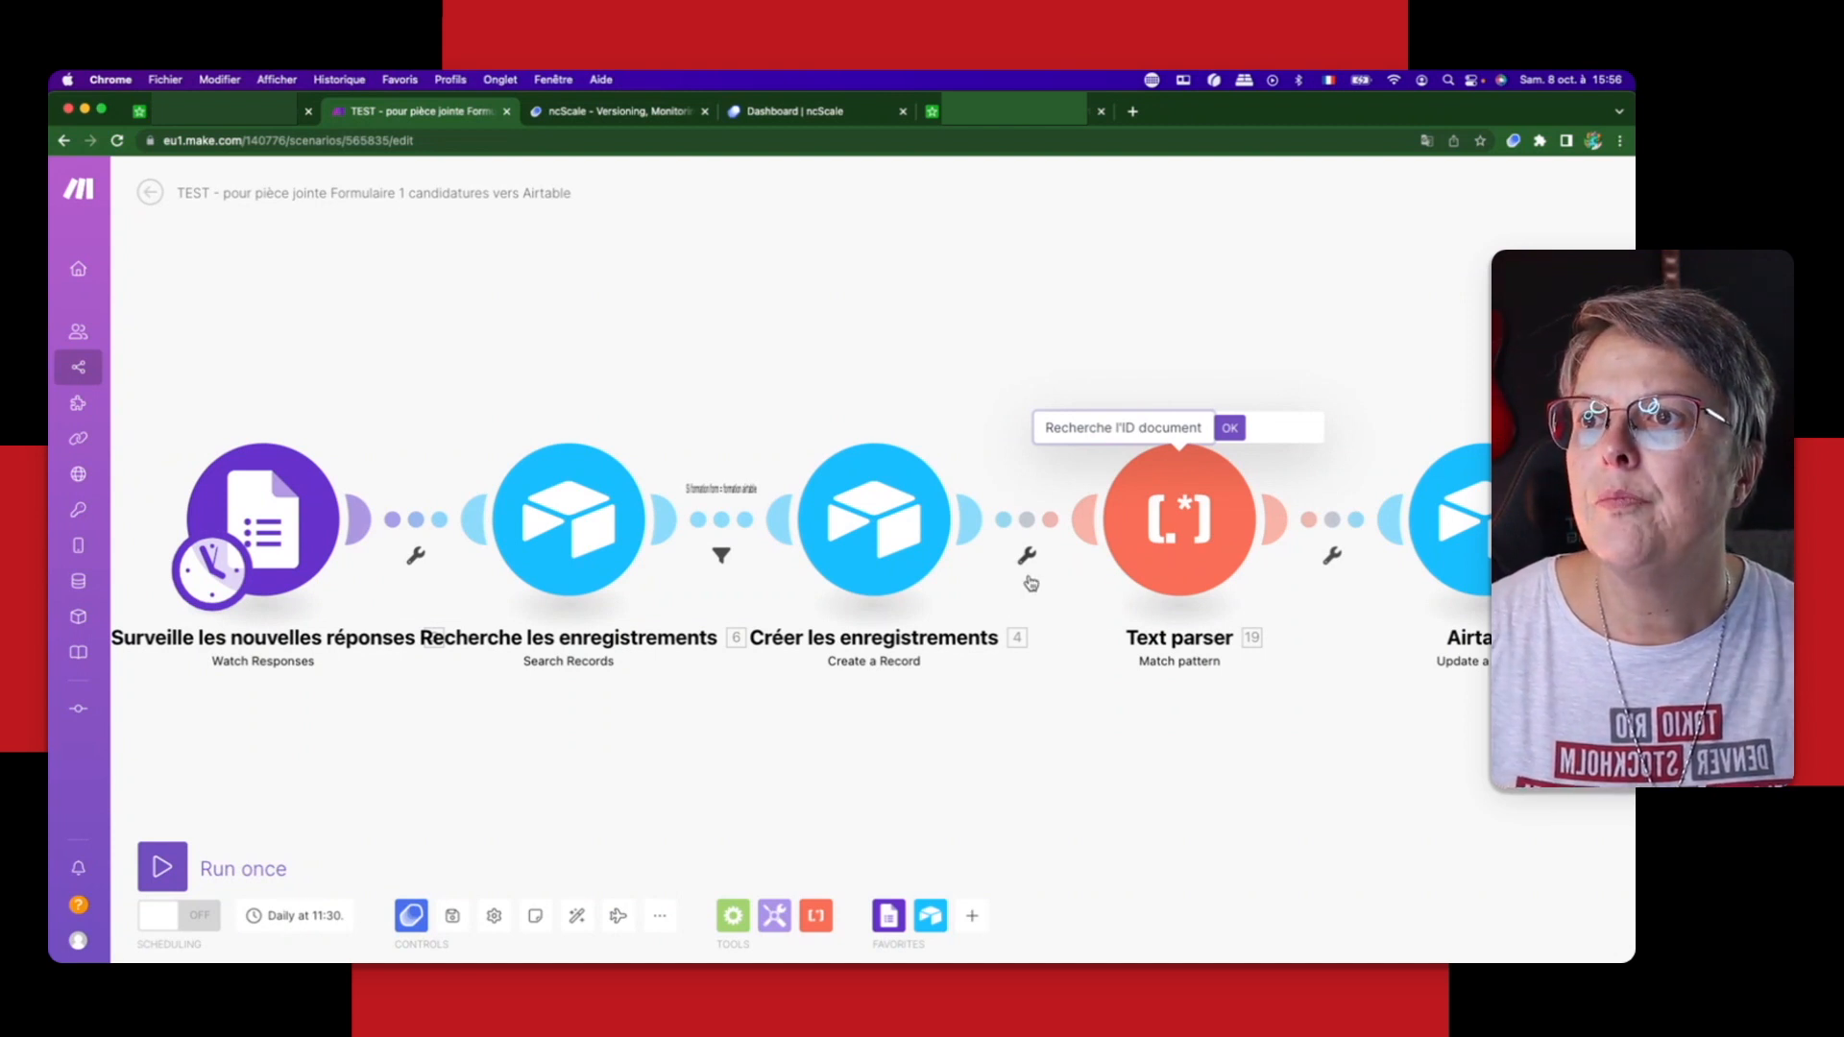
key(Return)
Step: Check the Airtable Update a Record module's field mappings without changing them, and rename the module "Ajout de la PJ"
right_click(1479, 501)
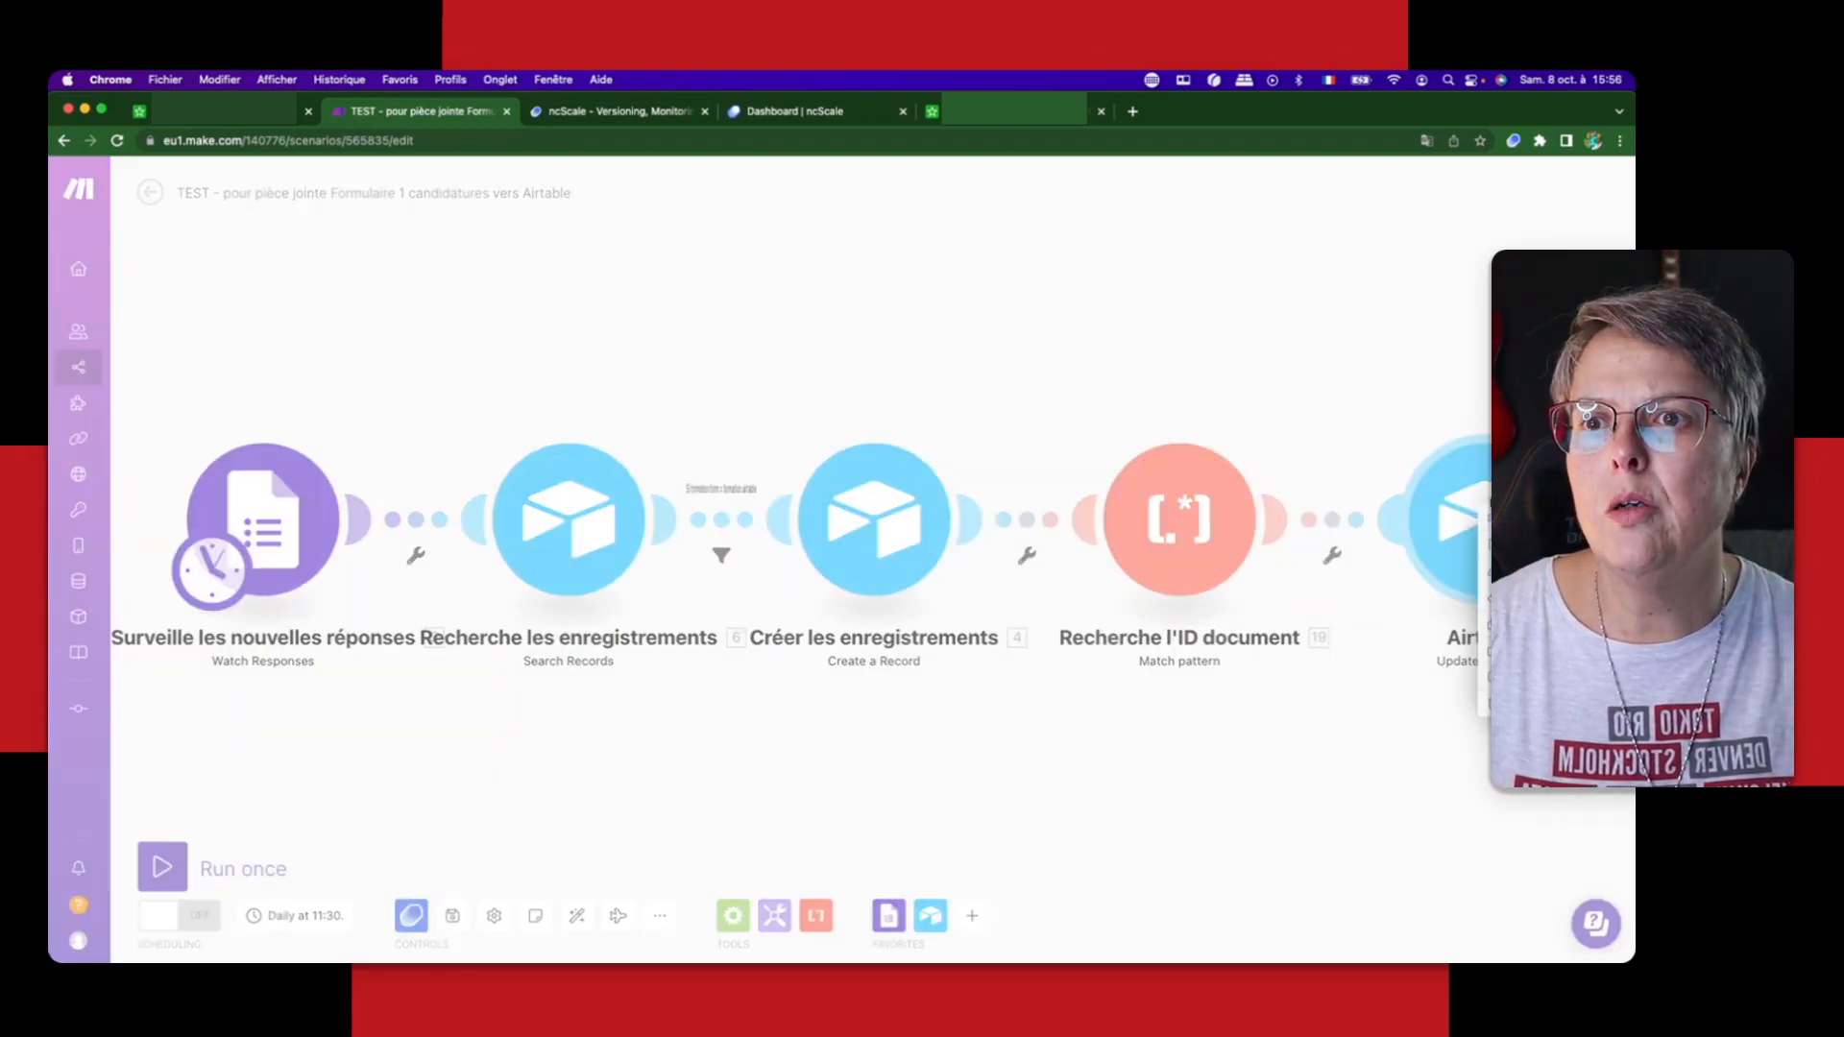
click(1467, 513)
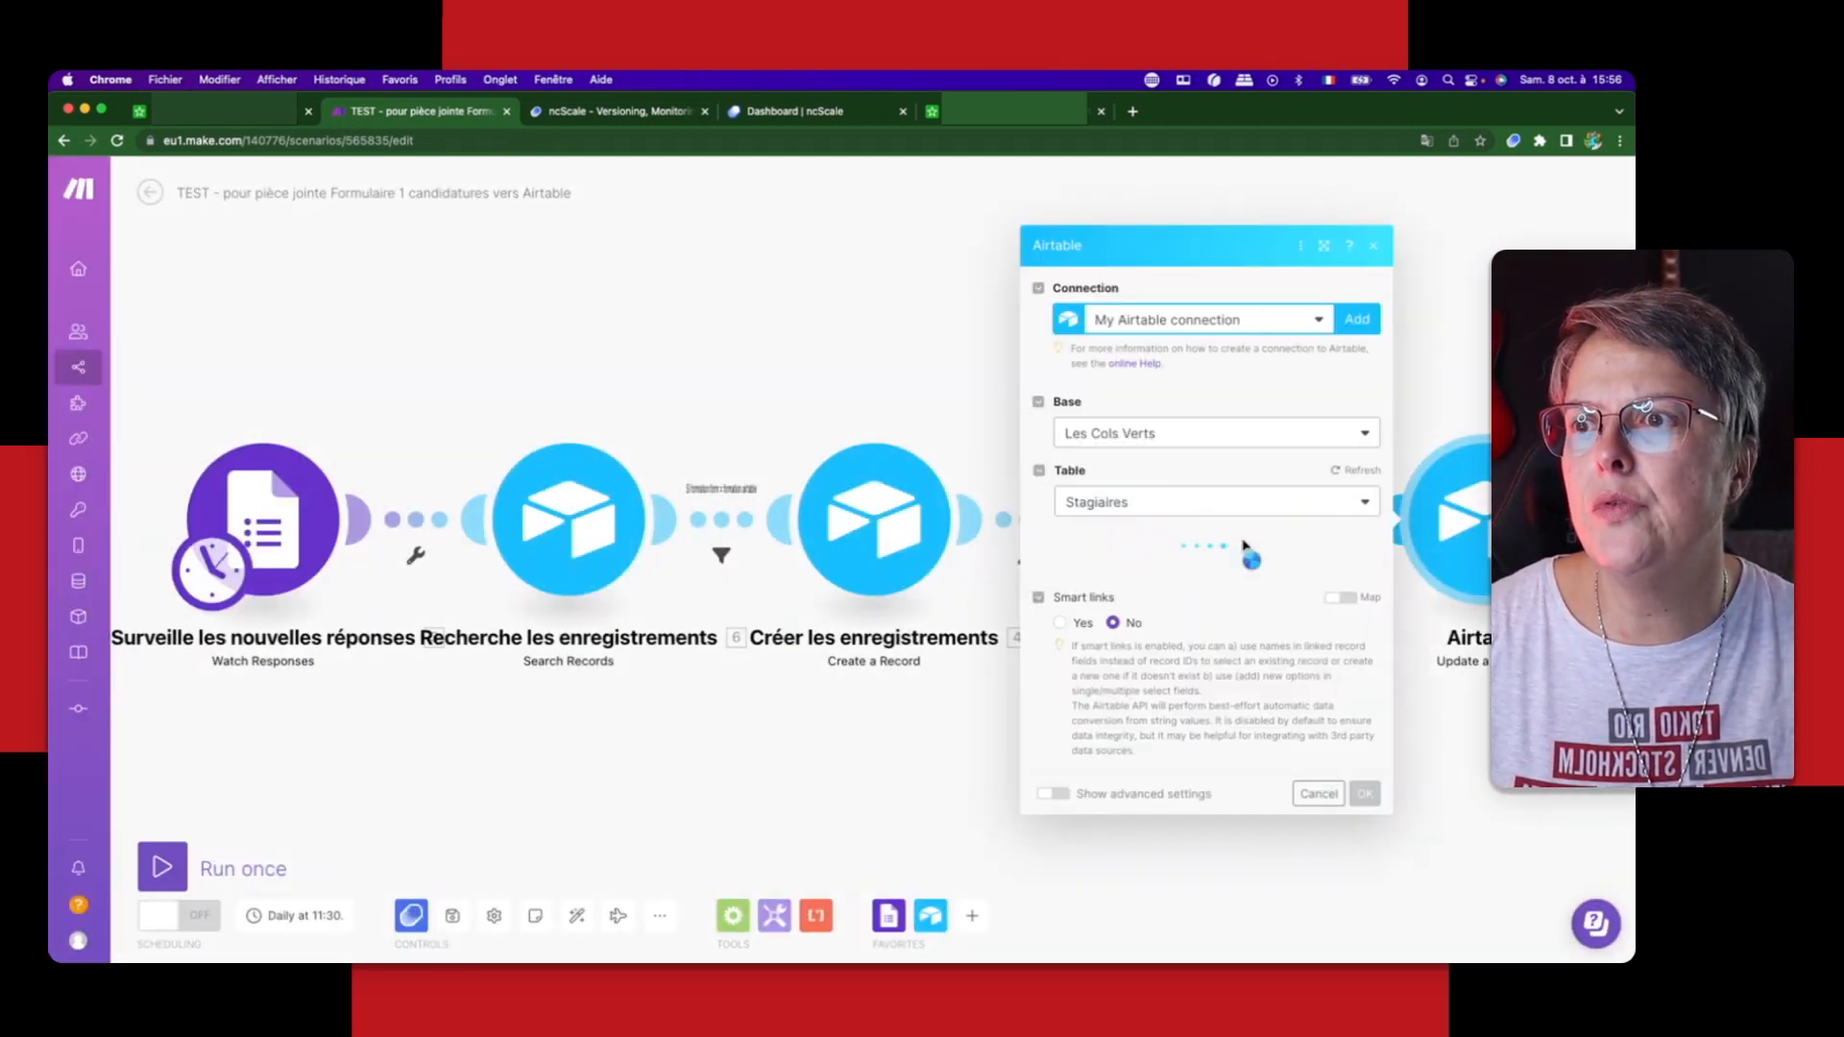
scroll(1244, 547, down, 10)
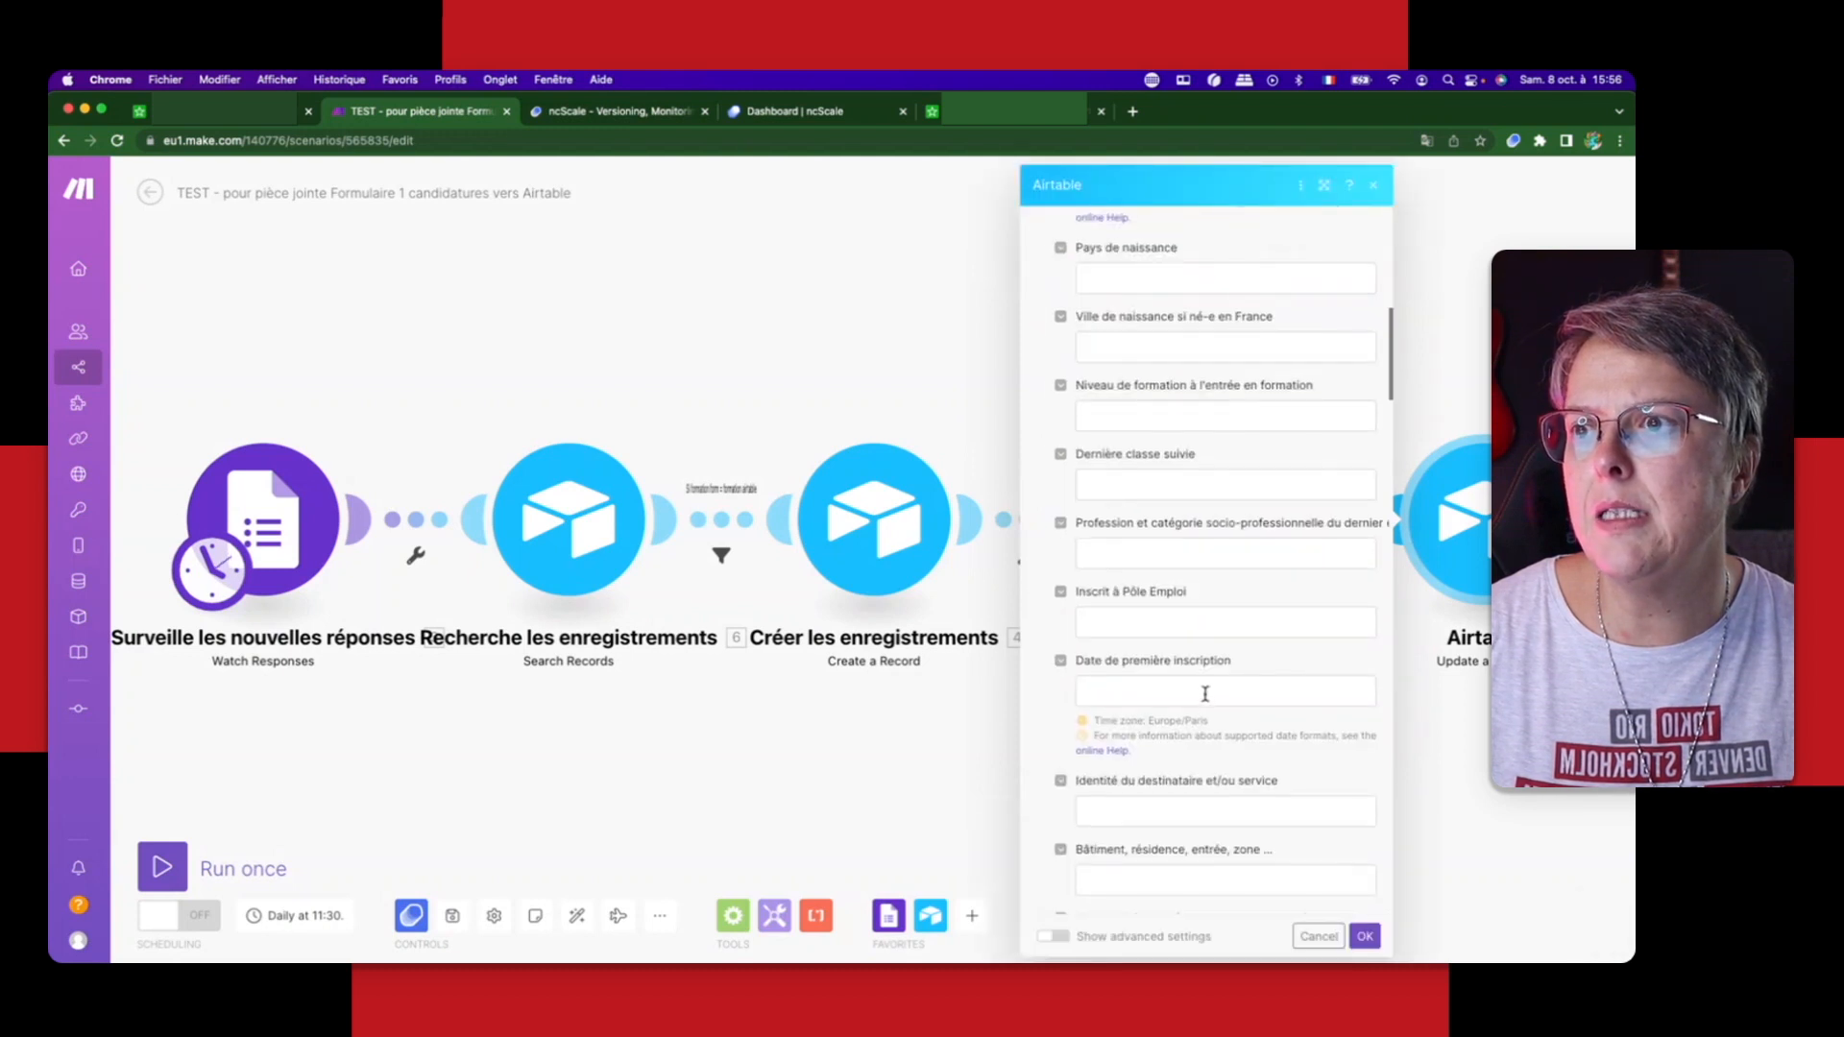
scroll(1211, 691, down, 15)
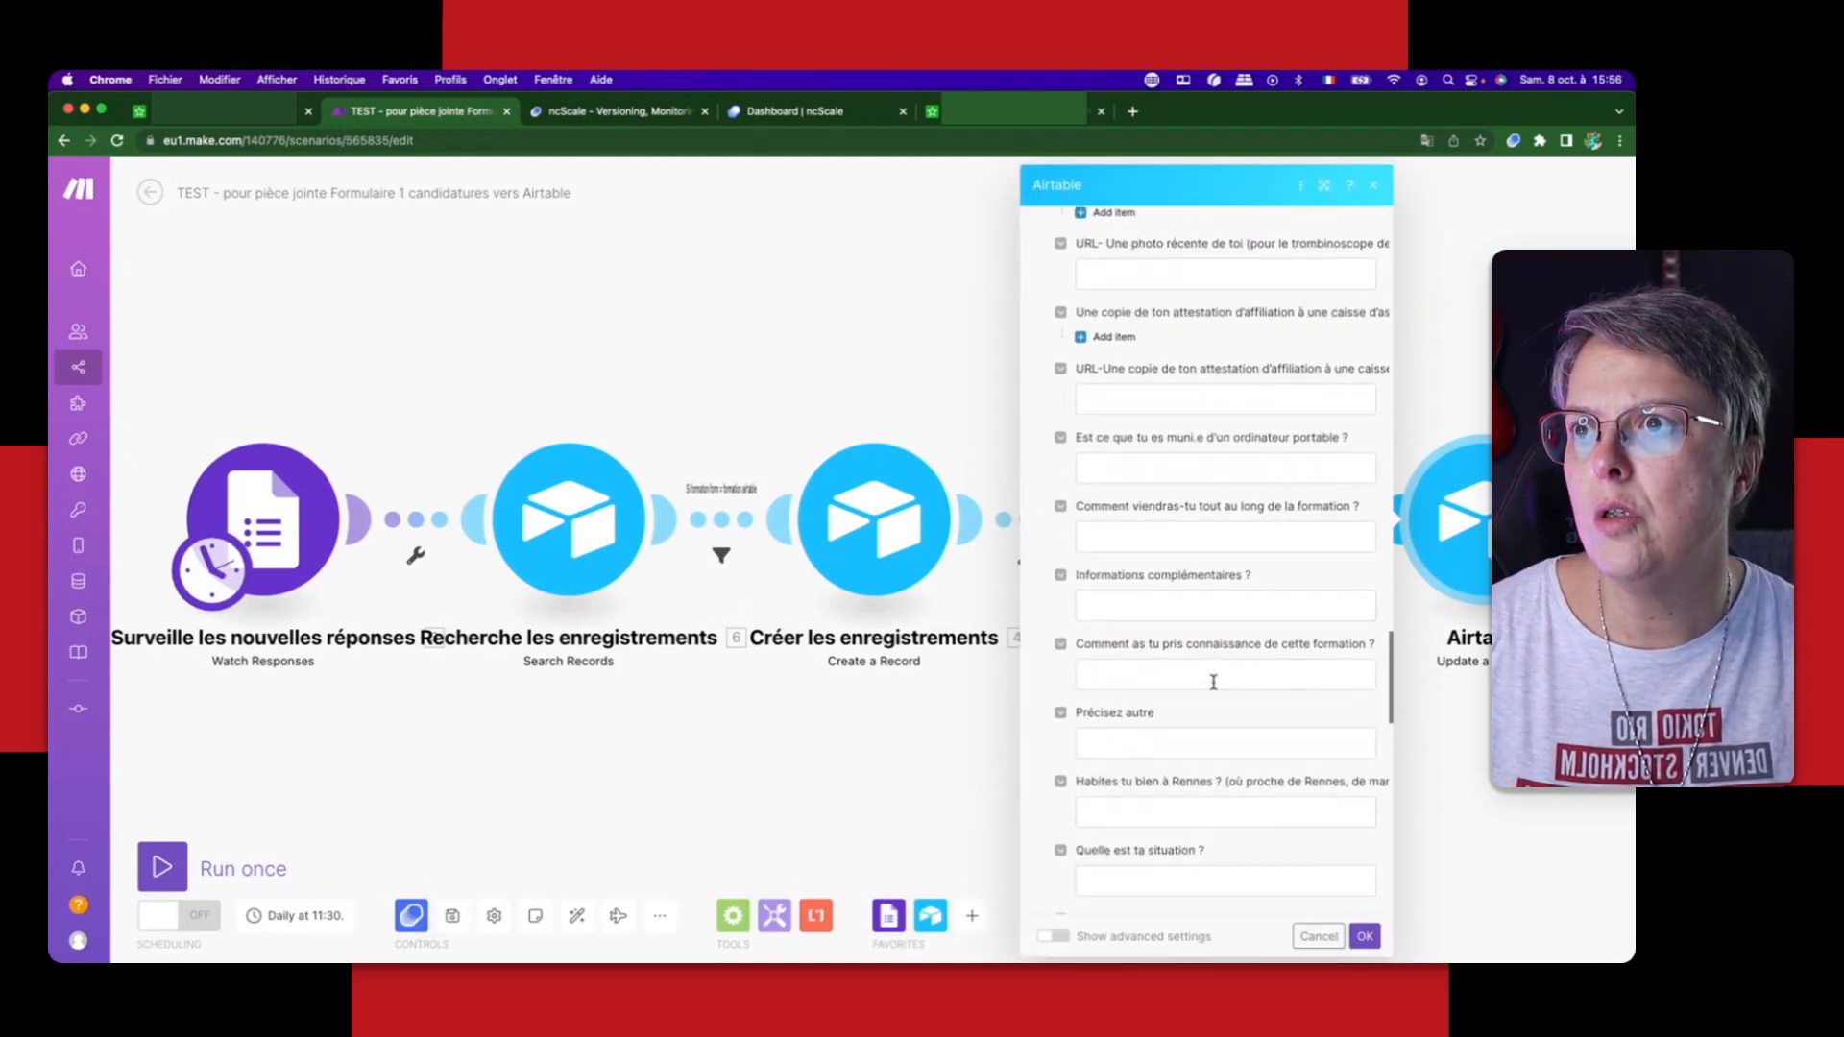
scroll(1213, 682, down, 8)
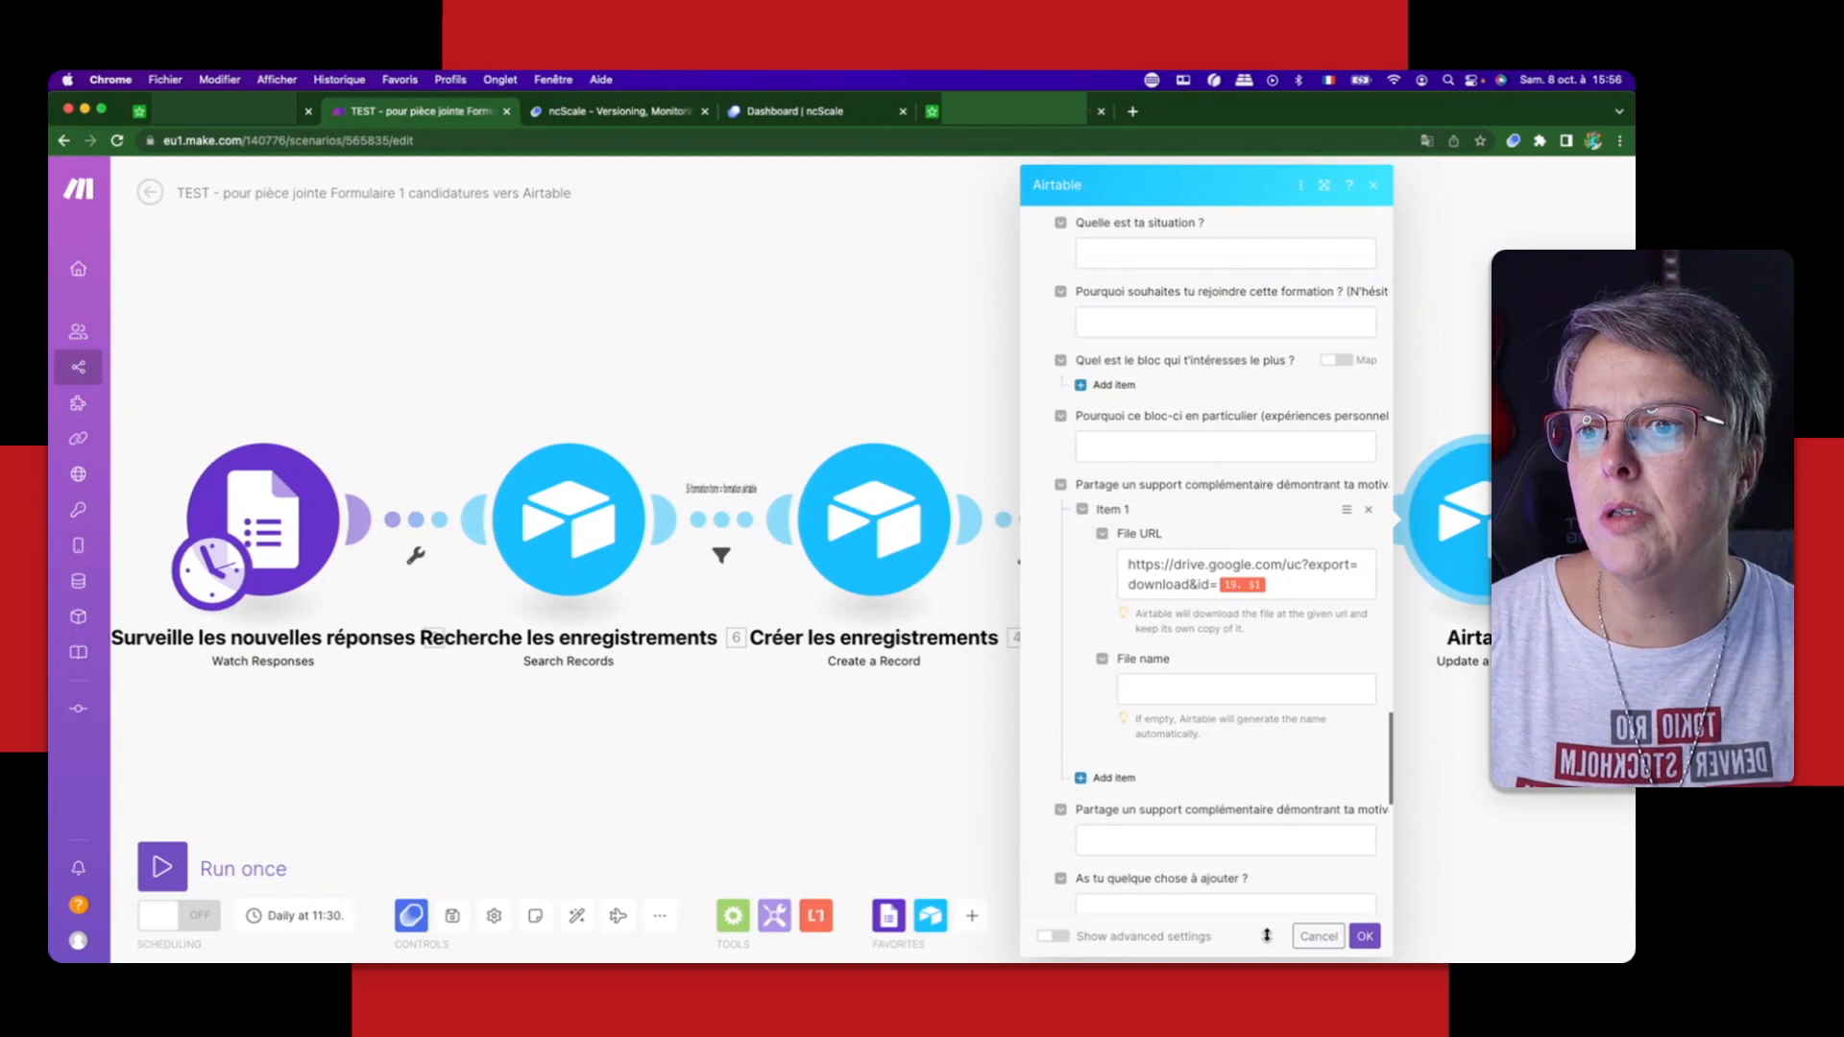
click(1416, 914)
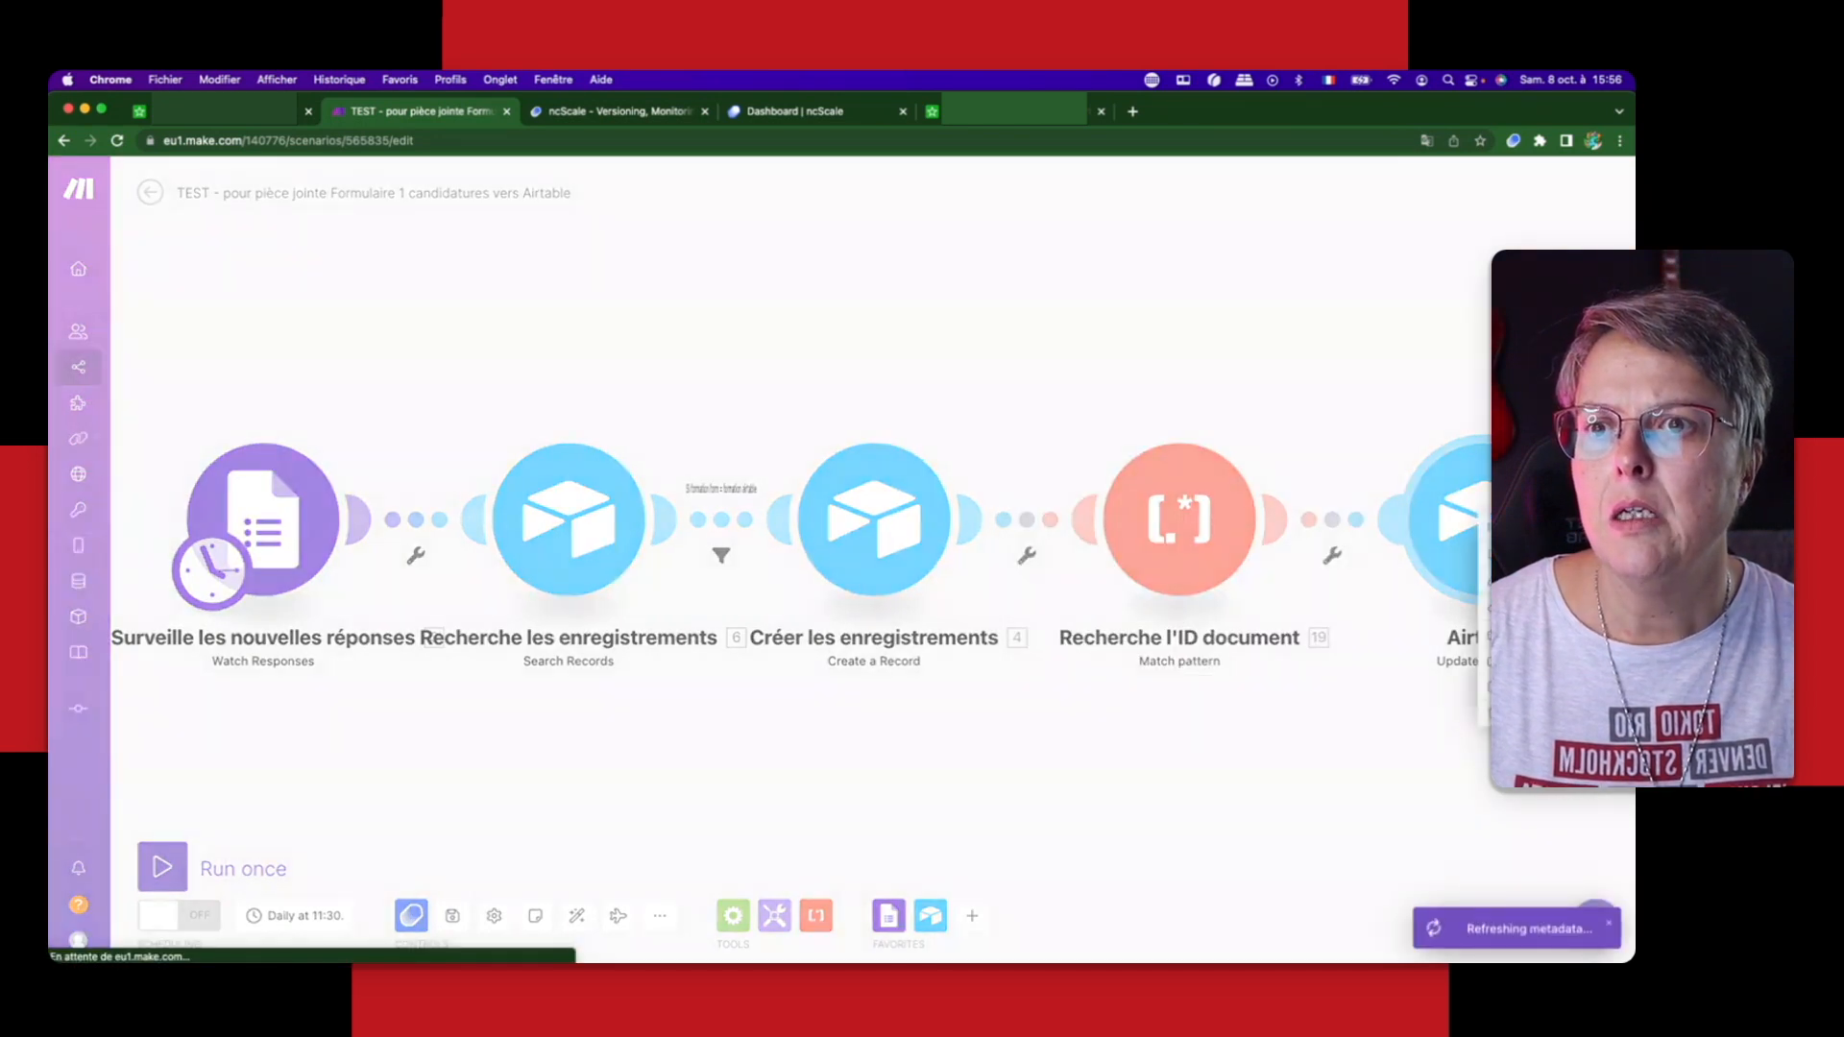
text(Ajout)
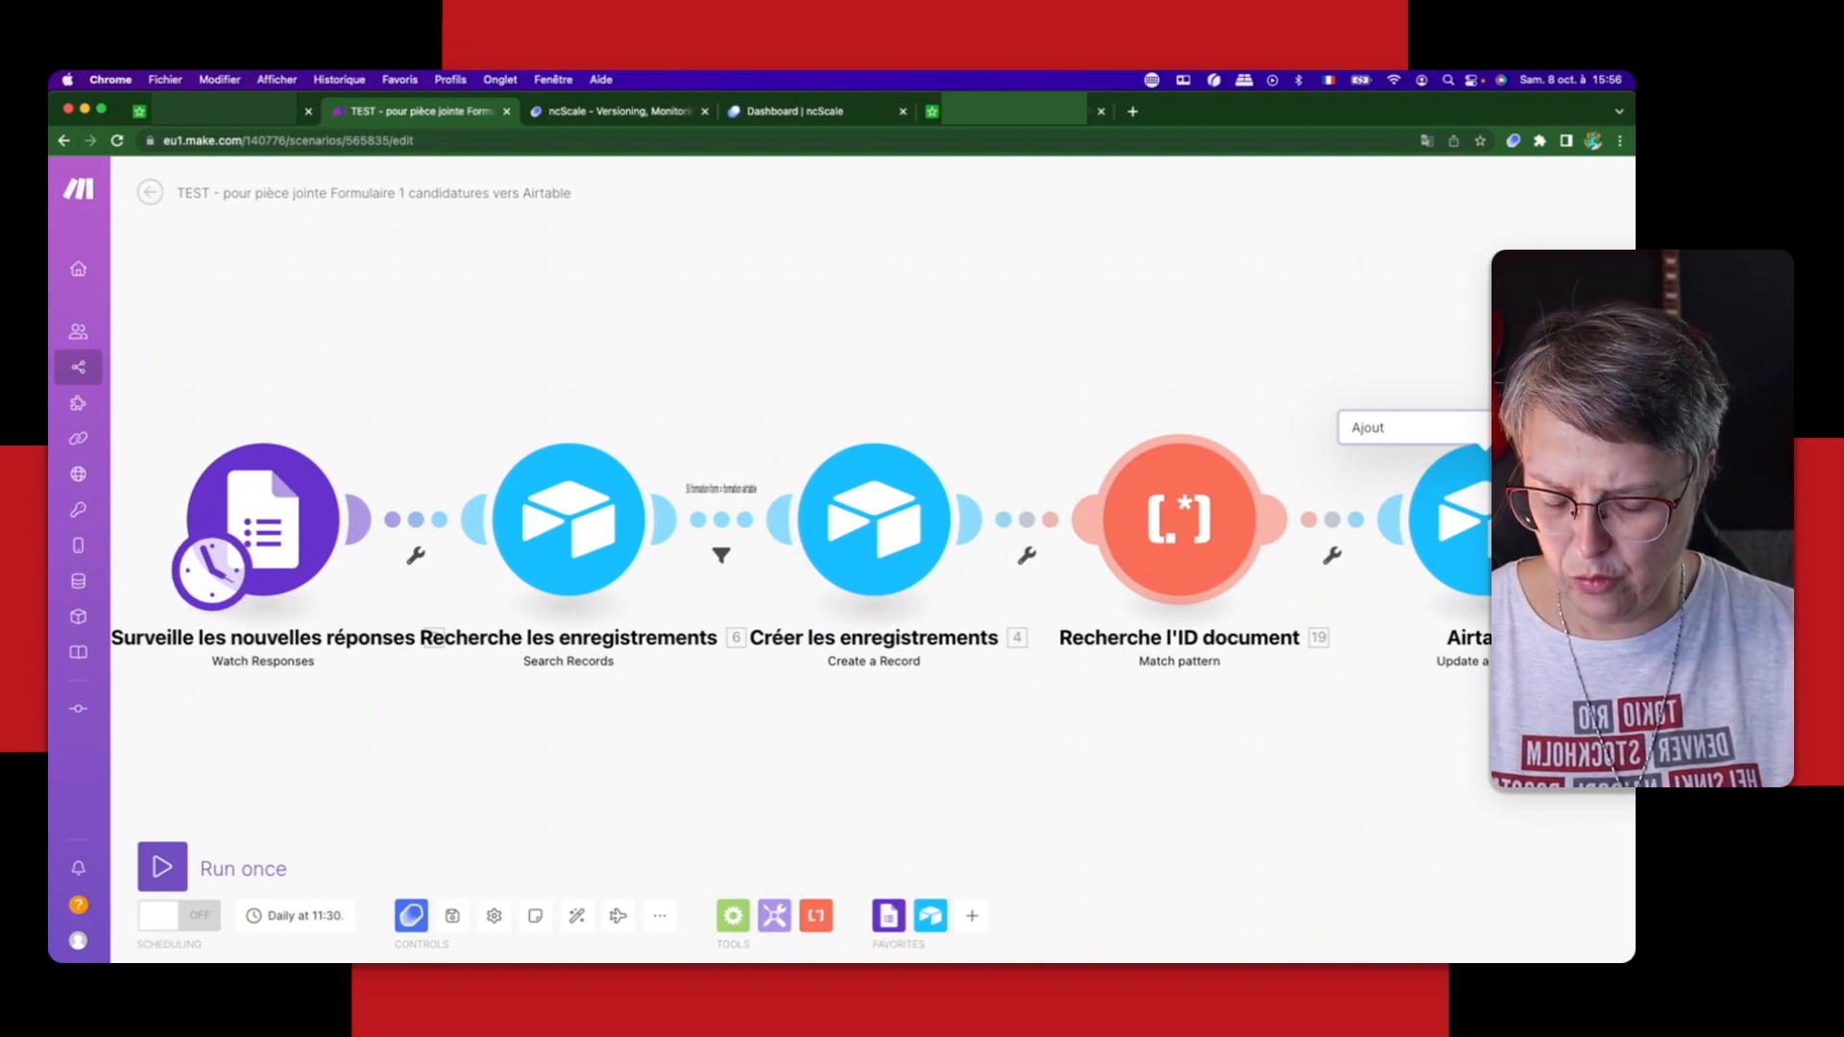
text( de la P)
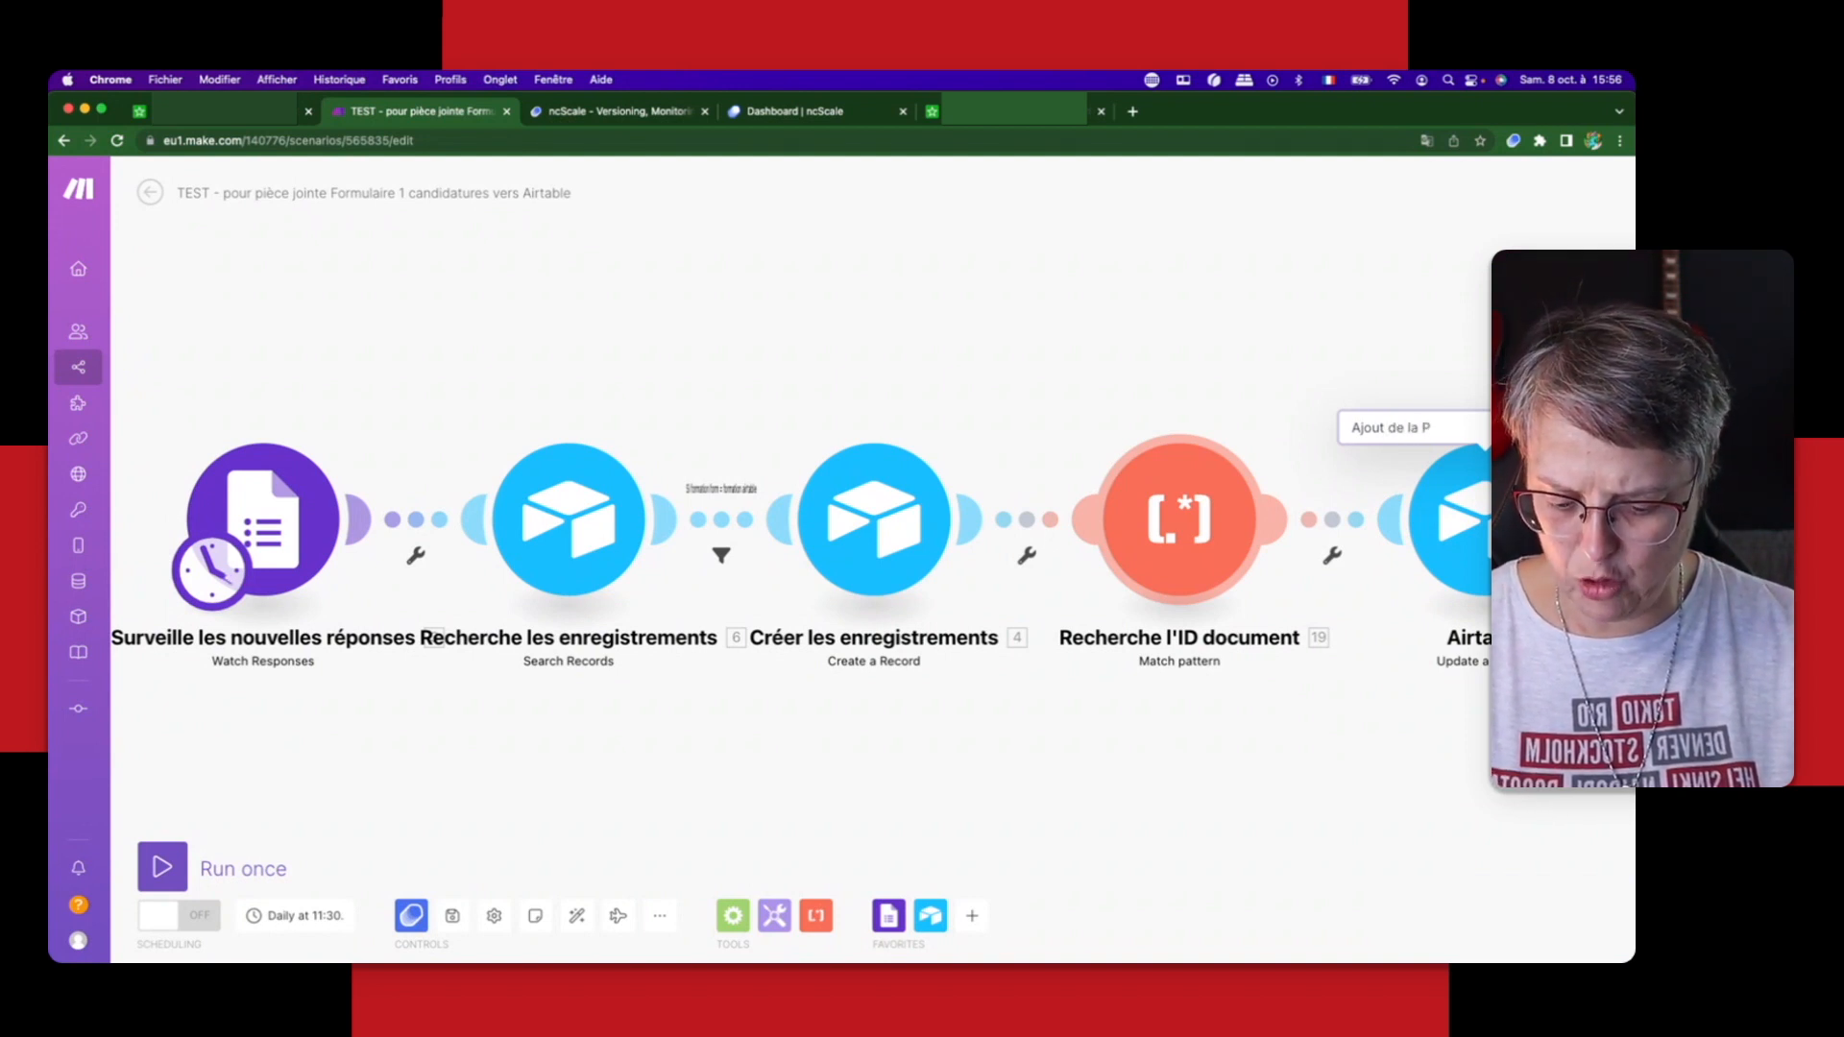
text(J)
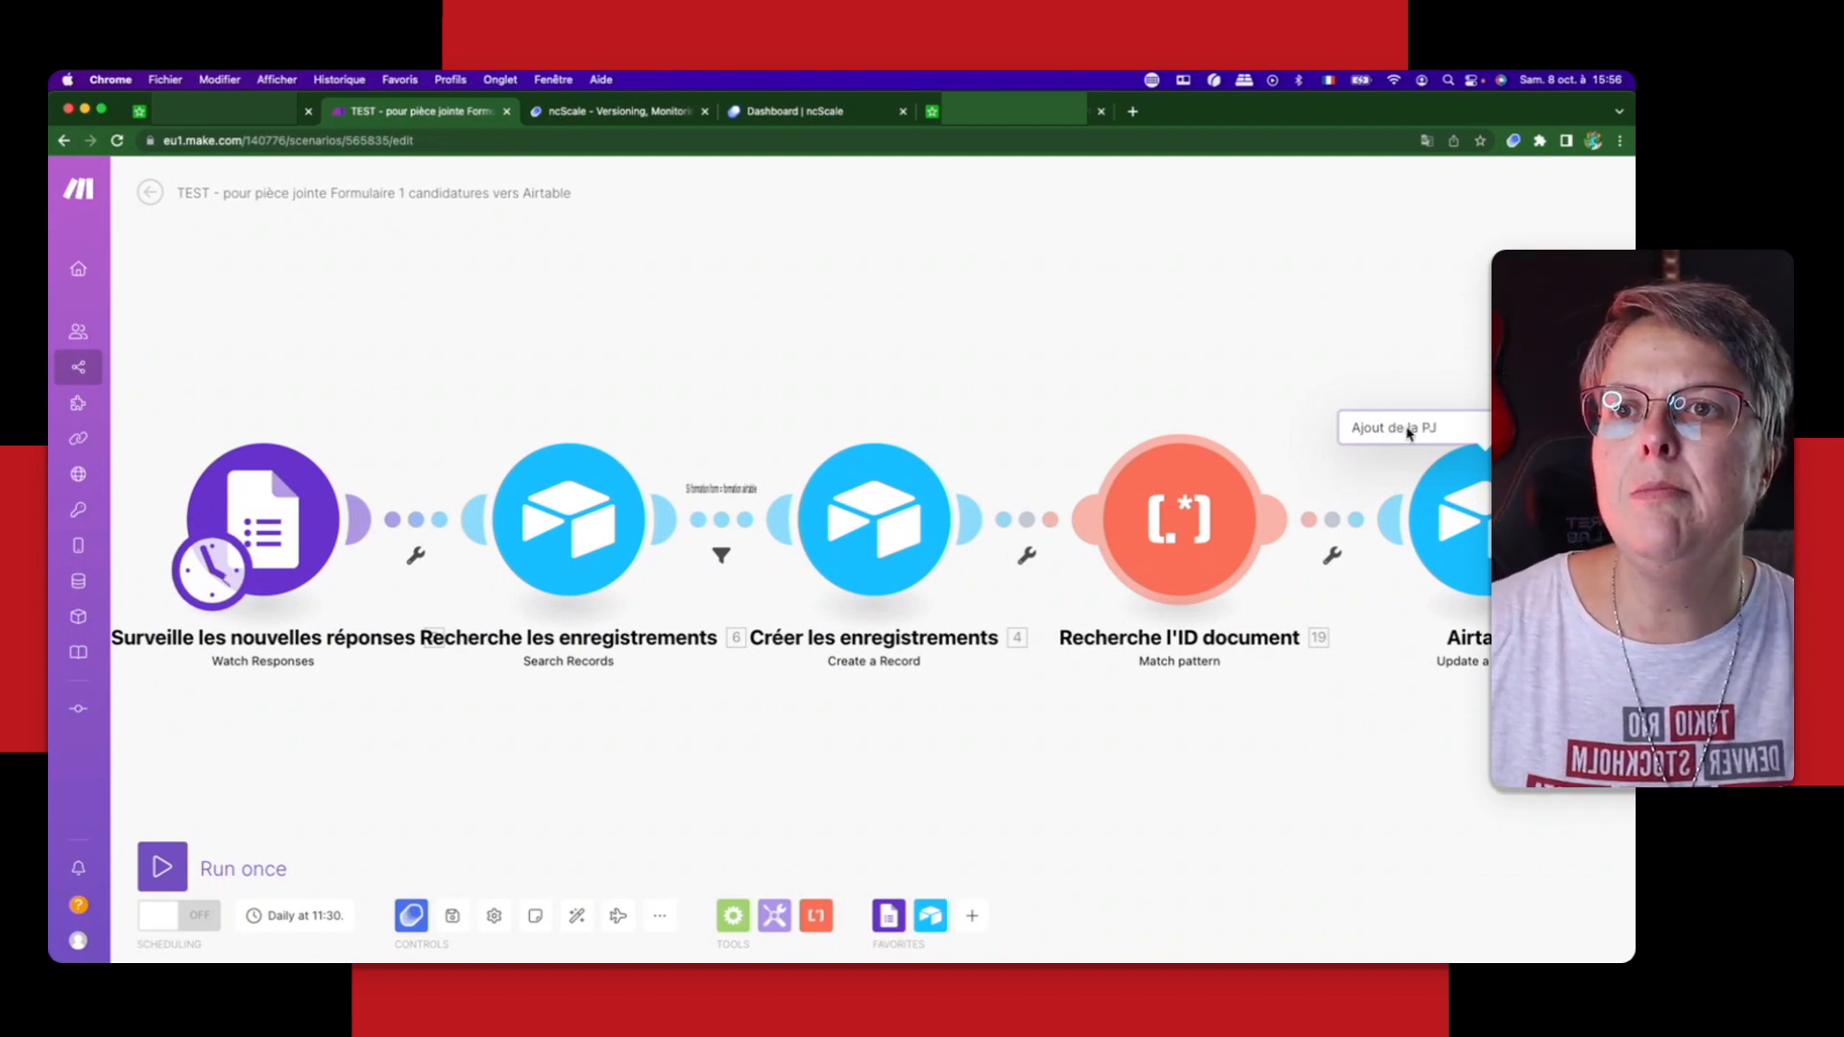
key(Return)
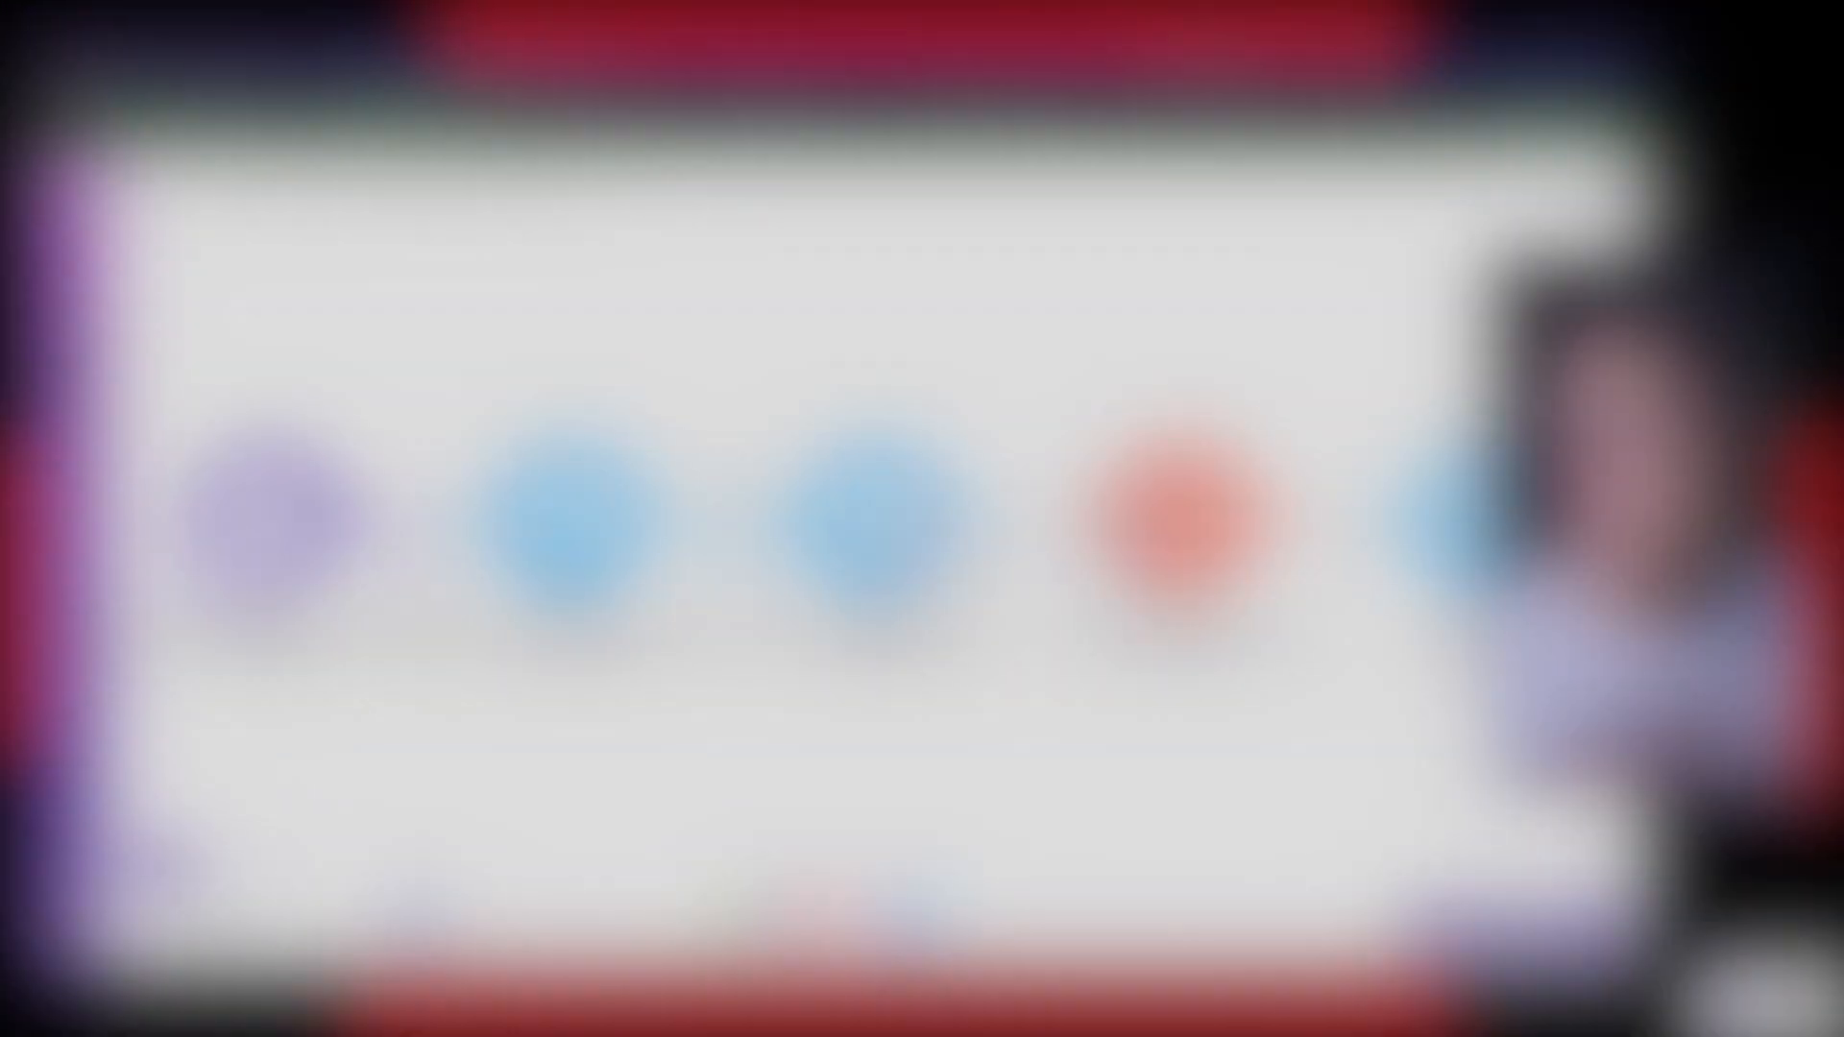
Step: Open ncScale's Compare / Push from the scenario and choose Client Workspace's Workspace, the Incubateur formation Client application and the Make tool
click(411, 915)
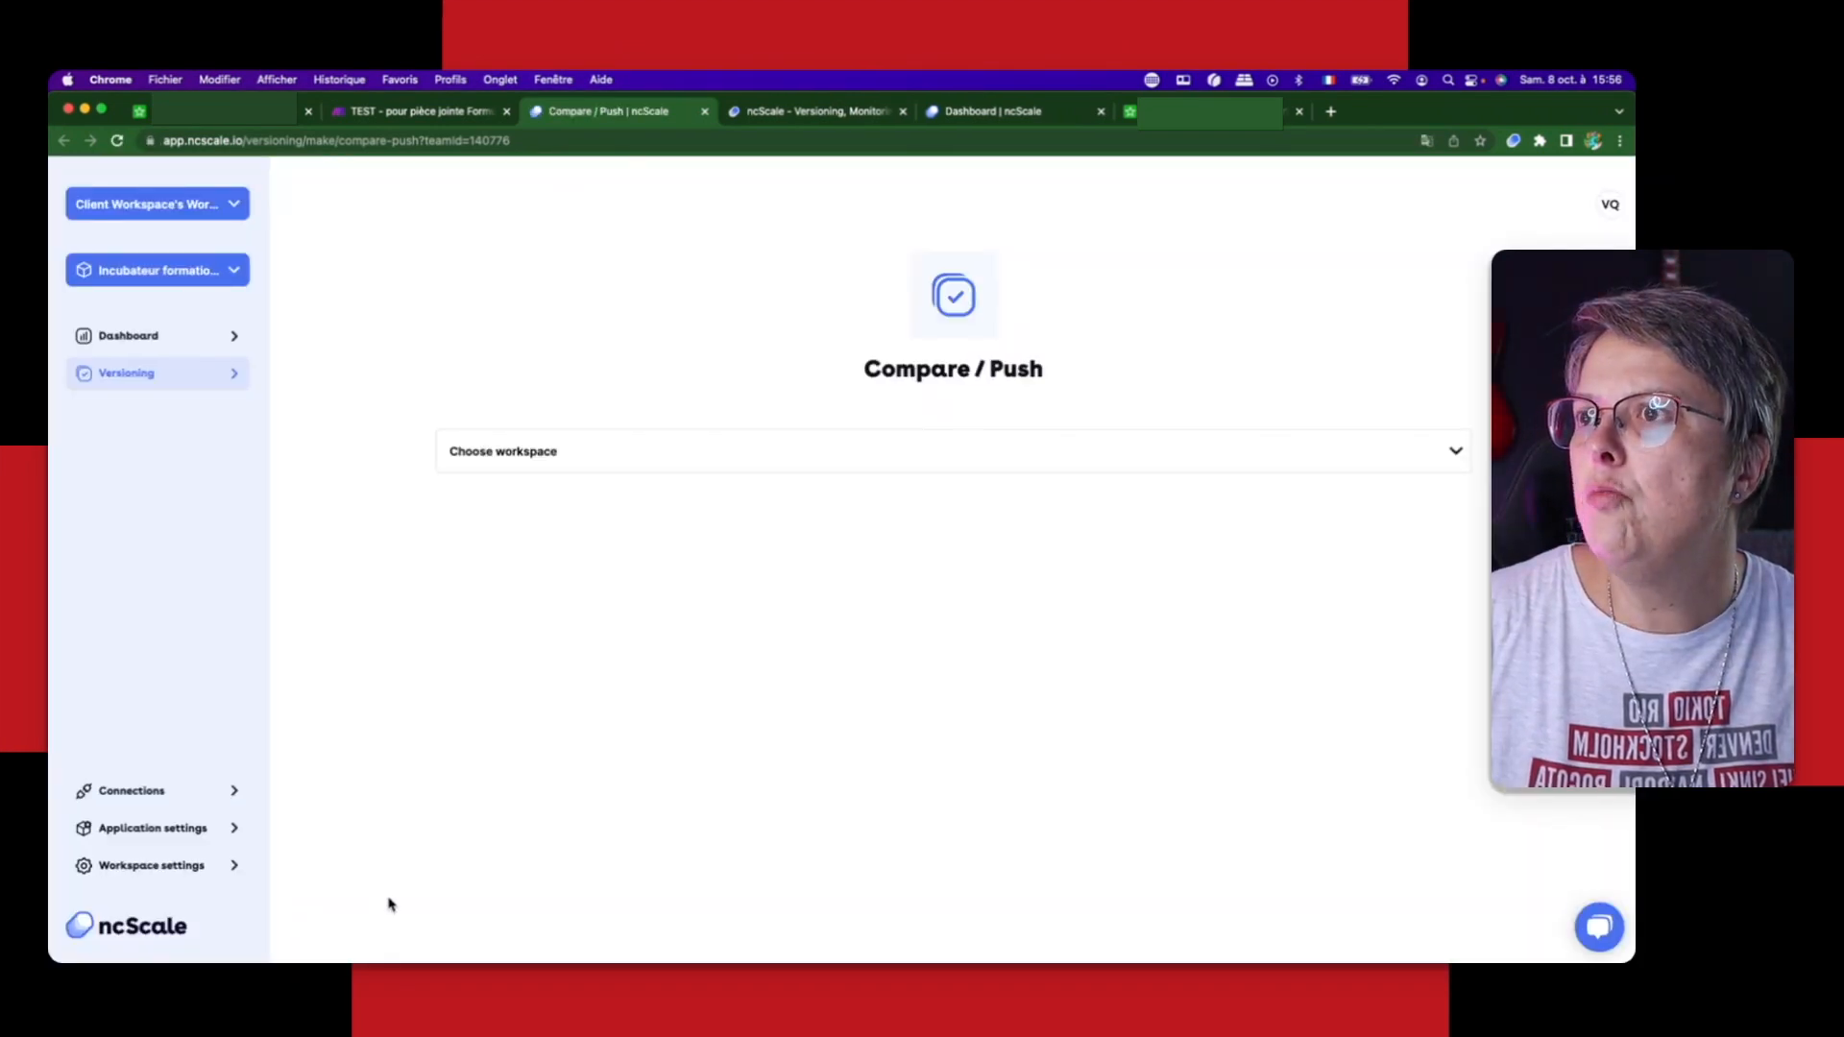
click(547, 459)
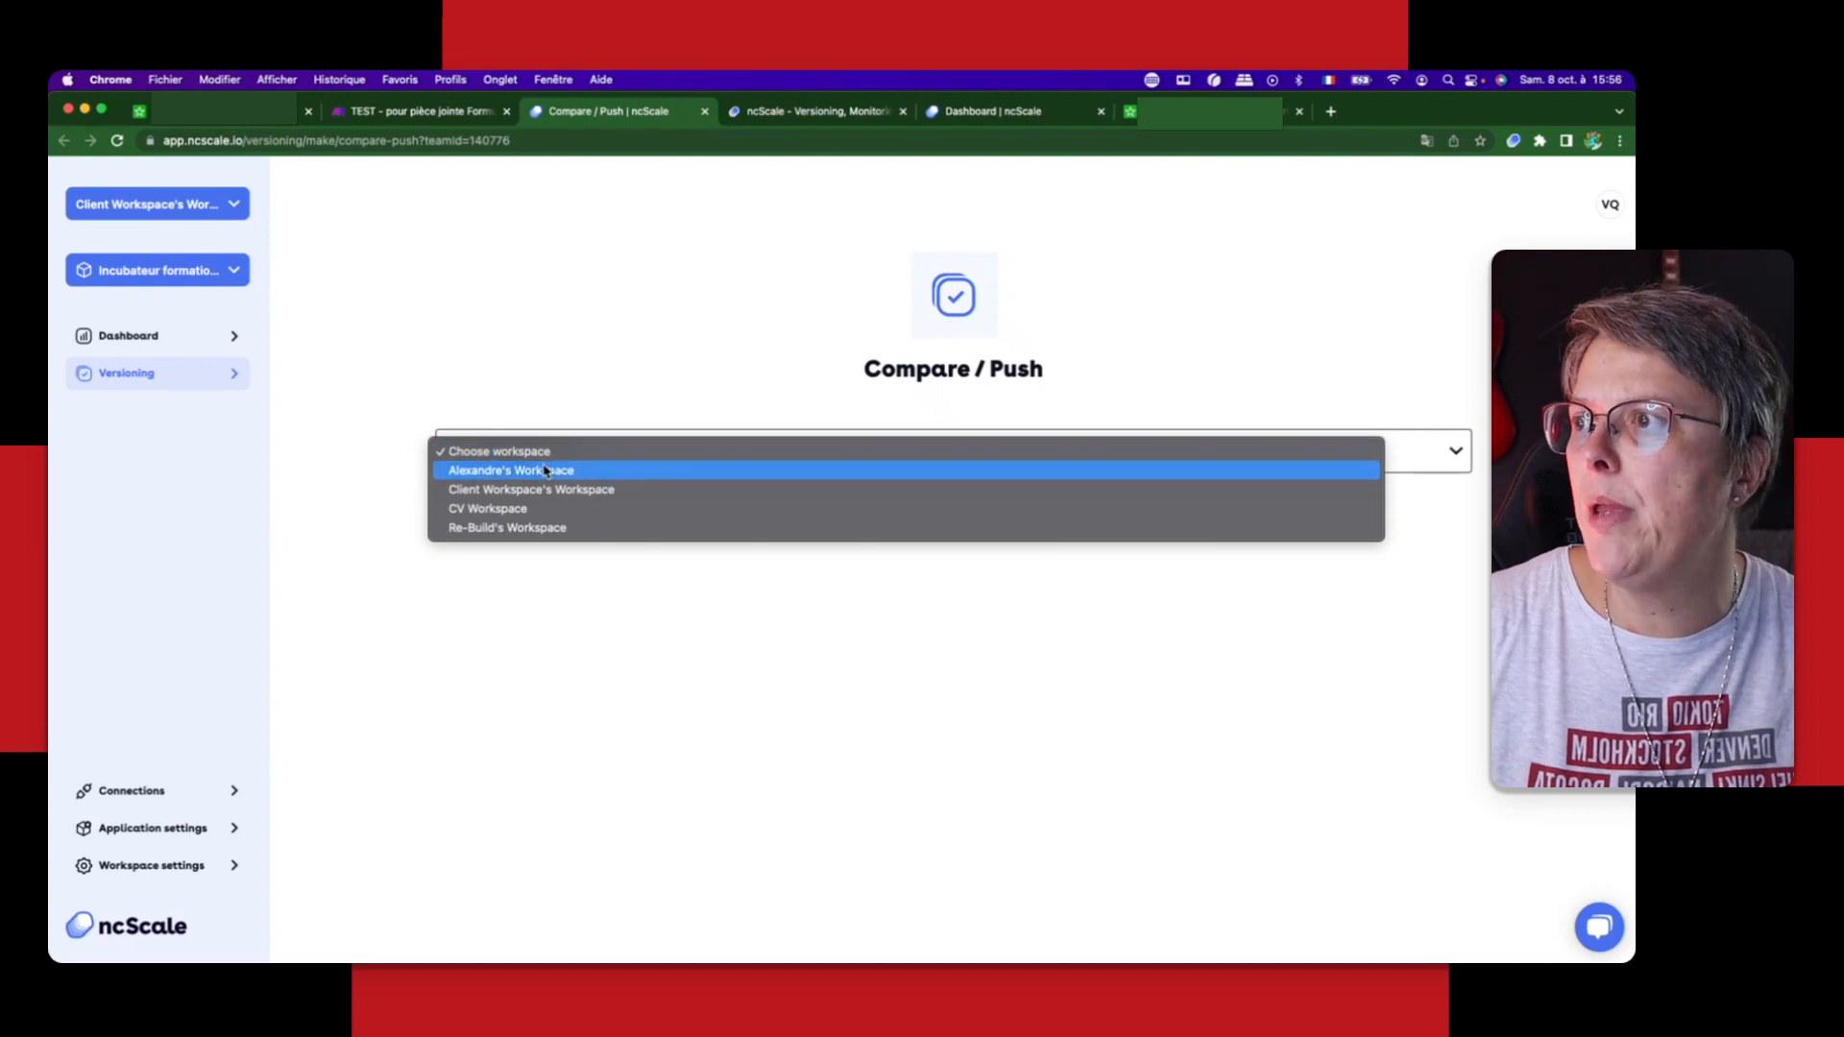
click(555, 489)
click(550, 506)
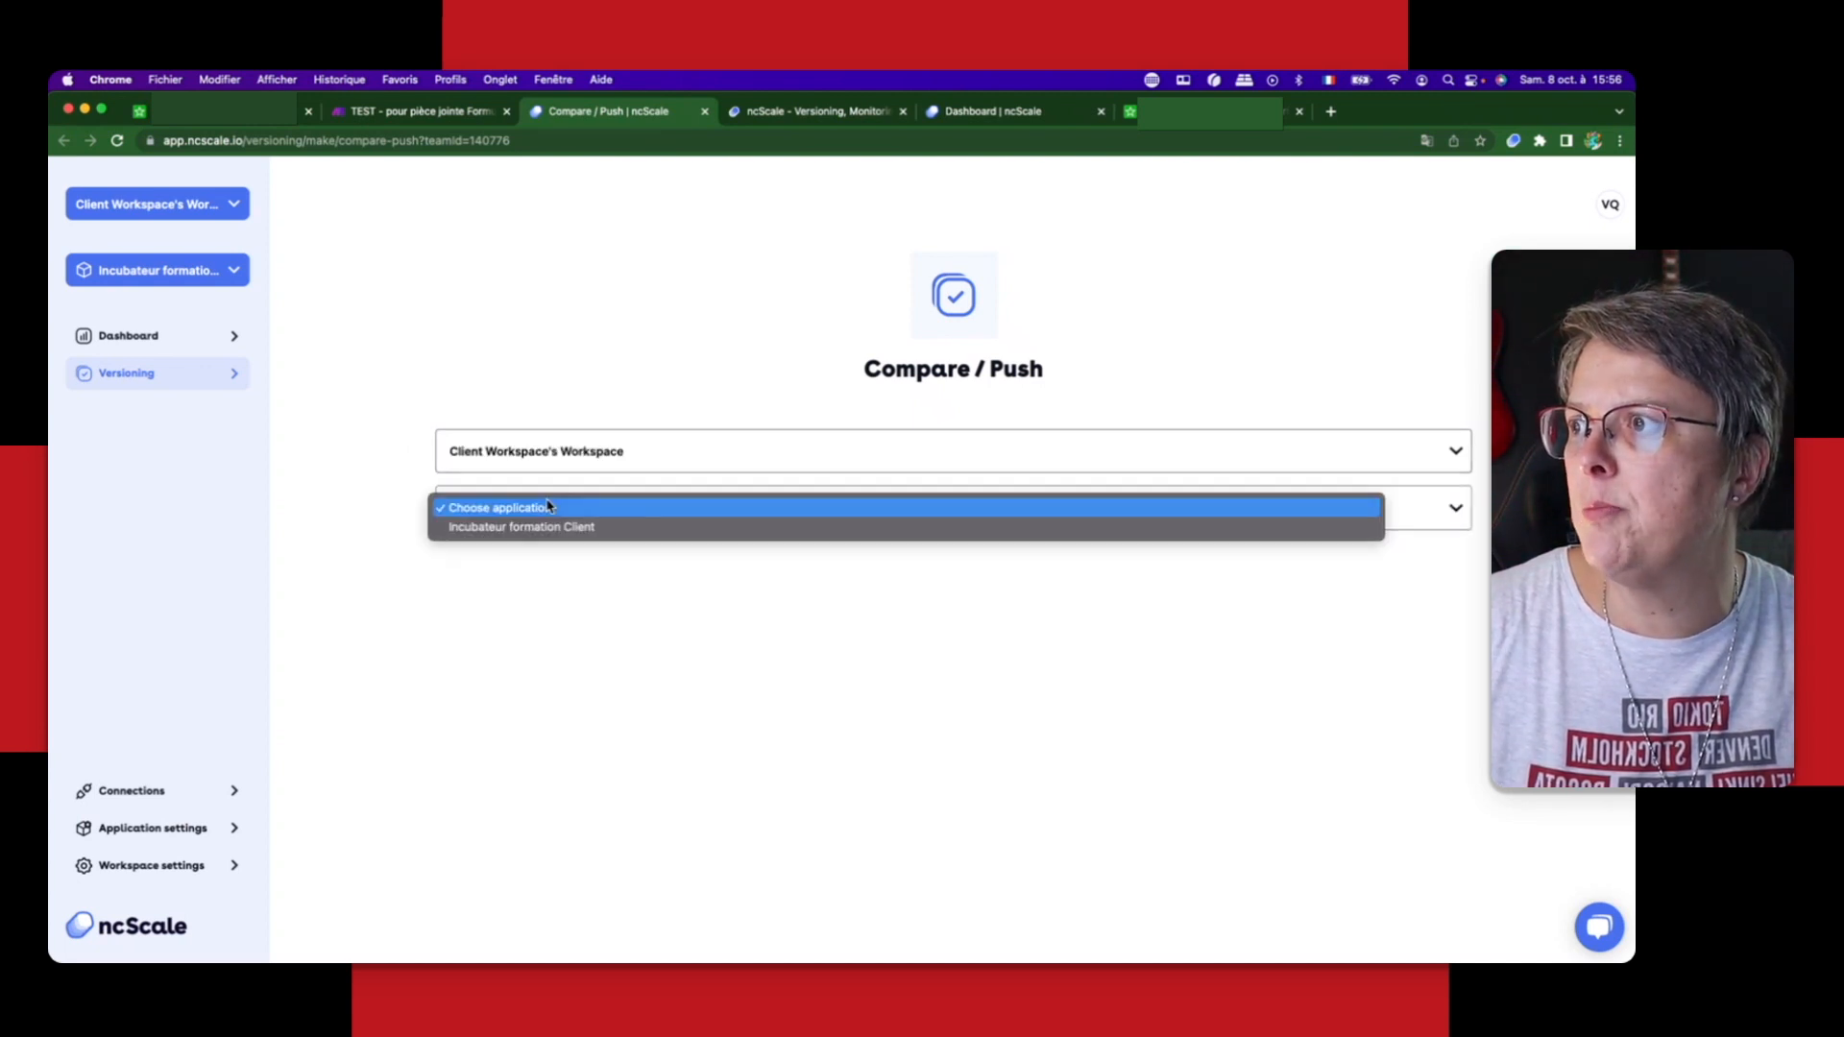
click(559, 526)
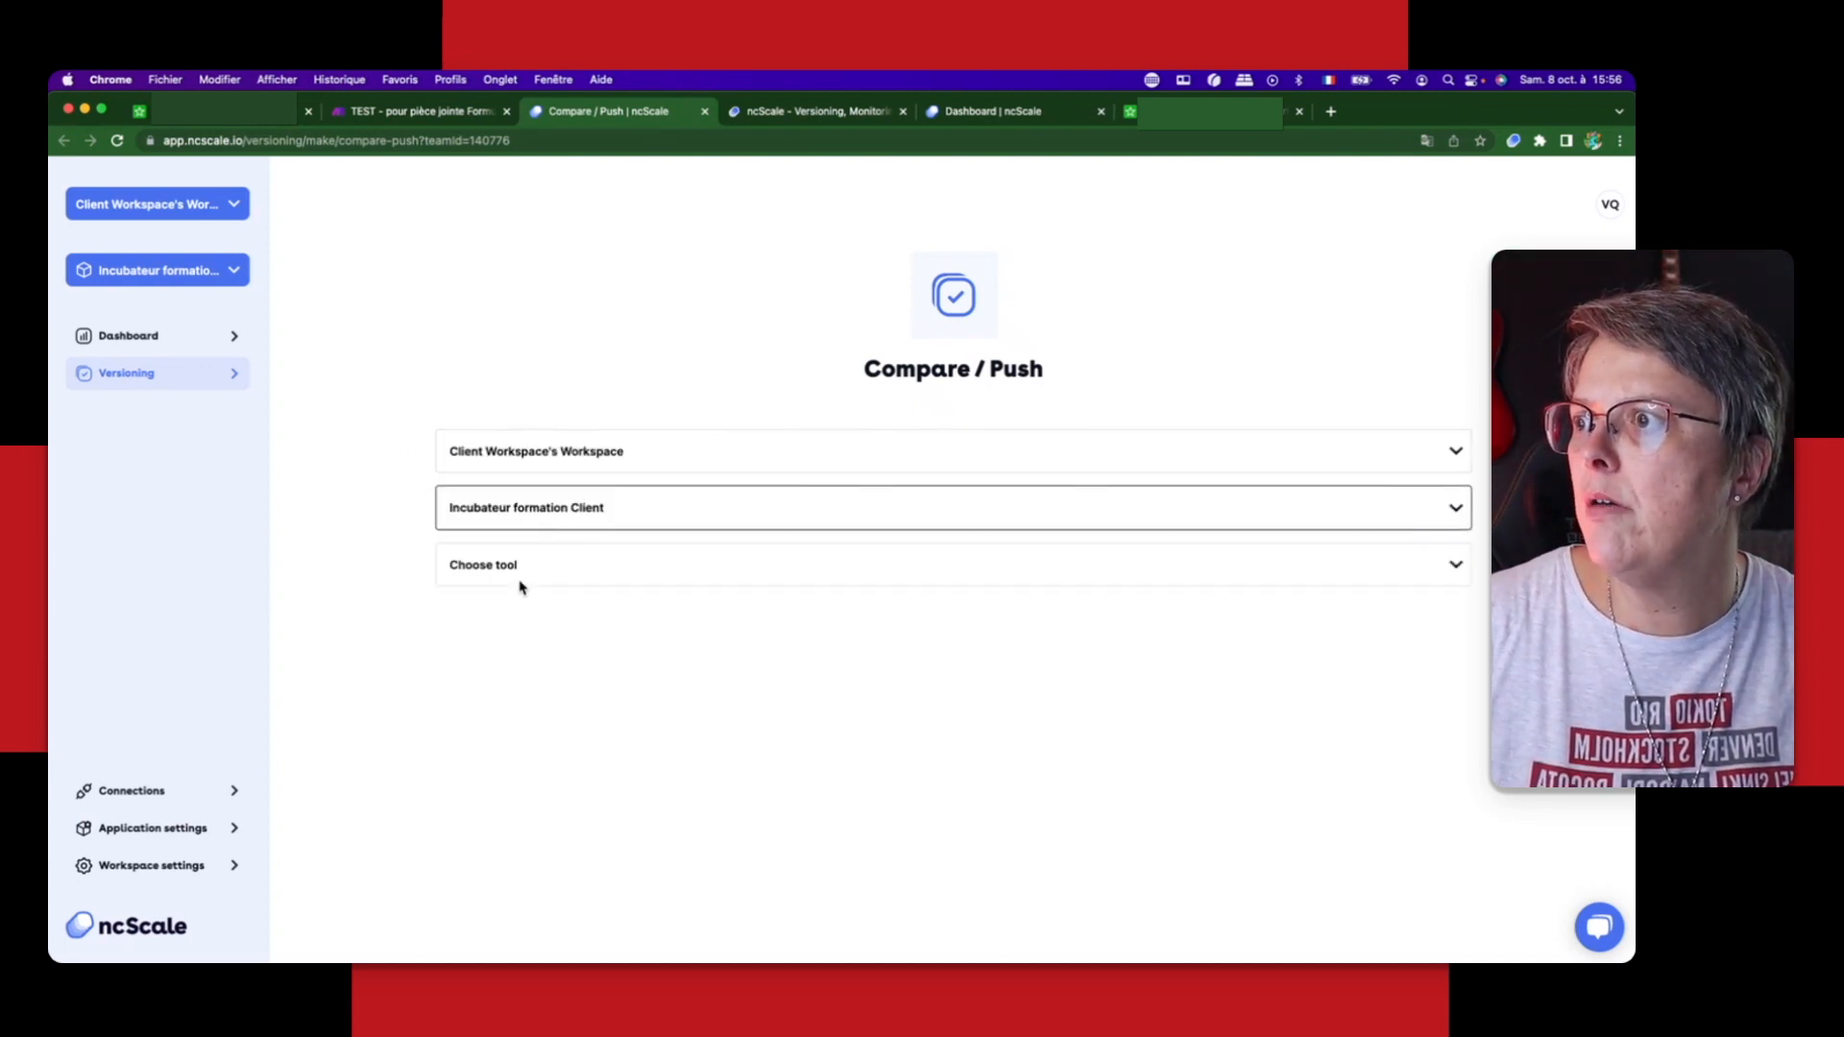
click(522, 574)
click(522, 585)
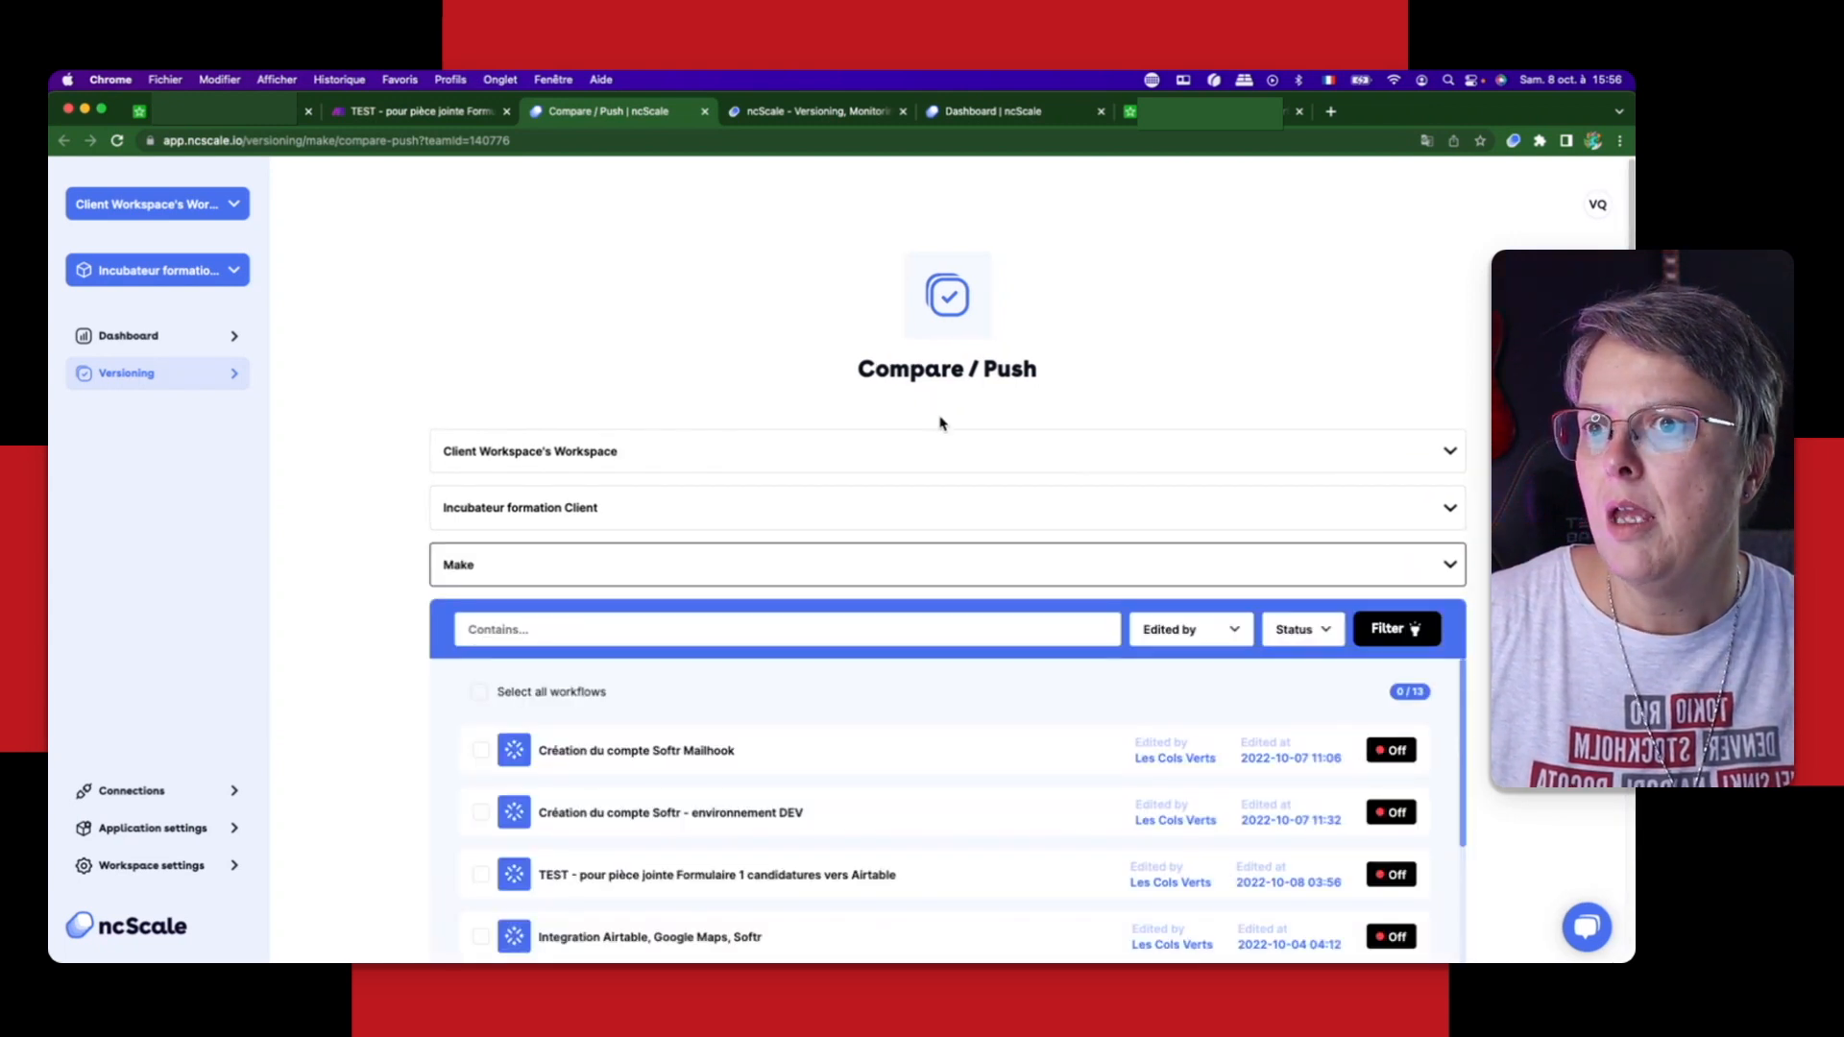
Step: Look through the list of Make workflows available for comparing or pushing, including their edit dates and statuses
scroll(946, 548, down, 4)
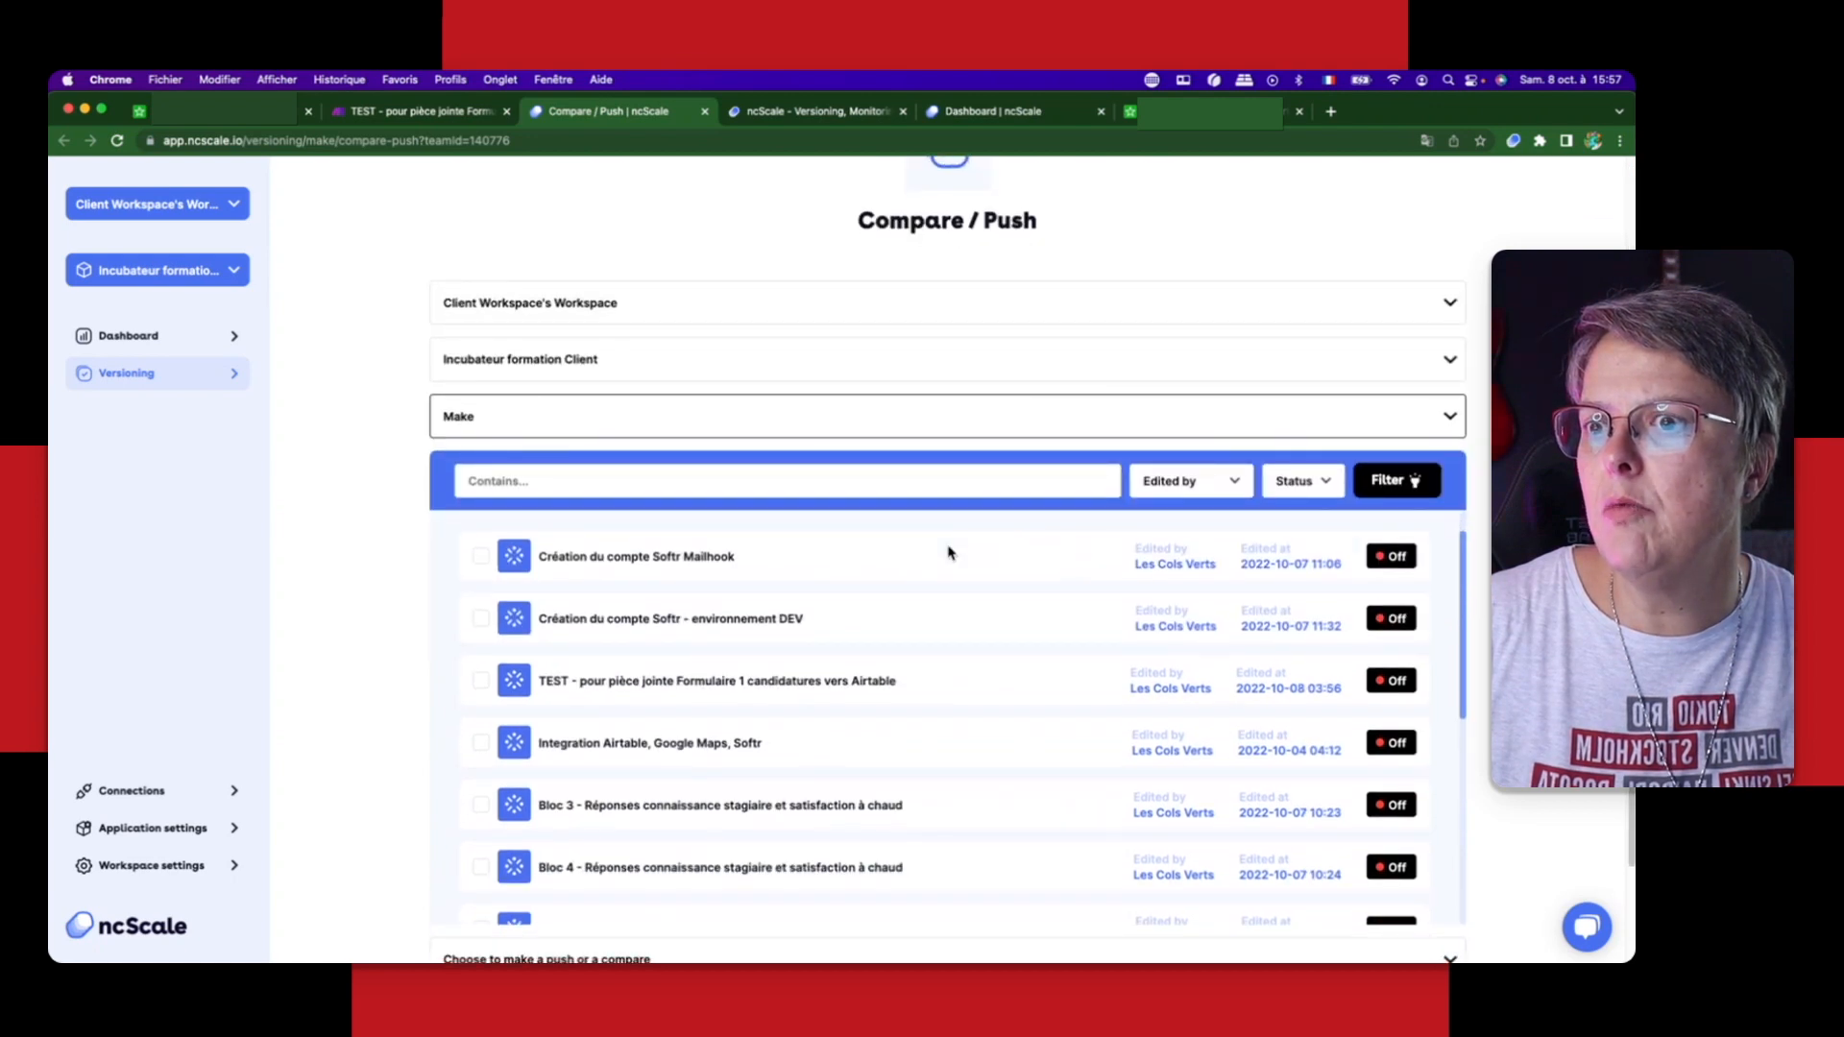
scroll(951, 605, down, 2)
scroll(956, 673, down, 6)
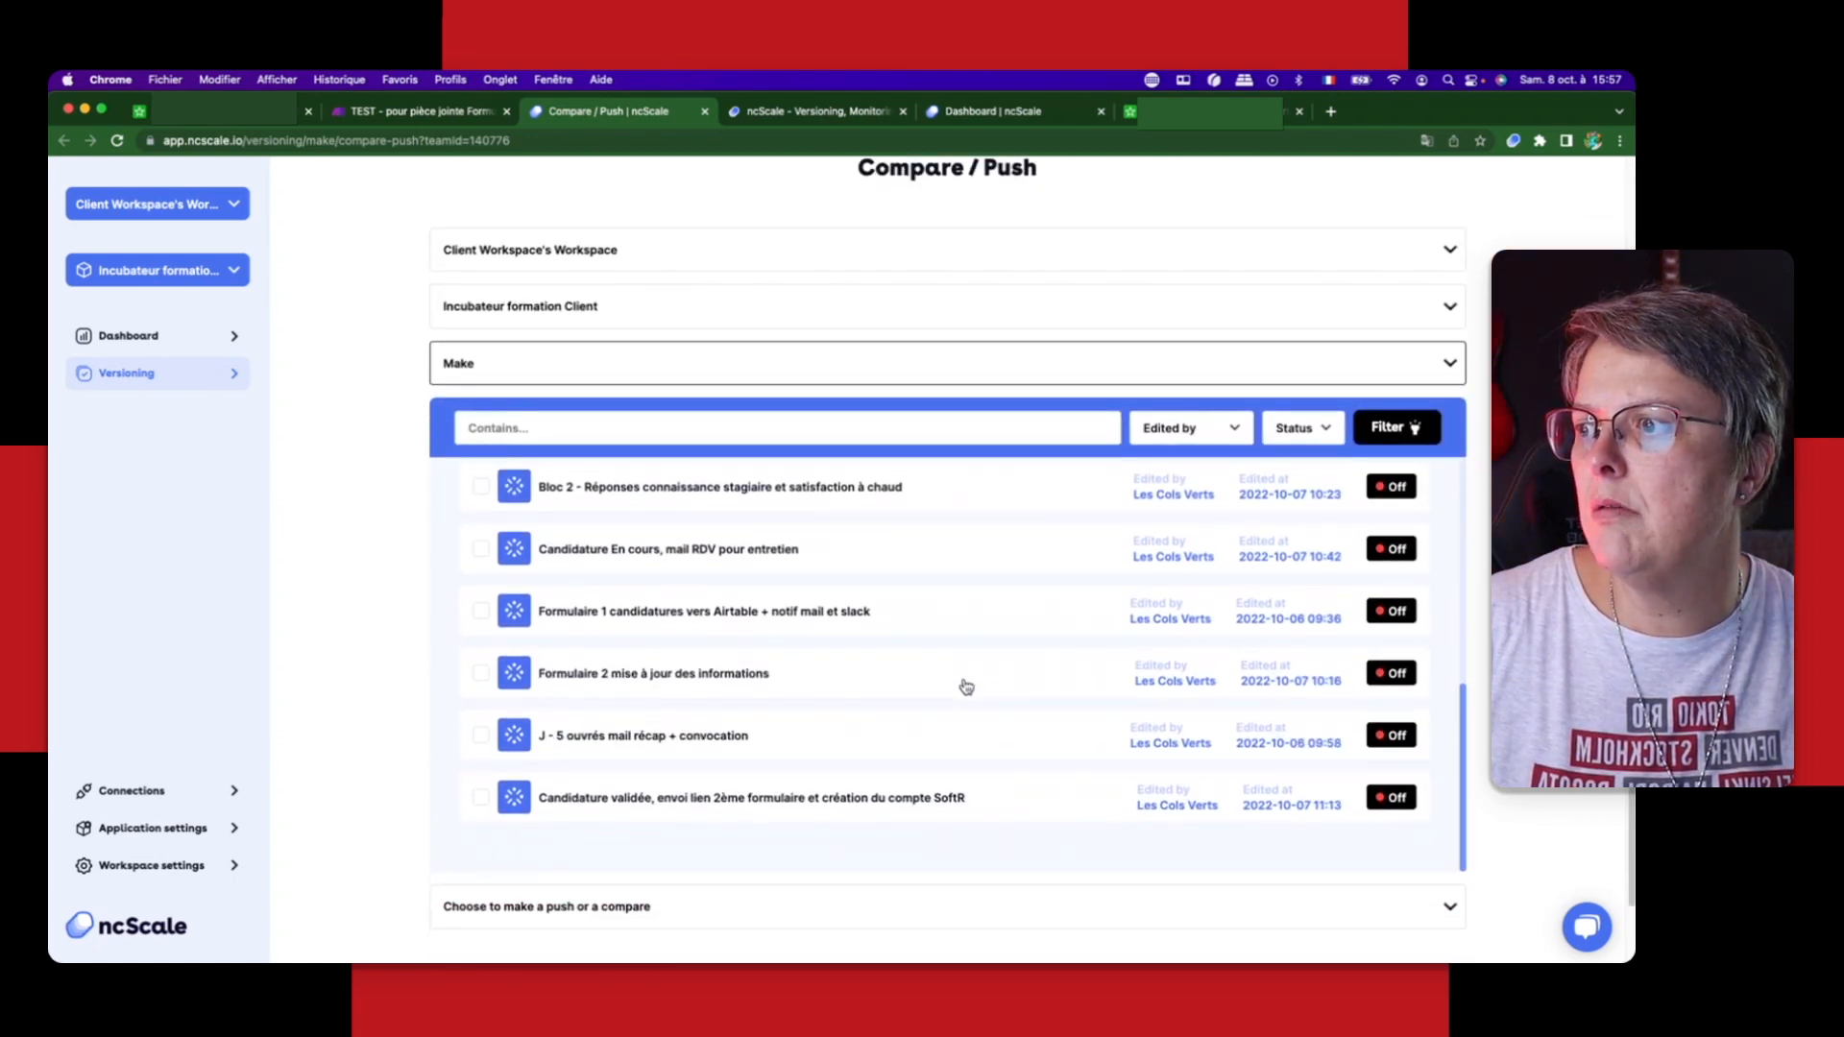
scroll(966, 686, down, 2)
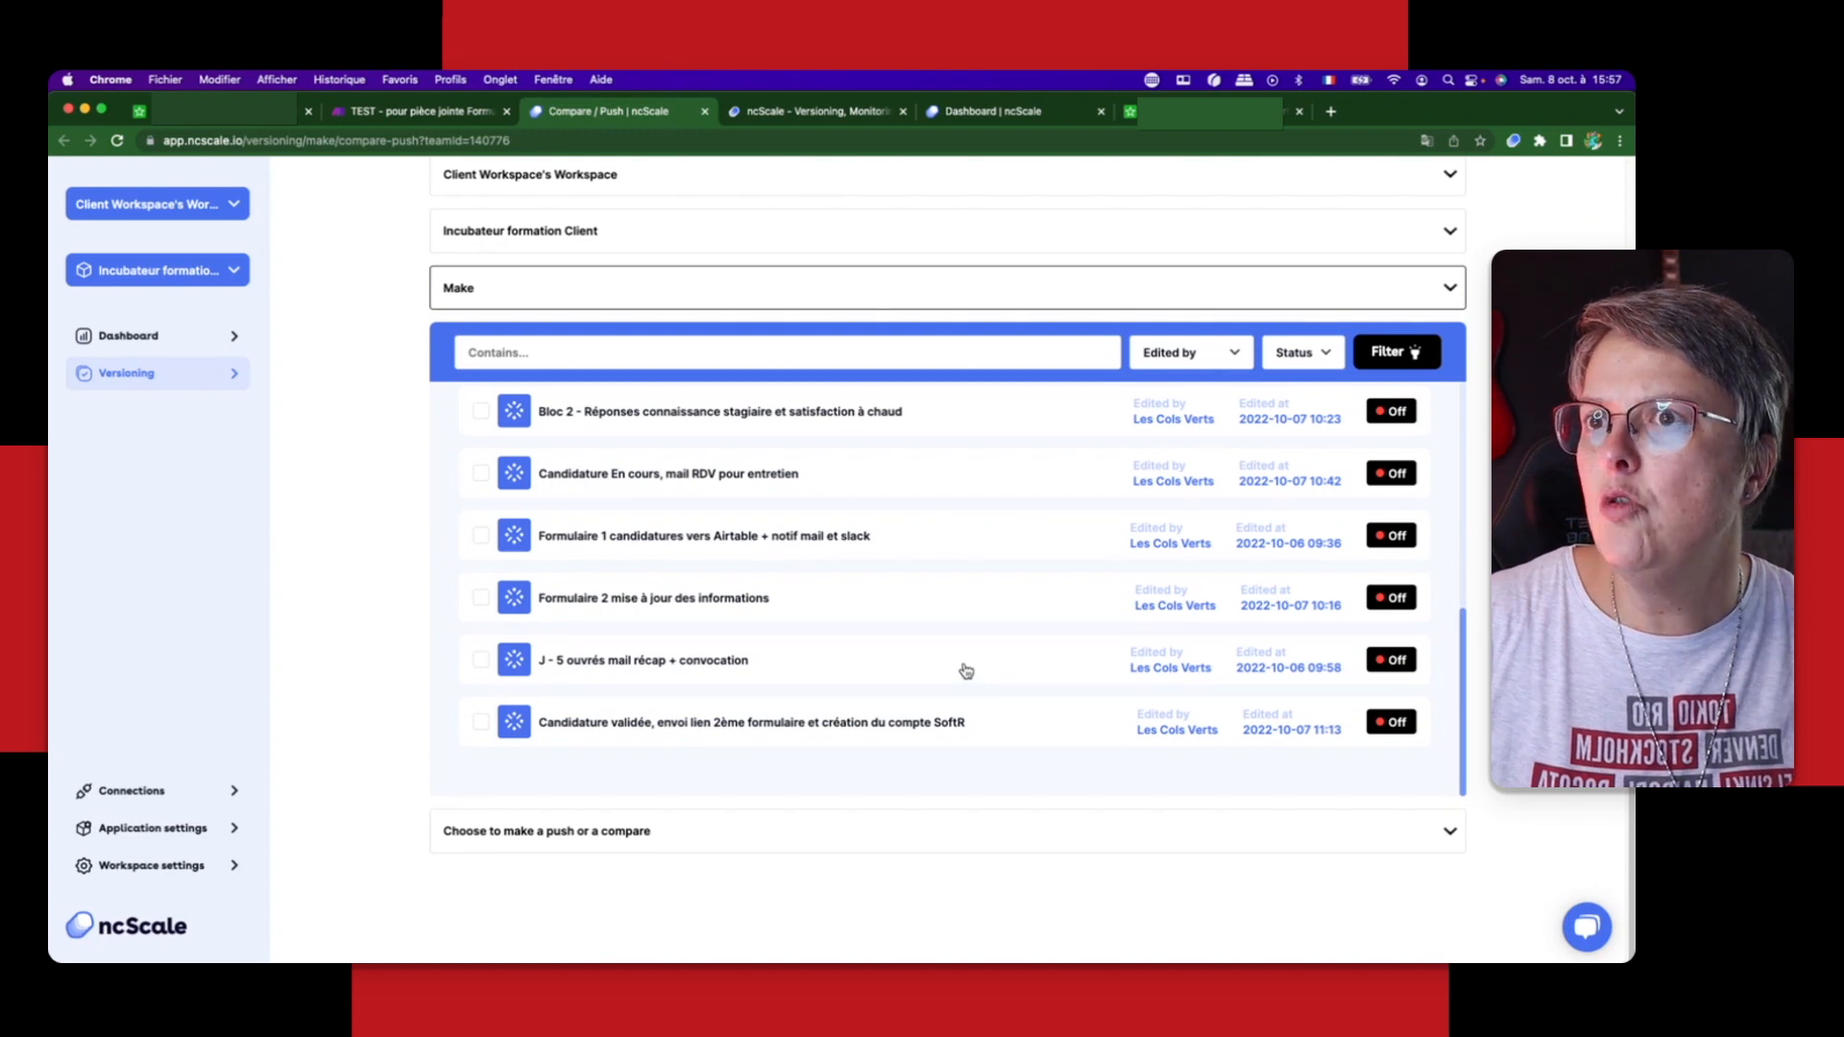
scroll(937, 644, up, 1)
scroll(936, 644, up, 5)
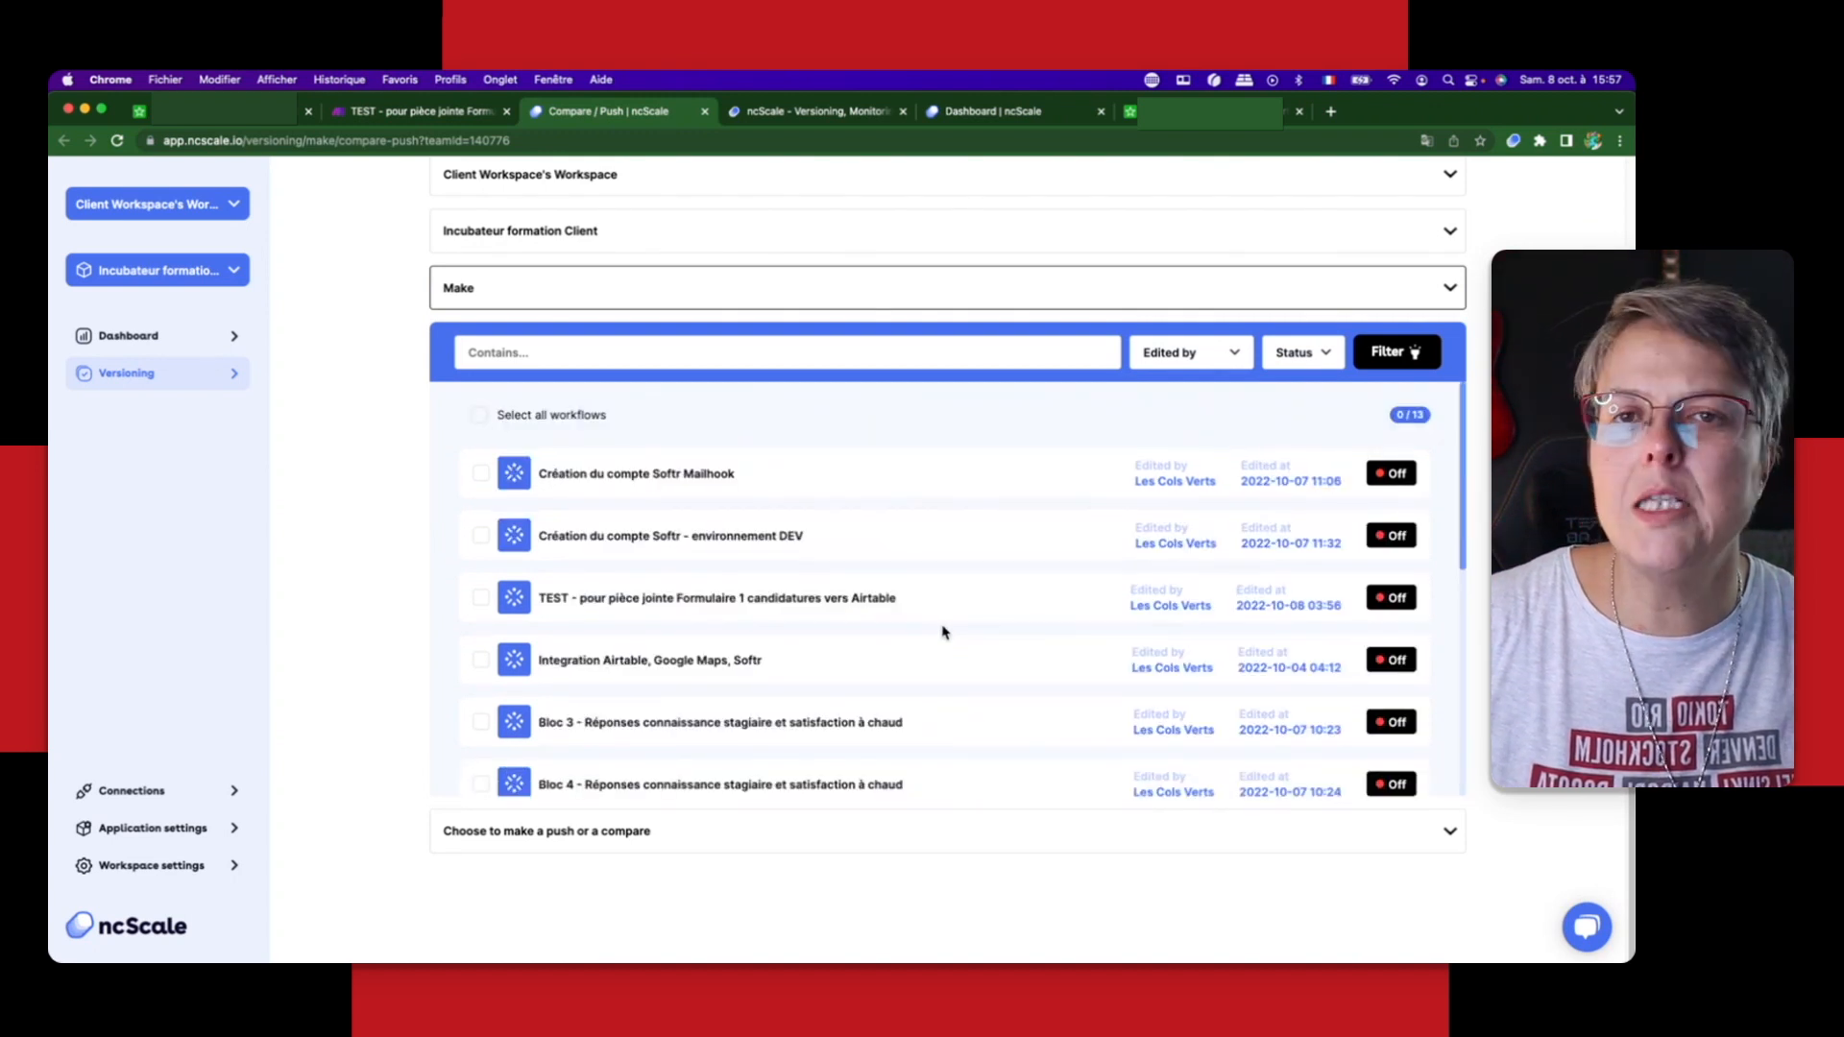
scroll(936, 637, up, 2)
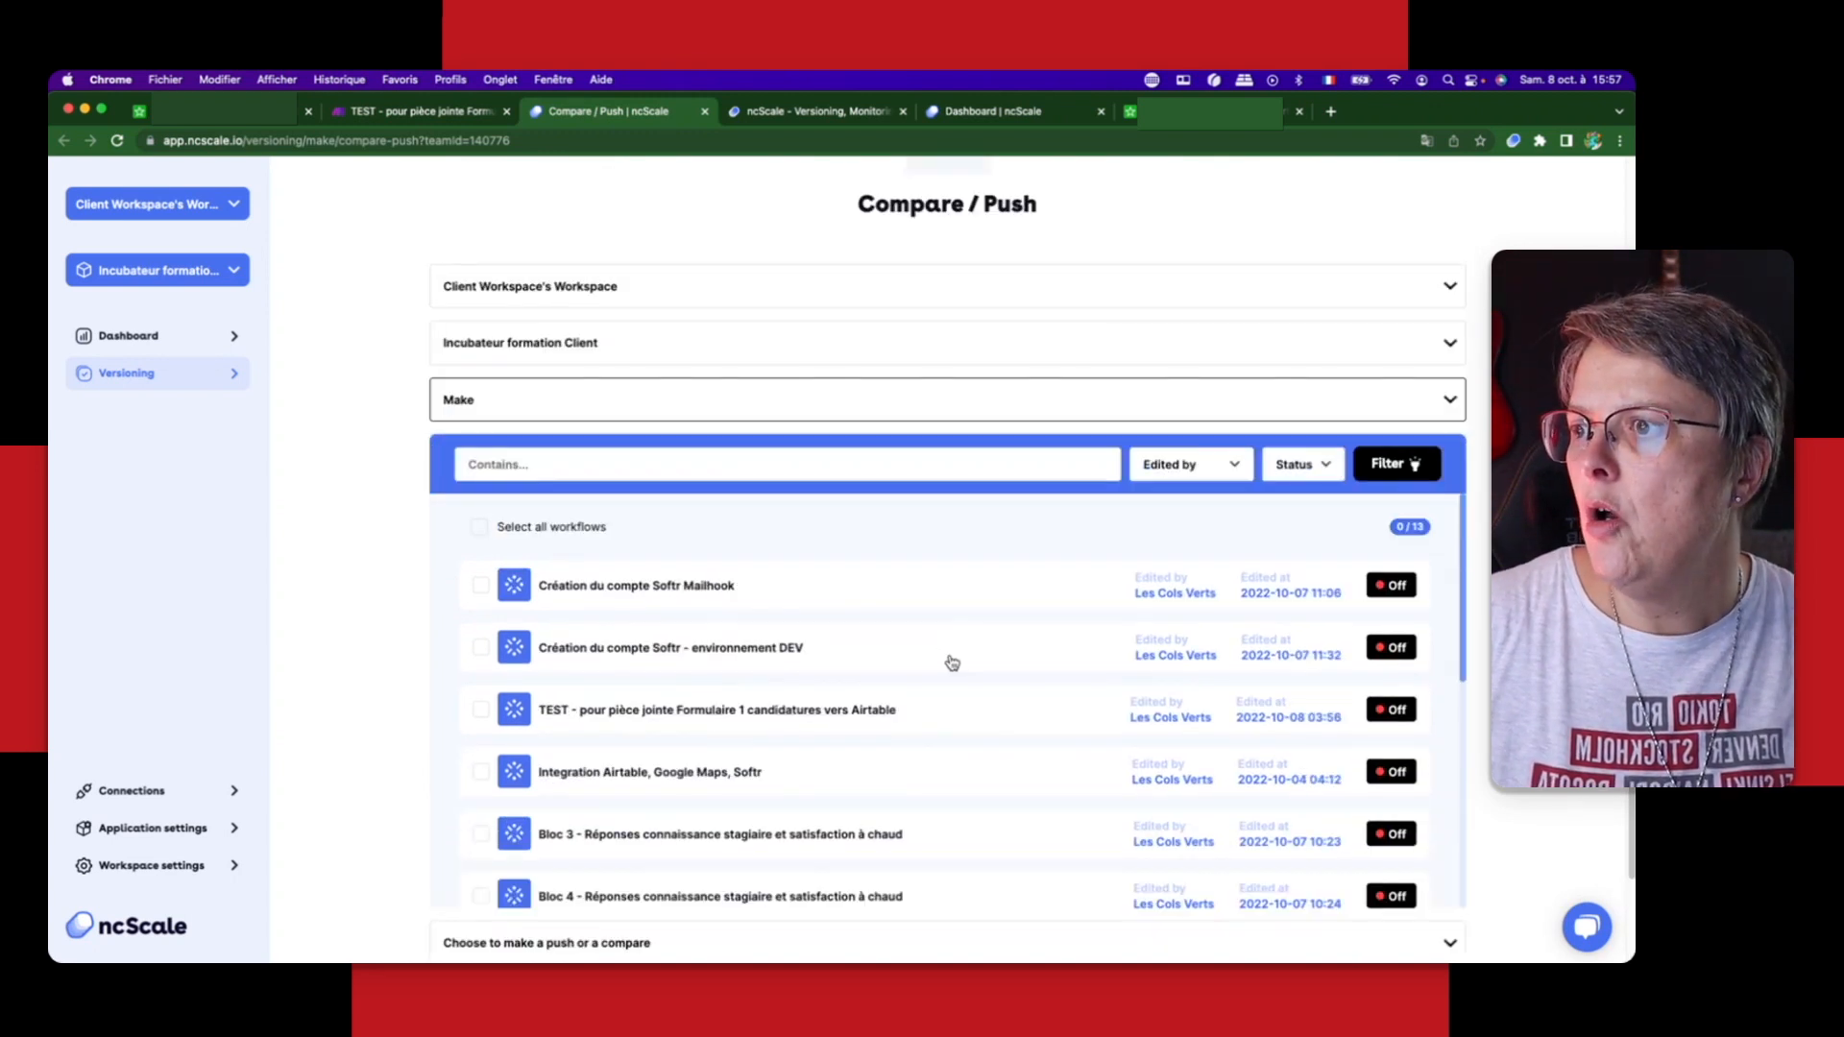
scroll(730, 837, down, 8)
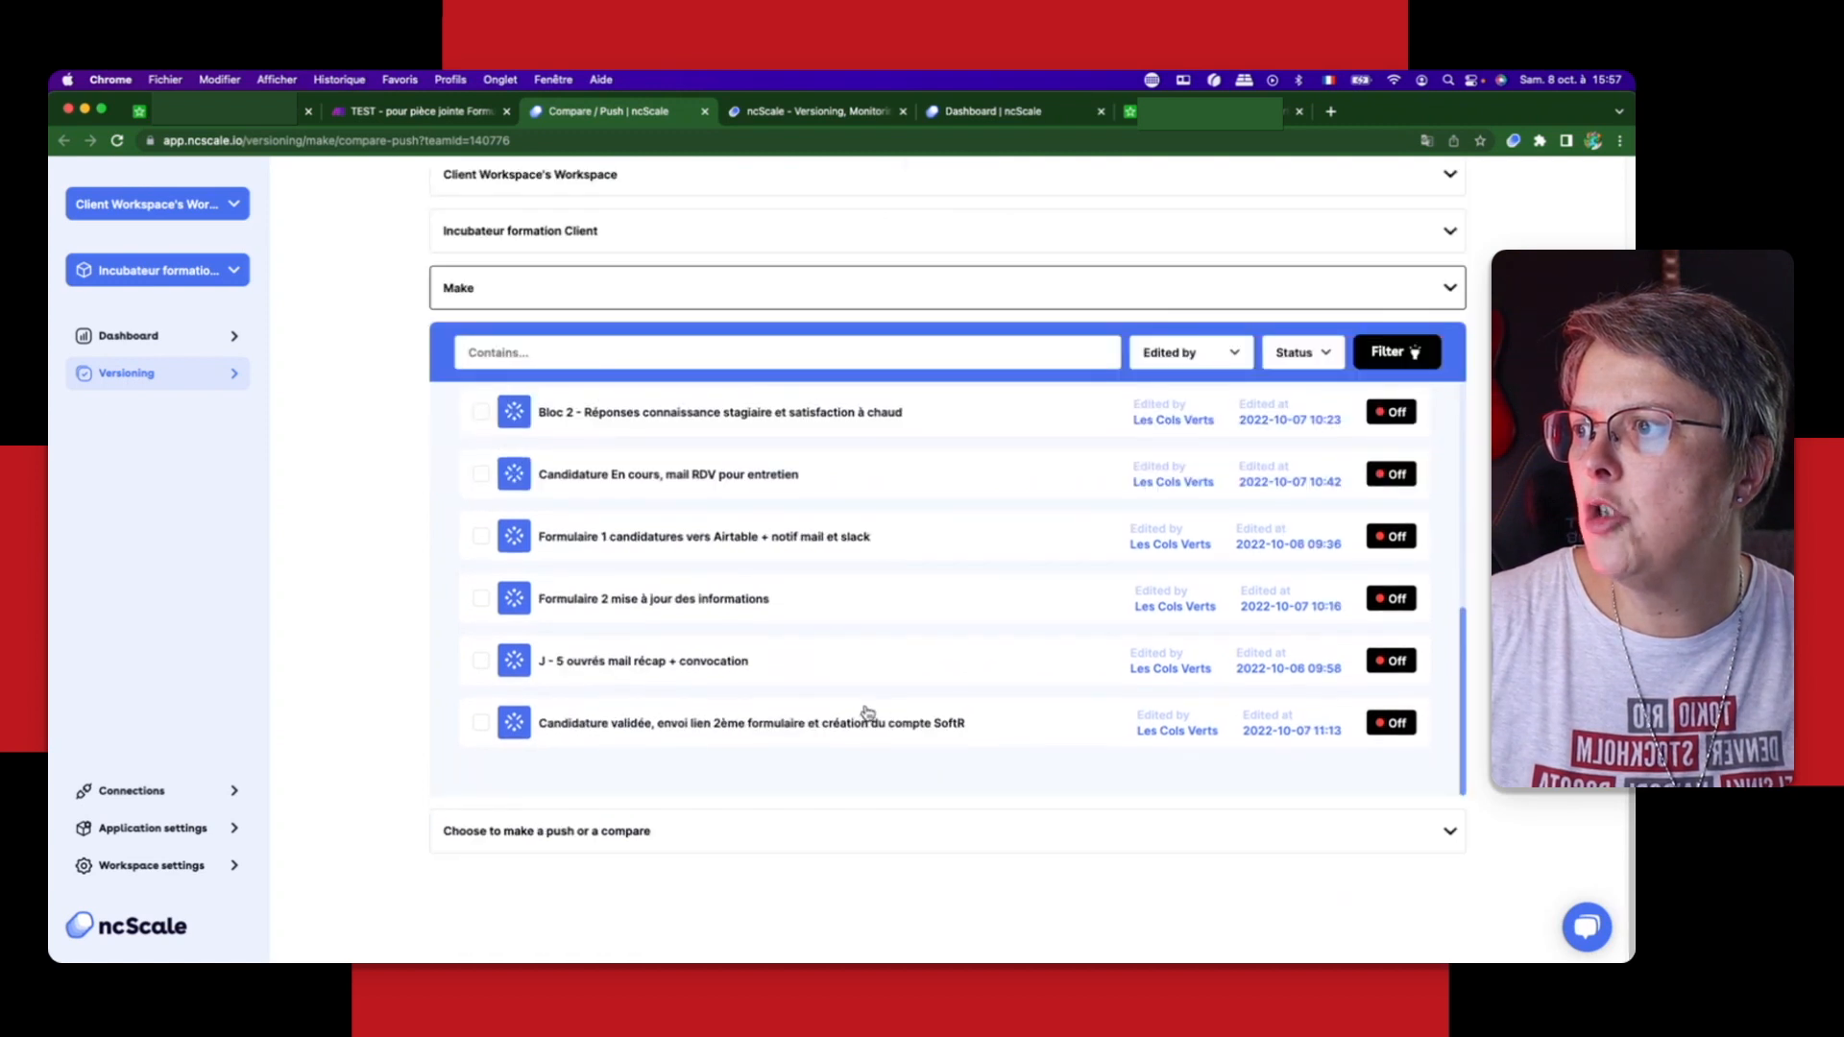
Step: Select the workflow "TEST - pour pièce jointe Formulaire 1 candidatures vers Airtable" and run a Compare on it
scroll(606, 615, up, 3)
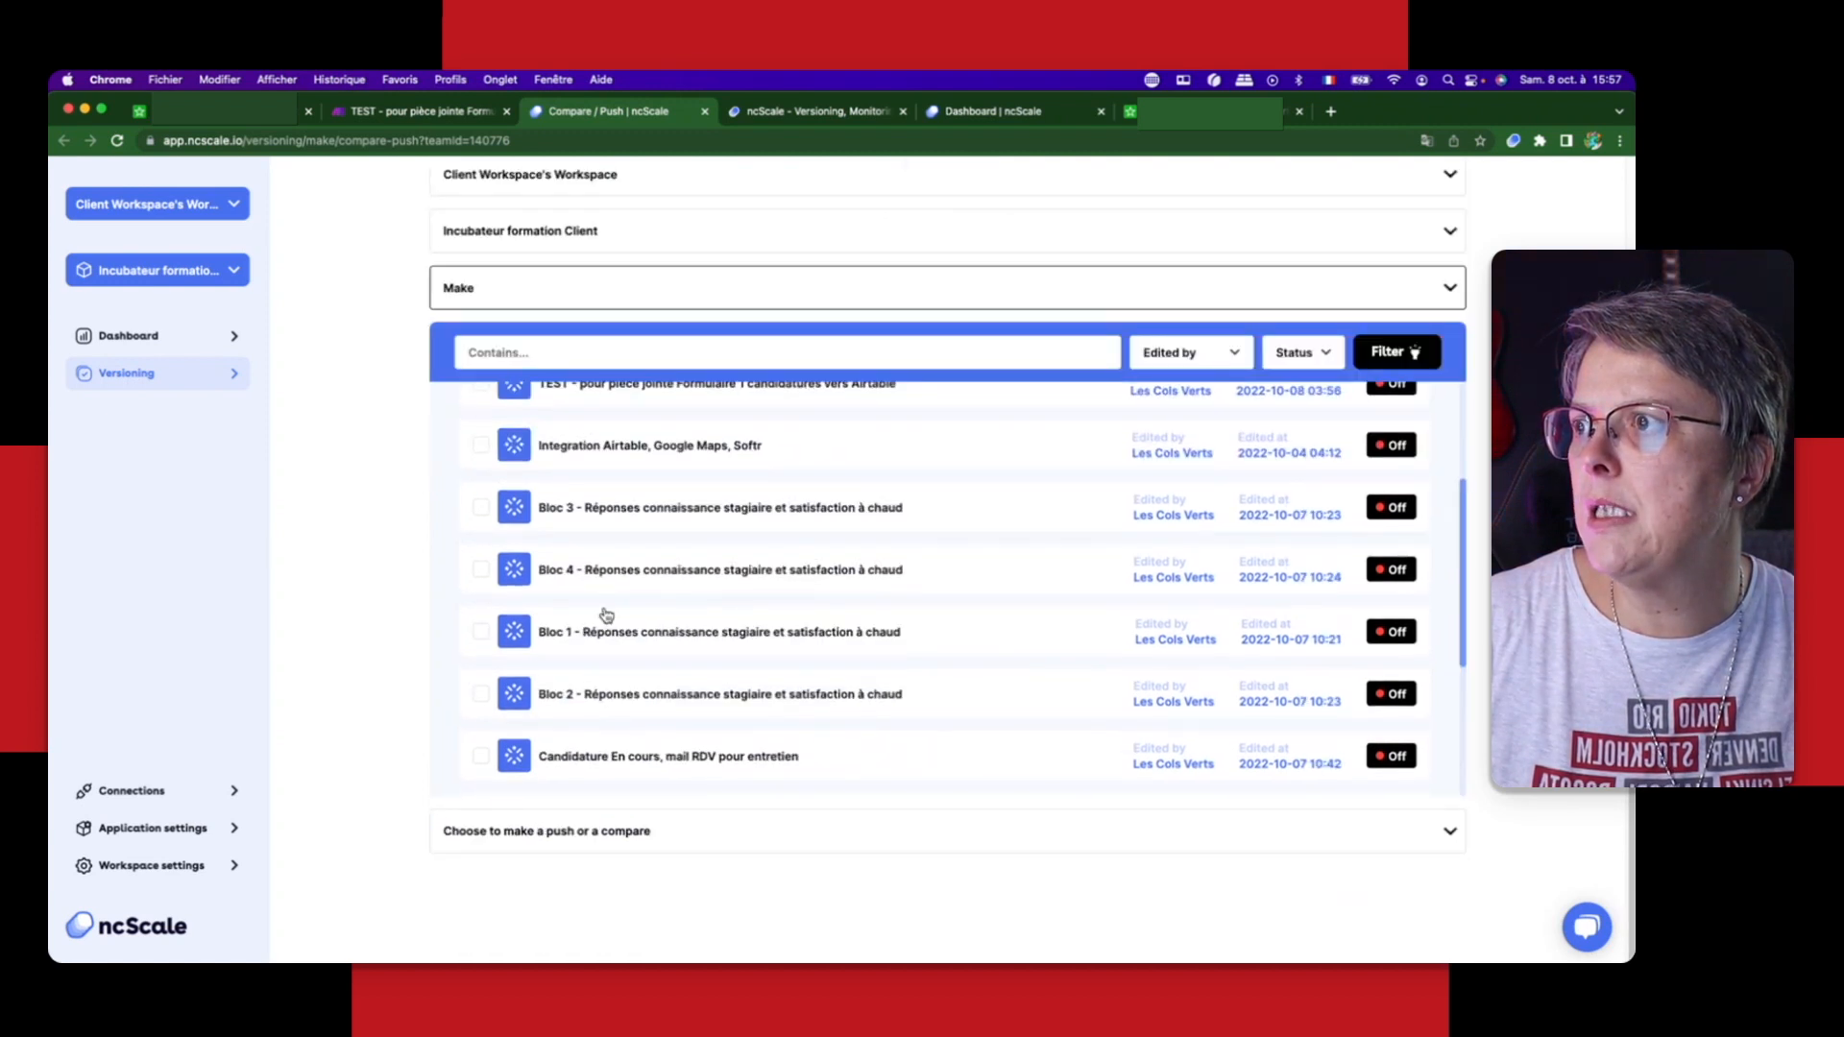
scroll(606, 614, up, 2)
click(480, 516)
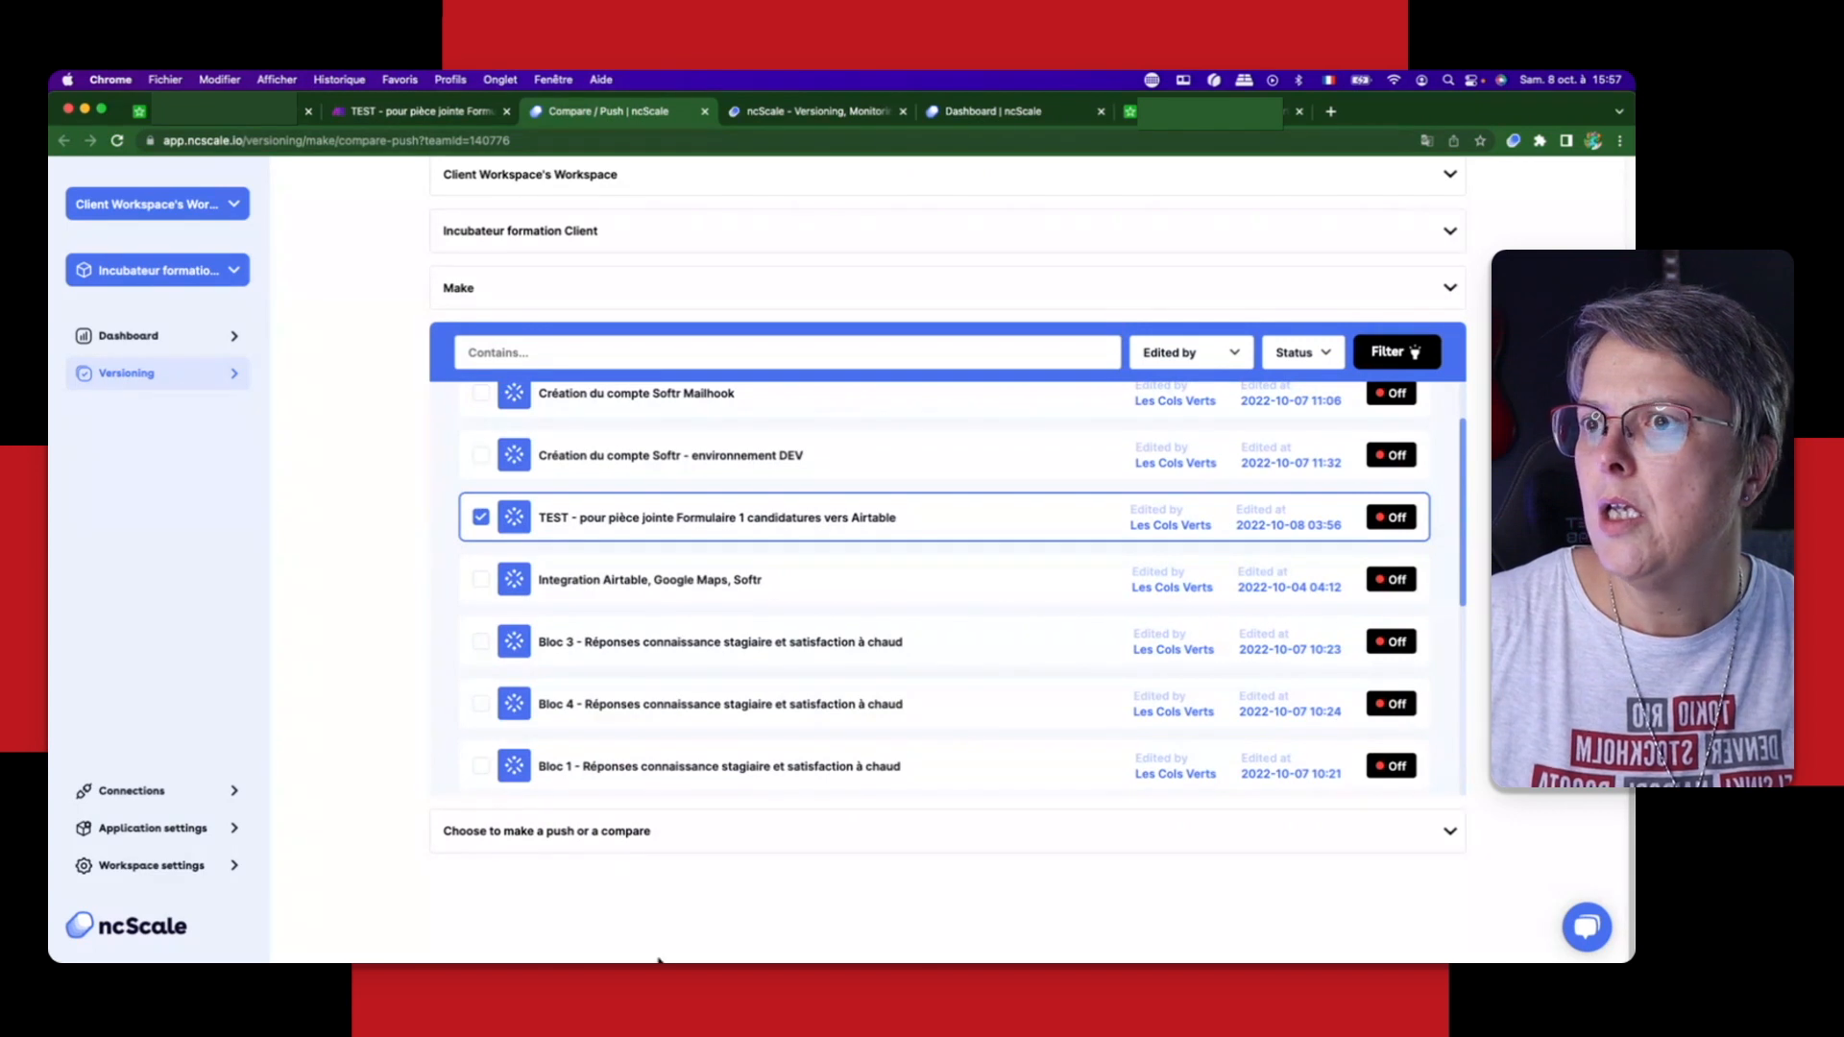
click(590, 834)
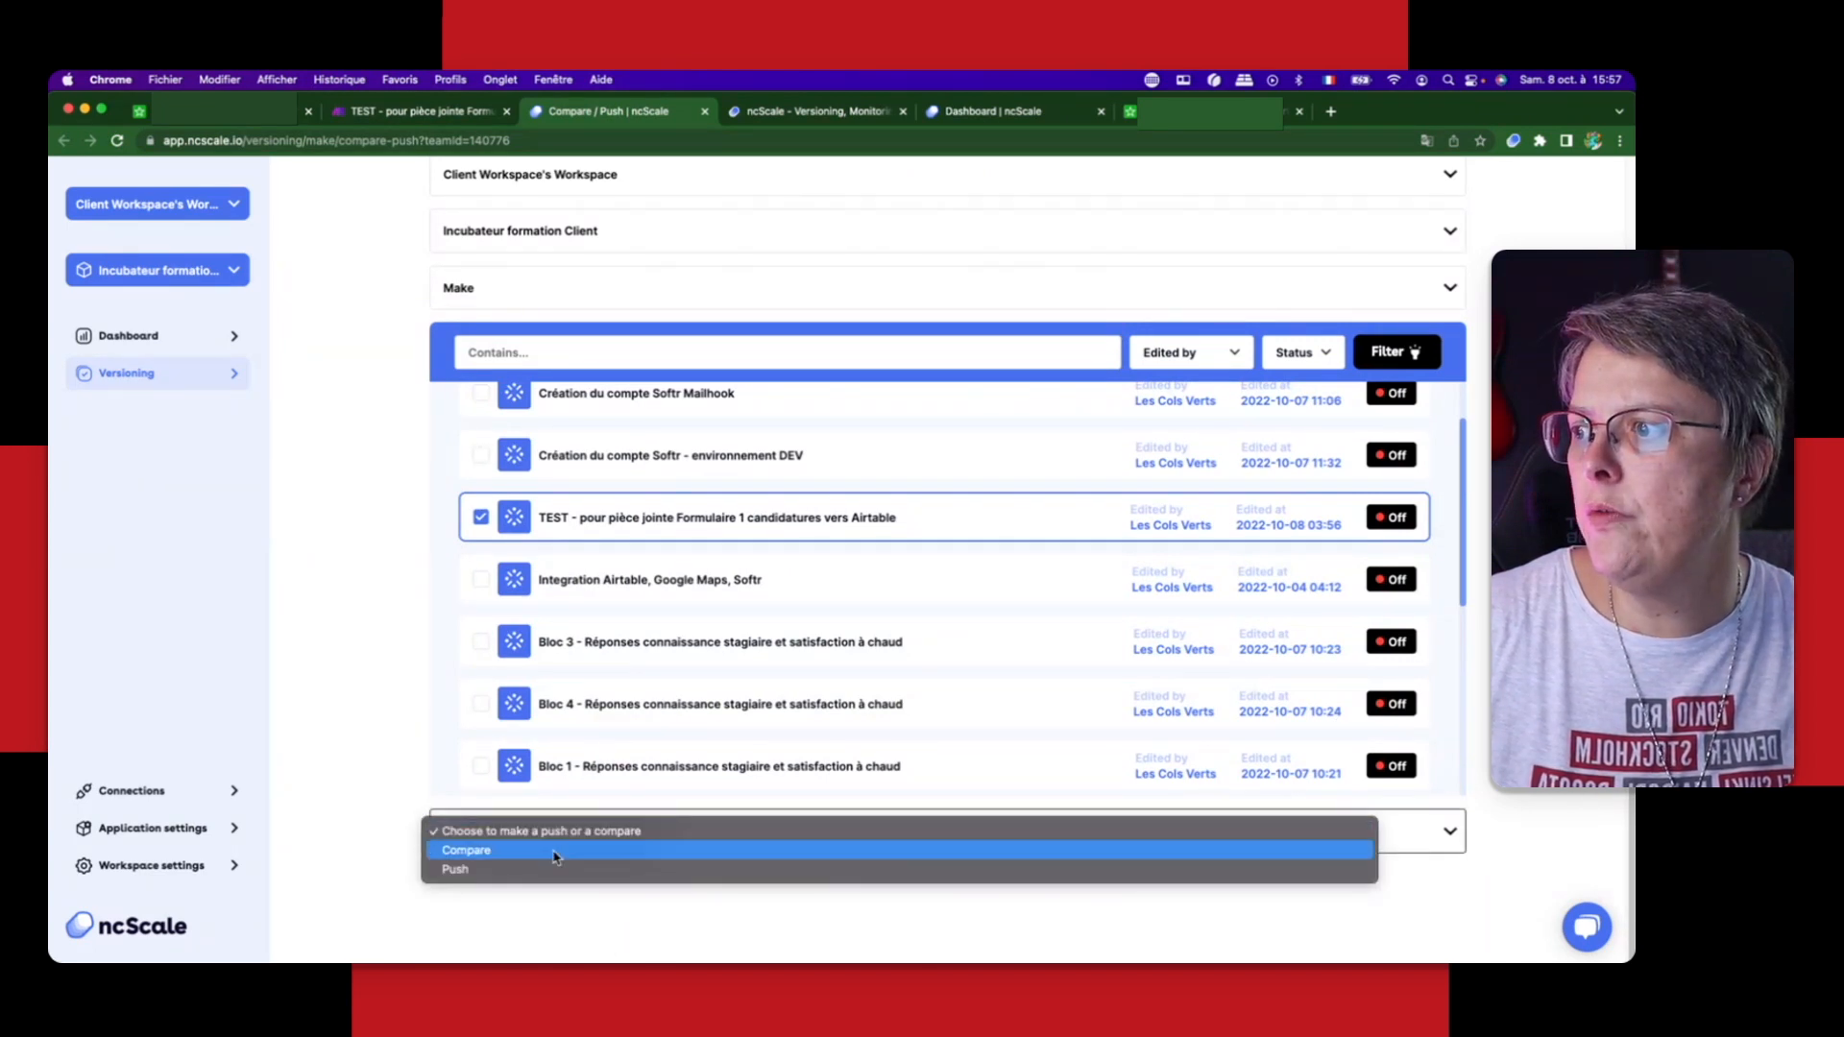
click(555, 852)
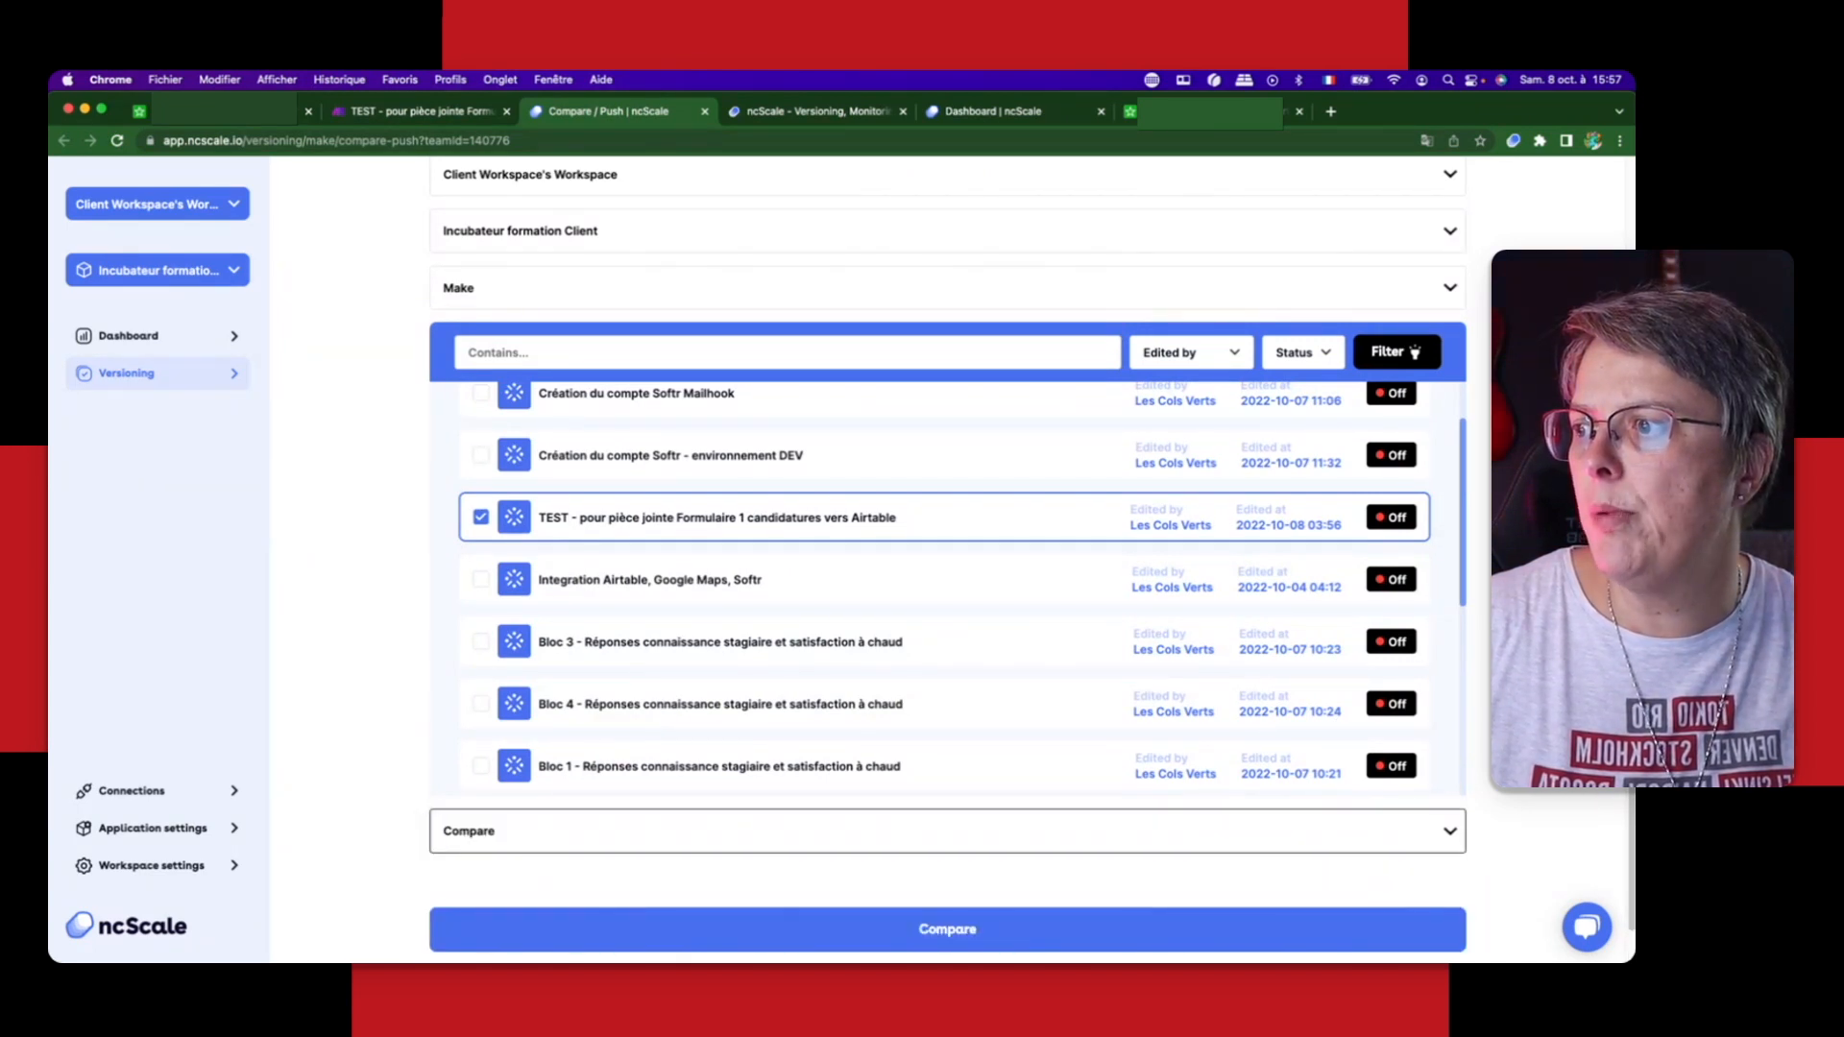
click(909, 928)
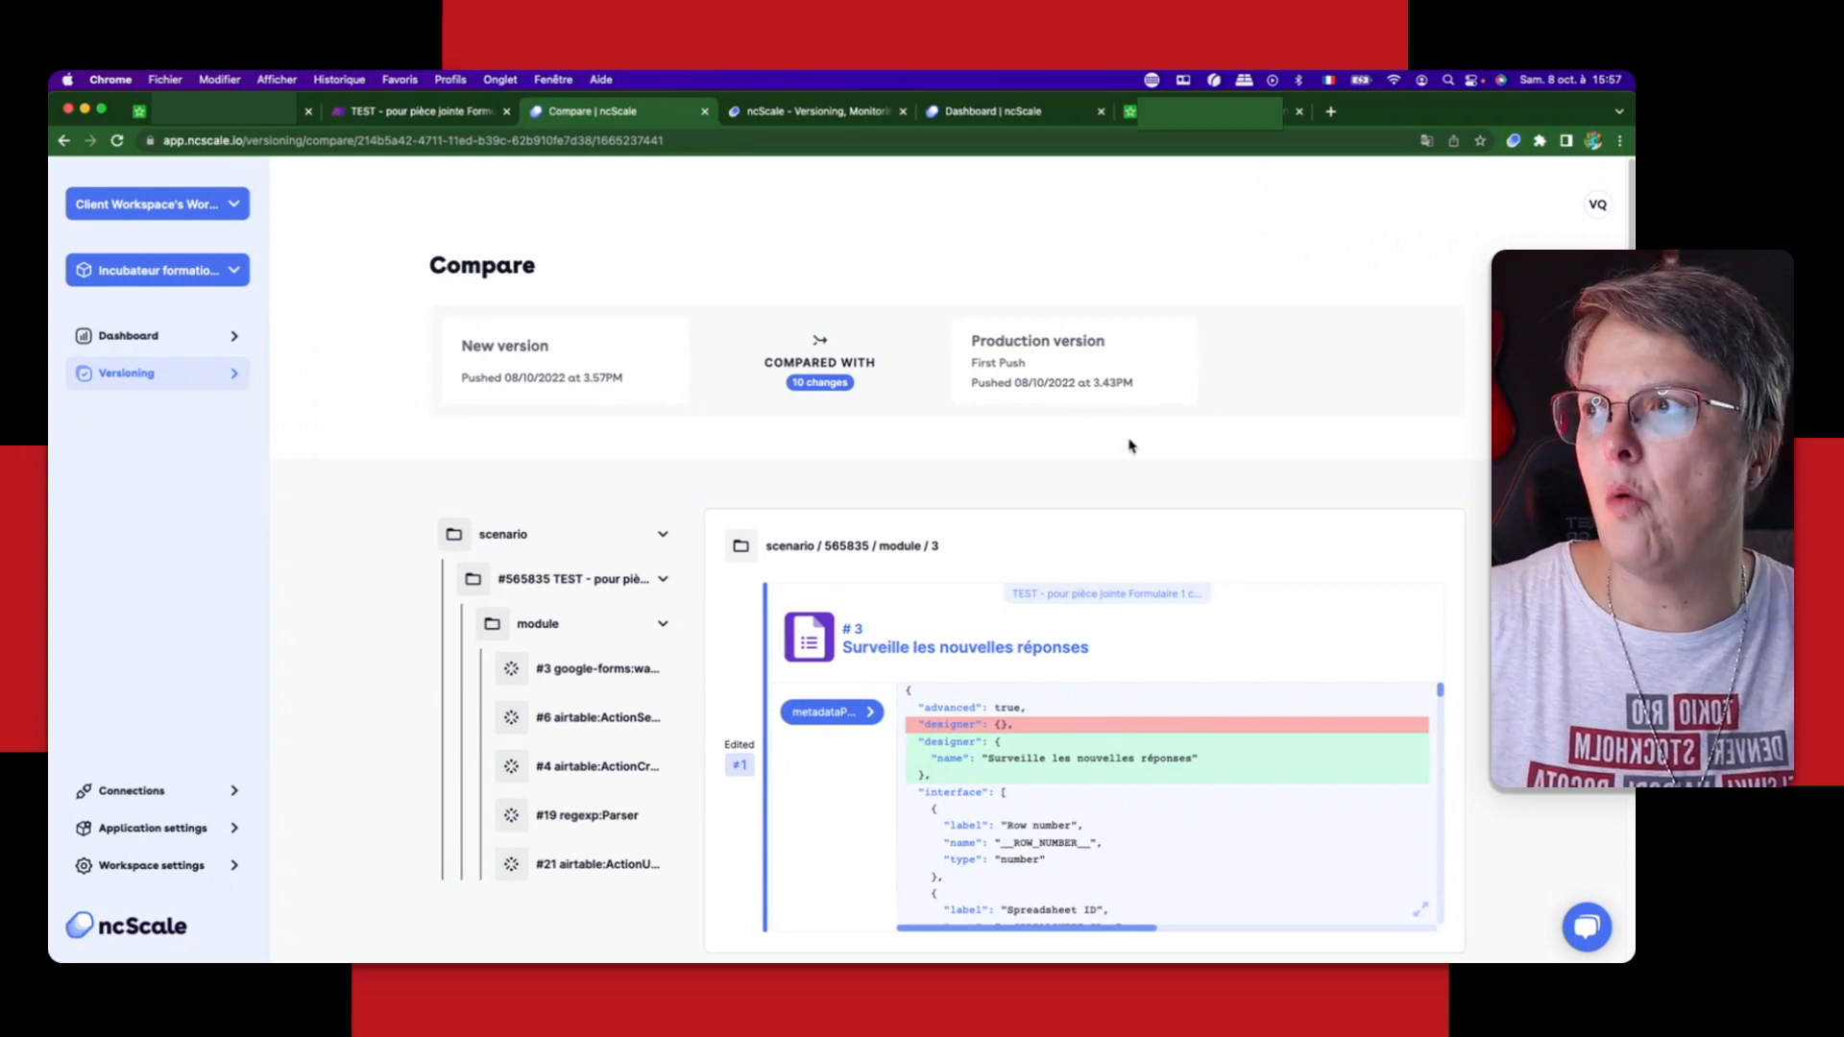
Step: Look over the comparison's tree of changed modules and the metadata code of the Google Forms module
scroll(1490, 633, down, 5)
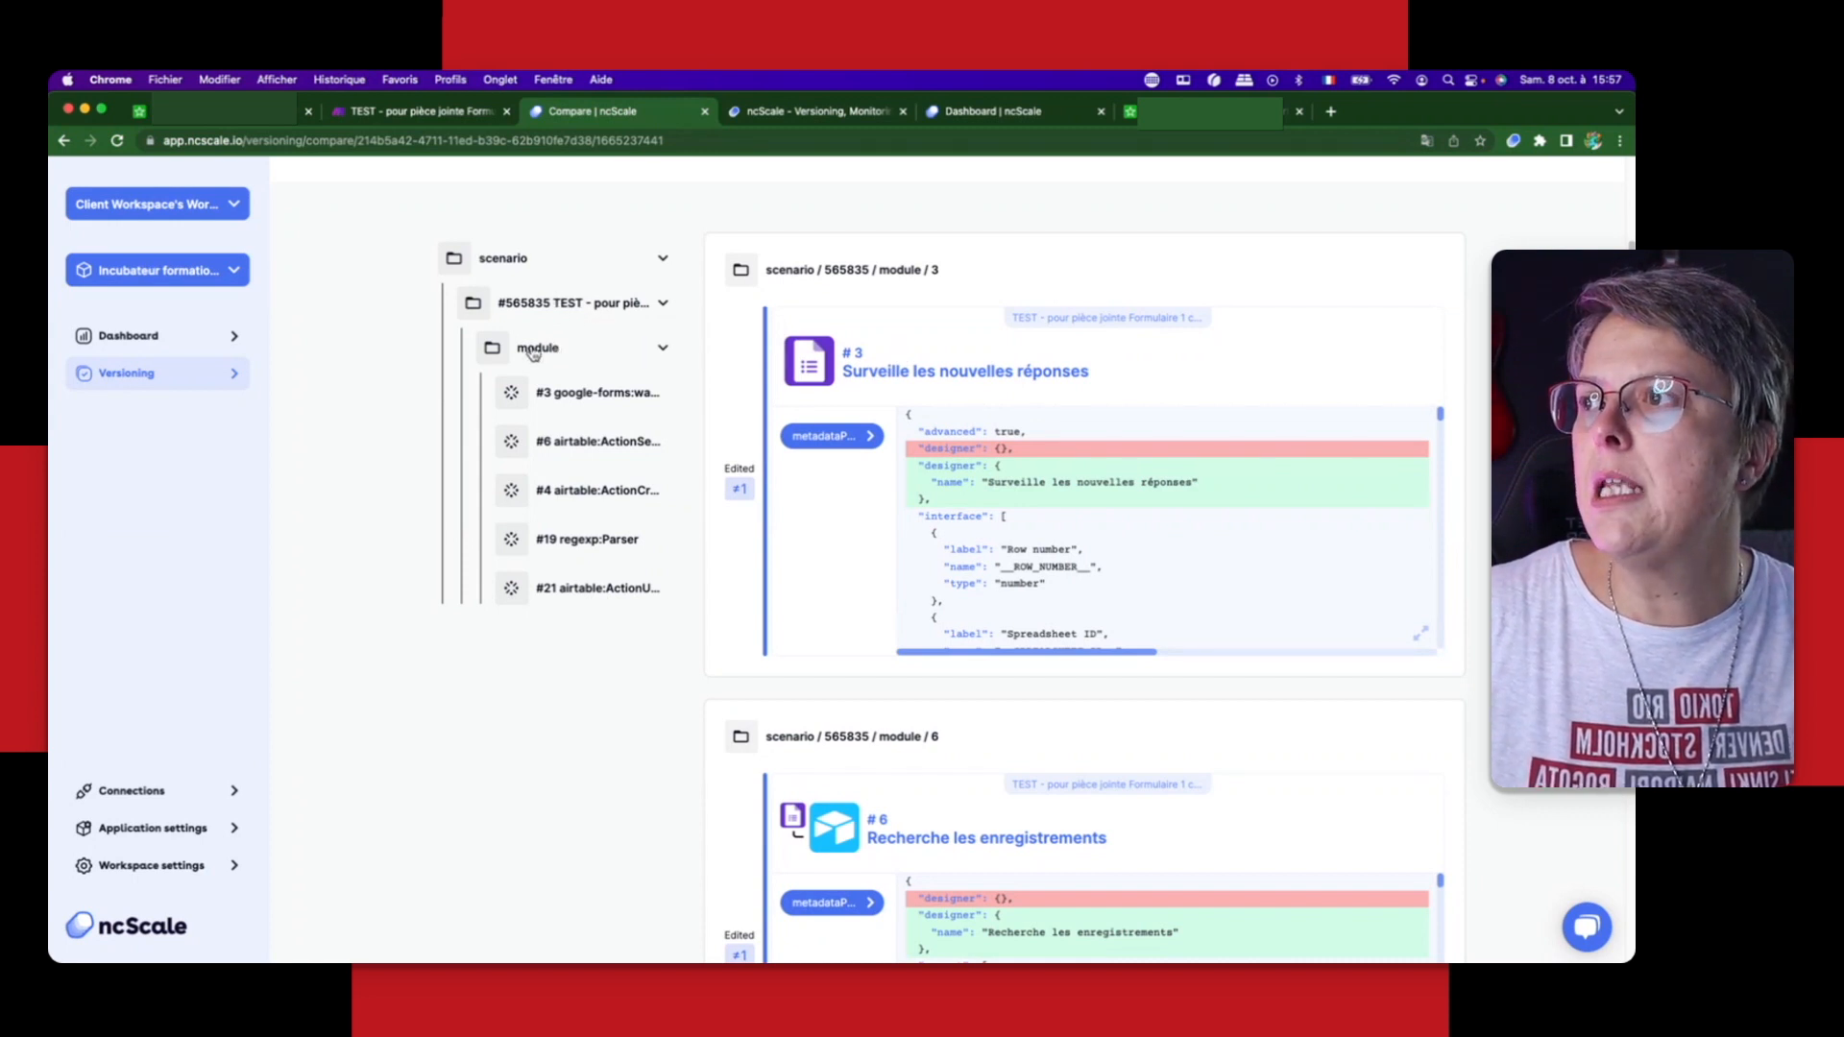
click(564, 440)
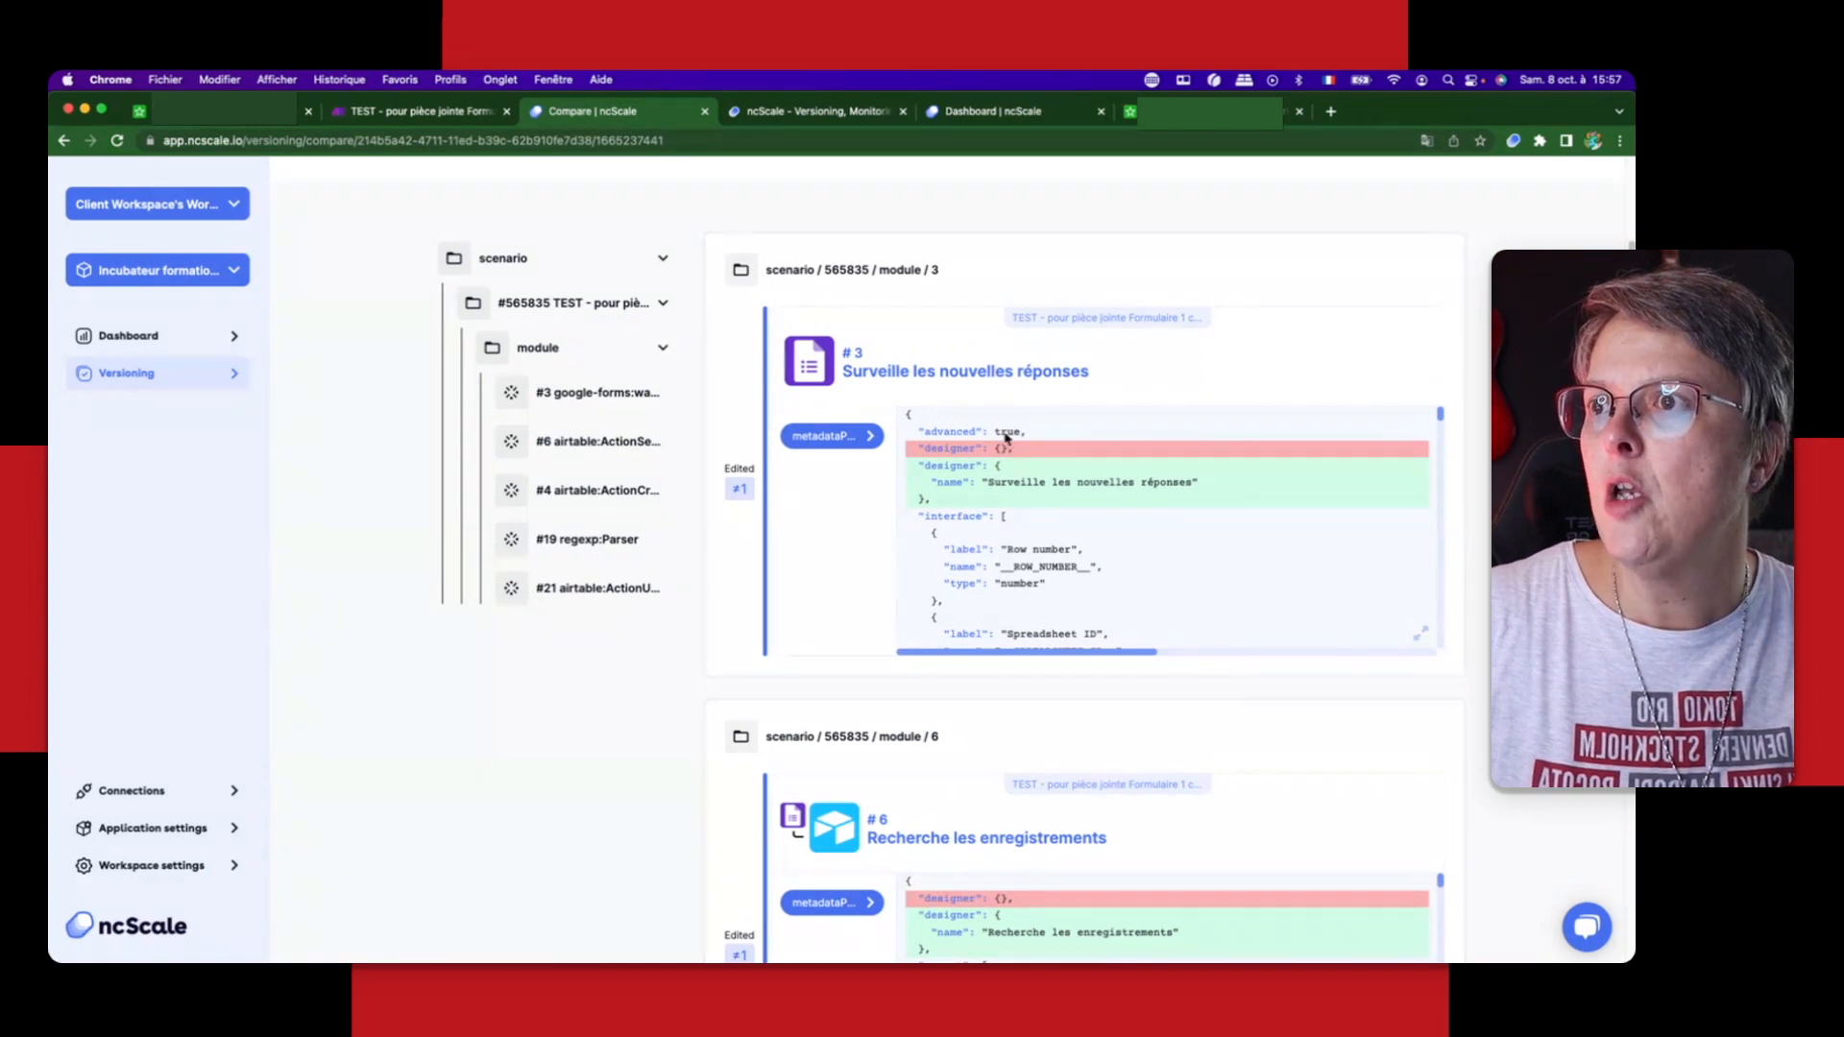
scroll(1047, 611, down, 5)
scroll(1105, 576, up, 5)
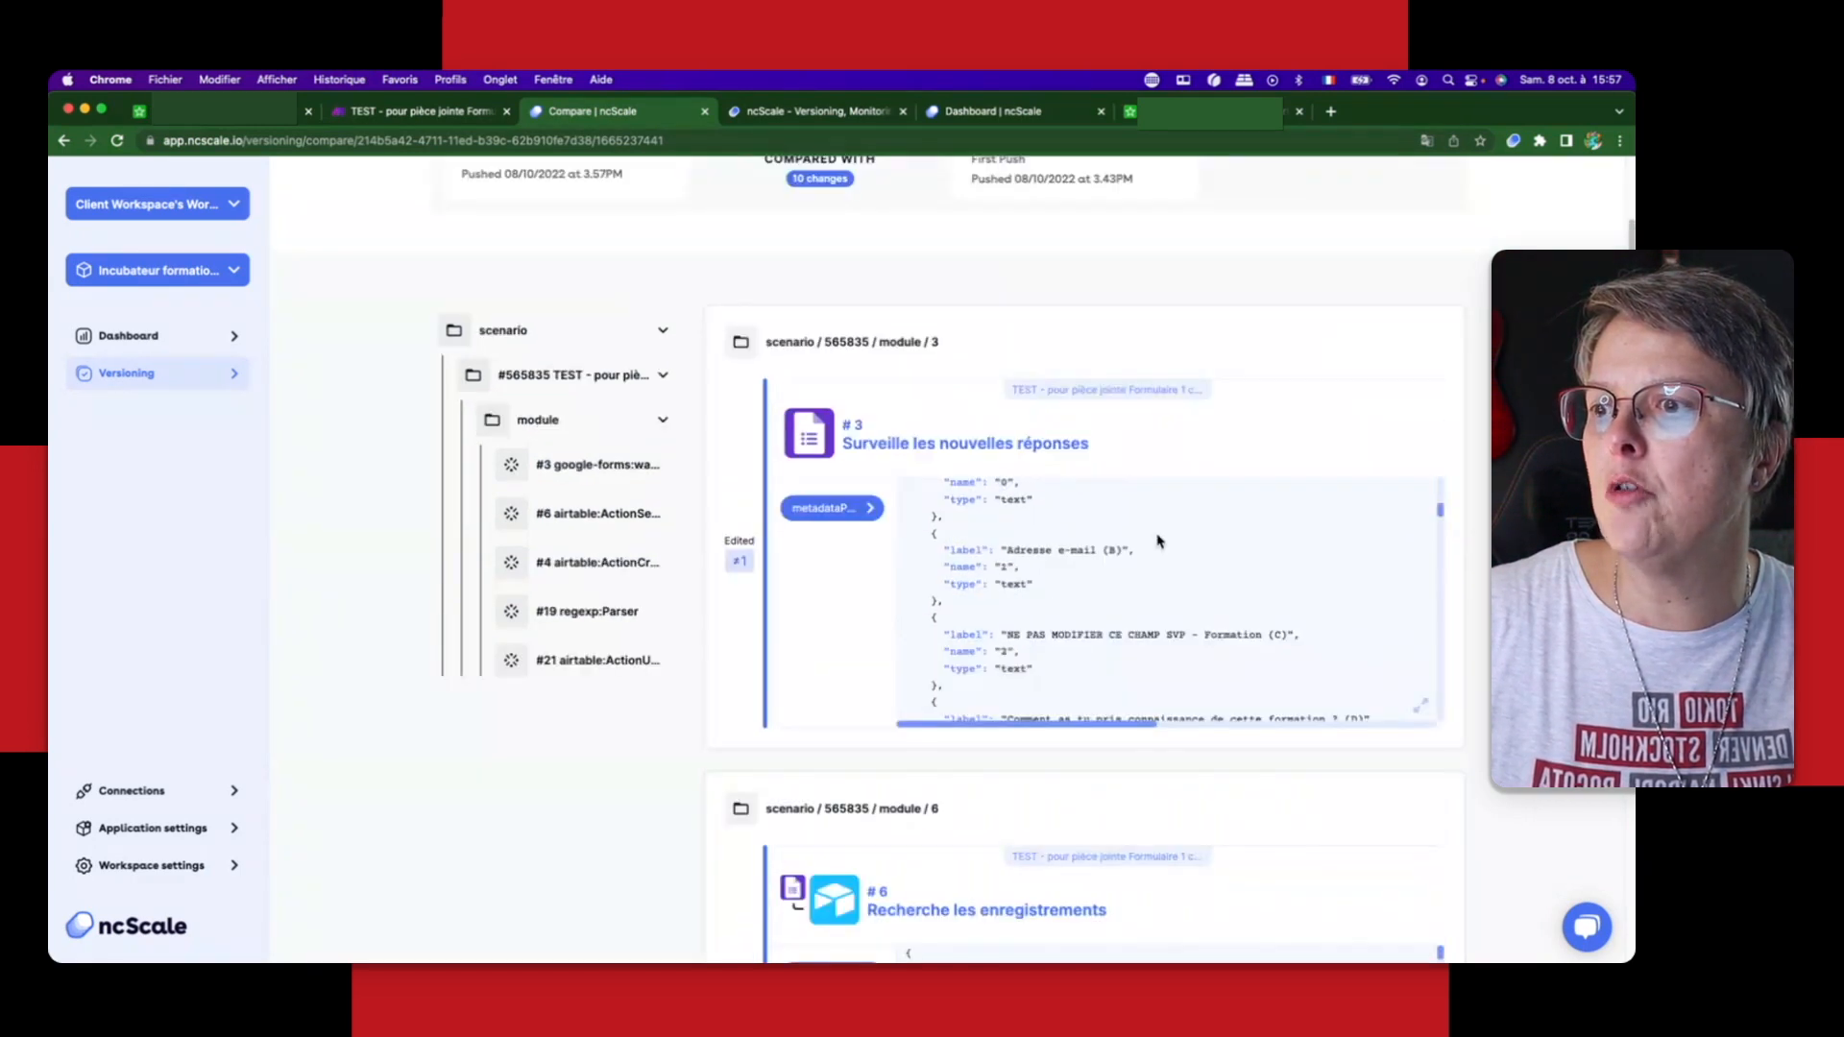
scroll(1159, 541, up, 3)
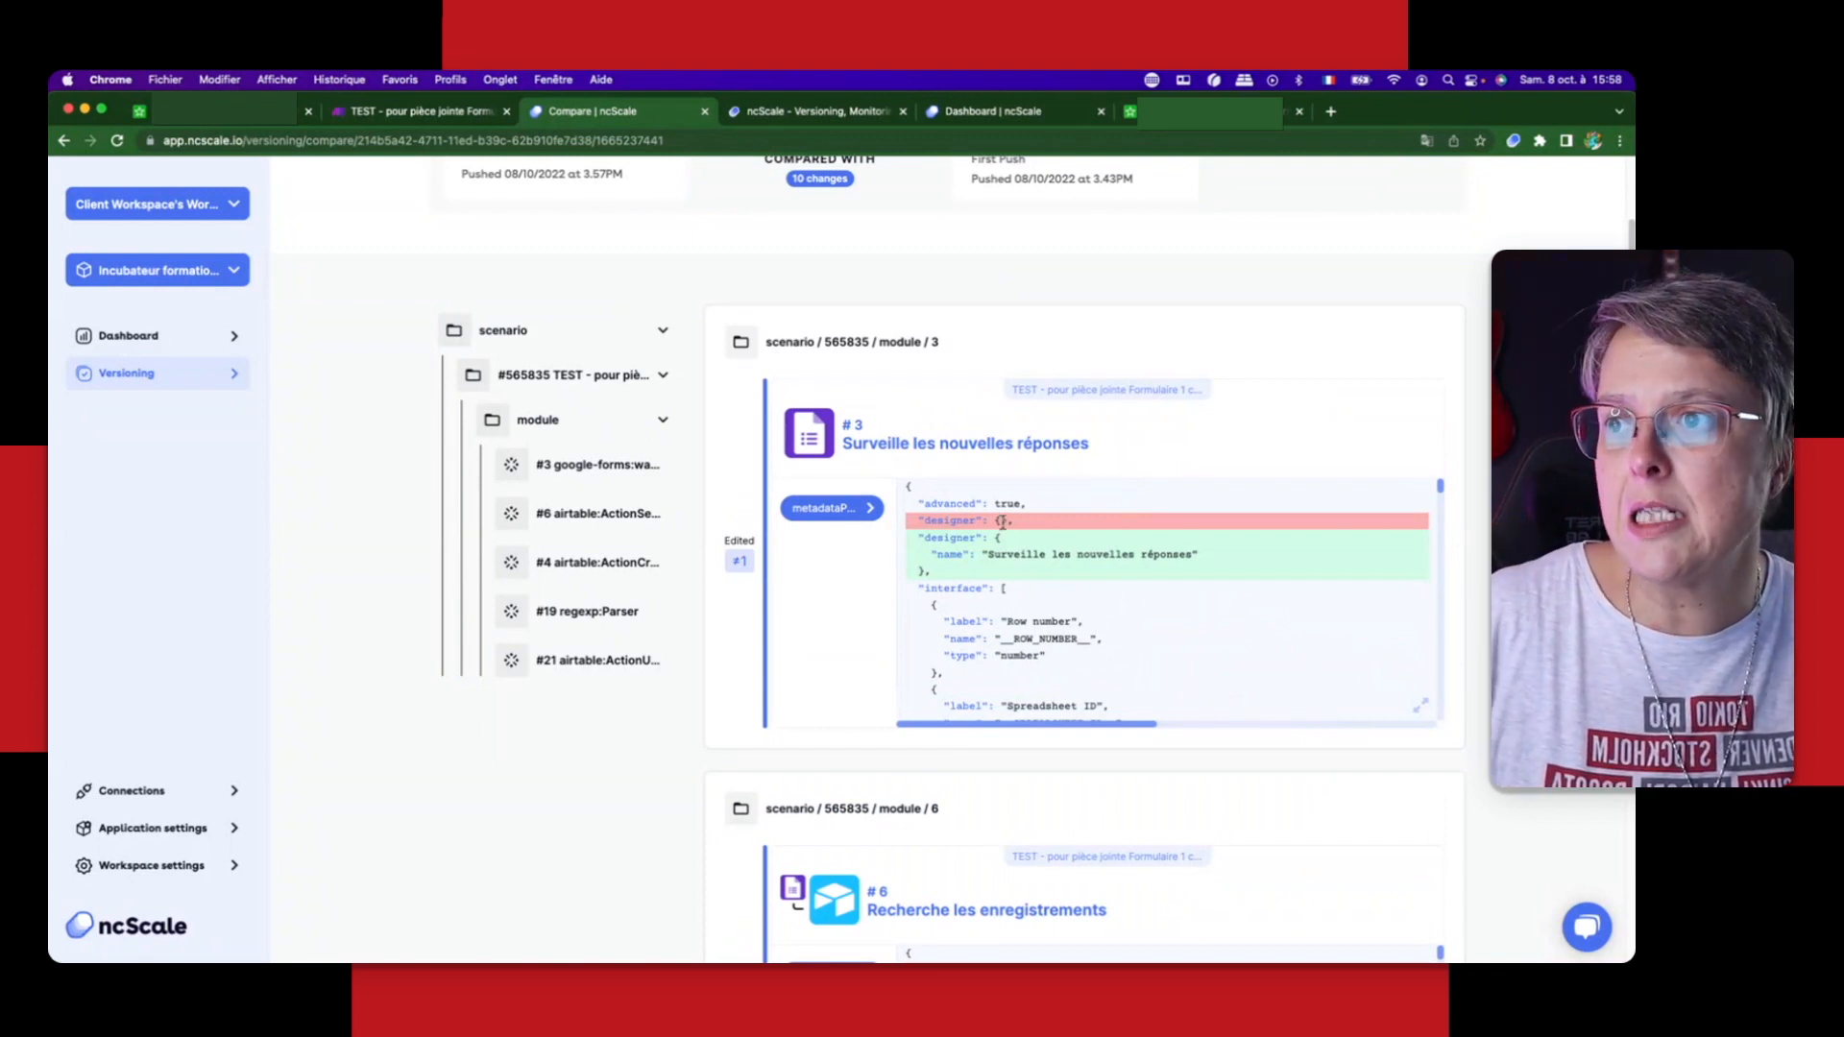
Step: Examine the removed and added designer lines that record the Google Forms module's new name in the comparison
drag(938, 524, 1142, 527)
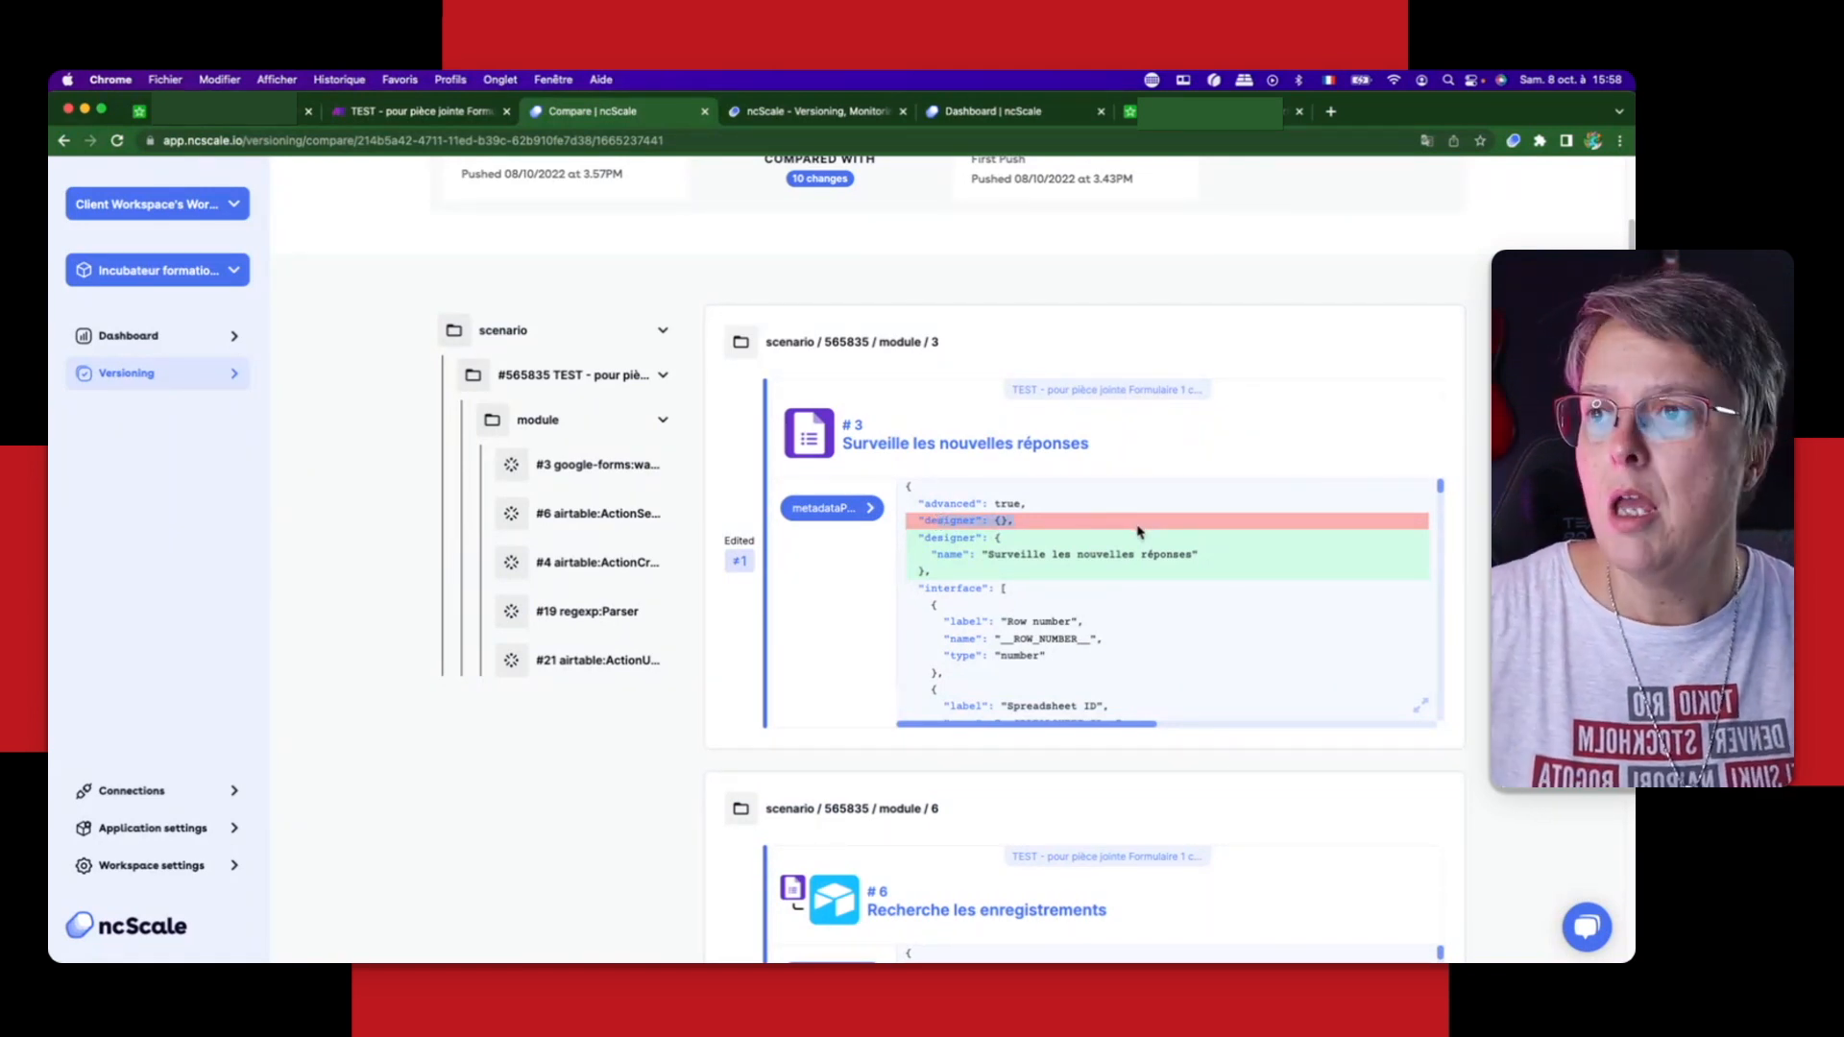
drag(949, 538, 1201, 555)
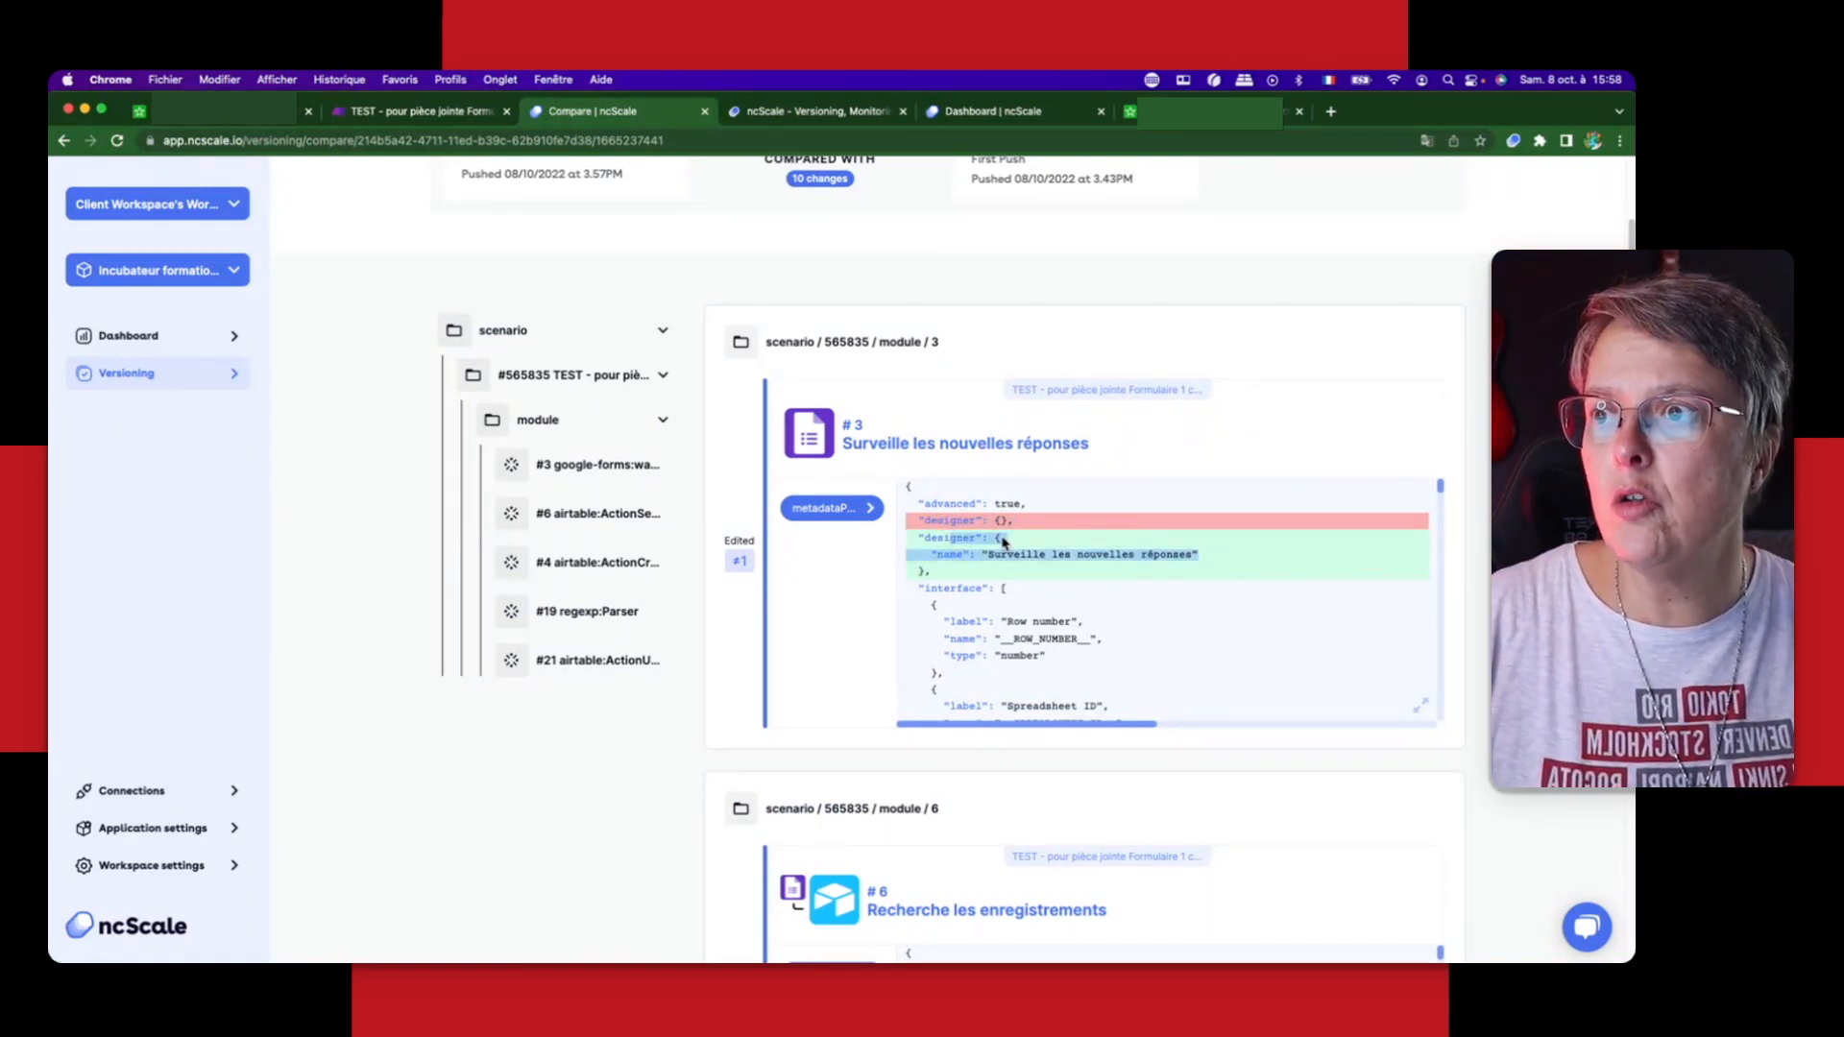
click(1004, 541)
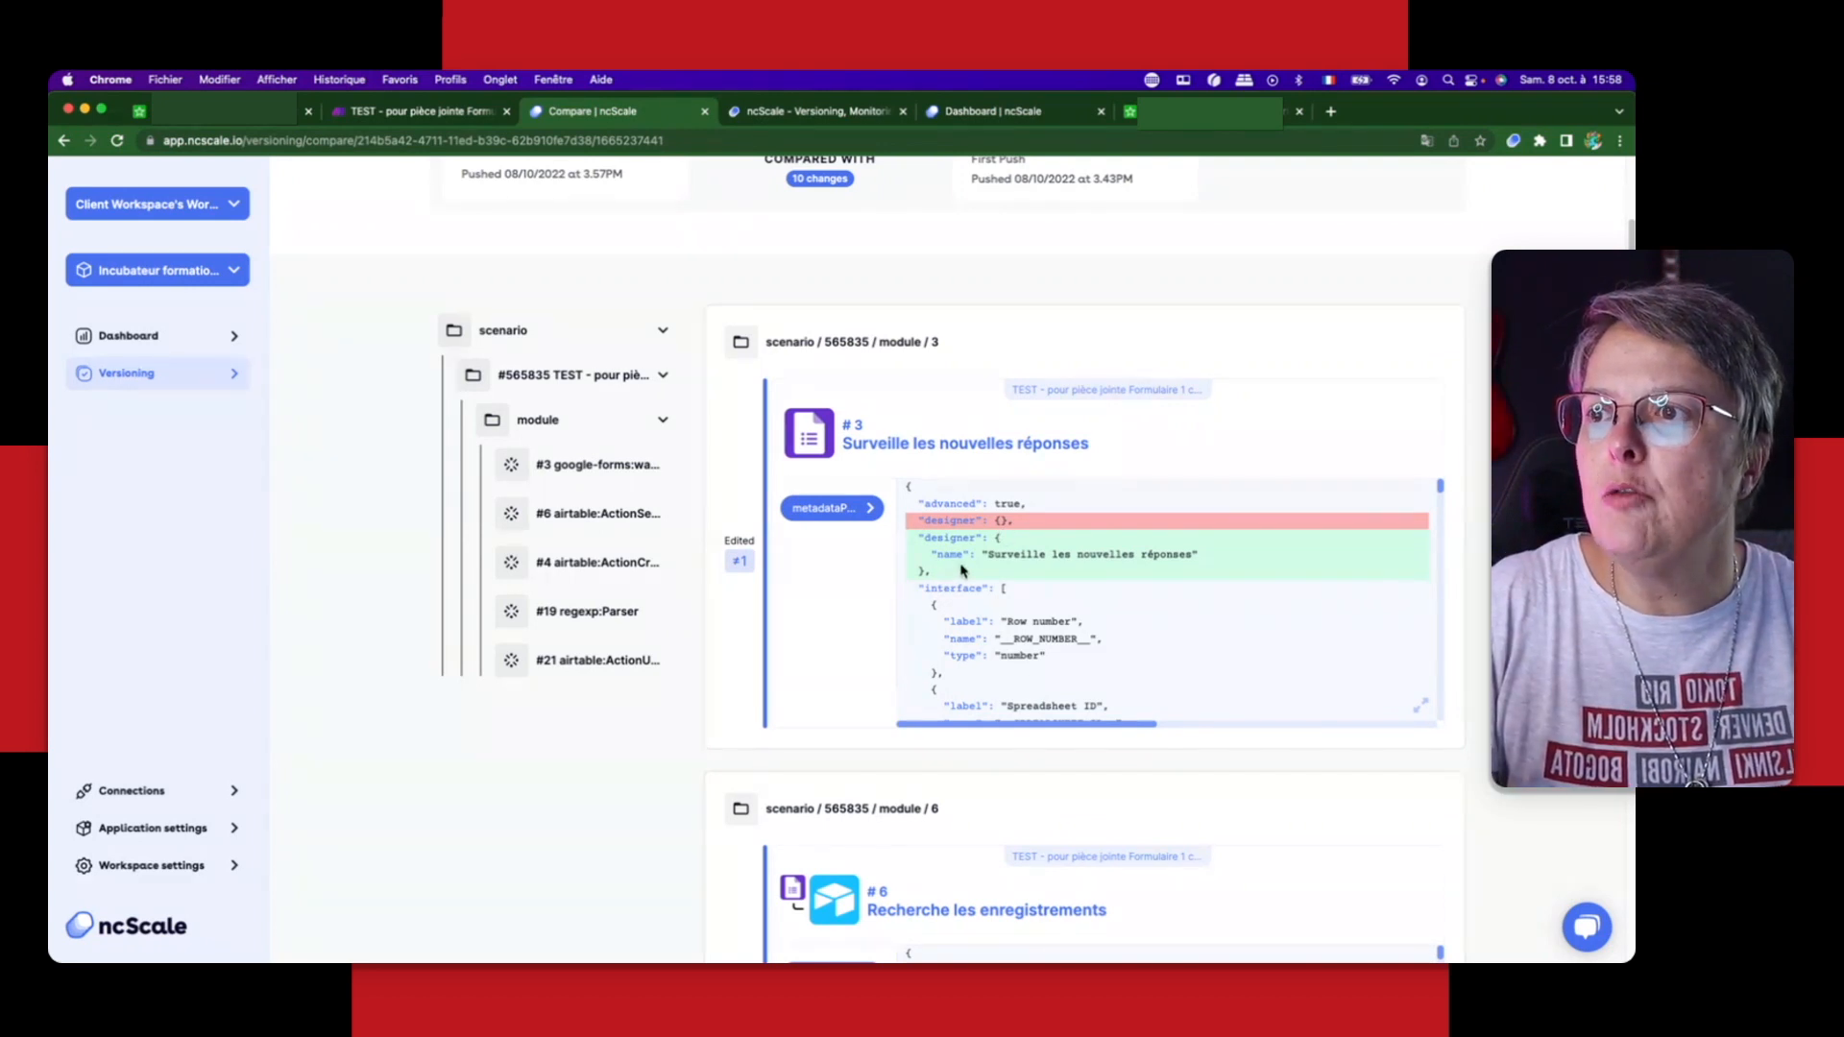
drag(980, 562, 1225, 566)
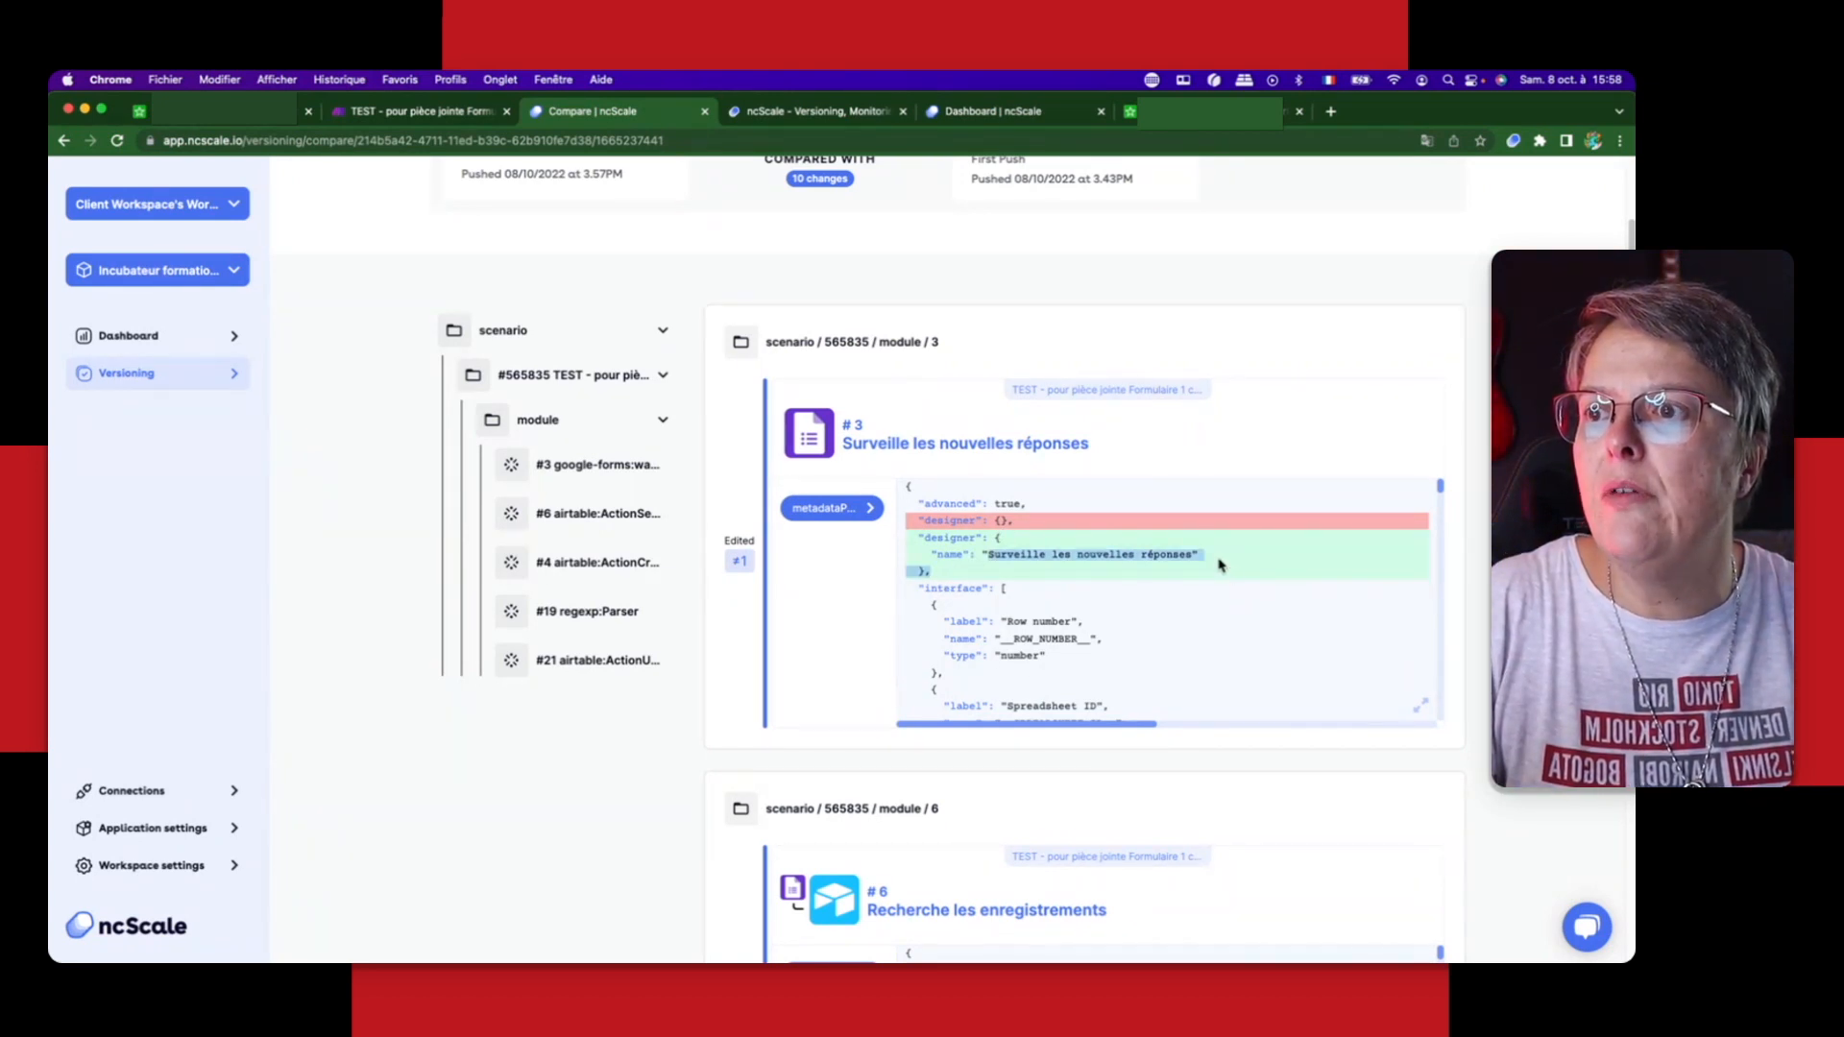
click(1220, 565)
scroll(1220, 565, down, 2)
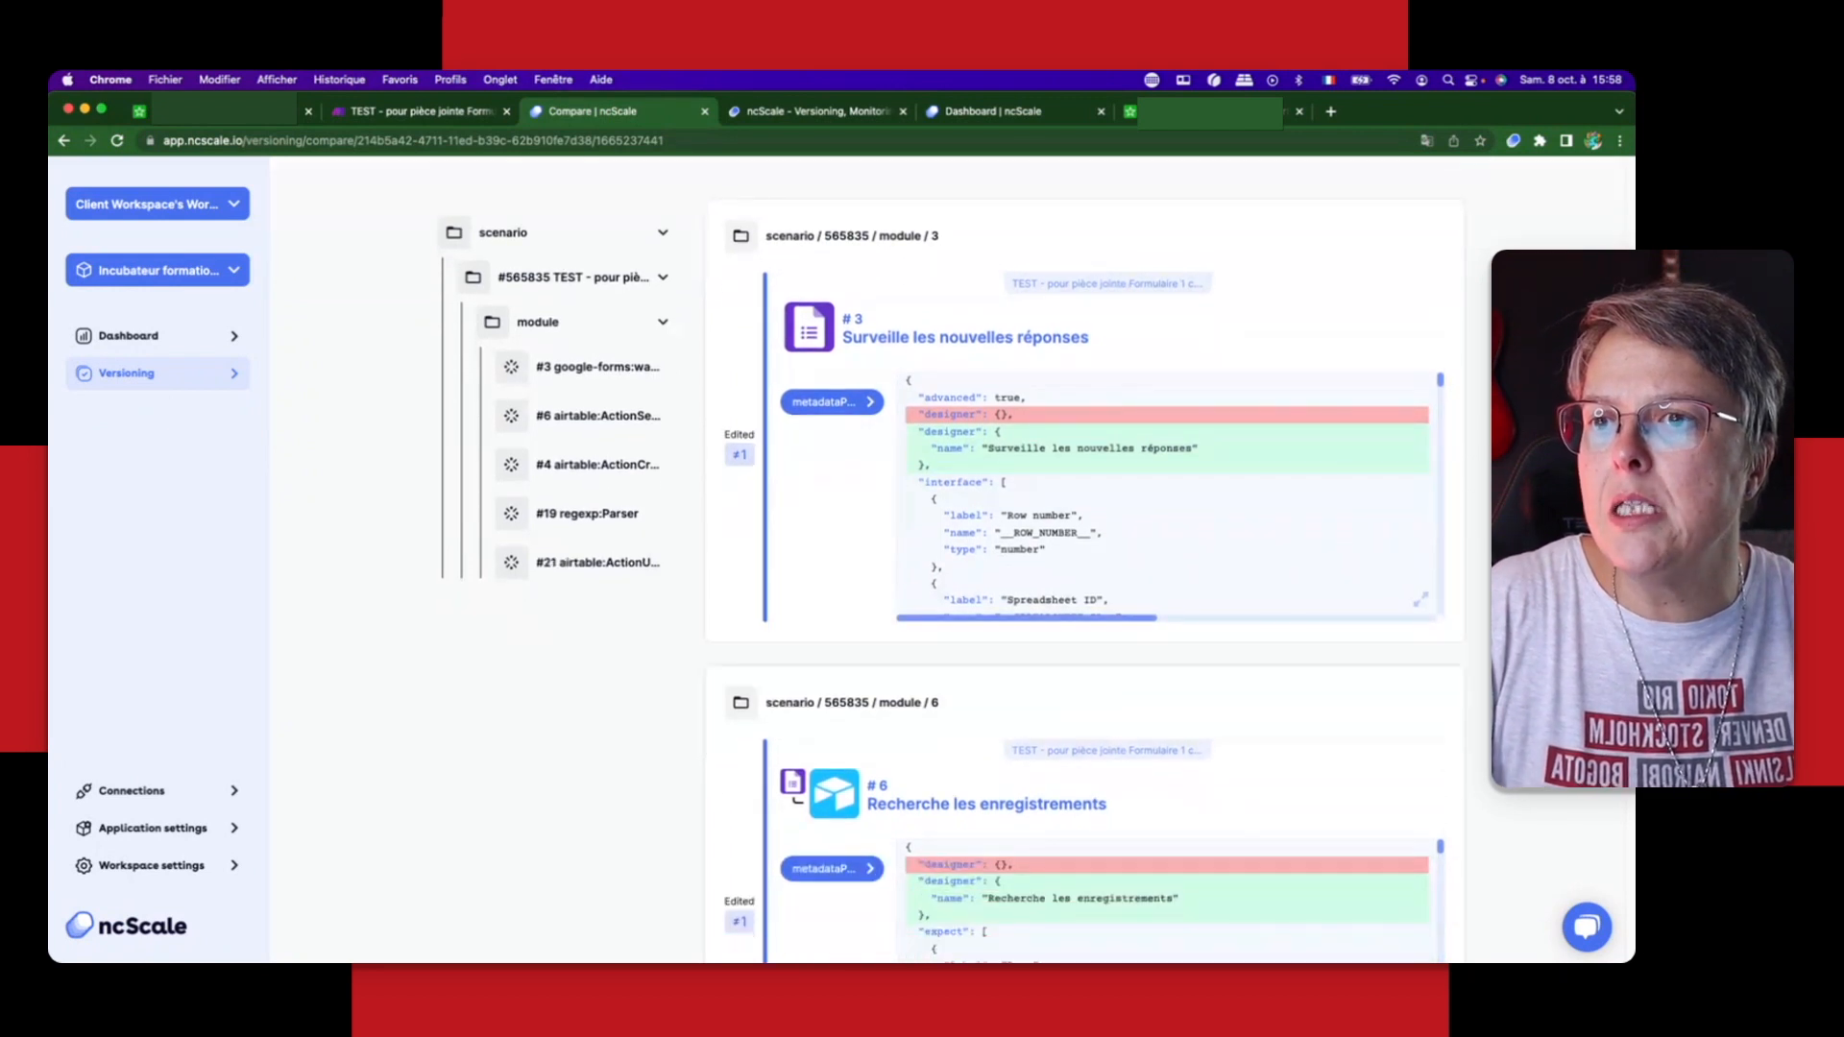
Step: Look through the designer name changes of modules 6, 4, 19 and 21 in the comparison
scroll(1085, 558, down, 5)
scroll(1340, 519, down, 10)
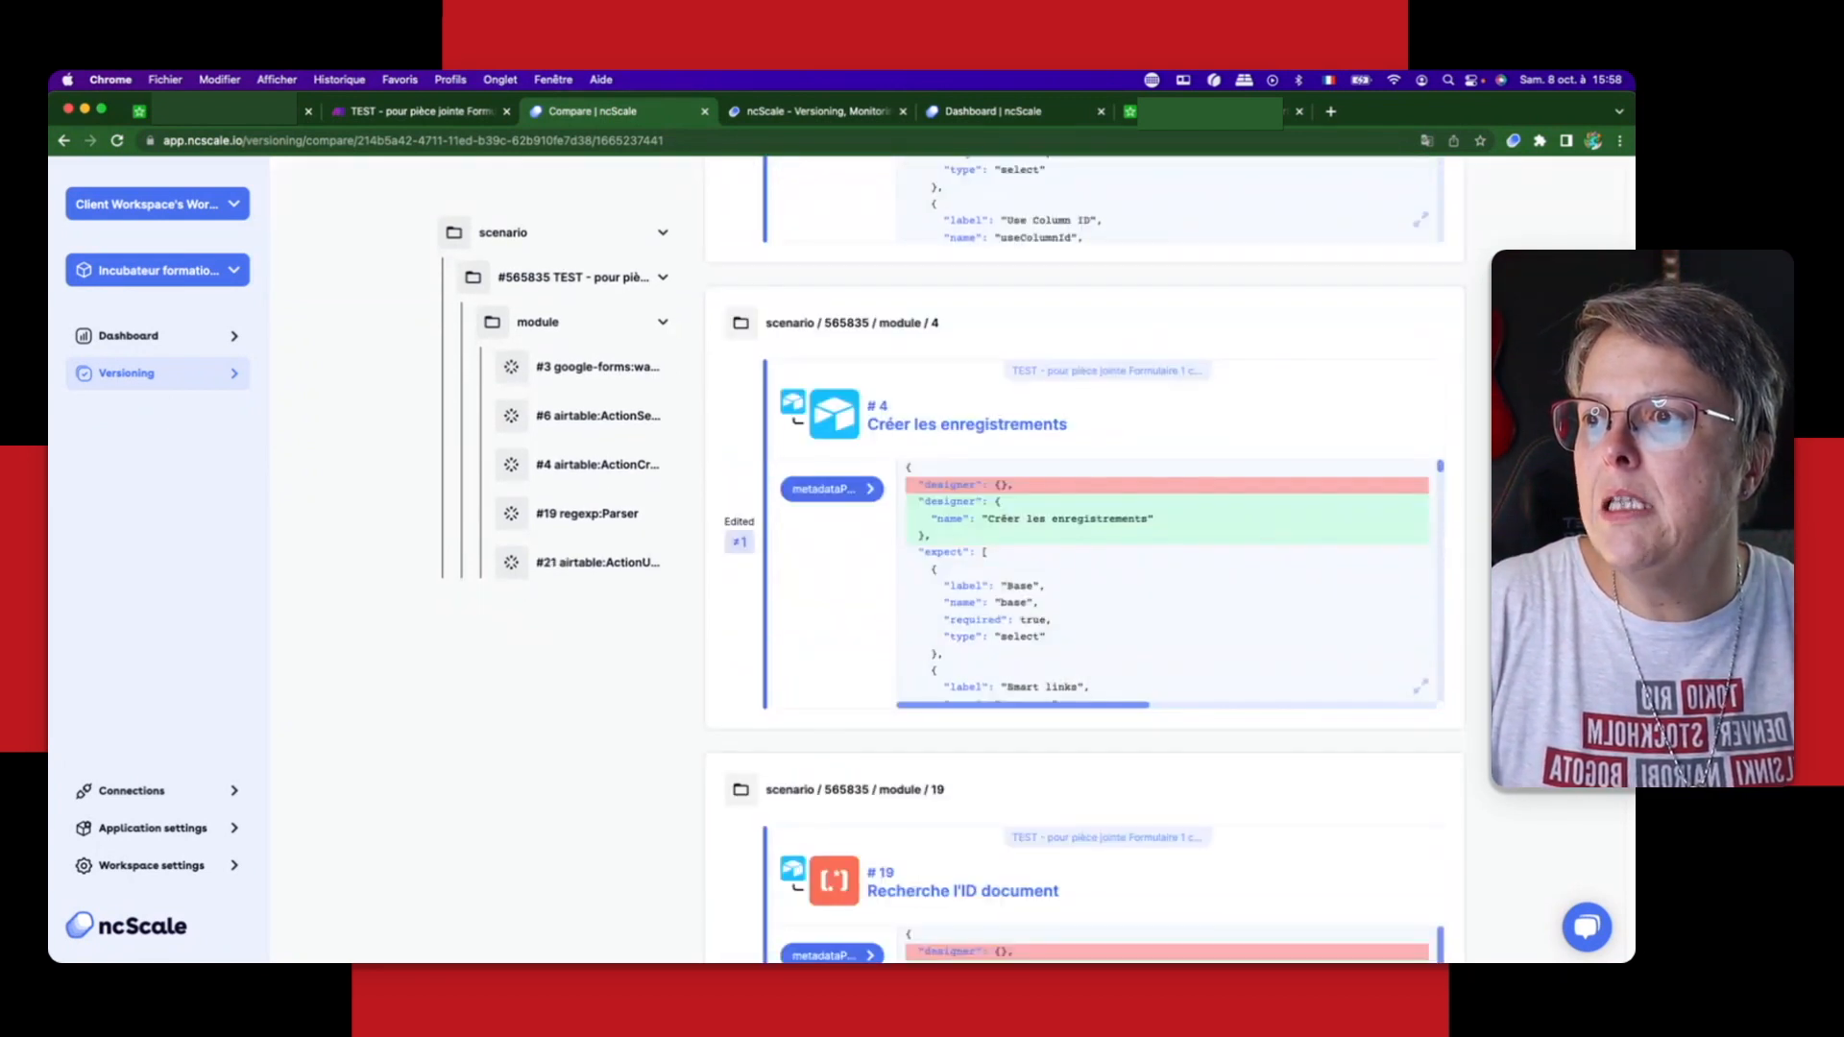
scroll(1398, 672, down, 8)
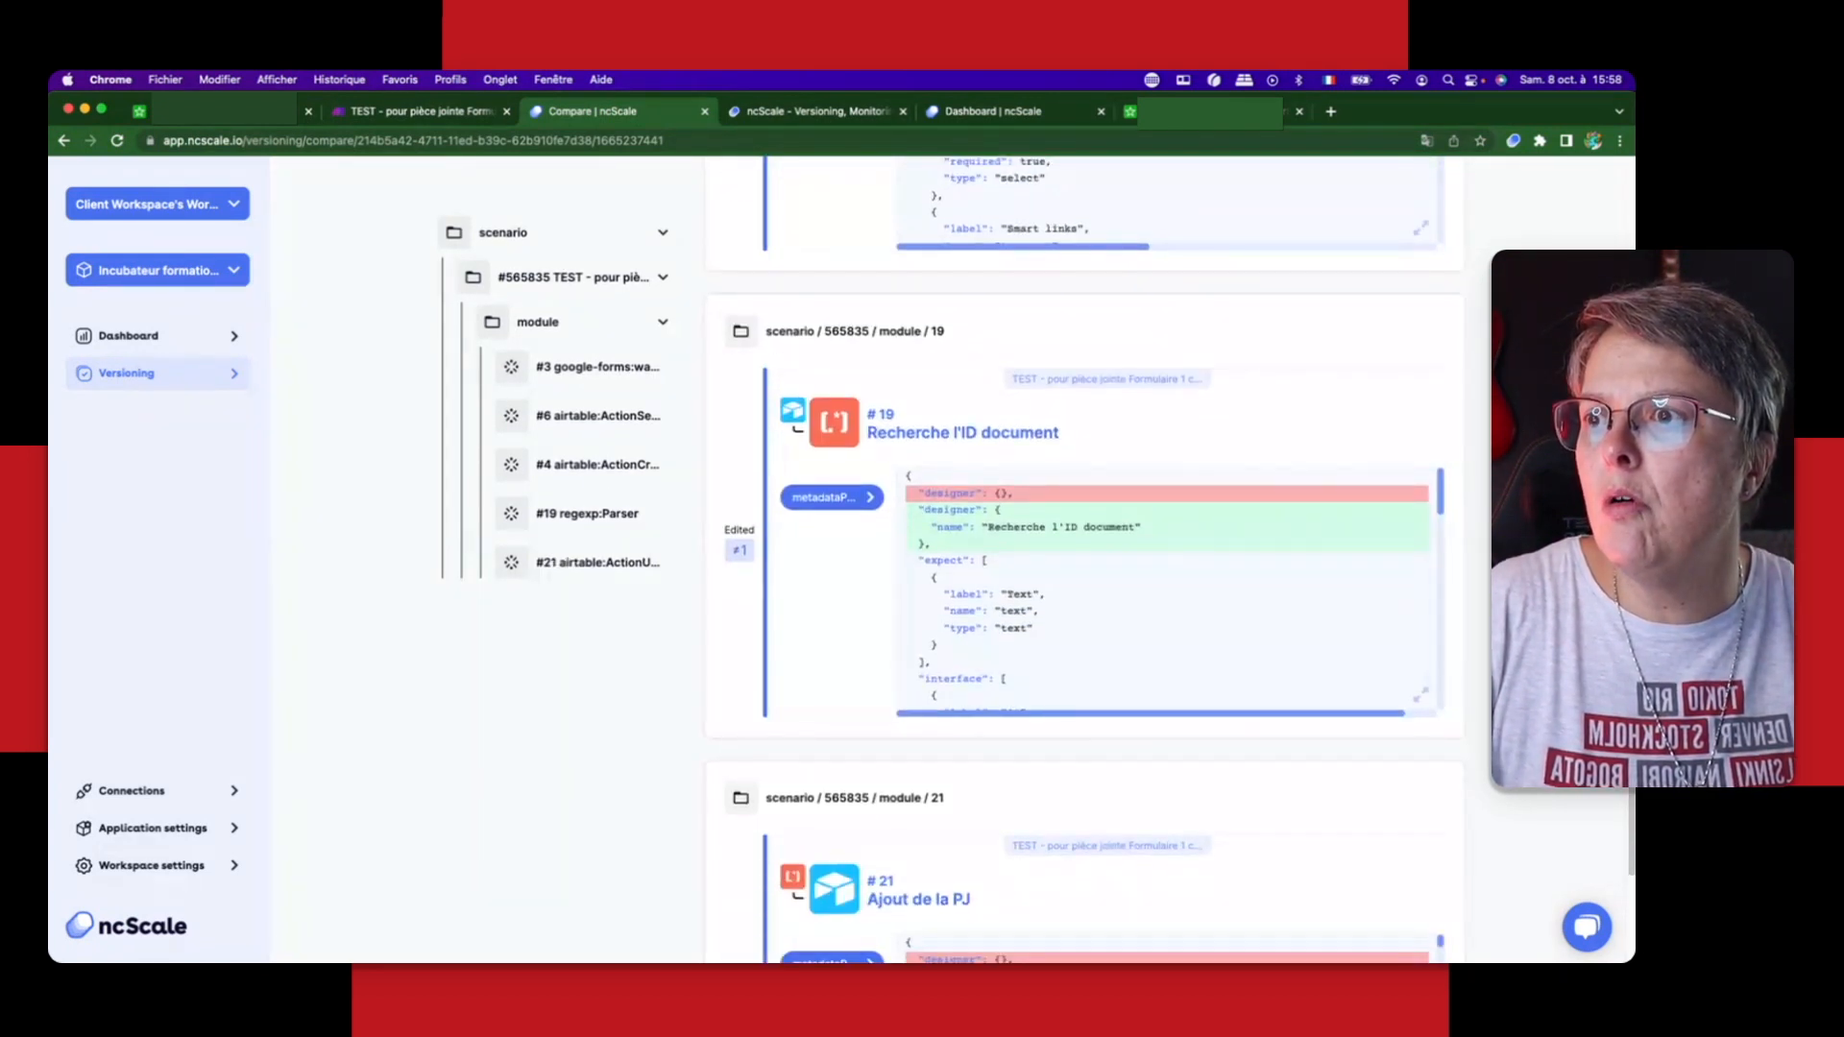
scroll(1085, 557, down, 5)
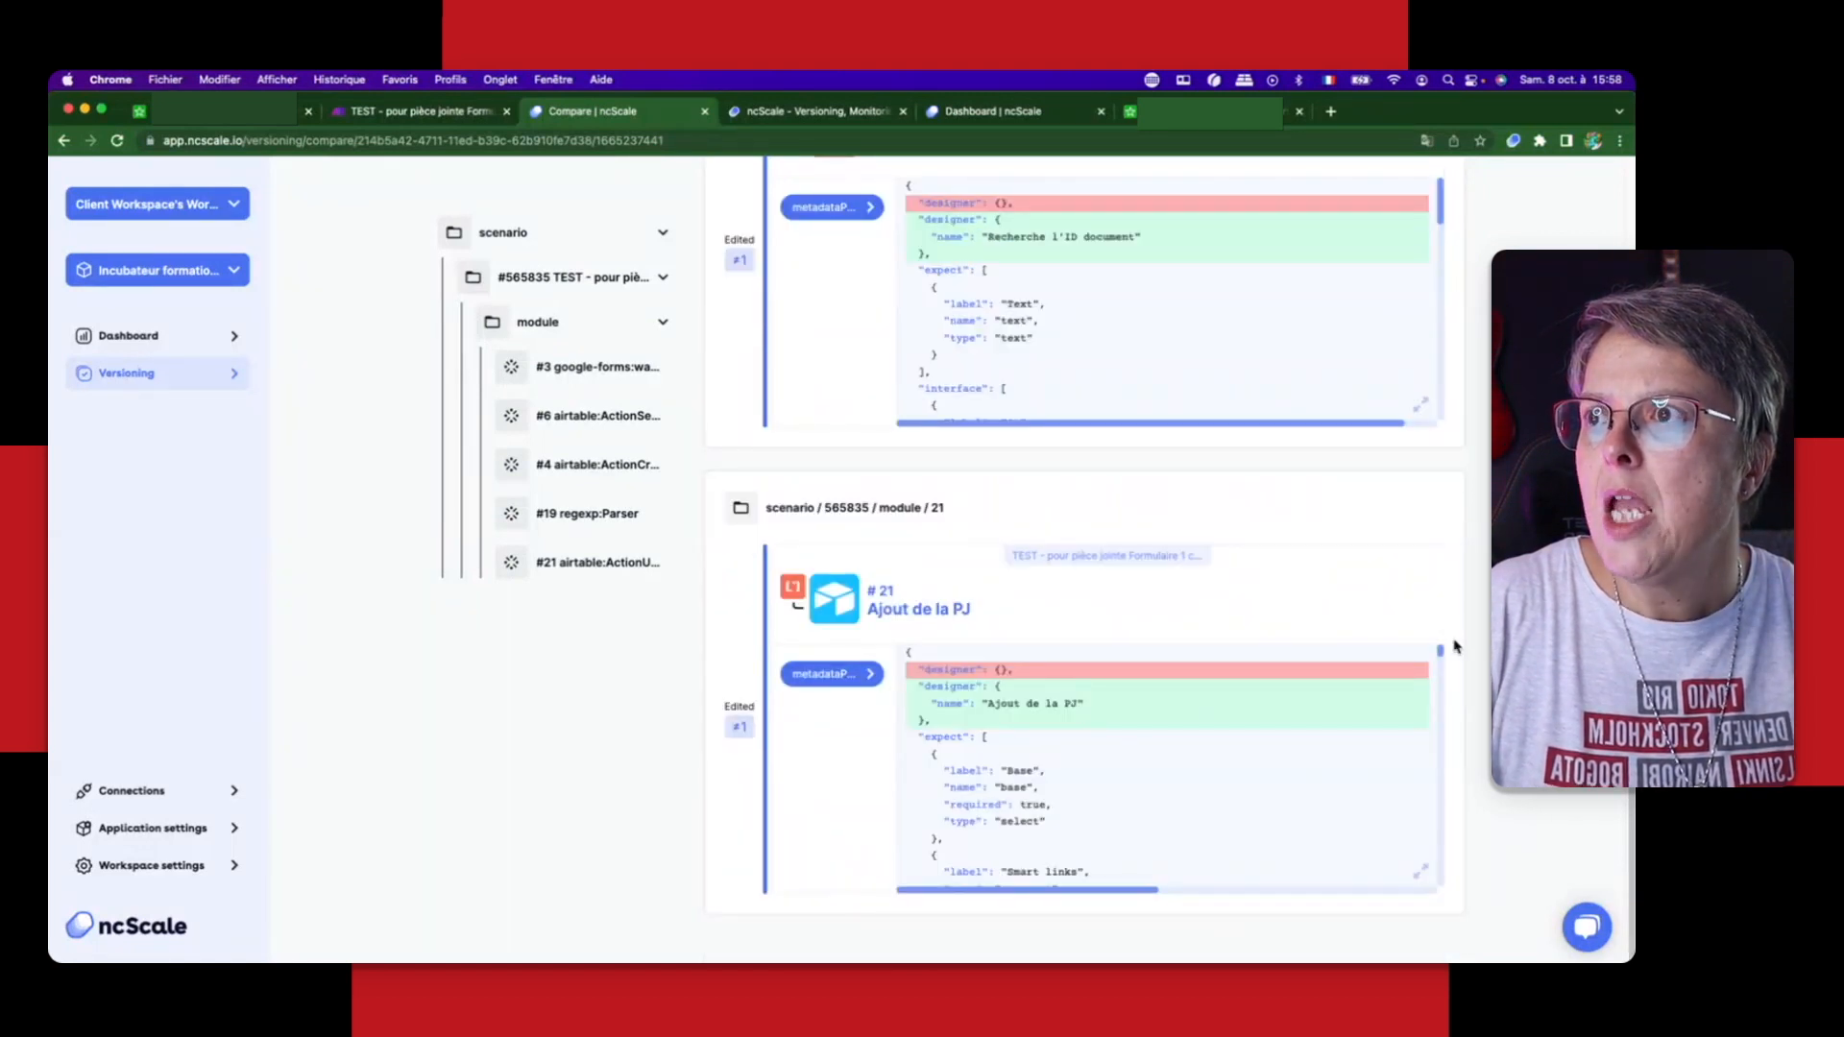
scroll(1455, 646, up, 13)
scroll(1485, 621, up, 17)
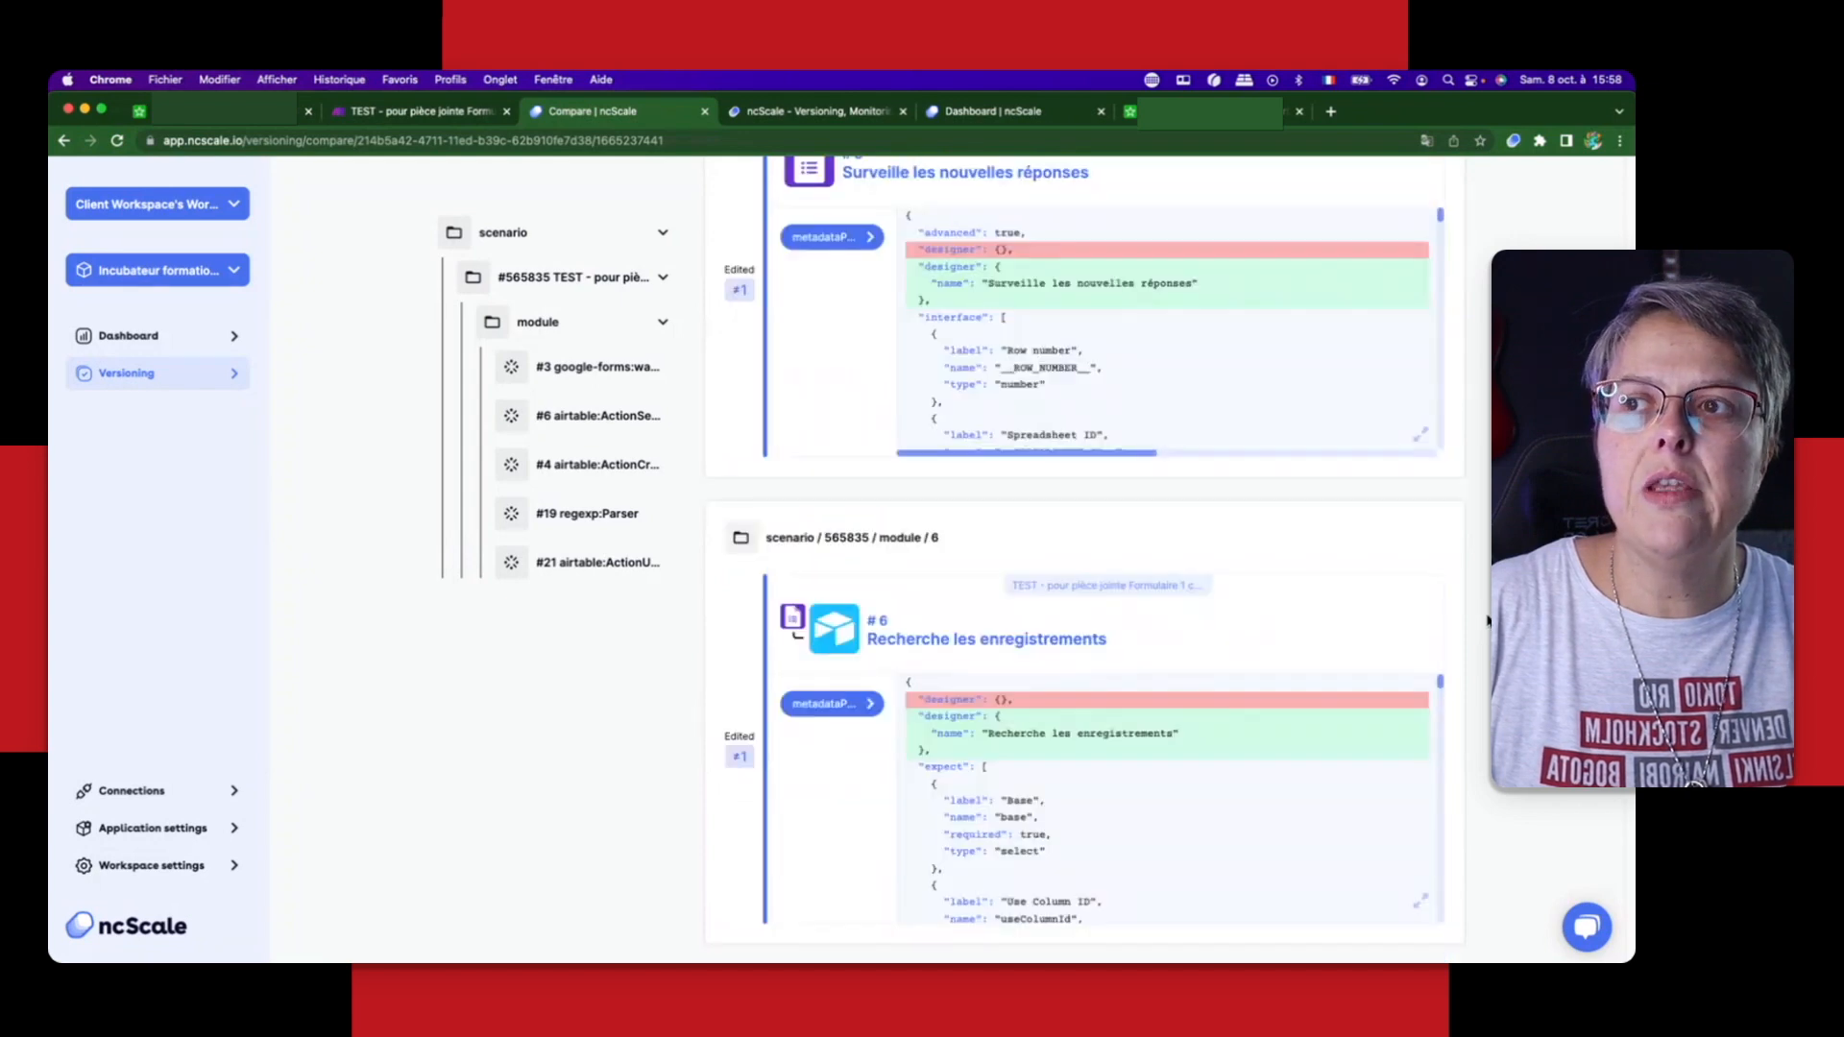
scroll(1617, 402, up, 2)
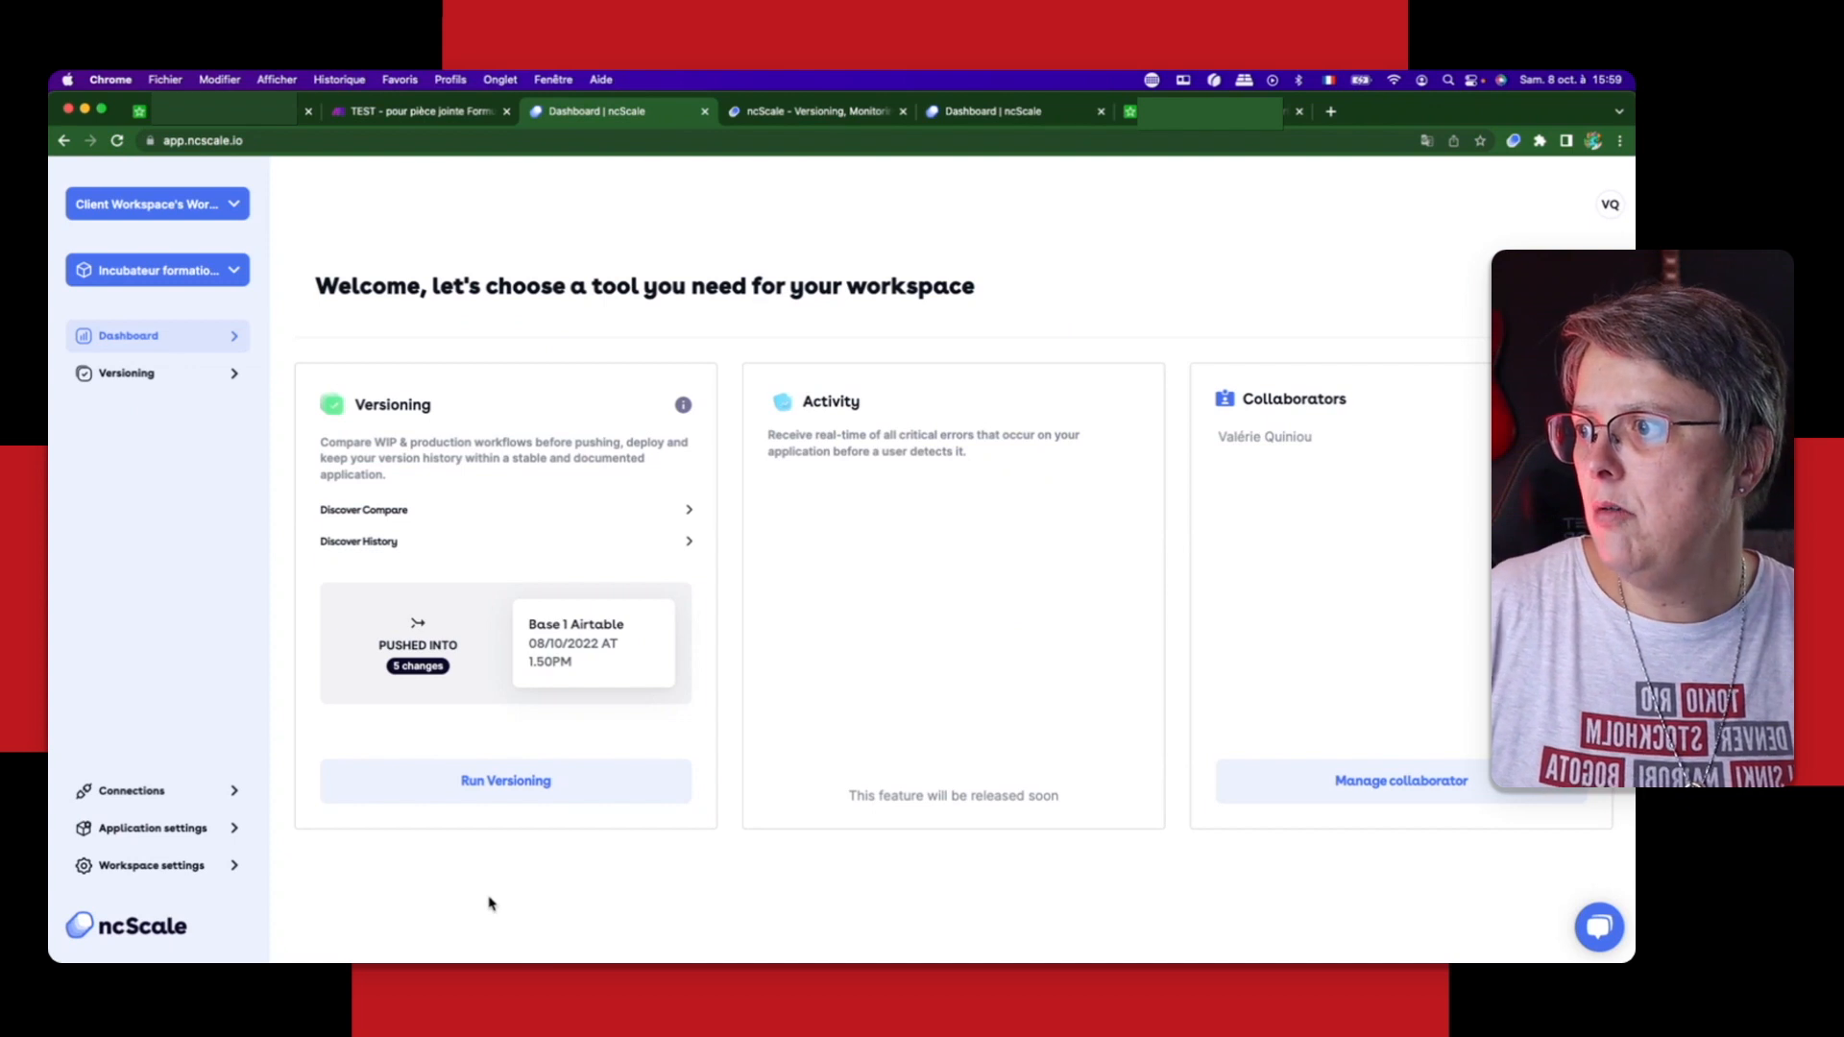
Step: Review the project's versioning history, filtering the pushes by Make, by Base 1 Airtable, and again by Make
click(506, 796)
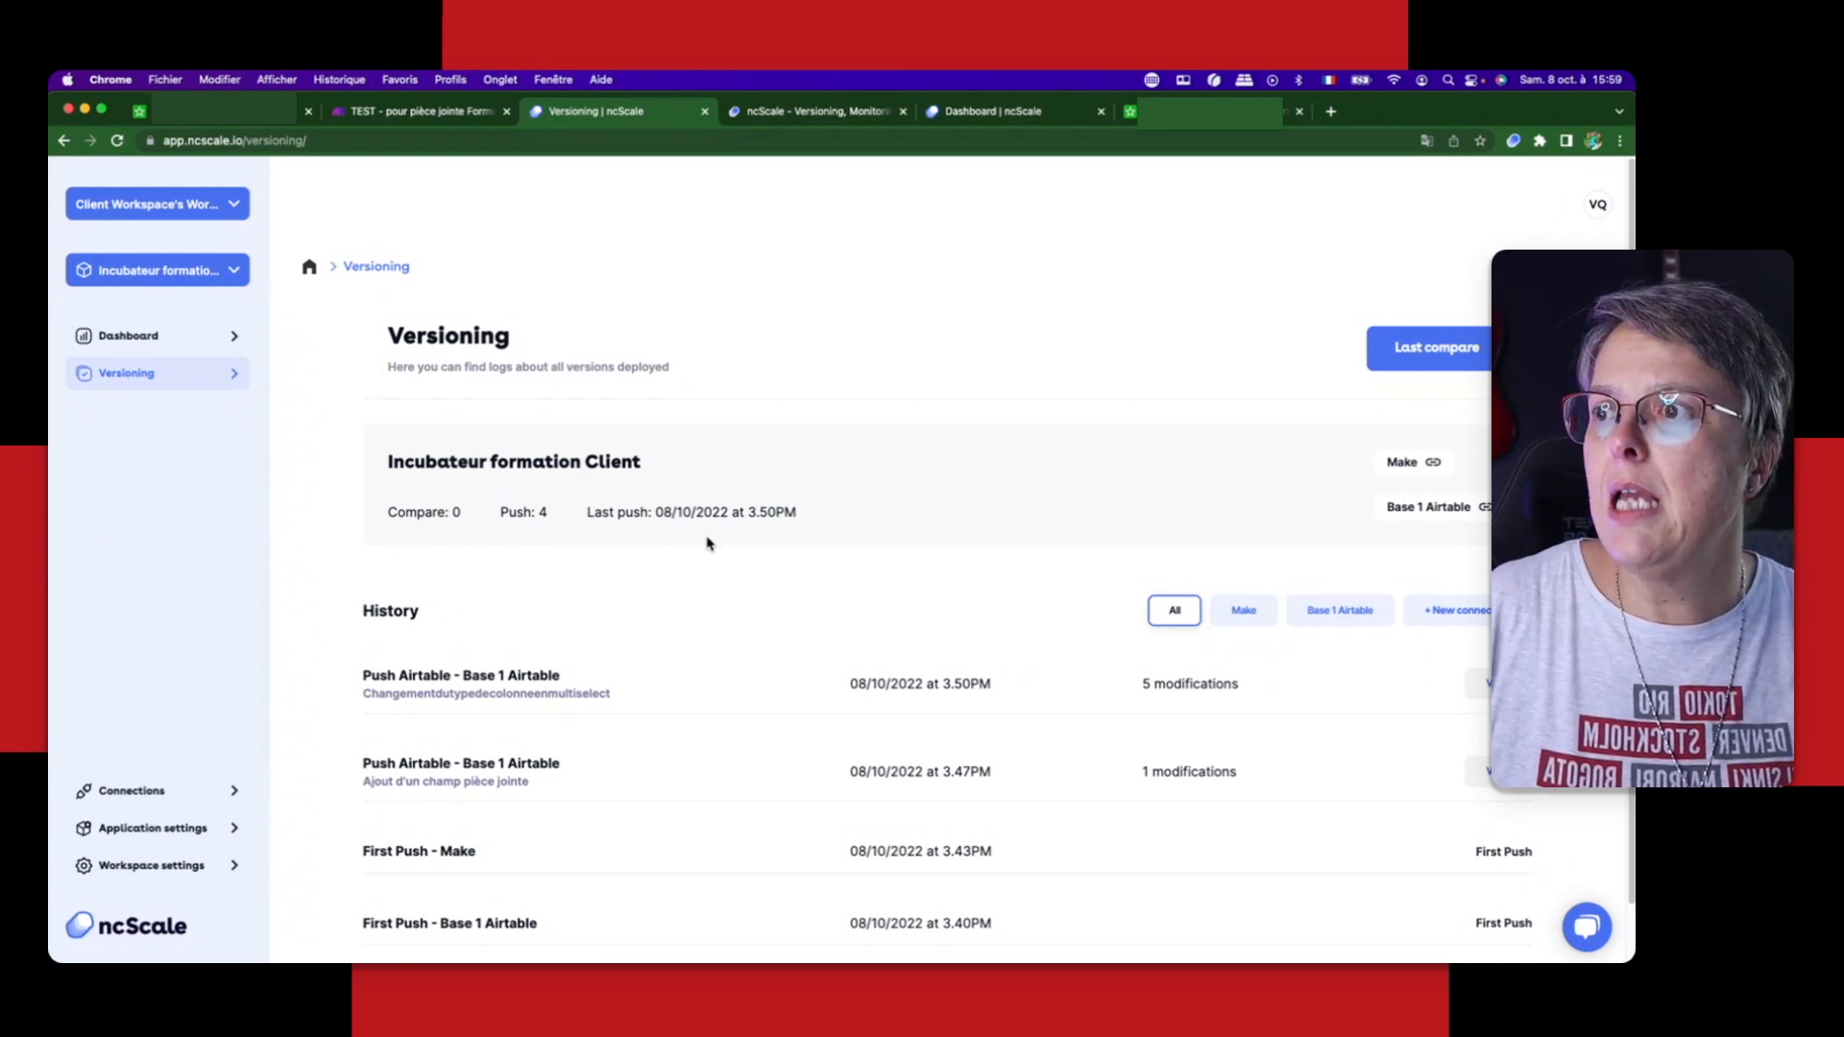
drag(626, 513, 814, 516)
click(903, 516)
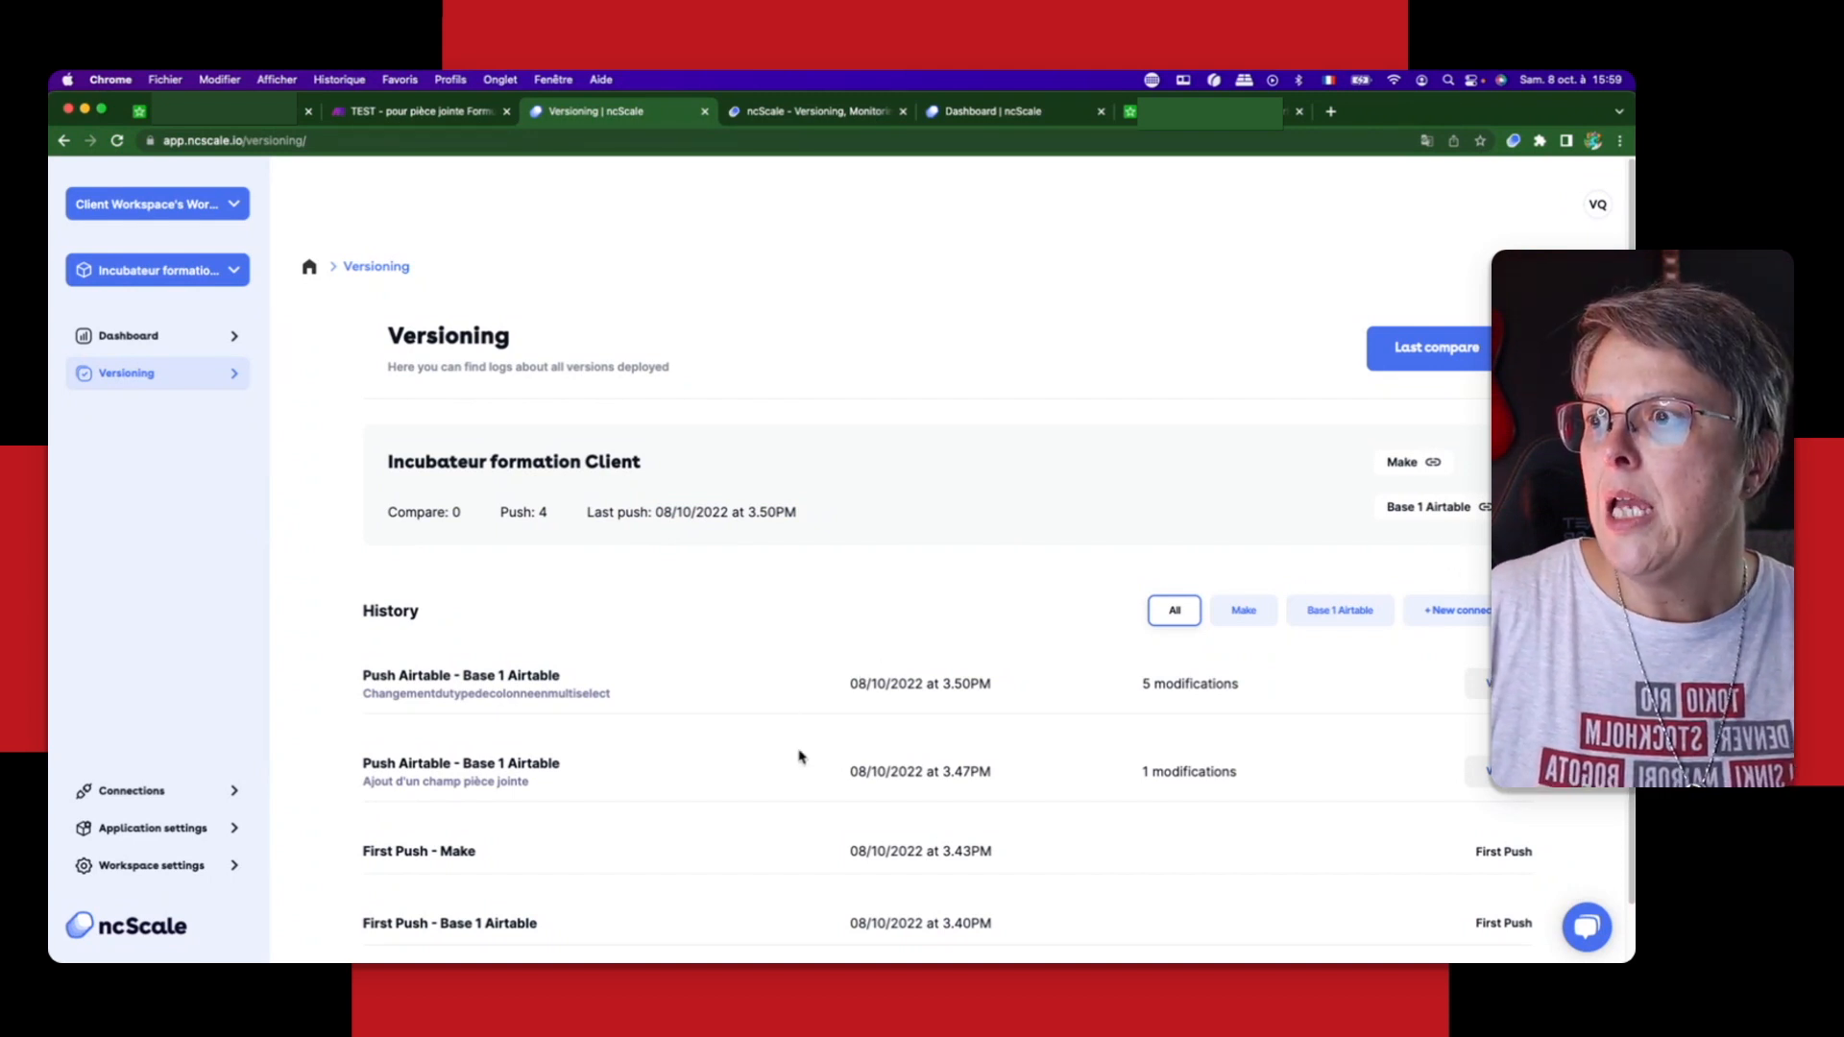
scroll(823, 810, down, 1)
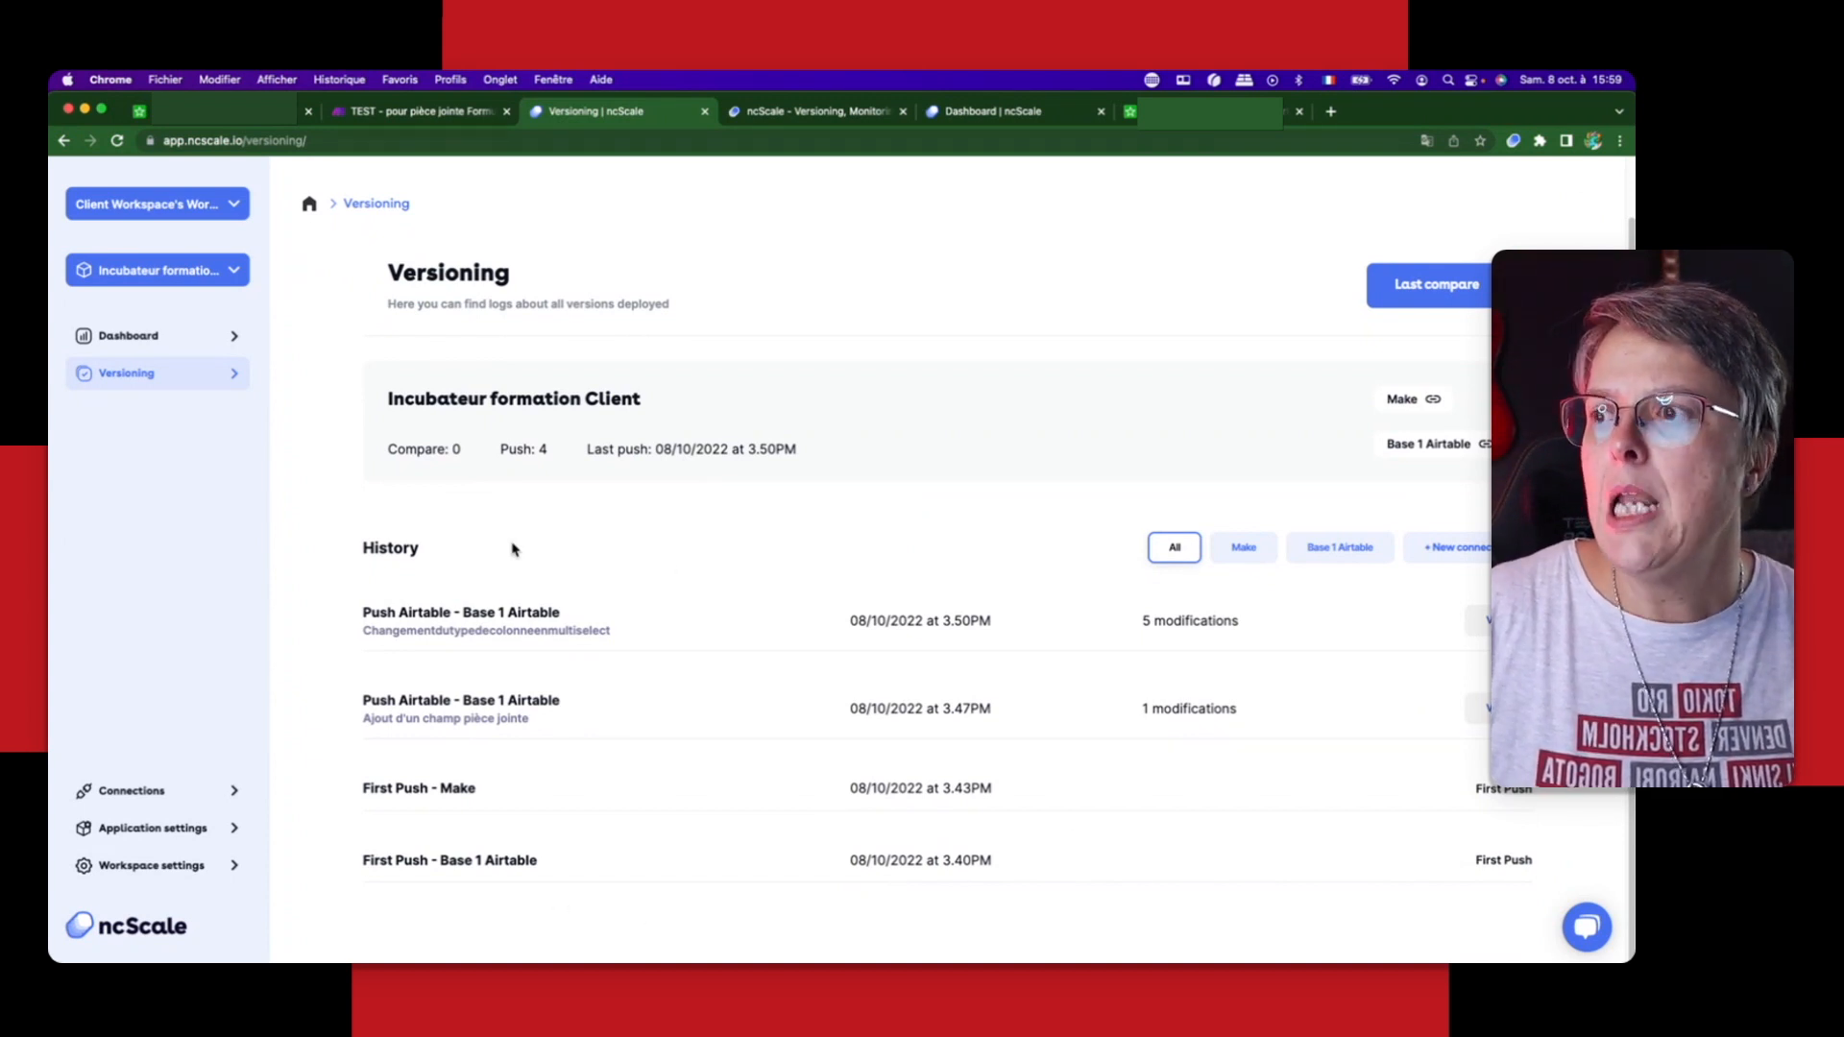
click(1252, 551)
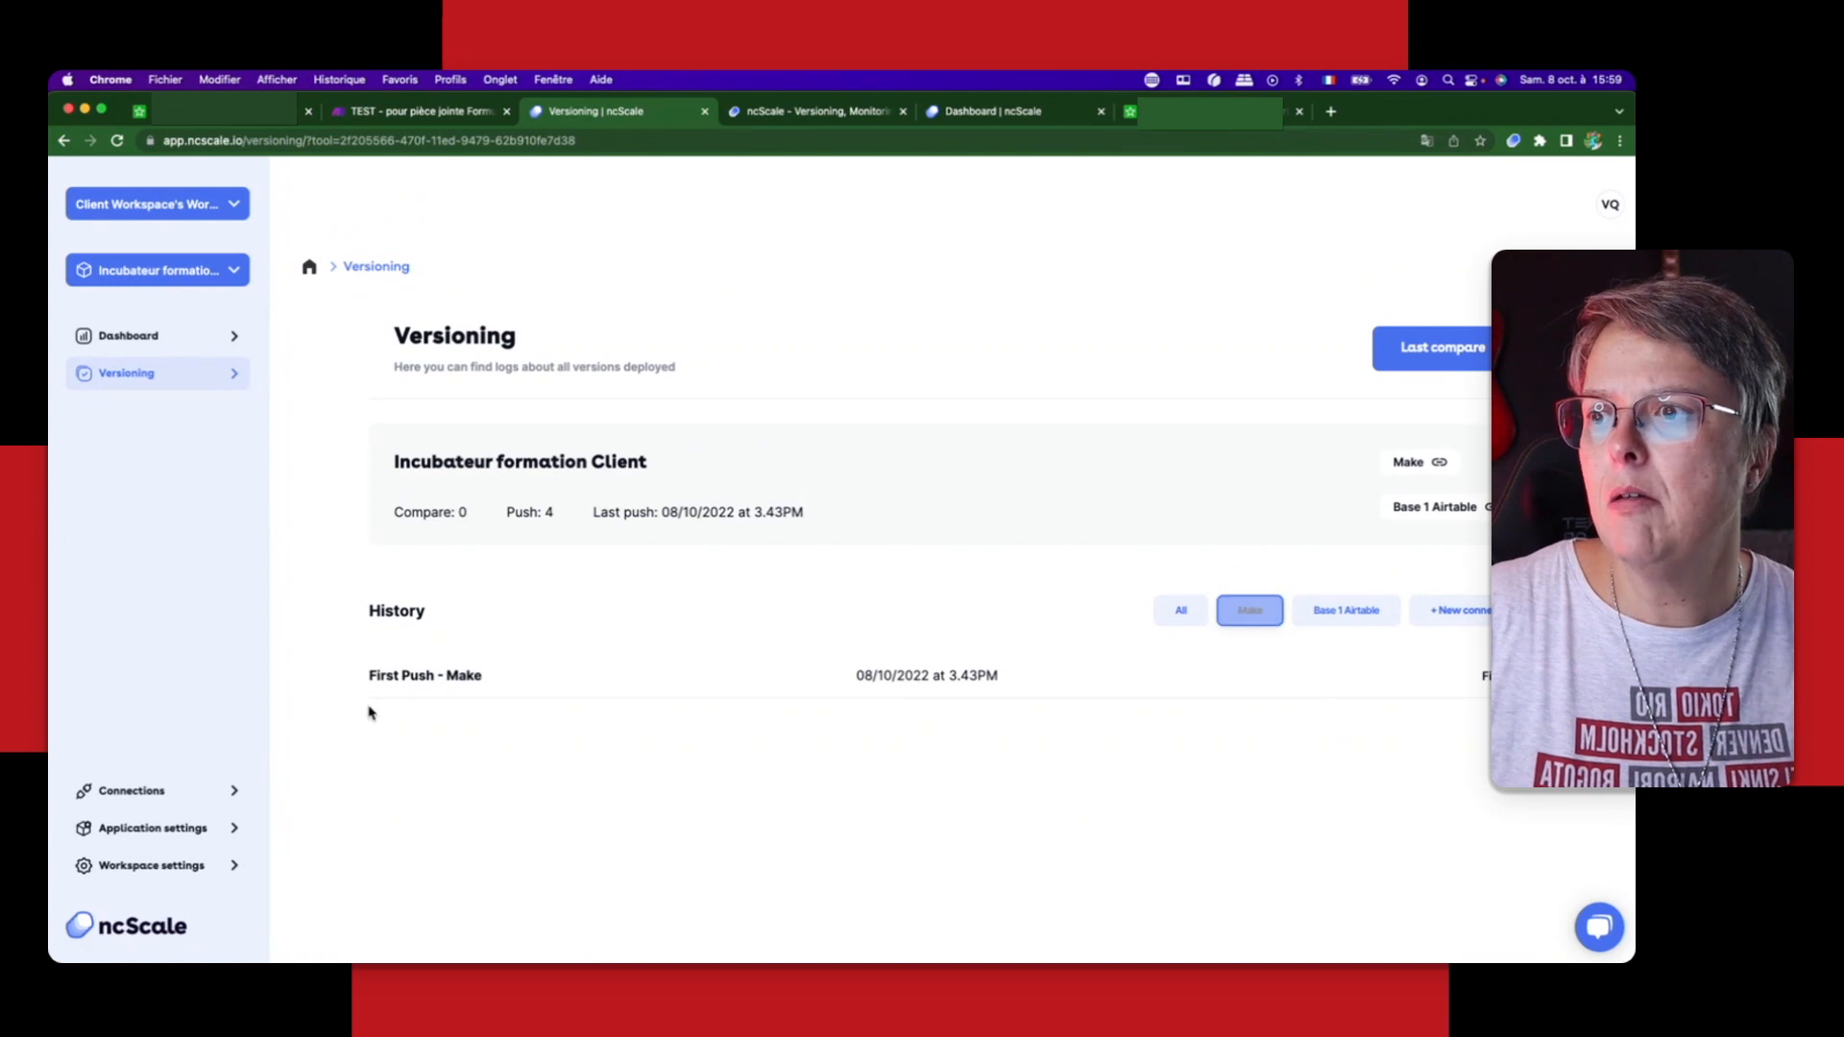
click(1374, 613)
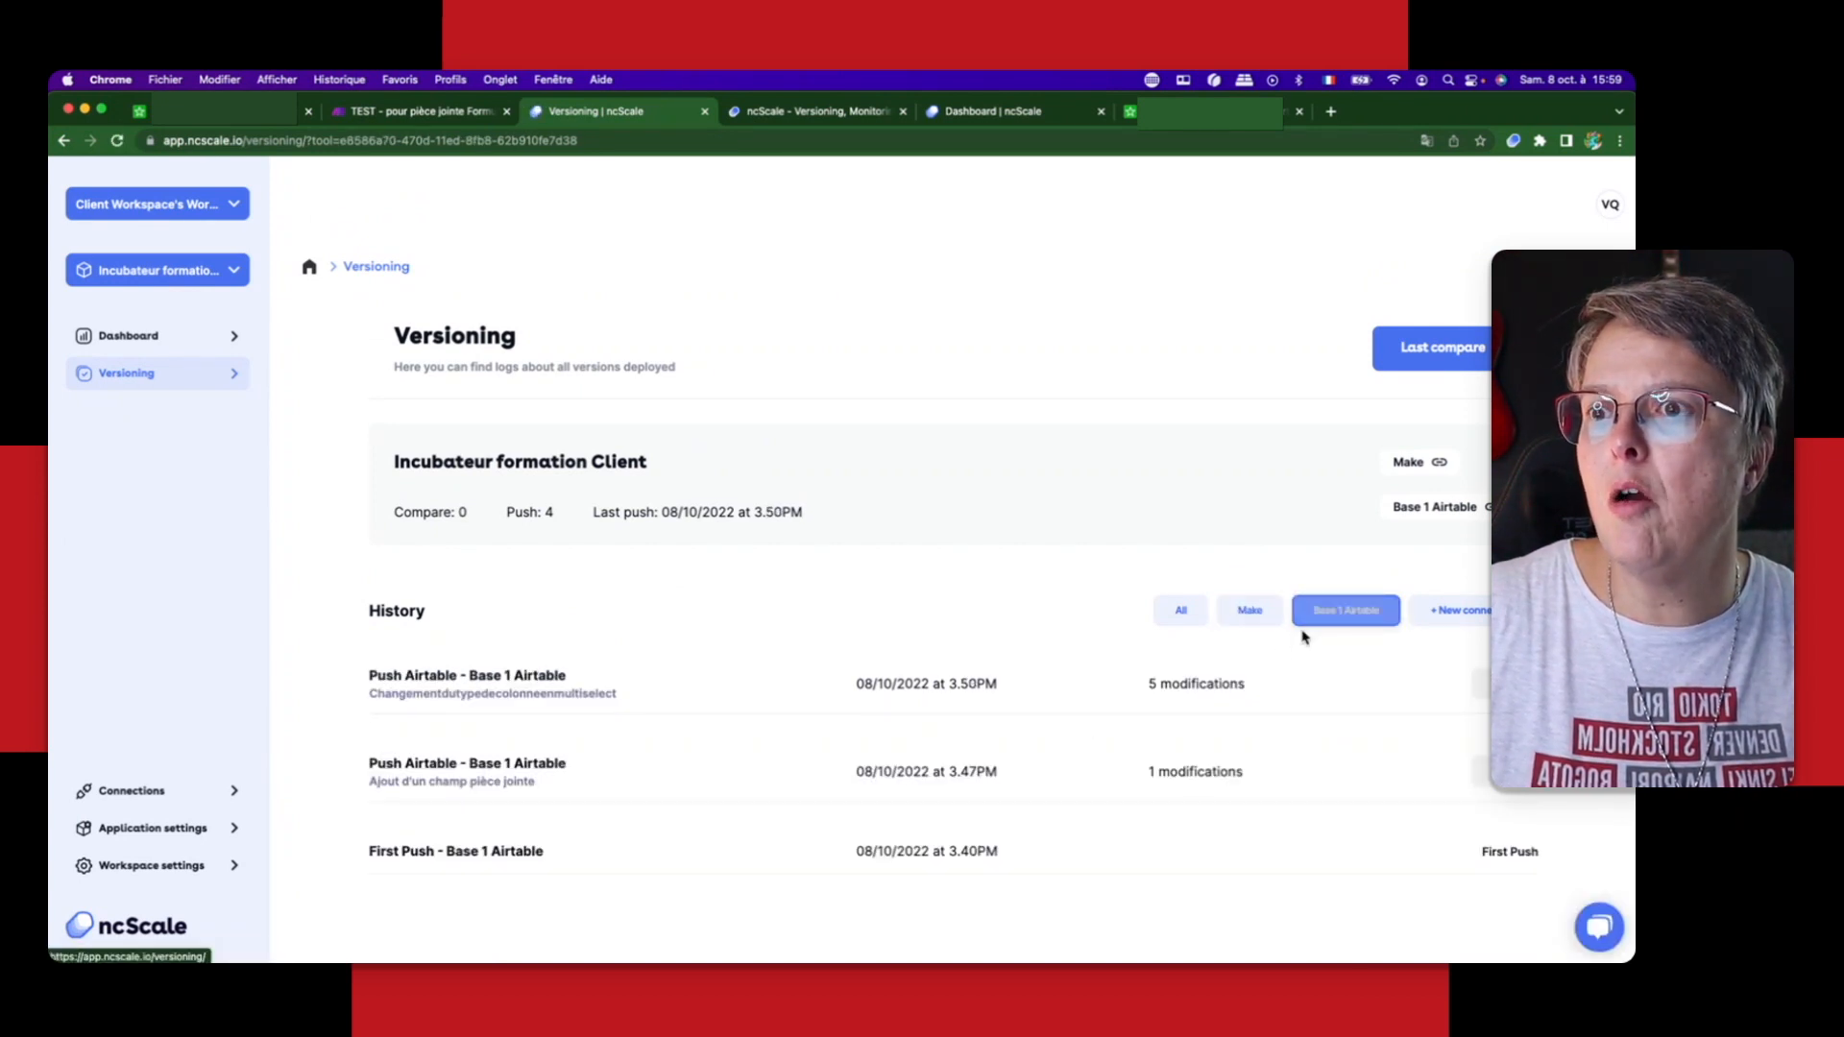
click(1261, 616)
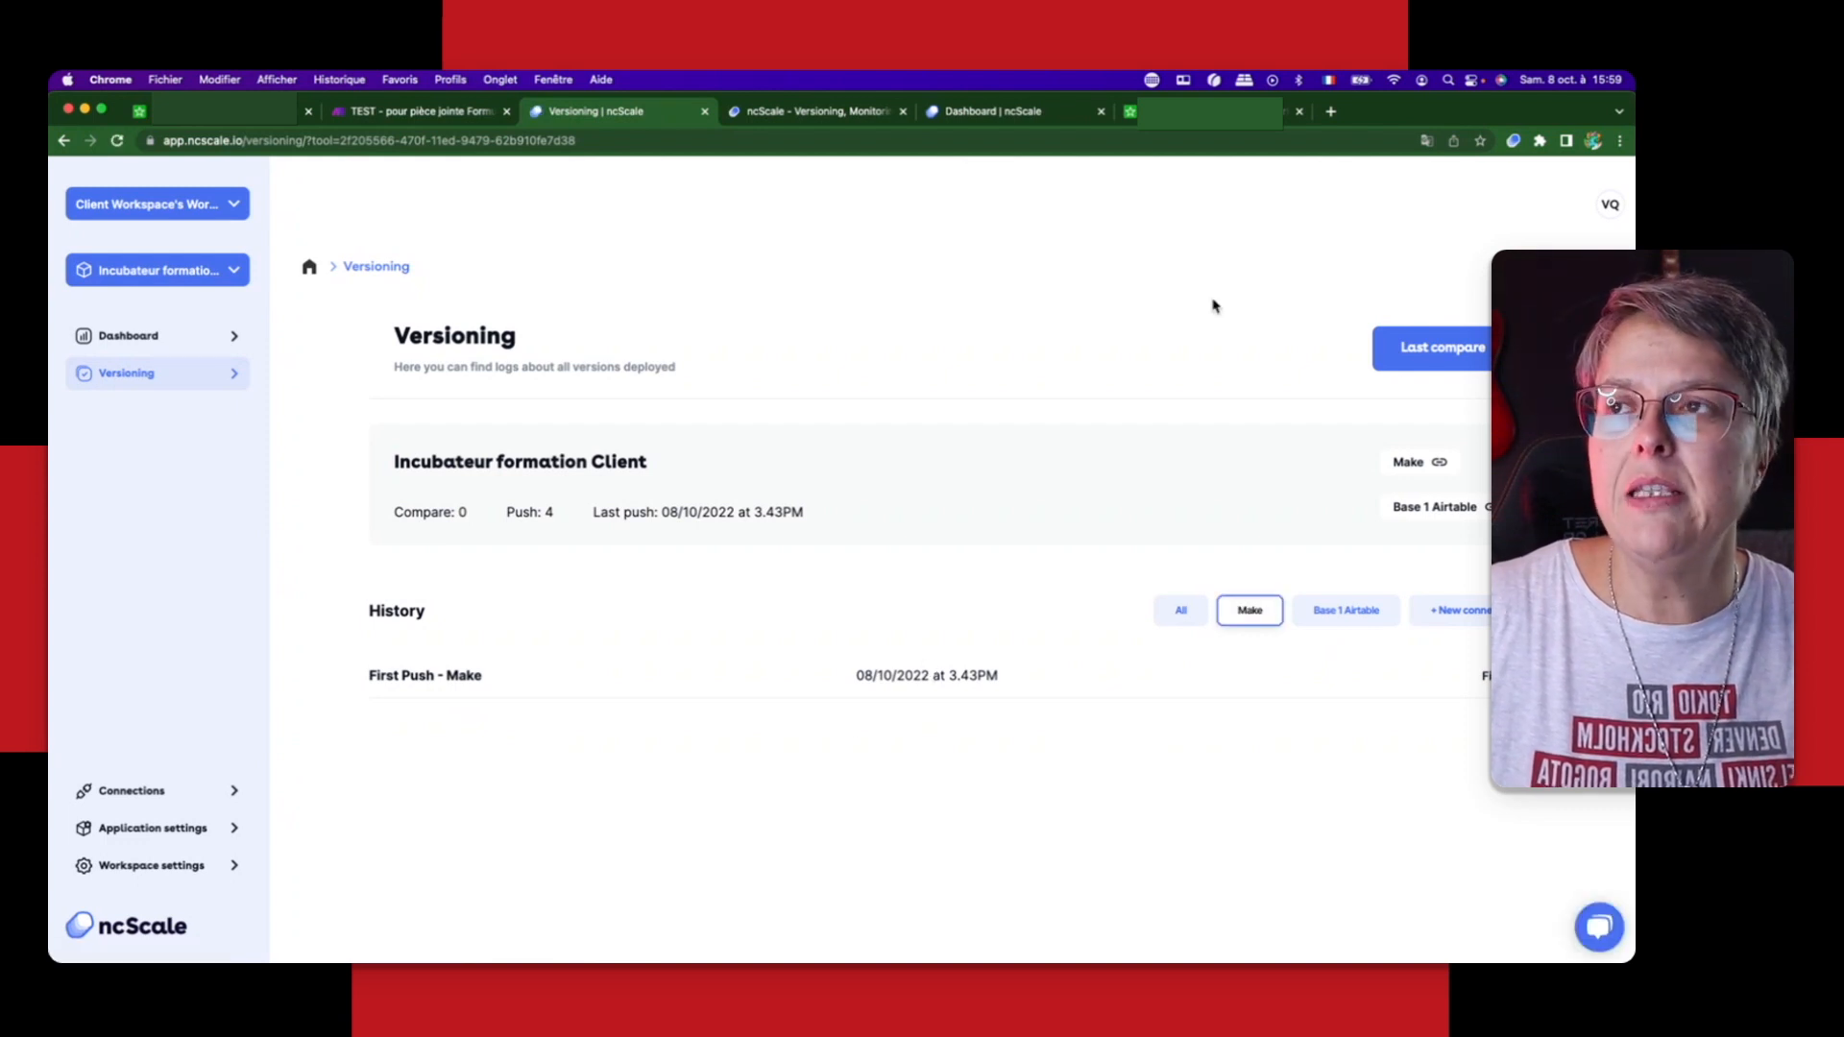
Step: Start a Compare / Push from the Make scenario for Client Workspace's Workspace, project Incubateur formation Client and tool Make
click(407, 109)
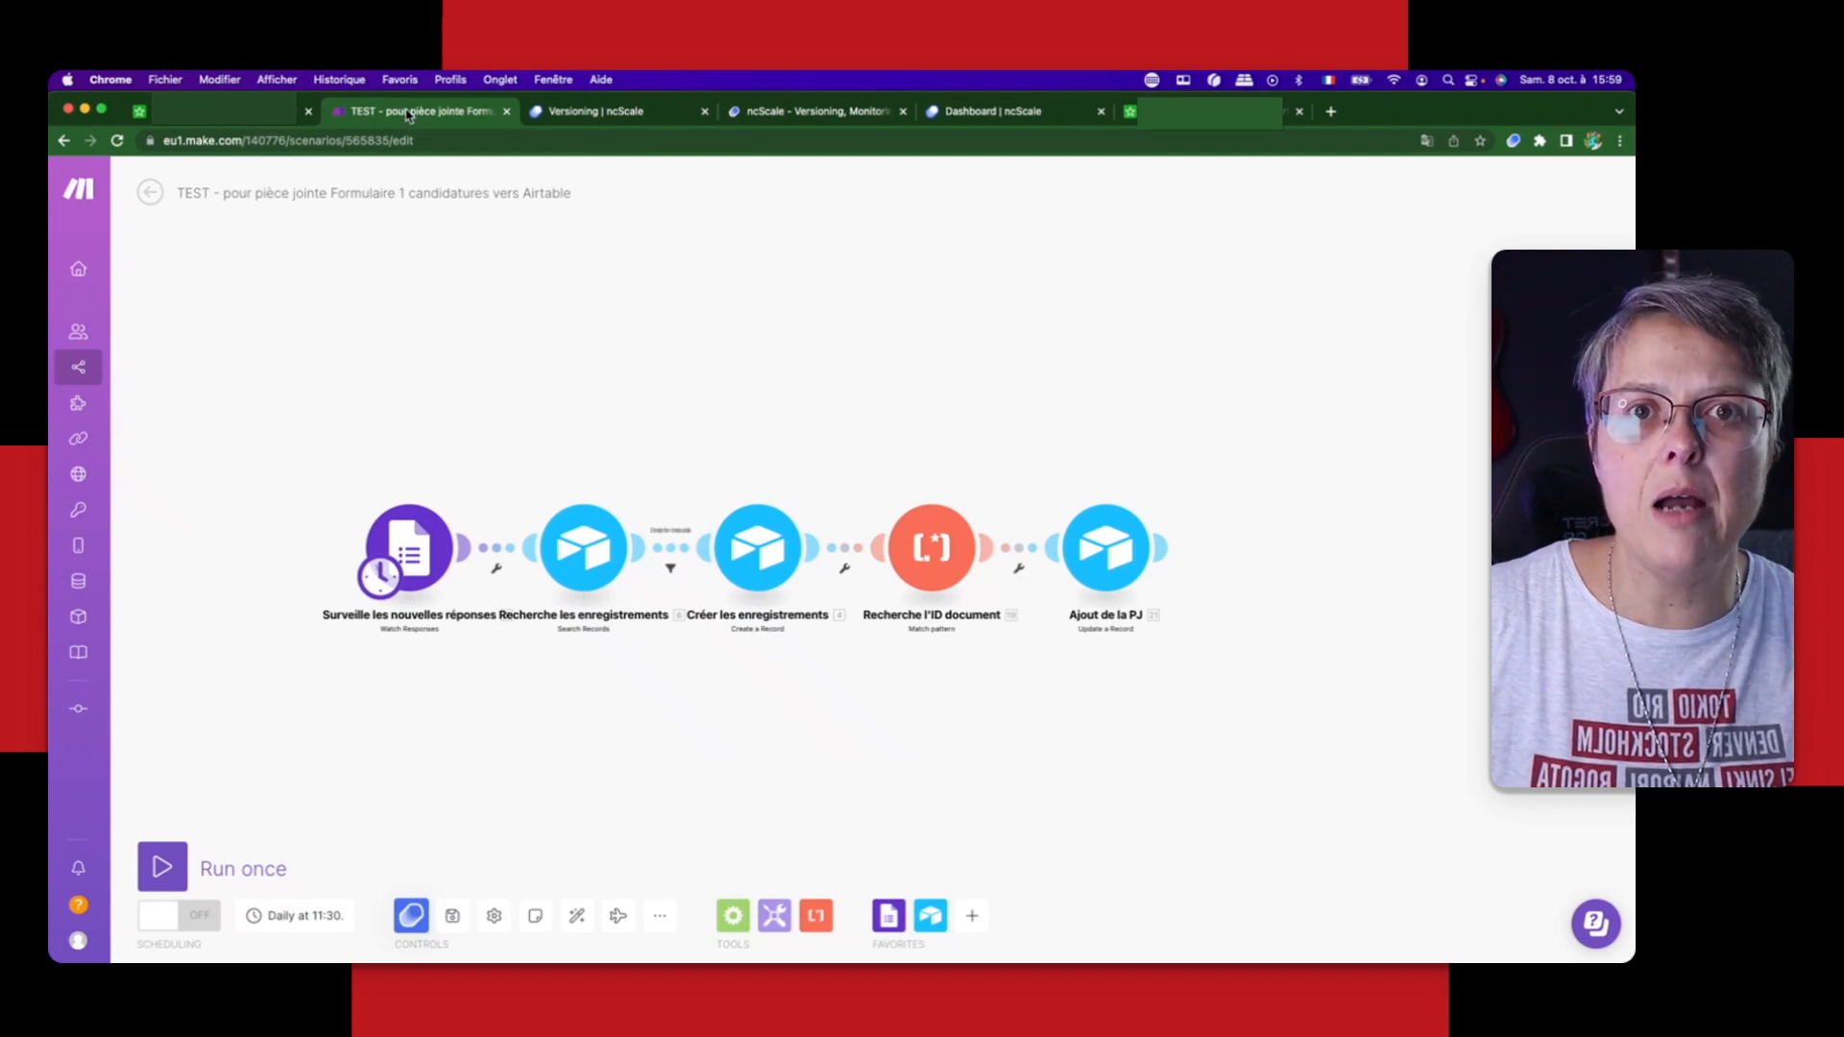
click(412, 918)
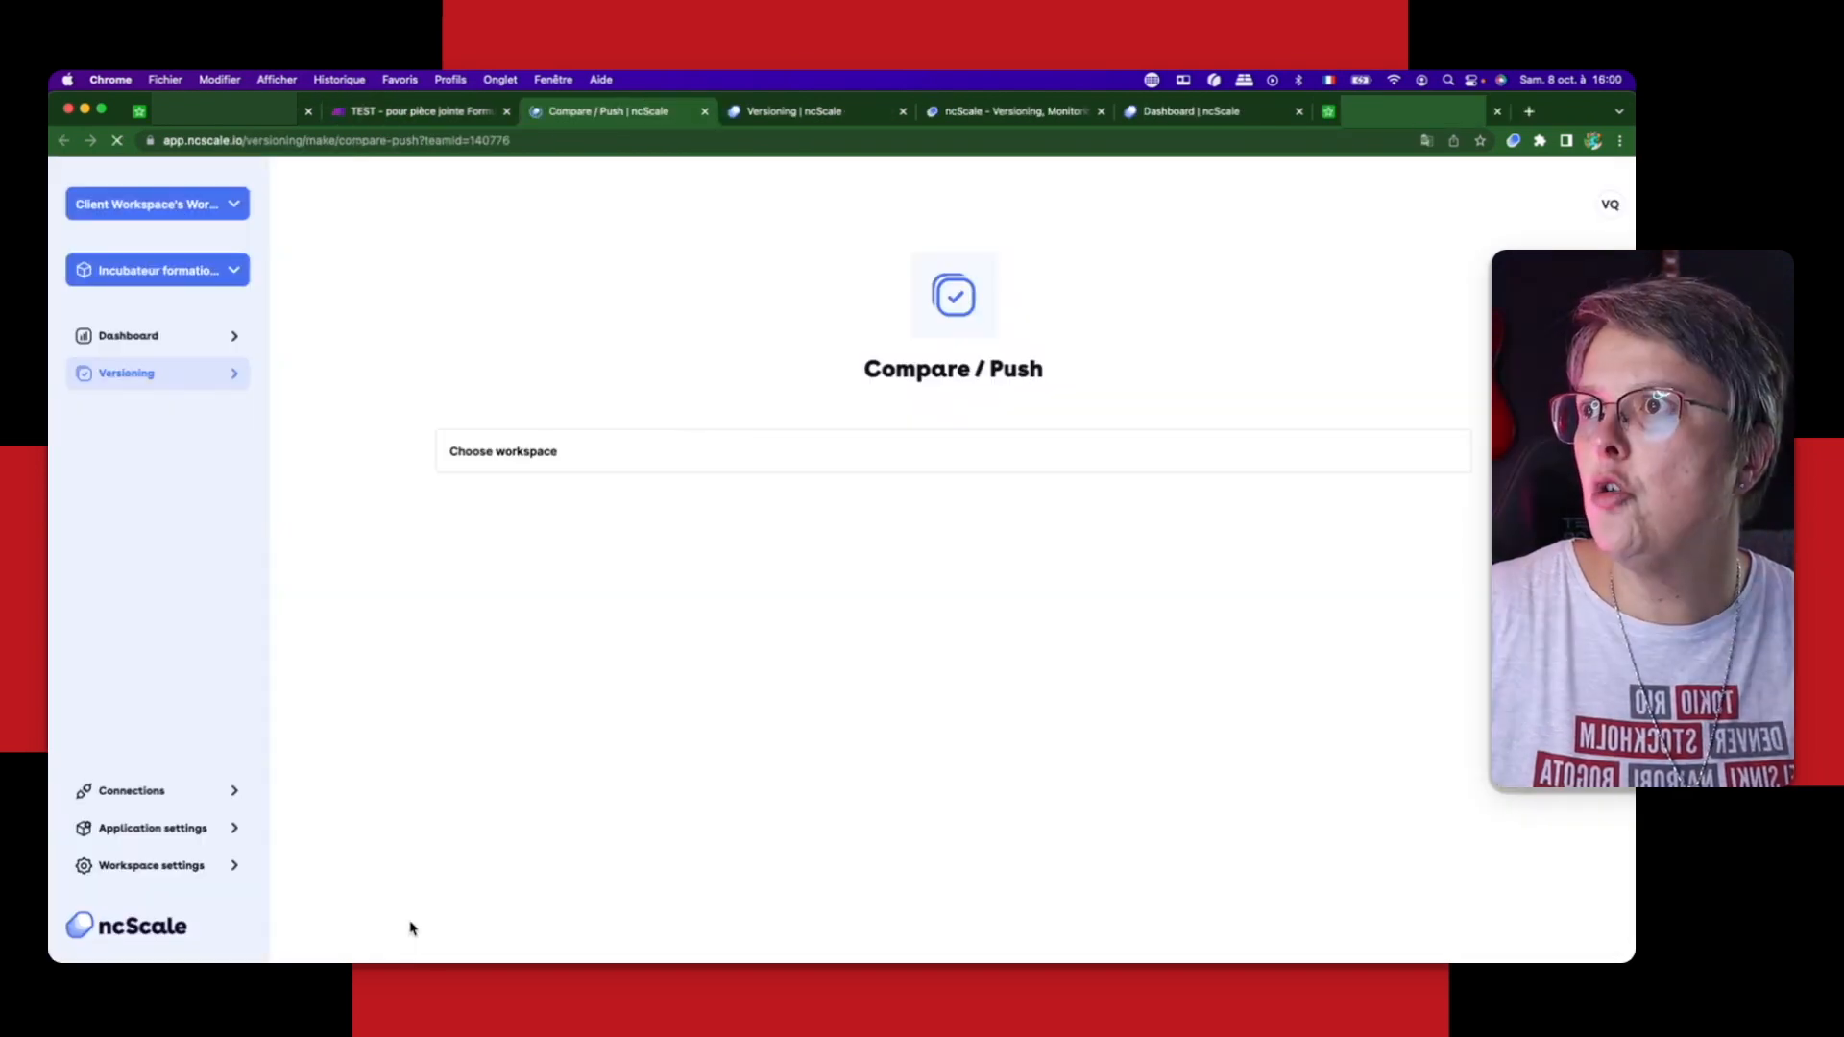
click(534, 434)
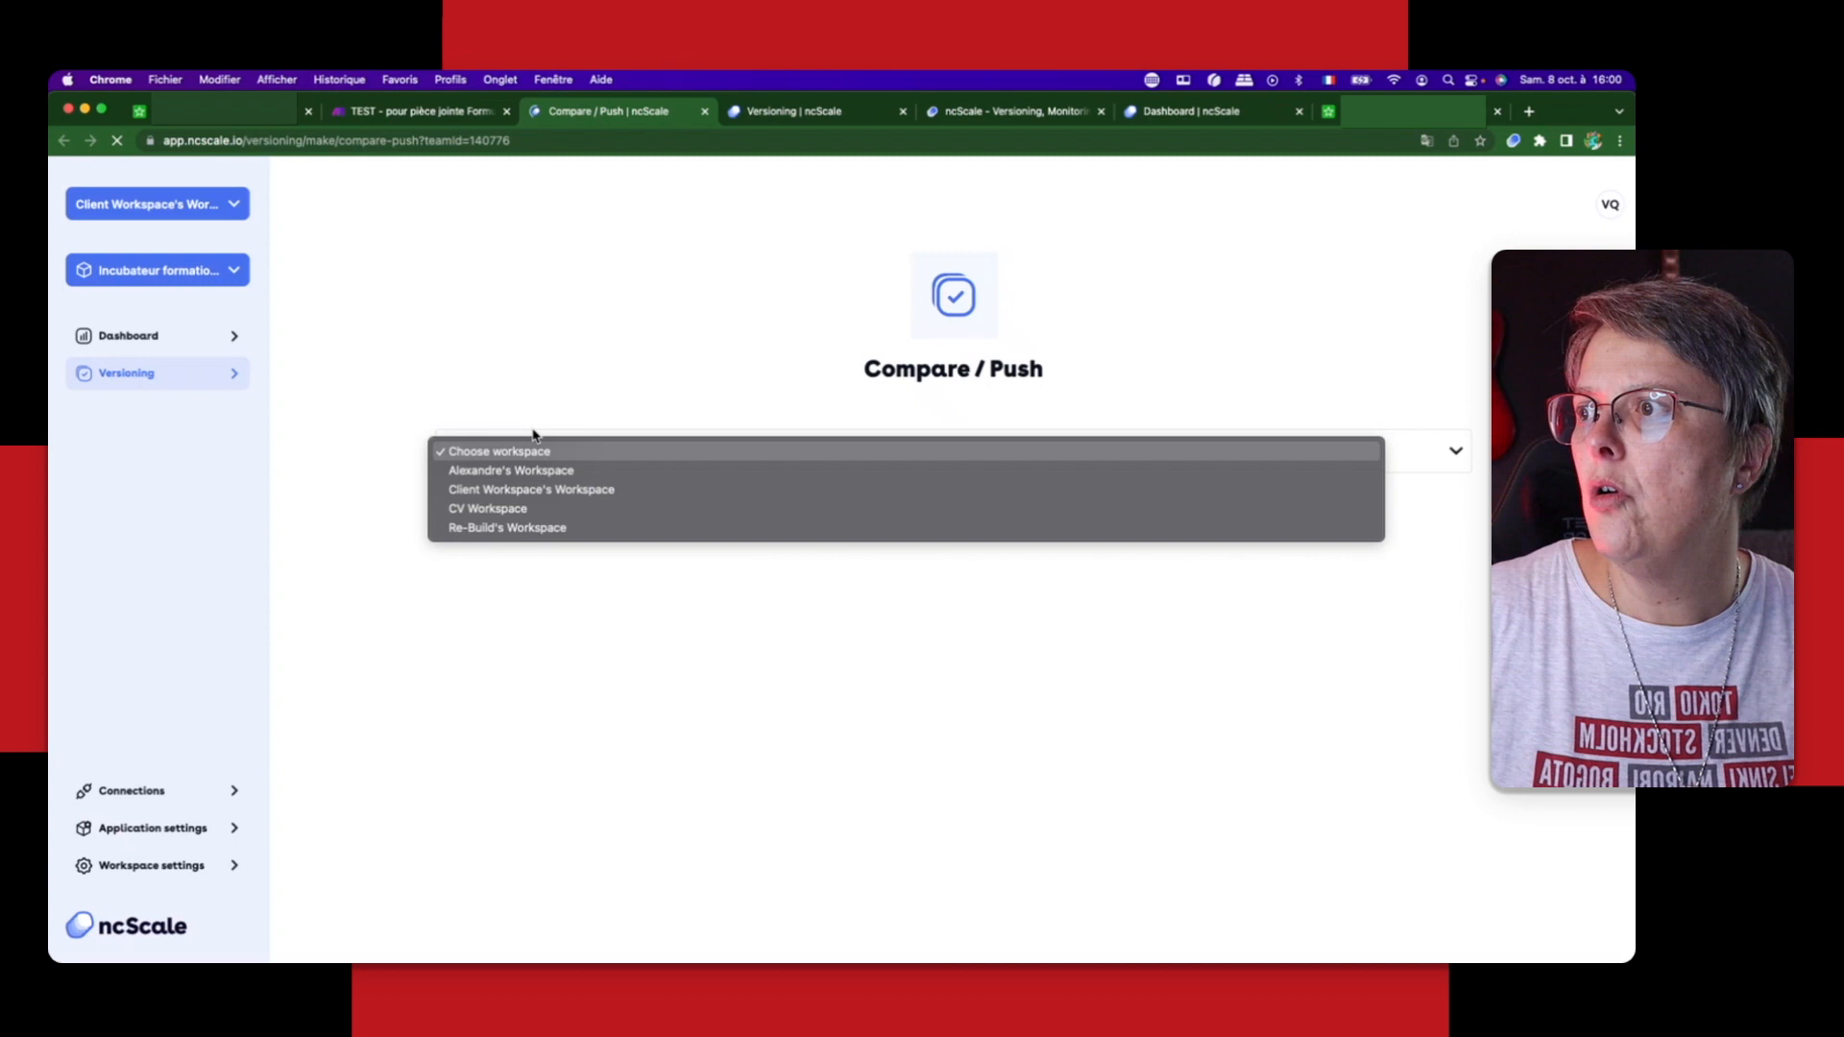
click(551, 499)
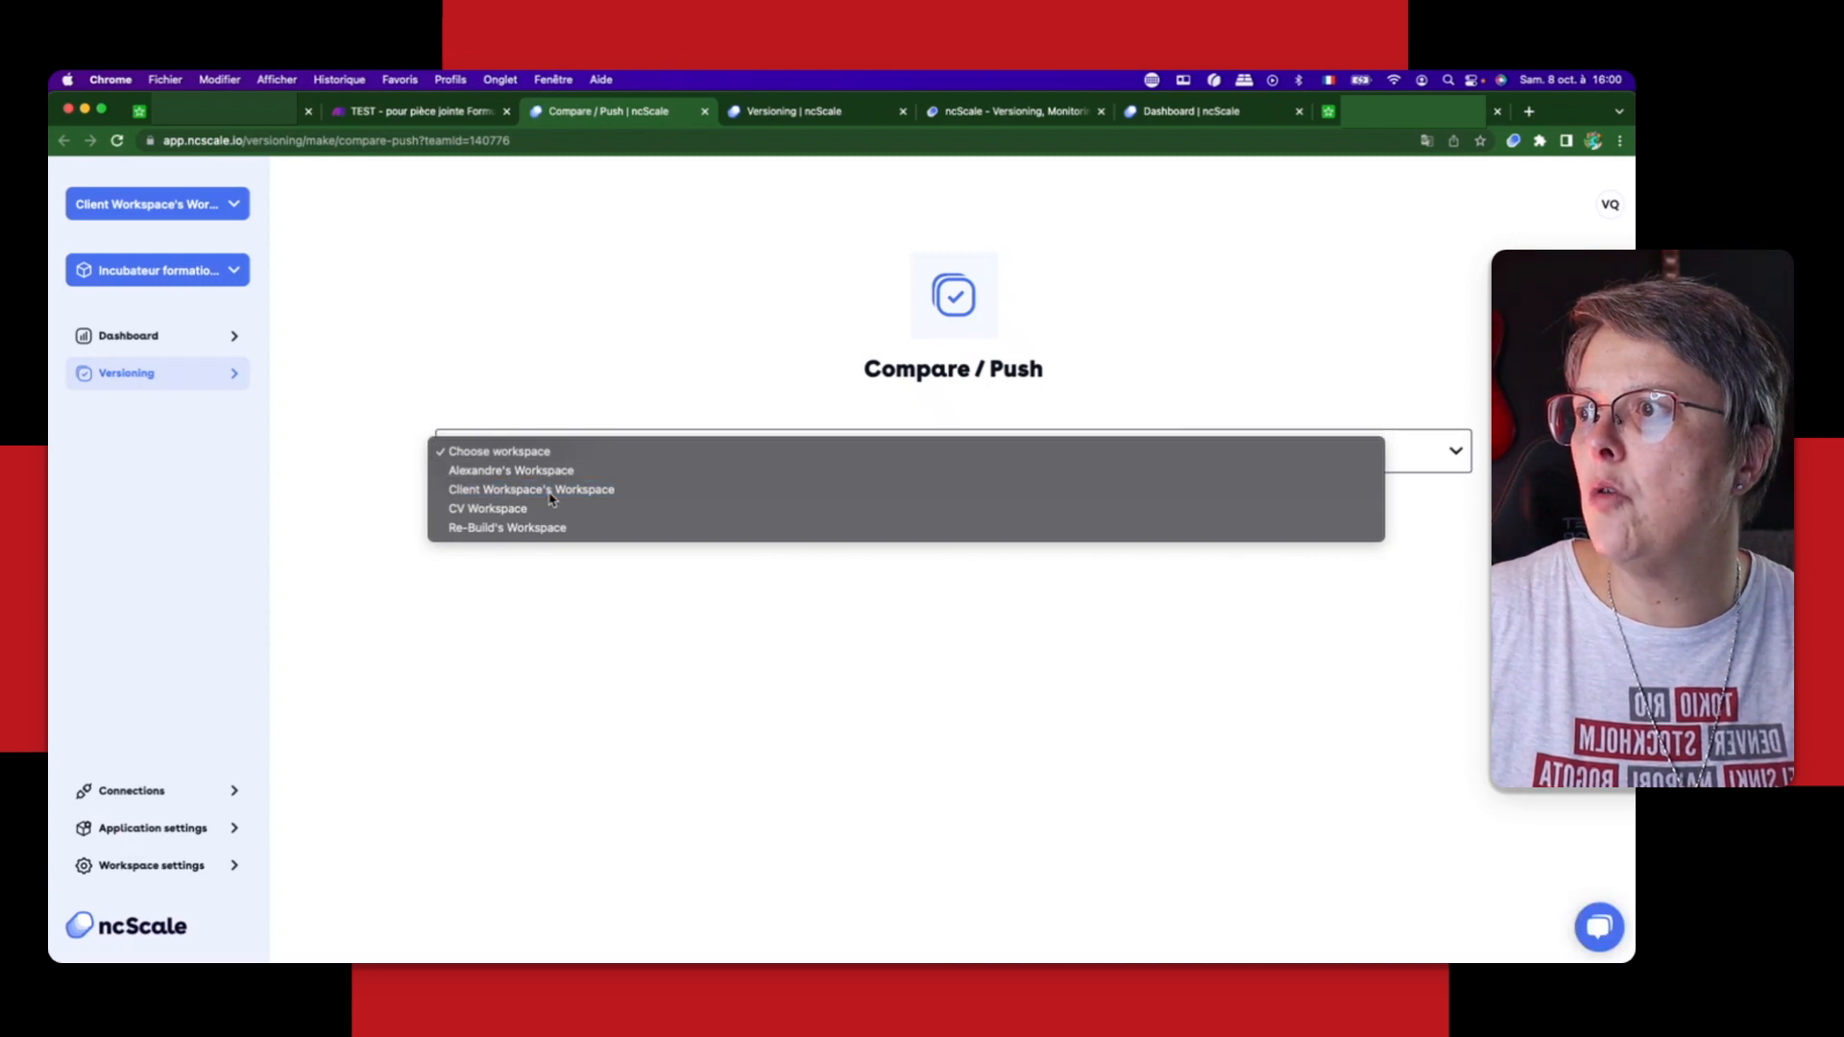
click(548, 511)
click(543, 527)
click(535, 569)
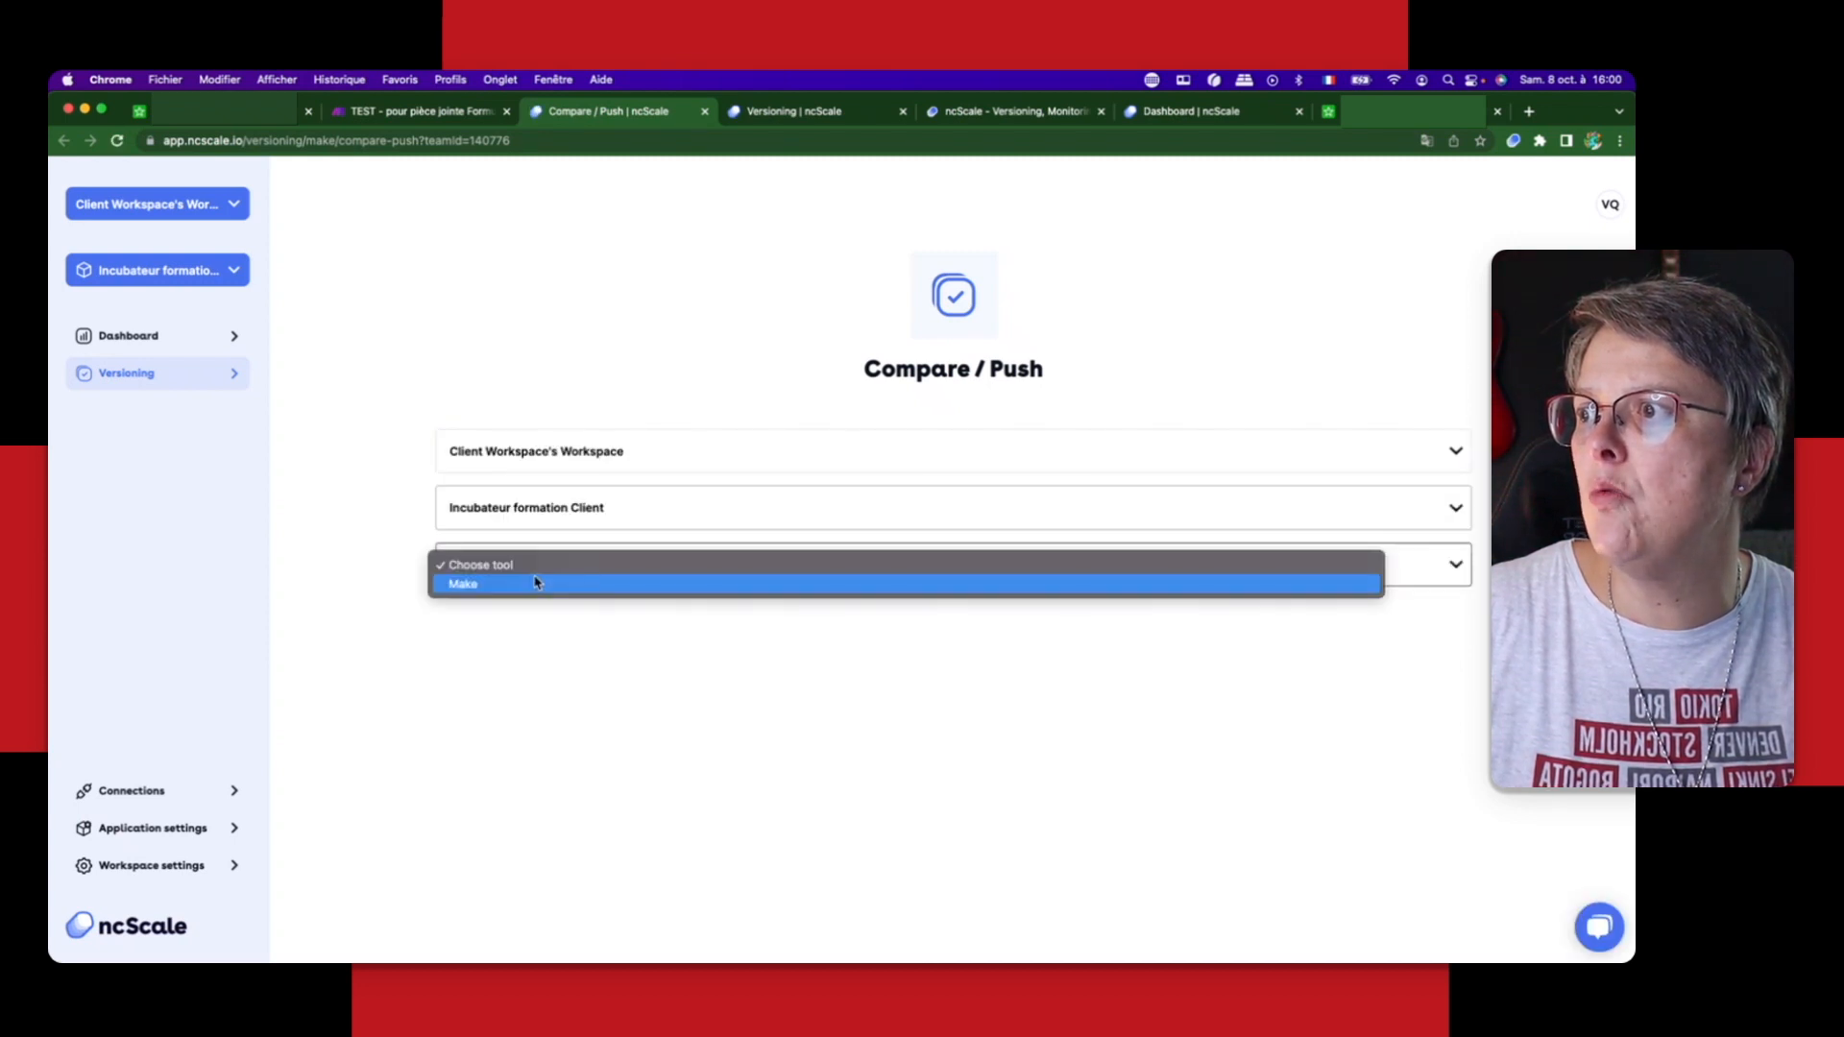
click(535, 583)
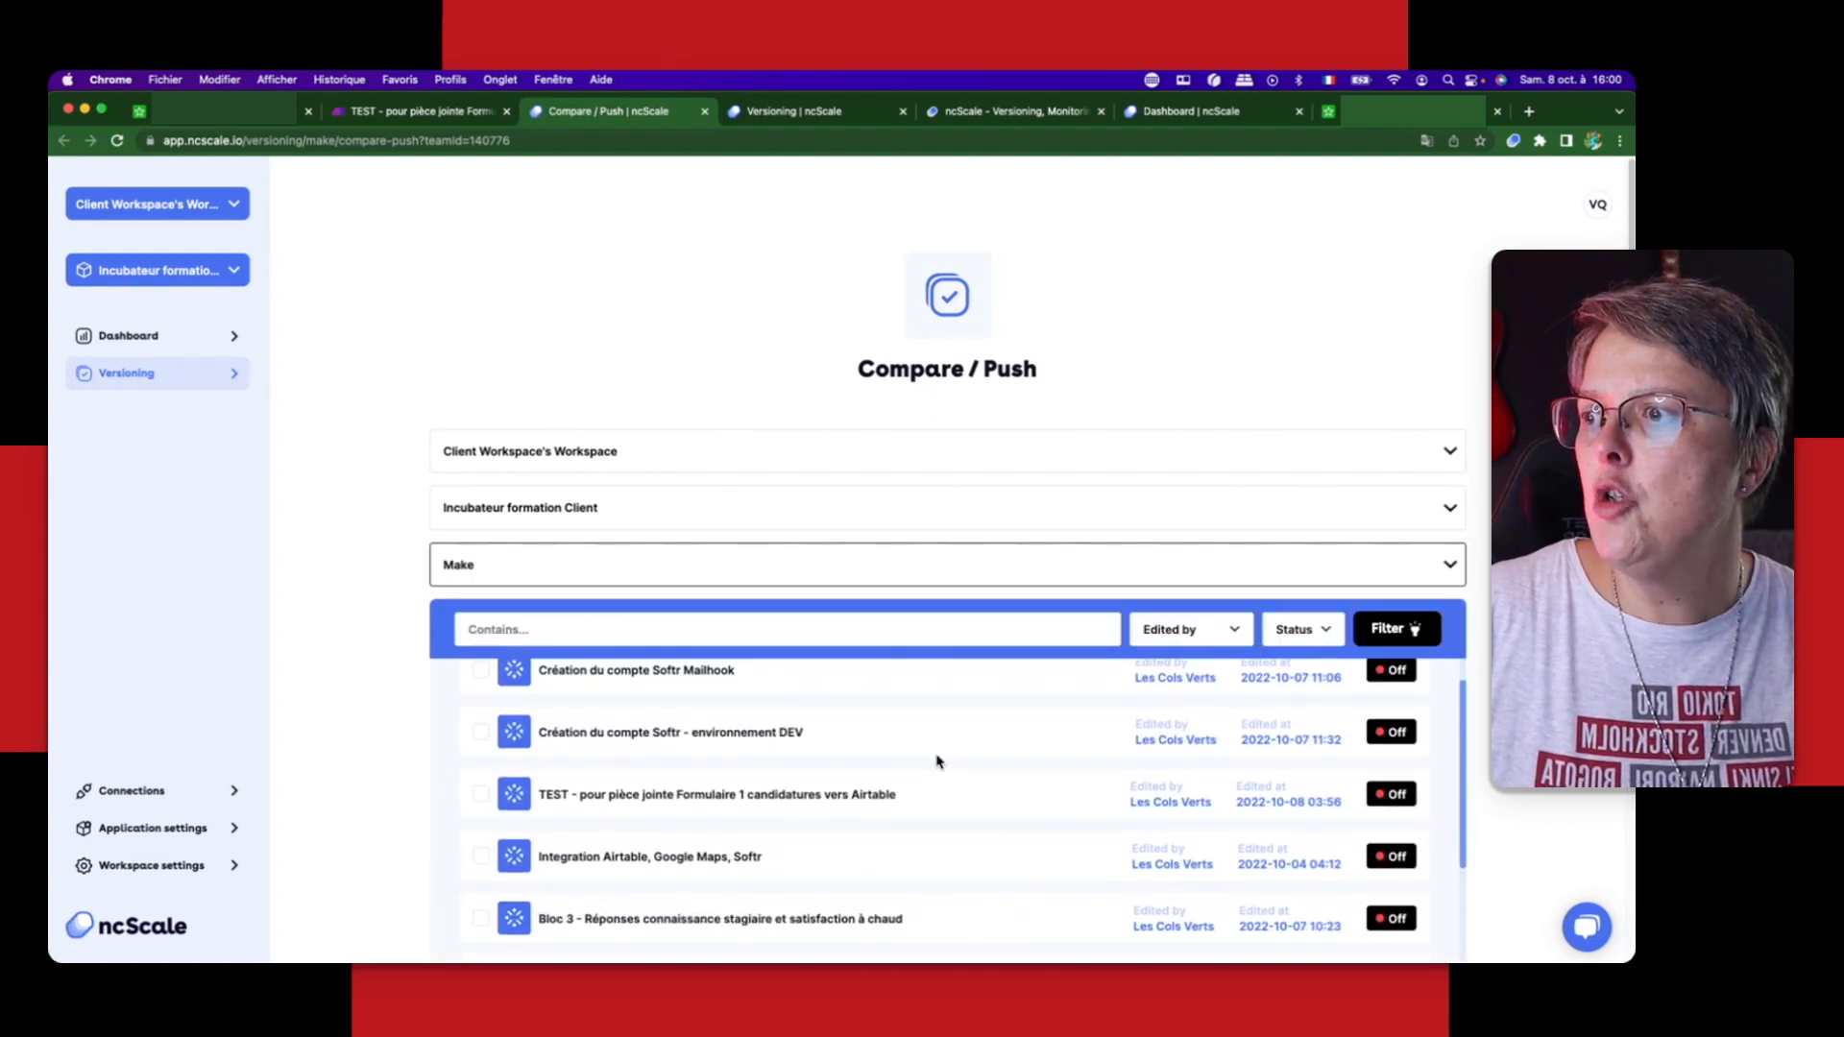
Step: Select the workflow "TEST - pour pièce jointe Formulaire 1 candidatures vers Airtable" and set the operation to Push
scroll(936, 761, down, 1)
click(552, 763)
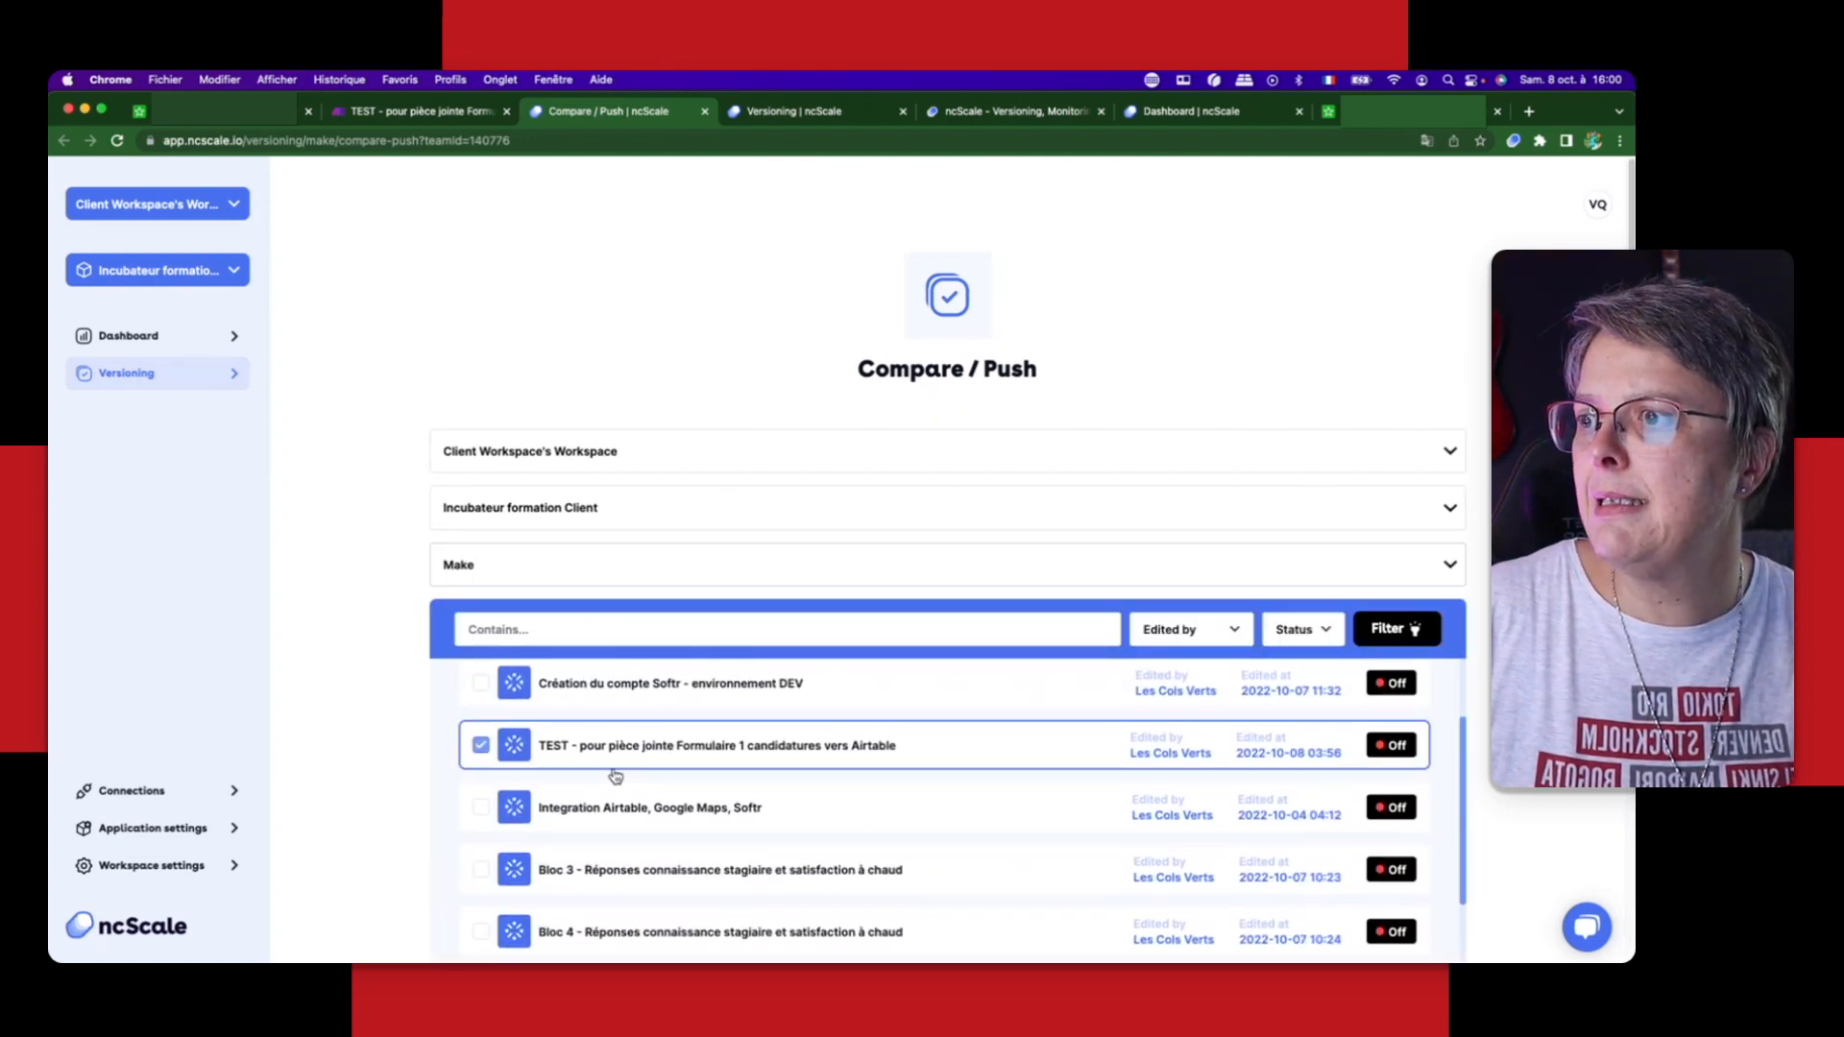
scroll(892, 825, down, 5)
scroll(891, 825, down, 3)
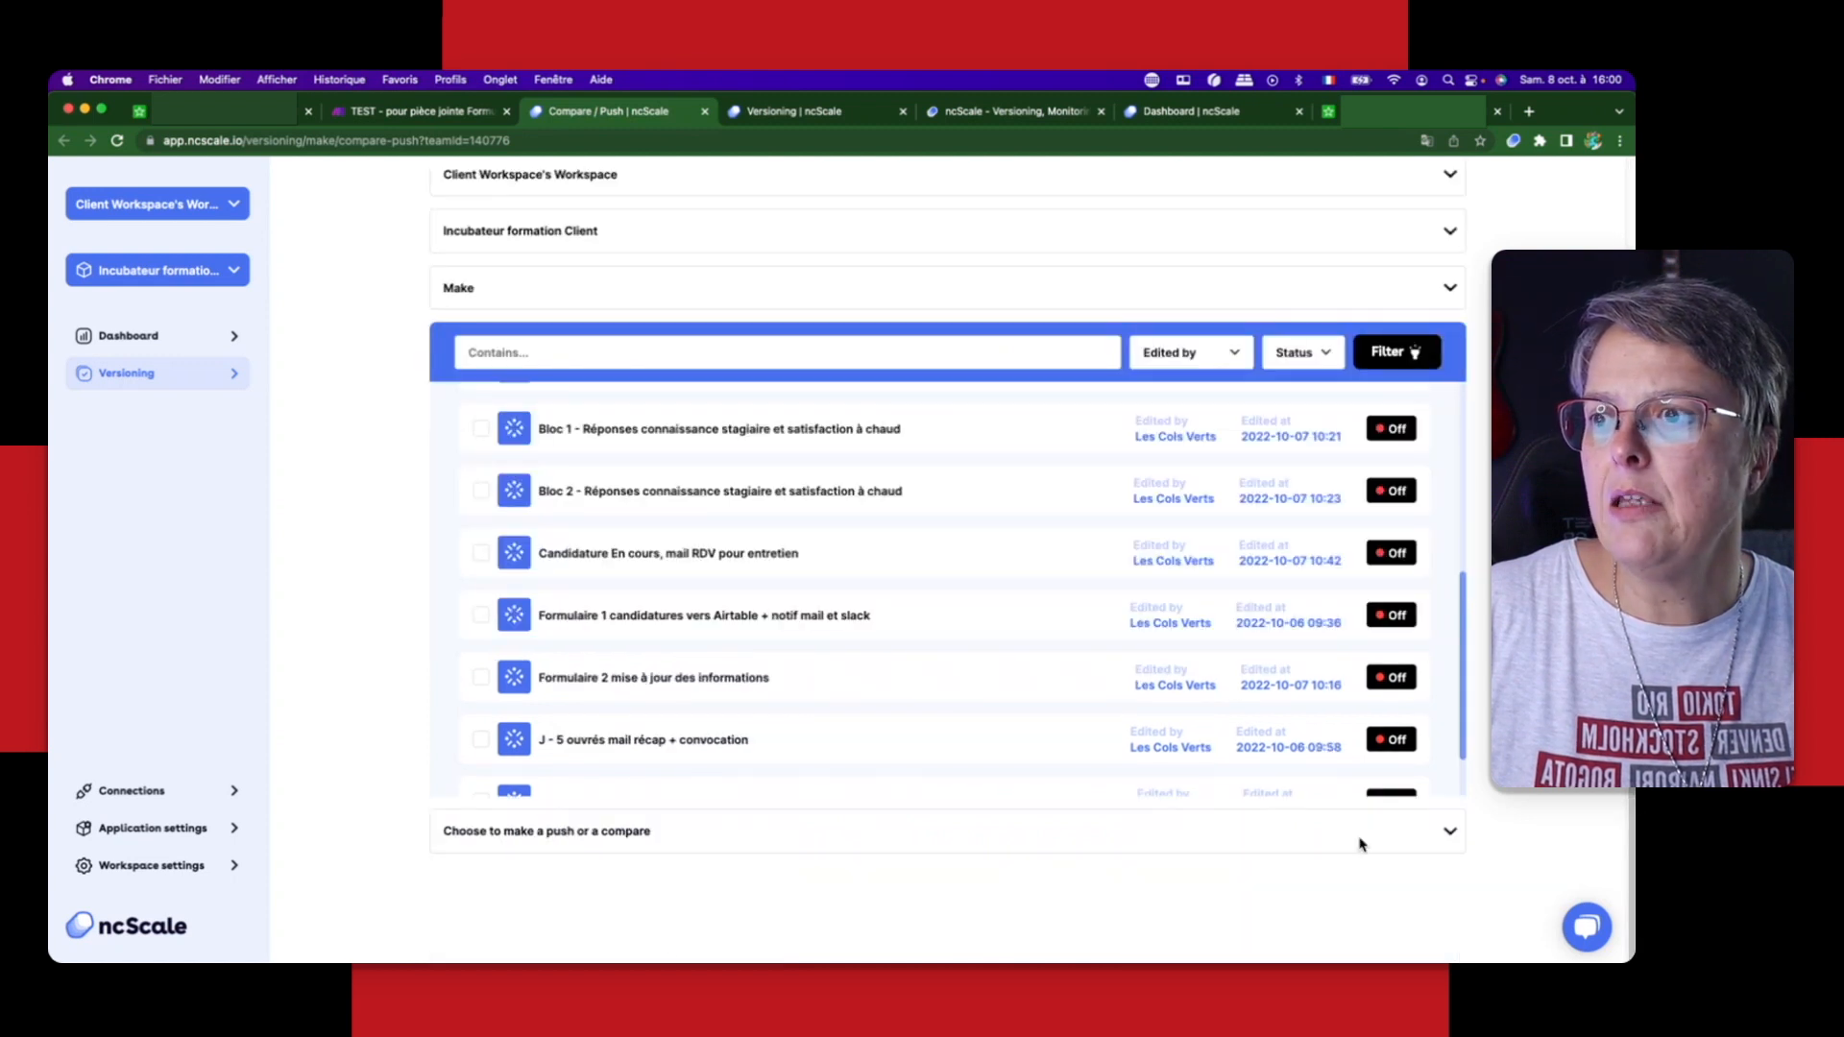
click(554, 828)
click(473, 869)
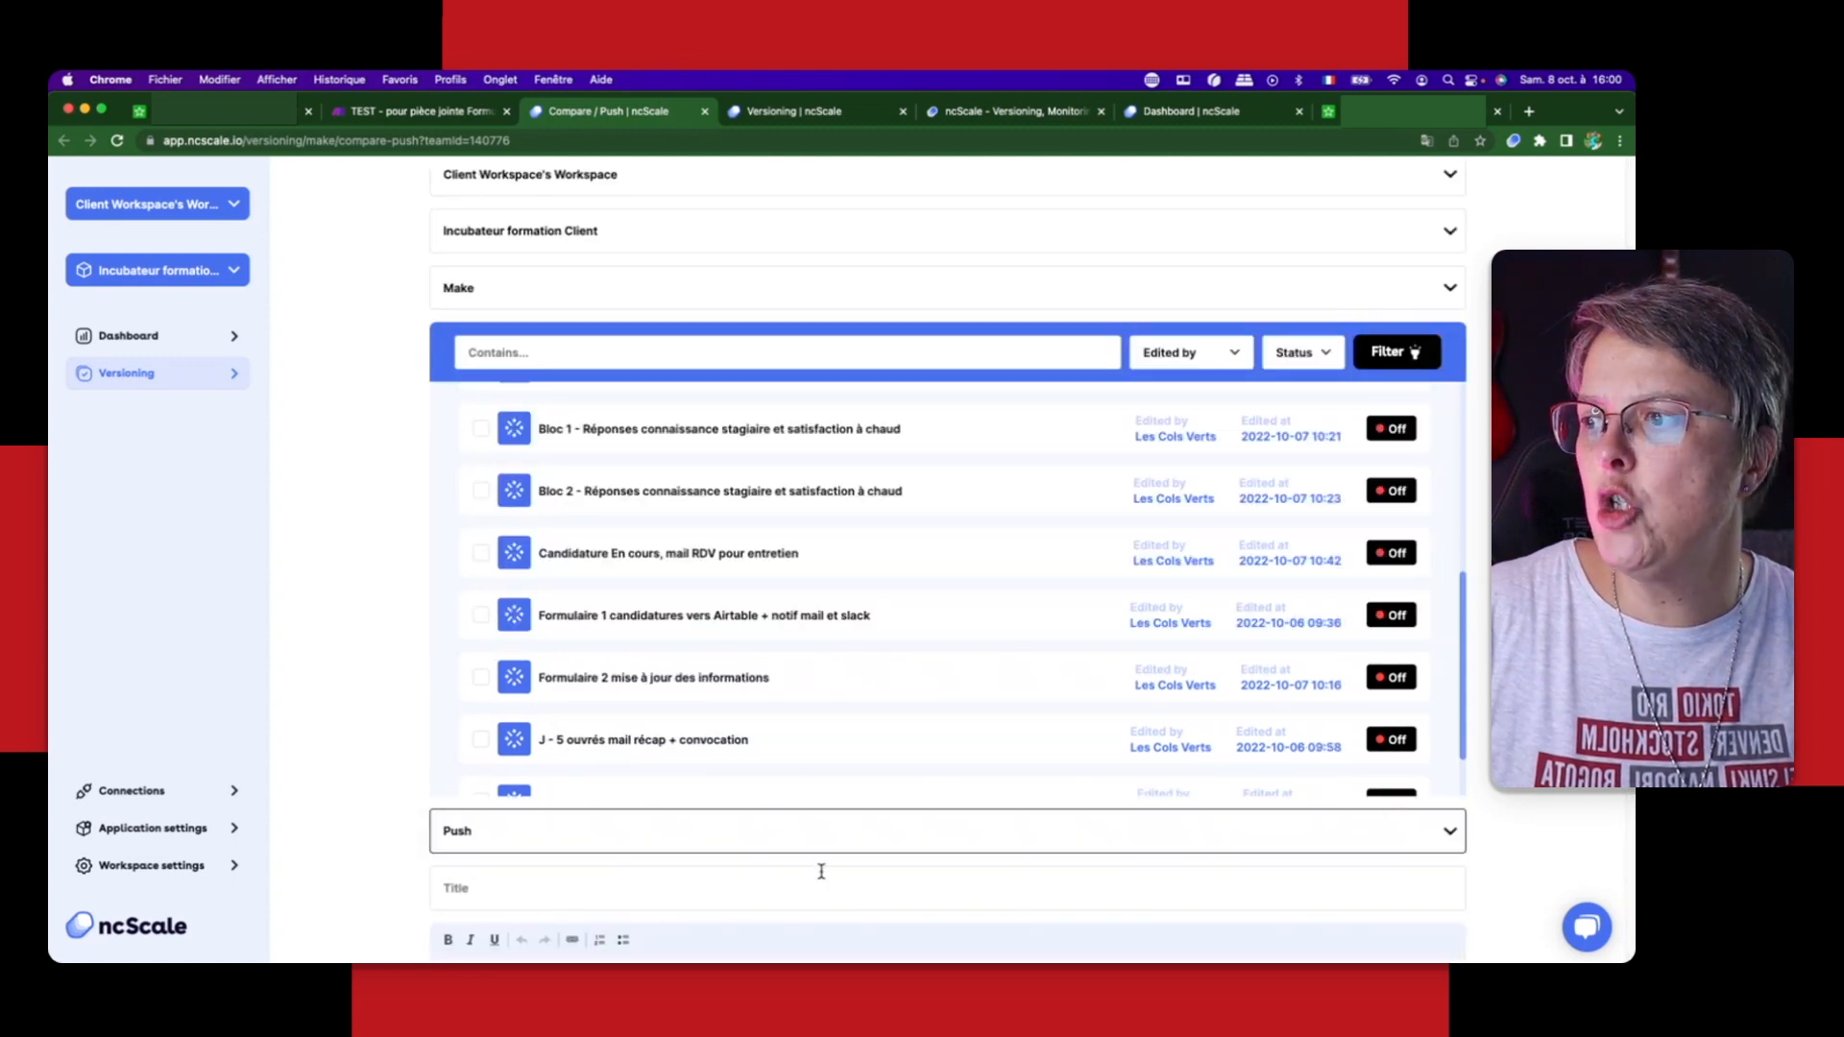
Step: Title the push "Nommage des modules"
scroll(822, 871, down, 3)
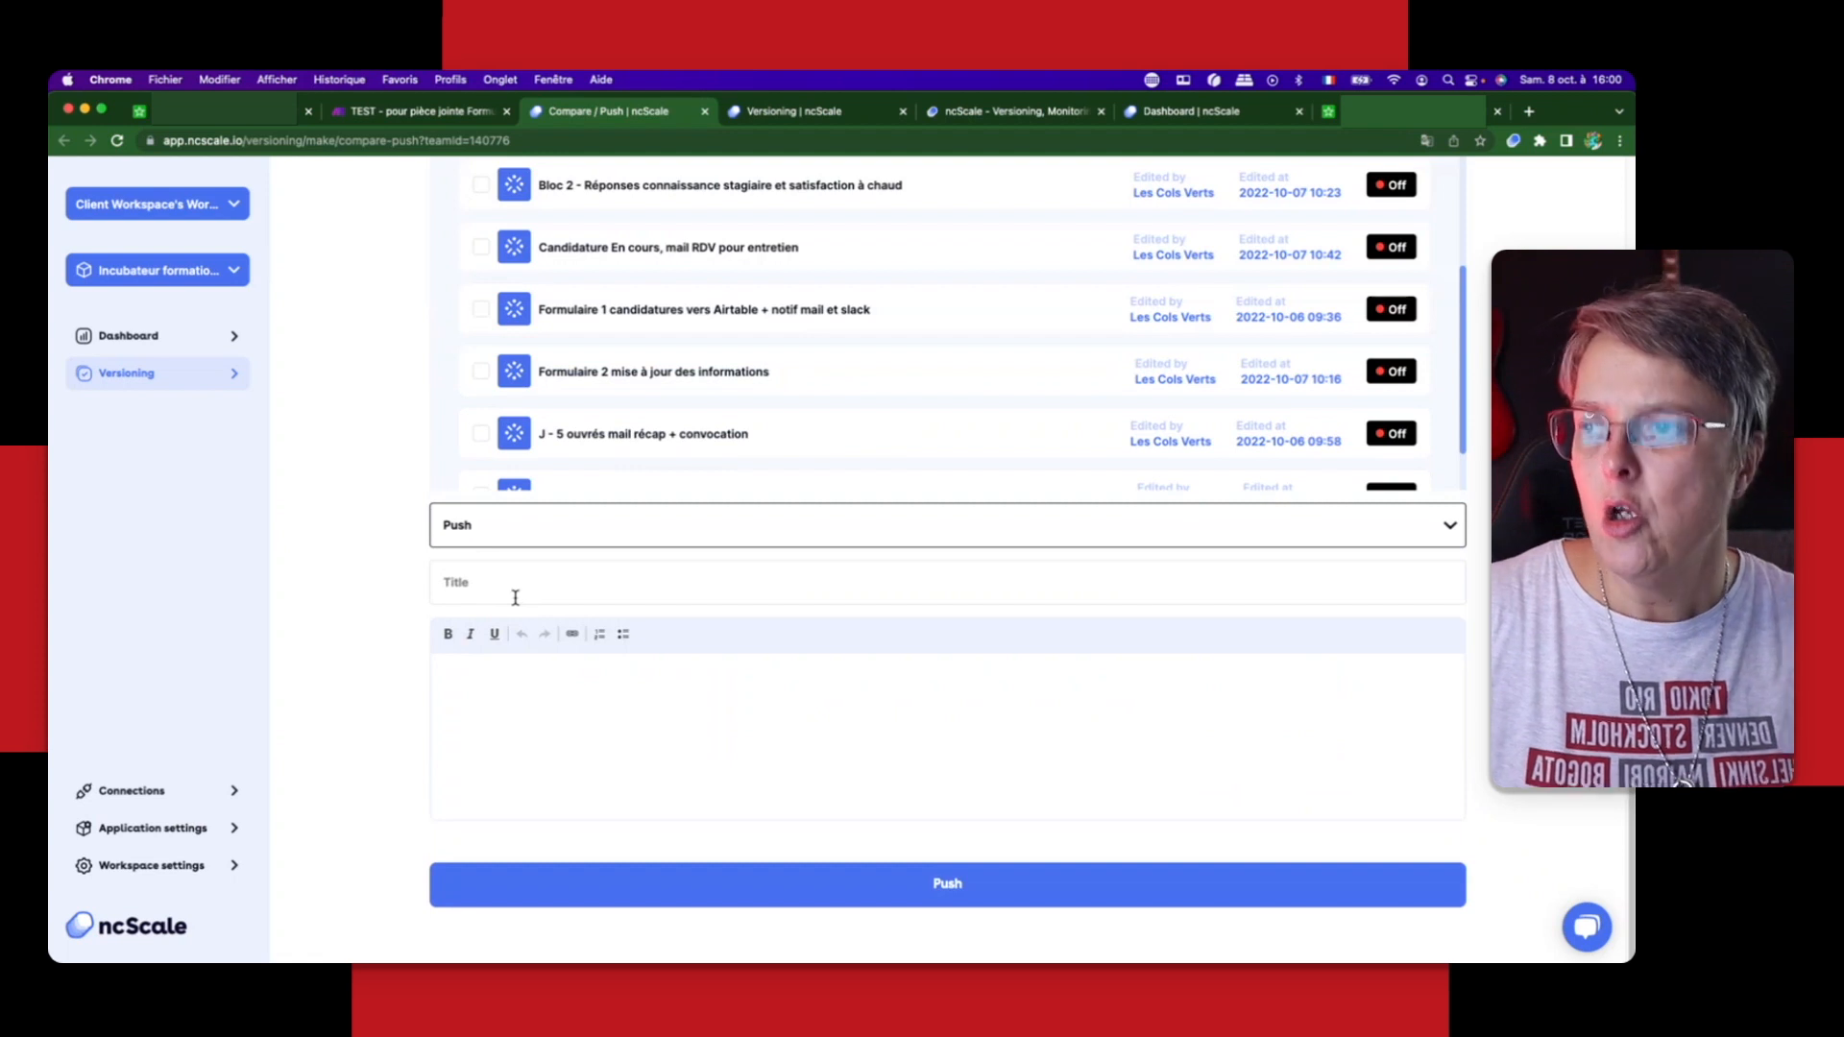
click(645, 566)
text(No)
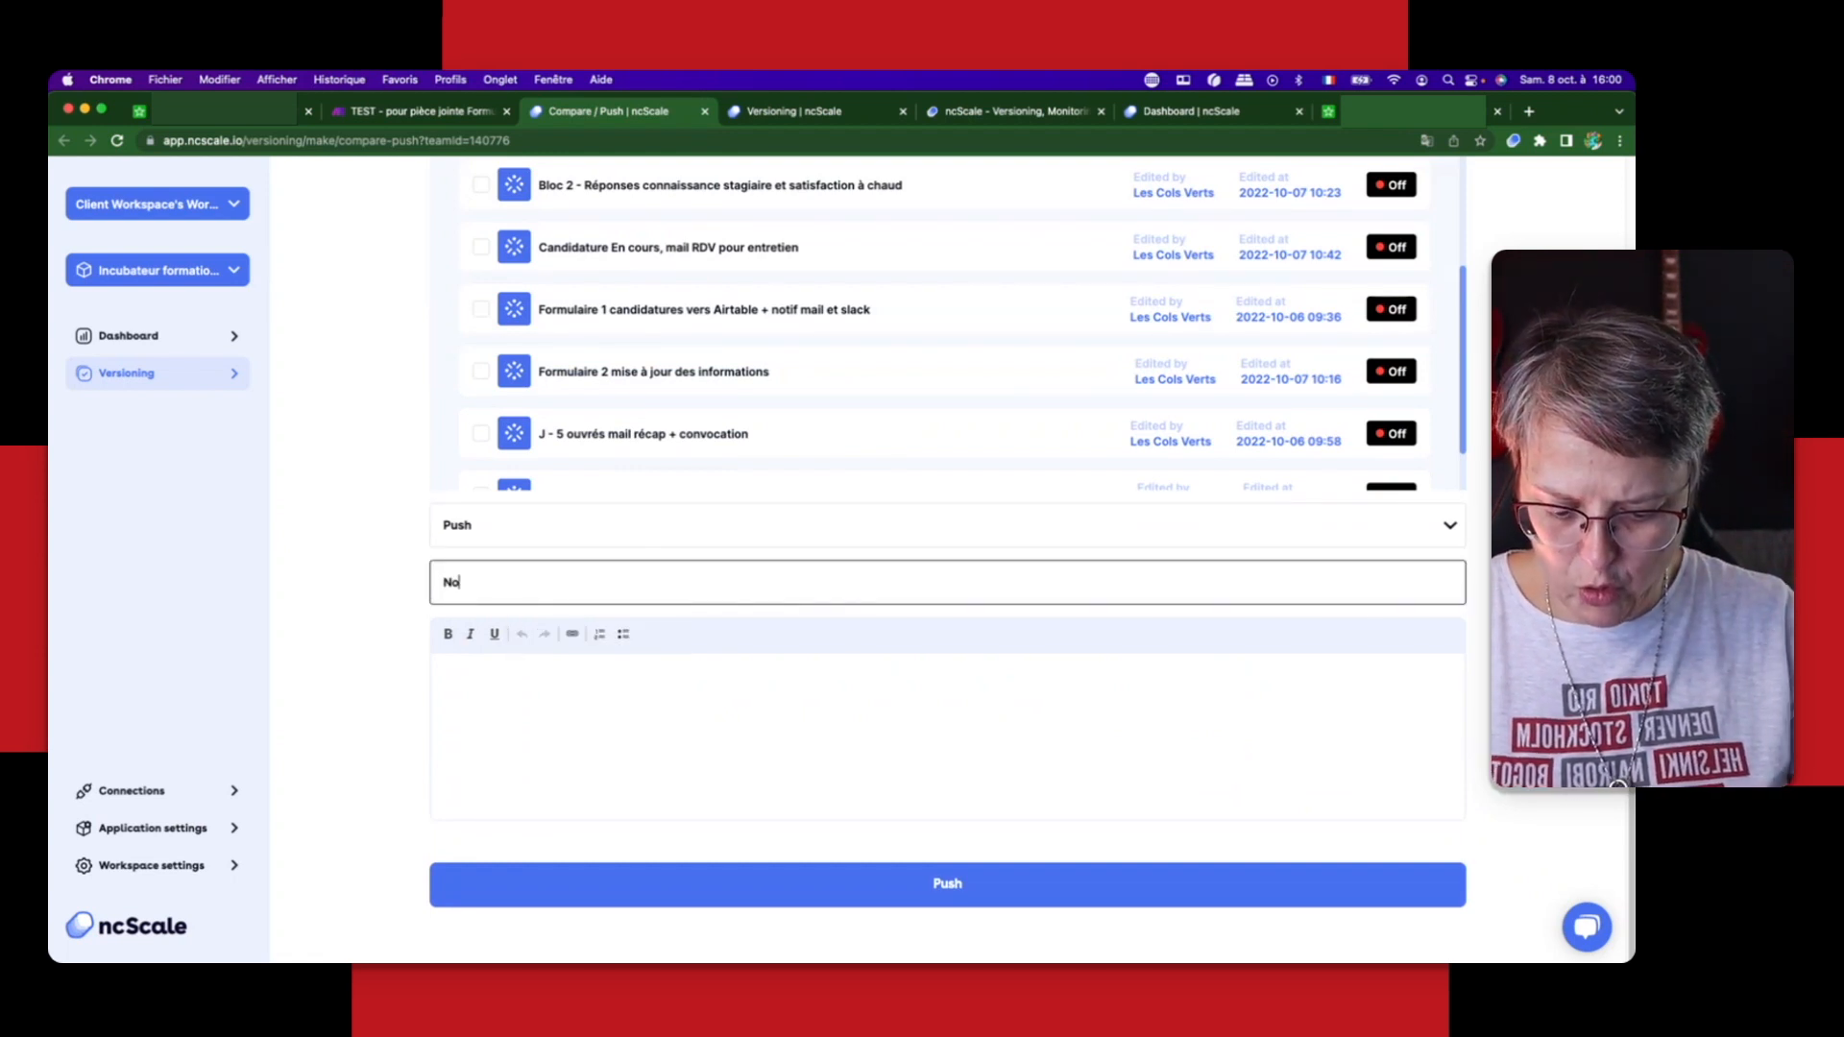
text(mmage des)
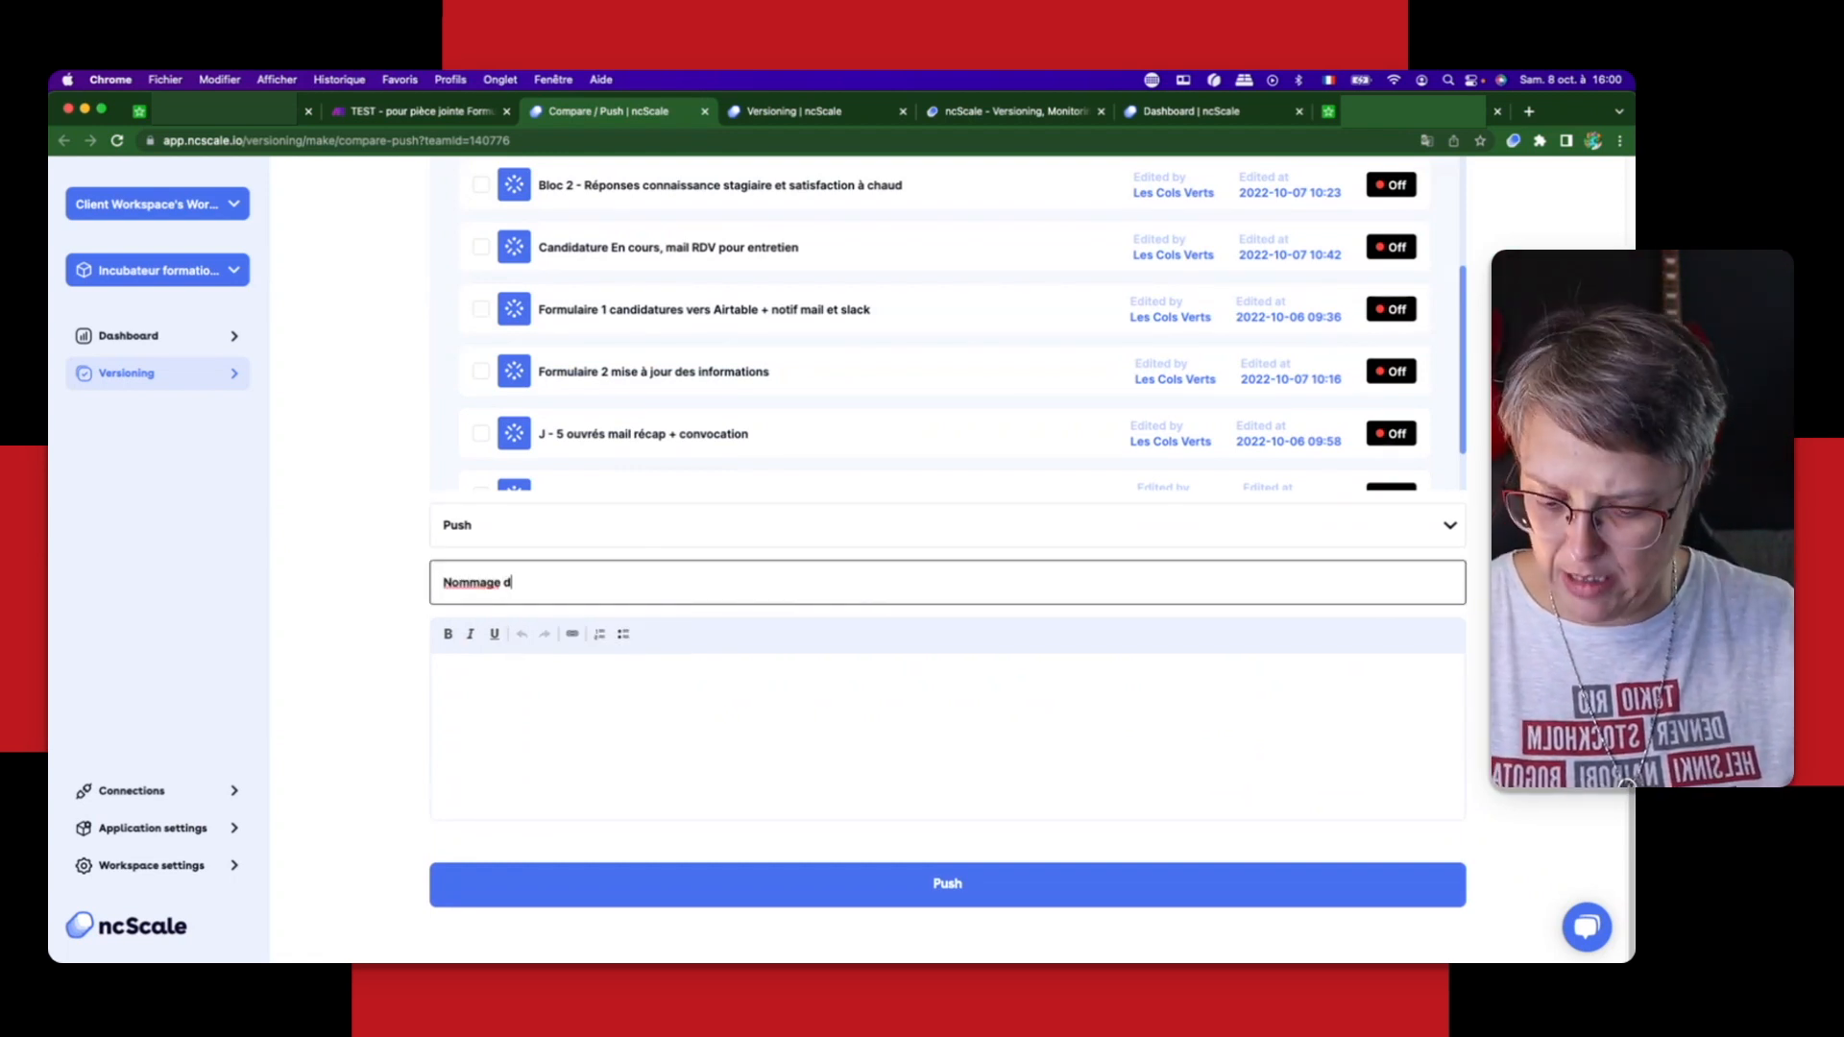
key(BackSpace)
text(s modules)
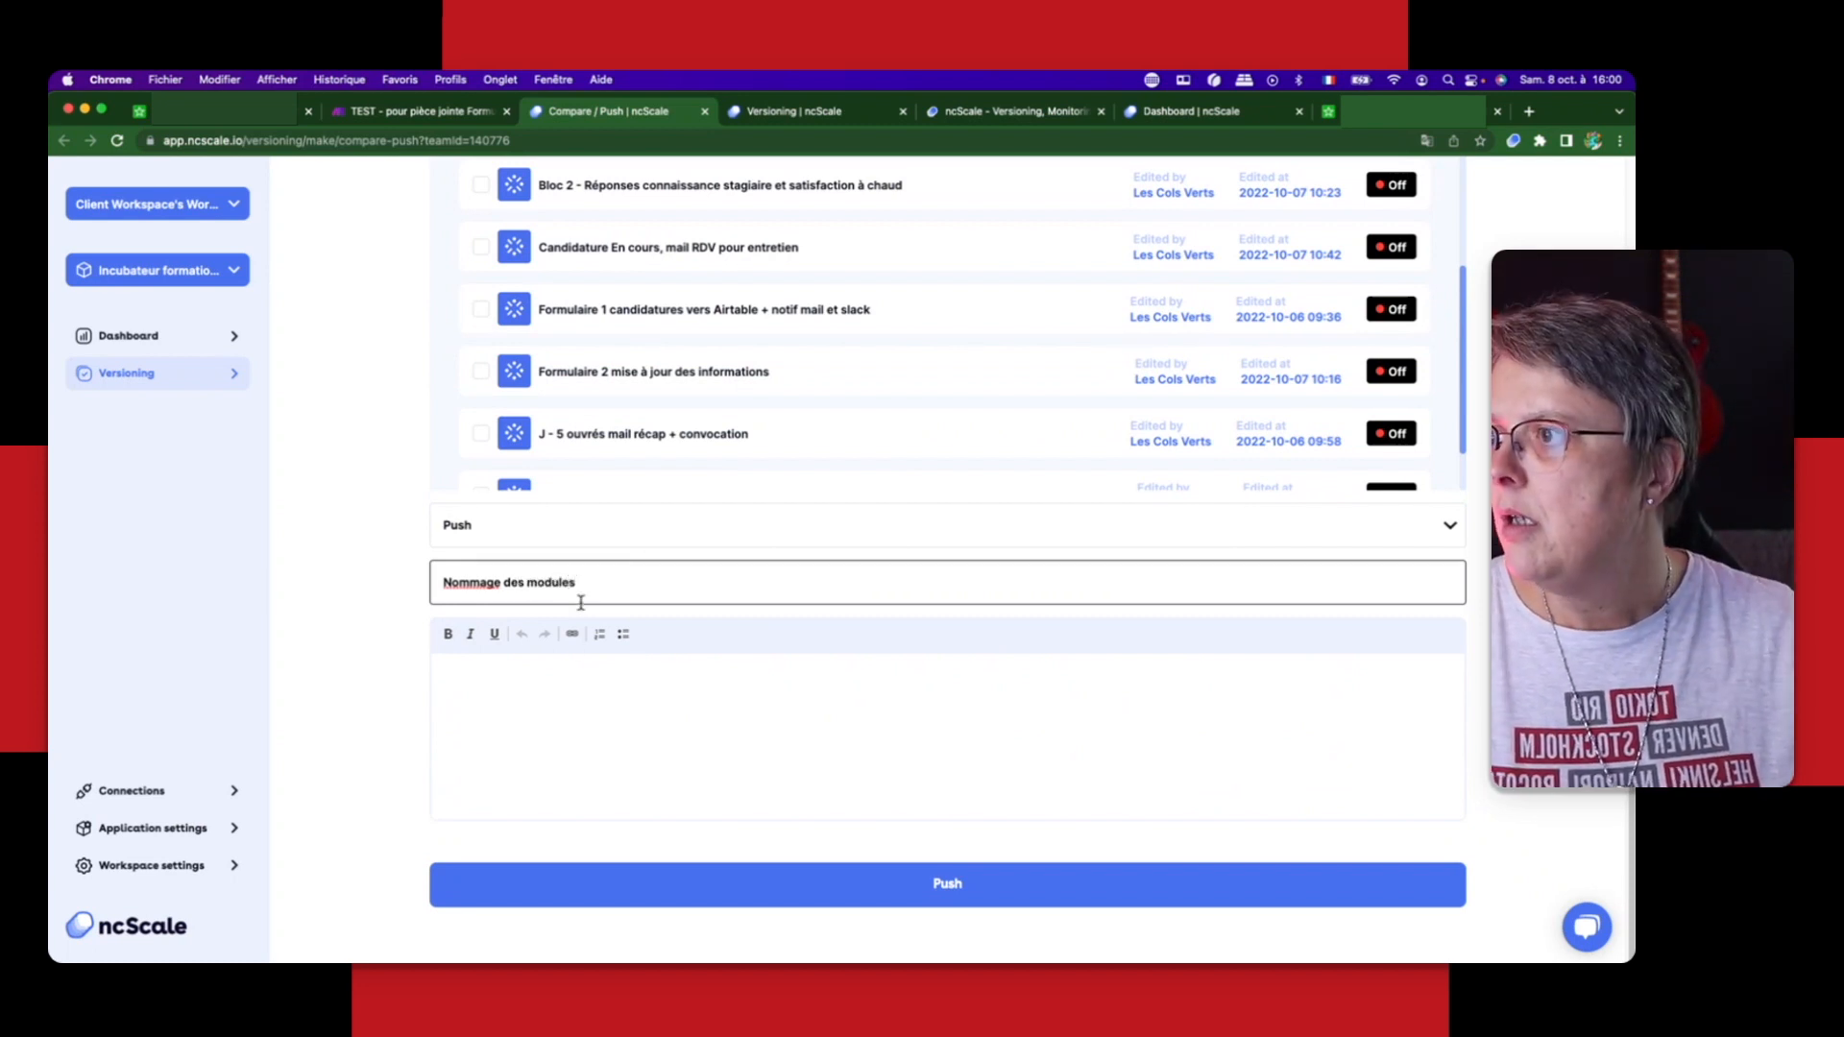
Step: Describe the push as "Mise en place des labels des modules pour une meilleure lisibilité"
click(575, 735)
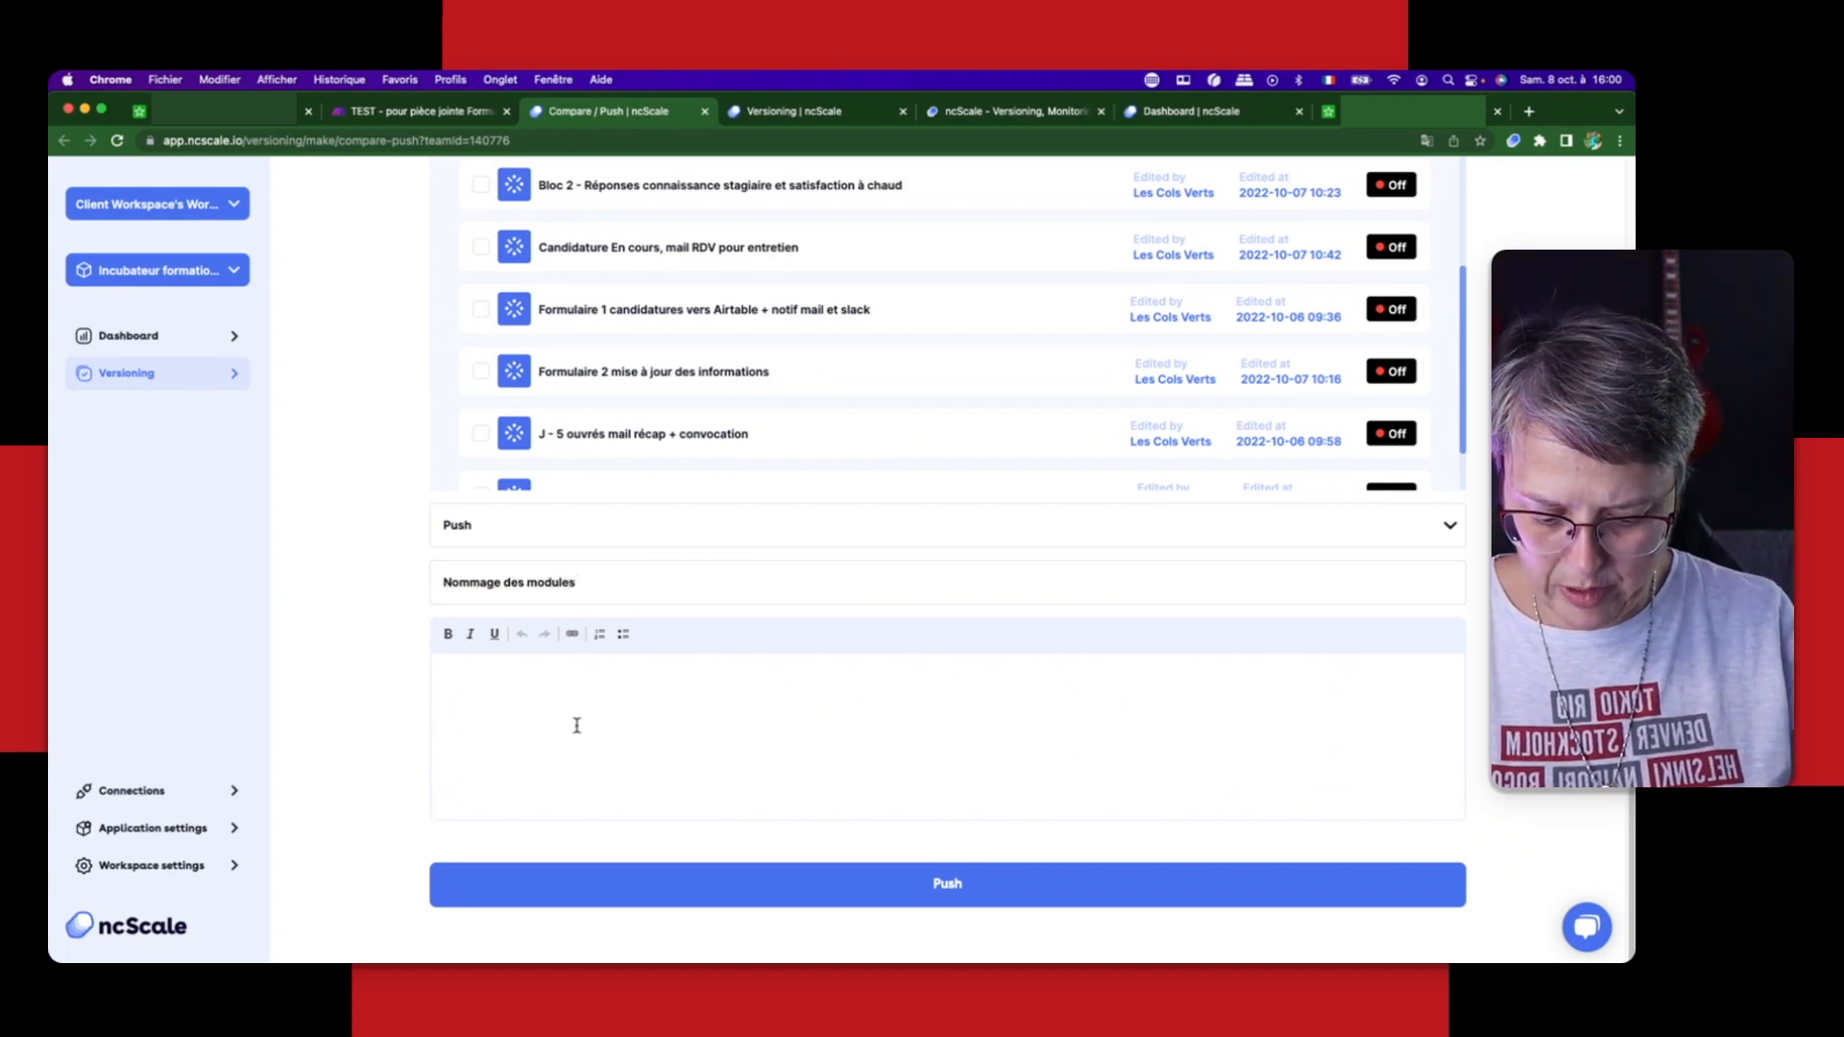
text(Mise)
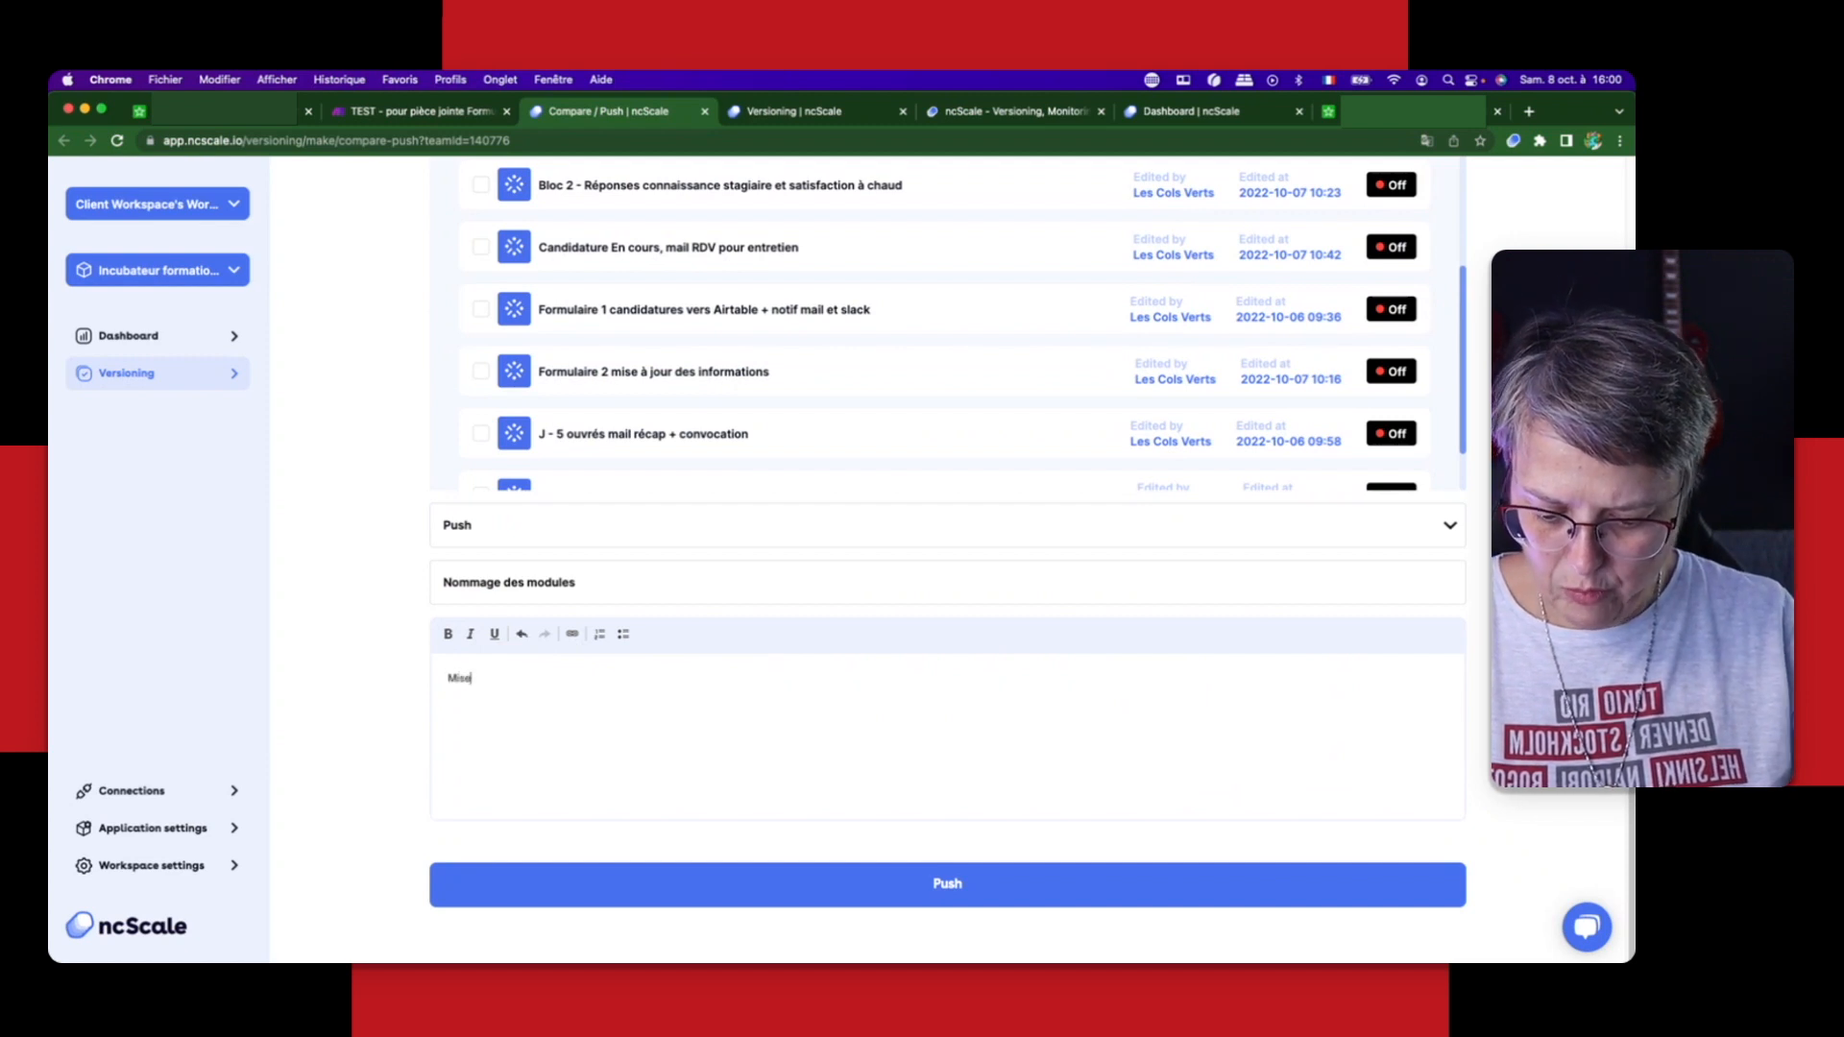
text( en place des la)
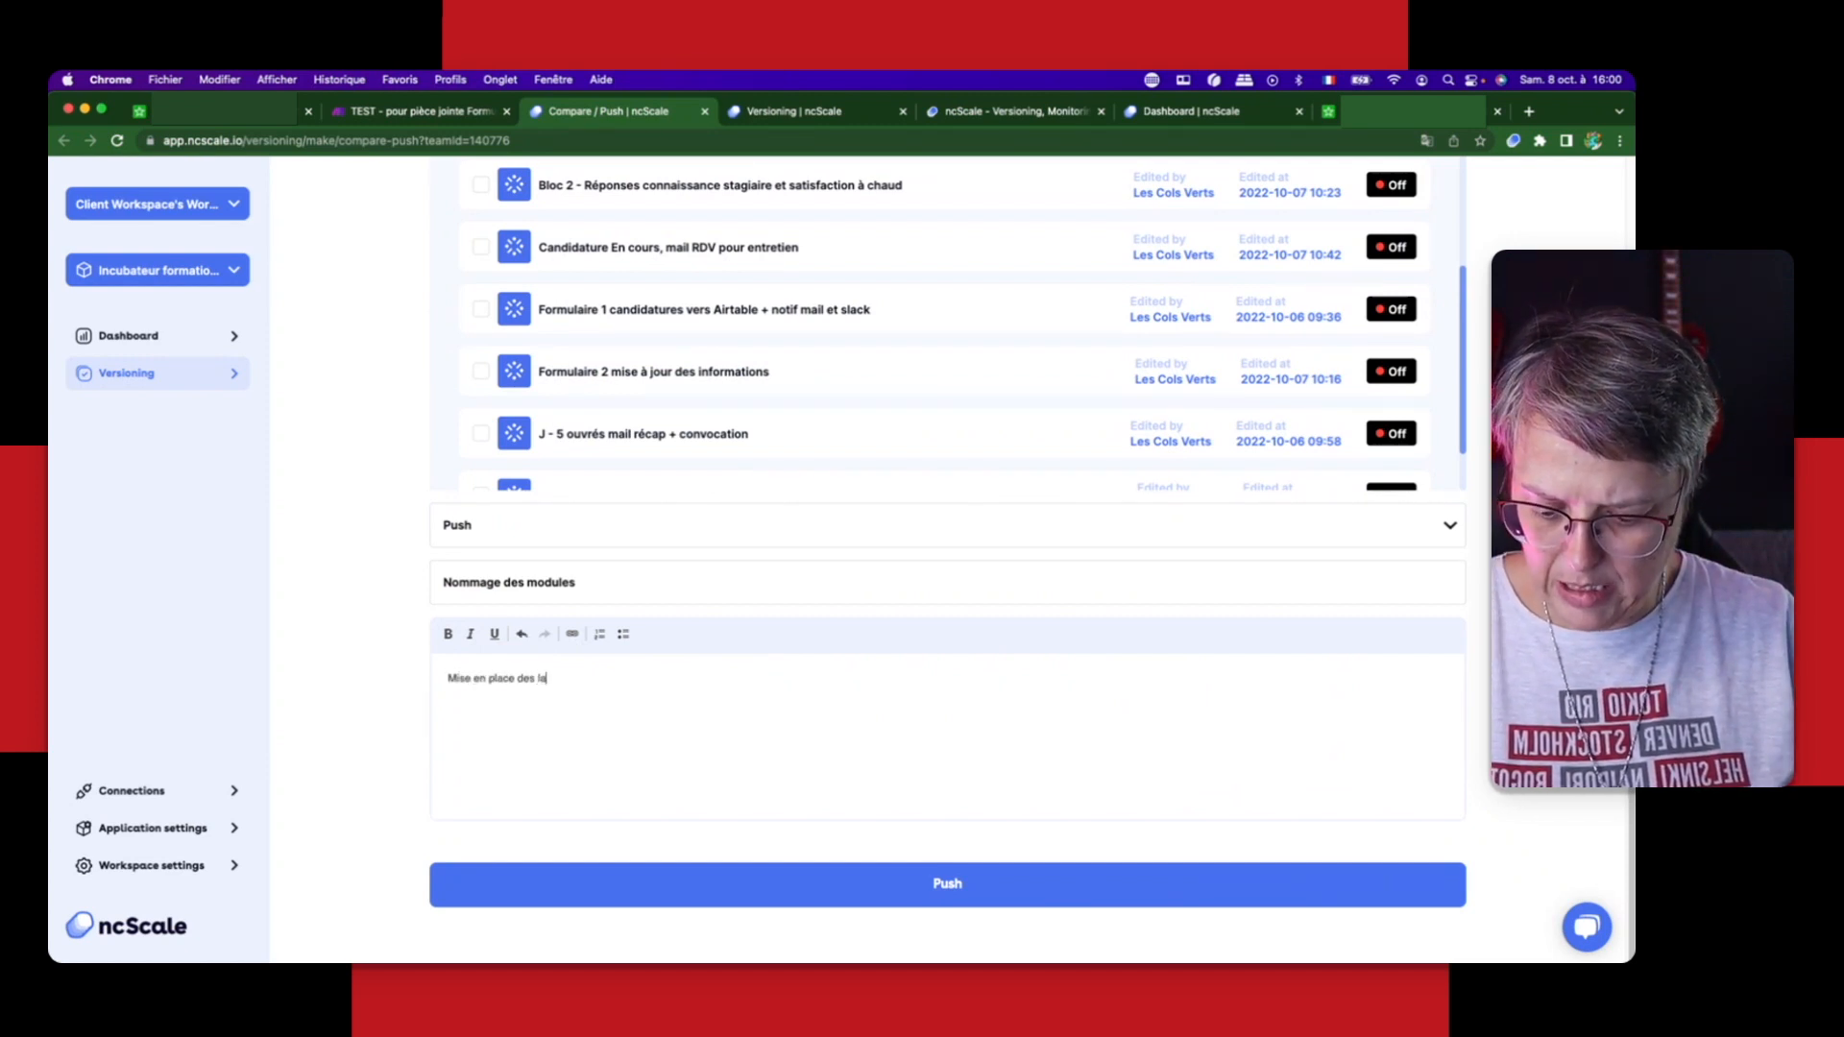
text(bels des mo)
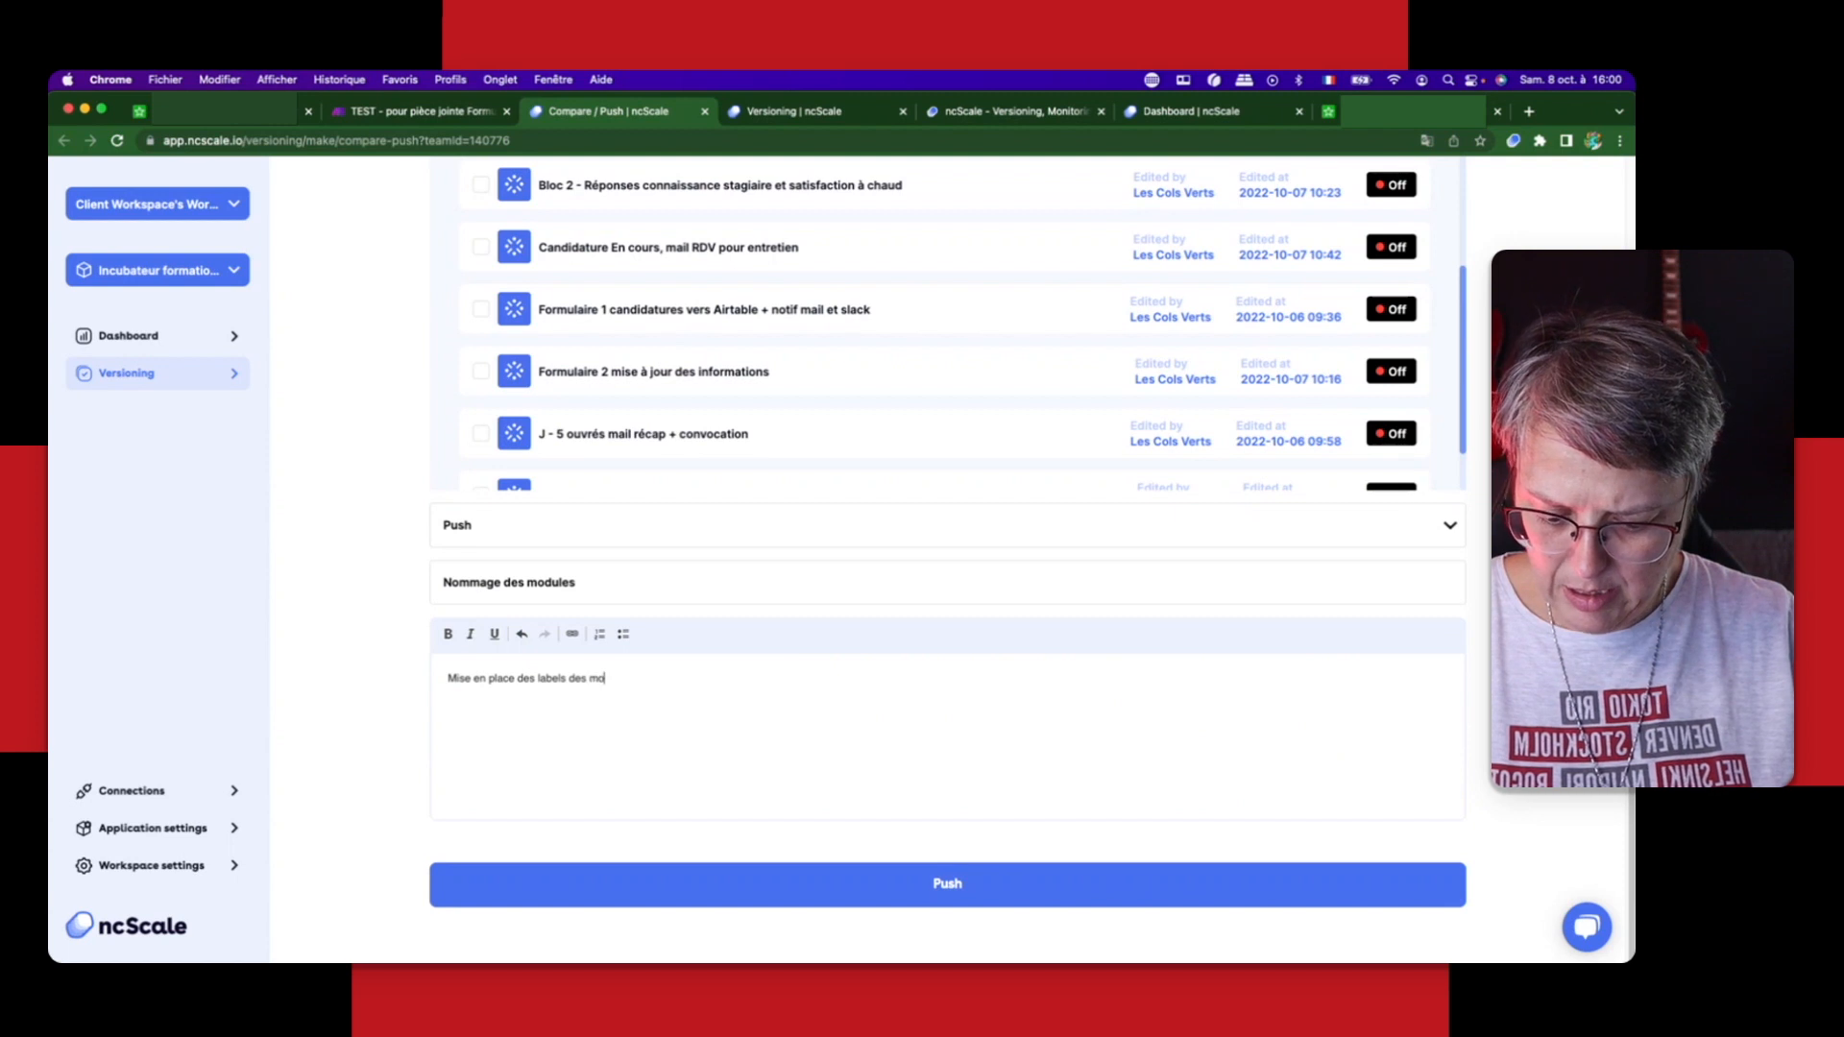
text(dules p)
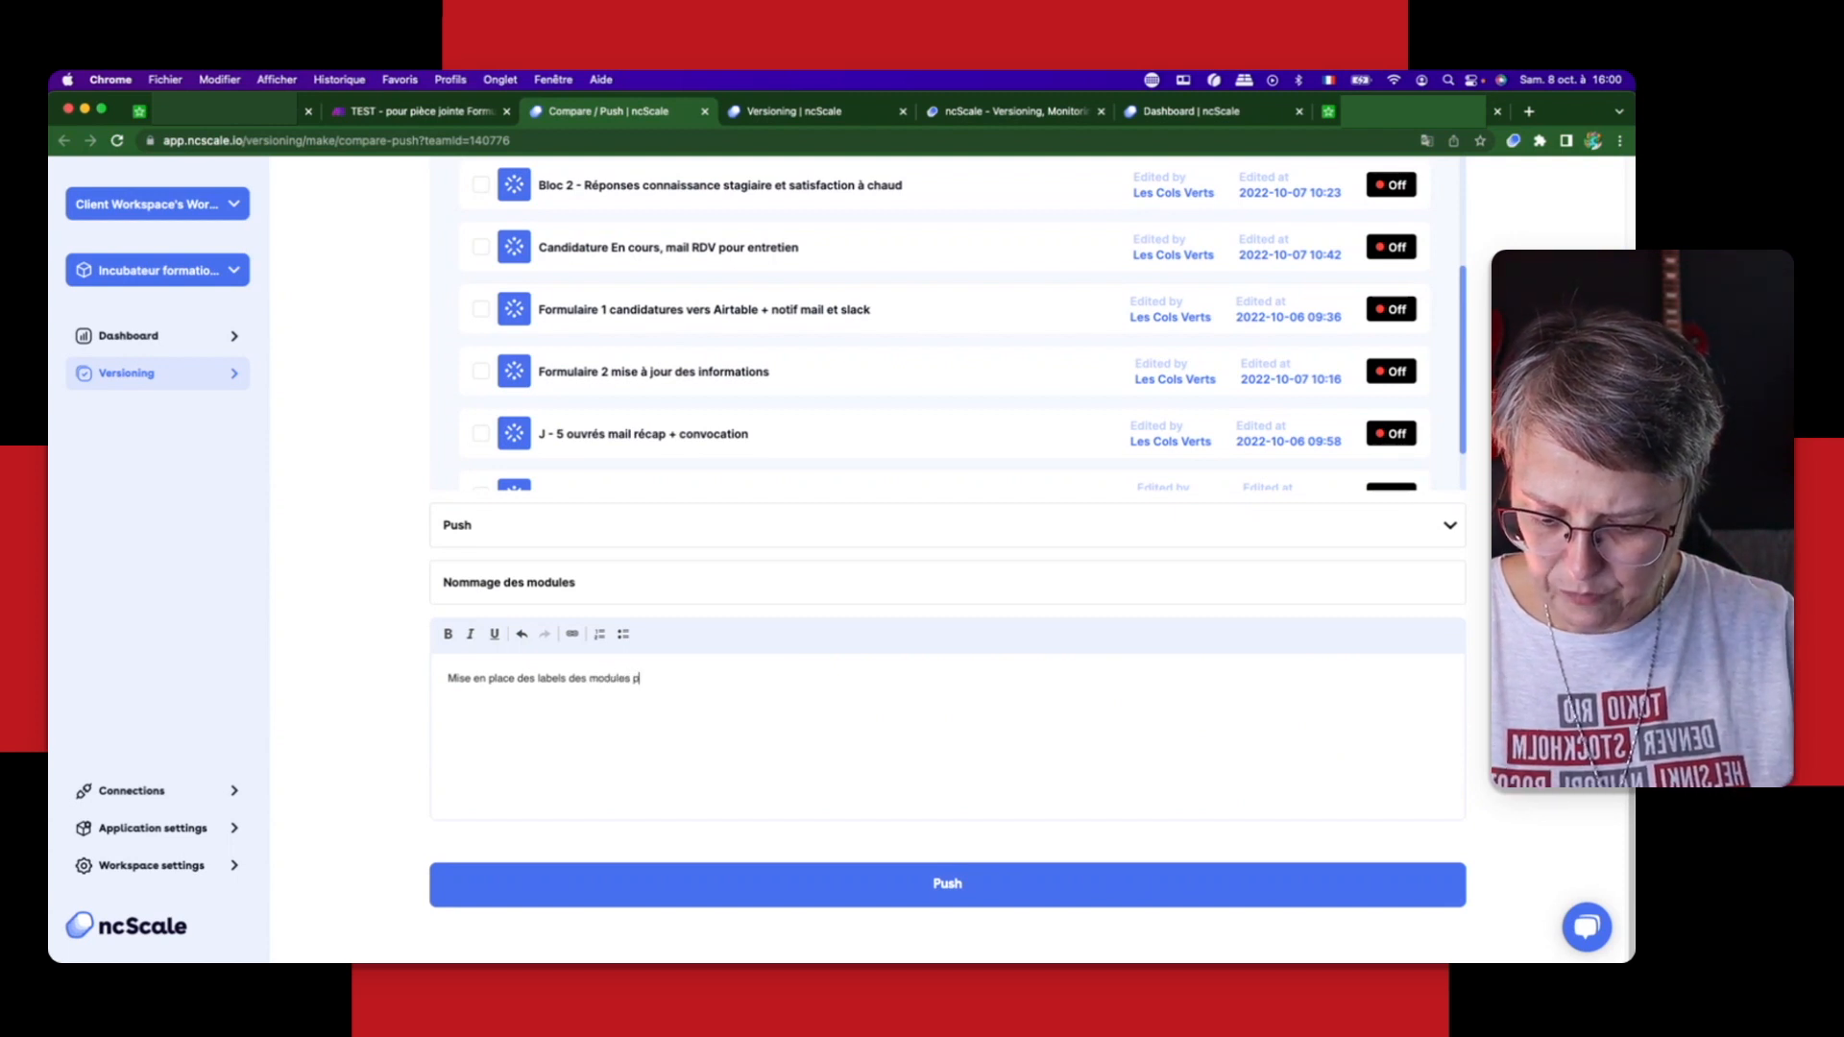
text(our une )
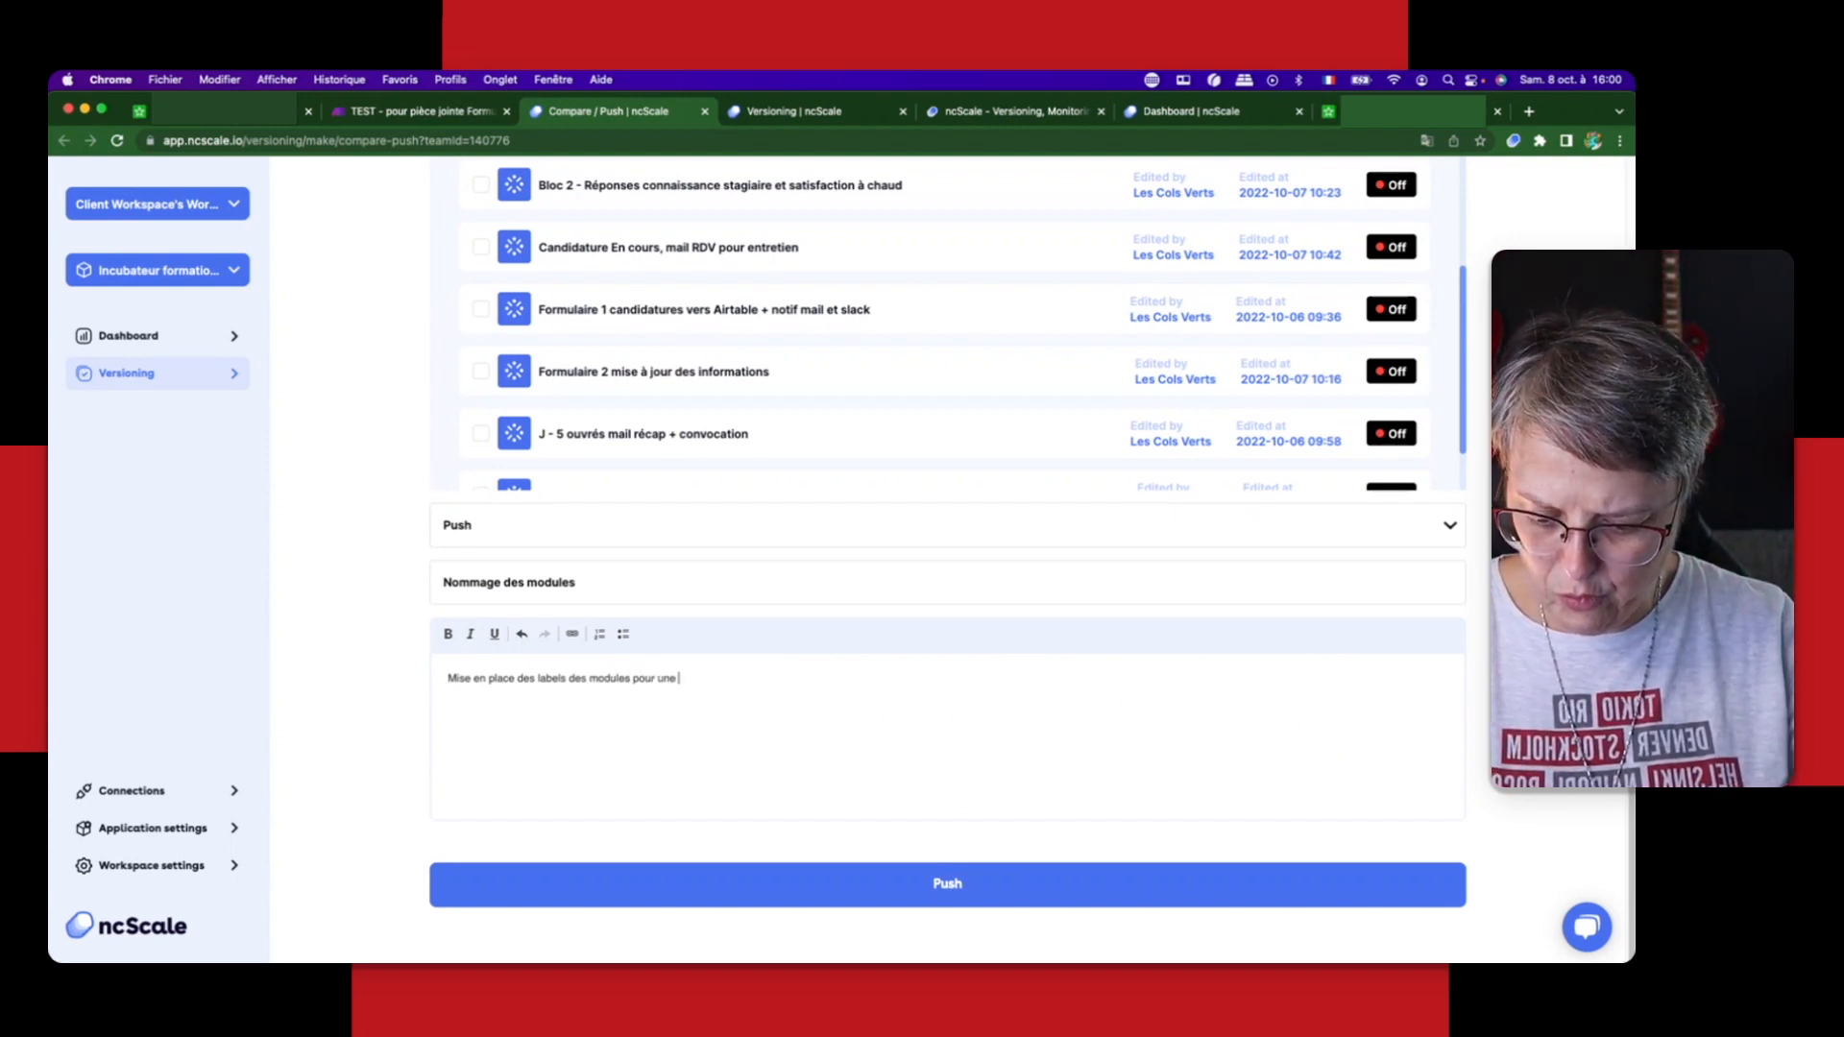
text(meilleure lisibilit)
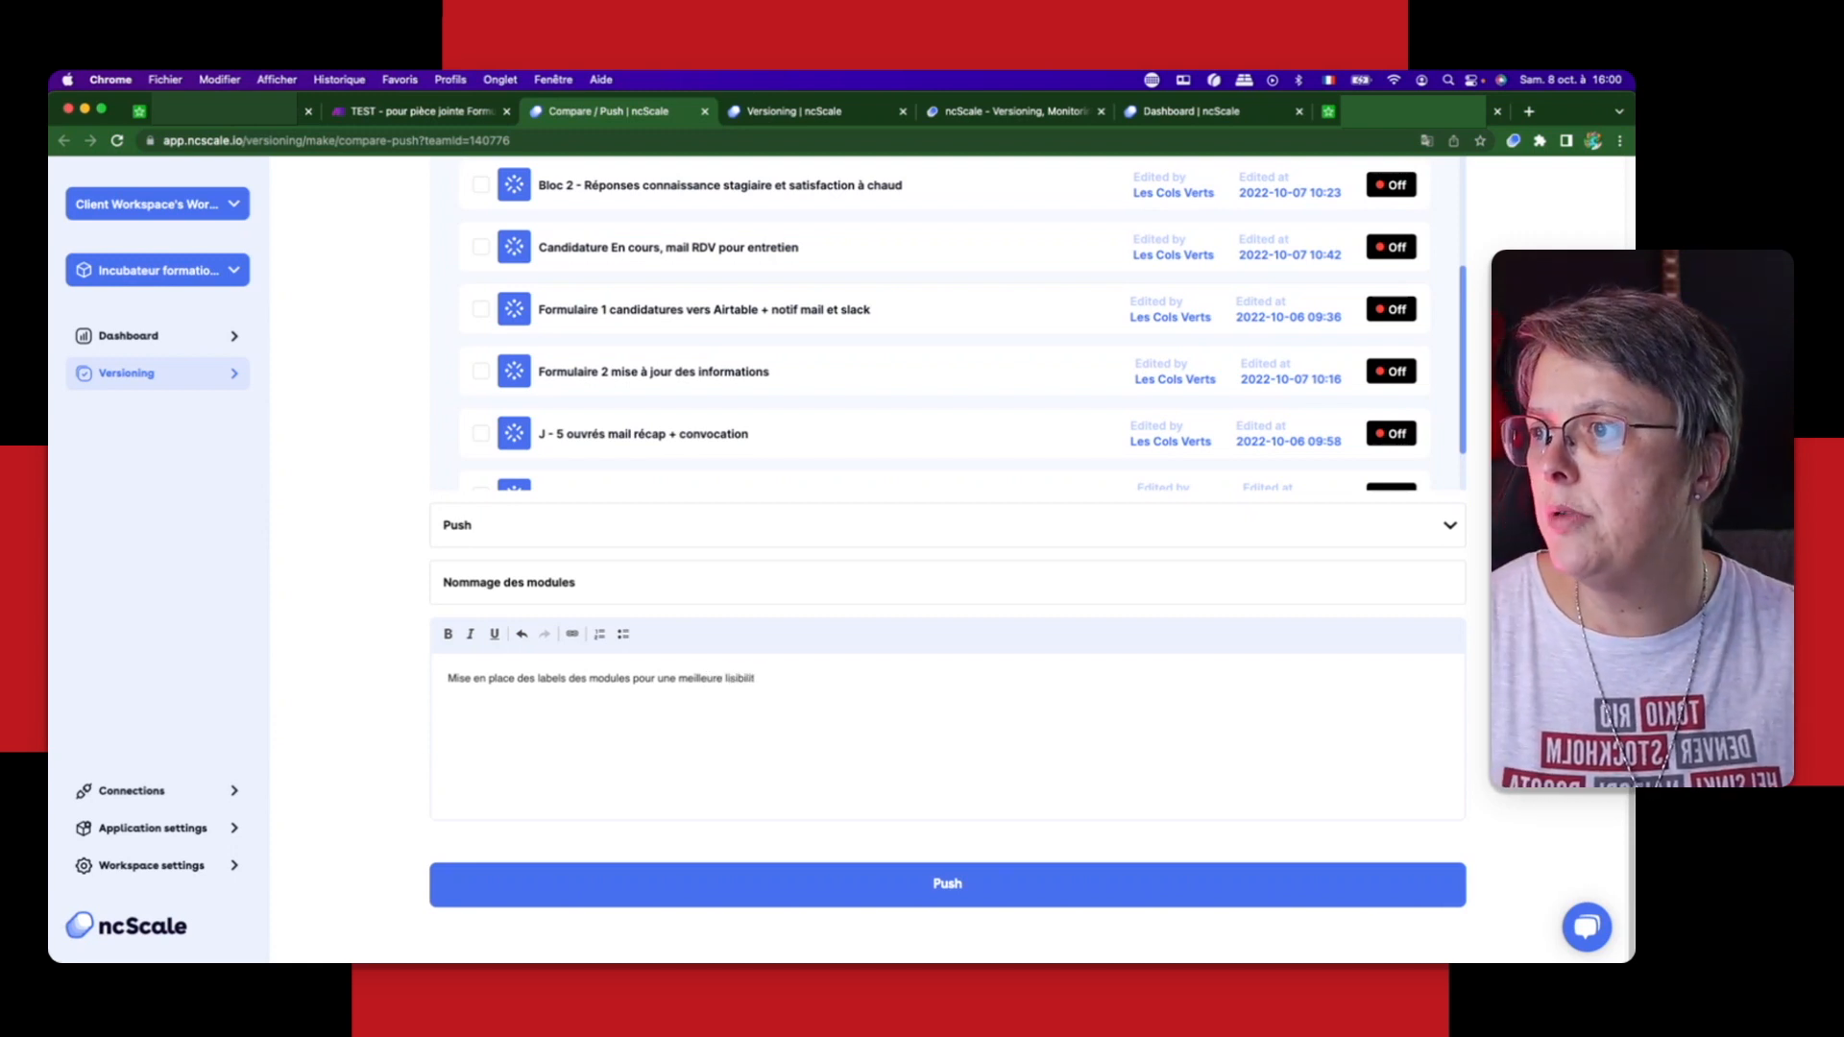
text(é)
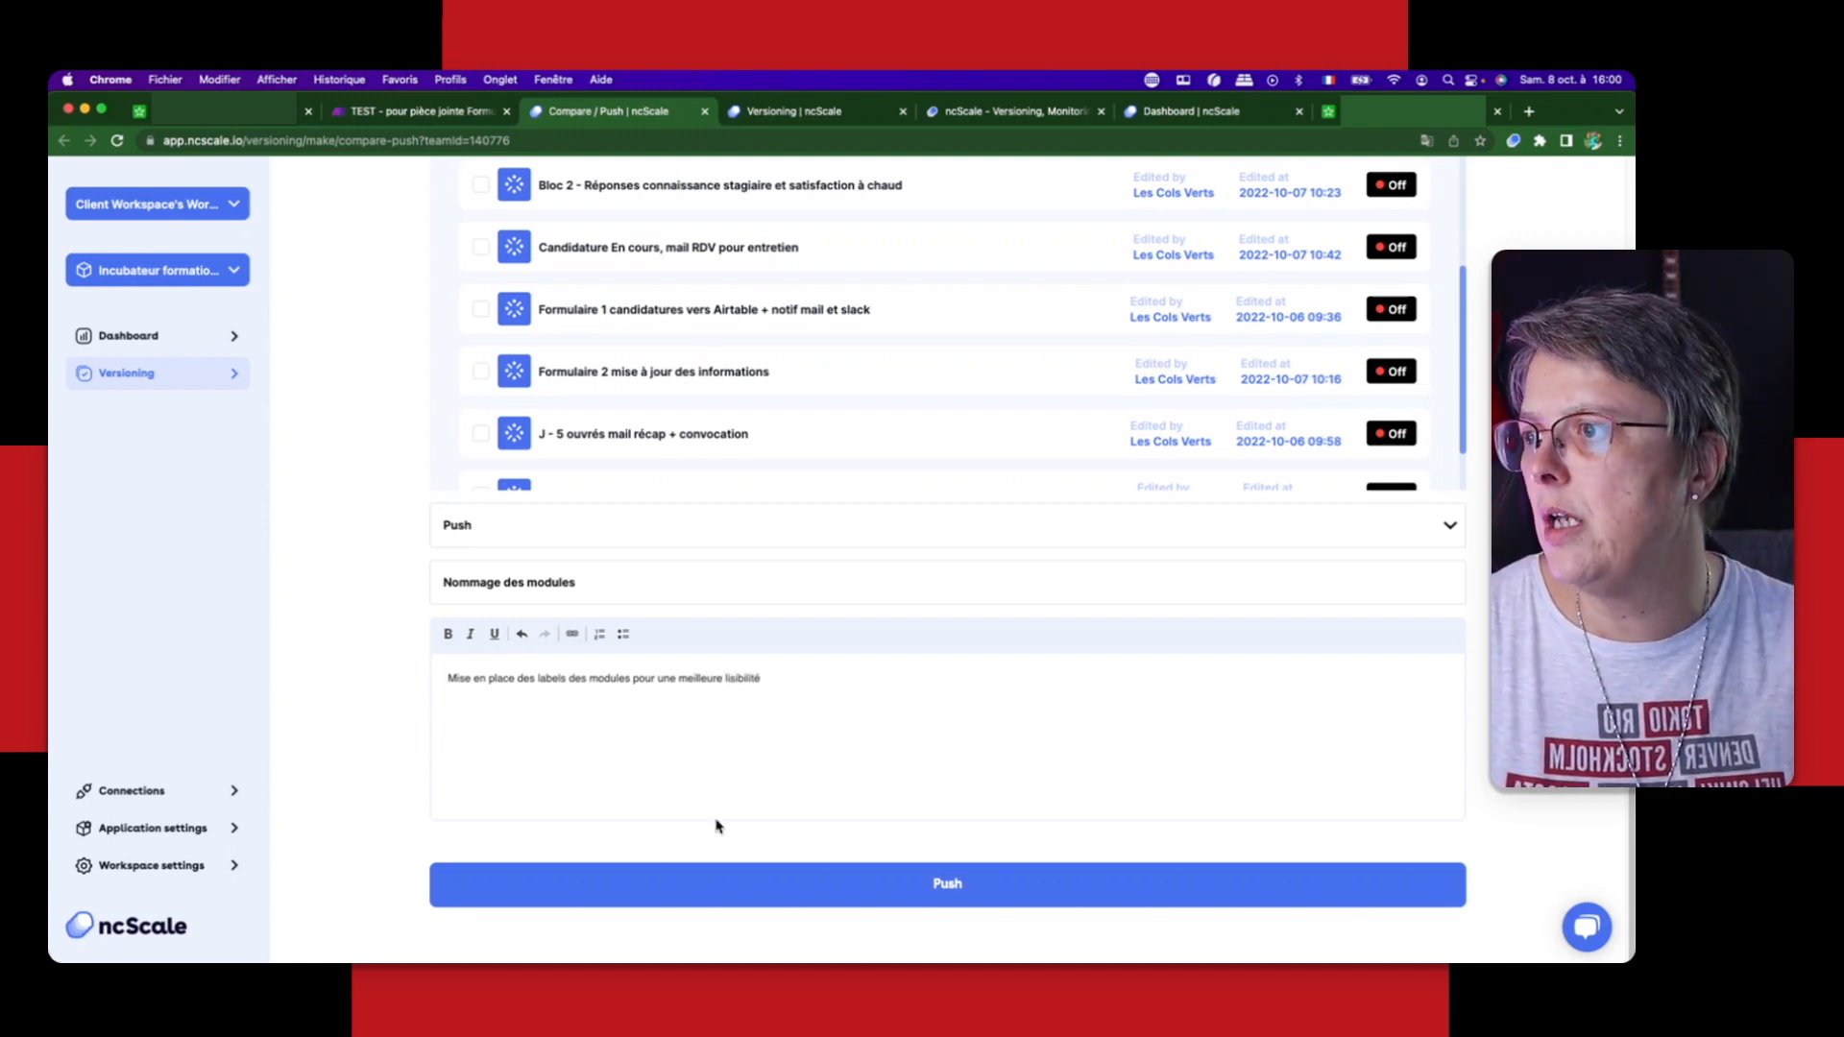
Step: Push the selected Make workflow and open the project's versioning history from the dashboard
click(969, 879)
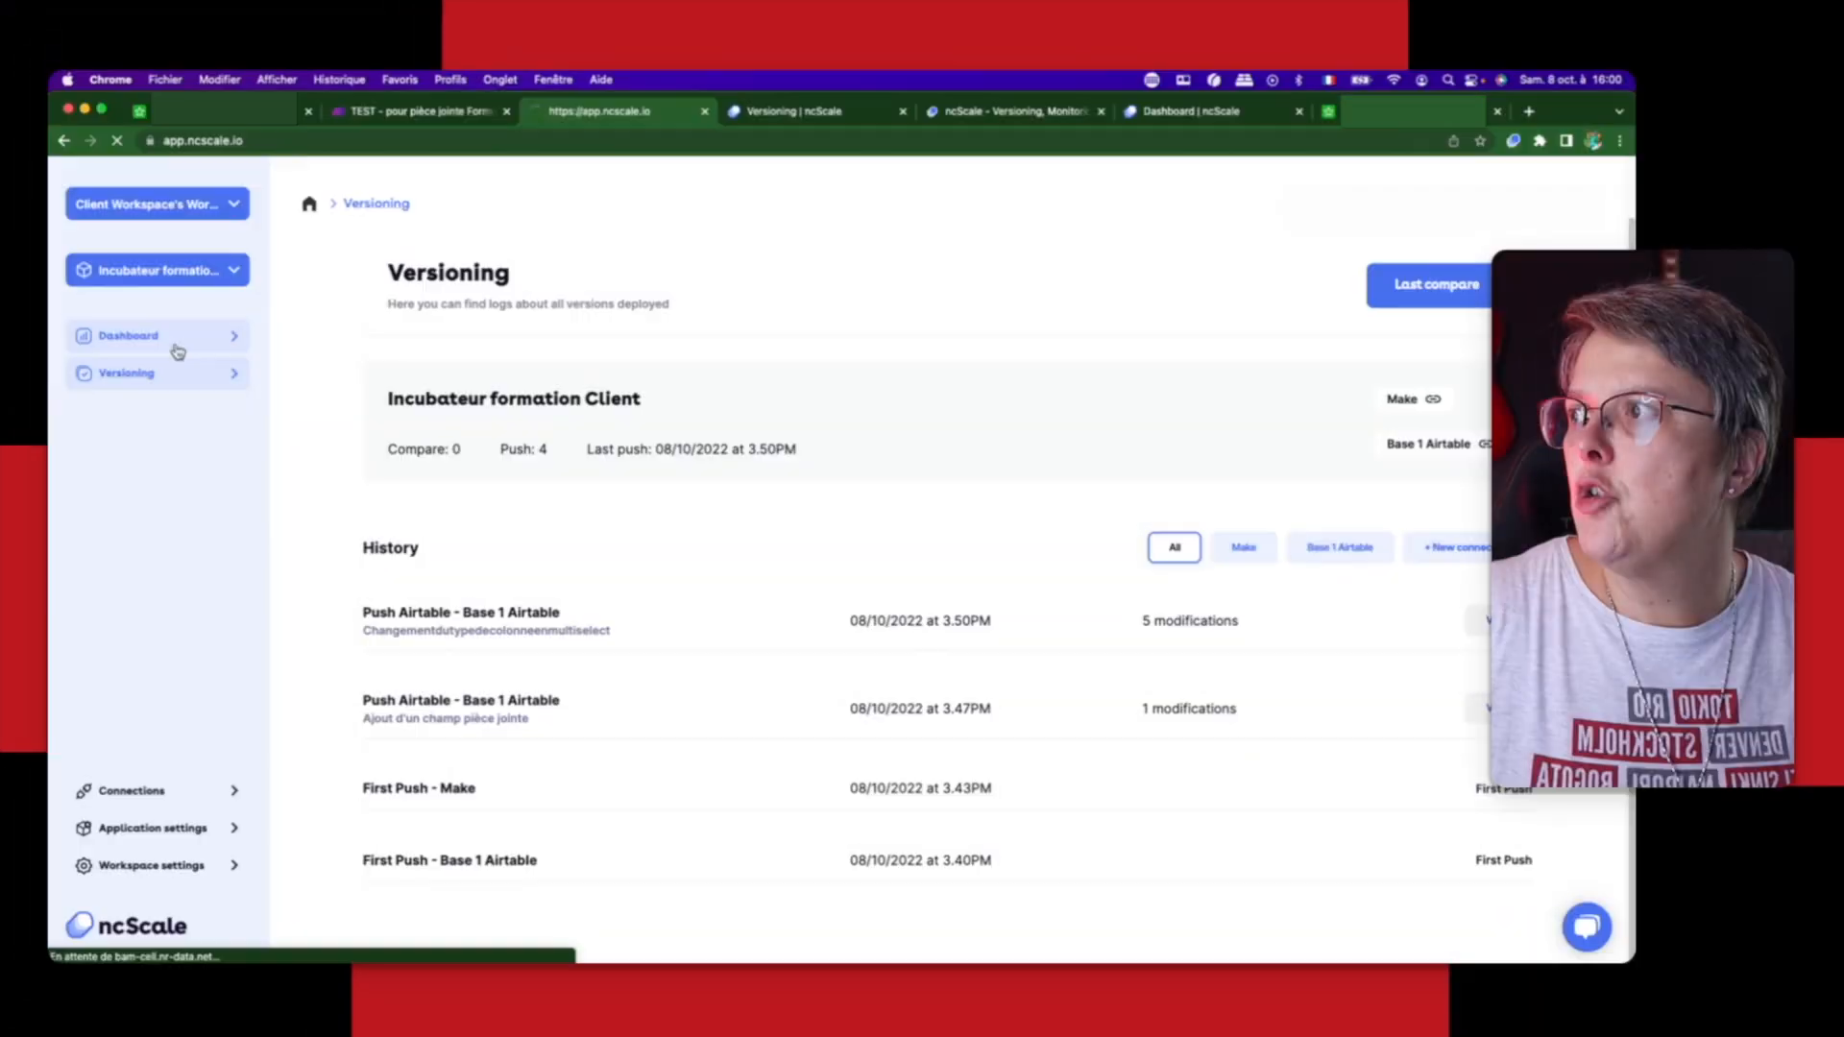
click(178, 349)
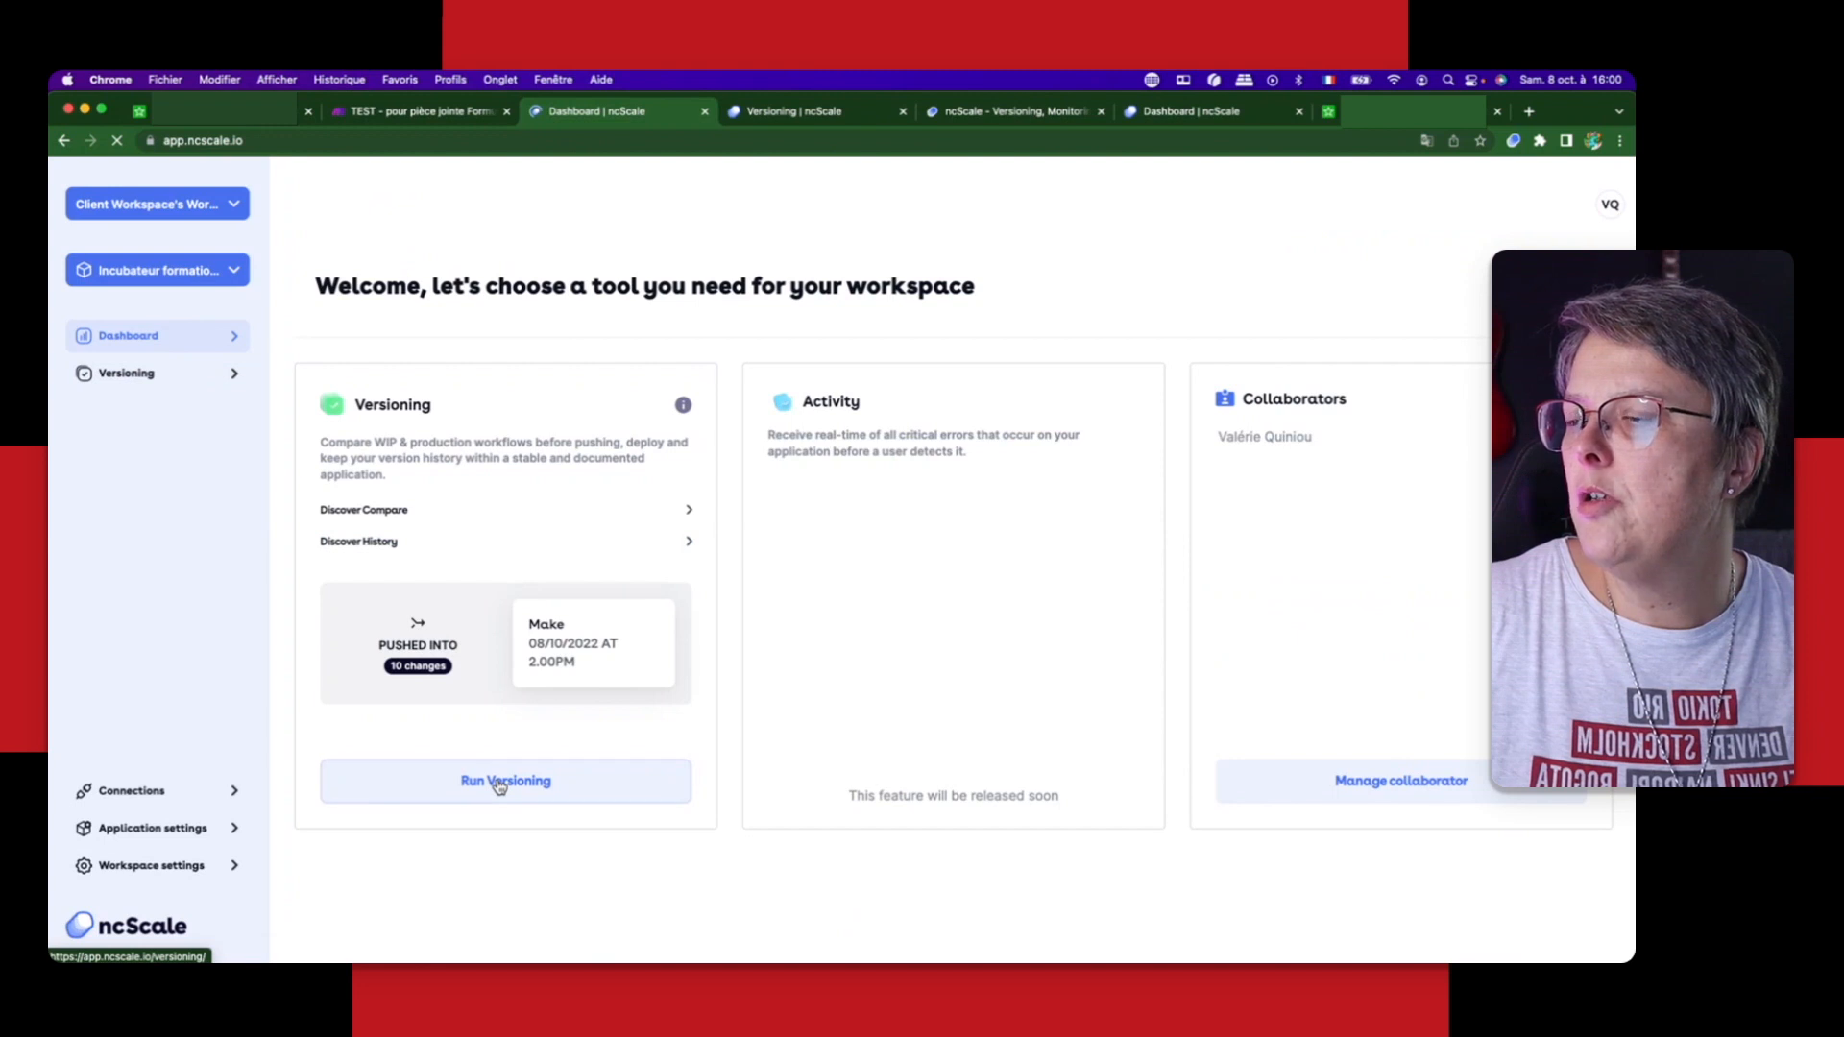
click(500, 783)
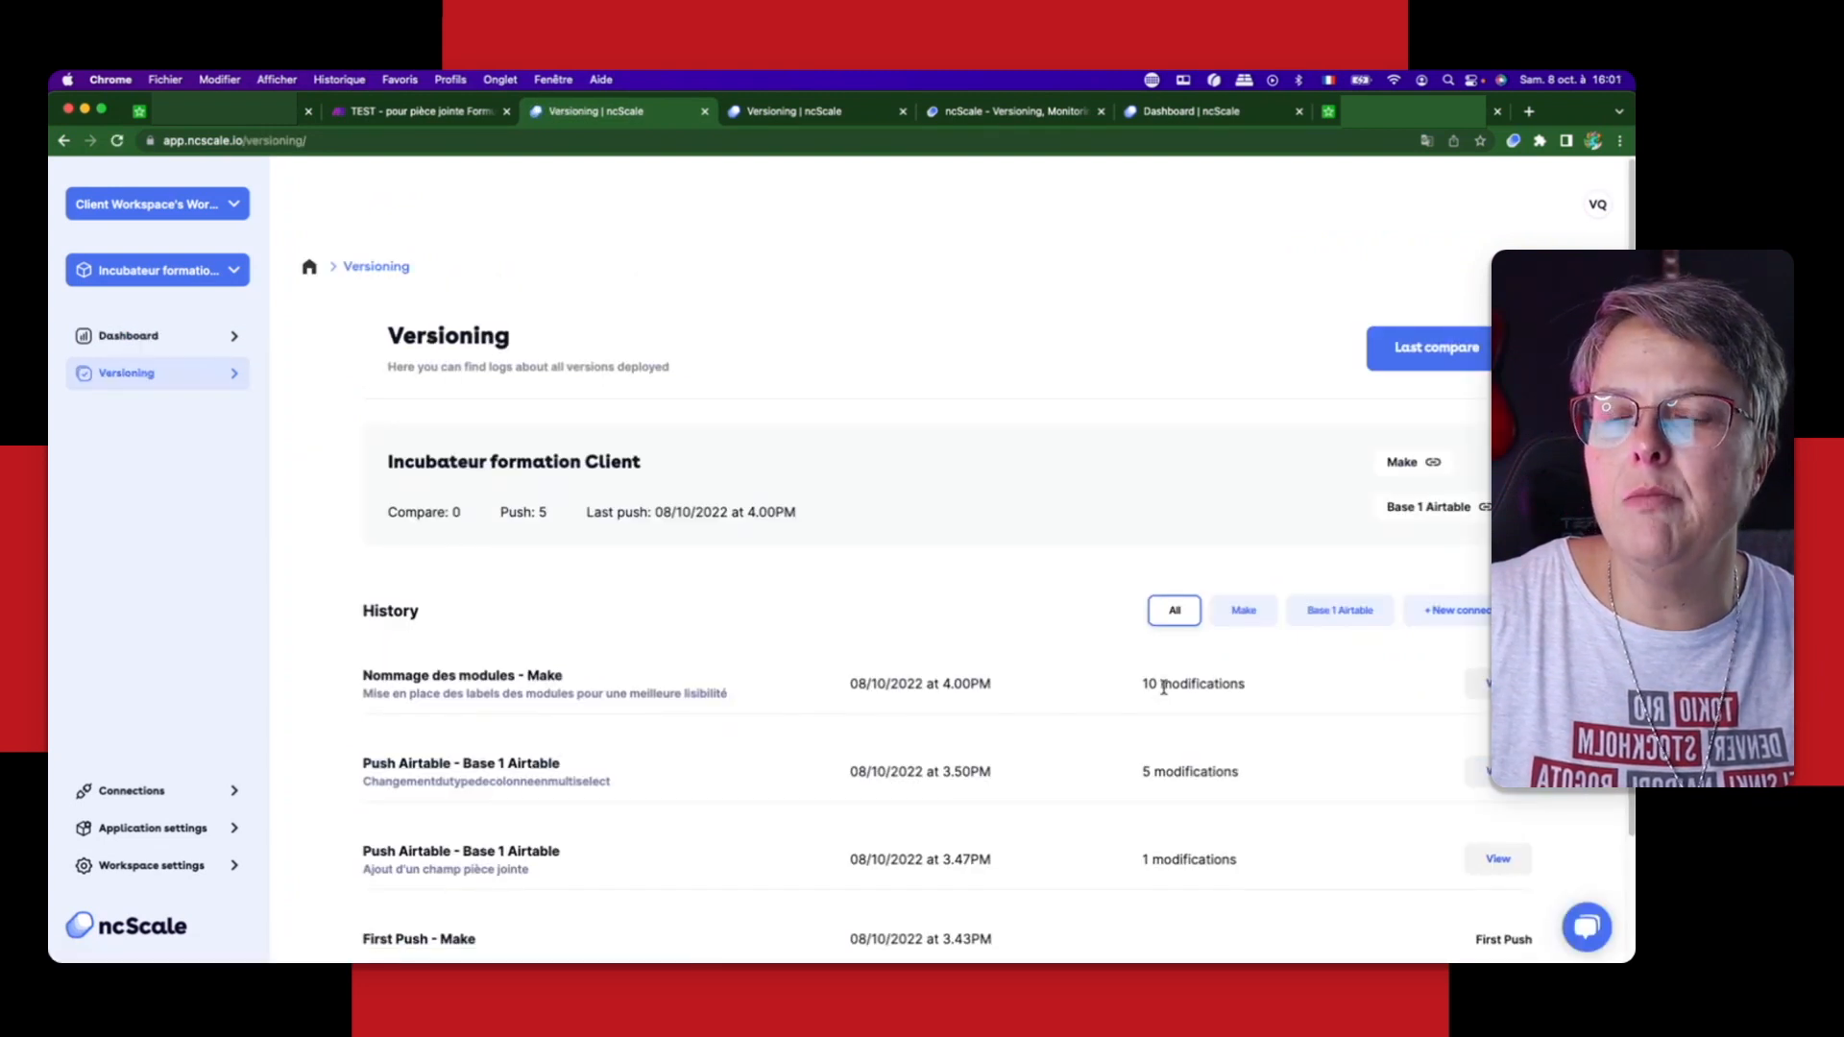
Step: Open the "Nommage des modules - Make" push from the history and examine its release note and each module's changes against production
click(868, 700)
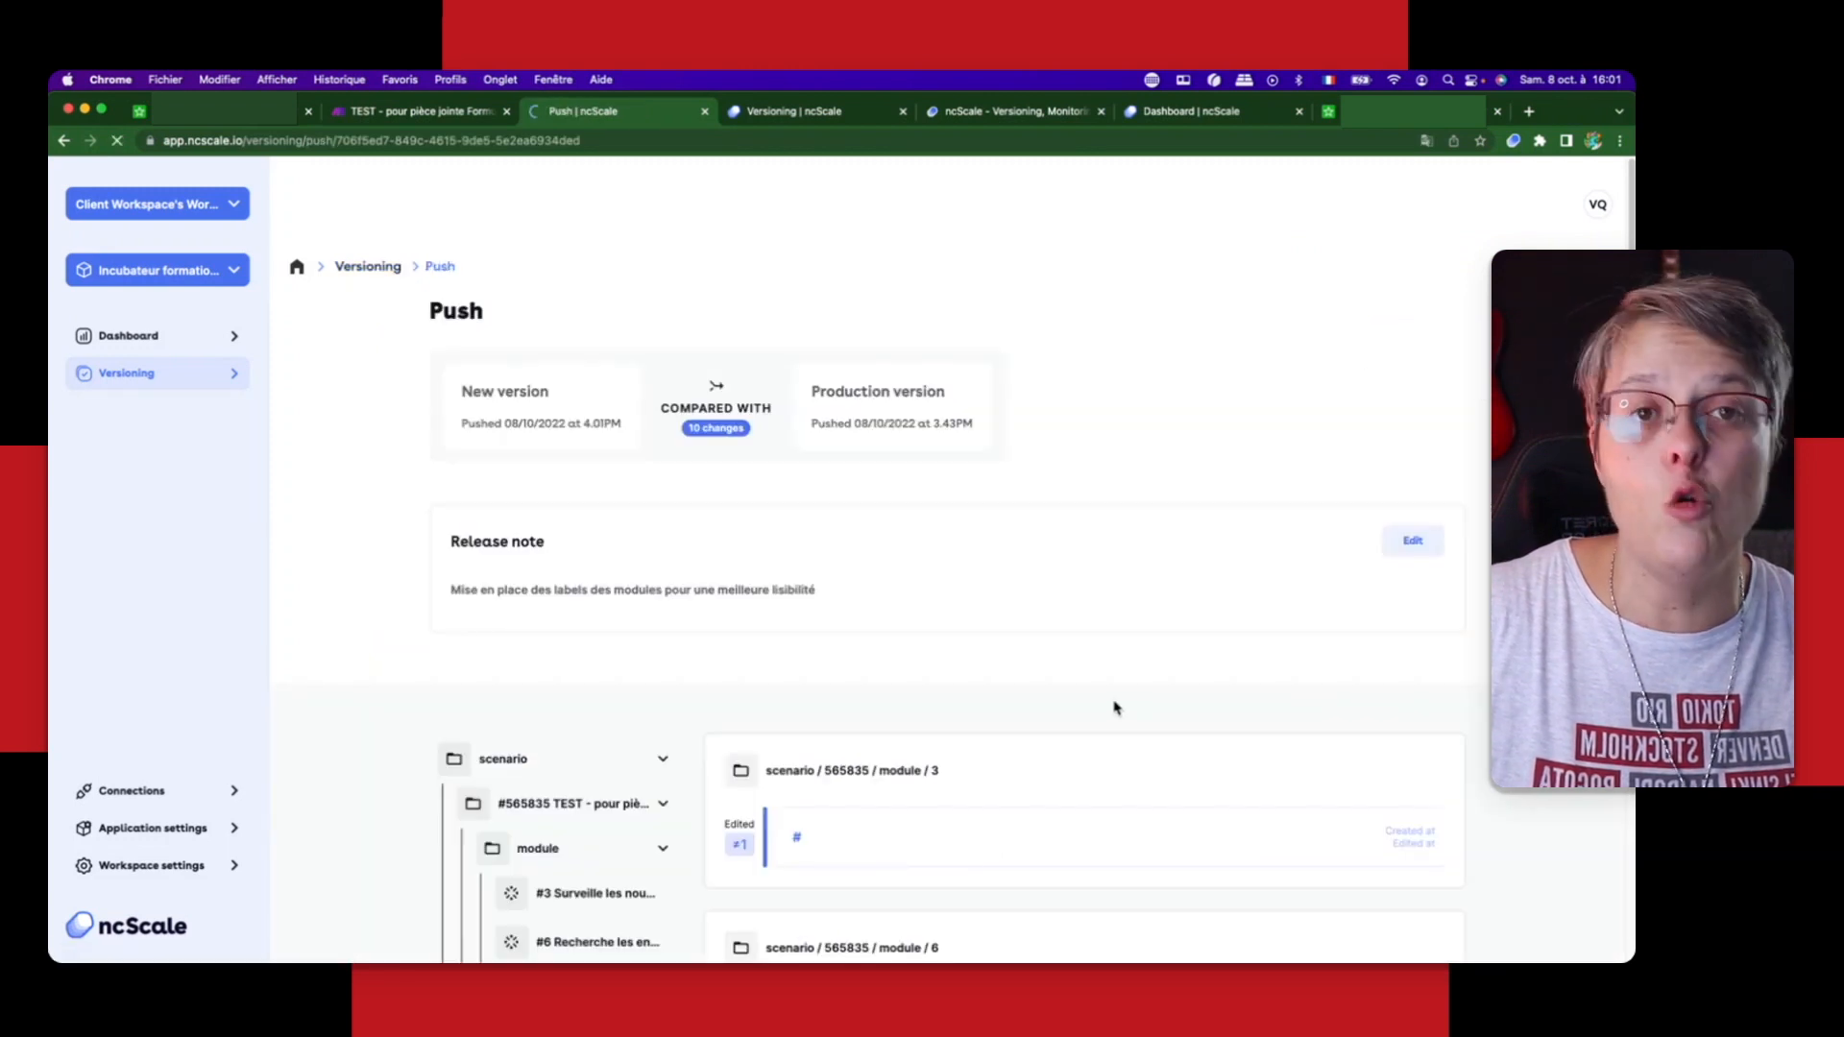
scroll(1125, 700, down, 3)
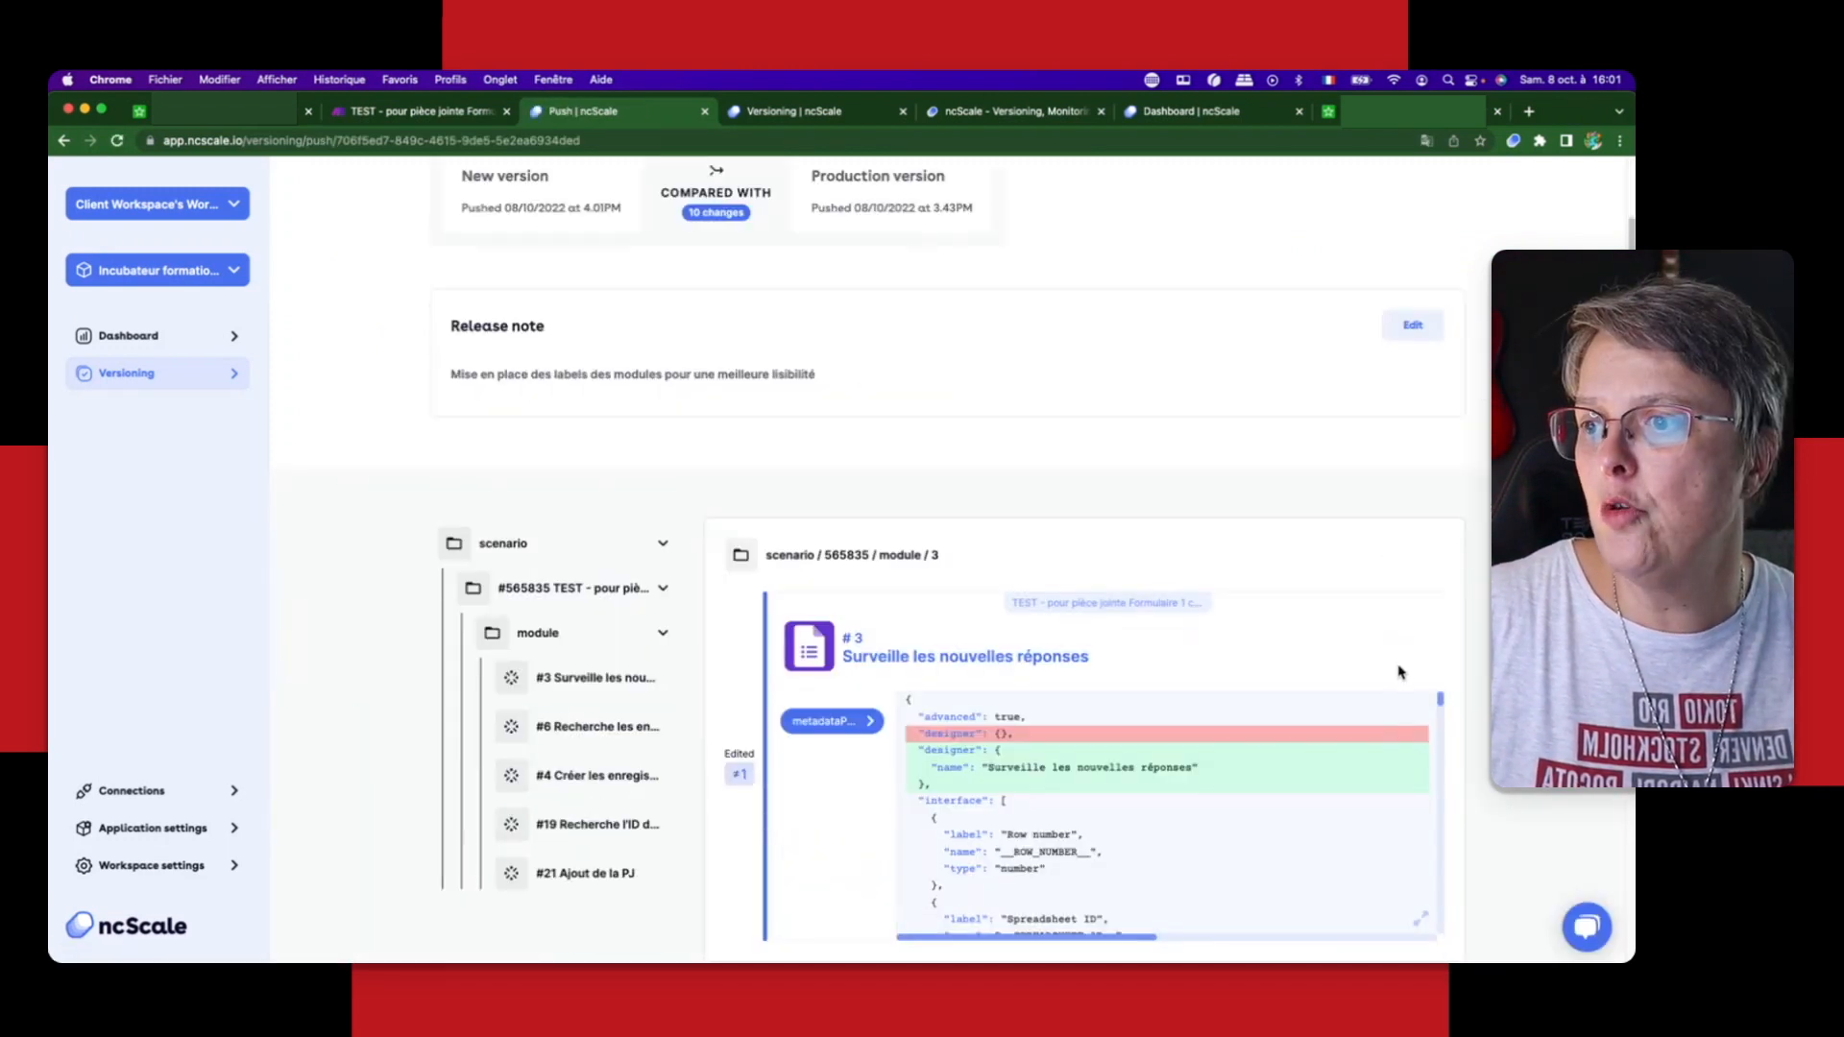
scroll(1024, 562, down, 3)
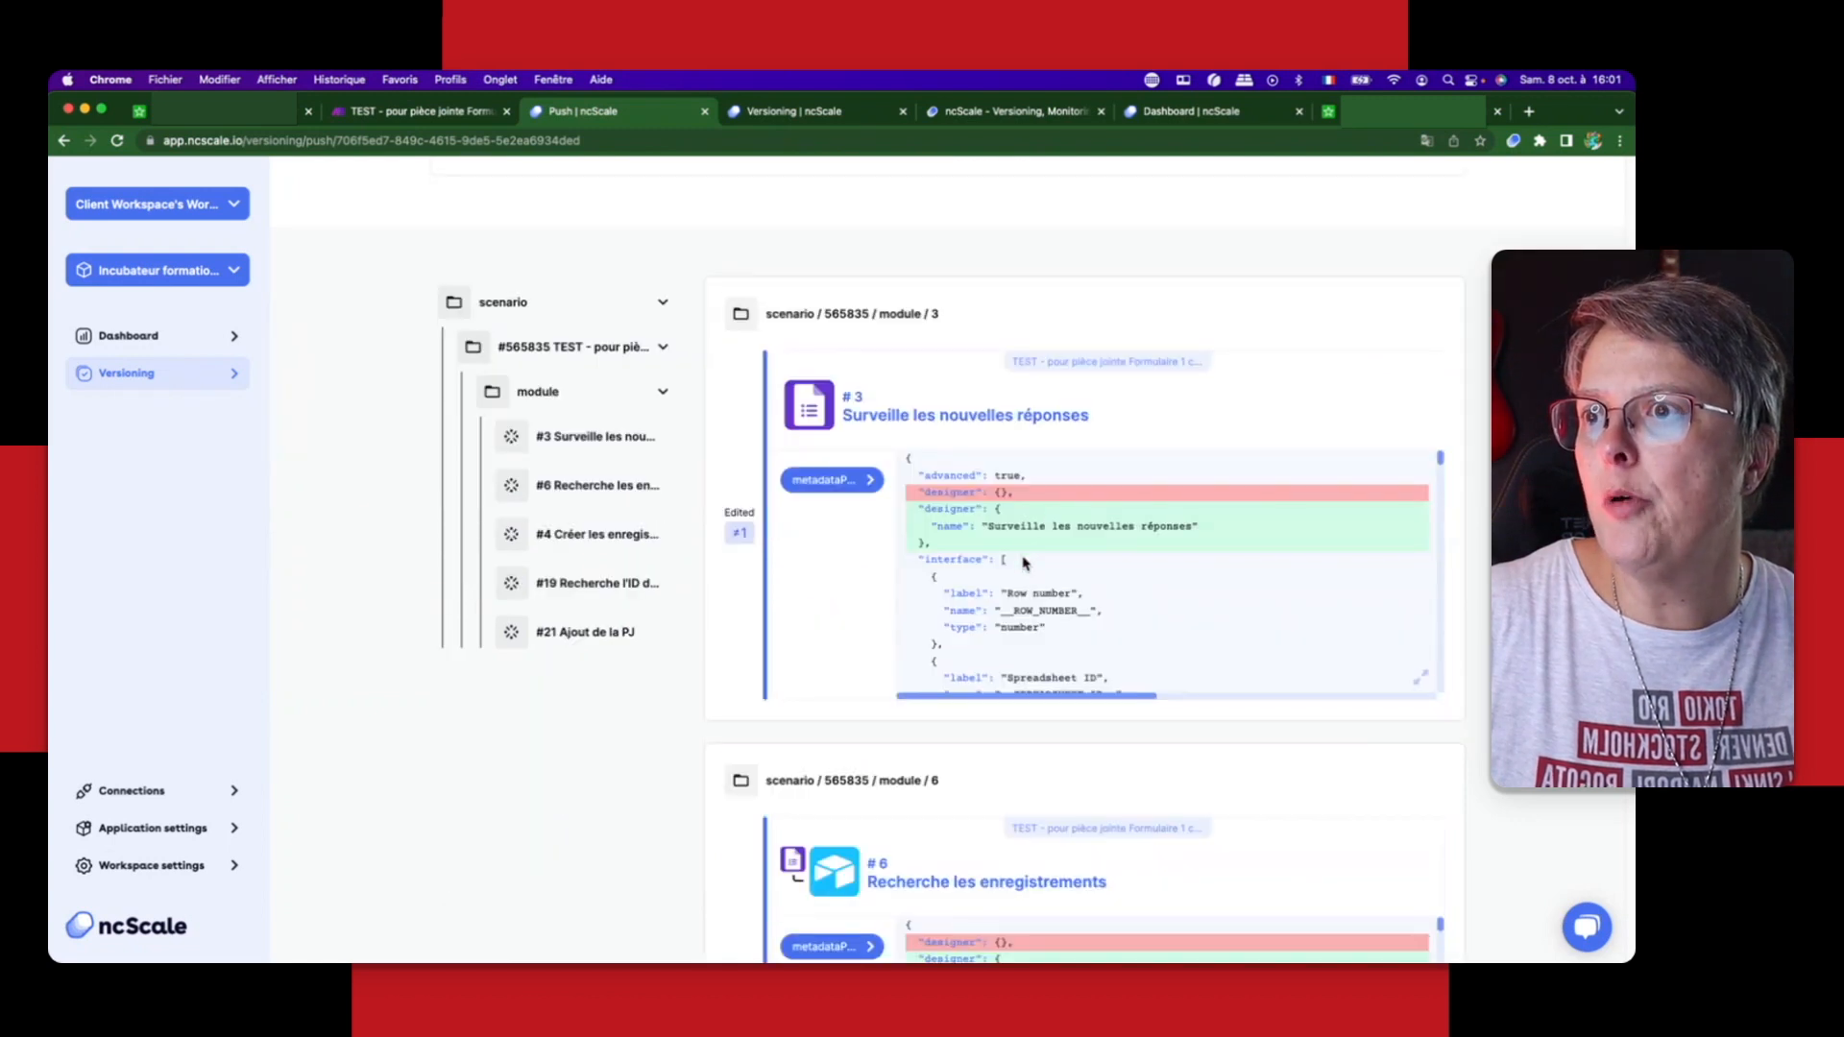
scroll(1410, 723, down, 4)
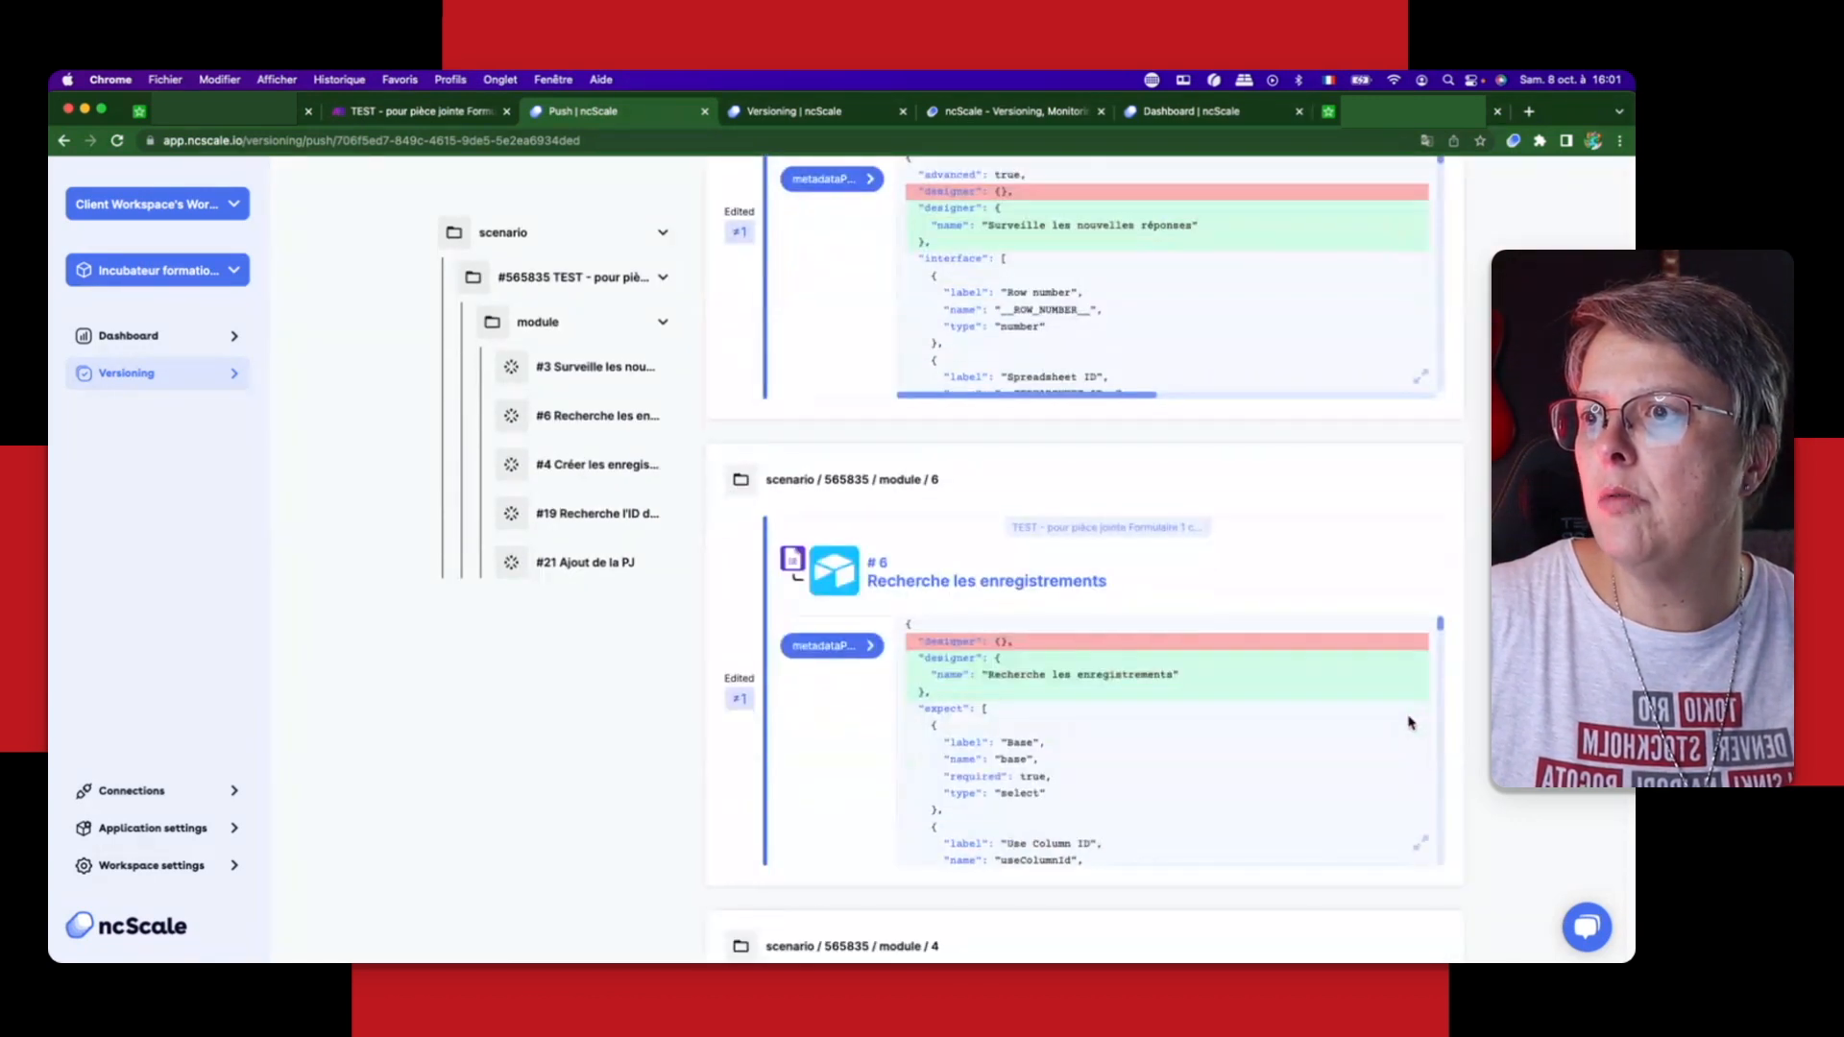
scroll(1410, 723, down, 2)
scroll(1412, 730, down, 5)
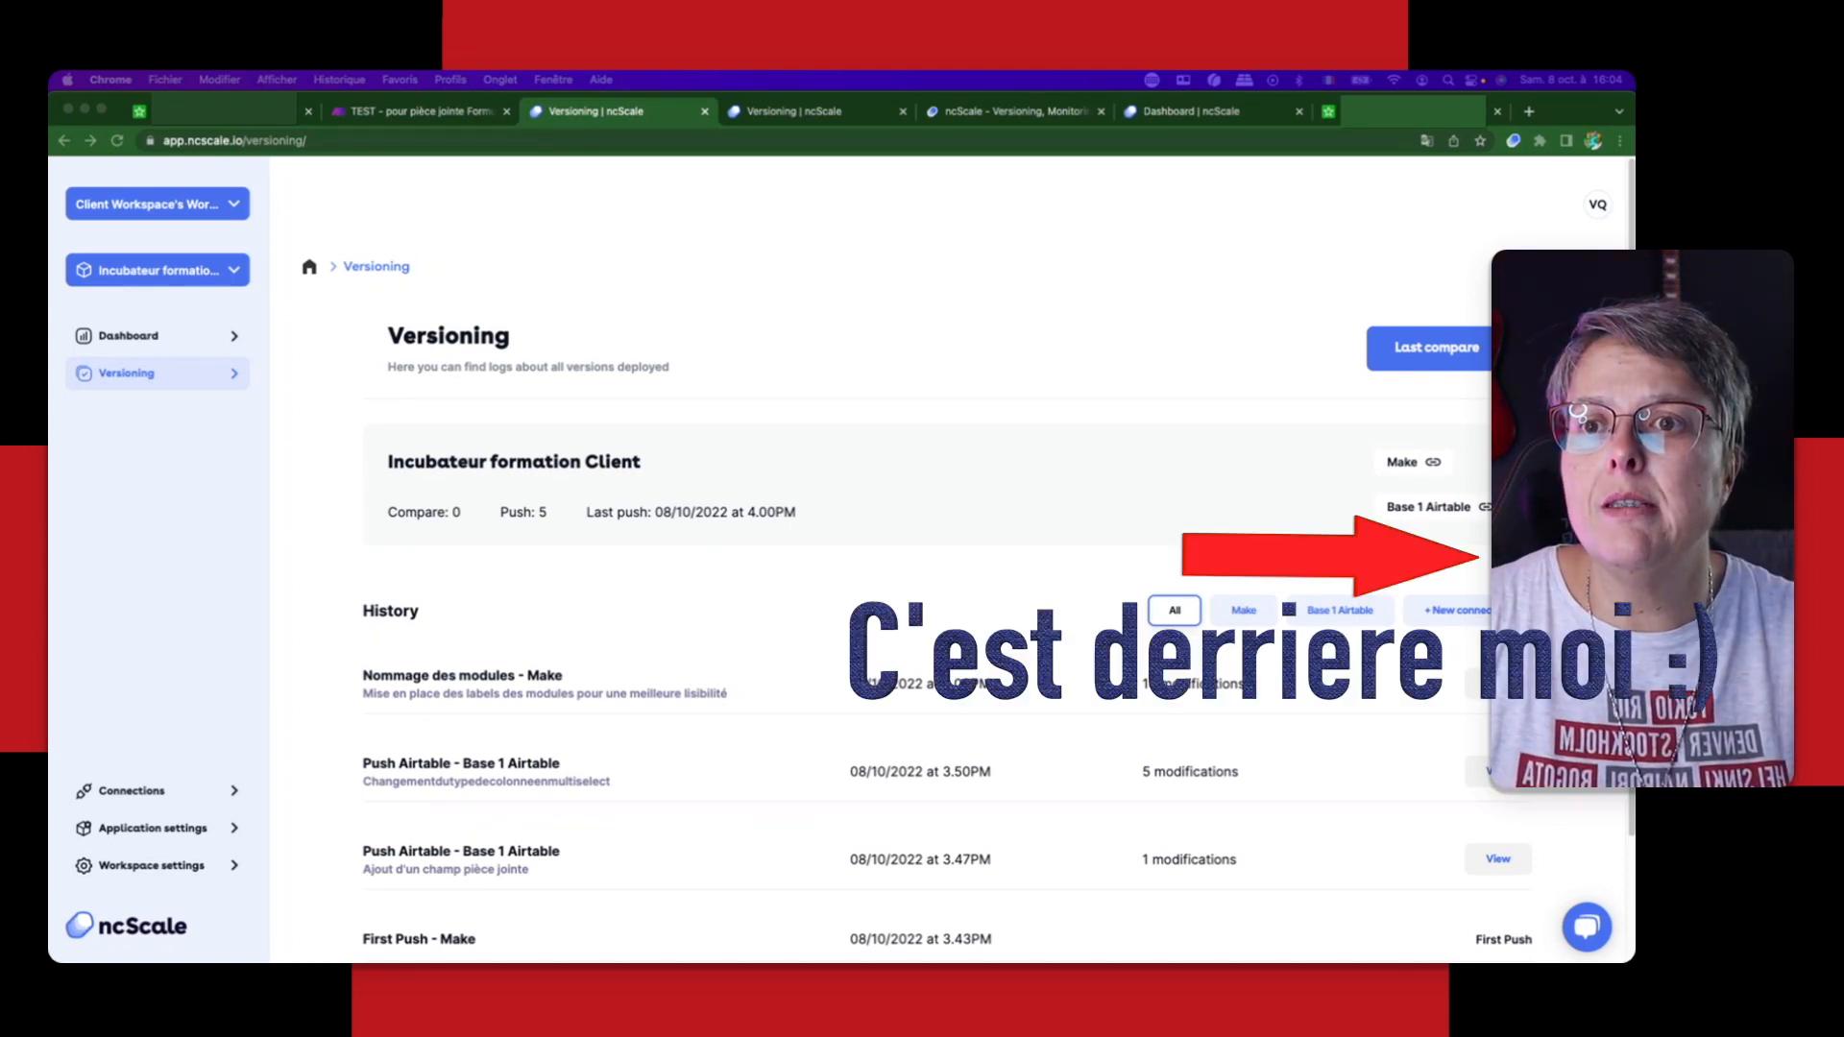
Step: Open the feedback widget's "Report a bug" form and go to its detailed bug description
click(1613, 559)
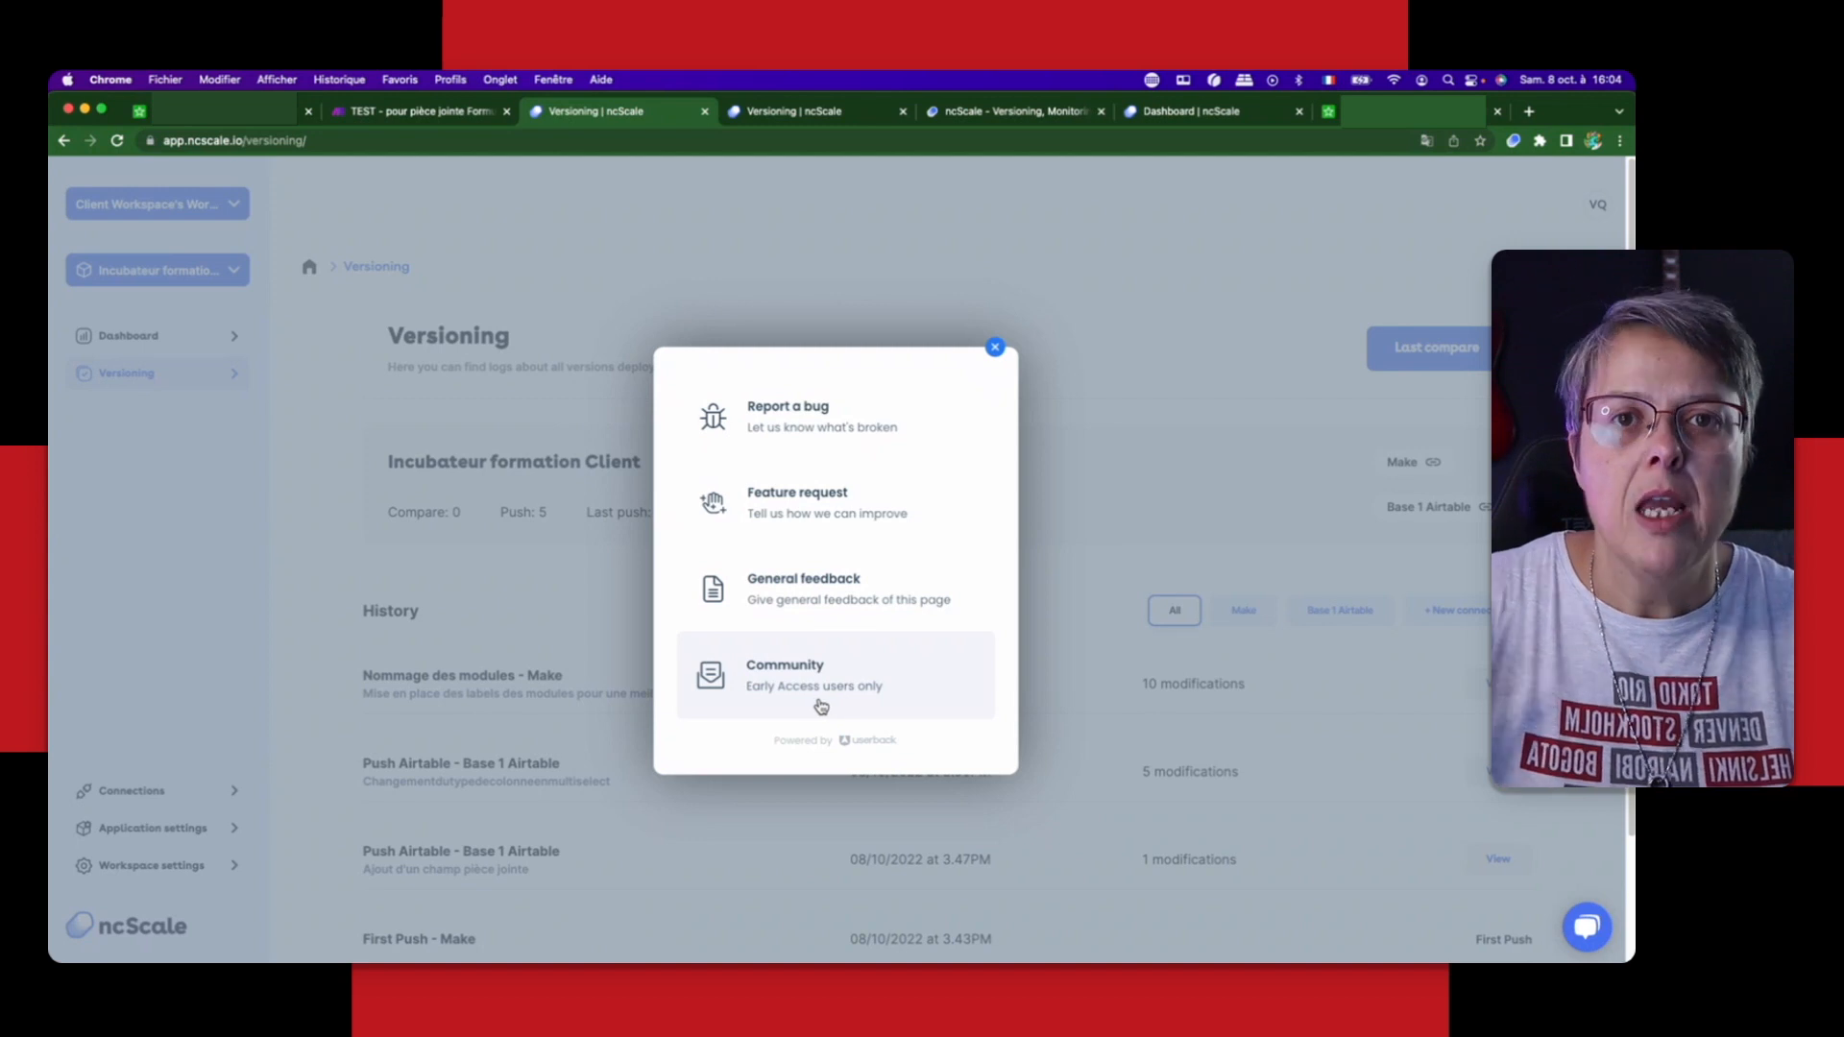
click(795, 444)
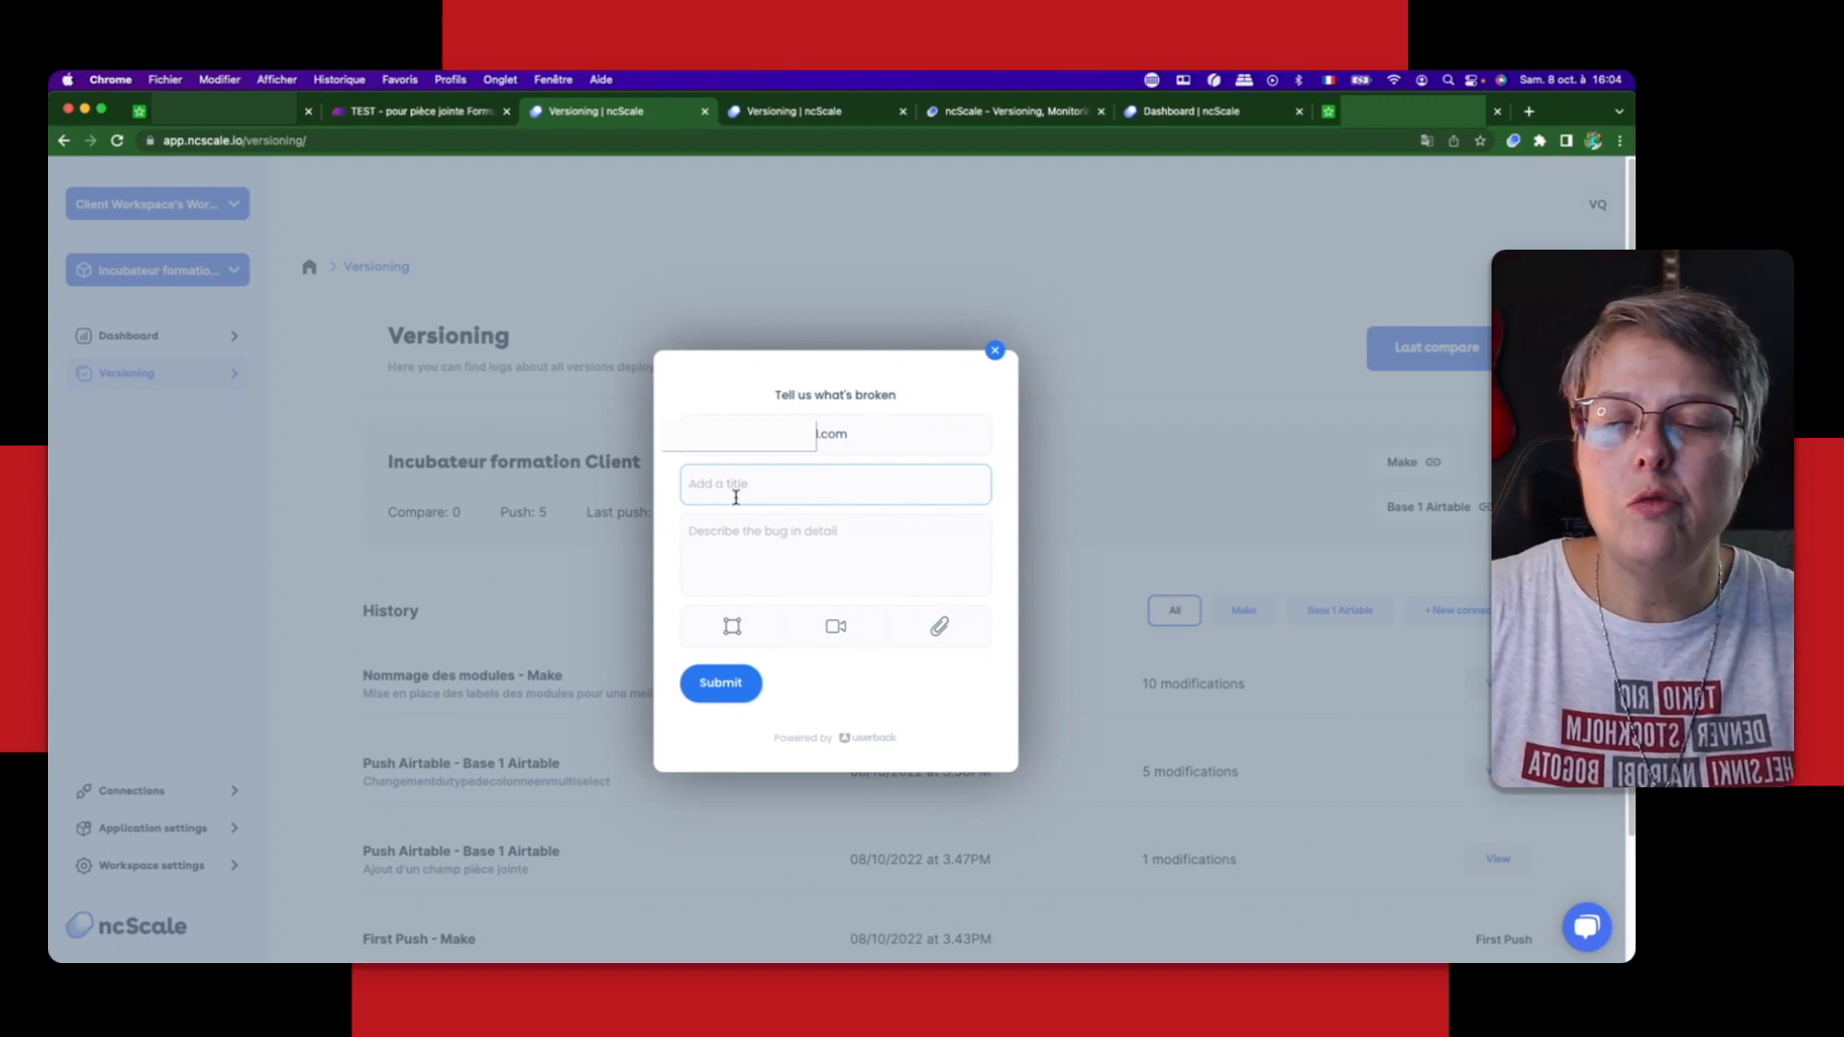
click(741, 535)
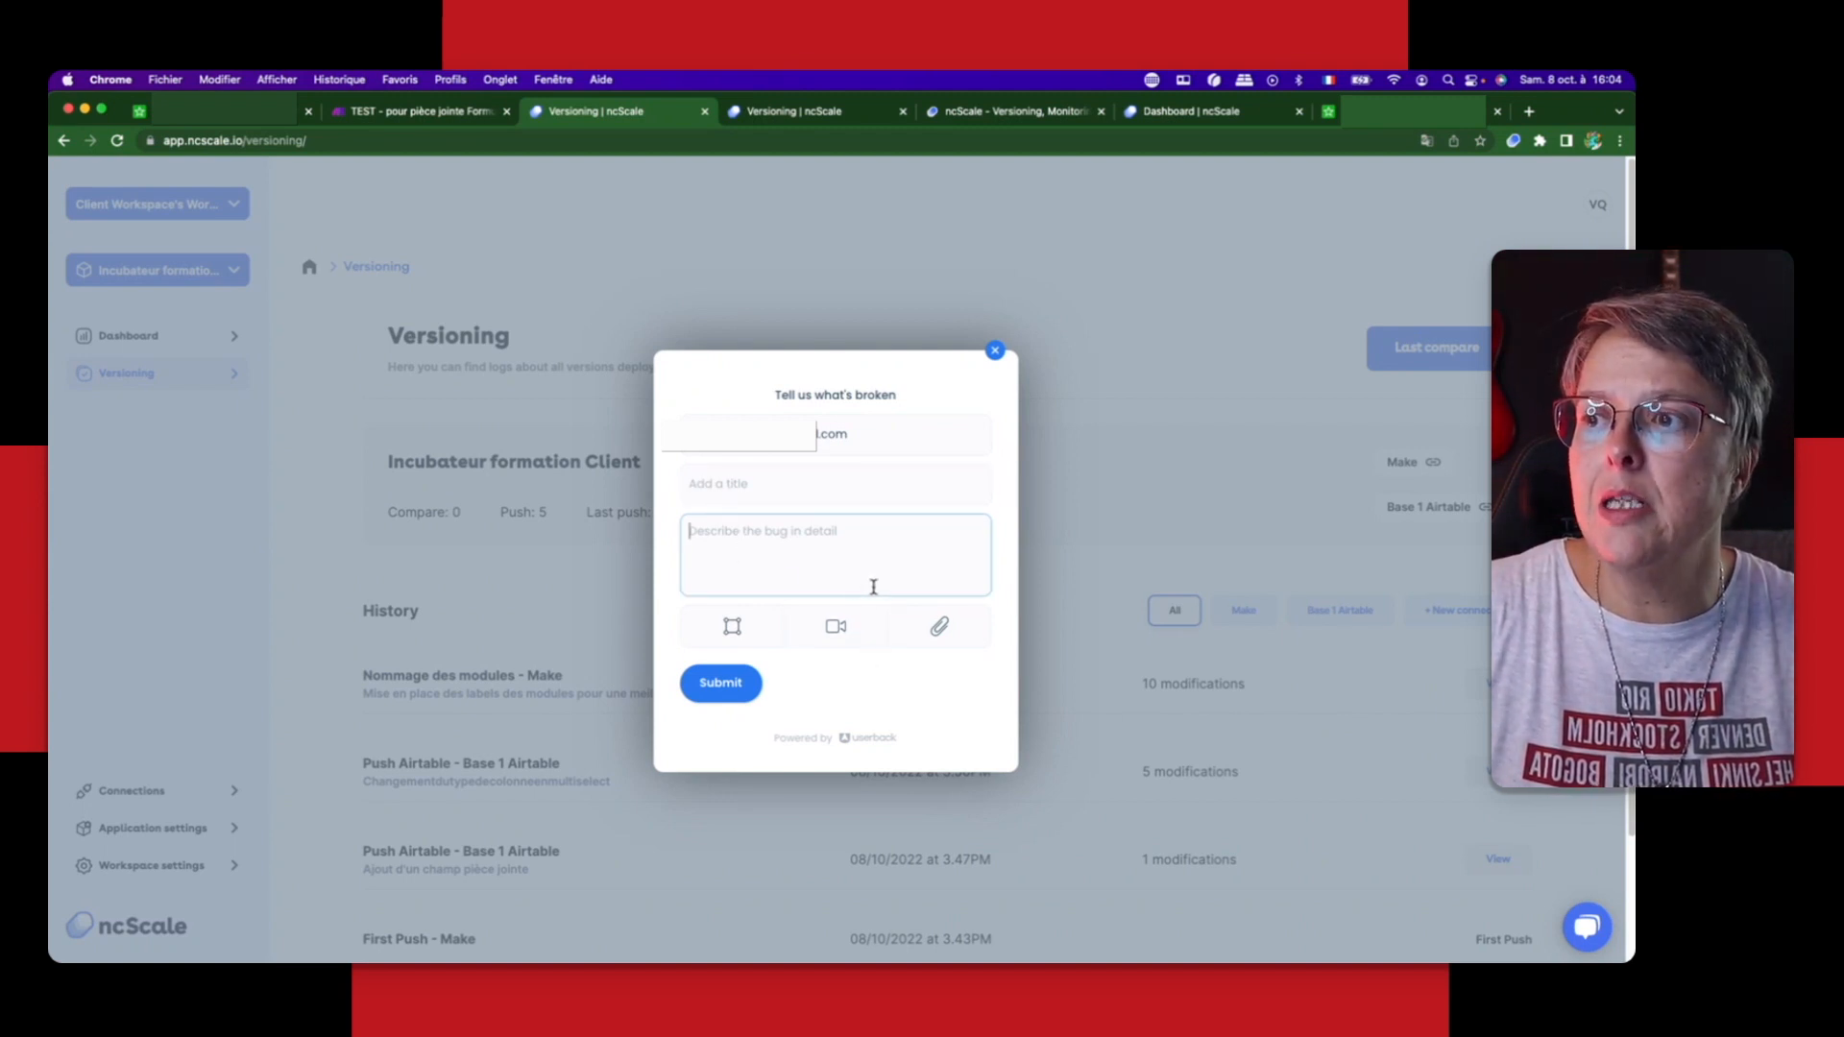